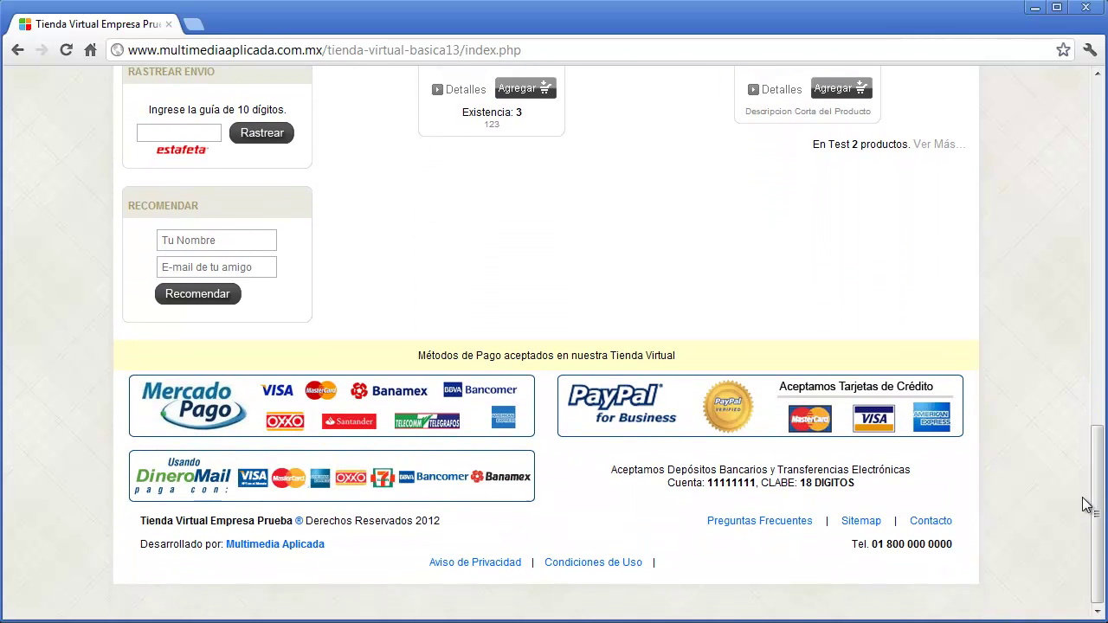
- Log in to the store administration with the admin username and password, then open Configuración
drag(1097, 553, 1056, 182)
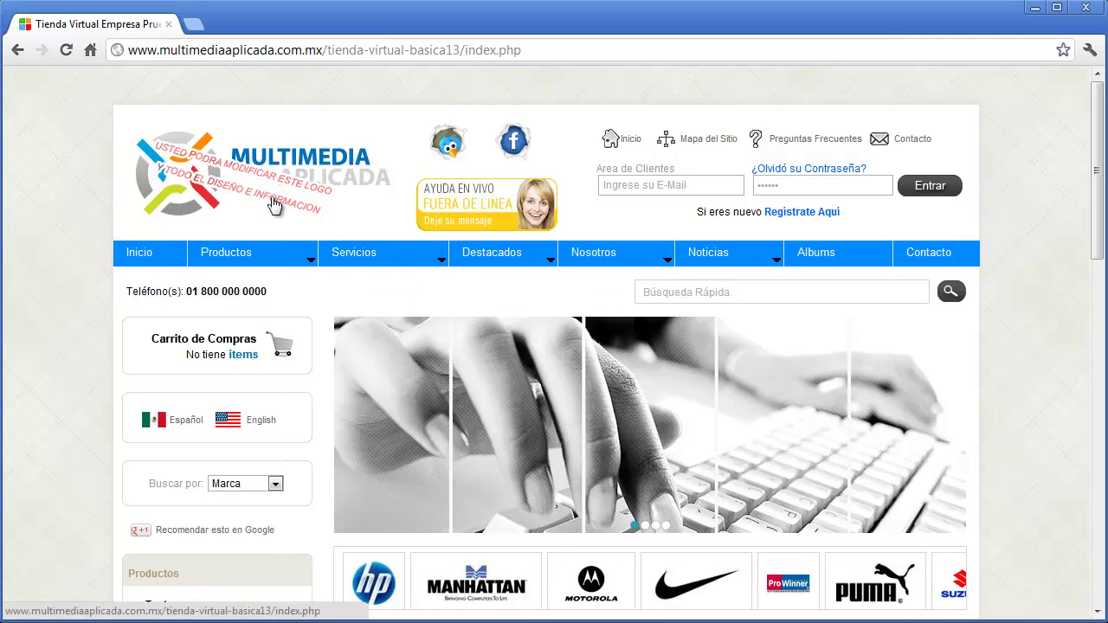
drag(1093, 141, 1089, 489)
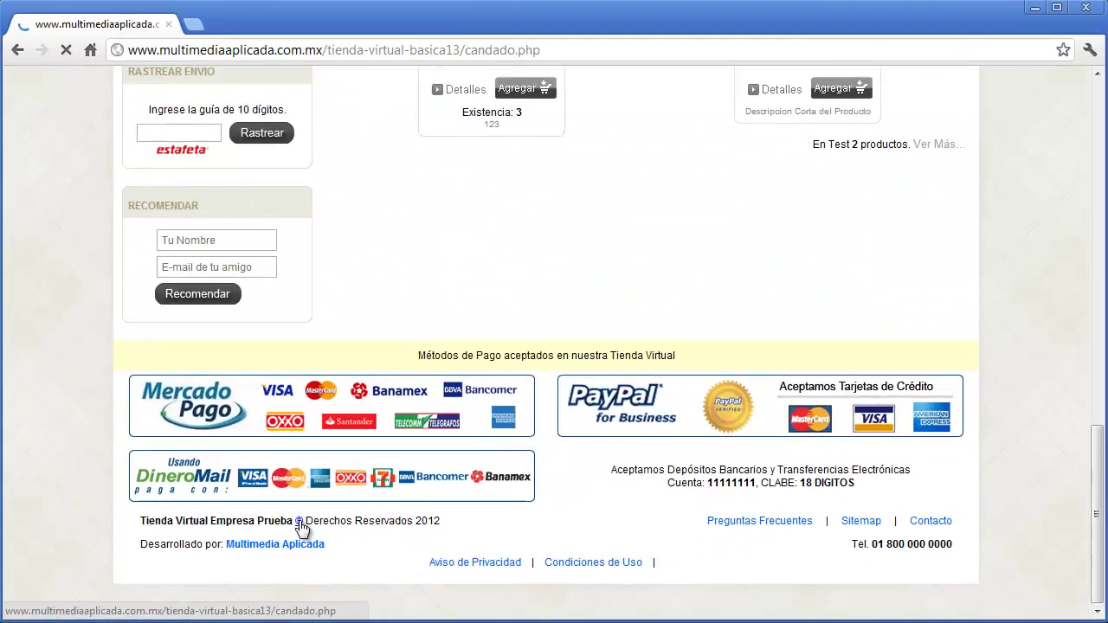
click(372, 444)
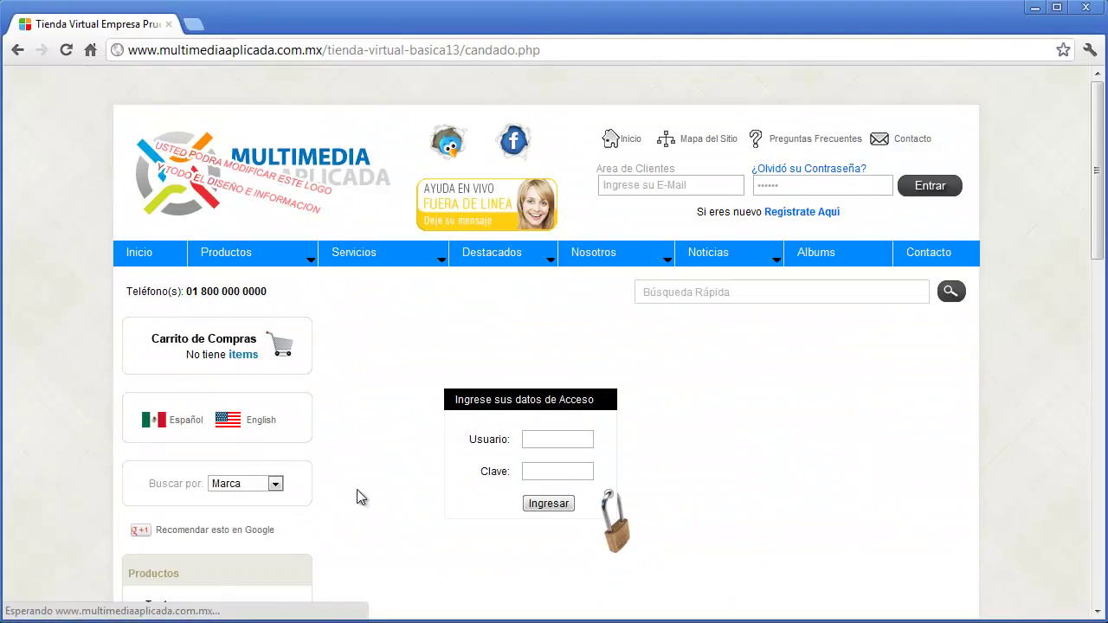
click(552, 441)
text(tienda)
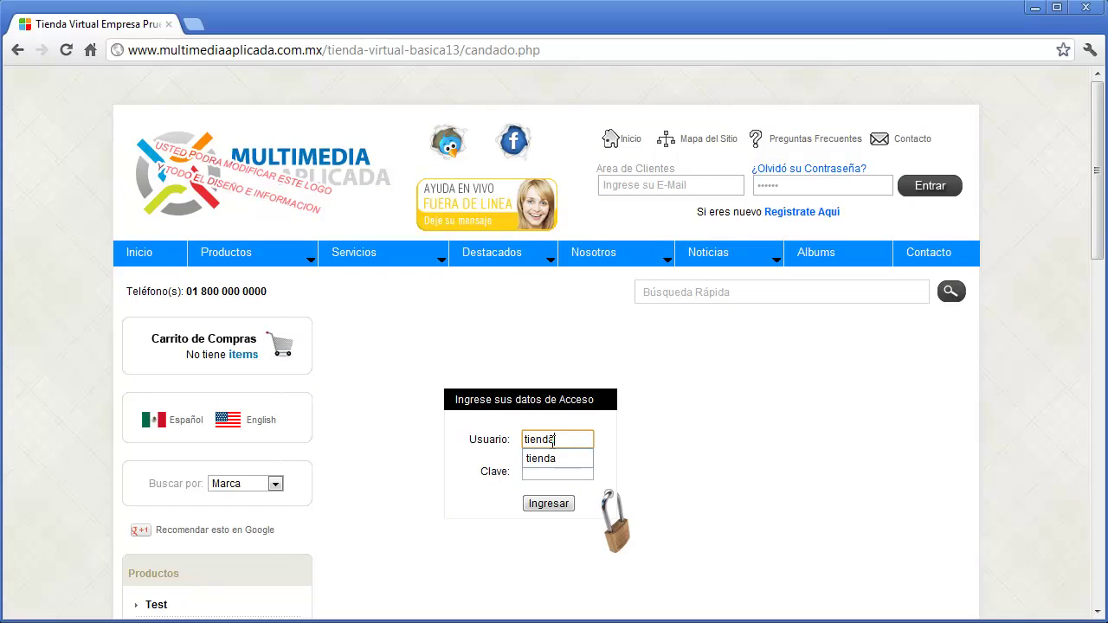
key(Tab)
text(12345)
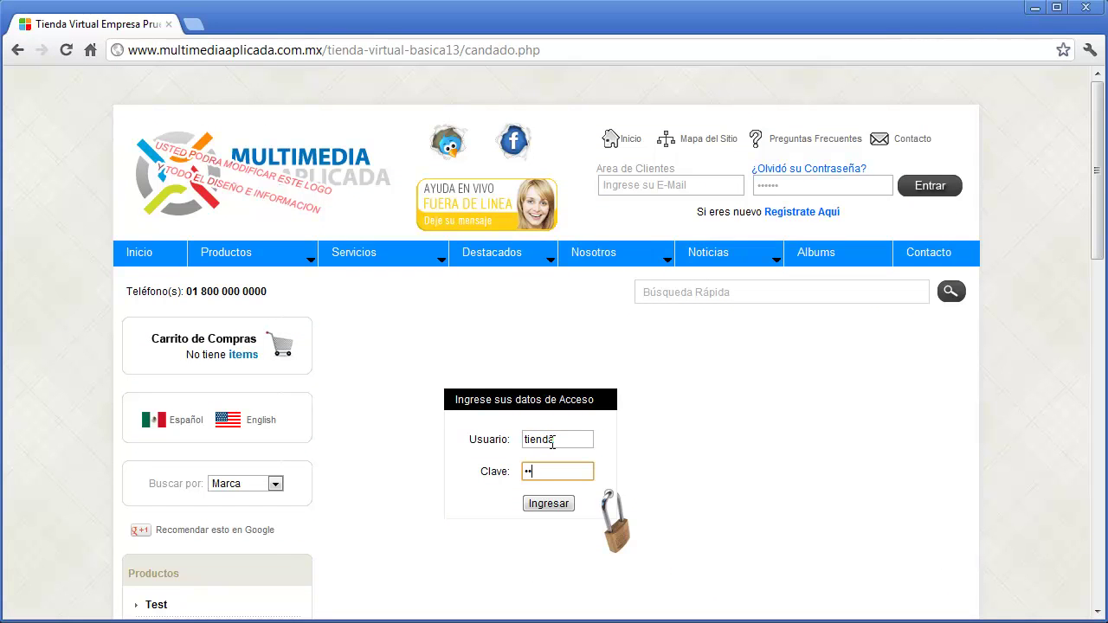
text(6)
click(548, 502)
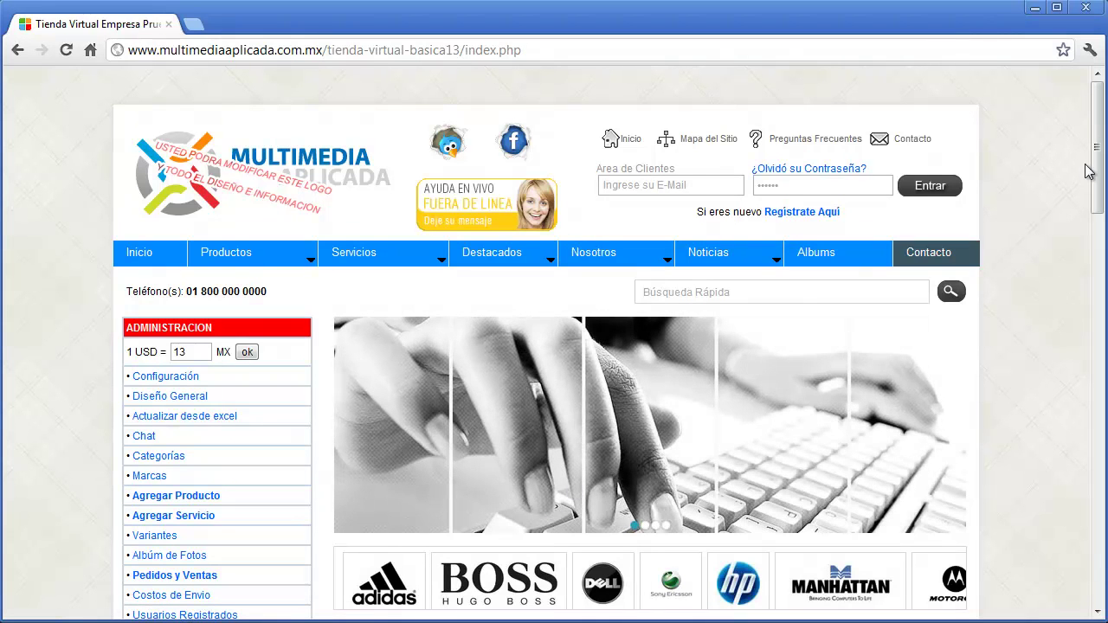
drag(1088, 171, 1088, 223)
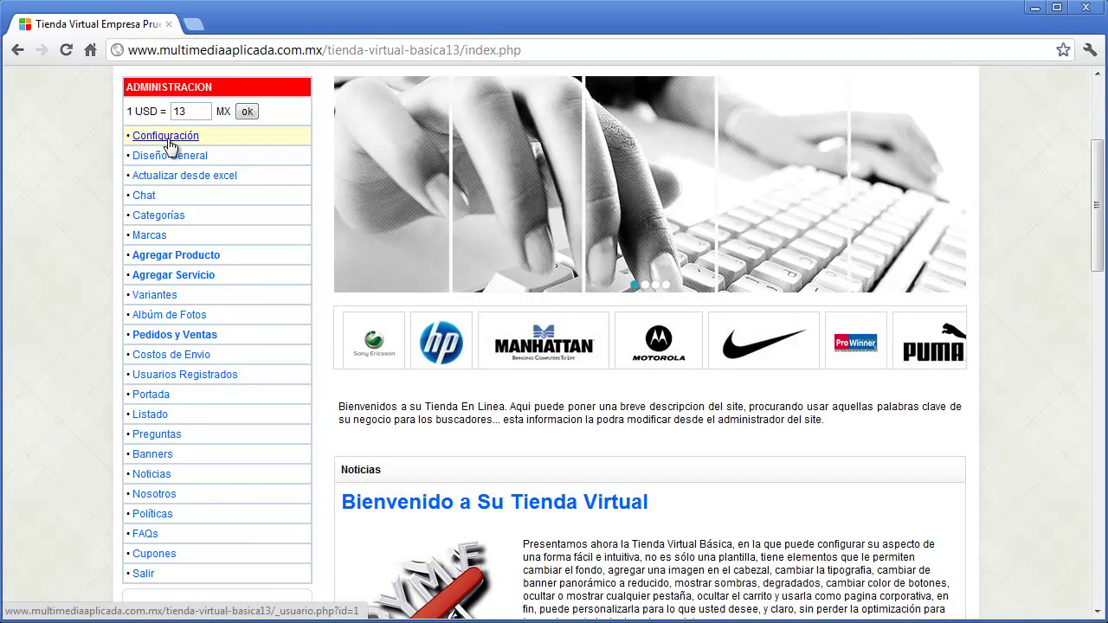
click(169, 144)
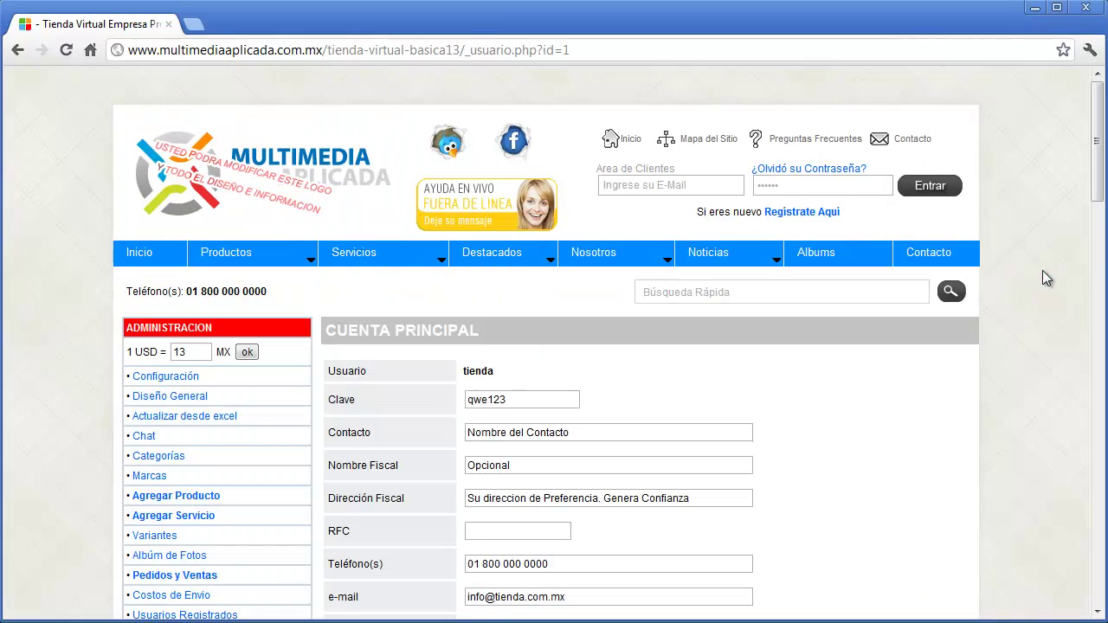
- Replace the Contacto value with the contact's name and set Nombre Fiscal to 'Empresa SA de CV'
drag(1096, 148, 1098, 199)
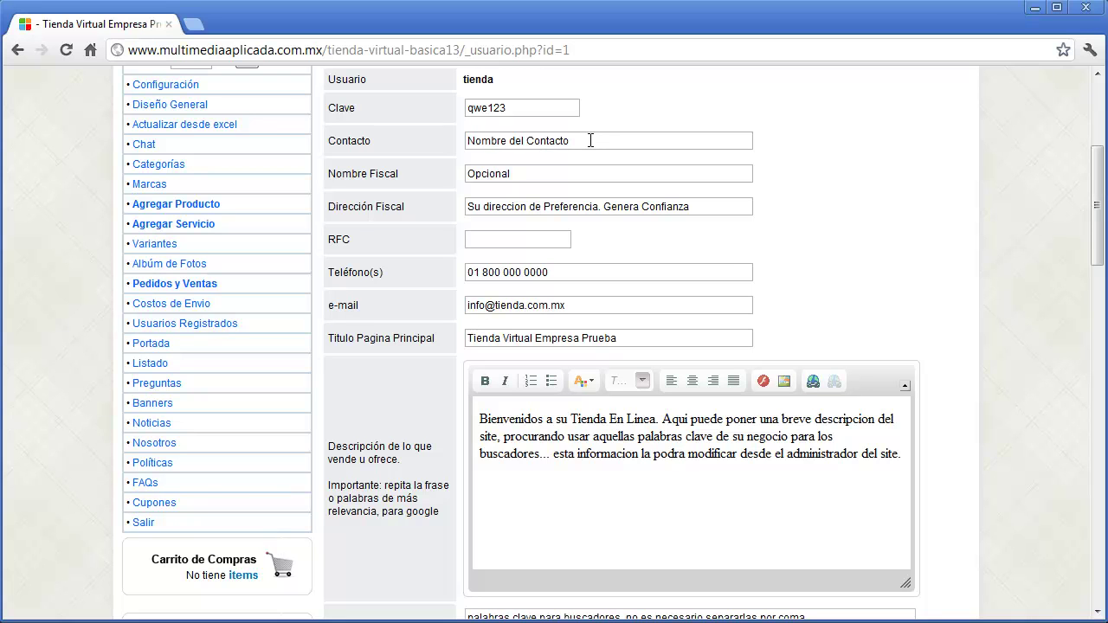
drag(590, 141, 467, 140)
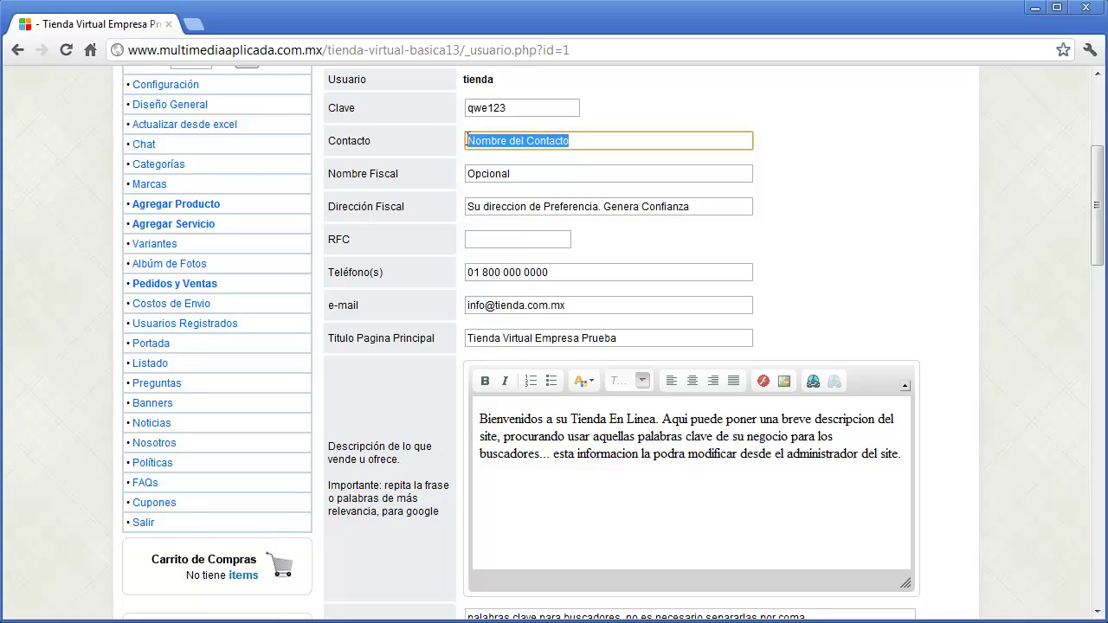
text(Juan Perez)
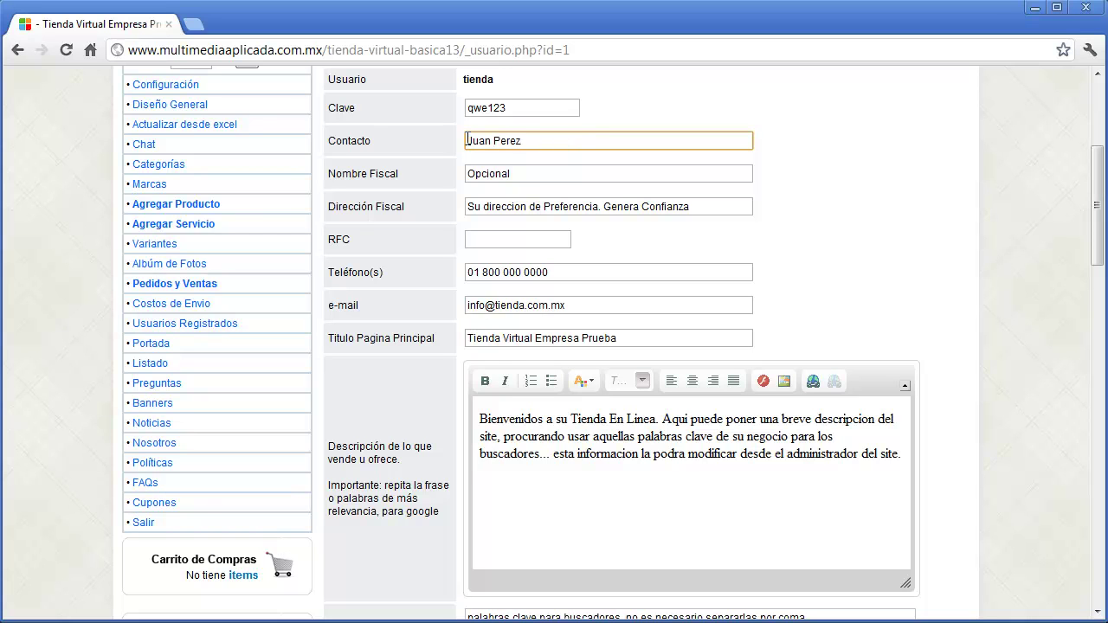
key(Tab)
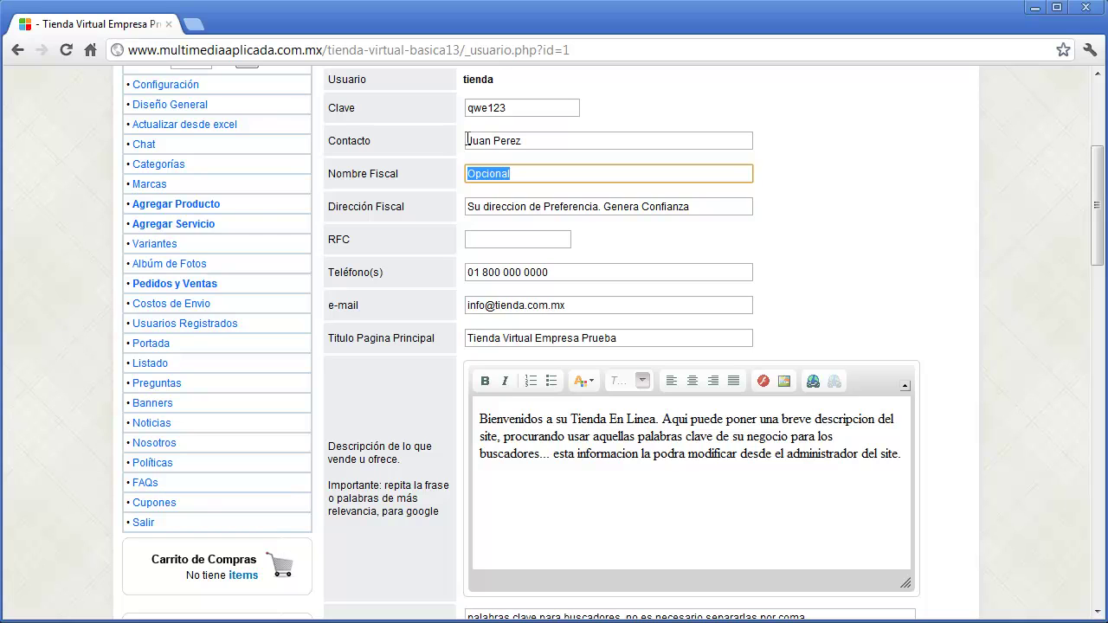
text(Empresa SA de CV)
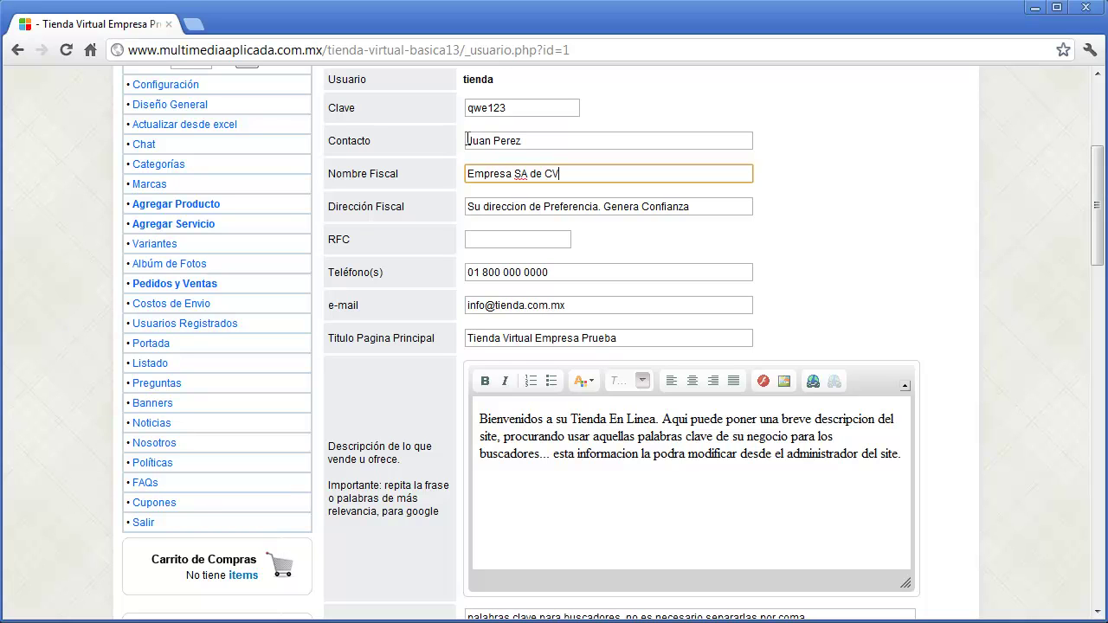
key(Tab)
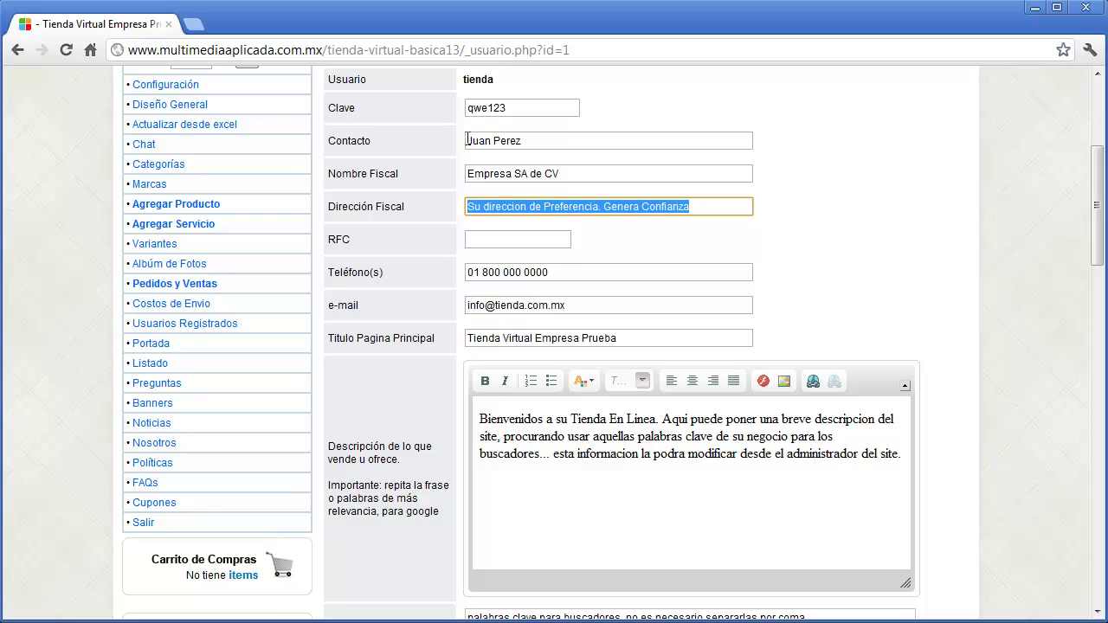
click(572, 271)
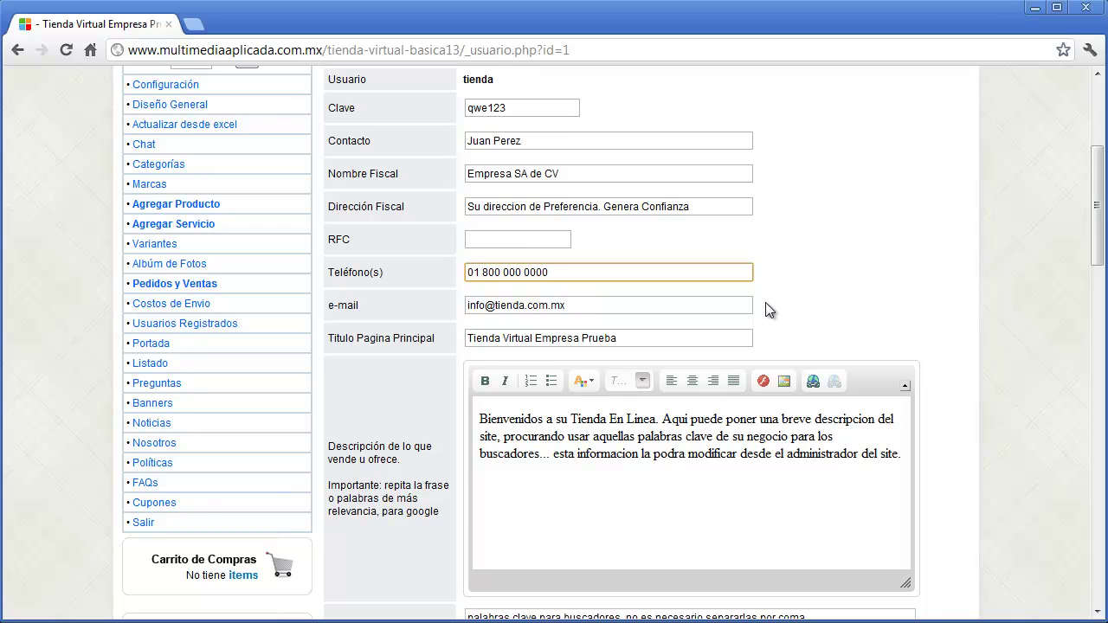
- Replace the domain of the store's contact e-mail with the new domain
click(609, 307)
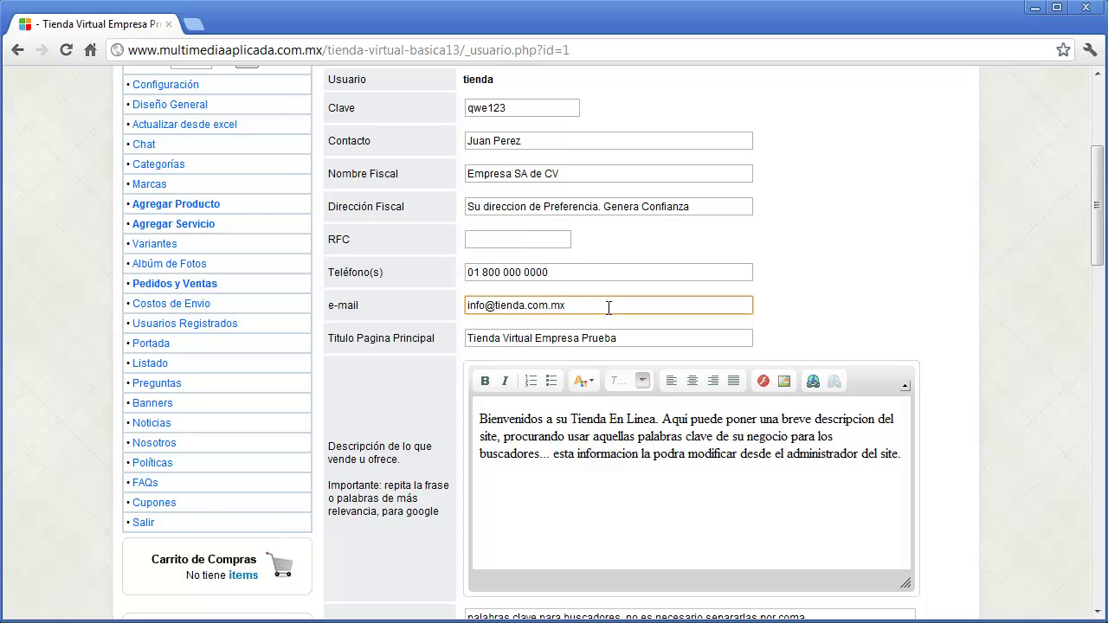
key(shift+Left)
key(shift+Left)
key(shift+Left)
key(shift+Left)
key(shift+Left)
key(shift+Left)
key(shift+Left)
key(shift+Left)
key(shift+Left)
key(shift+Left)
key(shift+Left)
key(shift+Left)
key(shift+Left)
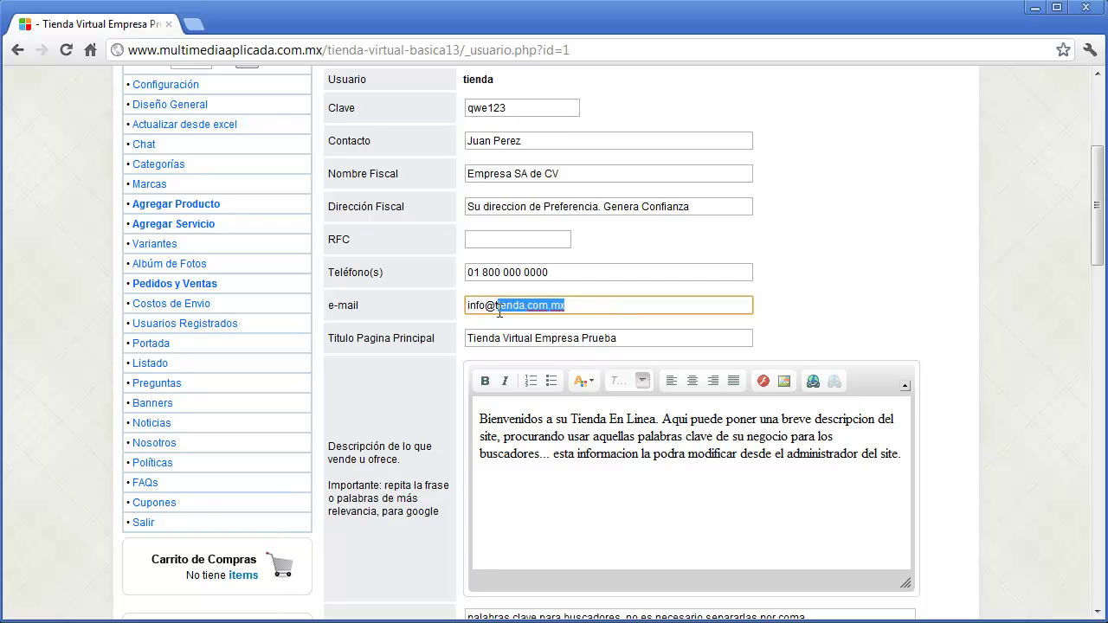
text(s)
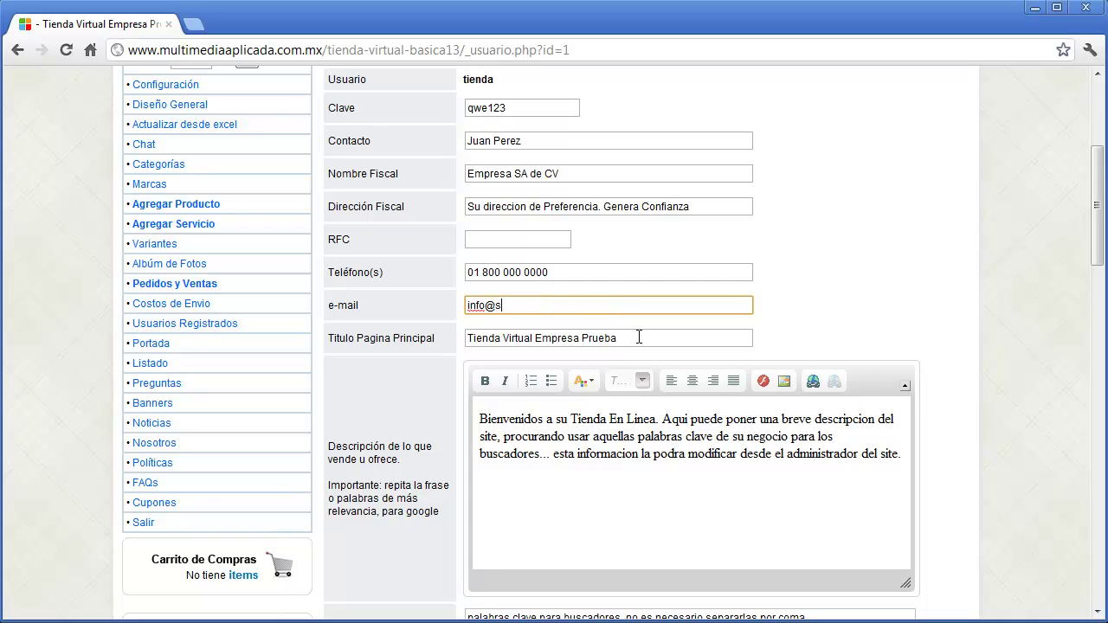
text(udominio.com)
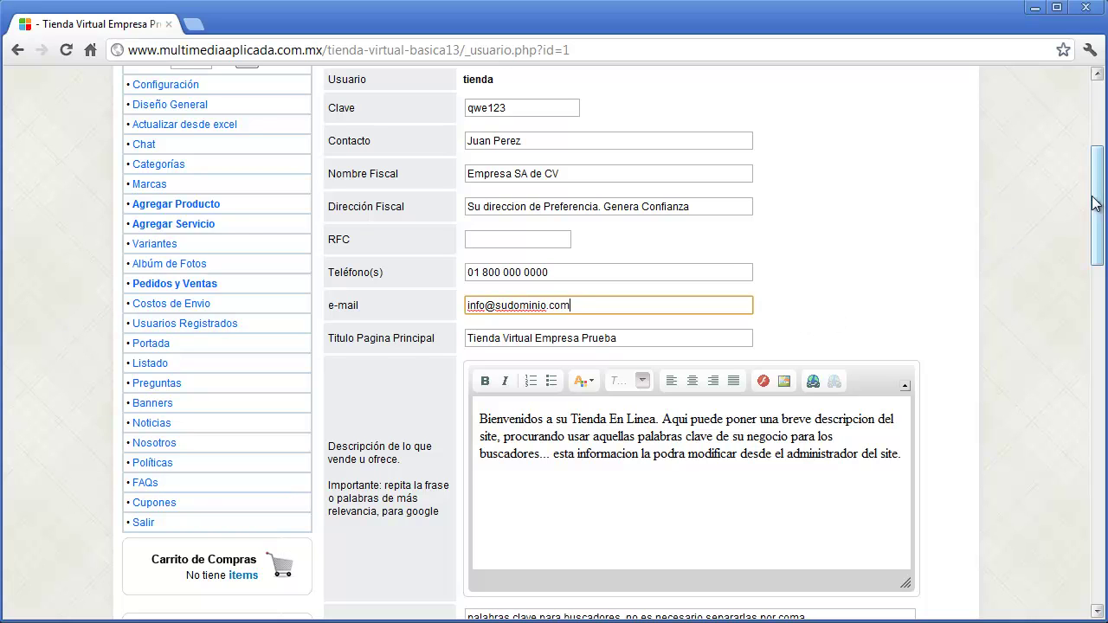
scroll(1097, 208, up, 4)
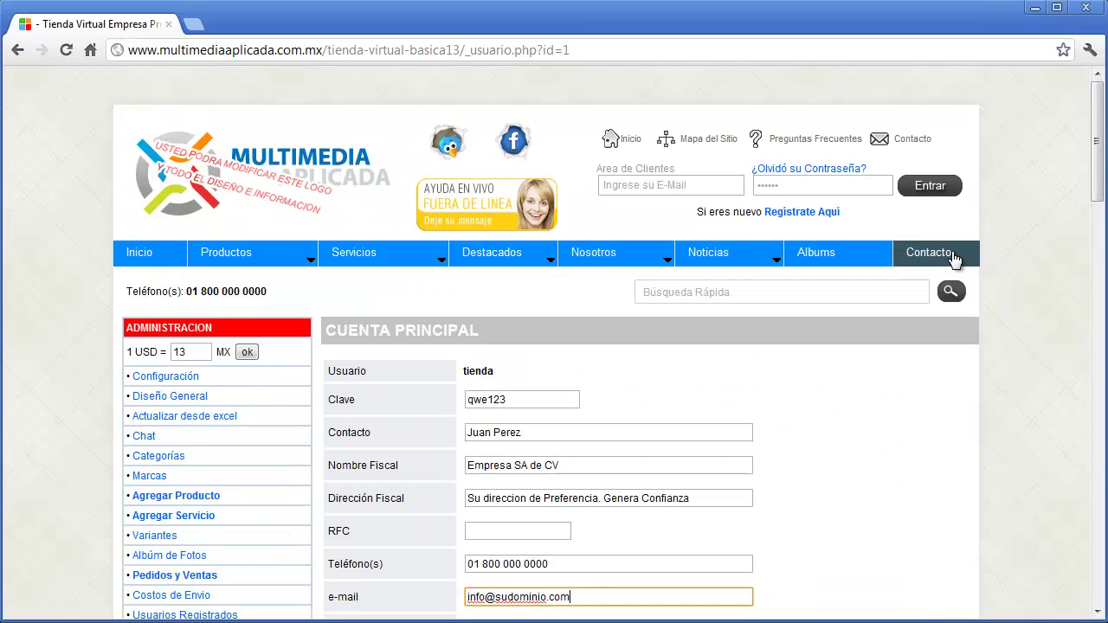
- Retitle the main page 'Tienda de Telefonia - Accesorios, Etc.'
drag(1096, 143, 1096, 545)
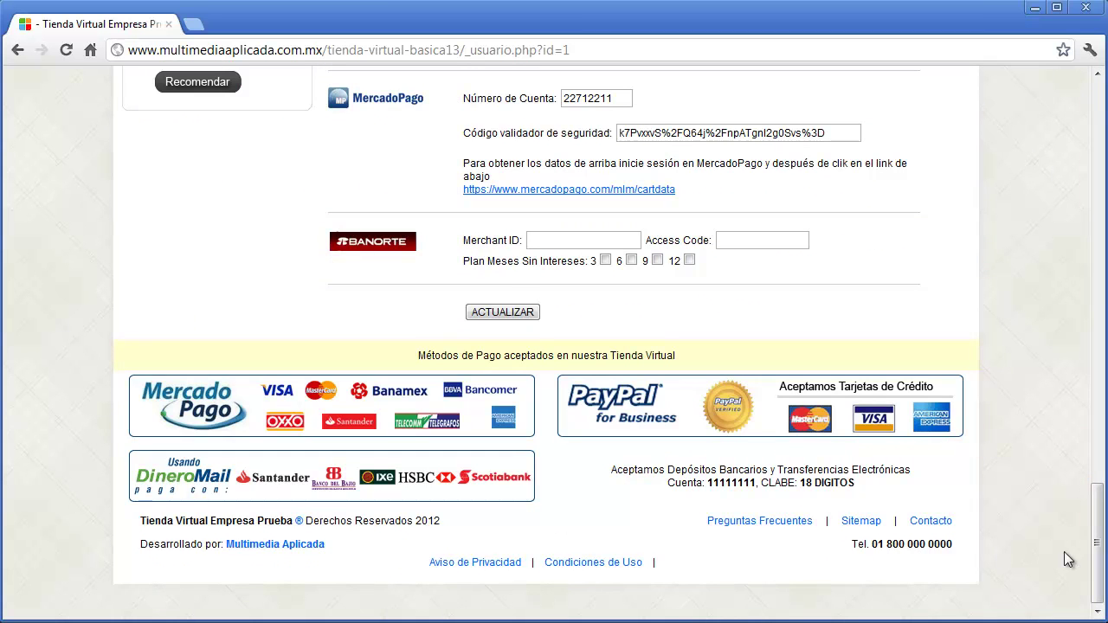
drag(1090, 568, 1036, 239)
click(670, 271)
click(660, 295)
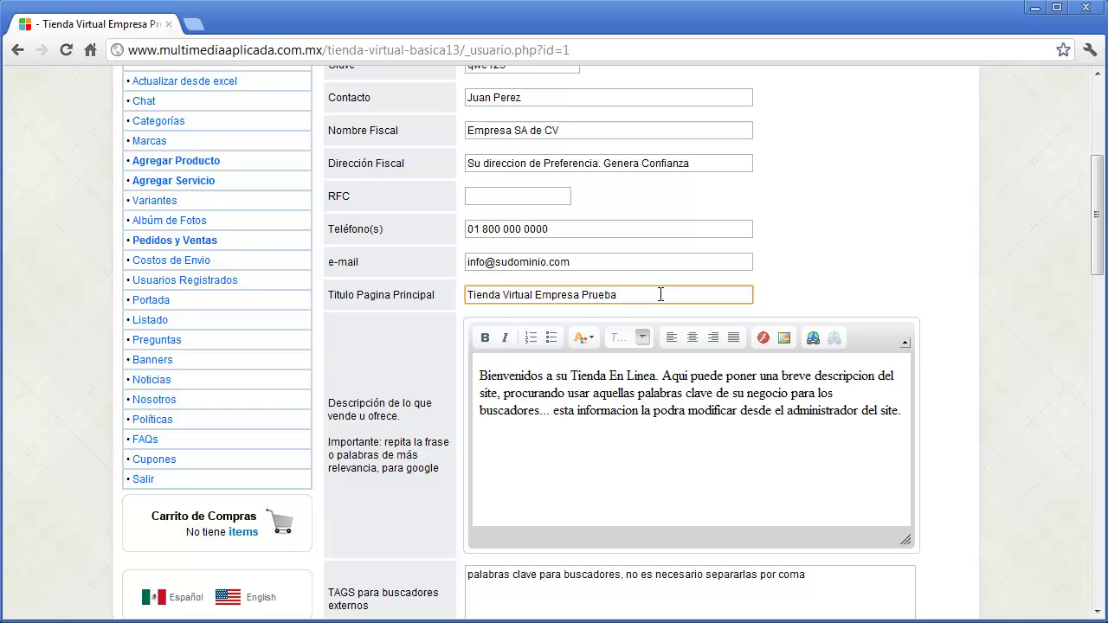
drag(660, 294, 453, 303)
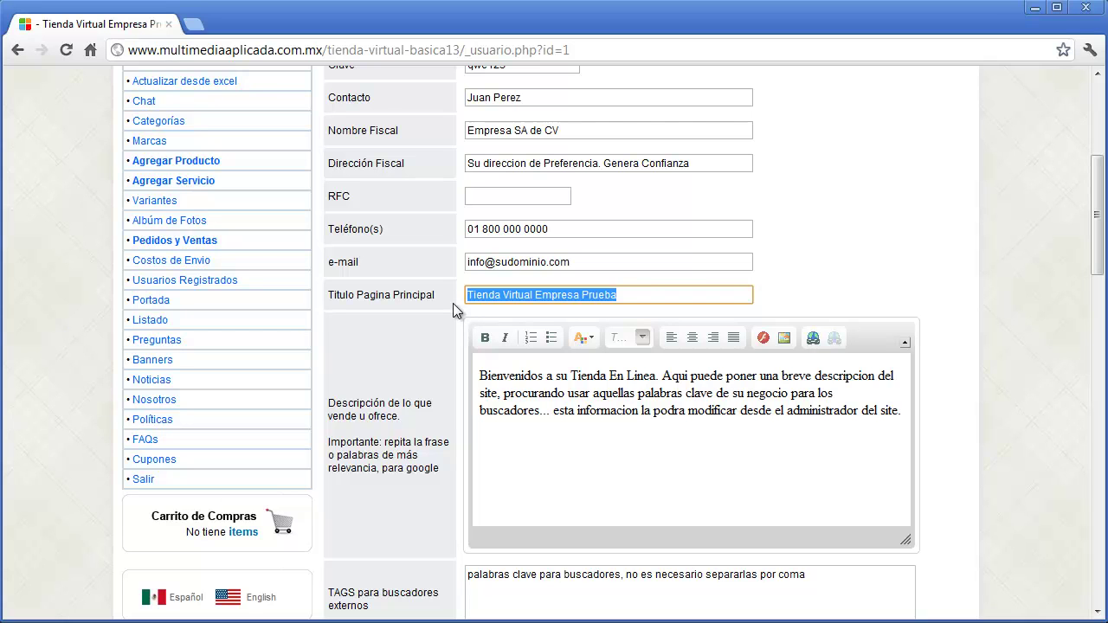
text(Tienda de)
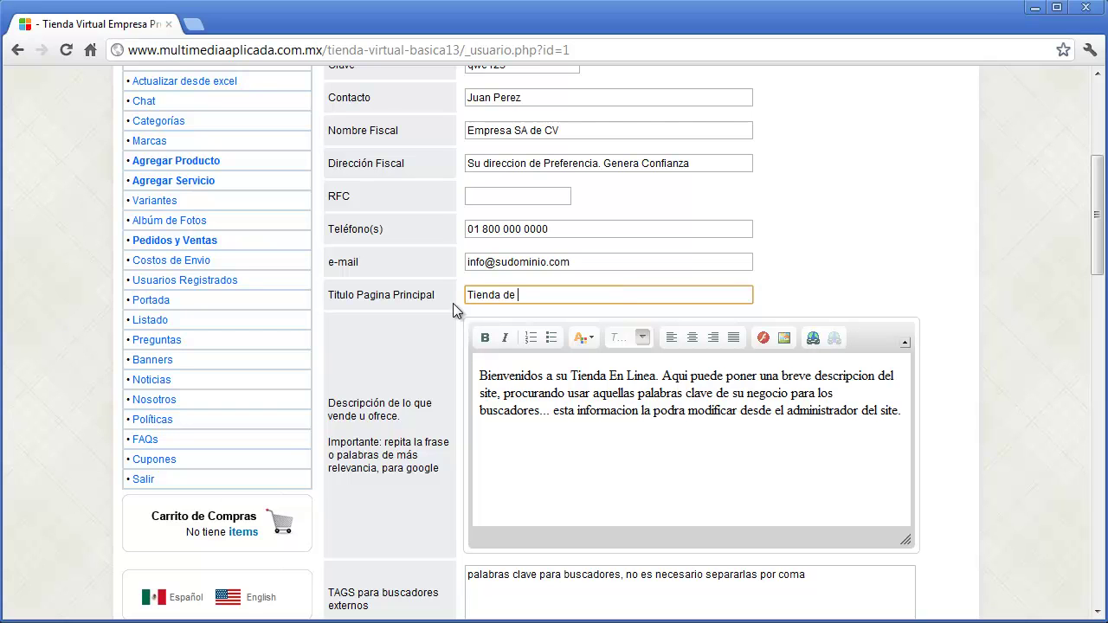
text( Telefonia - Accesorios, Etc.)
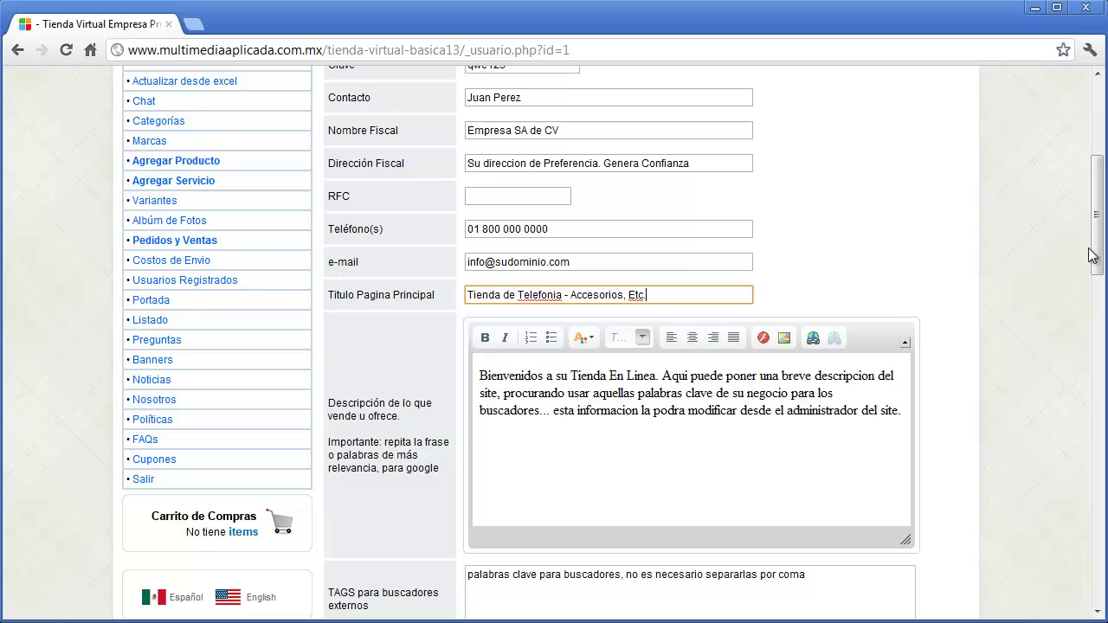
drag(1090, 260, 1091, 291)
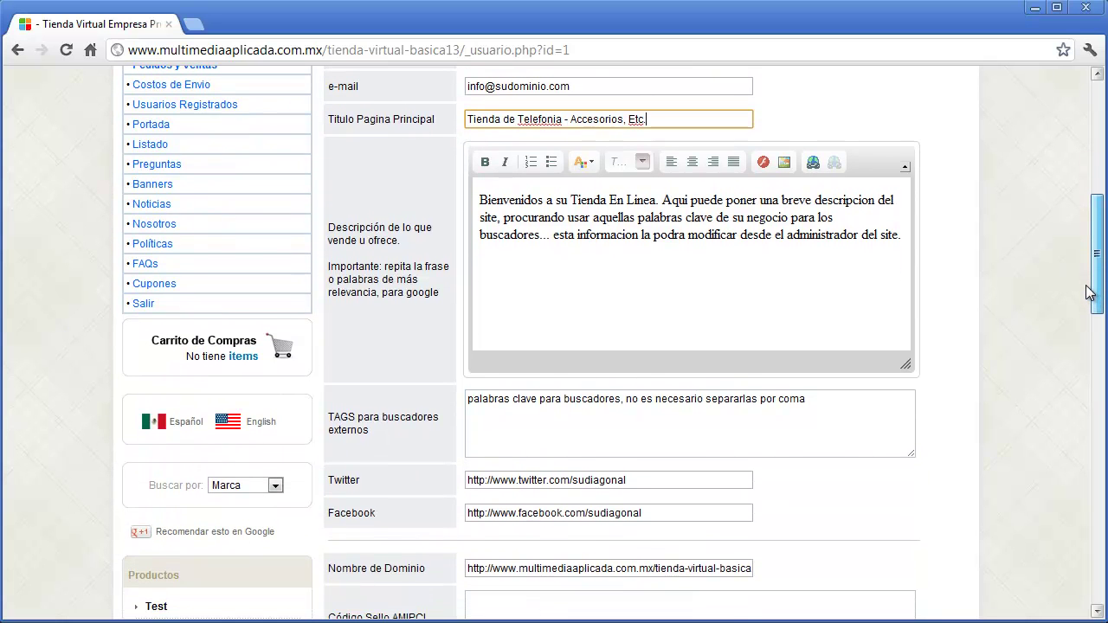
- Bold the phrase 'Bienvenidos a su Tienda En Linea' in the store description
click(481, 200)
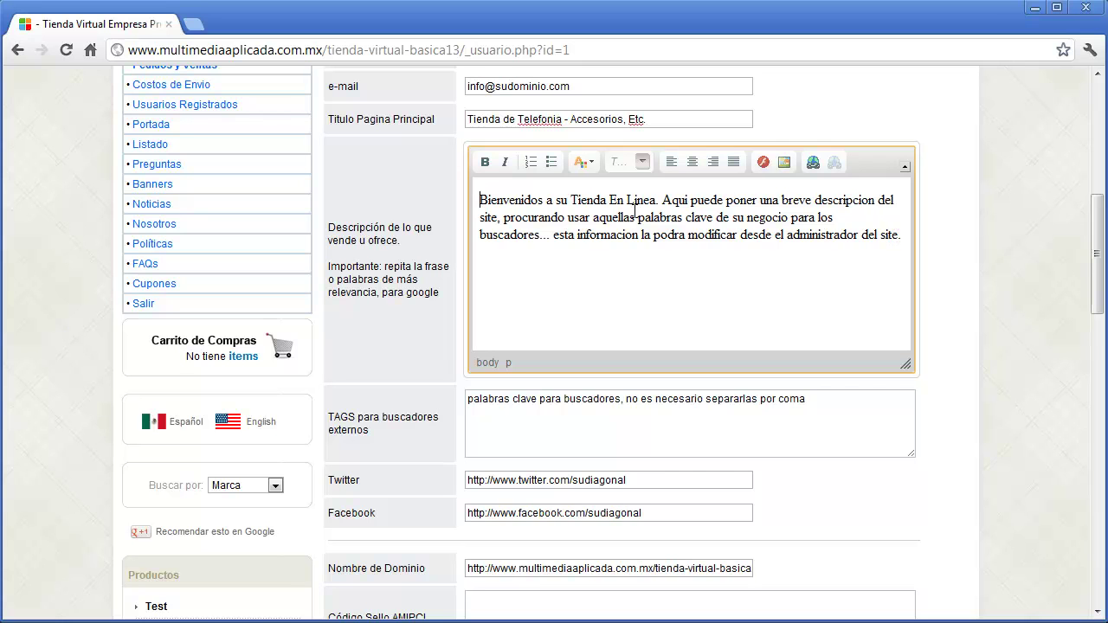
drag(656, 201, 442, 205)
click(485, 164)
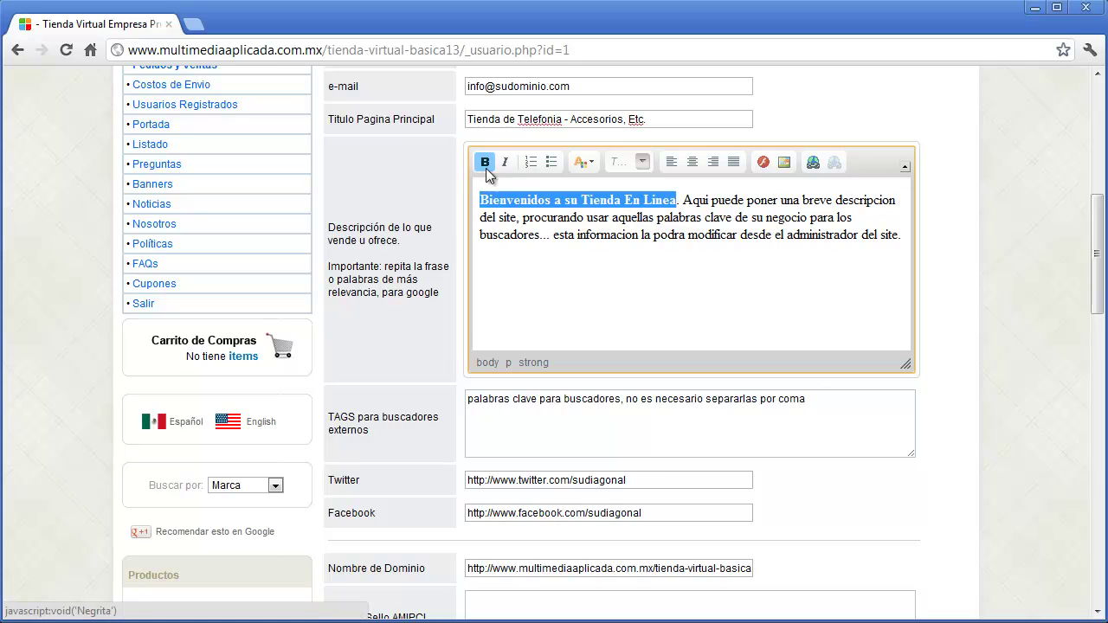
click(689, 286)
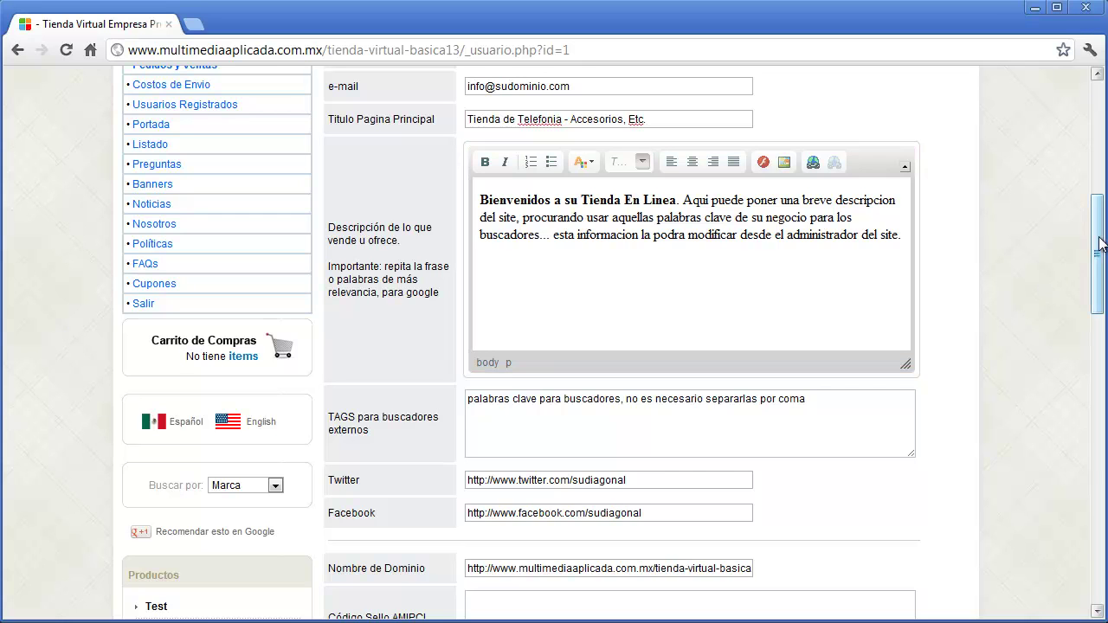
drag(1098, 244, 1099, 251)
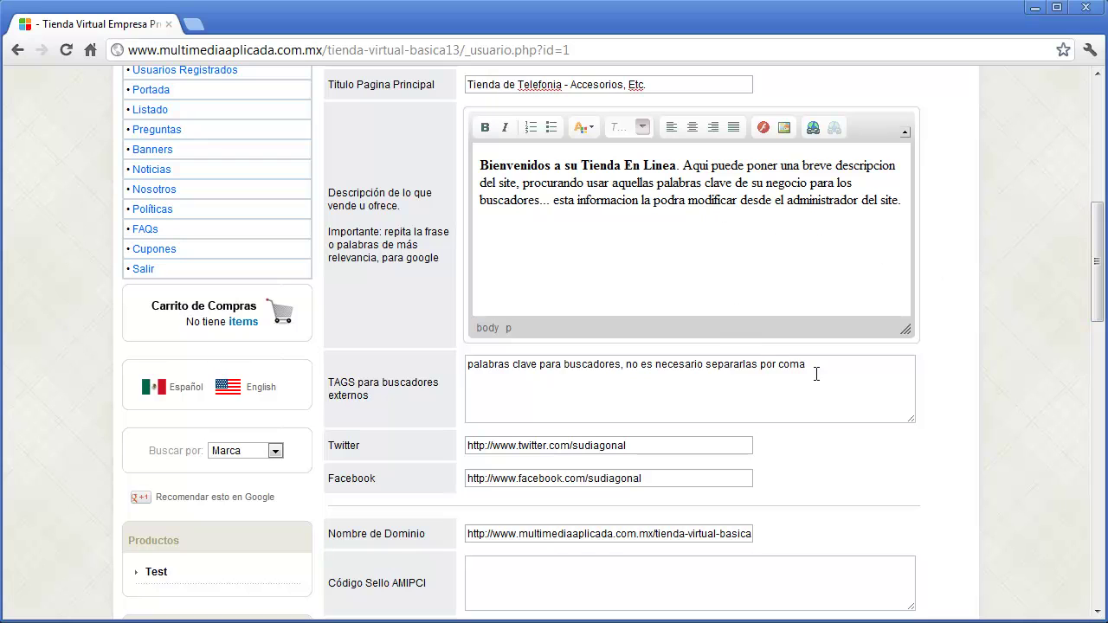
- Replace the search-engine tags with 'telefonos, accesorios, ipad y mas'
drag(840, 368, 466, 367)
text(tel)
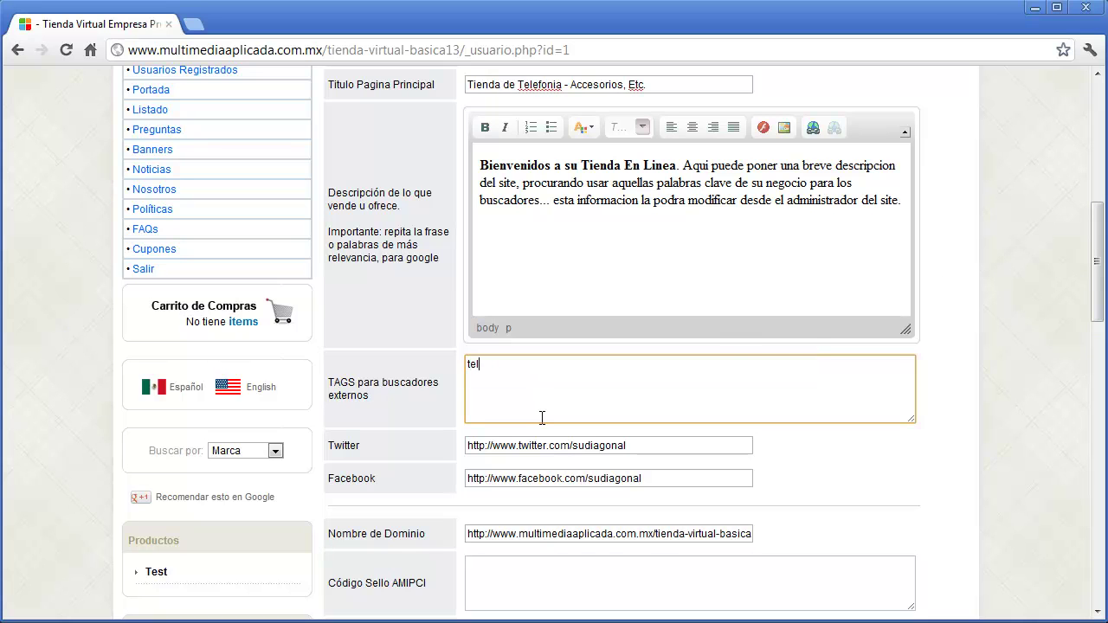
text(efonos, accesorios, ipad)
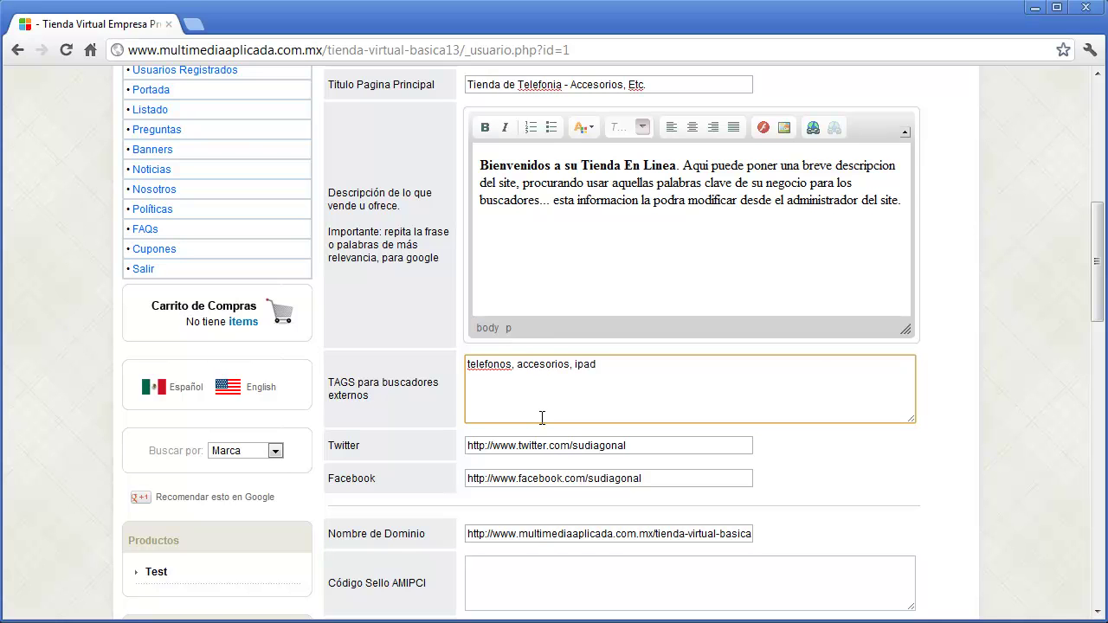
text( y mas)
drag(717, 538, 458, 534)
click(438, 536)
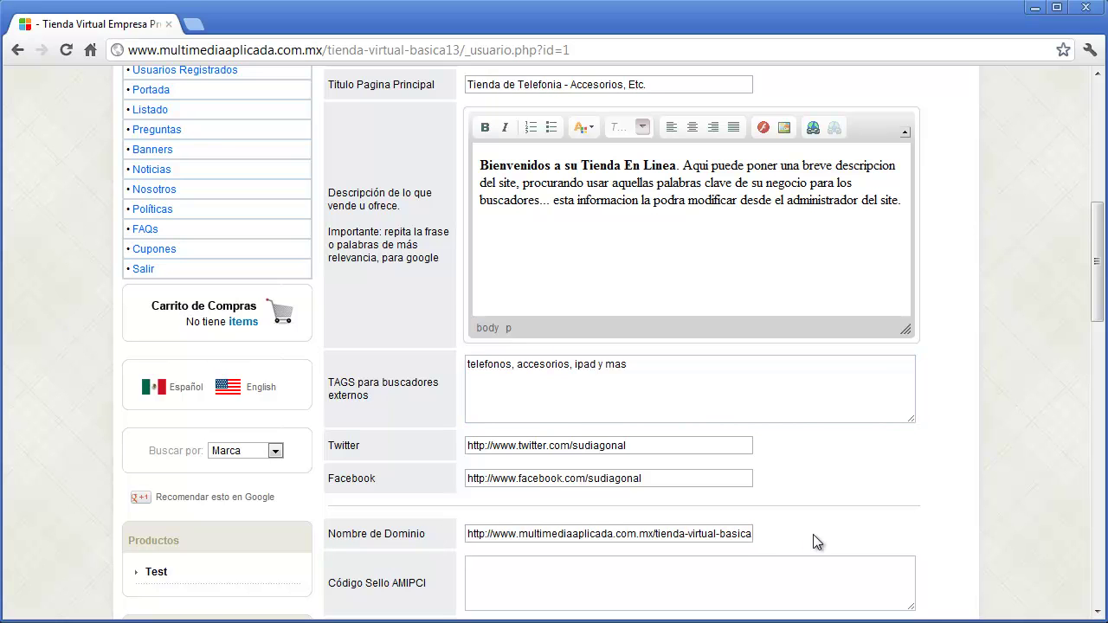
drag(1096, 261, 1097, 305)
click(618, 386)
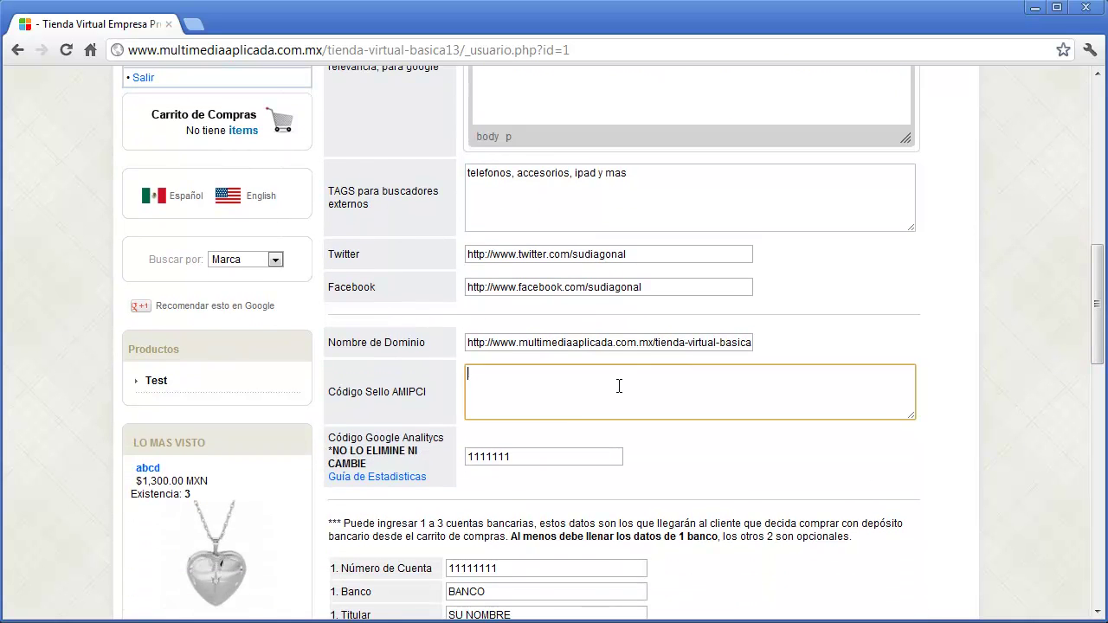
click(195, 25)
text(www.a)
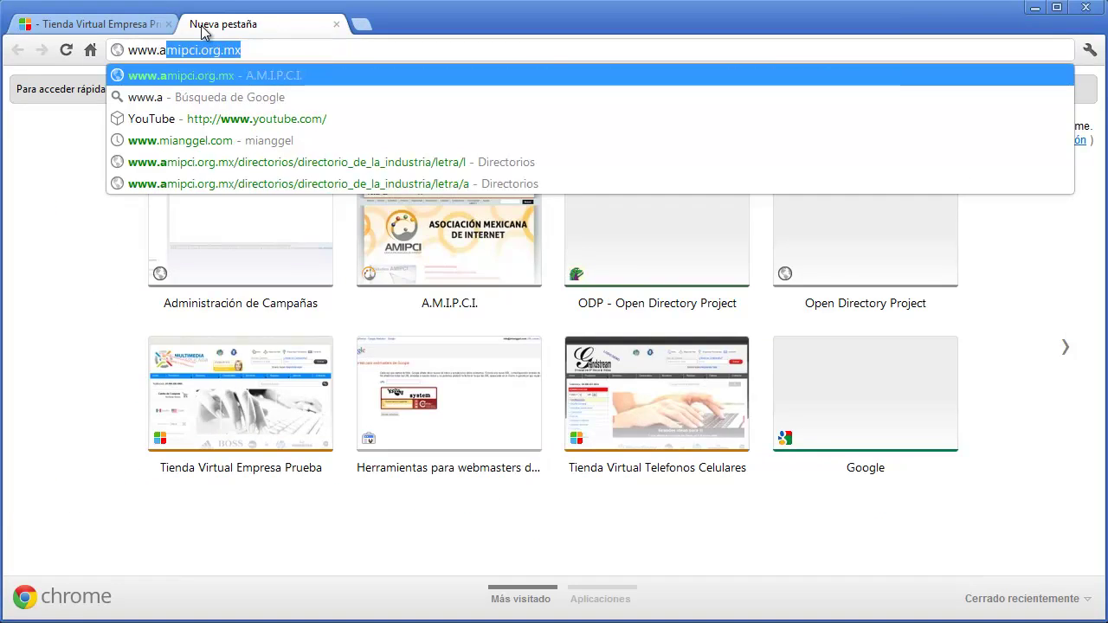
text(mipci.org.mx)
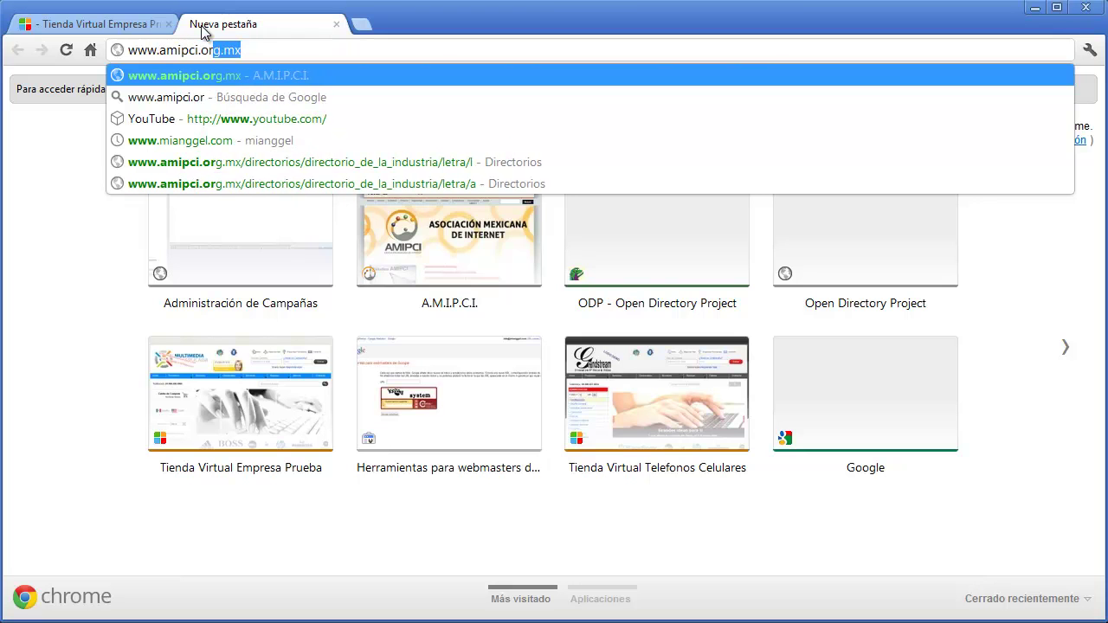
key(Return)
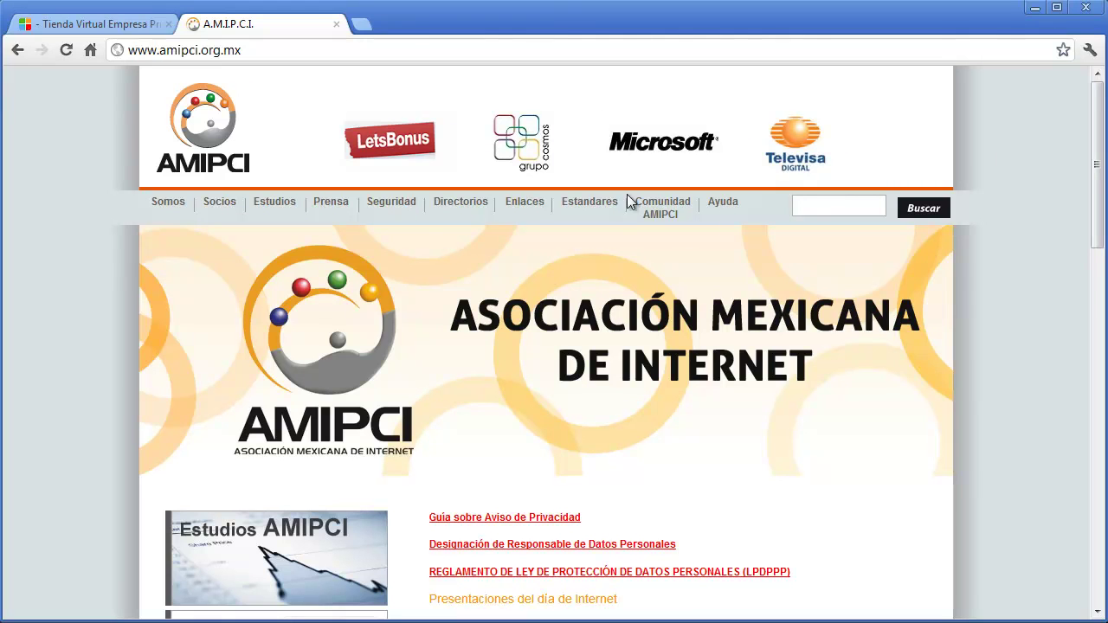
- Browse the AMIPCI Directorio de la Industria companies listed under letter L
mouse_move(460, 202)
click(481, 222)
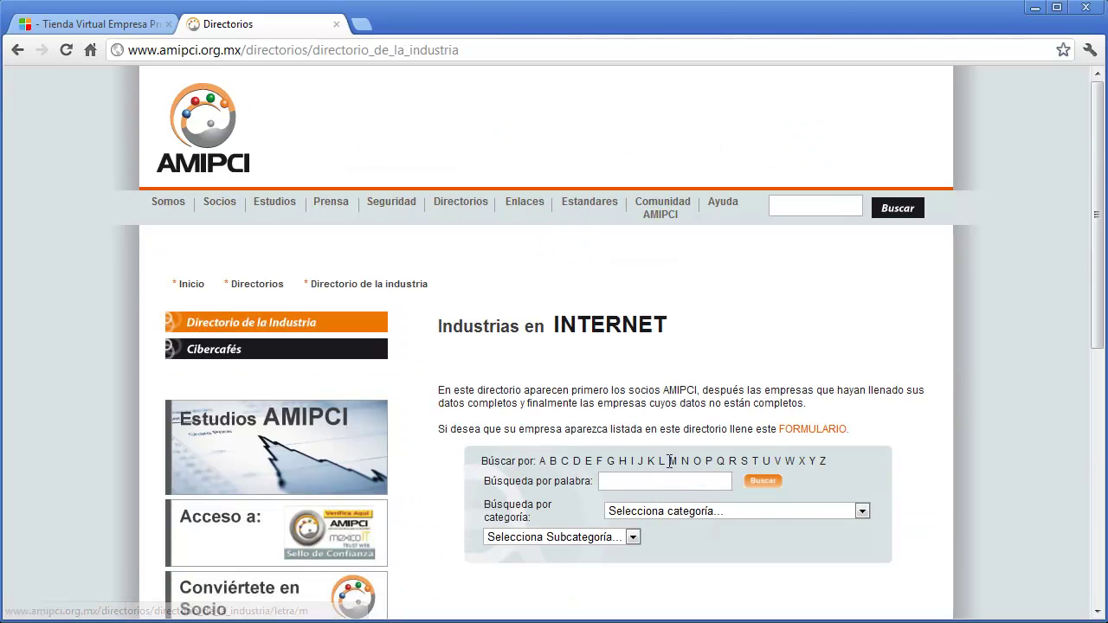
click(663, 460)
scroll(918, 429, down, 1)
scroll(934, 431, down, 3)
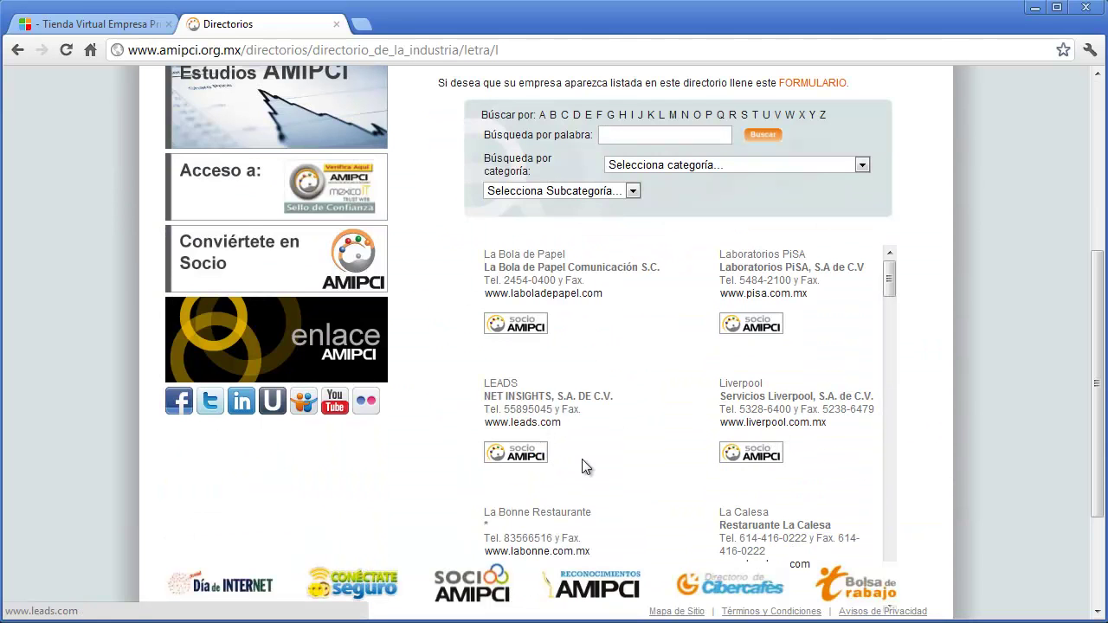
- Switch between the store and AMIPCI tabs, ending on the store configuration form
click(121, 31)
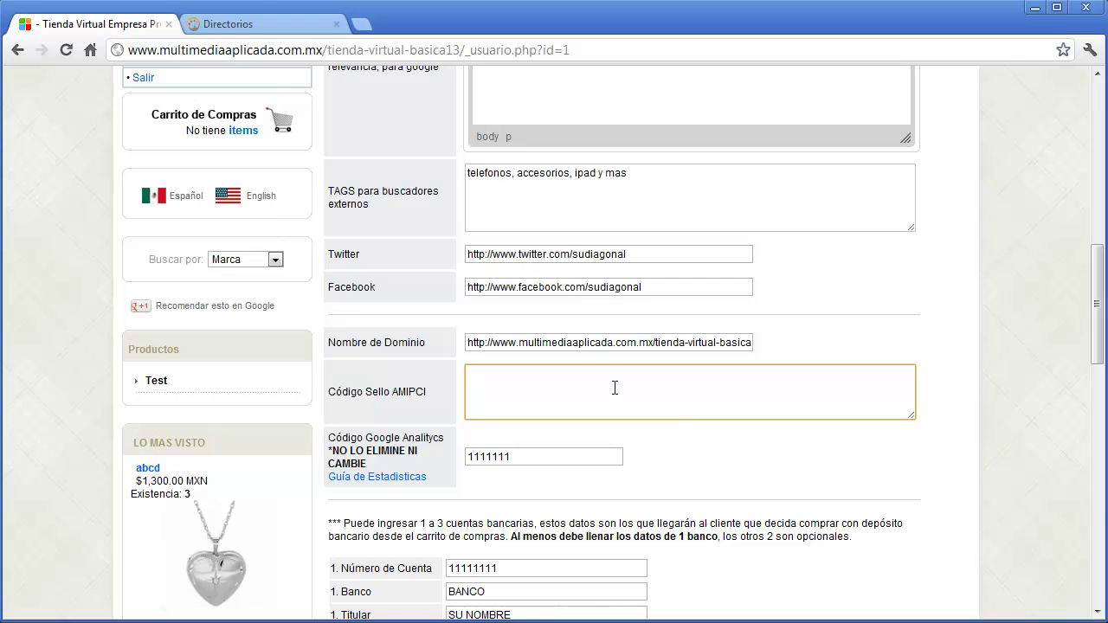
click(284, 29)
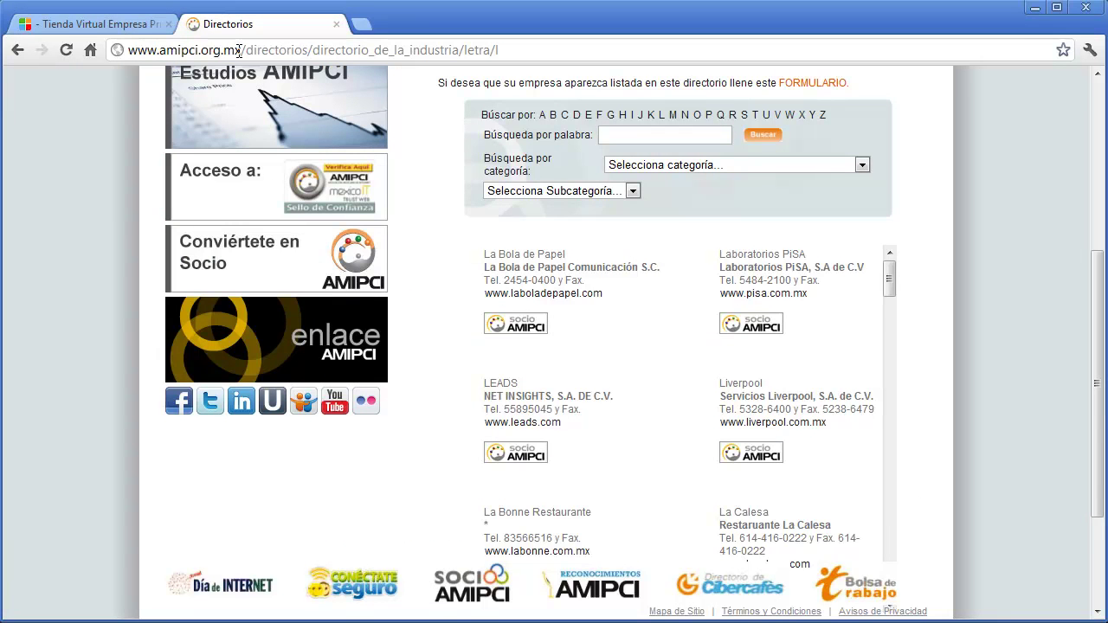
click(1096, 99)
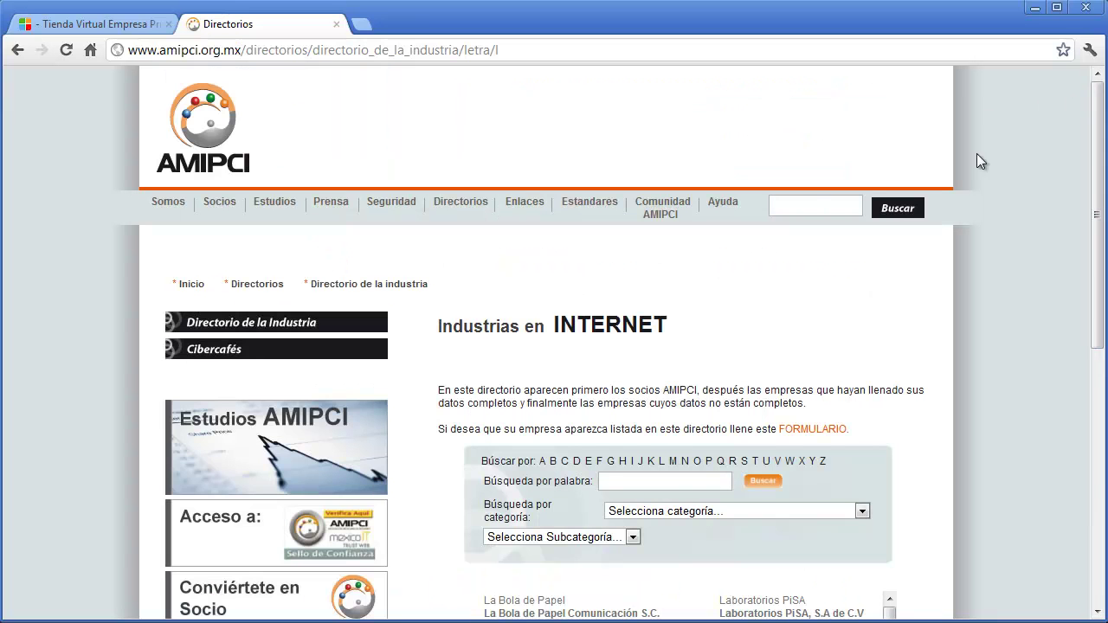
click(95, 25)
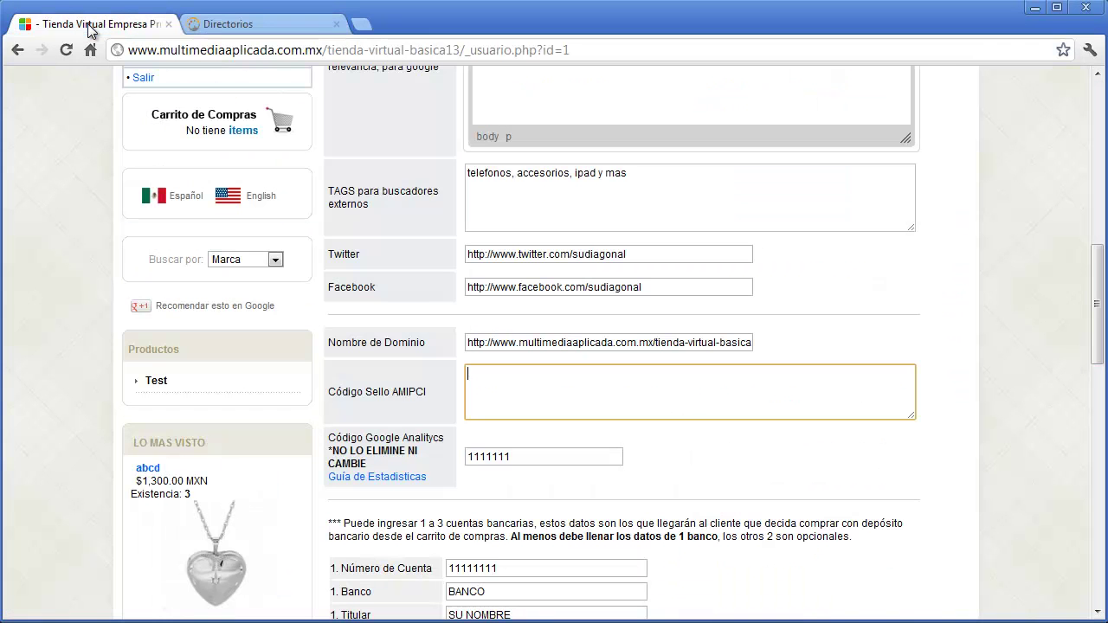
click(597, 457)
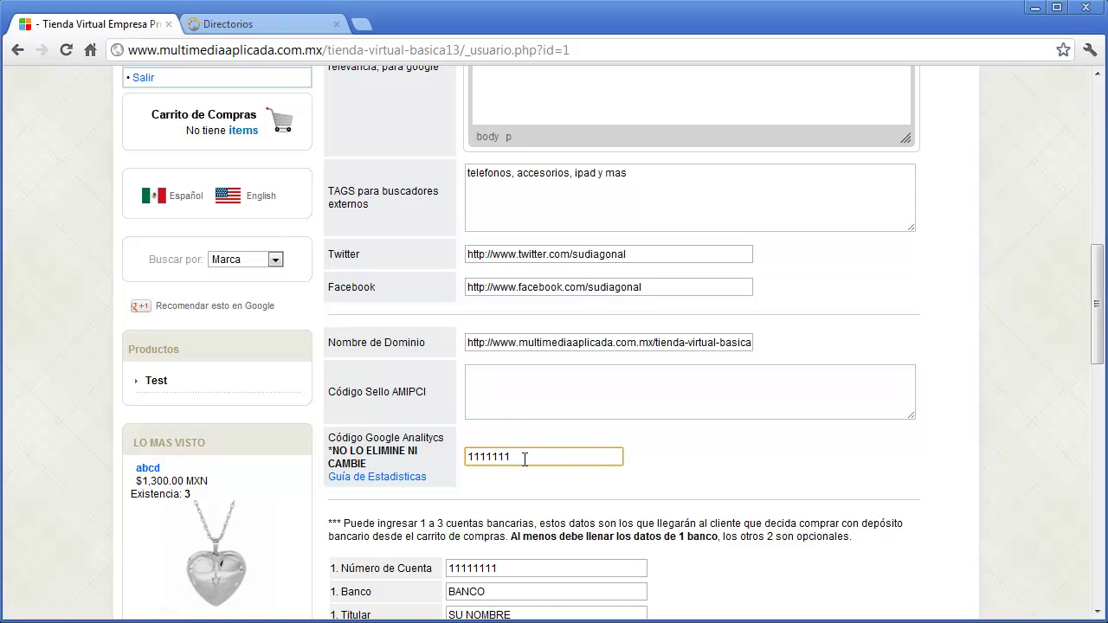
drag(529, 457, 466, 460)
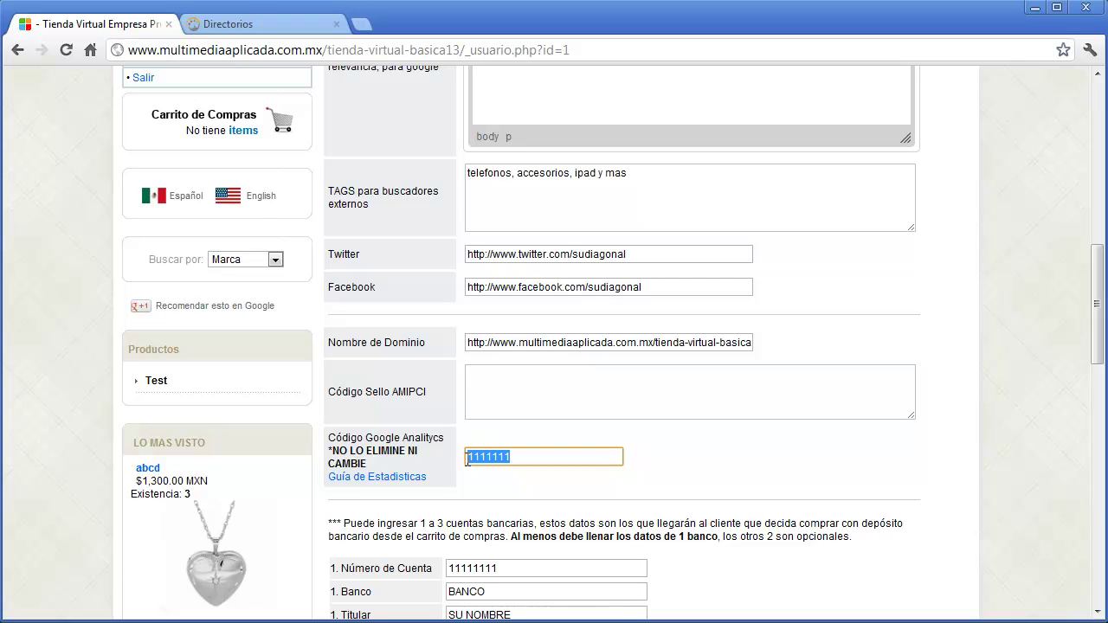
click(645, 453)
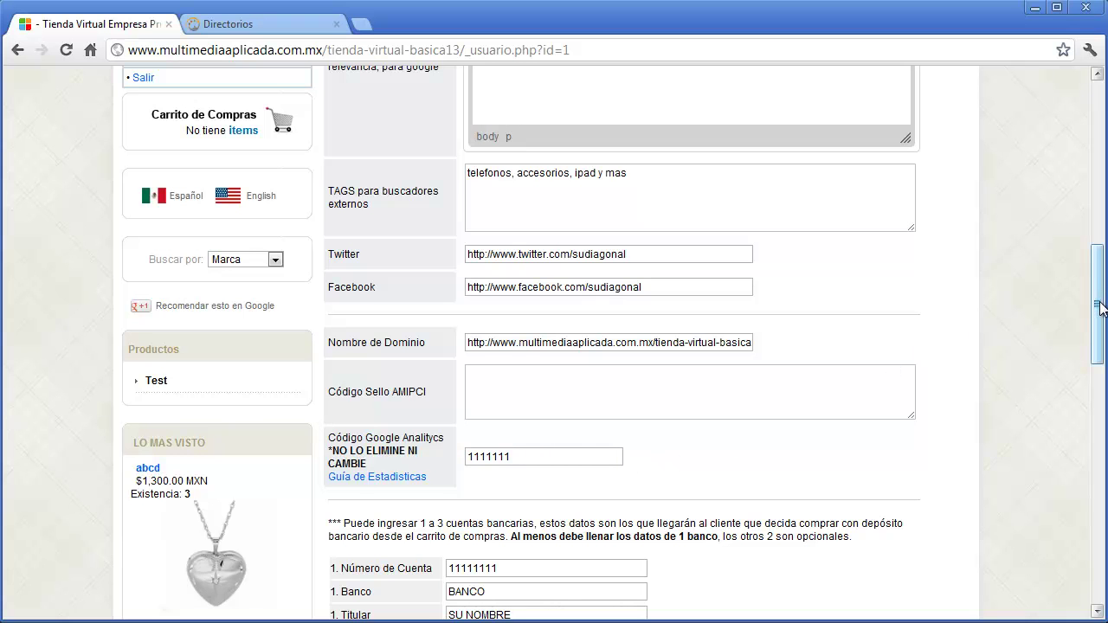
drag(1098, 303, 1084, 408)
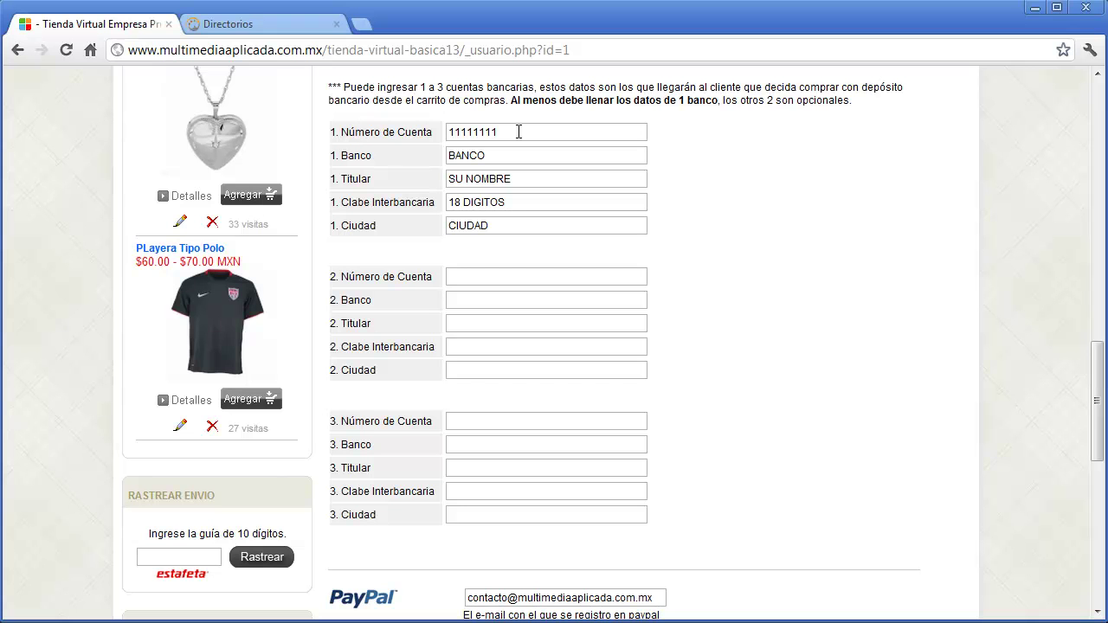
- Add the Playera Tipo Polo to the cart and choose Depósito Bancario as payment method
click(269, 403)
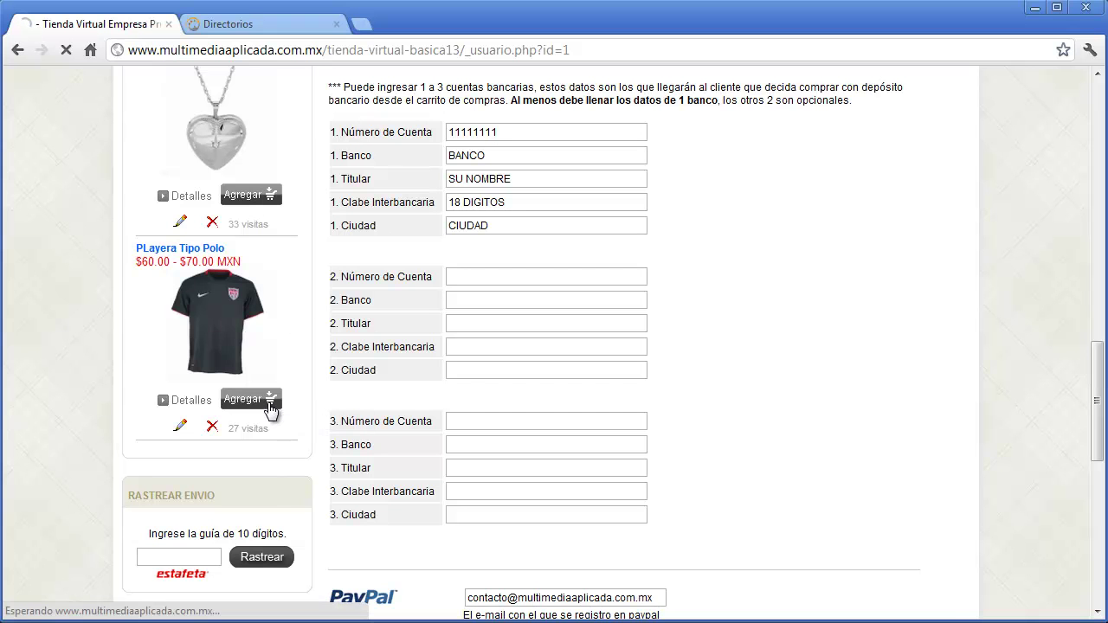
scroll(993, 473, down, 2)
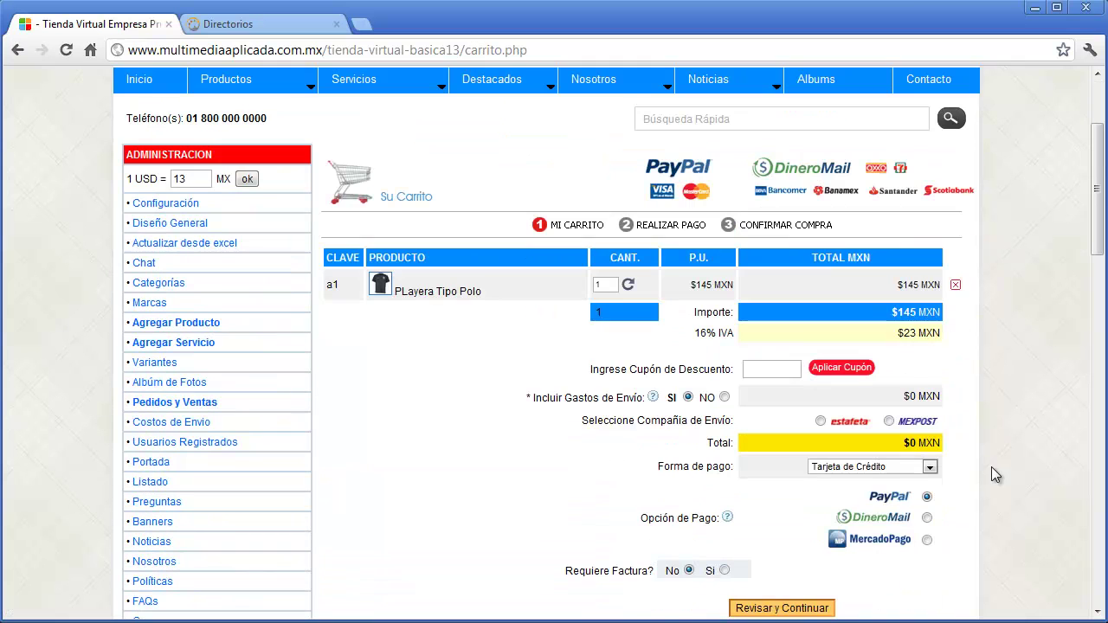
click(929, 466)
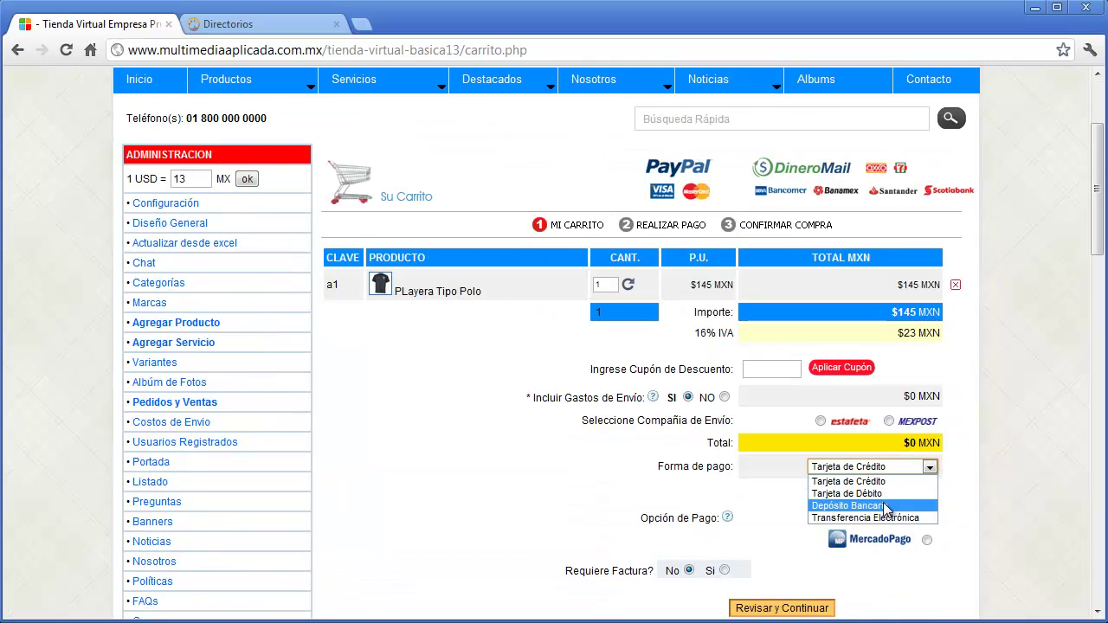
click(865, 505)
scroll(997, 472, down, 2)
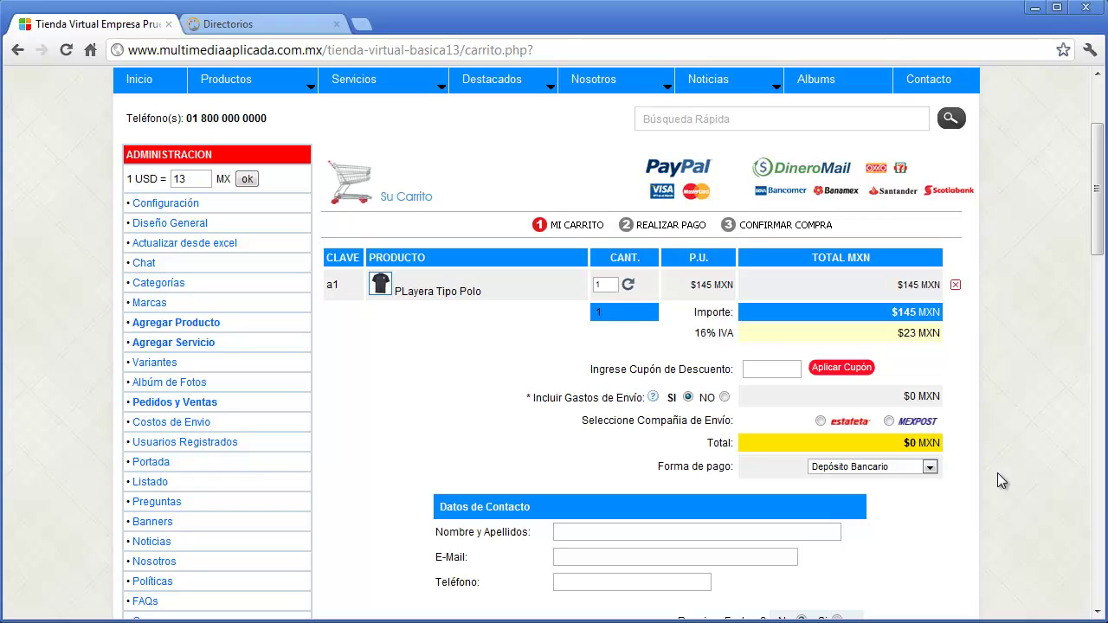
click(917, 476)
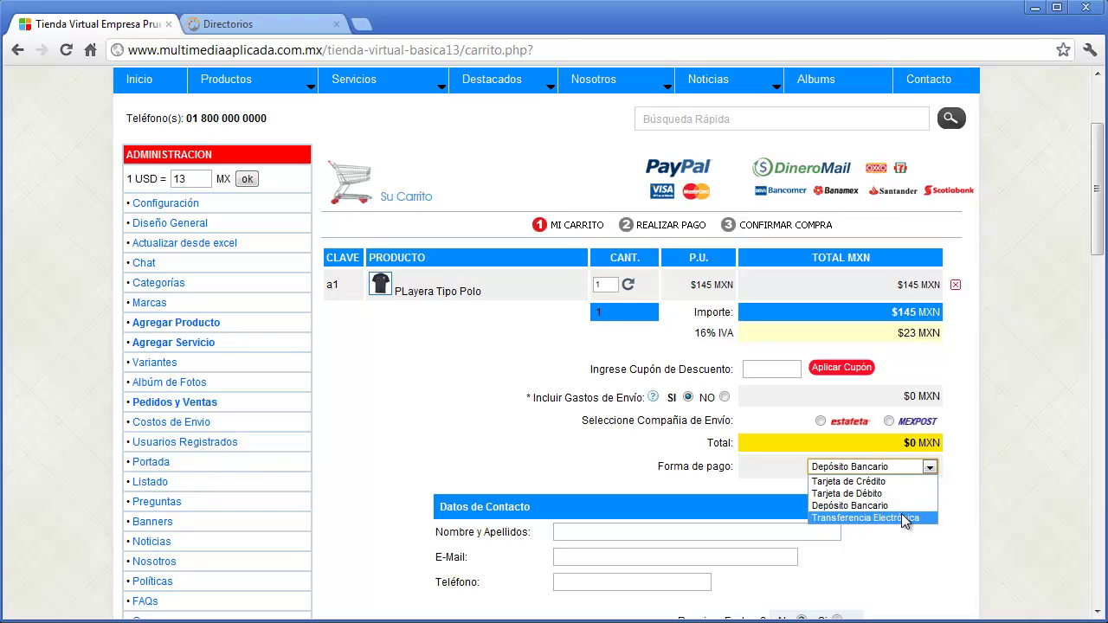
- Visit Configuración and the Contacto page, then return to the Configuración form
click(164, 202)
drag(1099, 154, 1080, 412)
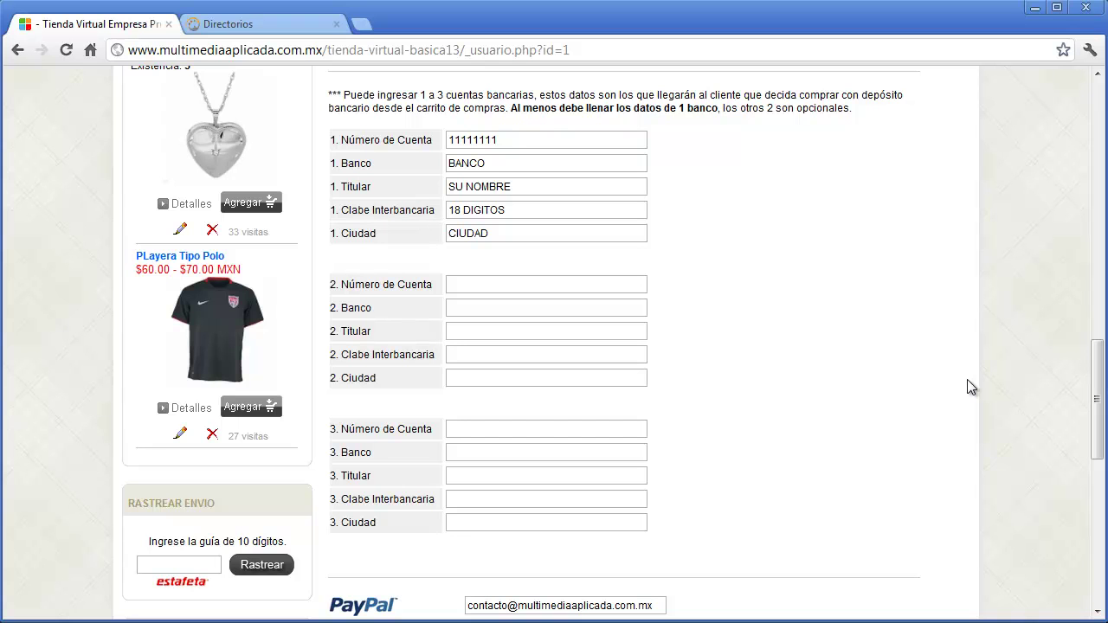
drag(1103, 436, 1099, 173)
click(930, 252)
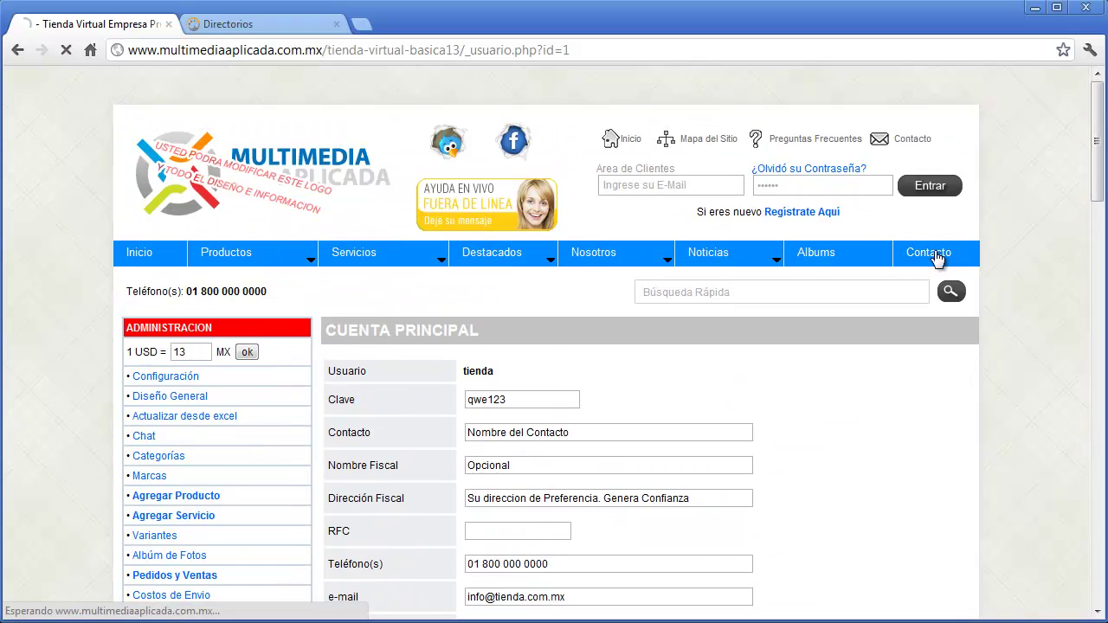
scroll(767, 433, down, 2)
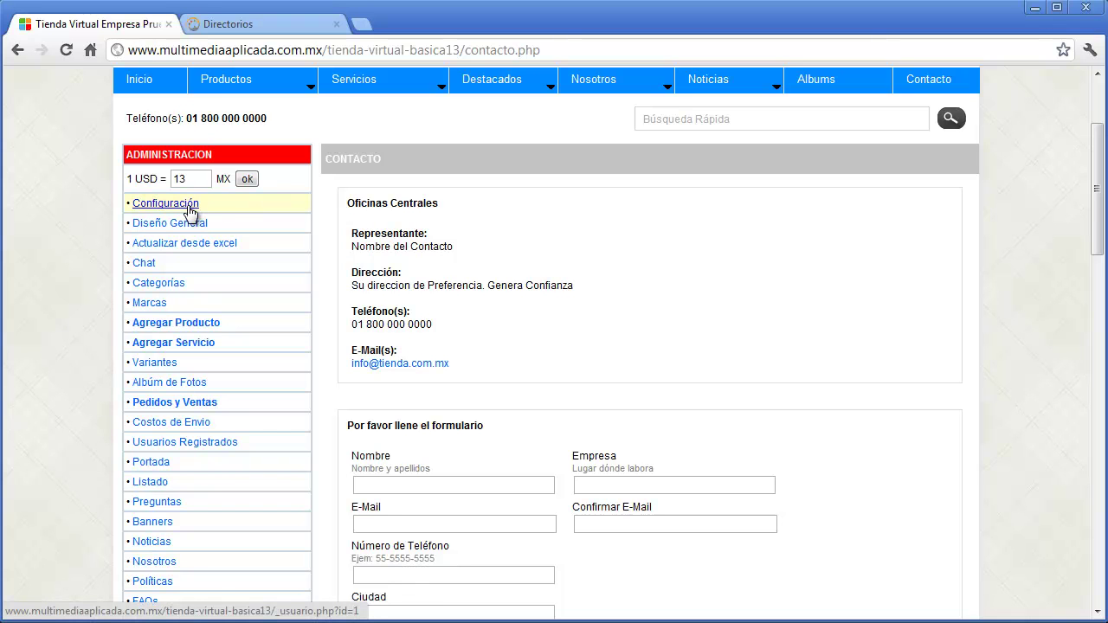
click(189, 211)
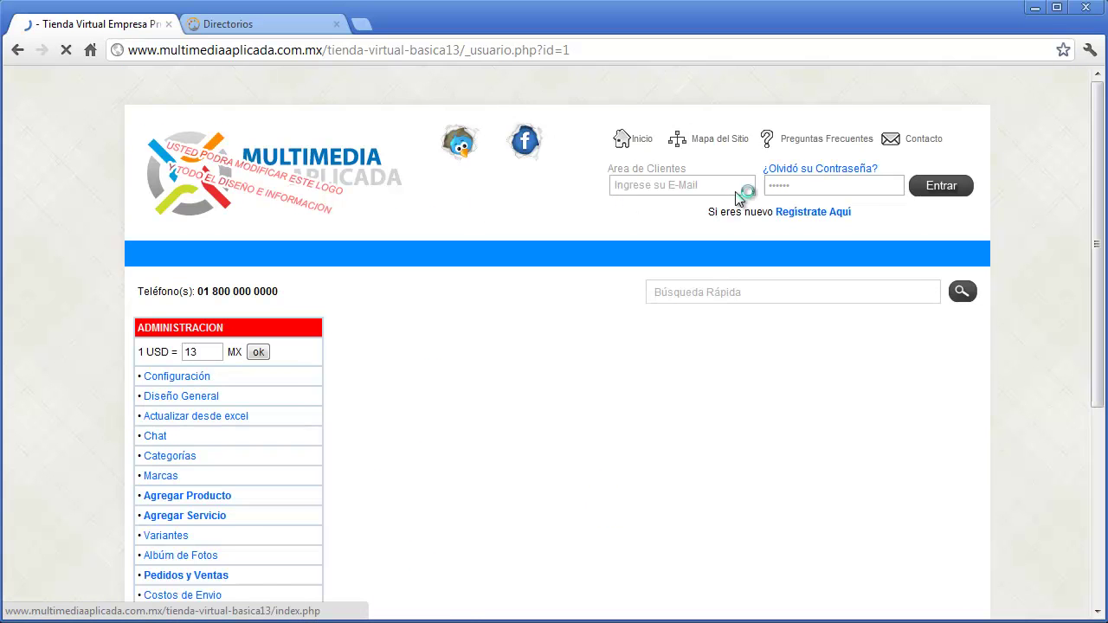
drag(1096, 119, 1055, 351)
- Fill bank account 1 with its account number, bank Banamex and the account holder's name
drag(583, 222, 395, 218)
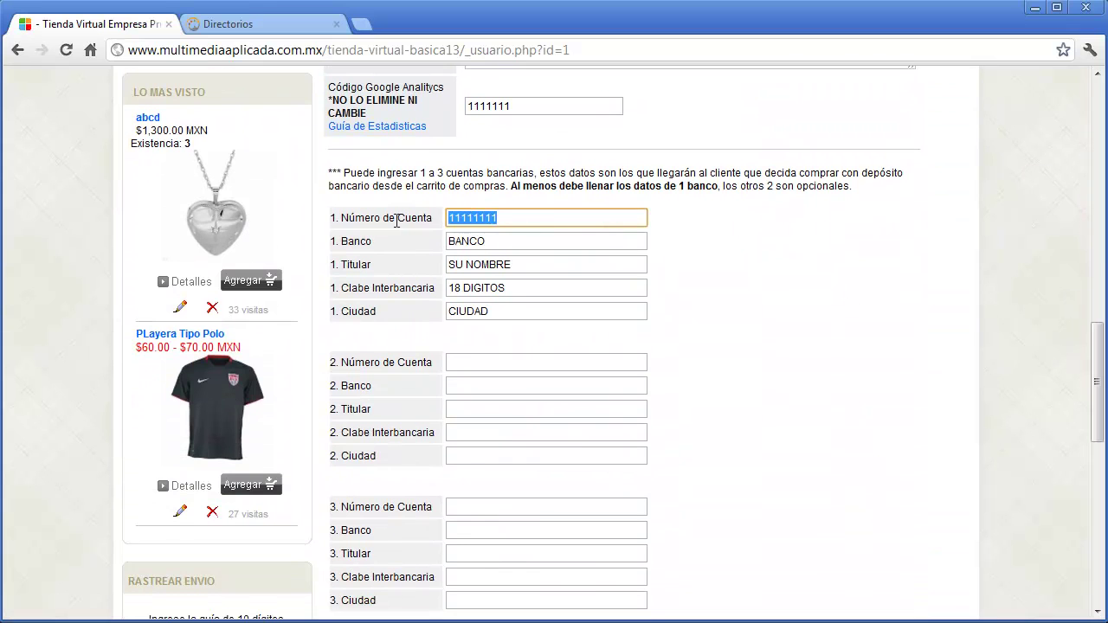
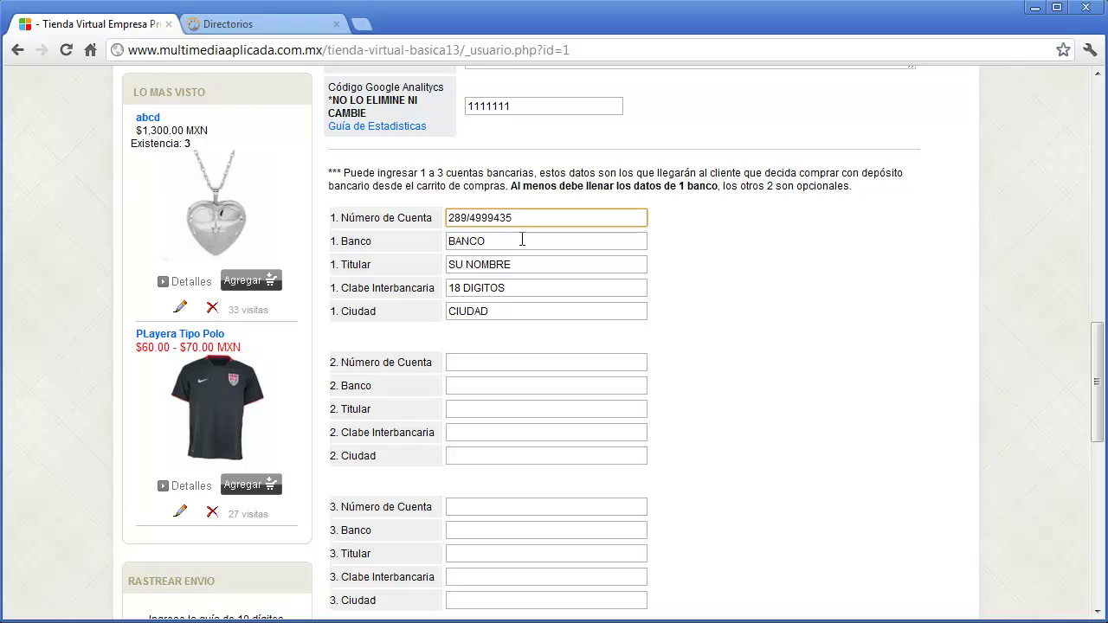
key(Tab)
text(Banamex)
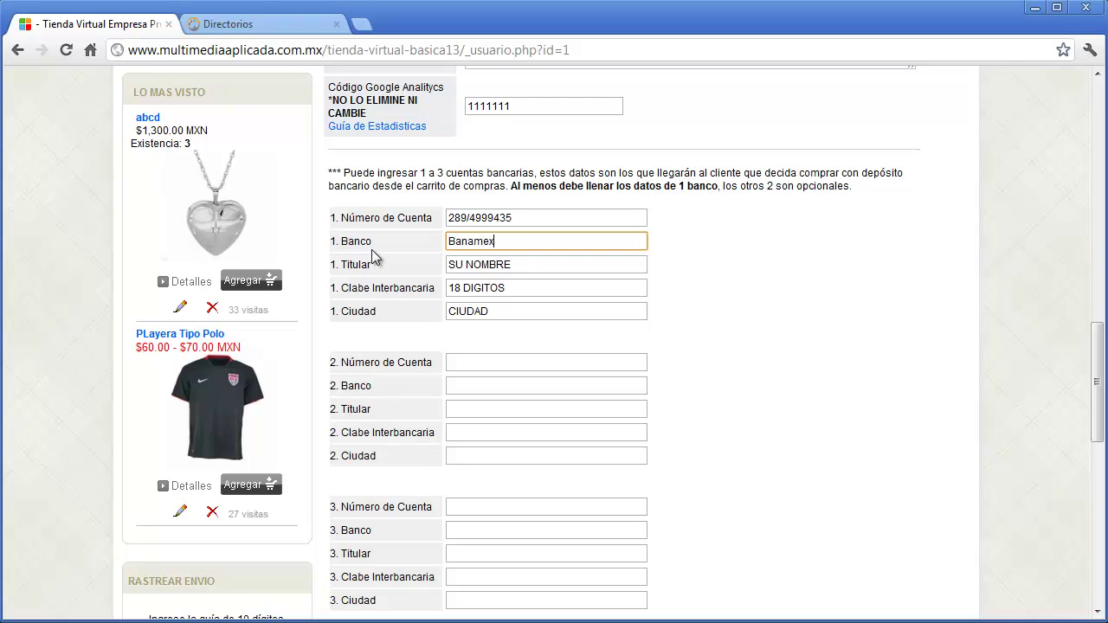
key(Tab)
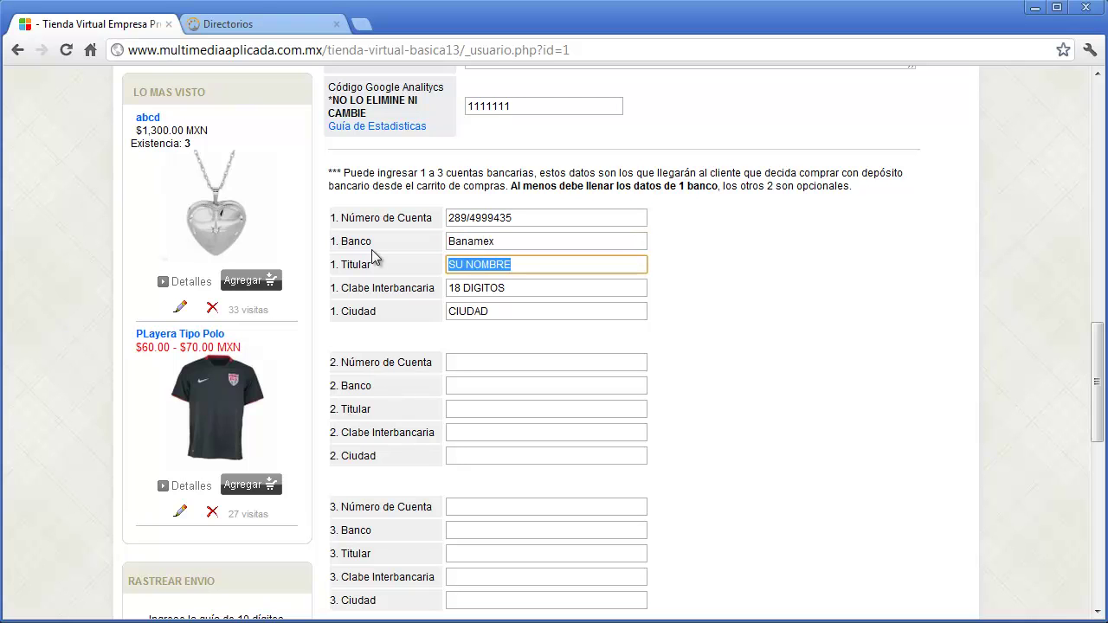
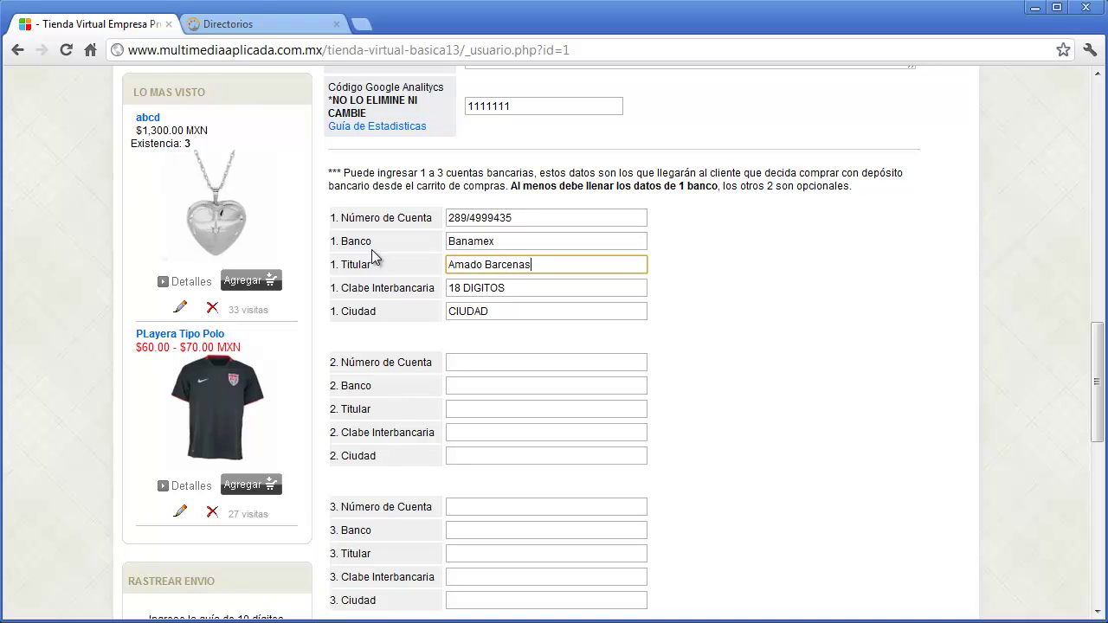
- Enter account 1's interbank CLABE and set its city to QUERETARO
key(Tab)
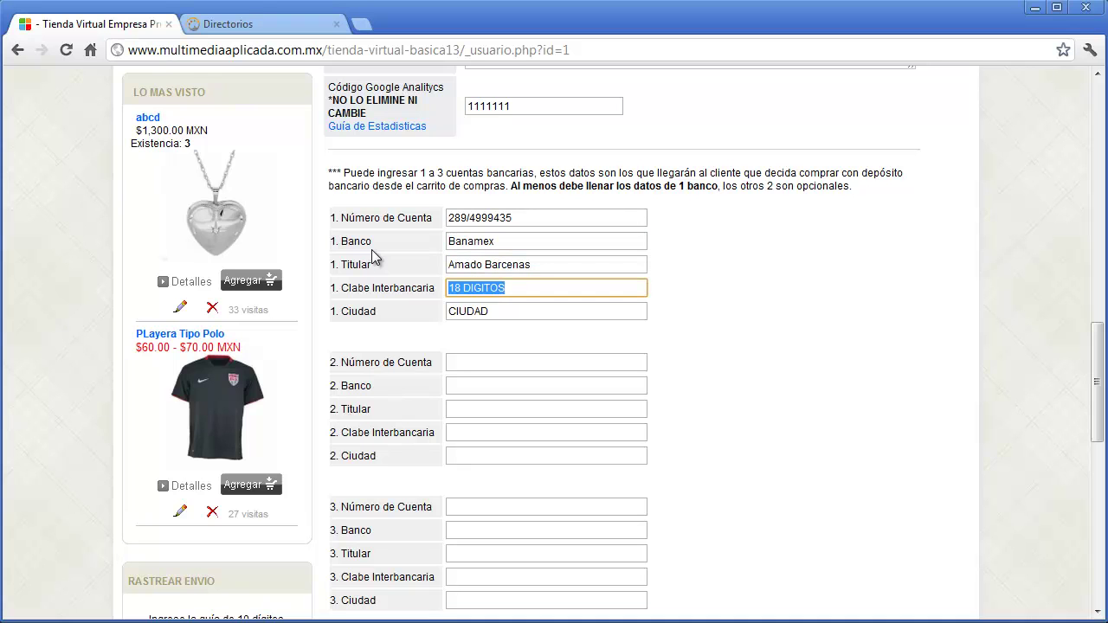
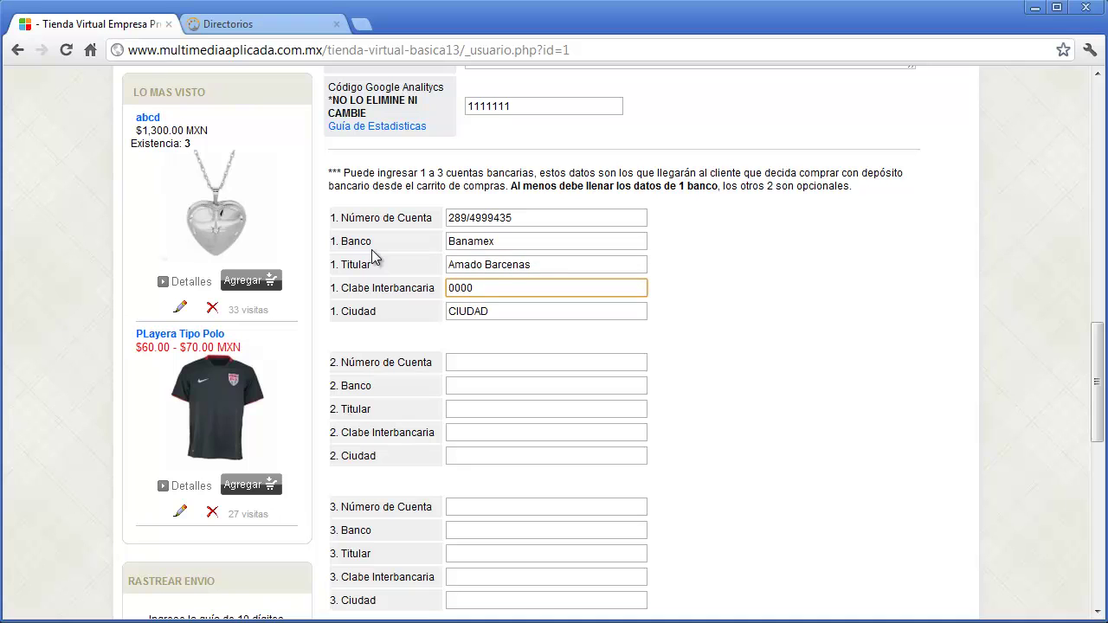
key(Tab)
text(QUERETARO)
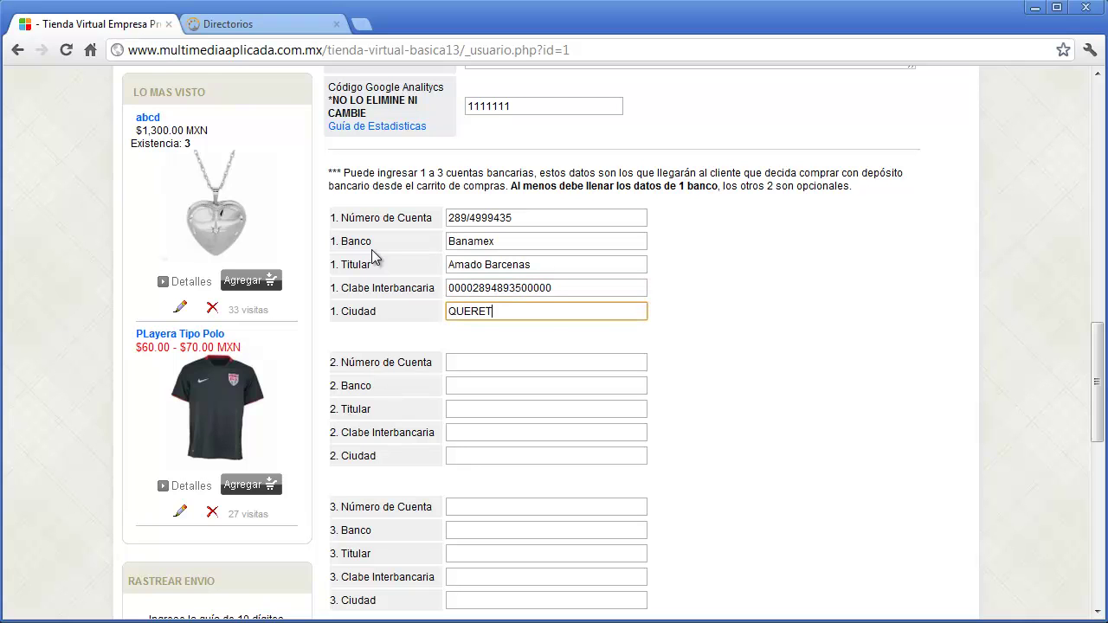
click(484, 362)
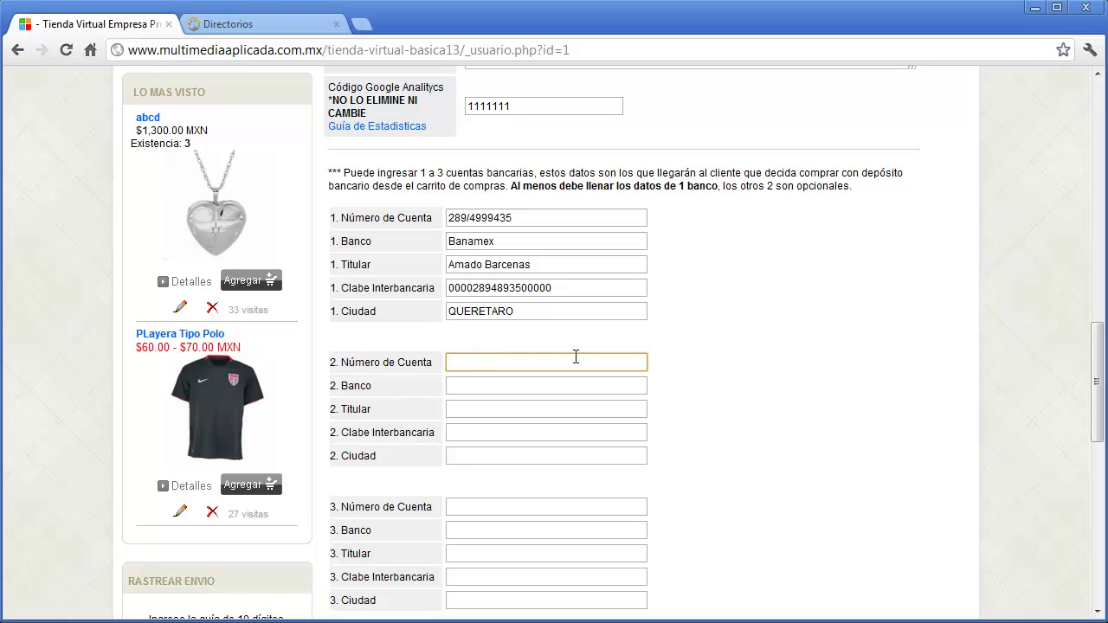
drag(1097, 385, 1099, 405)
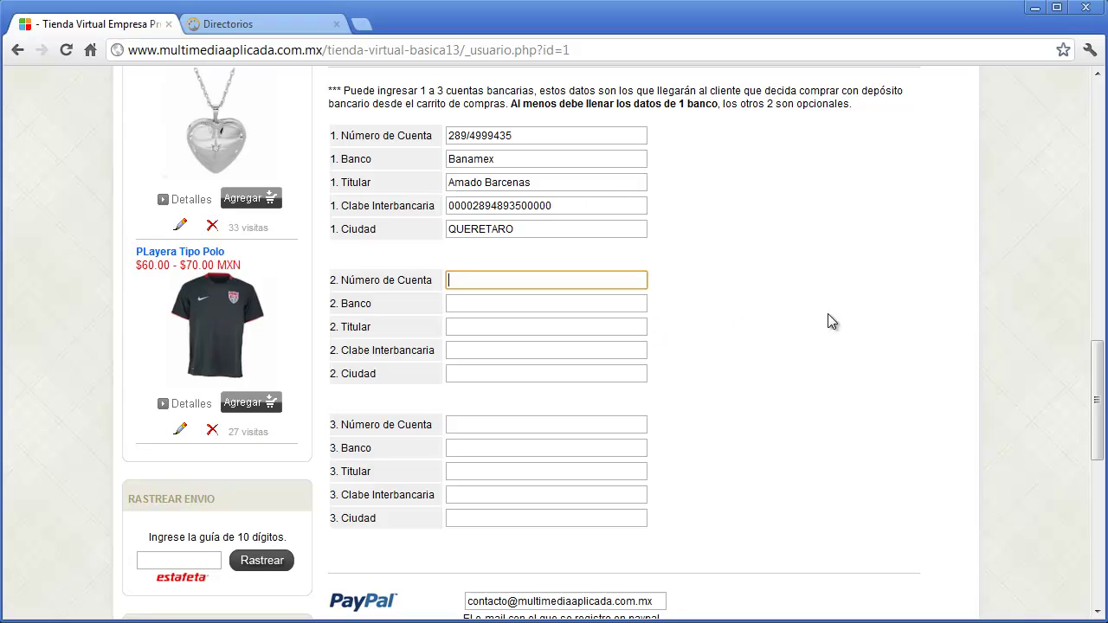
drag(1097, 375, 1096, 464)
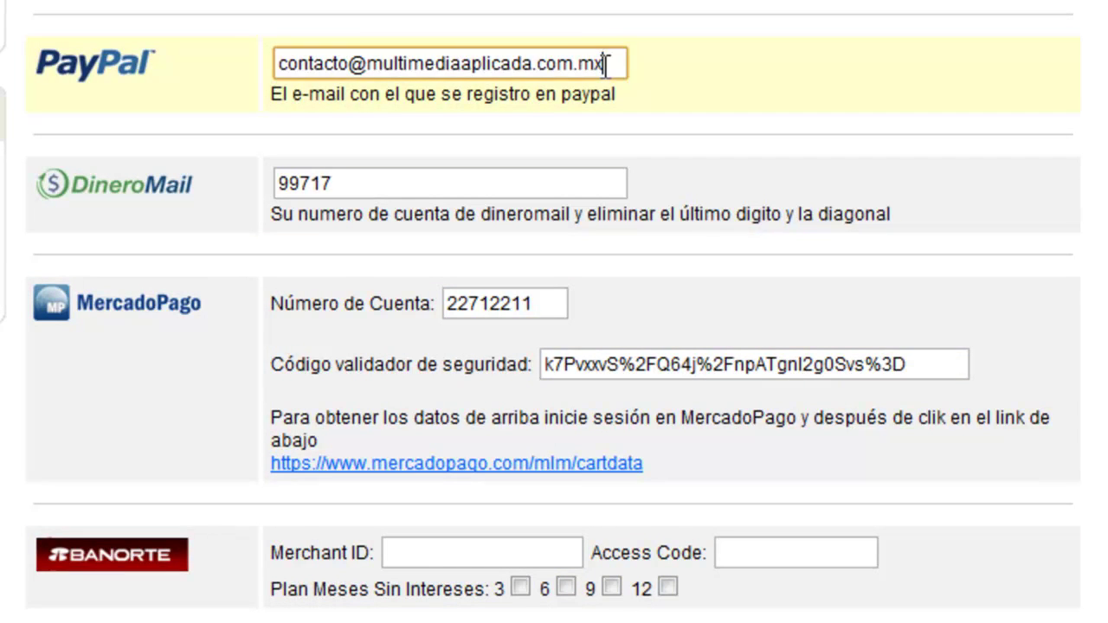
drag(605, 65, 242, 74)
drag(358, 183, 277, 186)
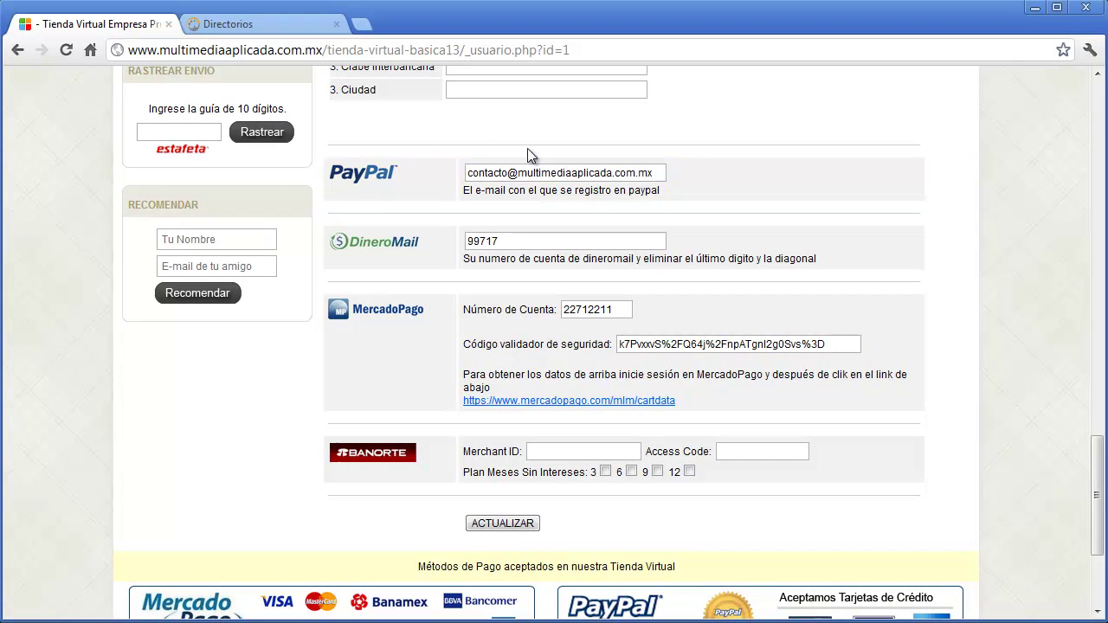
click(362, 28)
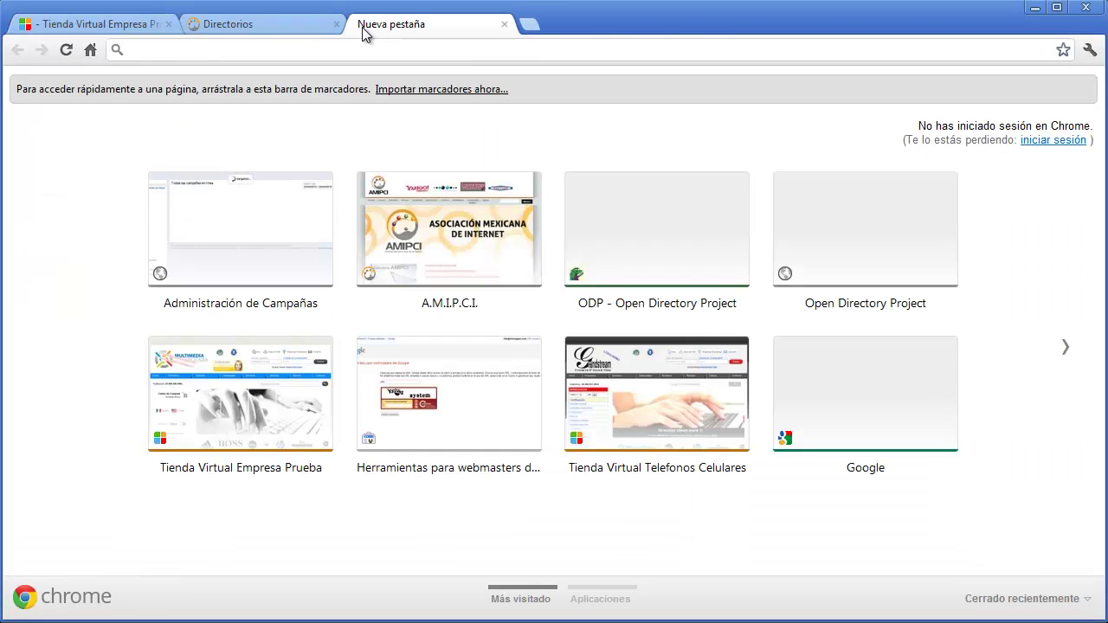
text(www.paypal)
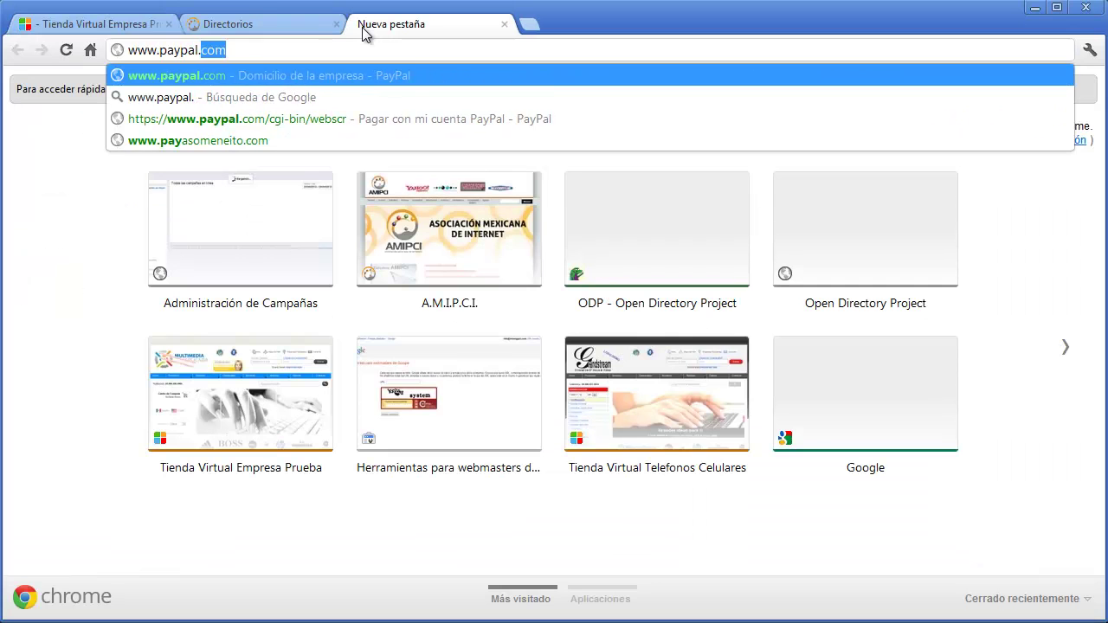
text(.com)
key(Return)
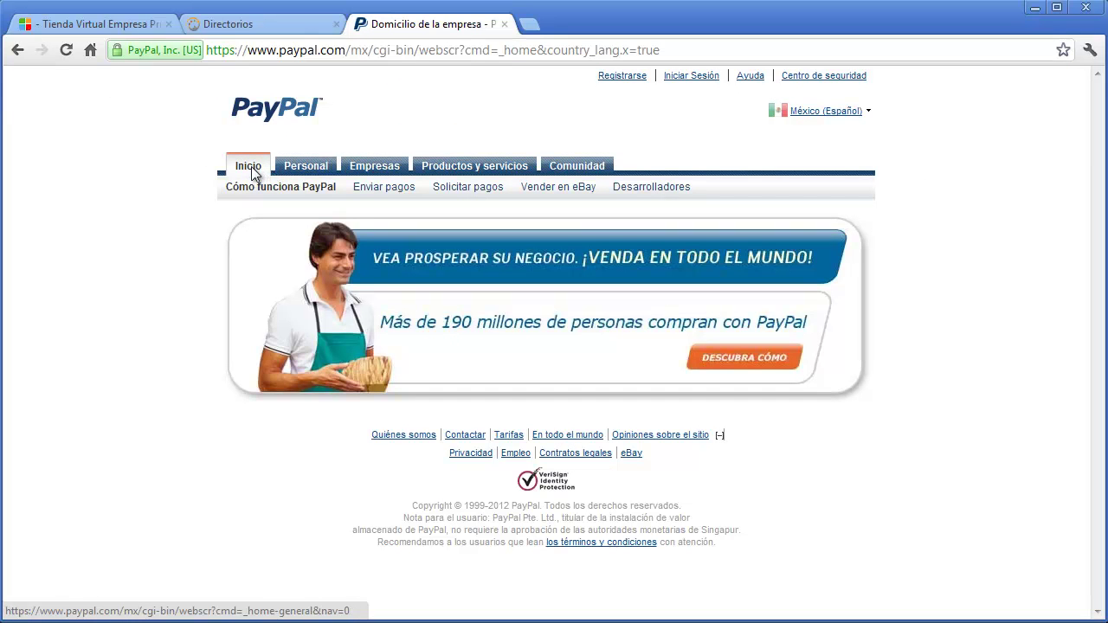
click(251, 169)
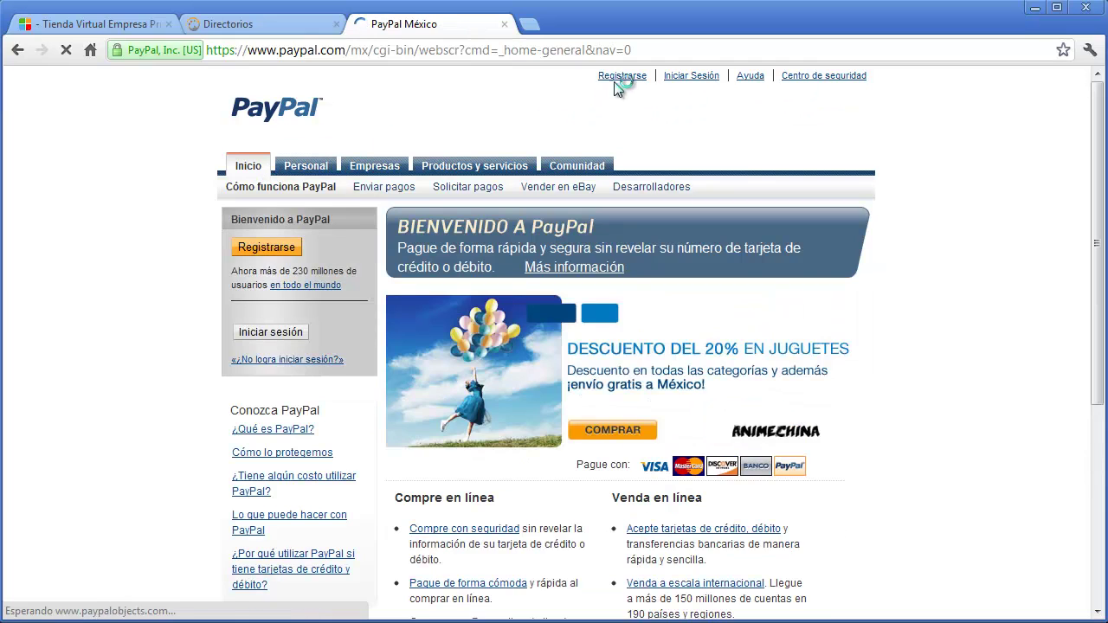
click(622, 78)
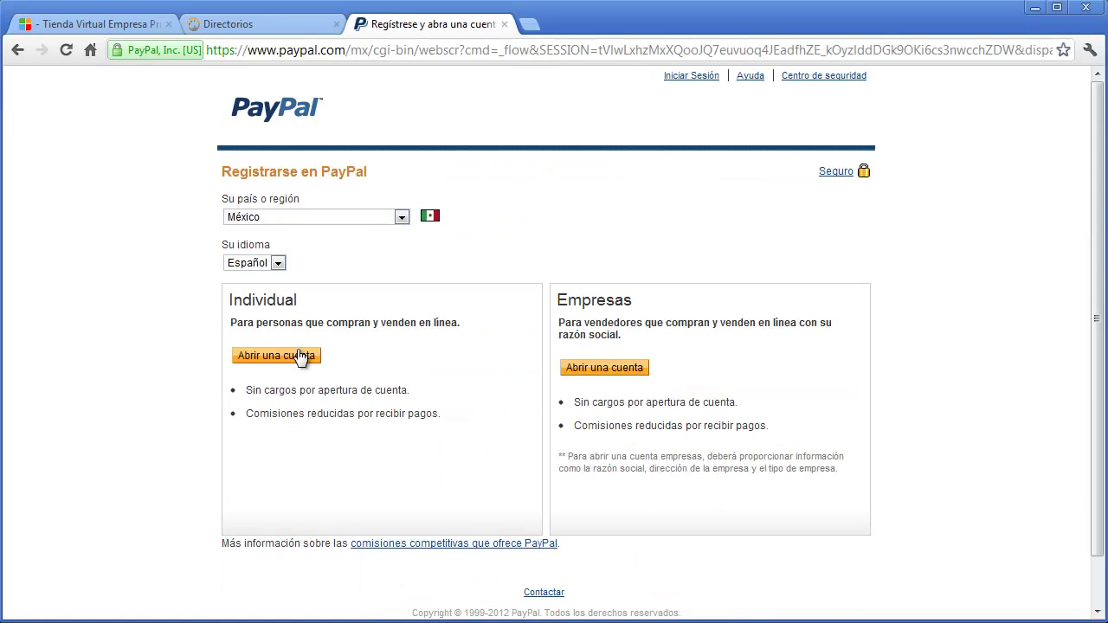
click(292, 356)
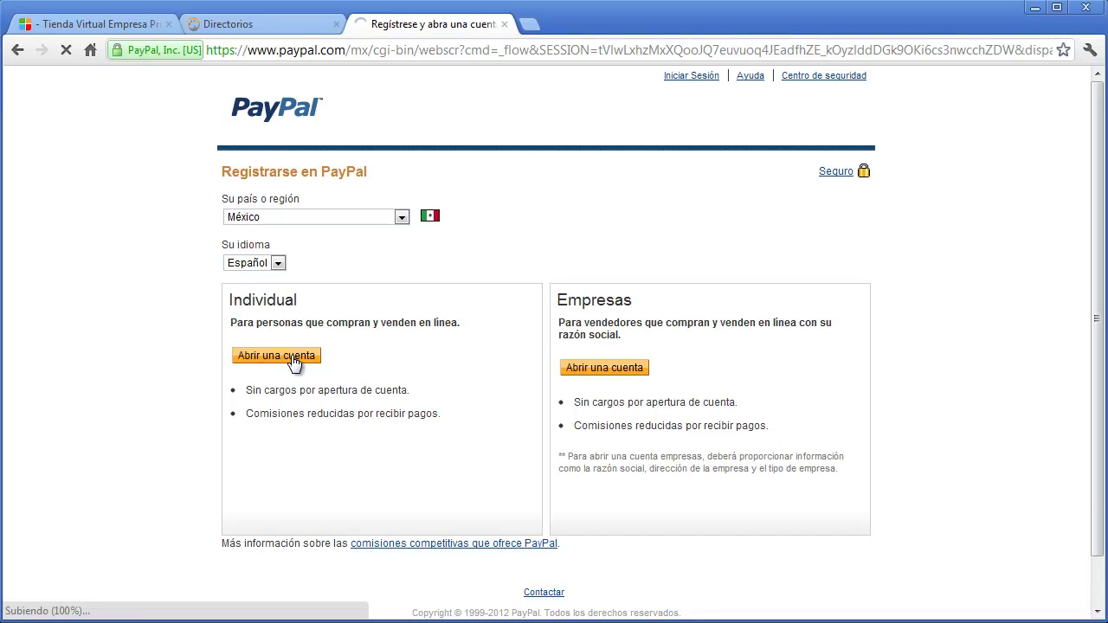
- Select the store's PayPal e-mail, check the sign-up form's e-mail field, and return to the store
click(132, 26)
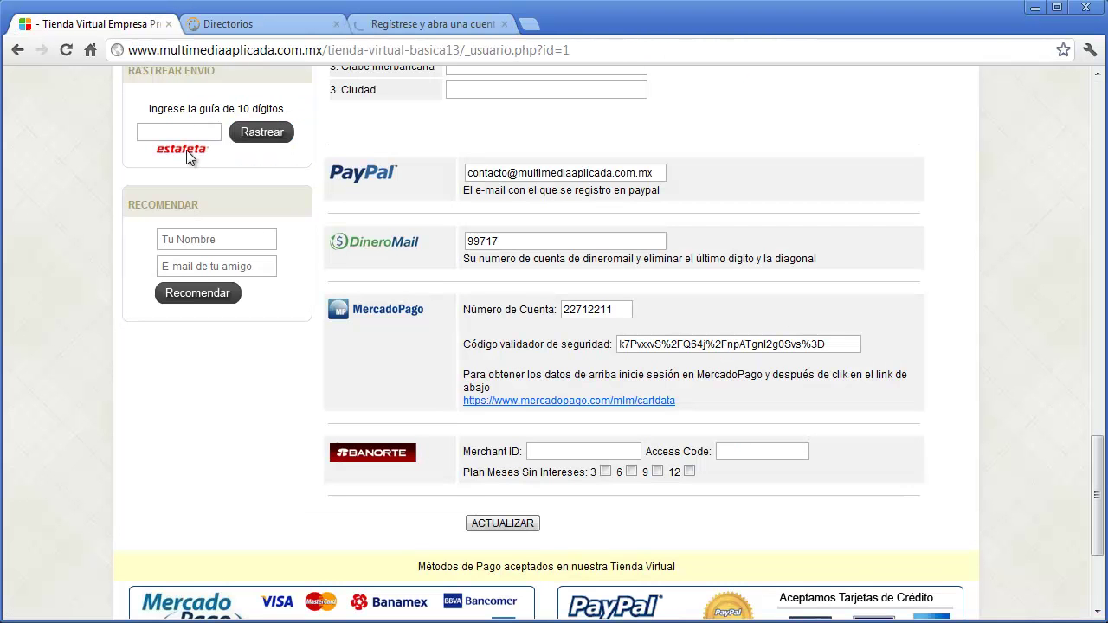
drag(661, 173, 460, 184)
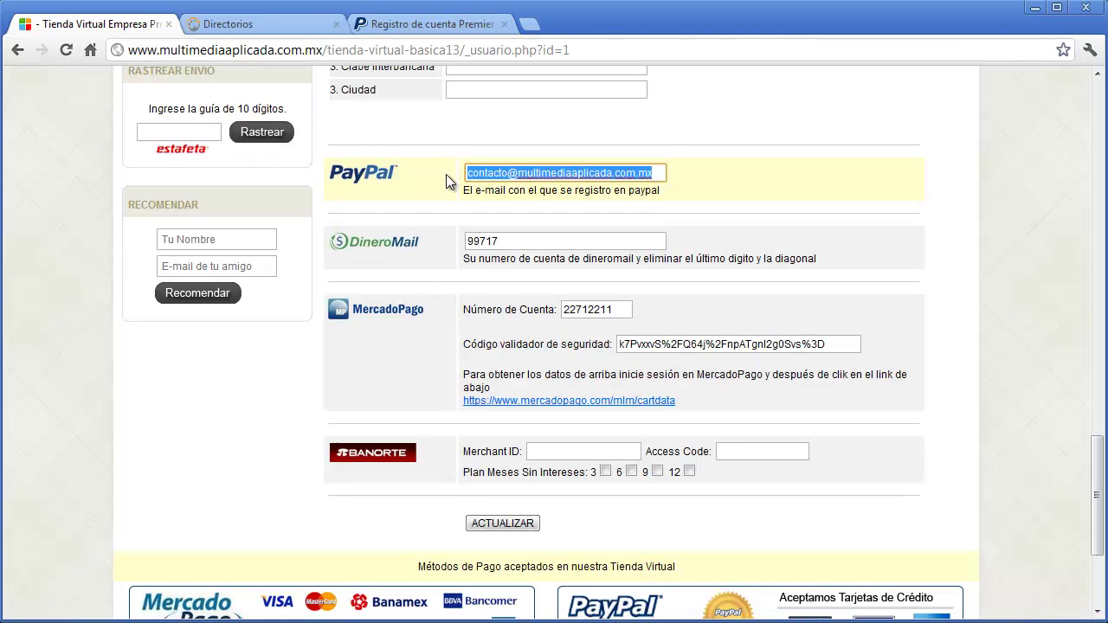
click(428, 24)
click(327, 269)
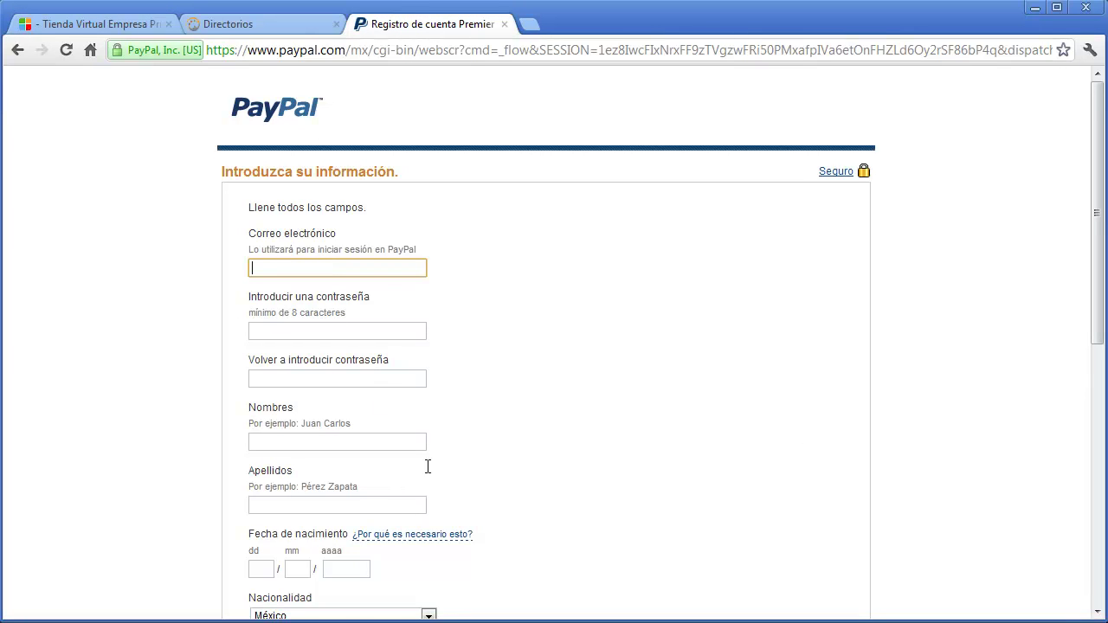
click(651, 465)
scroll(648, 458, down, 6)
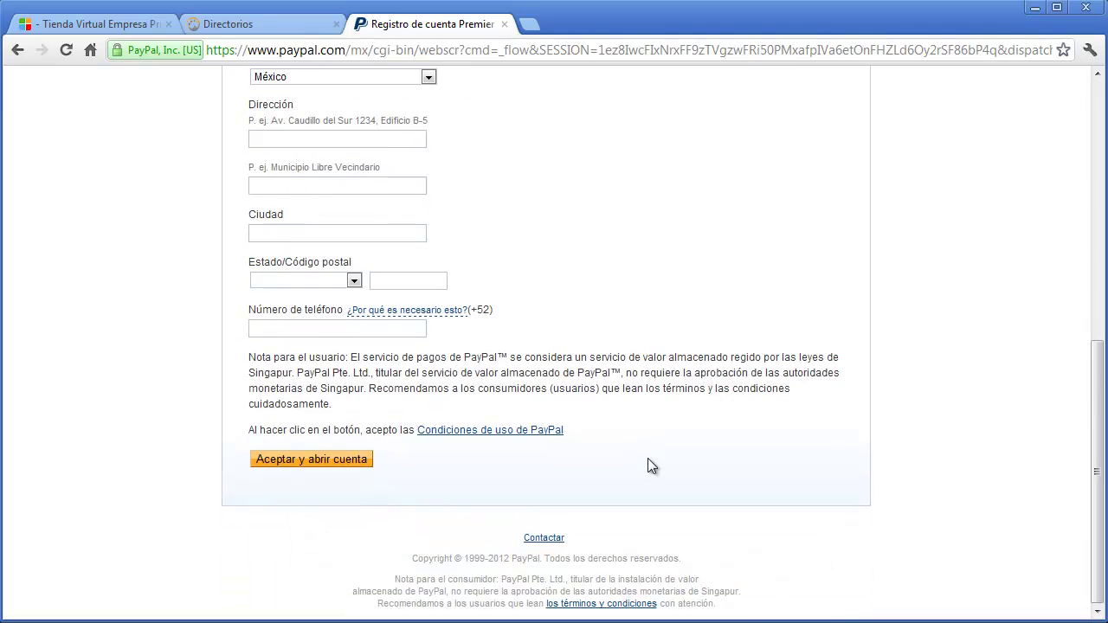
scroll(649, 458, up, 6)
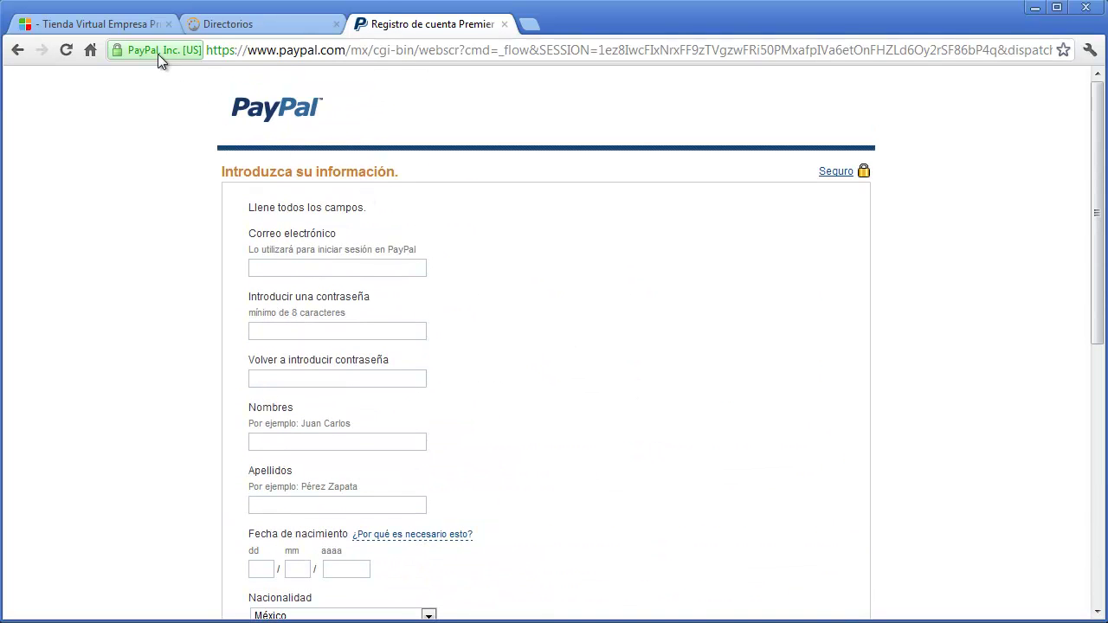
click(136, 28)
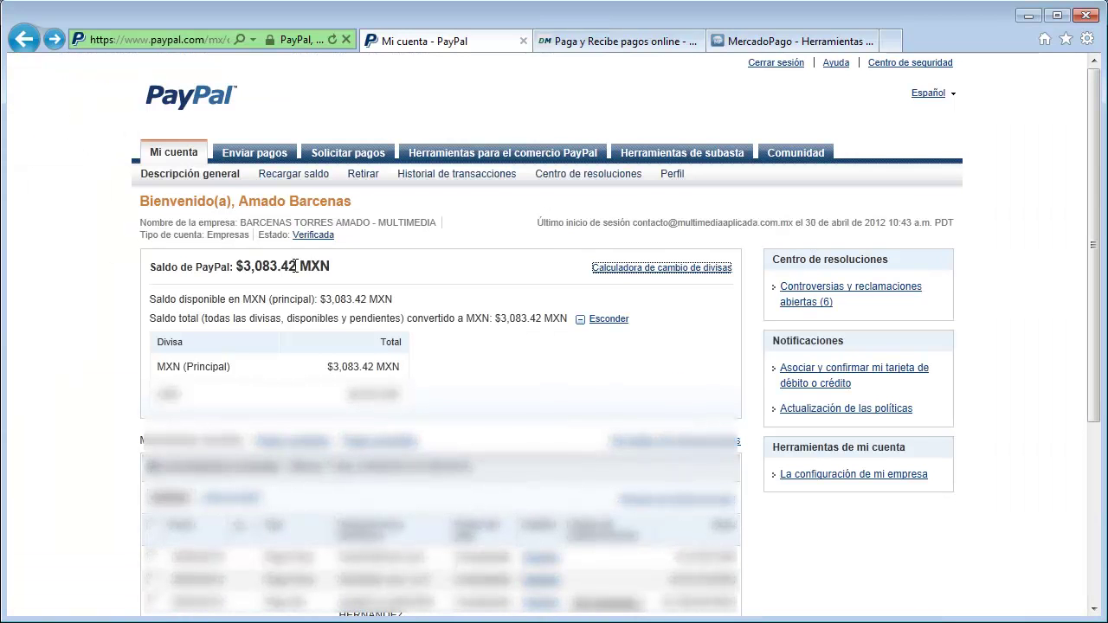
- Review the $3,083.42 MXN balance on Mi cuenta and reveal Retirar's Transferir a una cuenta bancaria option
scroll(544, 438, down, 1)
scroll(551, 424, down, 1)
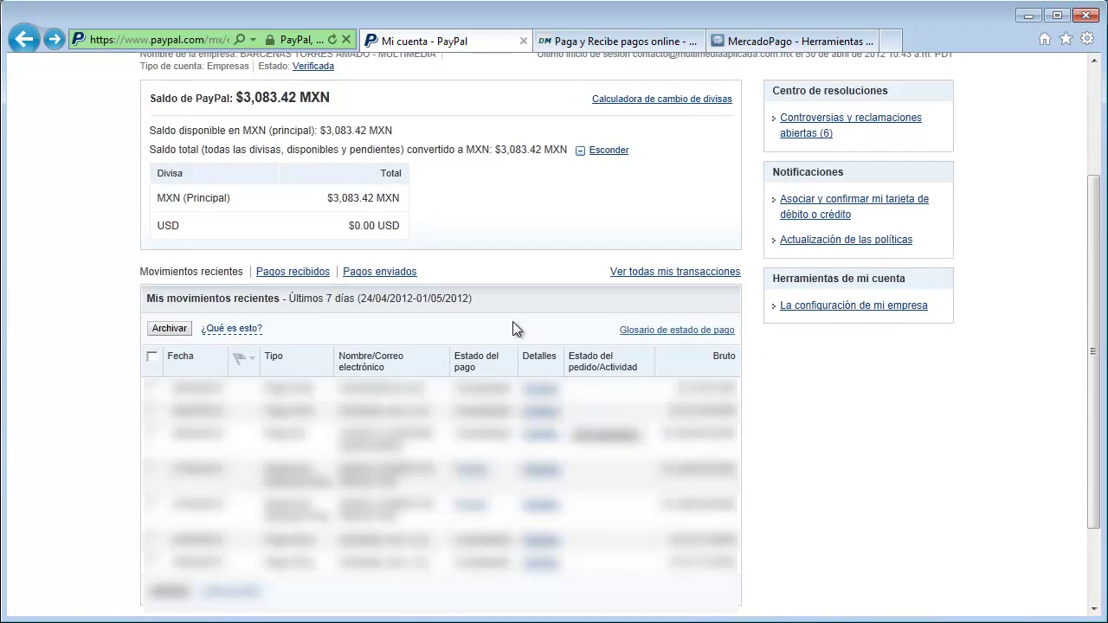
scroll(514, 325, up, 2)
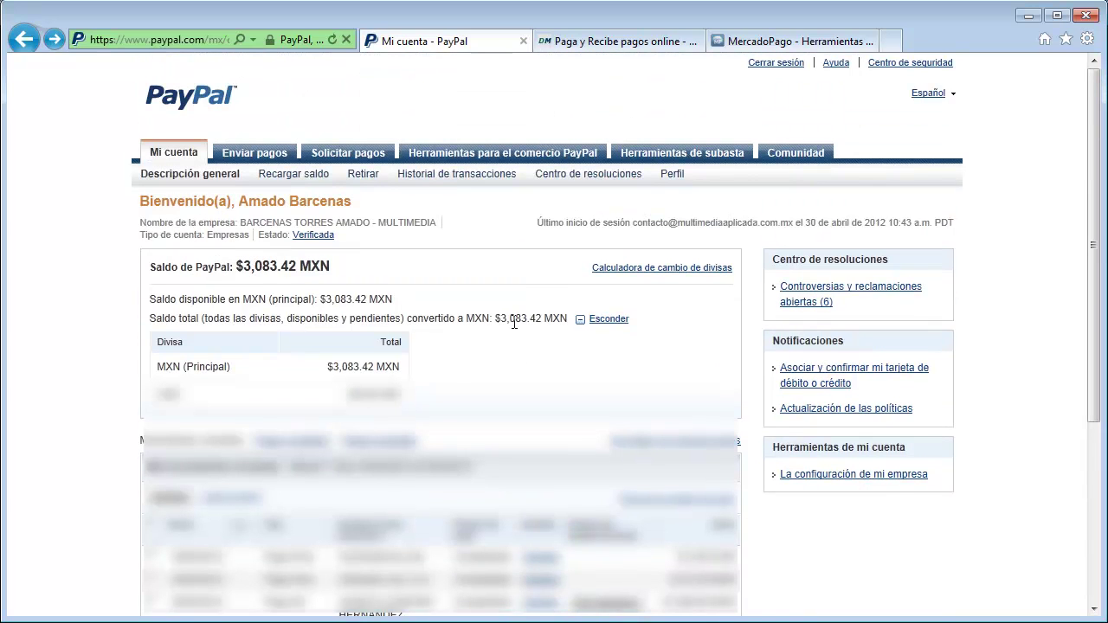
mouse_move(380, 180)
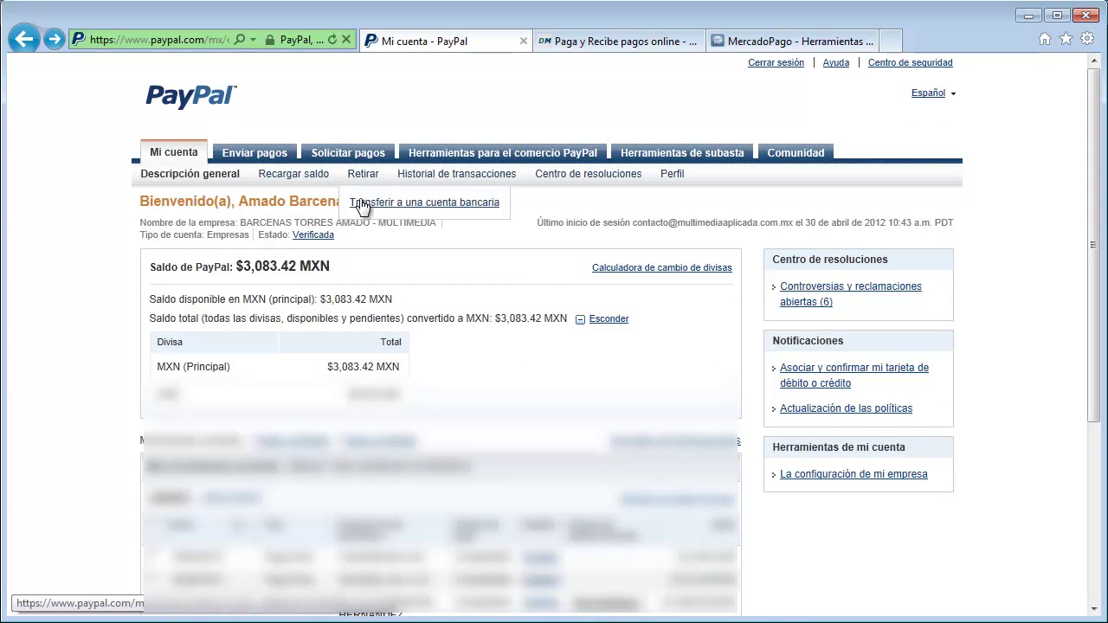
- Set up a 3000 MXN bank transfer withdrawal to the BANAMEX savings account
click(427, 203)
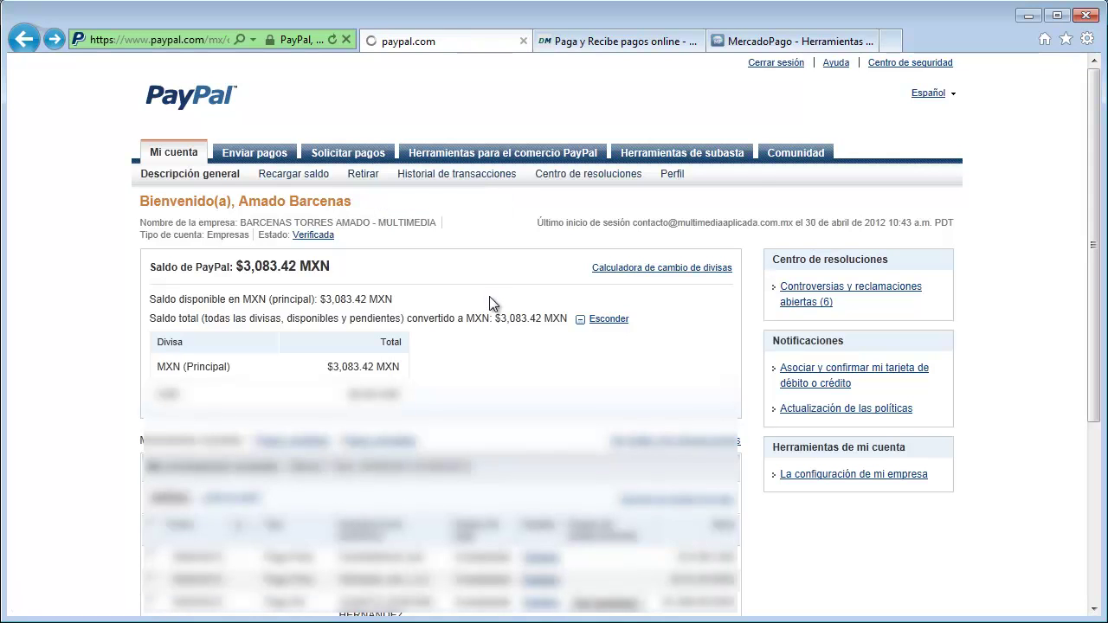
click(410, 264)
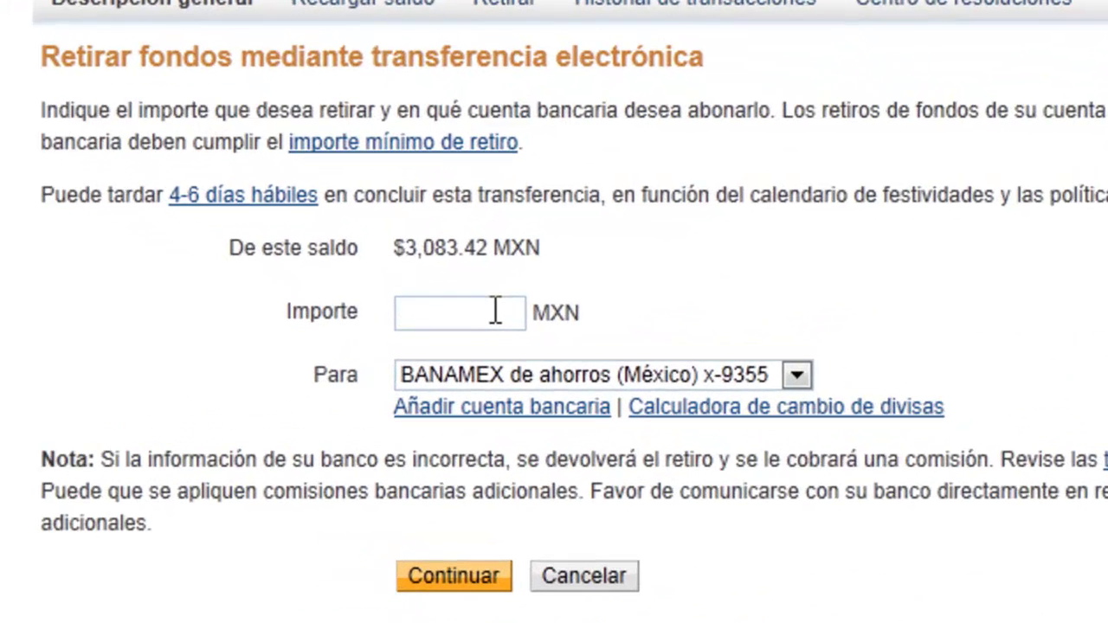
click(495, 312)
text(3000)
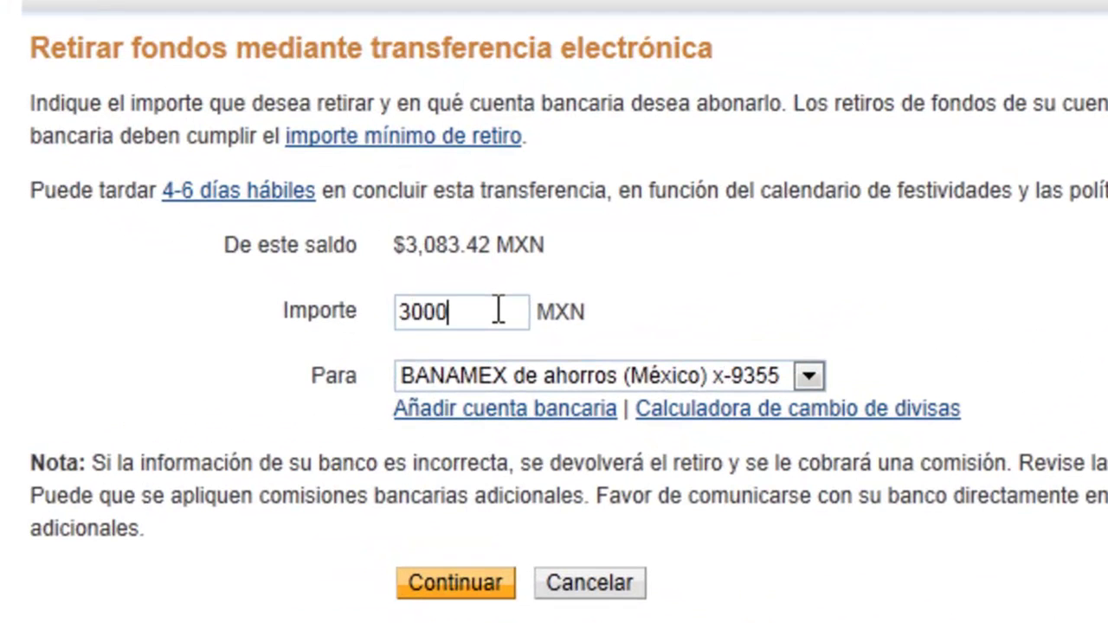
click(794, 376)
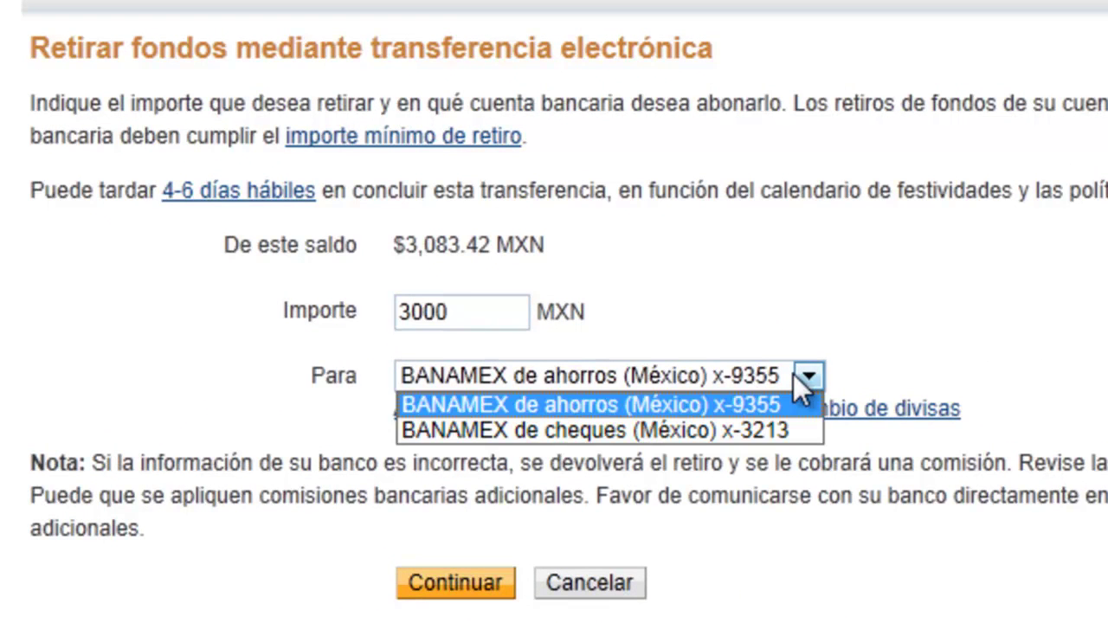
click(755, 406)
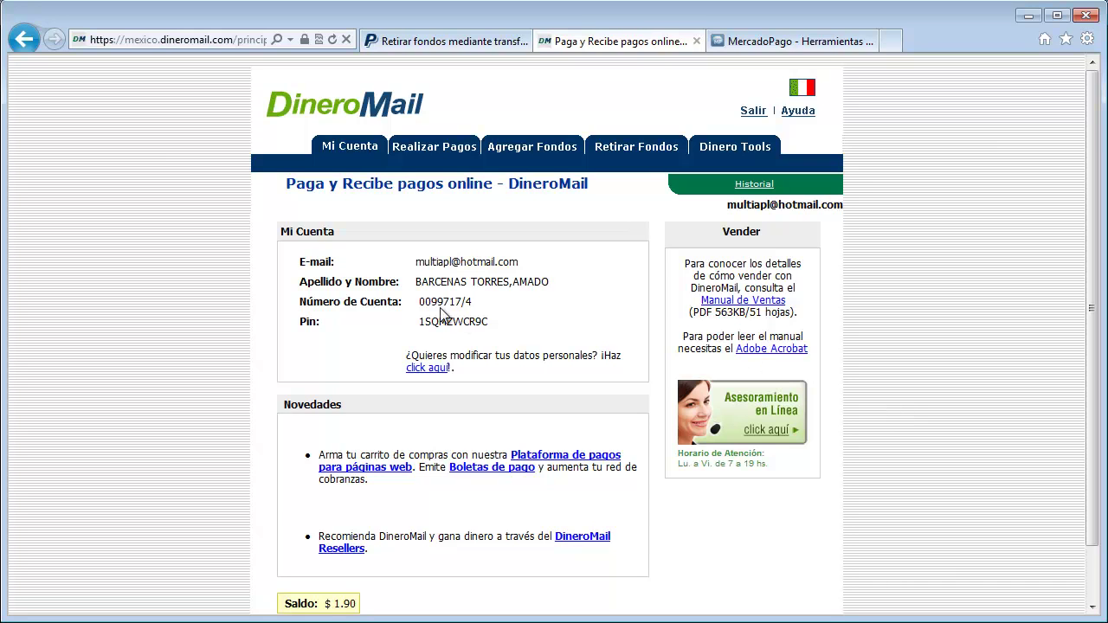
- Copy the DineroMail Número de Cuenta and select the store's DineroMail field in the settings
drag(419, 302, 471, 302)
right_click(472, 302)
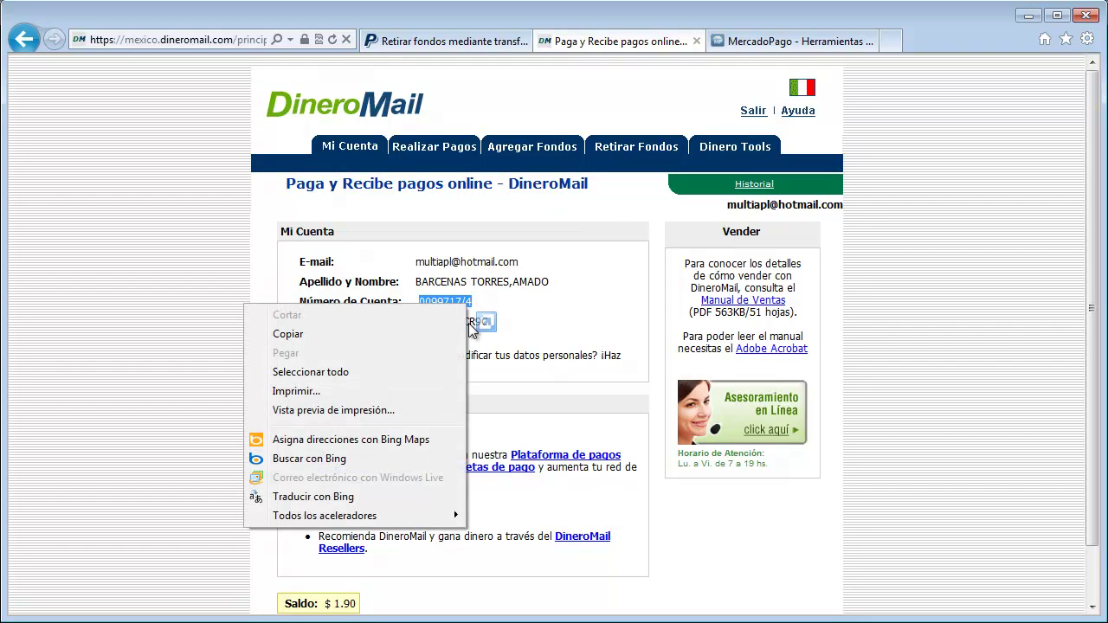
click(420, 332)
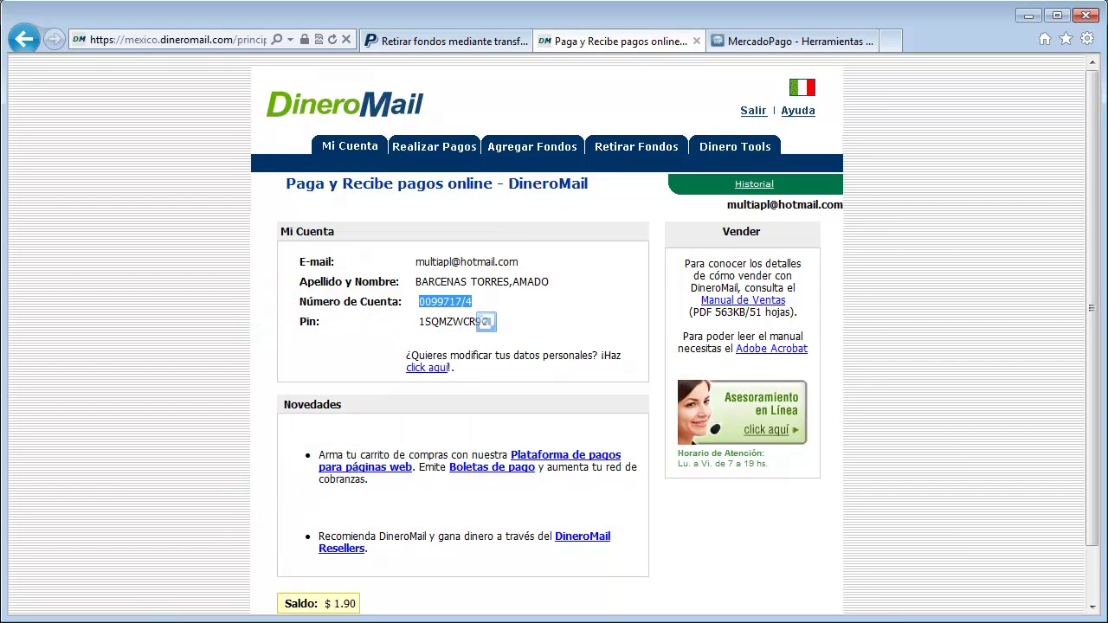
key(alt+Tab)
drag(542, 244, 421, 244)
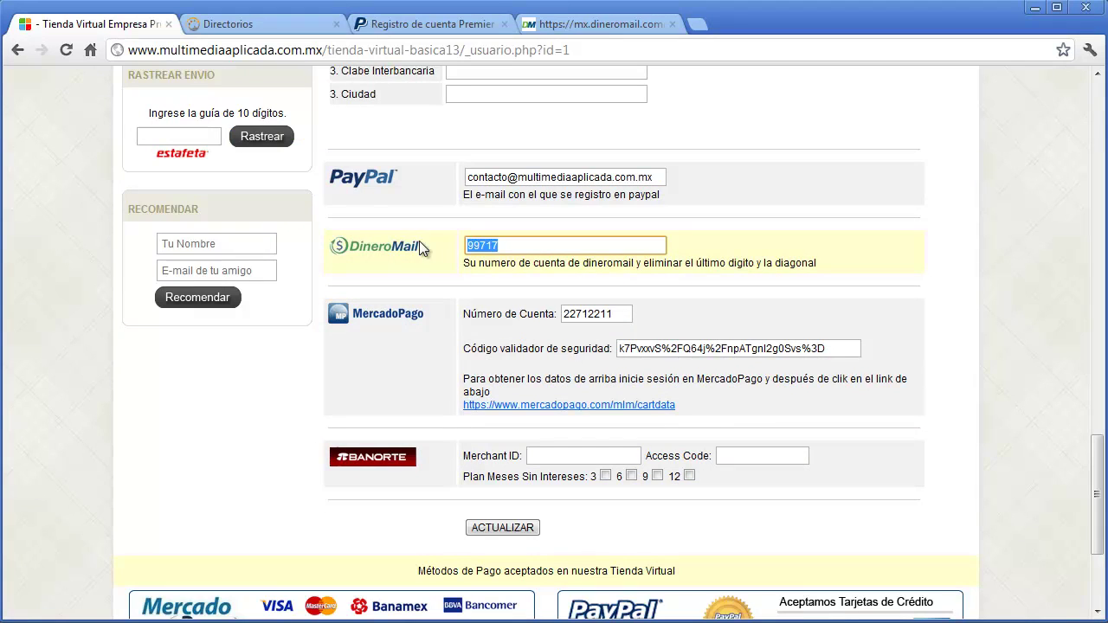
- Paste the DineroMail account number minus its trailing slash and digit, then recheck the DineroMail number
key(ctrl+v)
key(BackSpace)
key(BackSpace)
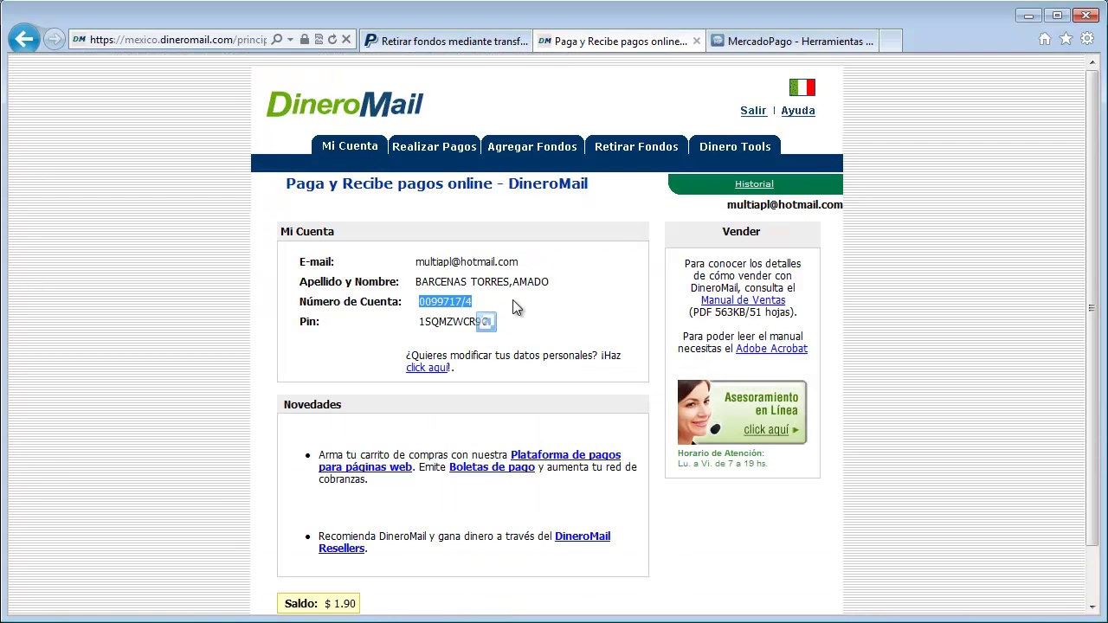
click(471, 302)
double_click(472, 303)
click(517, 305)
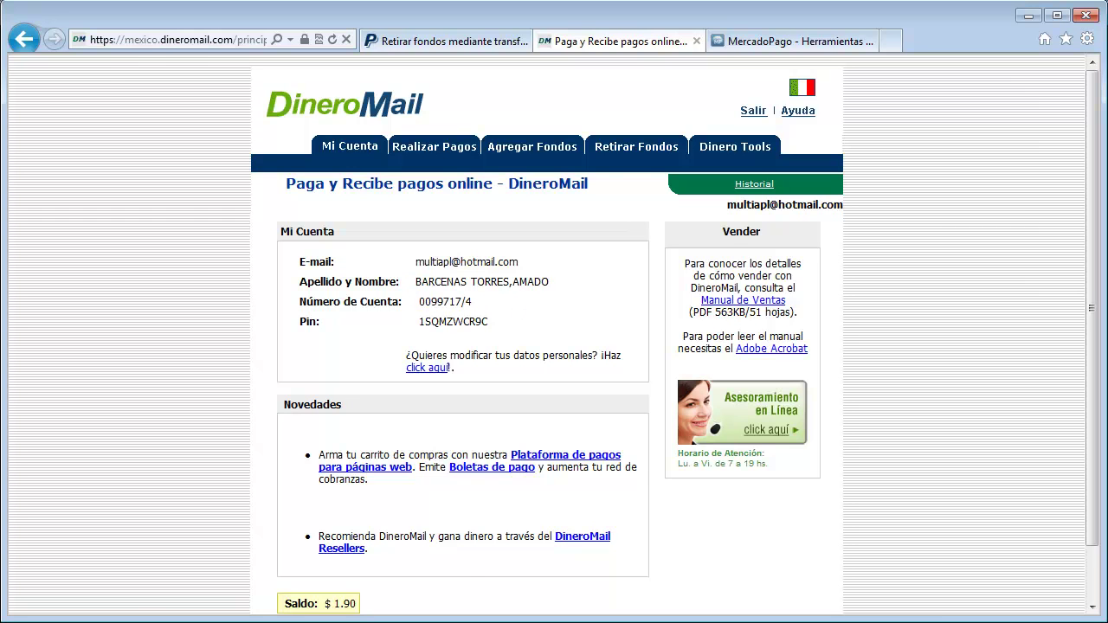
- Fill in the MercadoPago account number and security validation code fields
key(alt+Tab)
click(619, 313)
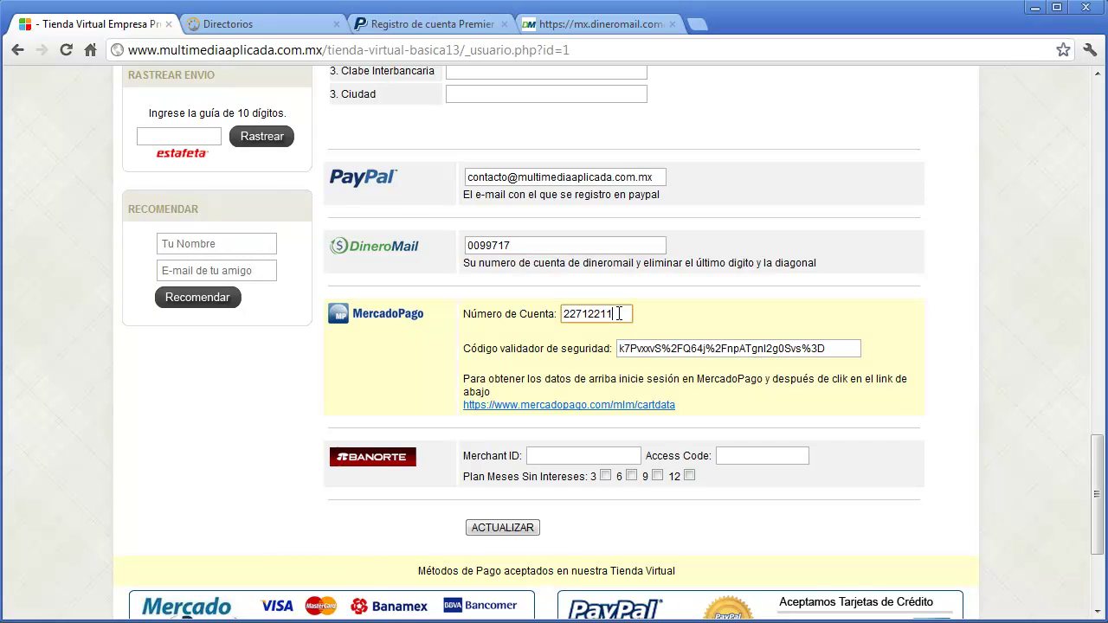
click(838, 347)
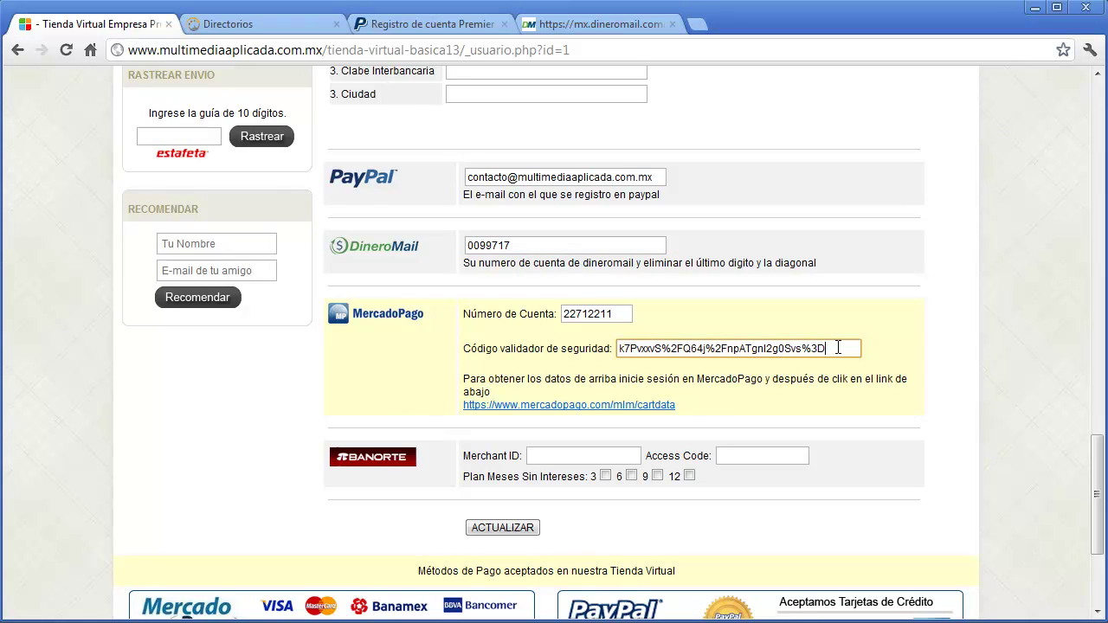
click(729, 376)
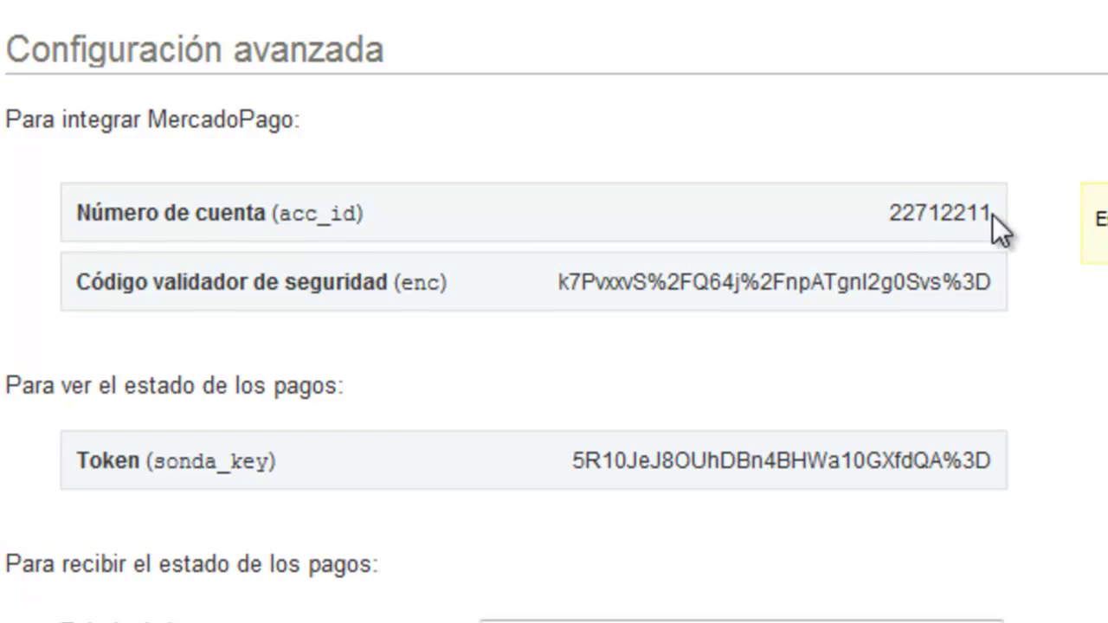
double_click(924, 217)
drag(994, 289, 615, 302)
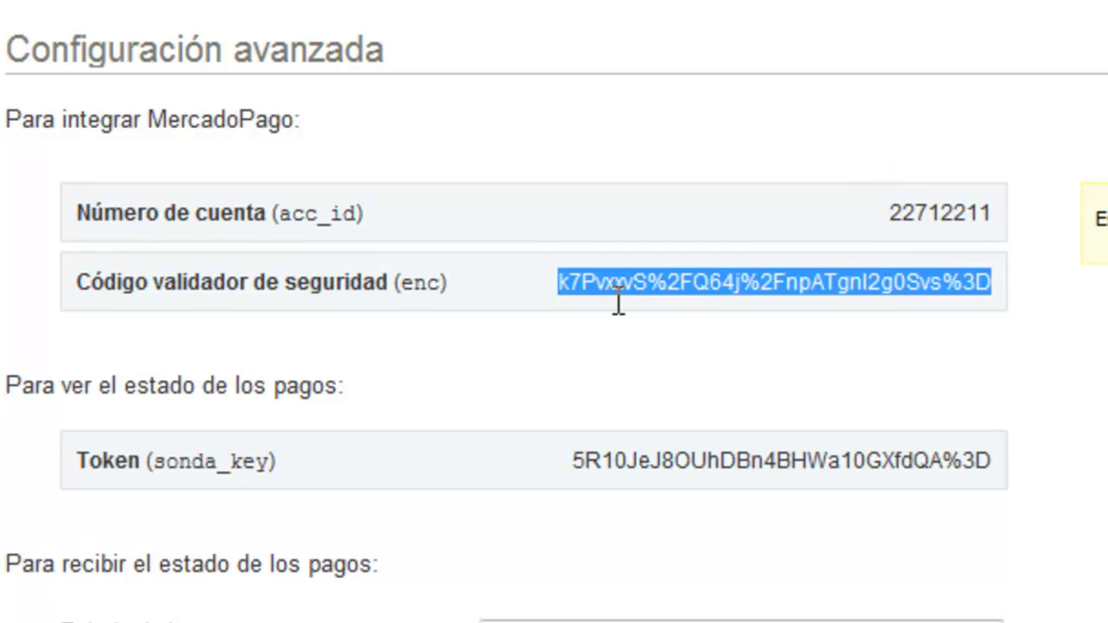
click(613, 348)
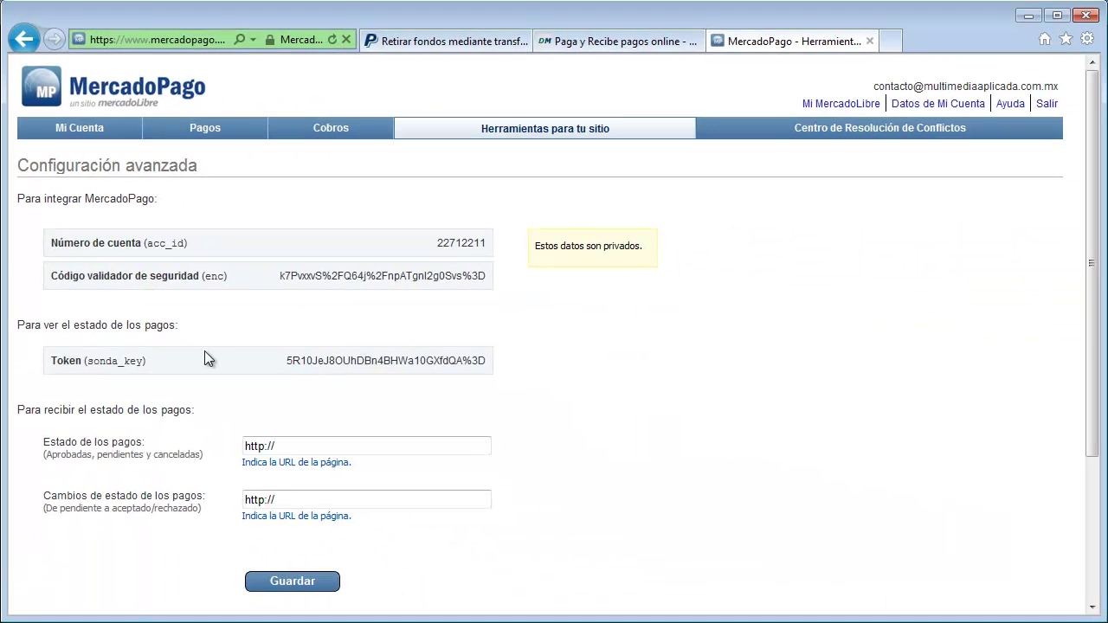
key(alt+Tab)
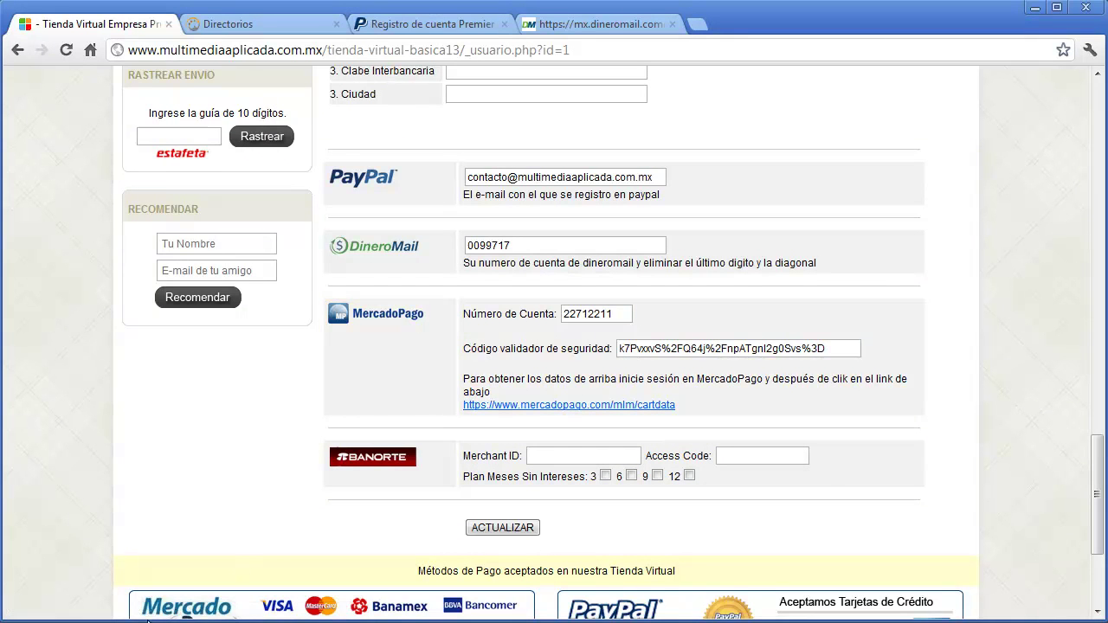
key(alt+Tab)
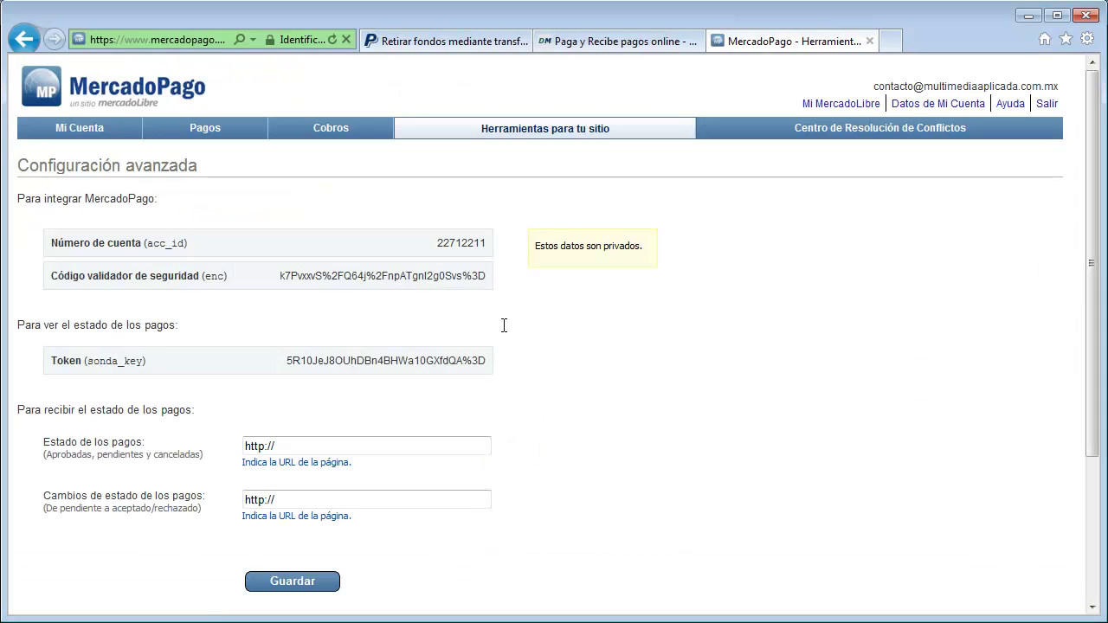
key(alt+Tab)
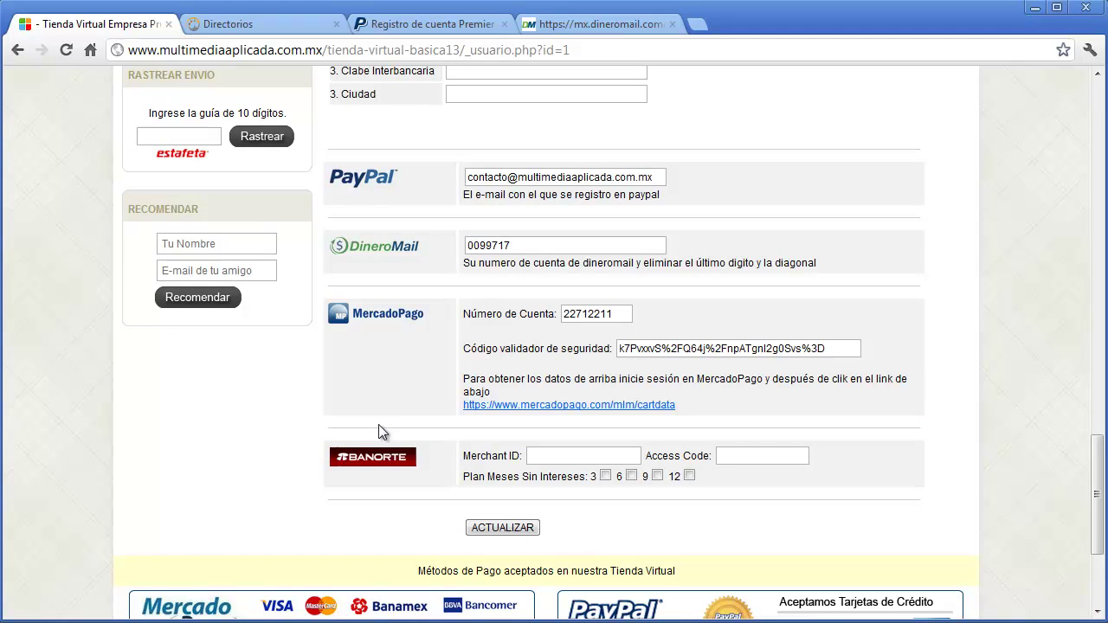
click(615, 456)
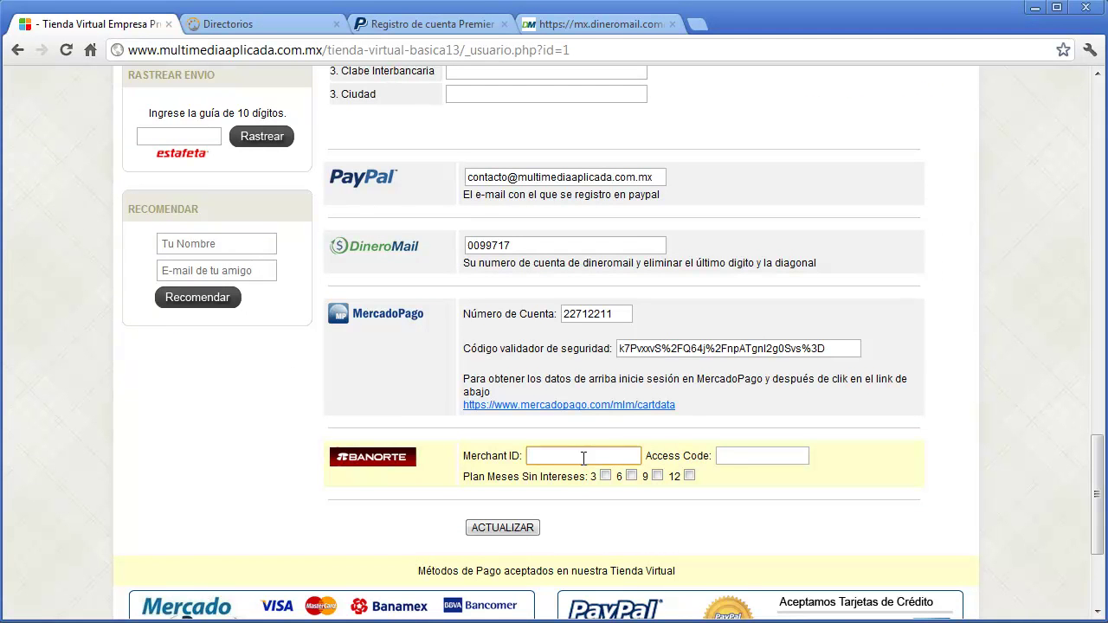
click(804, 516)
scroll(805, 515, down, 1)
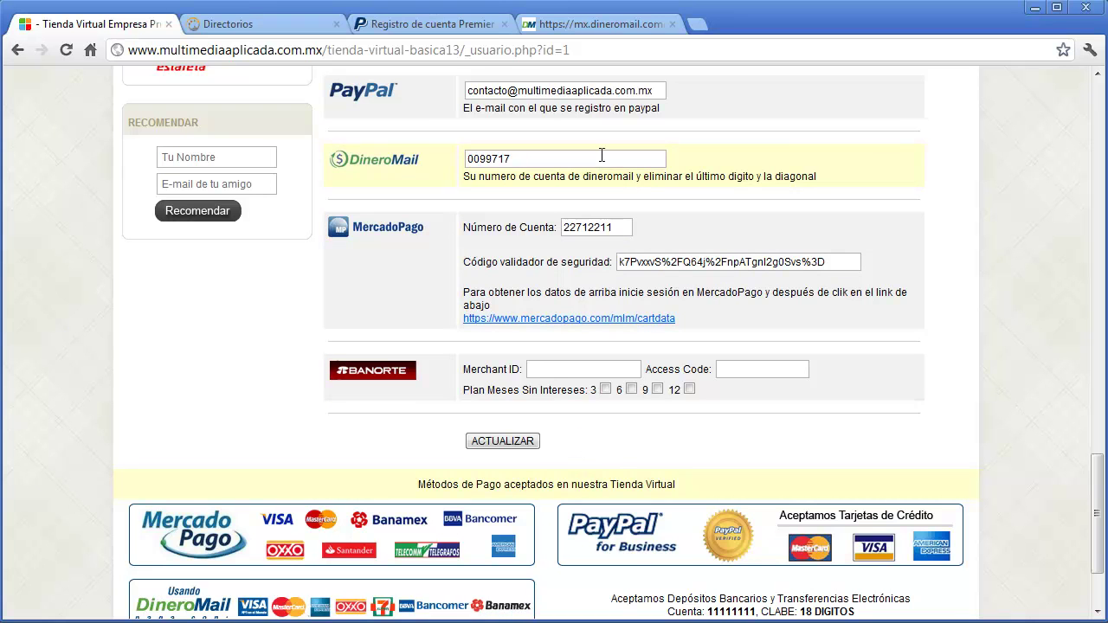
- Save the payment settings with ACTUALIZAR, accept the alert, and go to Diseño General
click(520, 444)
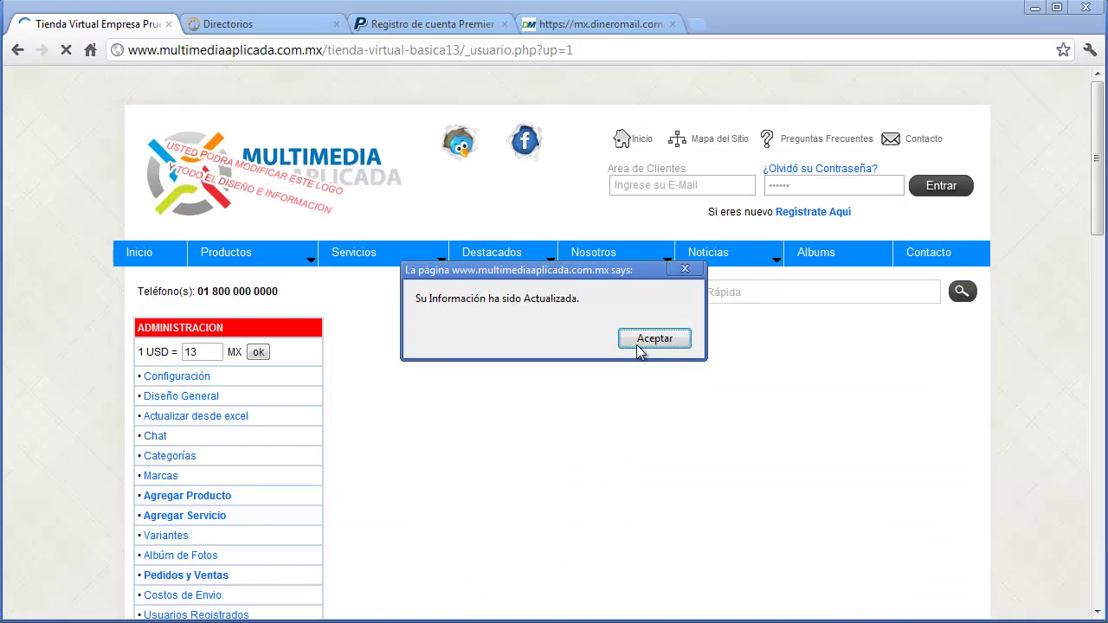
click(639, 345)
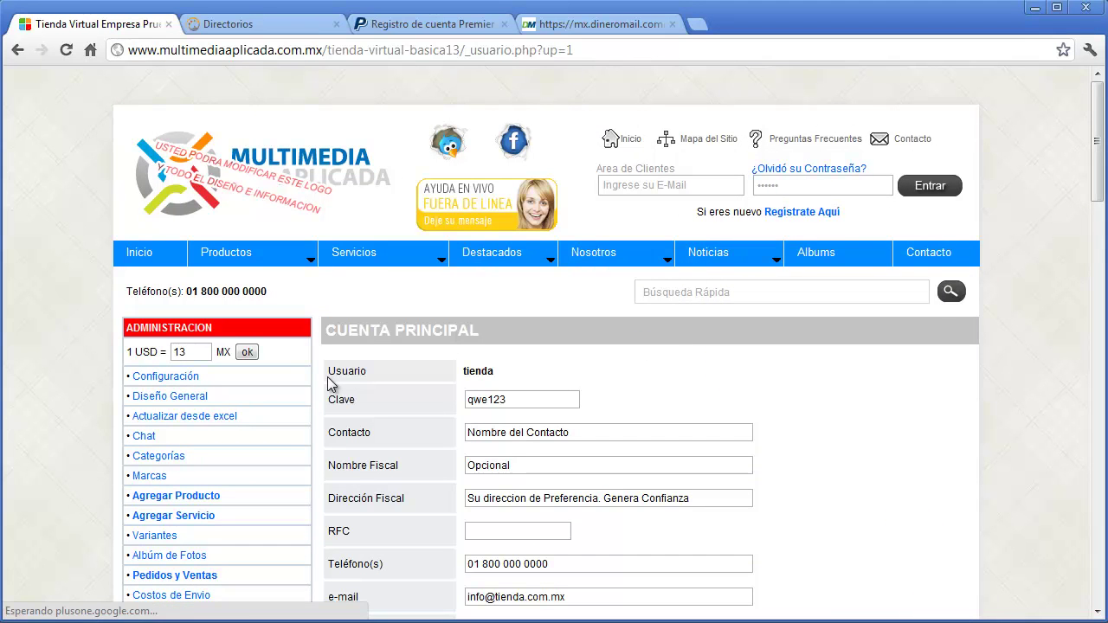
click(163, 397)
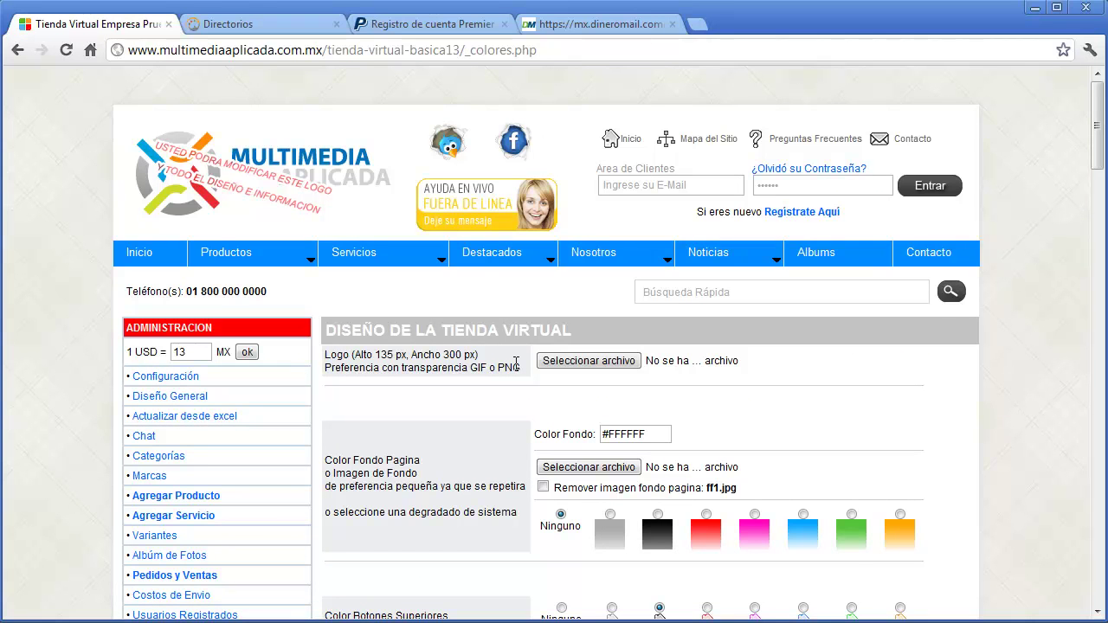
- Choose logo1.png from the material folder as the store's logo file
click(564, 363)
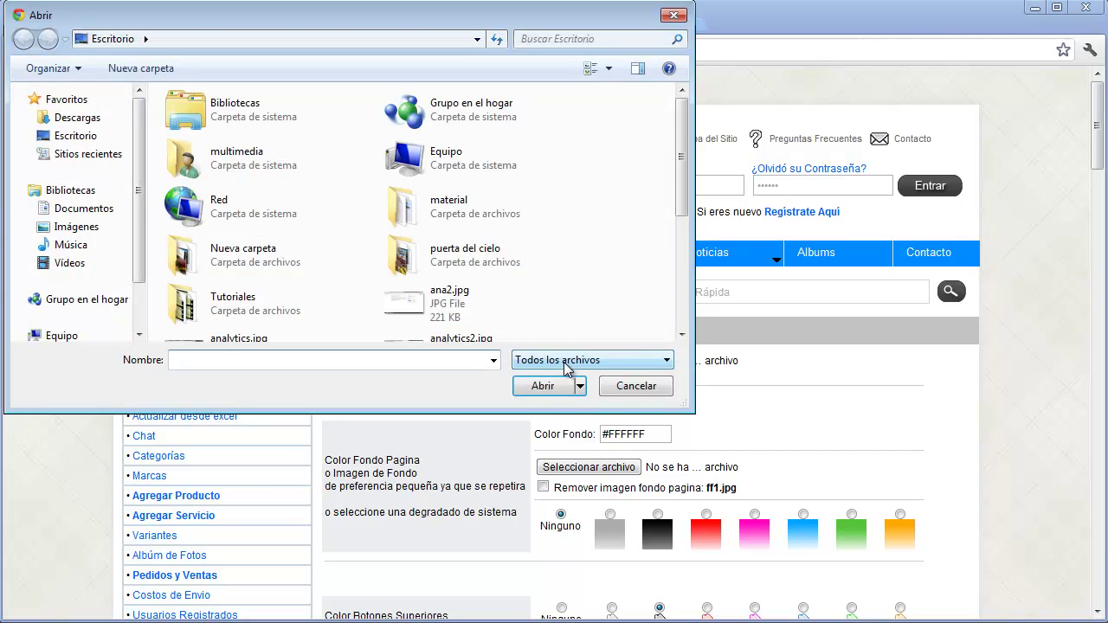
double_click(439, 211)
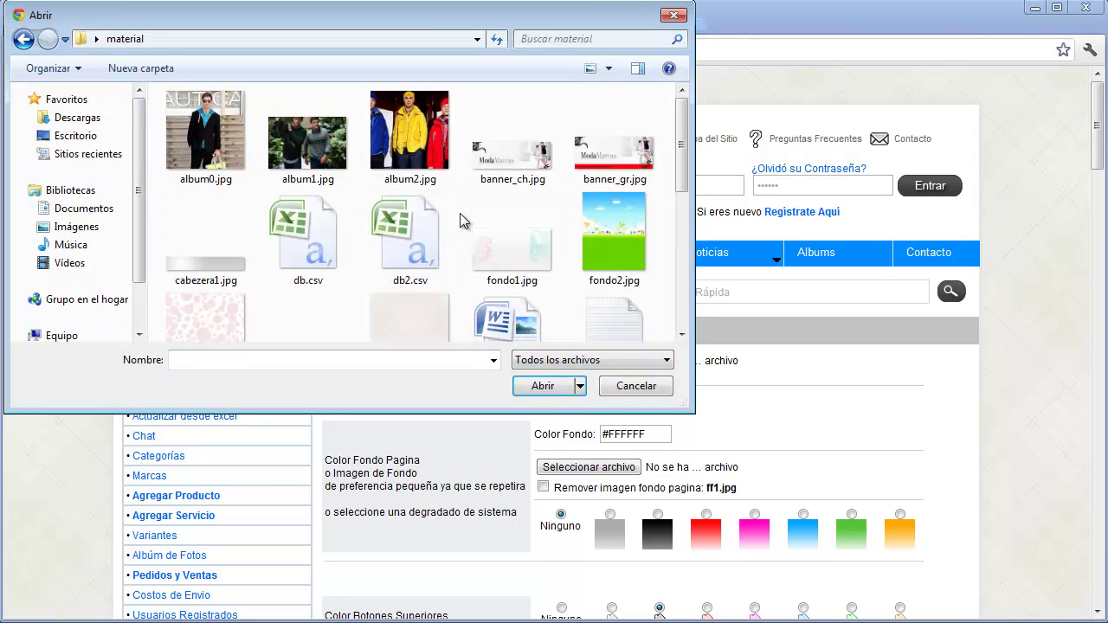
drag(687, 176, 671, 272)
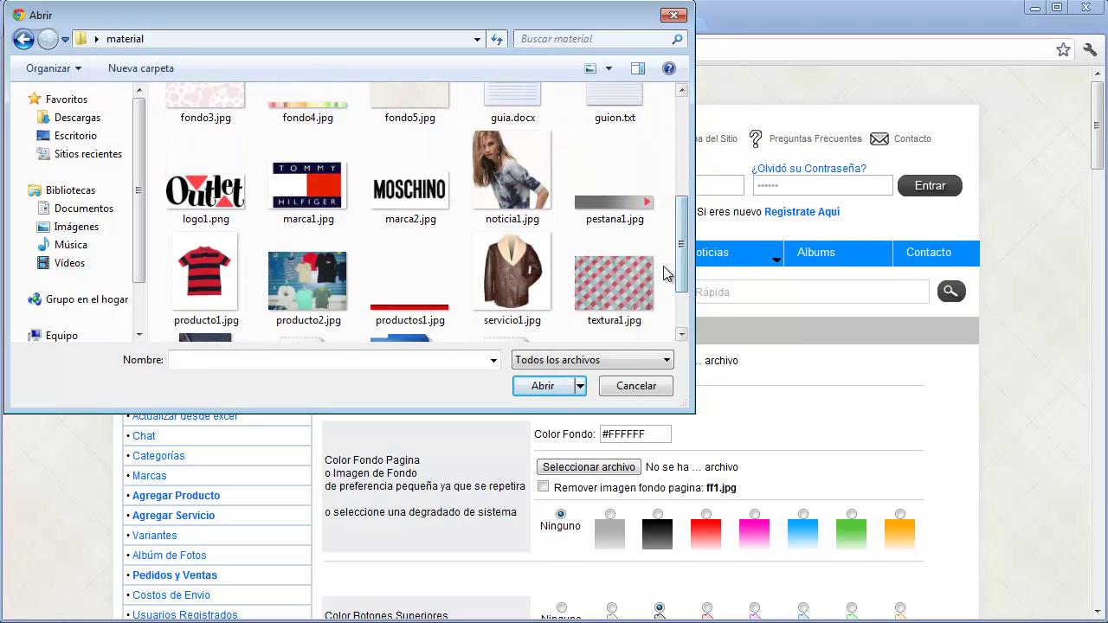
click(210, 208)
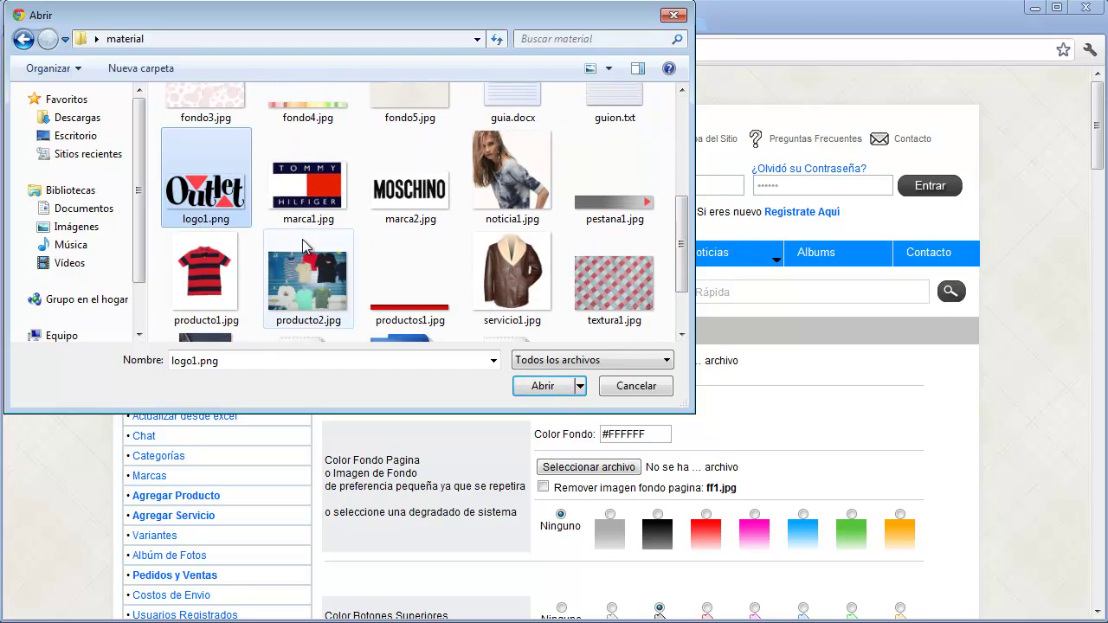
click(546, 386)
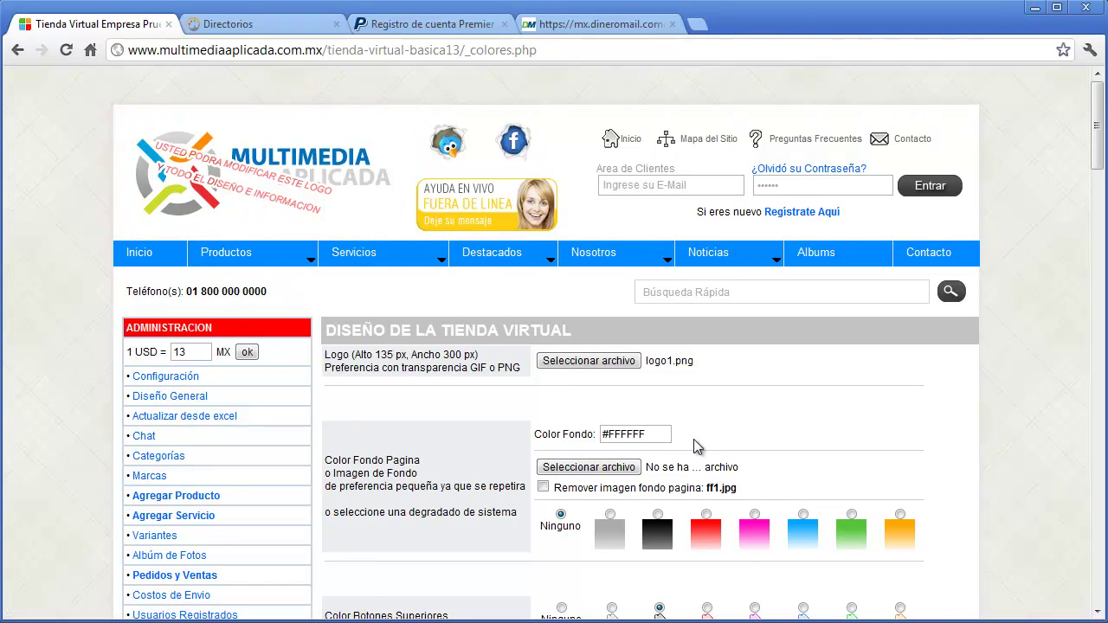
- Set the page background colour to light blue #D5EEFC
click(658, 435)
mouse_move(811, 491)
mouse_down()
mouse_move(891, 451)
mouse_move(902, 588)
mouse_up()
click(935, 469)
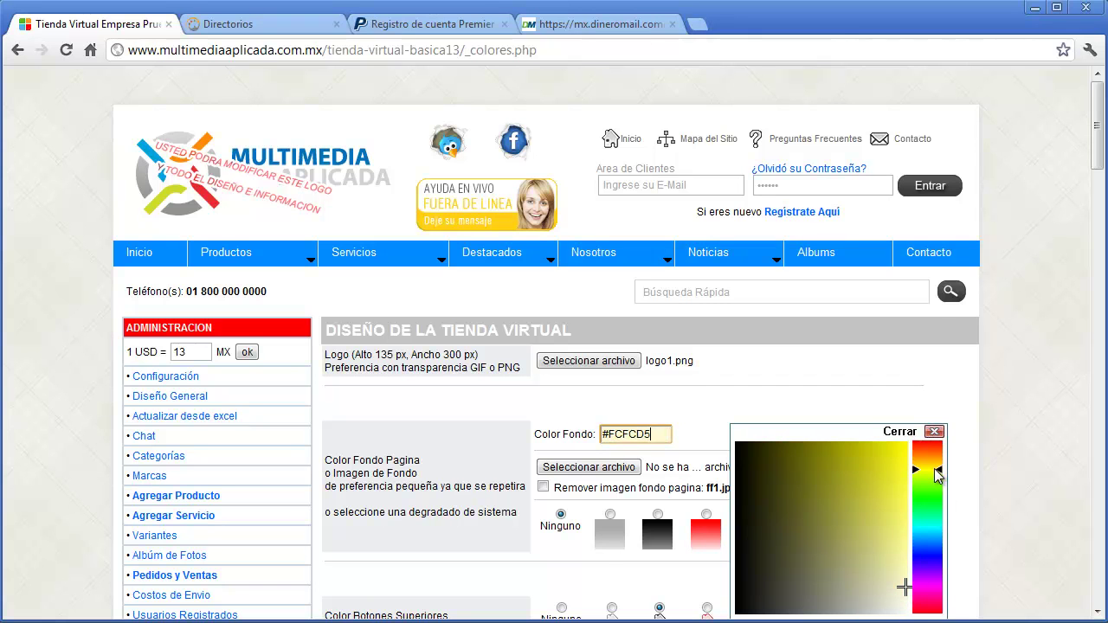
drag(936, 474, 937, 538)
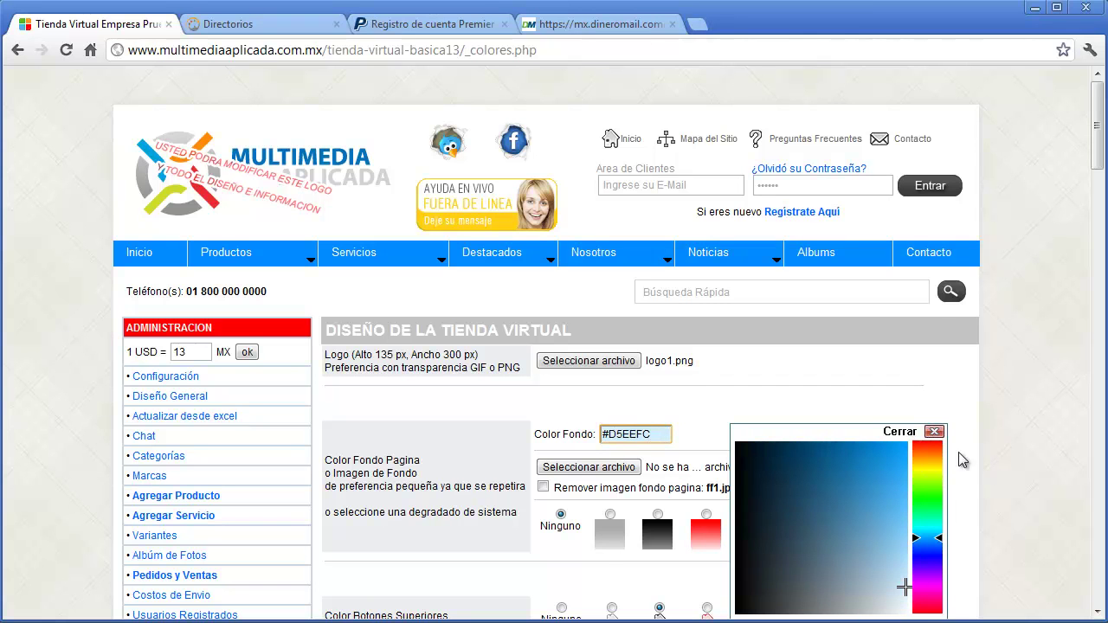
click(935, 433)
- Choose fondo1.jpg as the page background image
scroll(940, 443, down, 1)
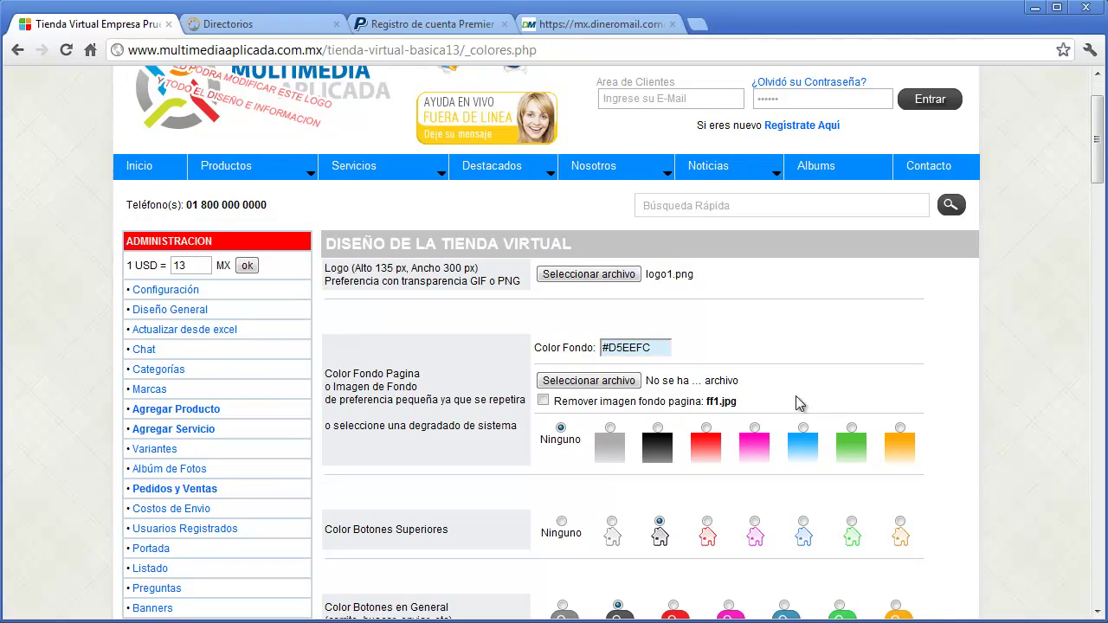
click(619, 382)
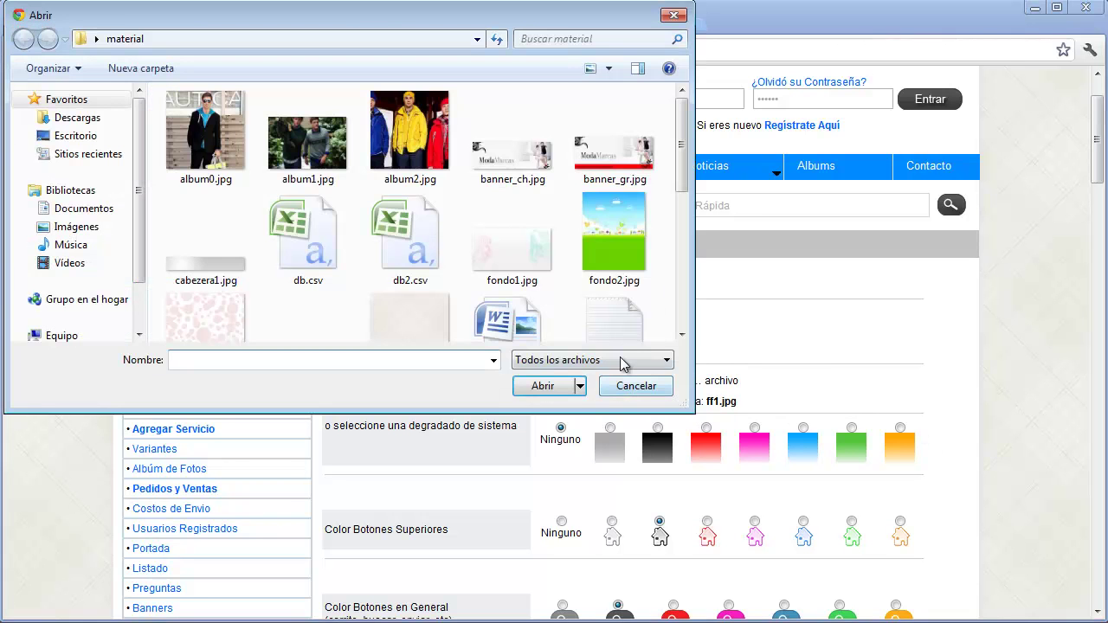
click(538, 253)
drag(682, 191, 657, 161)
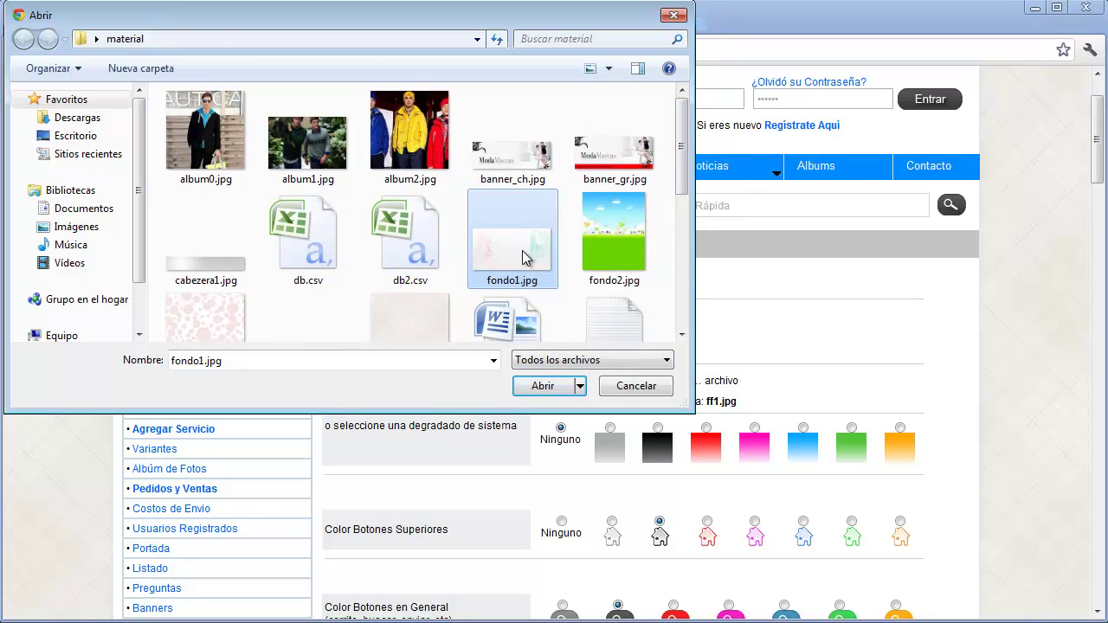
double_click(522, 252)
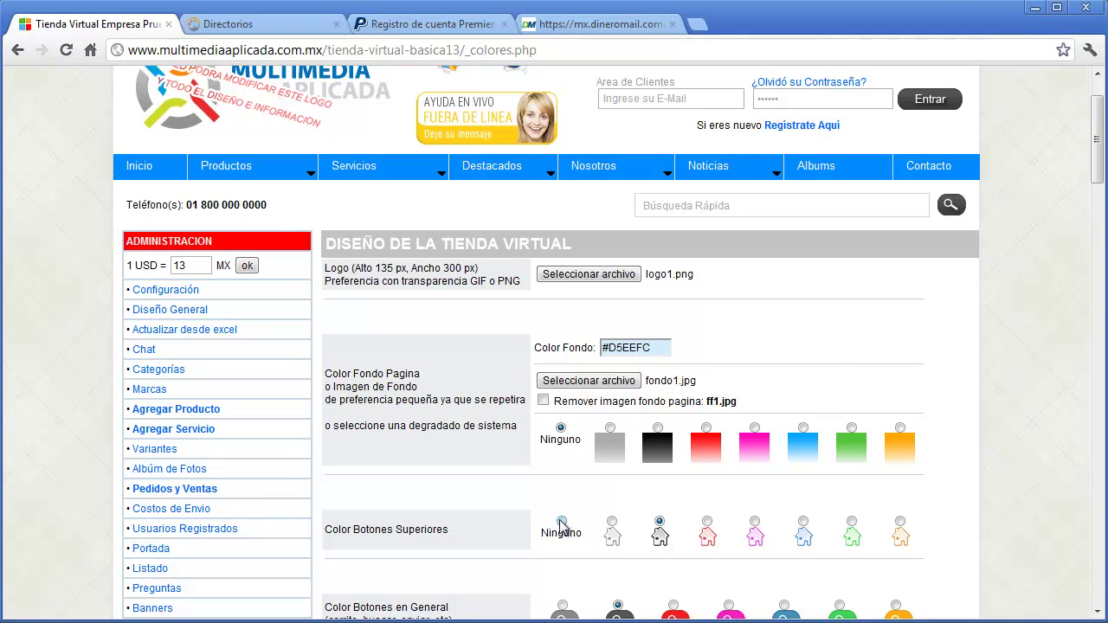
- Select the blue top-button colour and the pink colour for cart, search and send buttons
click(802, 521)
scroll(1096, 181, up, 1)
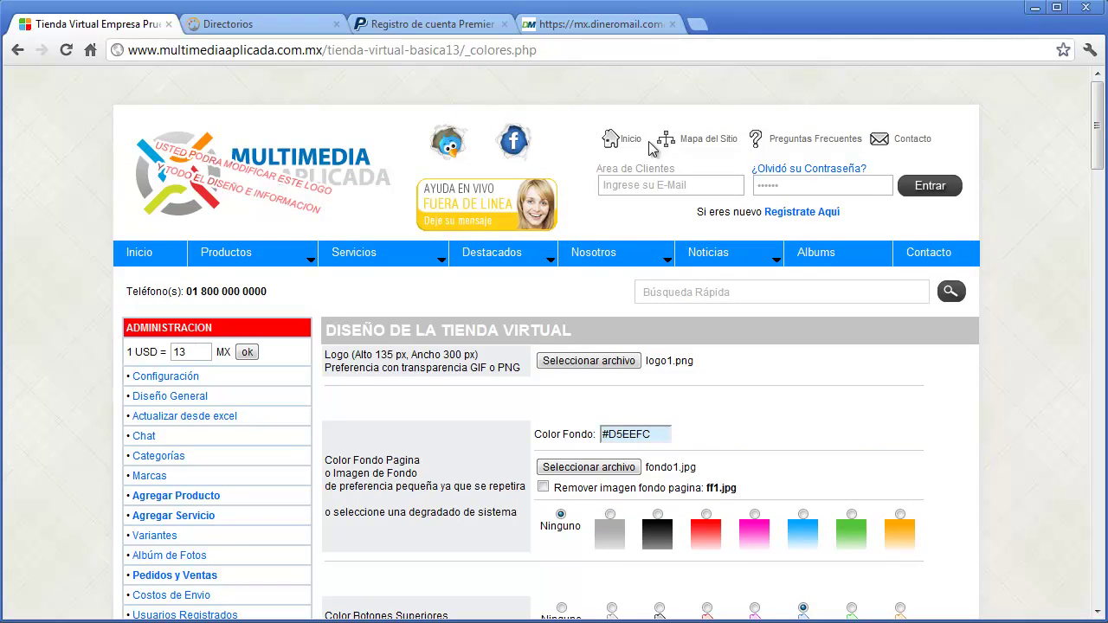
scroll(1095, 130, down, 5)
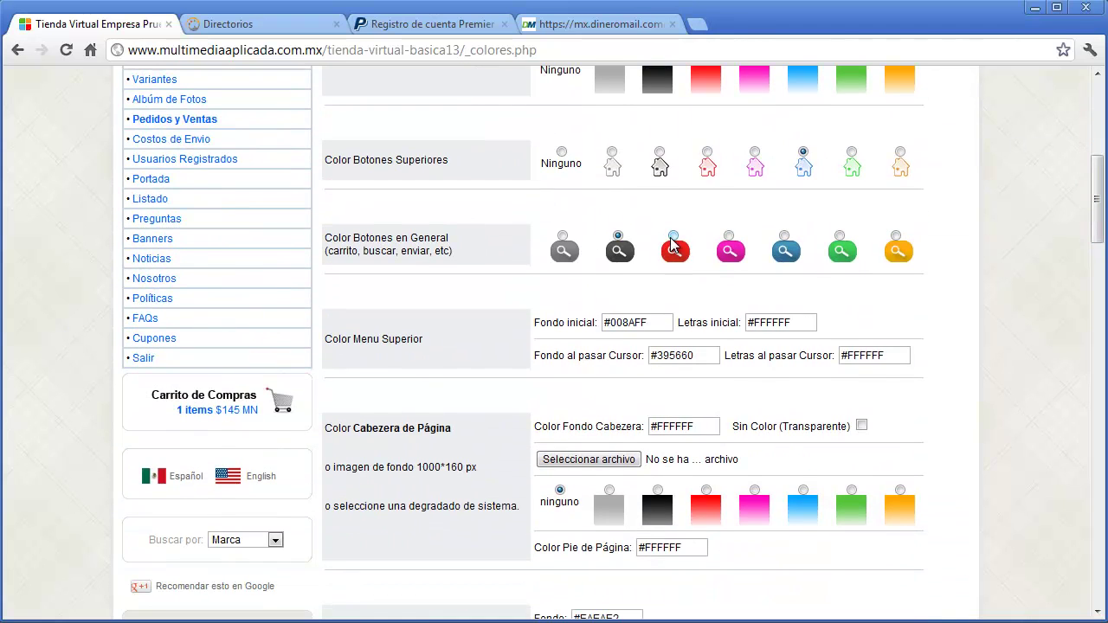
click(727, 235)
drag(1097, 214, 1101, 152)
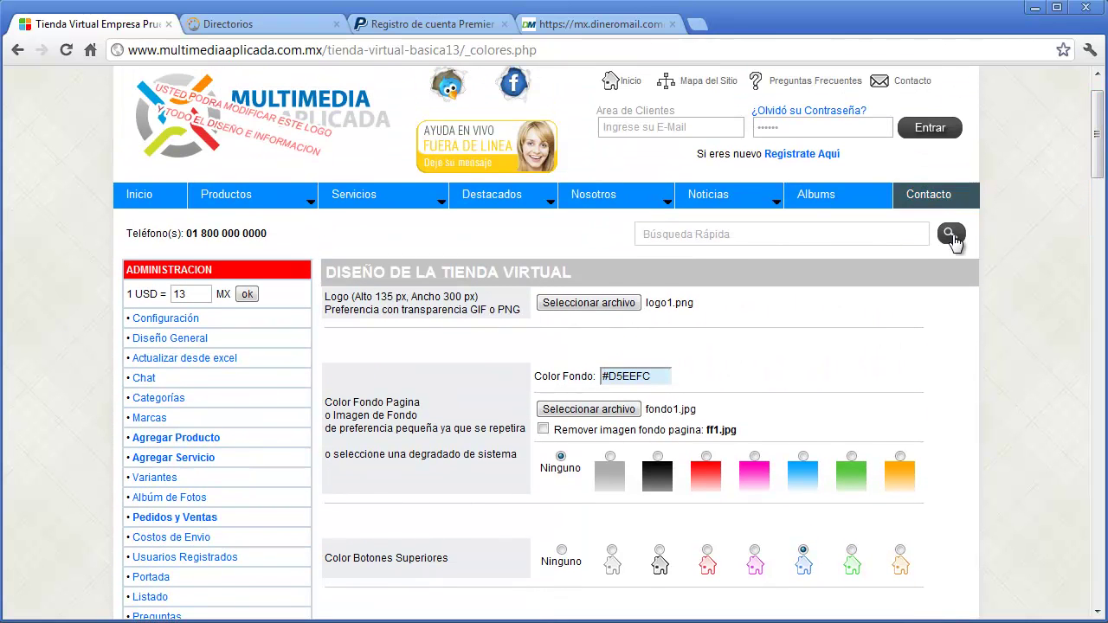
drag(1097, 167, 1097, 233)
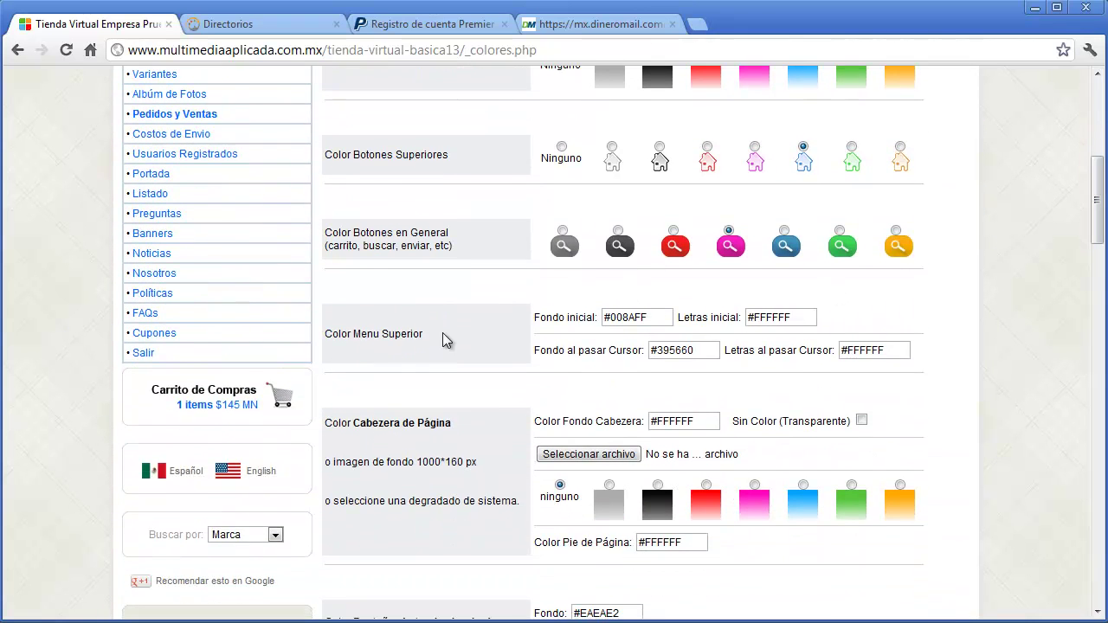
- Set the top menu background to red #FF0000 and keep its initial text colour white #FFFFFF
click(642, 319)
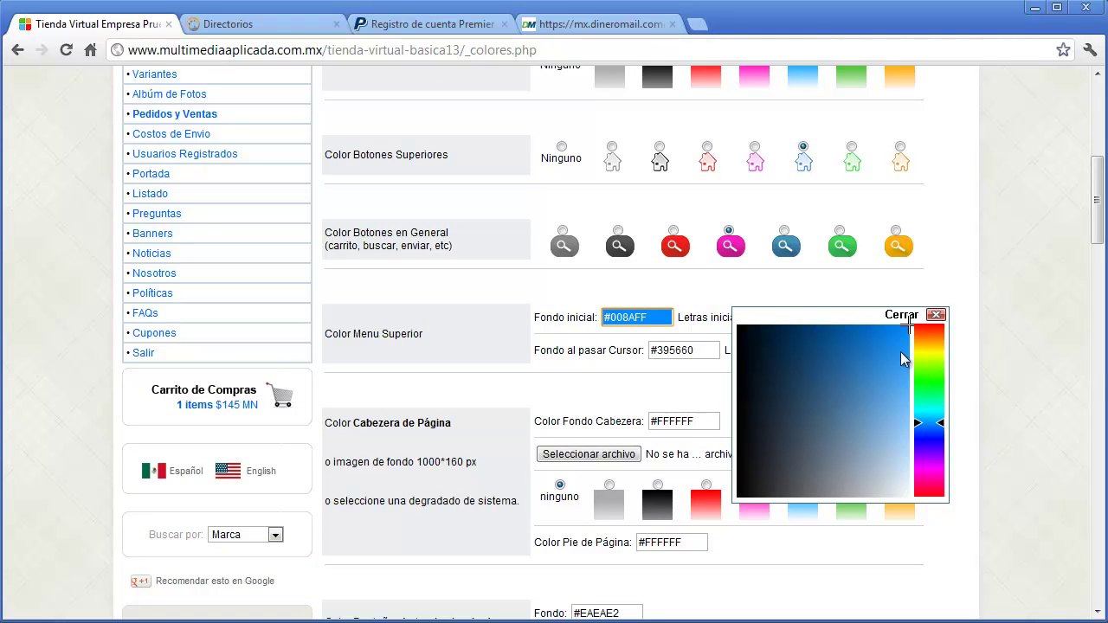
click(928, 327)
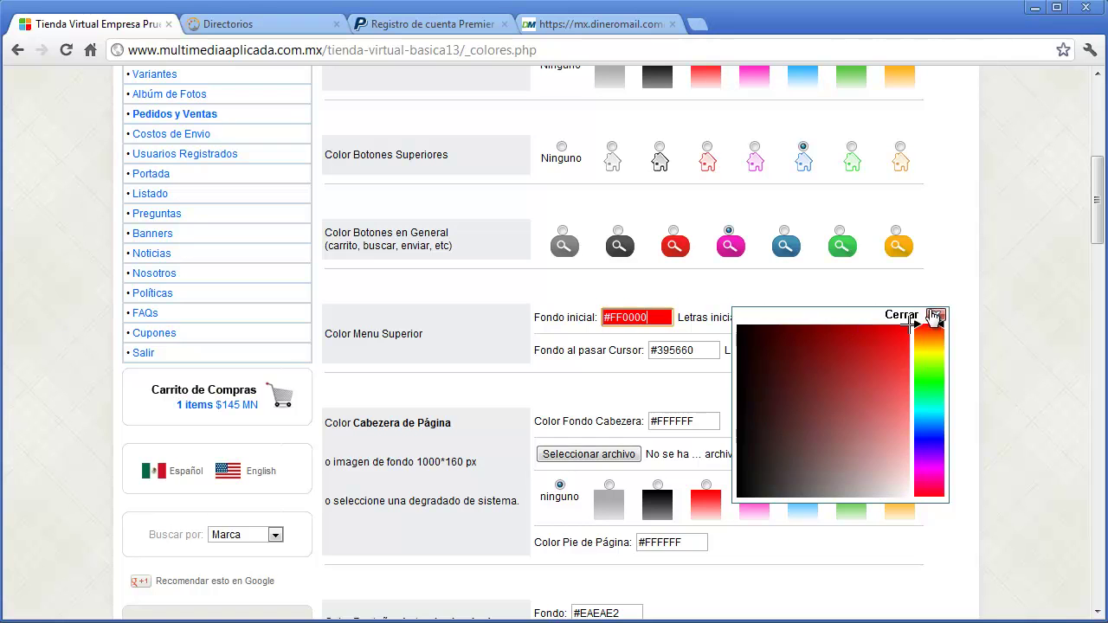
click(935, 314)
click(799, 320)
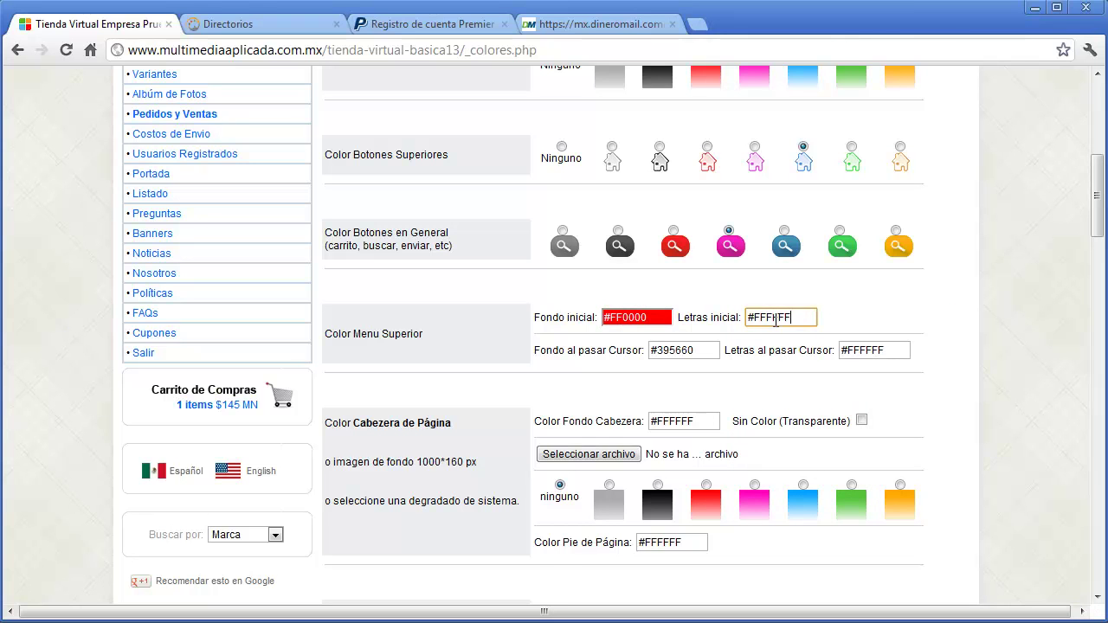
click(775, 320)
drag(982, 368, 1039, 416)
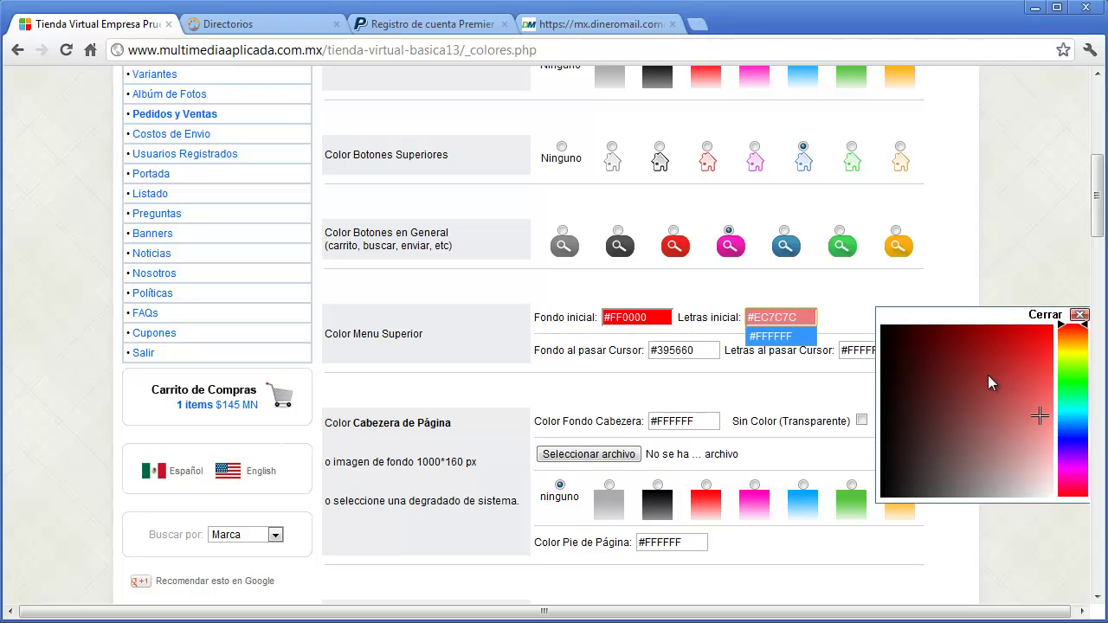
mouse_move(991, 387)
mouse_down()
mouse_move(1059, 485)
mouse_move(1062, 511)
mouse_up()
click(1079, 315)
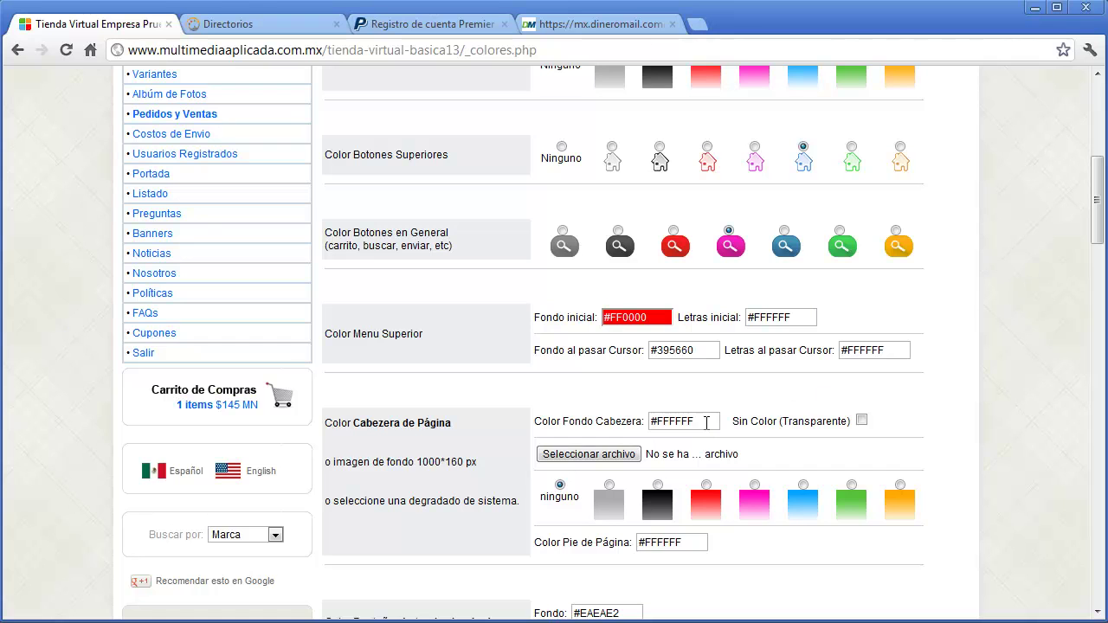
- Give the page header a light pink #FFBFBF non-transparent background with the red gradient
click(707, 422)
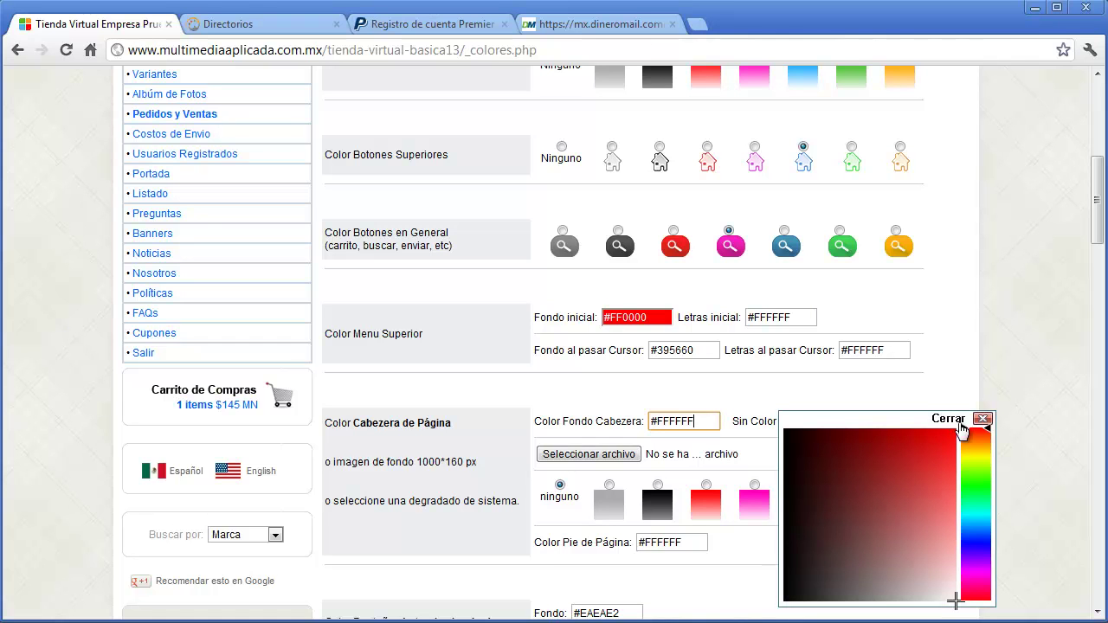
drag(950, 572, 954, 559)
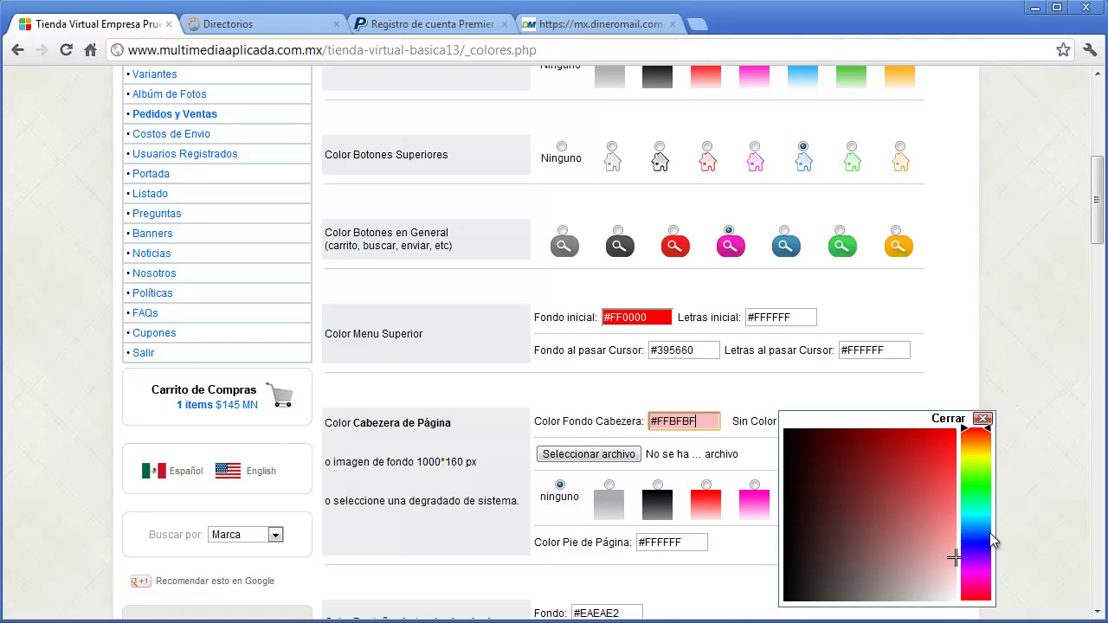
click(982, 420)
click(861, 421)
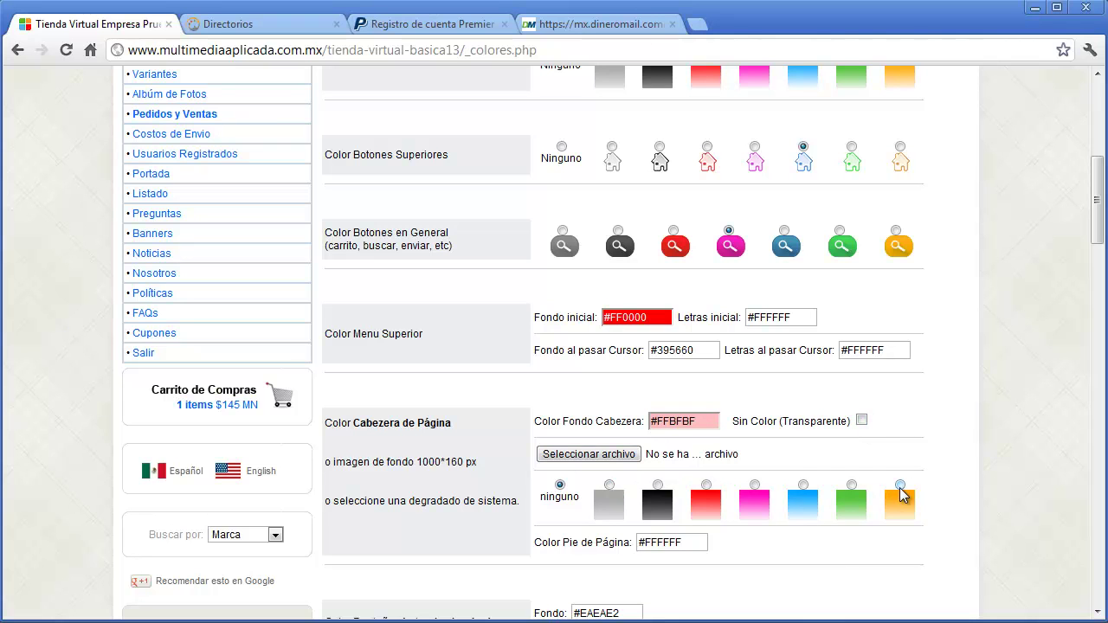
click(706, 485)
- Set the footer colour to dark red #CA1212
click(675, 541)
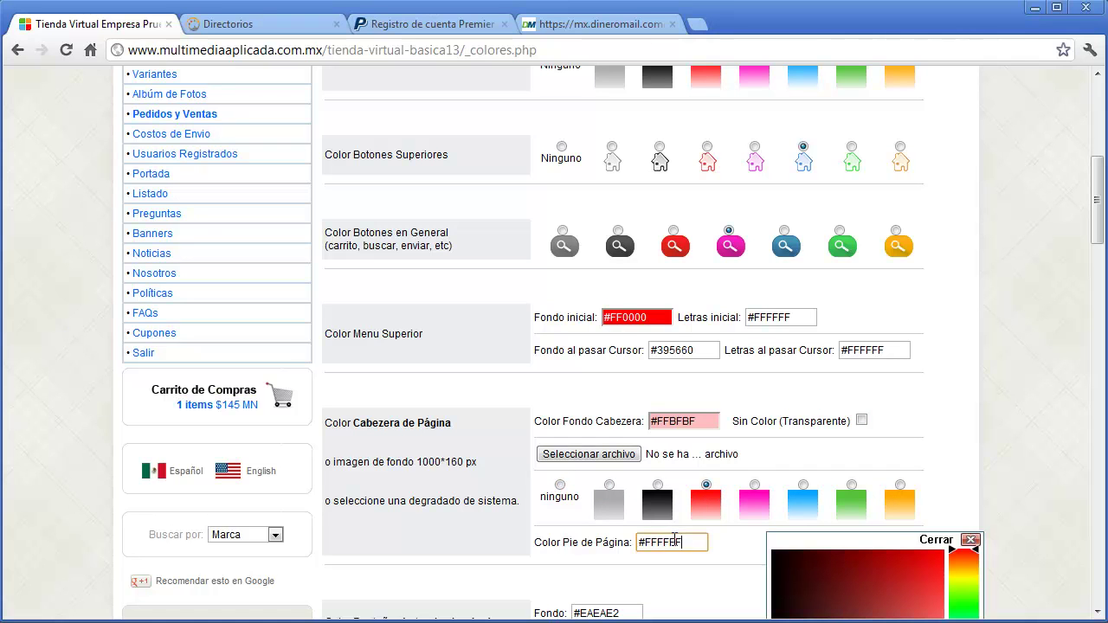
click(907, 566)
click(970, 539)
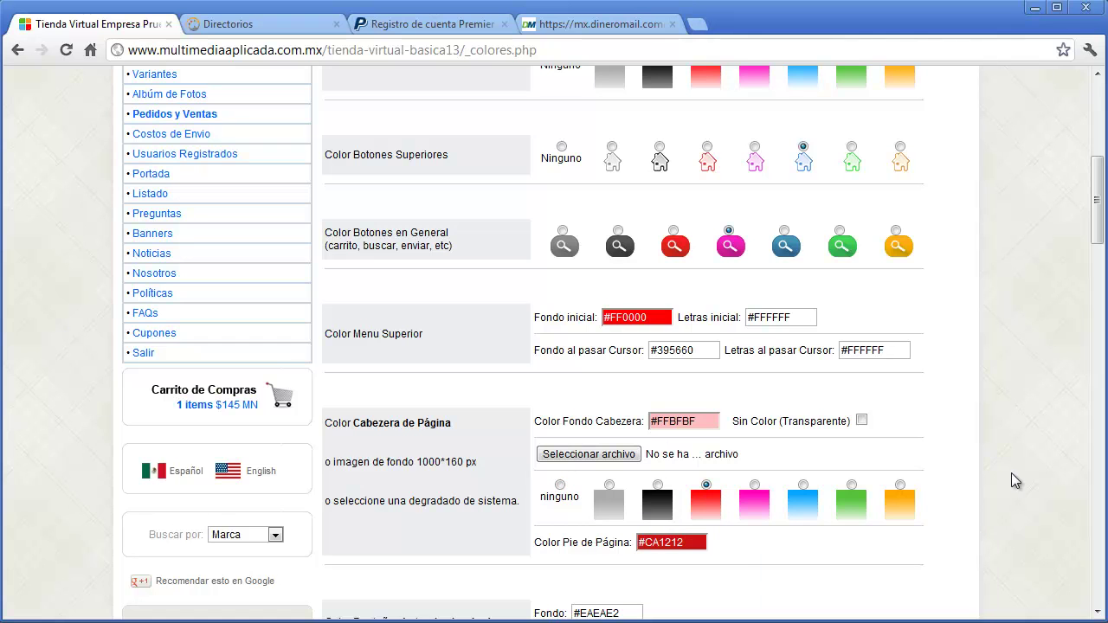
scroll(319, 382, down, 3)
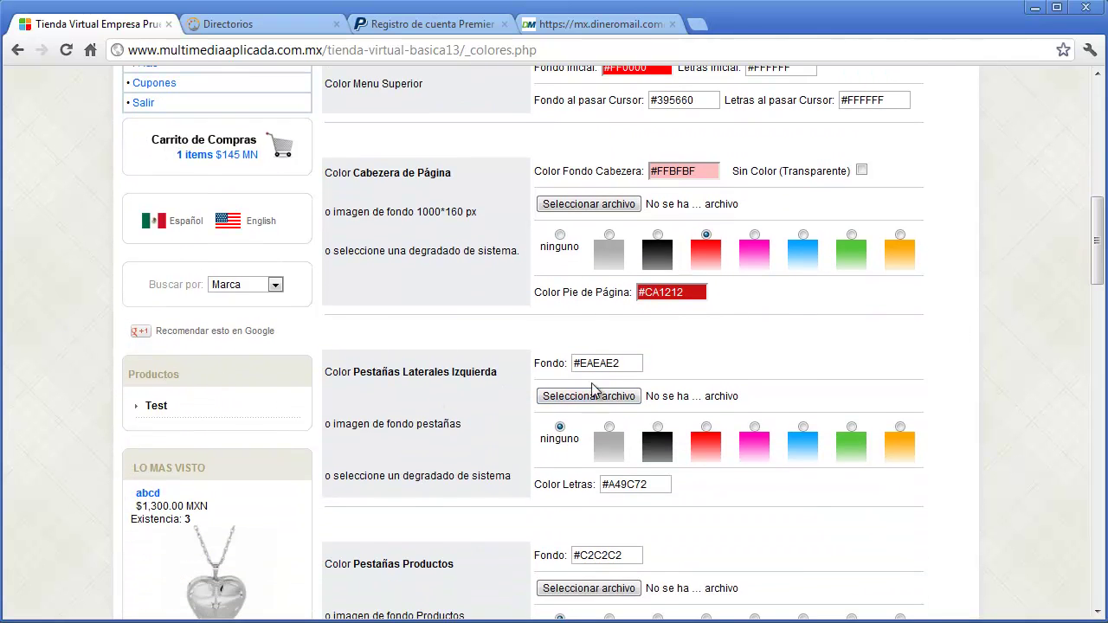
- Change the left sidebar tabs' background from #EAEAE2 to yellow #FFFF46
click(609, 364)
drag(862, 424, 896, 424)
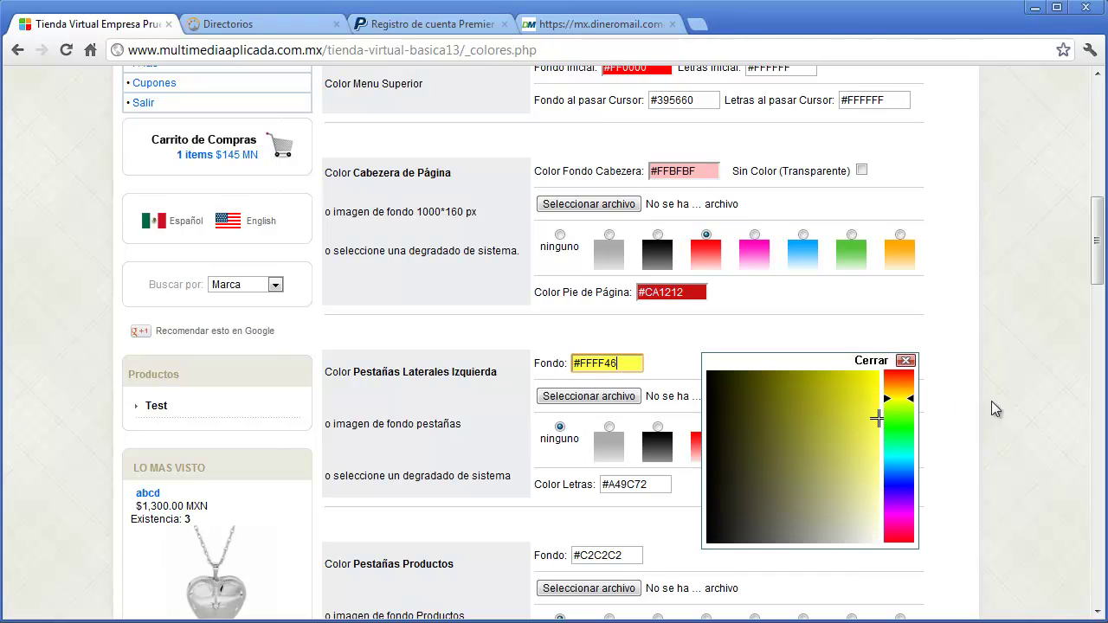
click(905, 361)
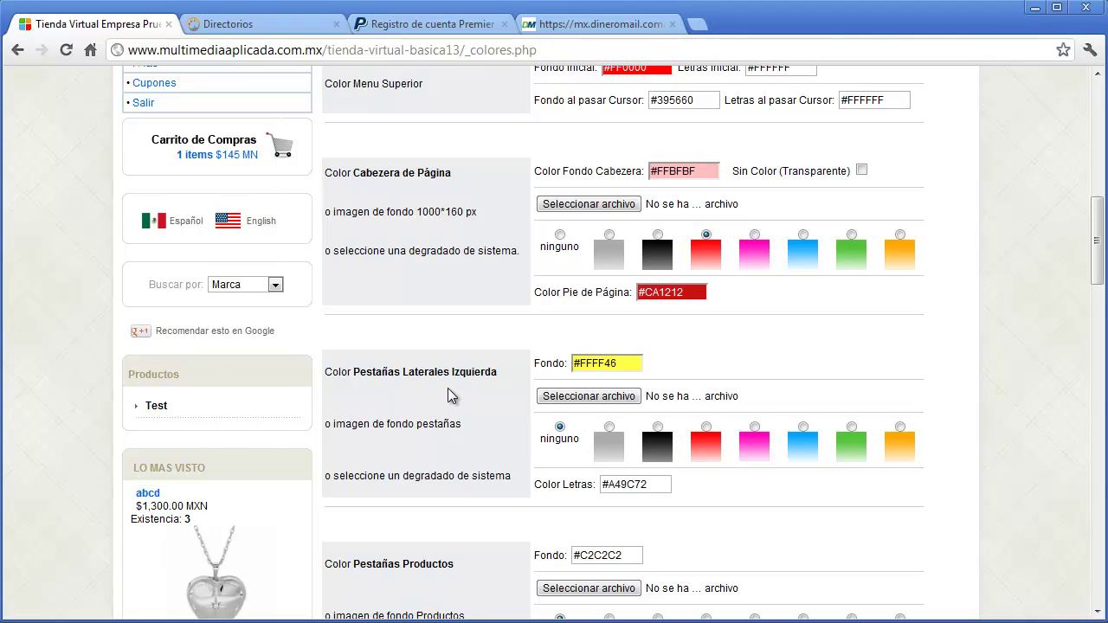
drag(1097, 257, 1096, 323)
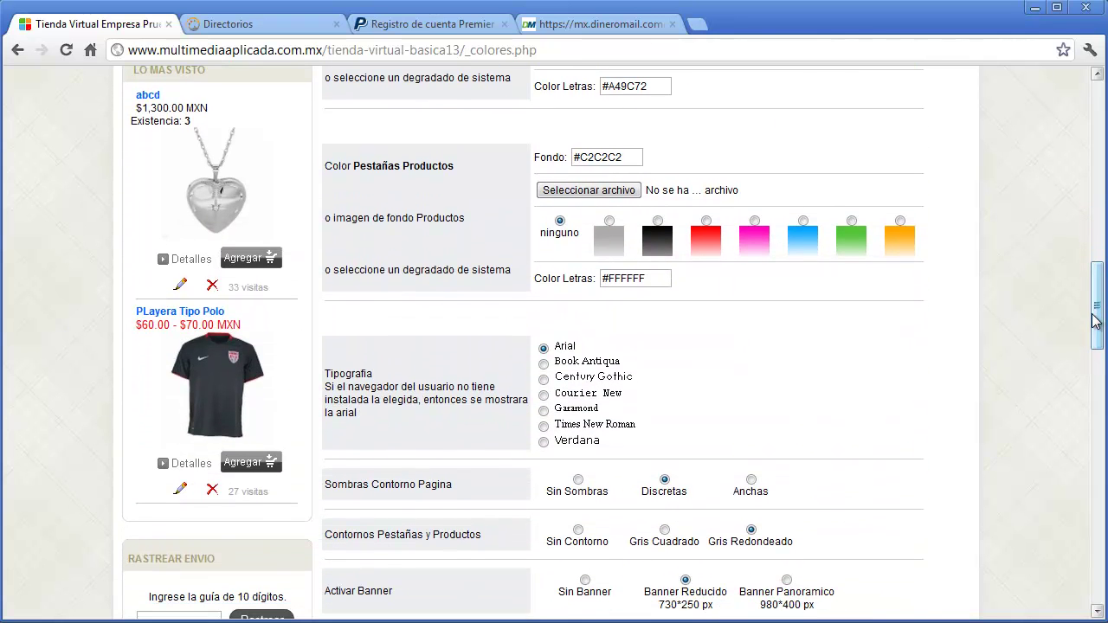
- Choose Century Gothic typography and Anchas shadows, then try the Panoramico, Reducido and off banner options
click(543, 379)
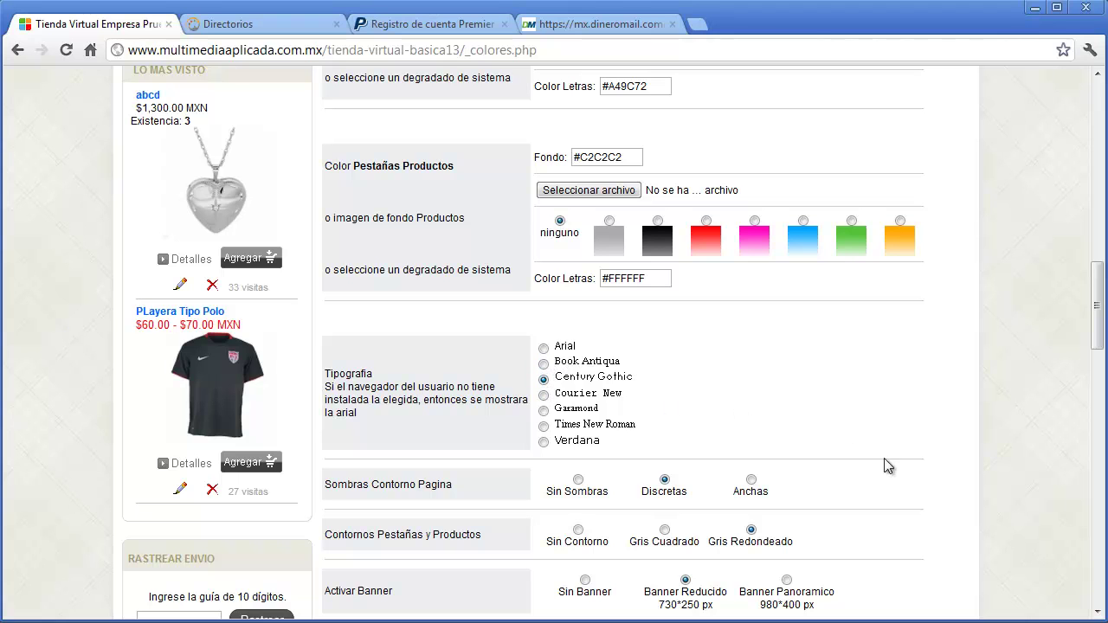
click(749, 483)
scroll(1033, 488, down, 2)
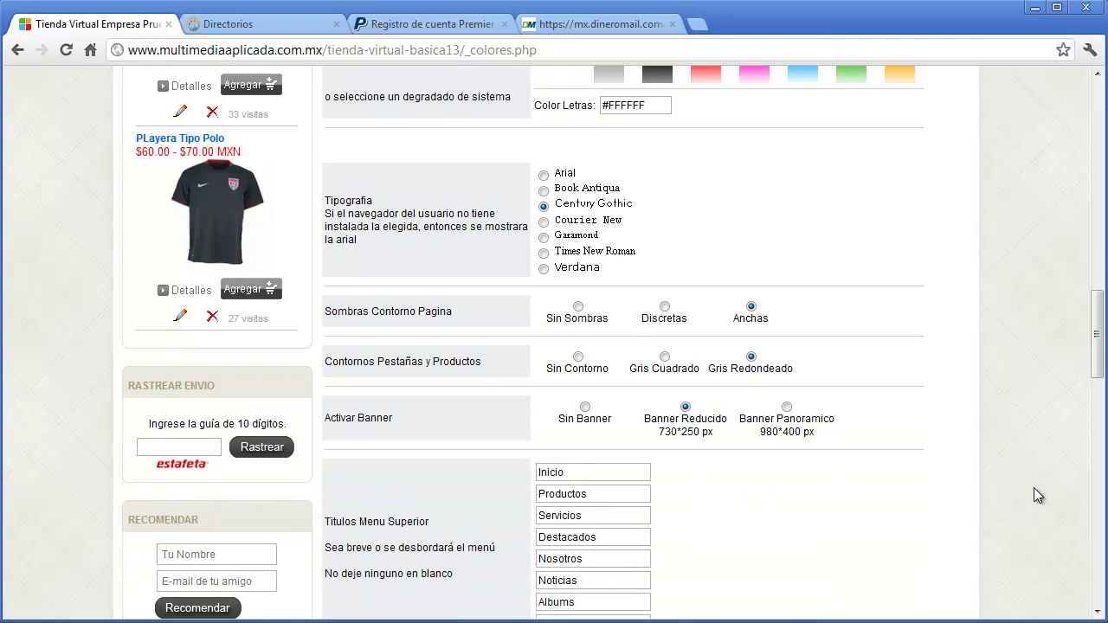
click(786, 406)
click(685, 408)
click(585, 406)
- Rename the Inicio top-menu title to Home and uncheck Mostrar Requiere Factura
drag(1095, 356, 1094, 383)
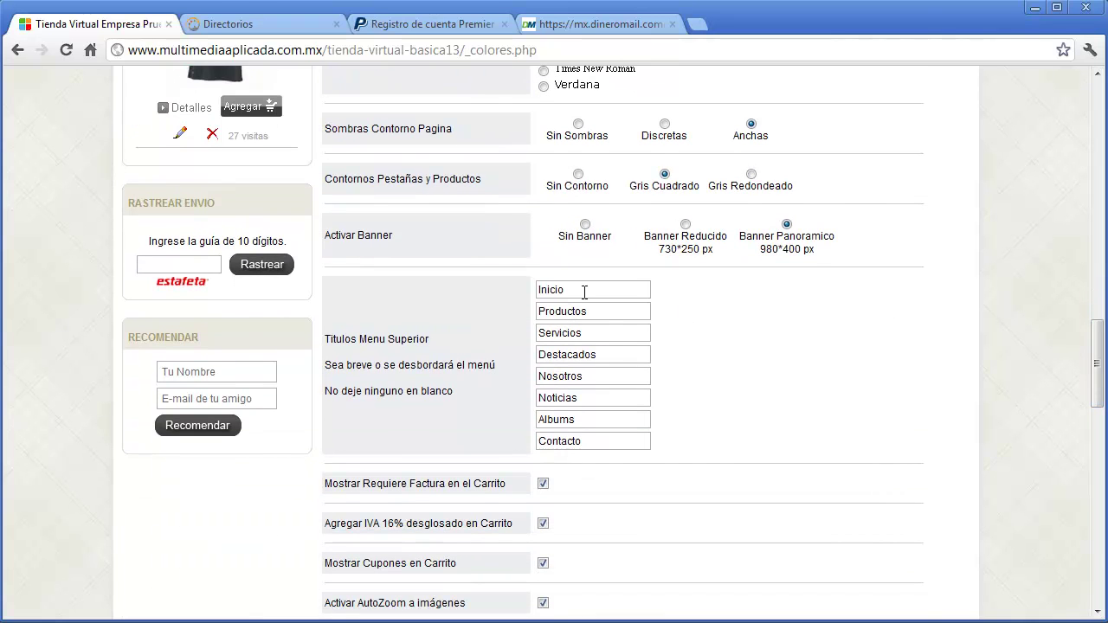
drag(637, 289, 528, 293)
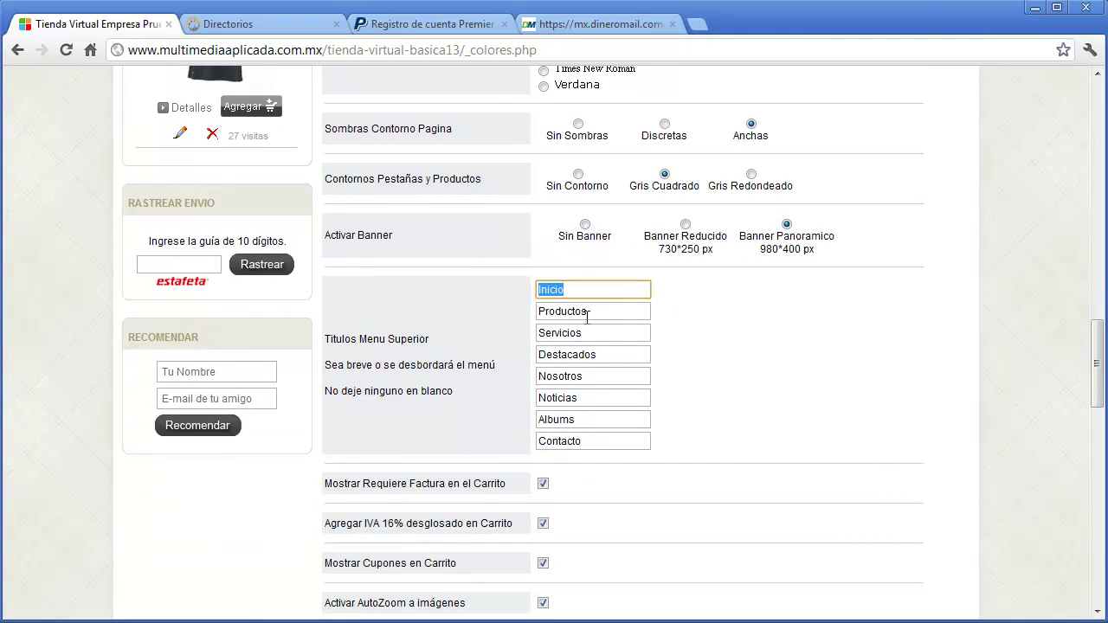
drag(601, 315, 540, 314)
click(592, 332)
double_click(571, 332)
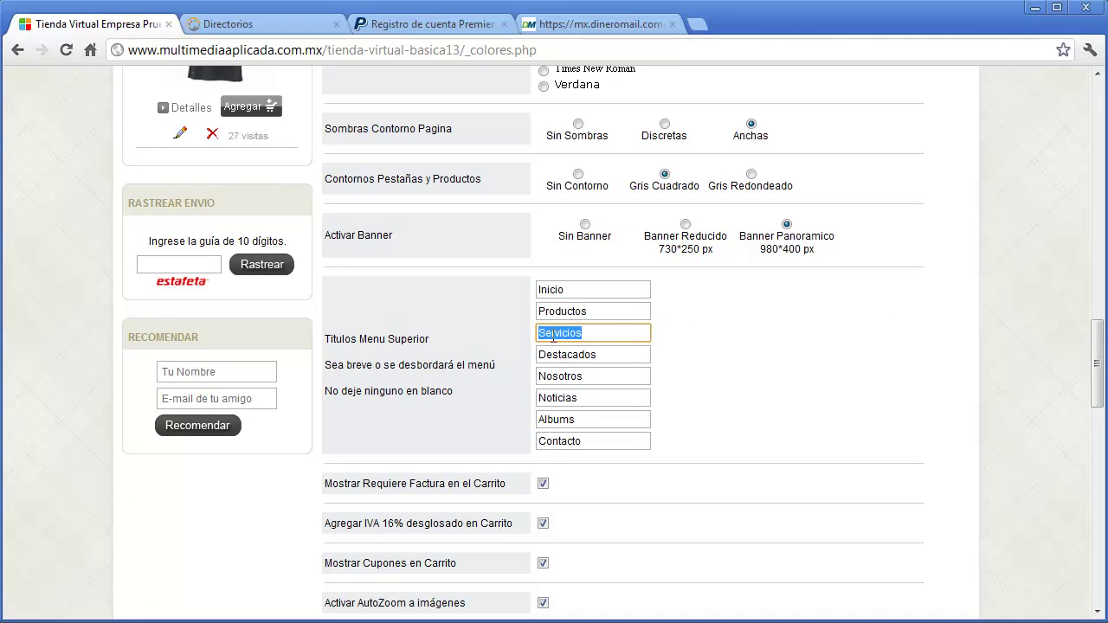
drag(1096, 362, 1082, 142)
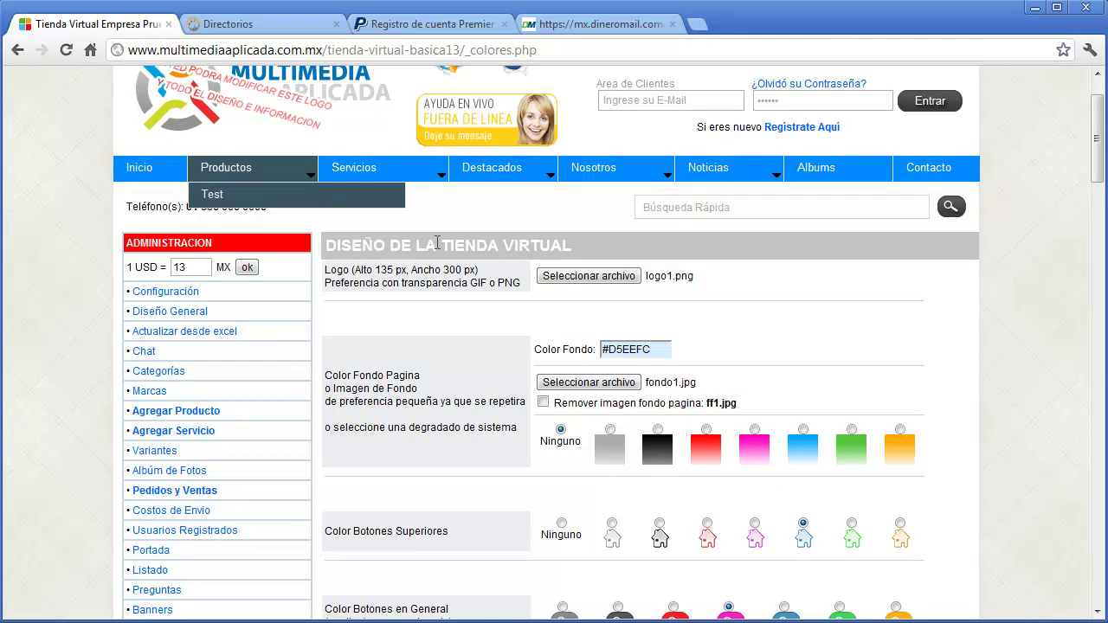
scroll(1070, 276, down, 15)
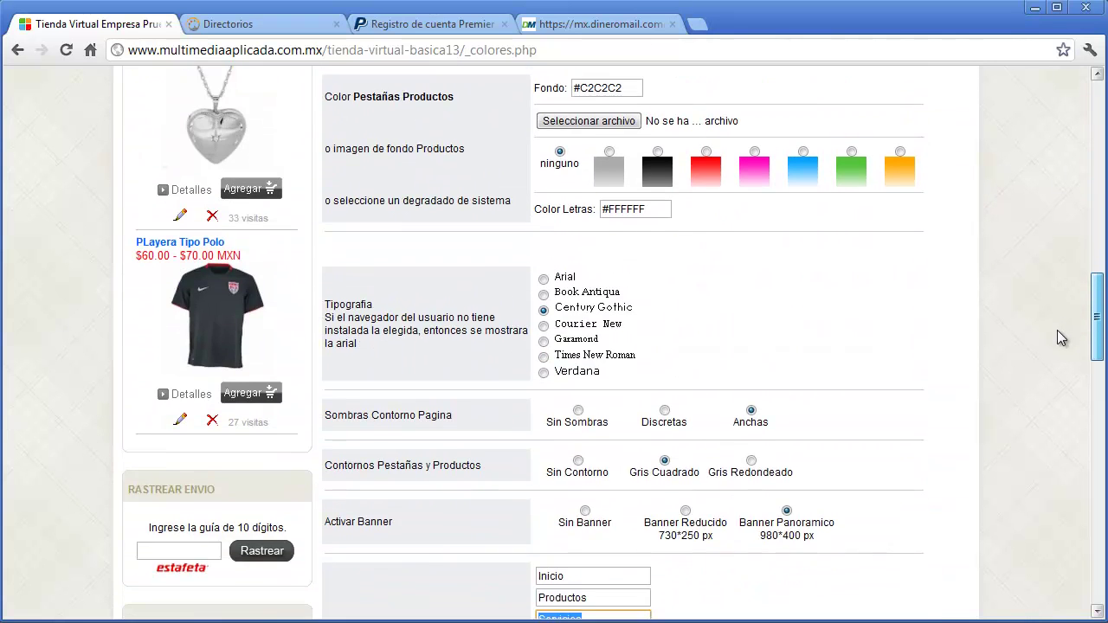
drag(601, 322, 541, 321)
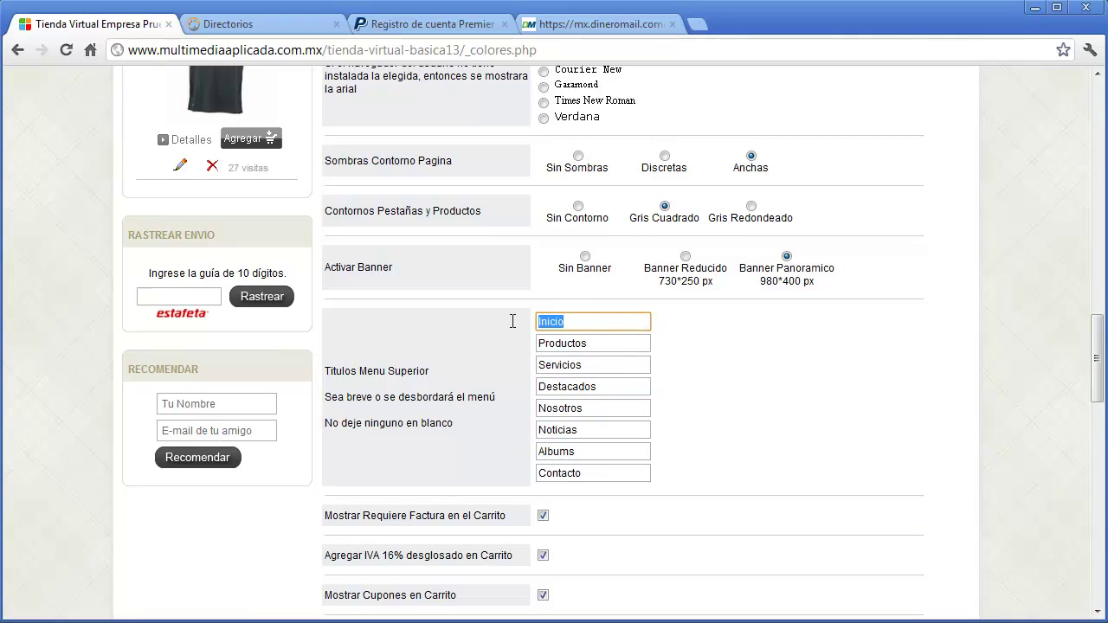
text(Home)
drag(1095, 373, 1088, 428)
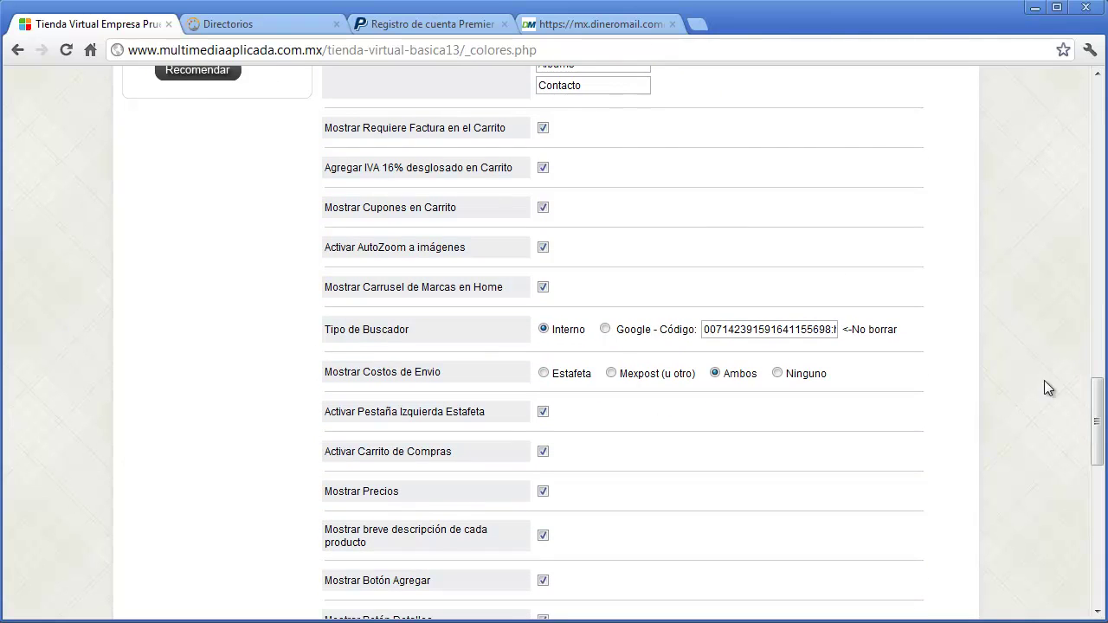
click(545, 128)
- Review the home-page and search options, leaving the brand search list unchanged
scroll(574, 258, up, 6)
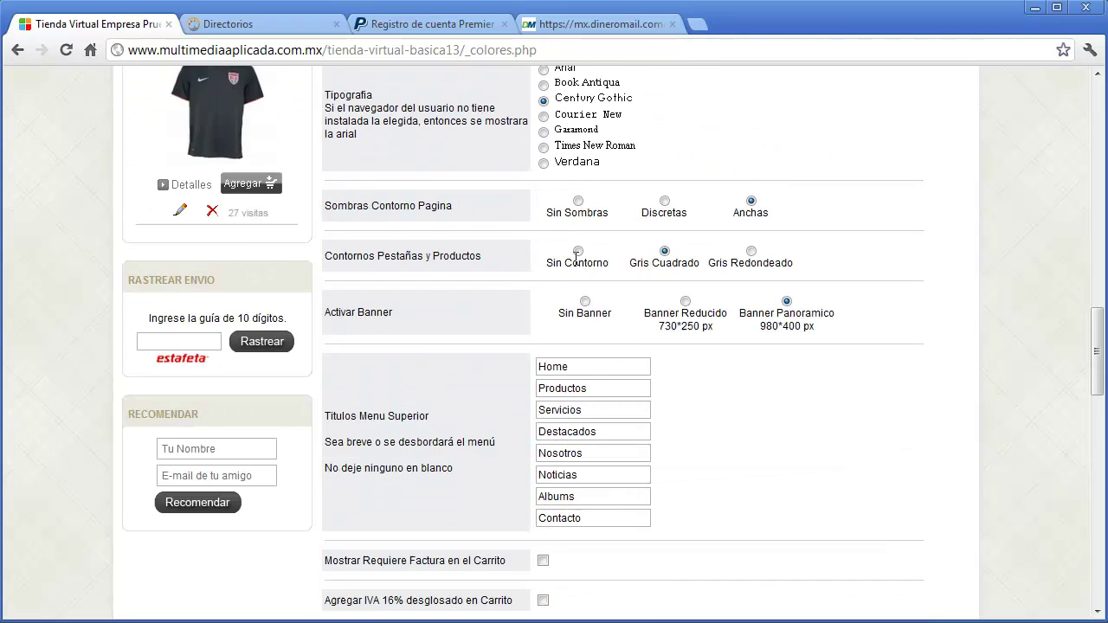
mouse_move(219, 190)
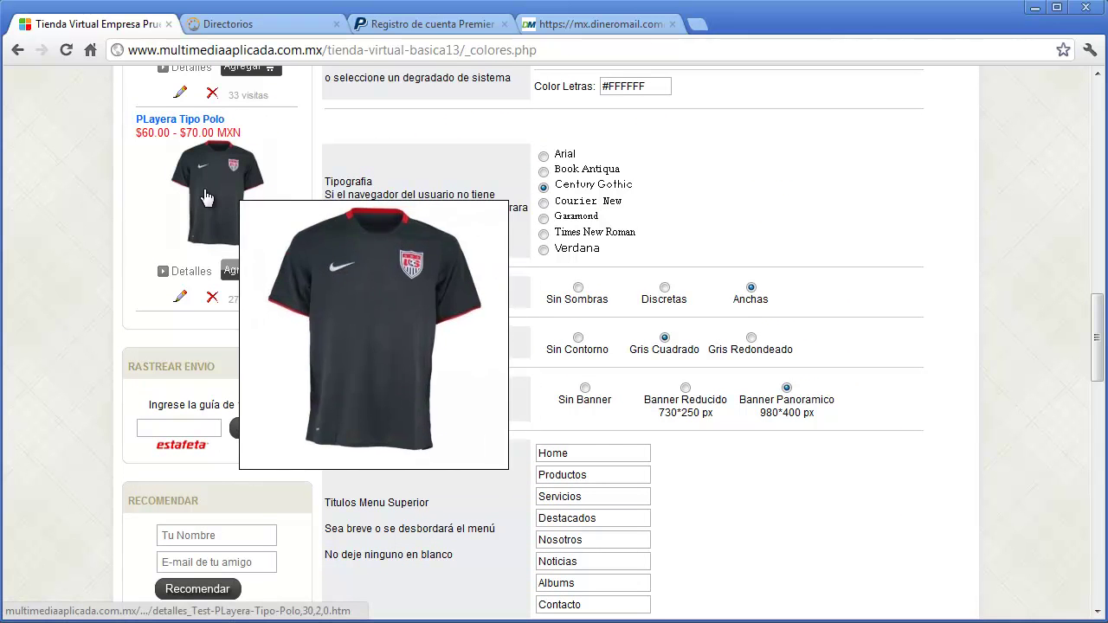
scroll(831, 322, down, 6)
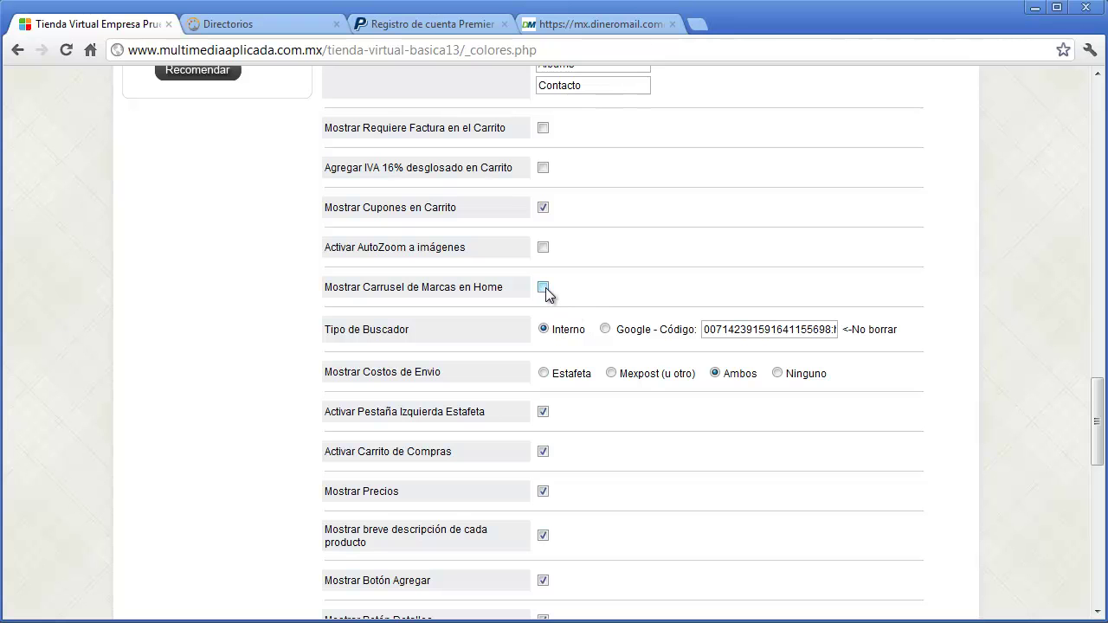
drag(1098, 448, 1052, 252)
click(265, 314)
click(265, 314)
scroll(437, 360, down, 6)
scroll(436, 360, down, 6)
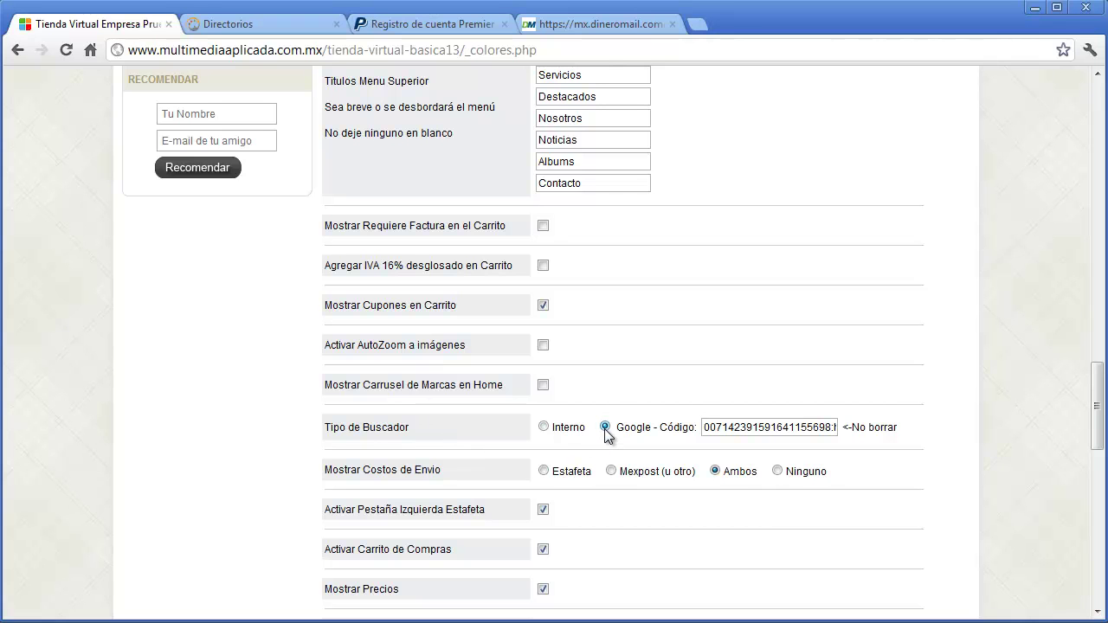
- Keep Tipo de Buscador on Interno and set Mostrar Costos de Envio to Ninguno
drag(707, 429, 678, 432)
click(544, 427)
drag(1097, 430, 1096, 460)
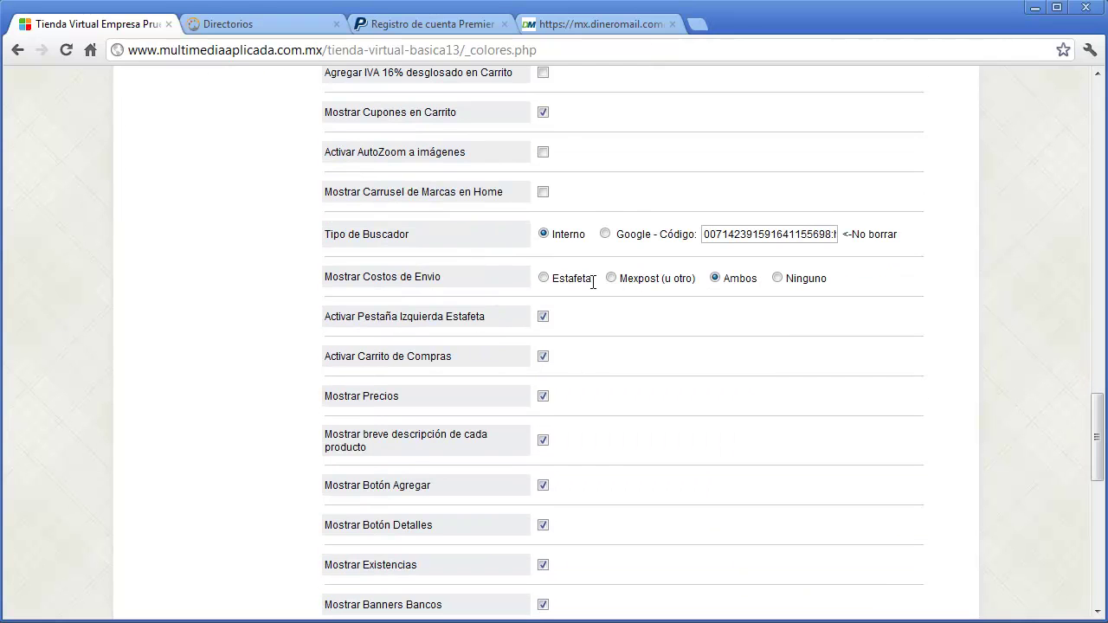
click(777, 278)
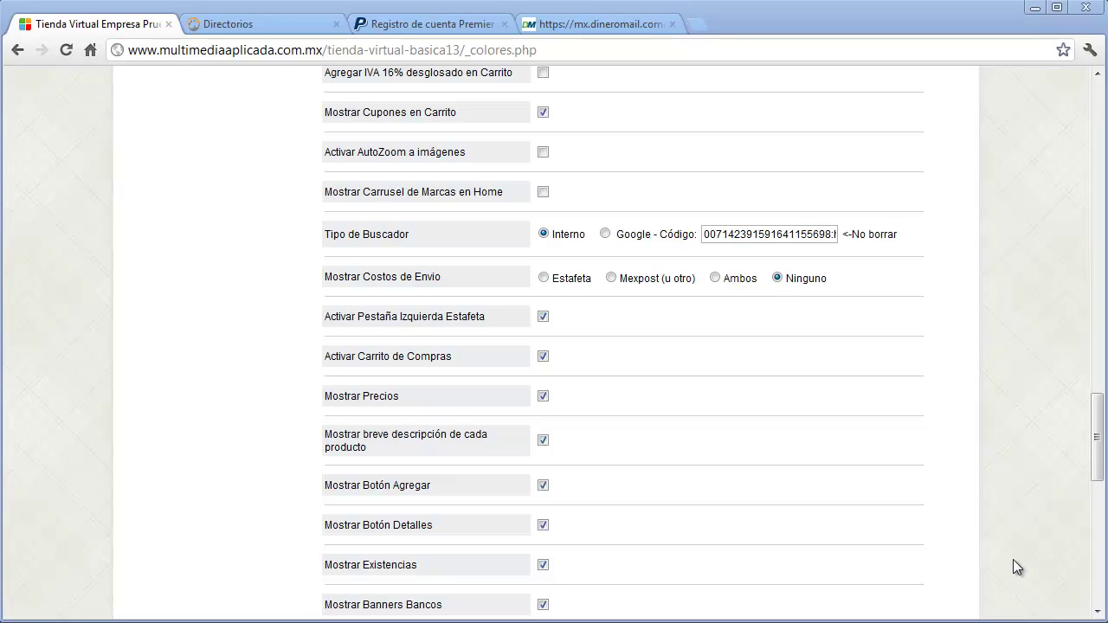
drag(1097, 439, 1096, 469)
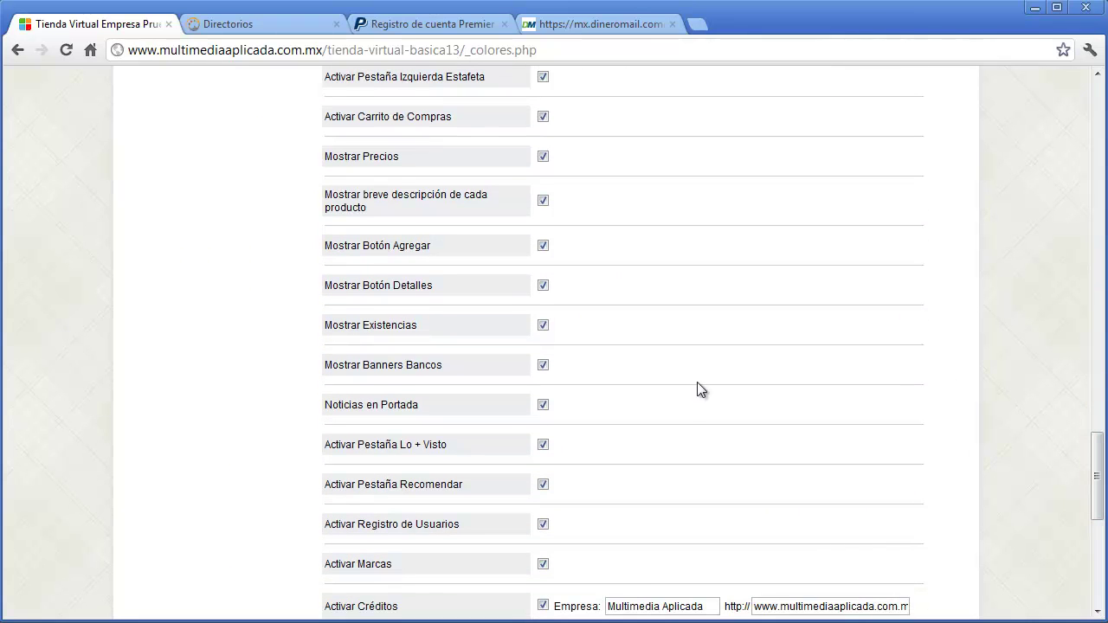
- Disable the shopping cart and hide product prices, the Details button, stock levels and bank banners
click(542, 118)
drag(1096, 471, 1095, 351)
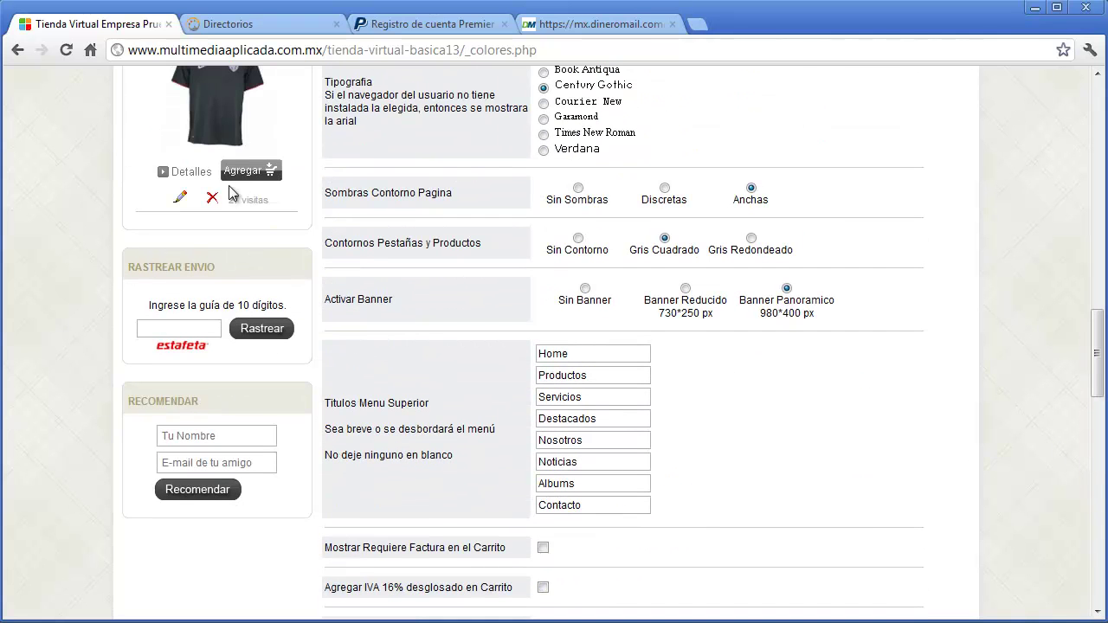
drag(1092, 349, 1097, 464)
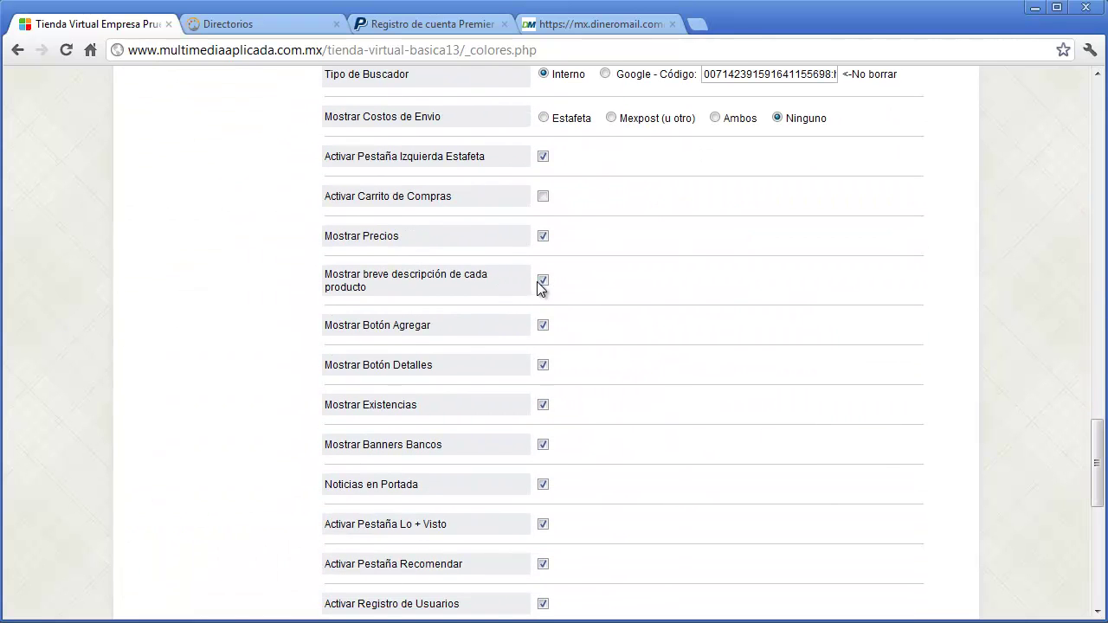
click(542, 236)
click(543, 365)
click(545, 407)
click(543, 446)
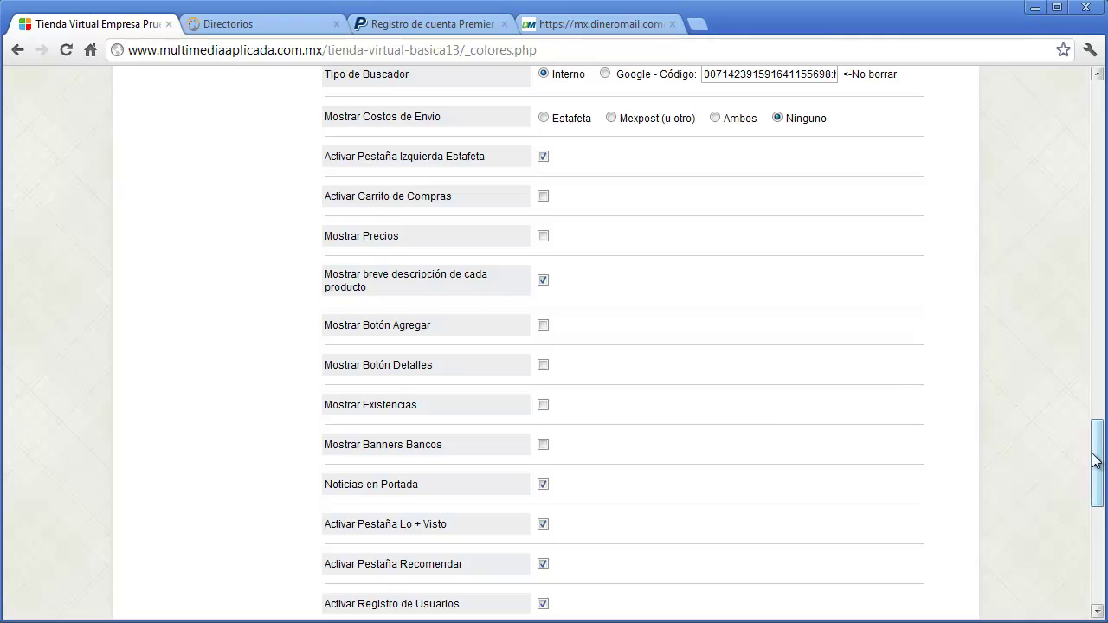
- Turn off Noticias en Portada, the Recomendar tab and user registration
drag(1096, 459, 1097, 571)
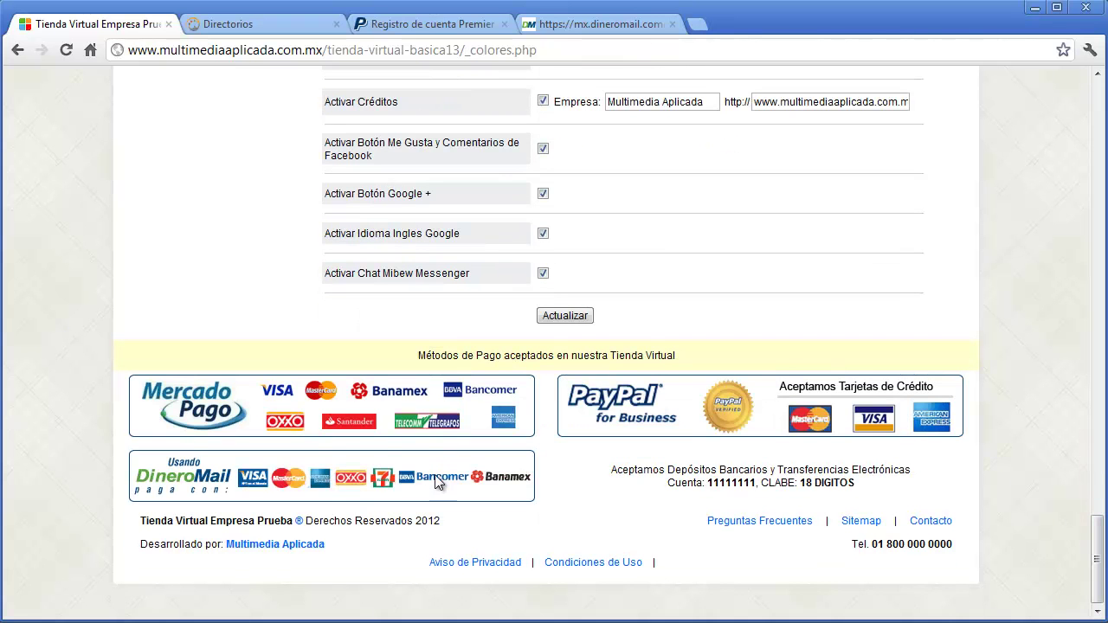
drag(1095, 569, 1089, 498)
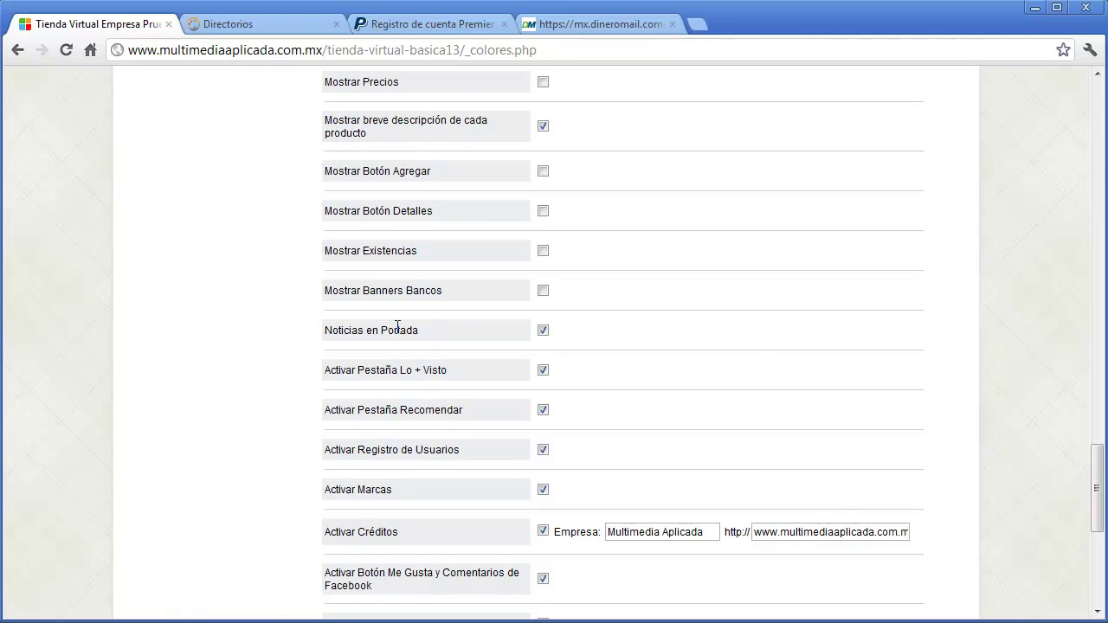
click(542, 330)
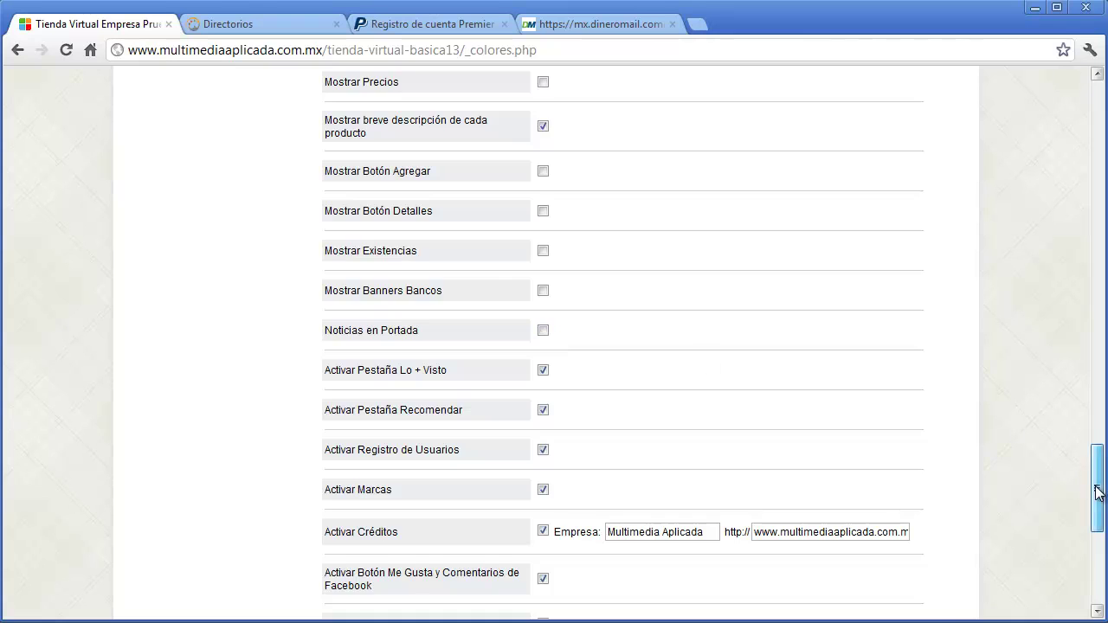
drag(1097, 487, 1061, 117)
mouse_move(710, 253)
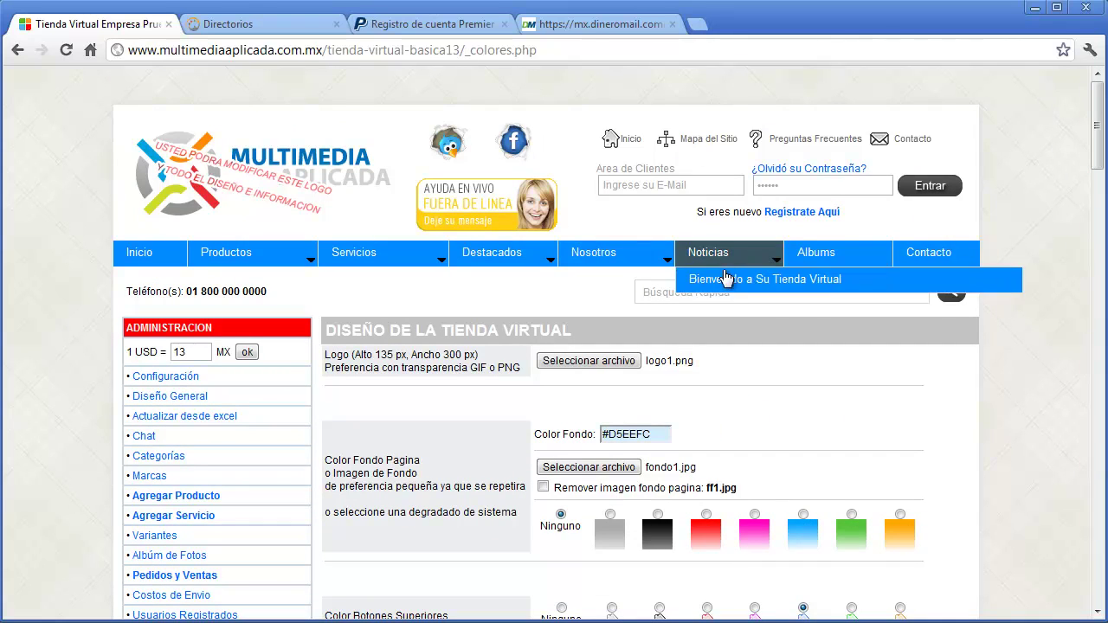
drag(1095, 160, 1089, 431)
scroll(1018, 440, down, 6)
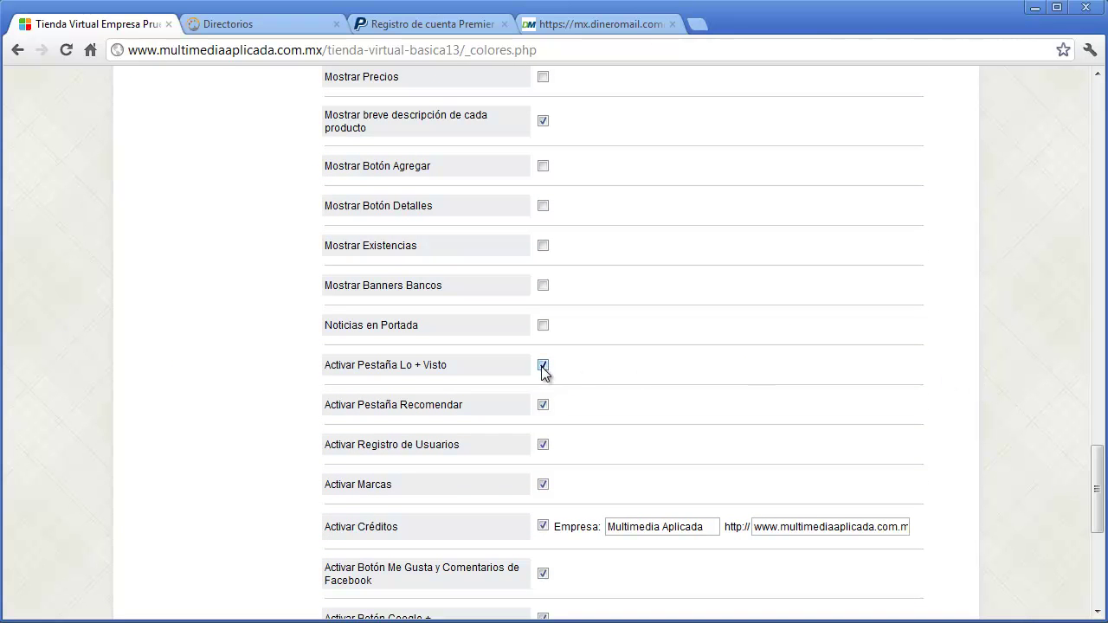
drag(1096, 489, 1095, 563)
click(229, 330)
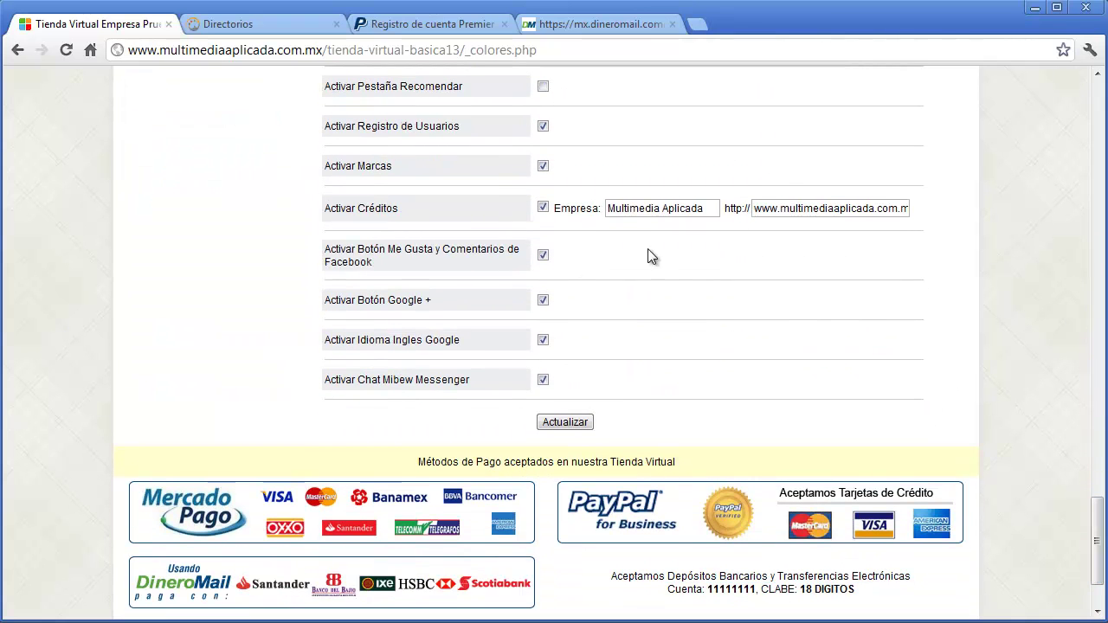
click(541, 131)
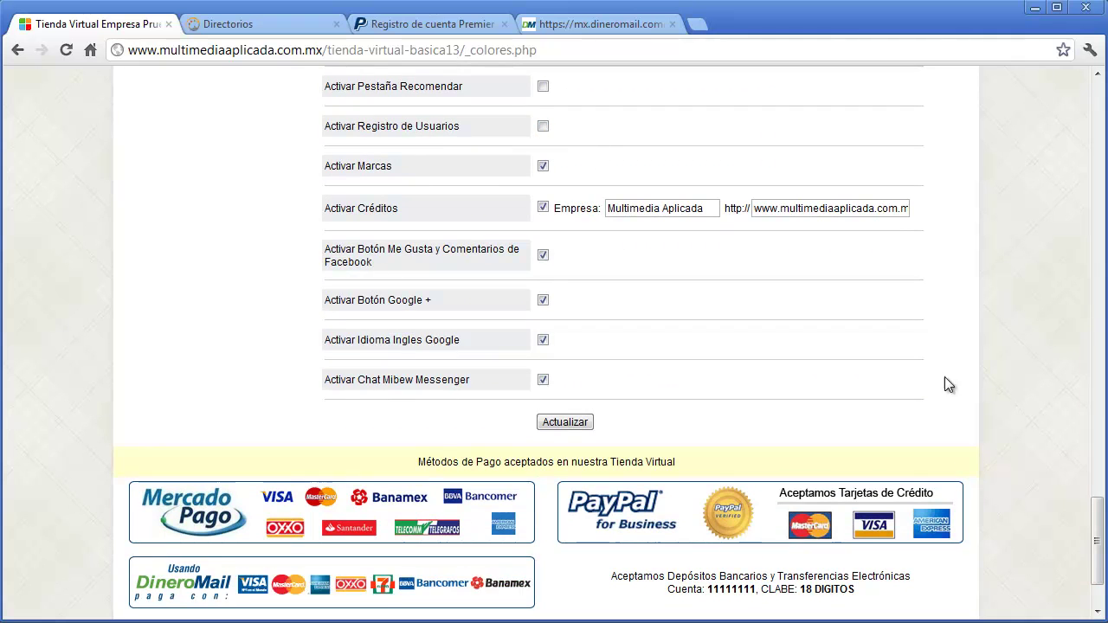
- Adjust two further options and the brands setting lower on the design page
drag(1095, 565, 1049, 137)
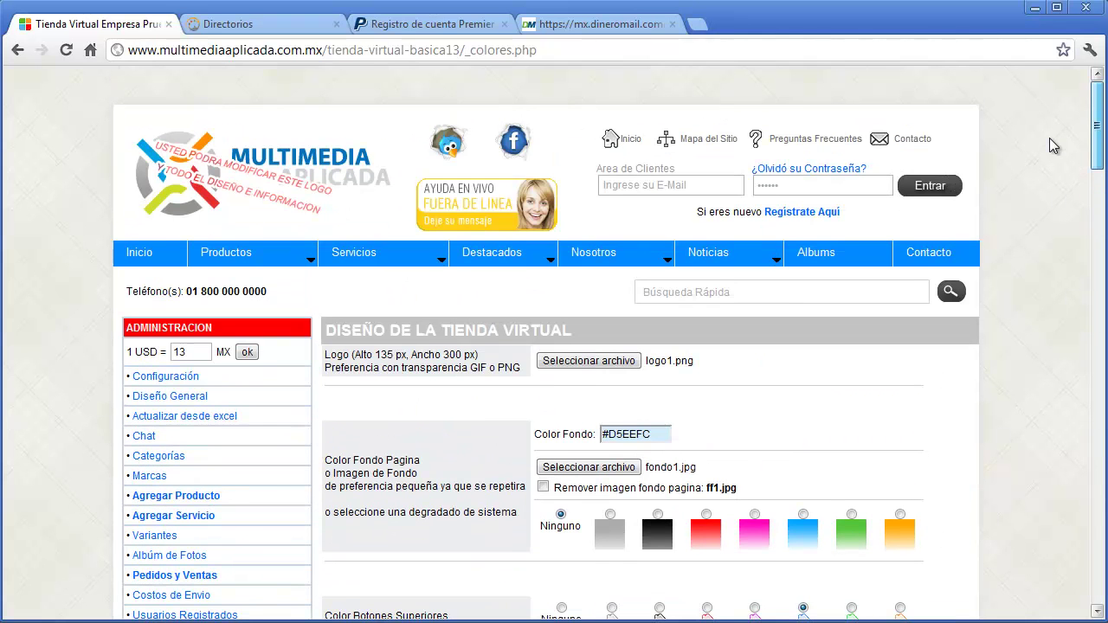
click(695, 184)
click(770, 184)
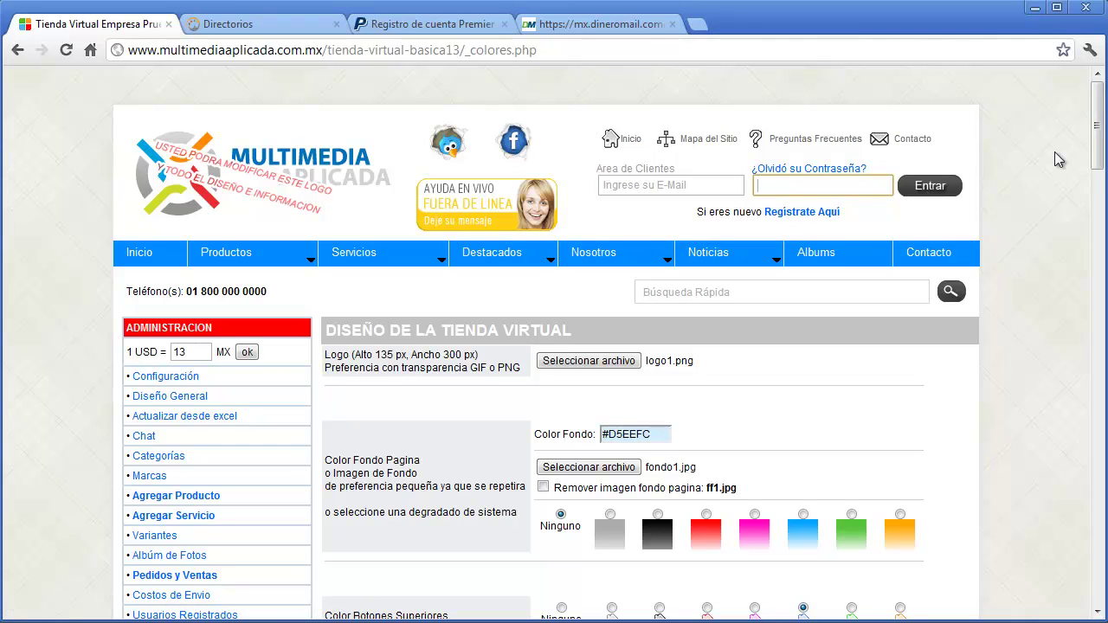
drag(1096, 131, 1091, 508)
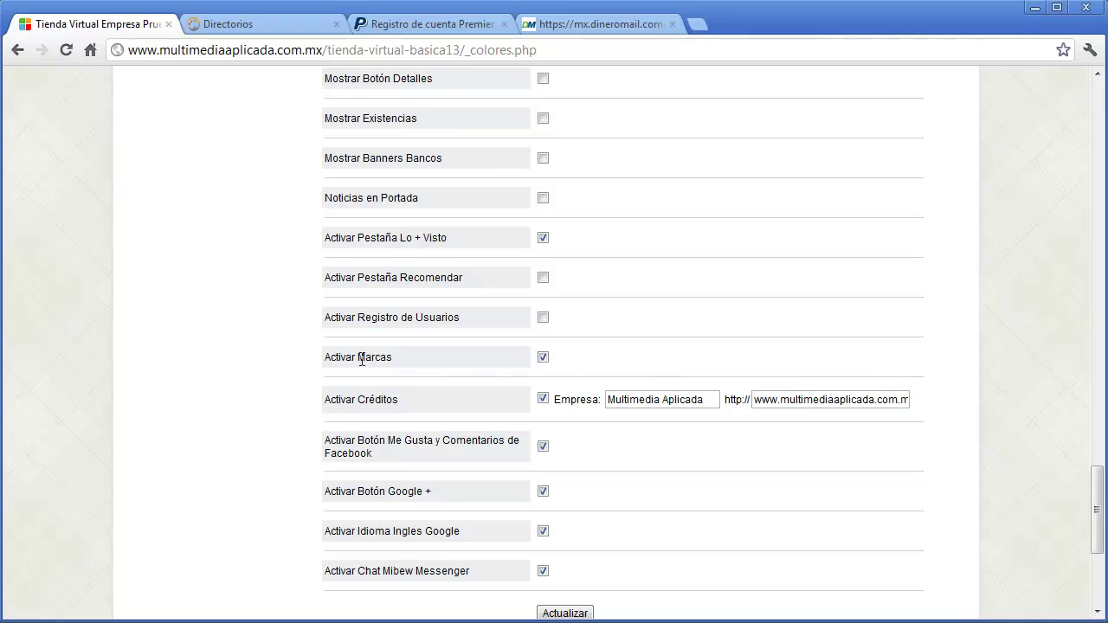
drag(1096, 510, 1051, 78)
scroll(432, 324, down, 7)
scroll(433, 324, down, 1)
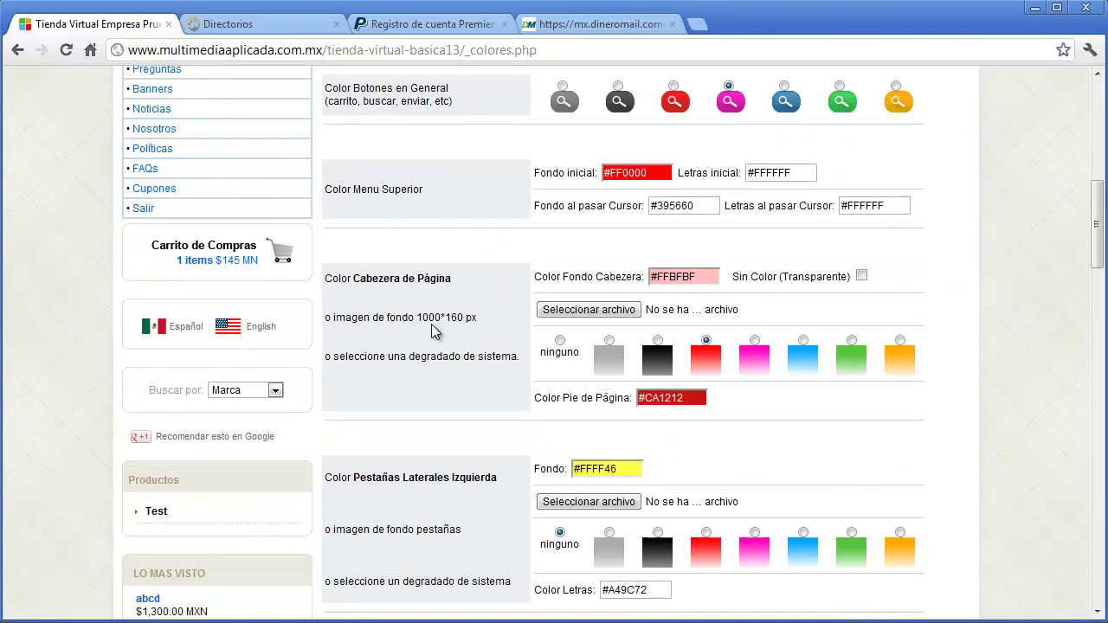
click(274, 391)
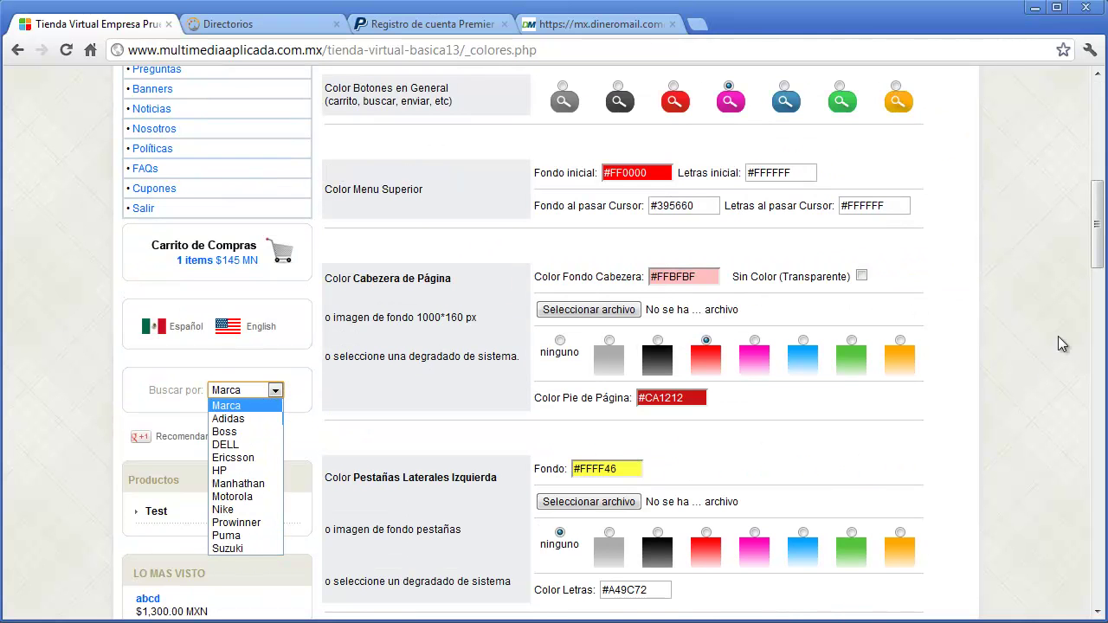
drag(1096, 227, 1103, 546)
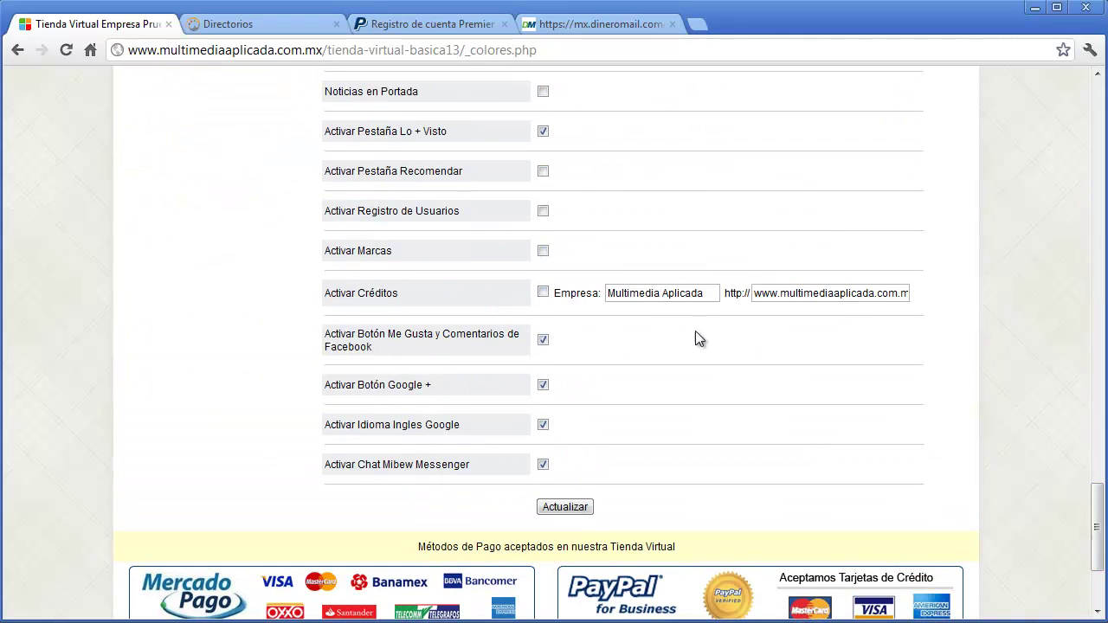
drag(1096, 528, 1077, 586)
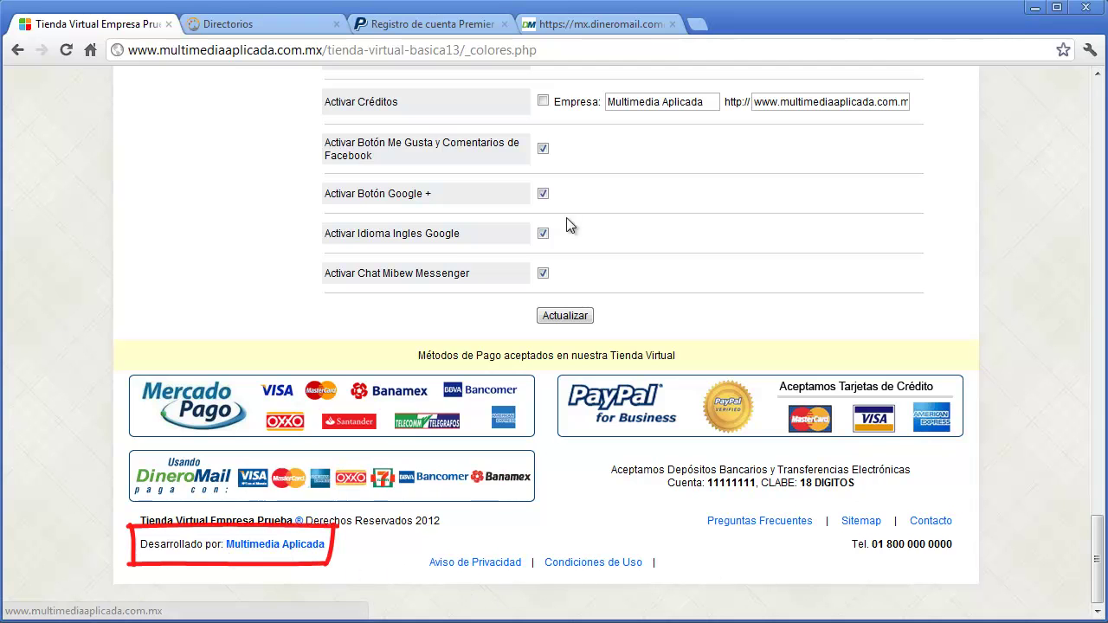
drag(707, 102, 598, 102)
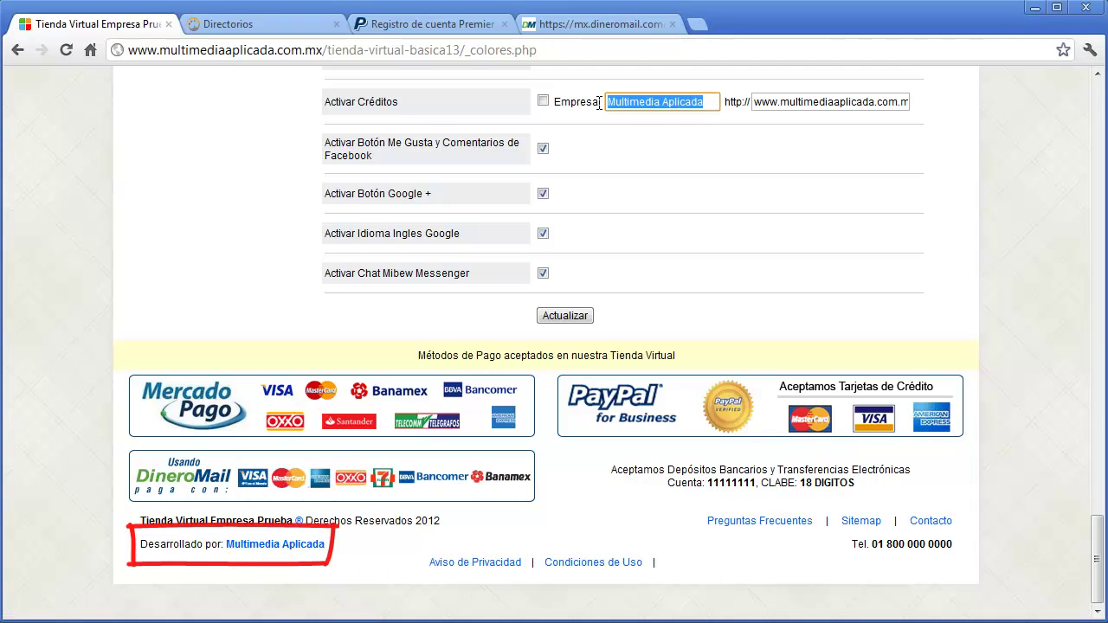
text(Su empresa)
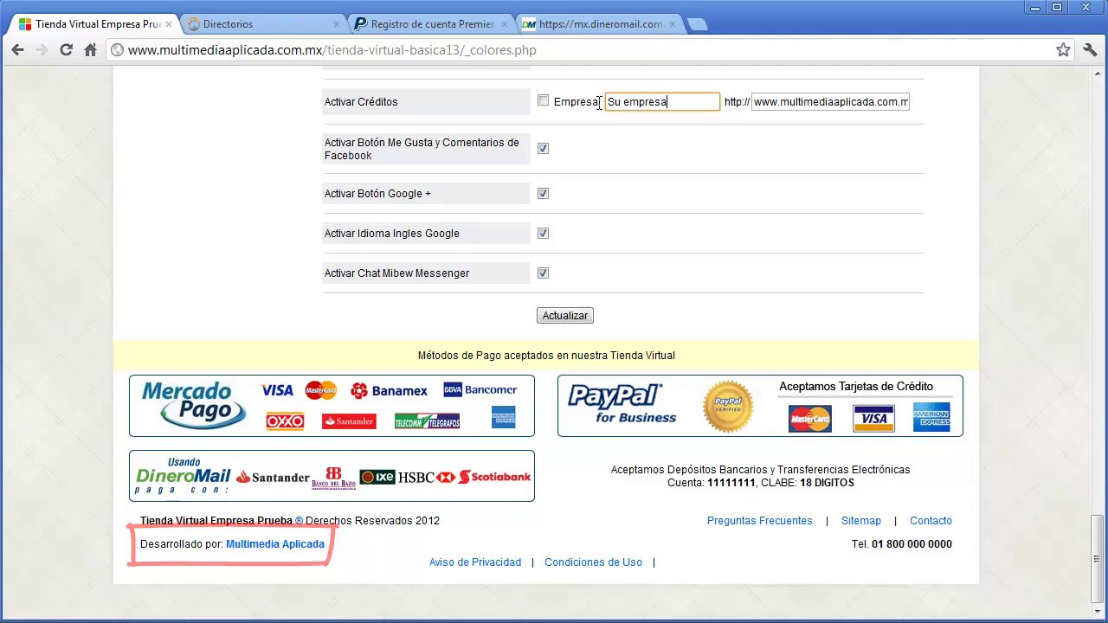
key(Tab)
click(784, 102)
drag(784, 105, 996, 97)
text(suempr)
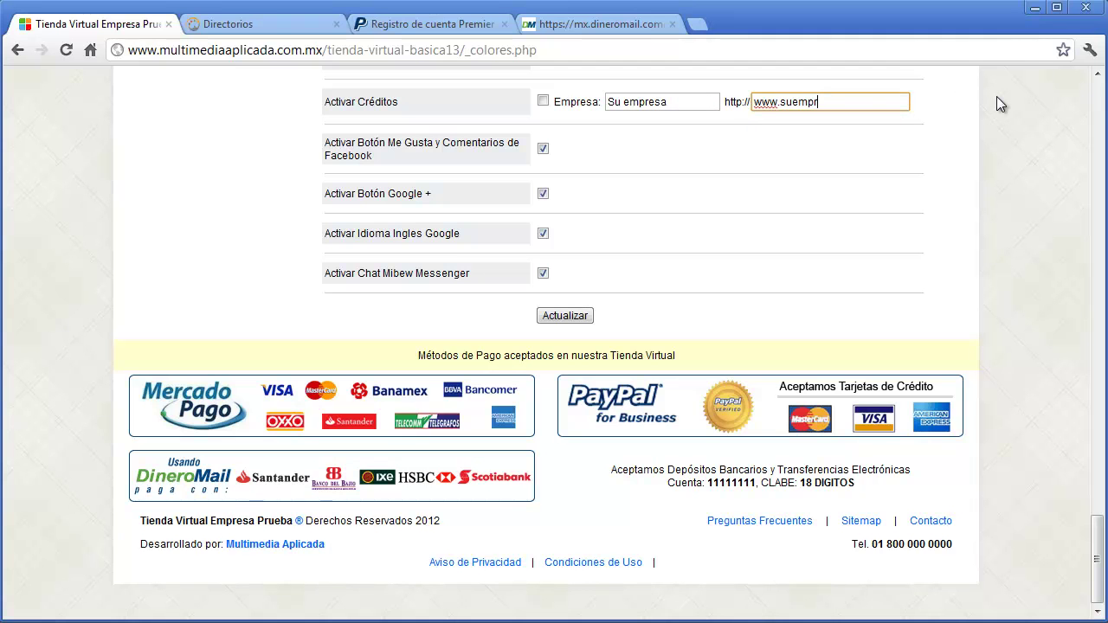
text(esa.com)
click(543, 148)
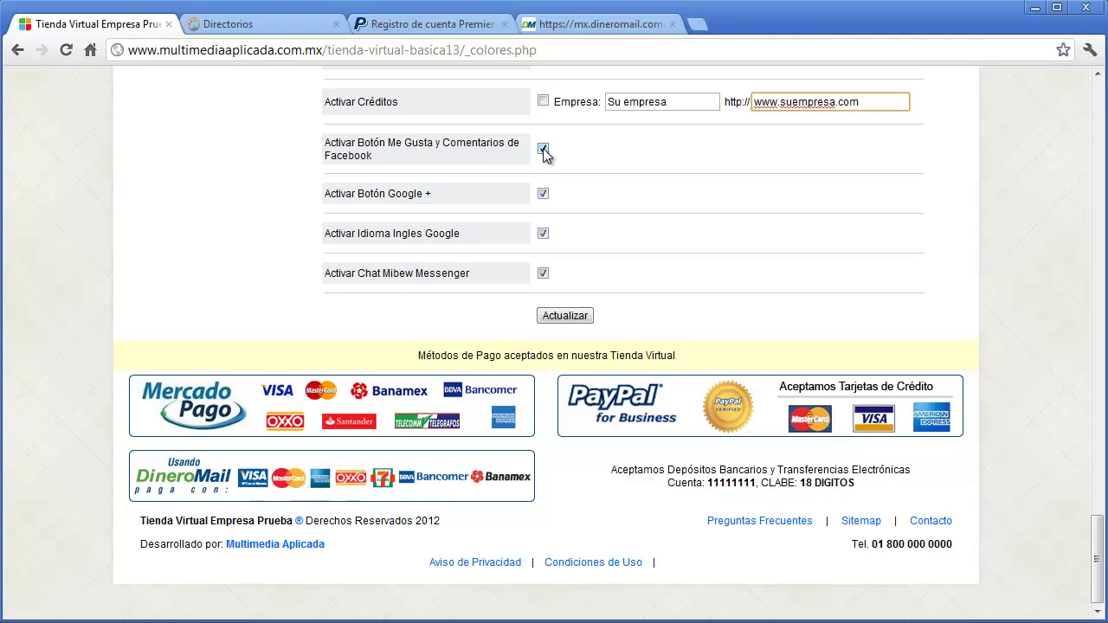
scroll(628, 251, up, 1)
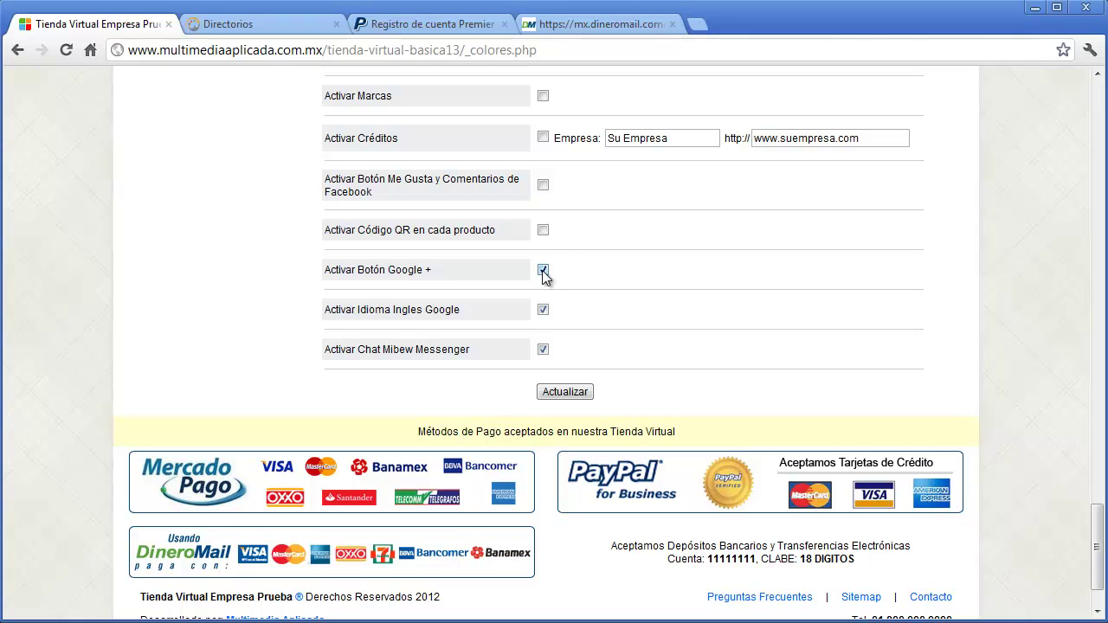
- Enable the per-product QR code, keep Google +, English and Mibew chat on, and save the settings
click(542, 230)
click(542, 270)
mouse_move(1099, 545)
mouse_down()
mouse_move(1095, 238)
mouse_move(1094, 541)
mouse_up()
click(542, 326)
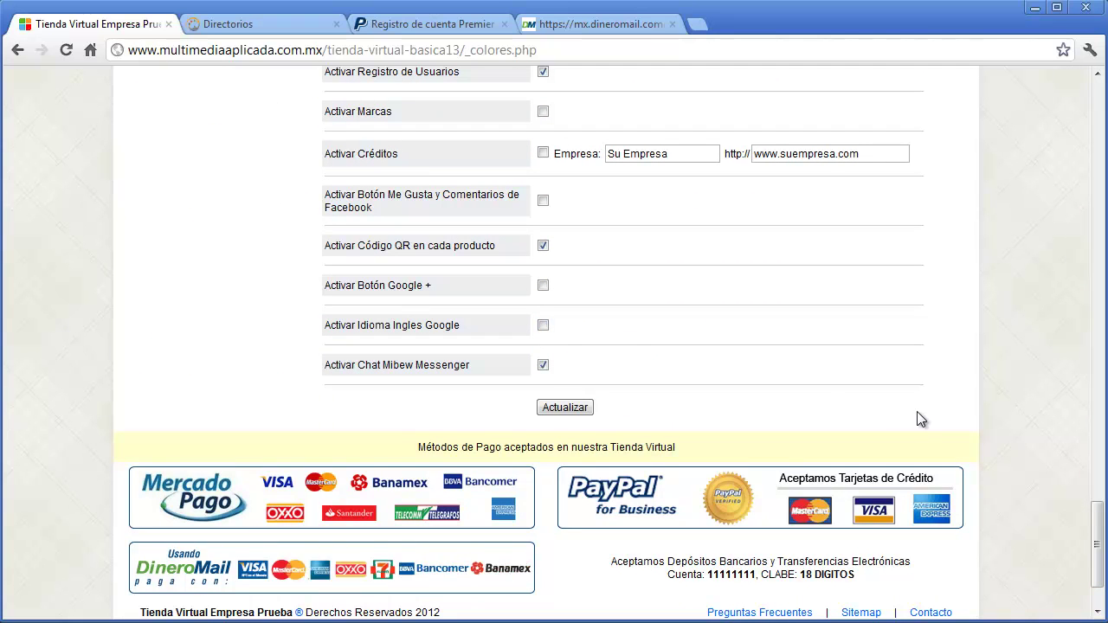
click(544, 366)
click(543, 365)
click(542, 326)
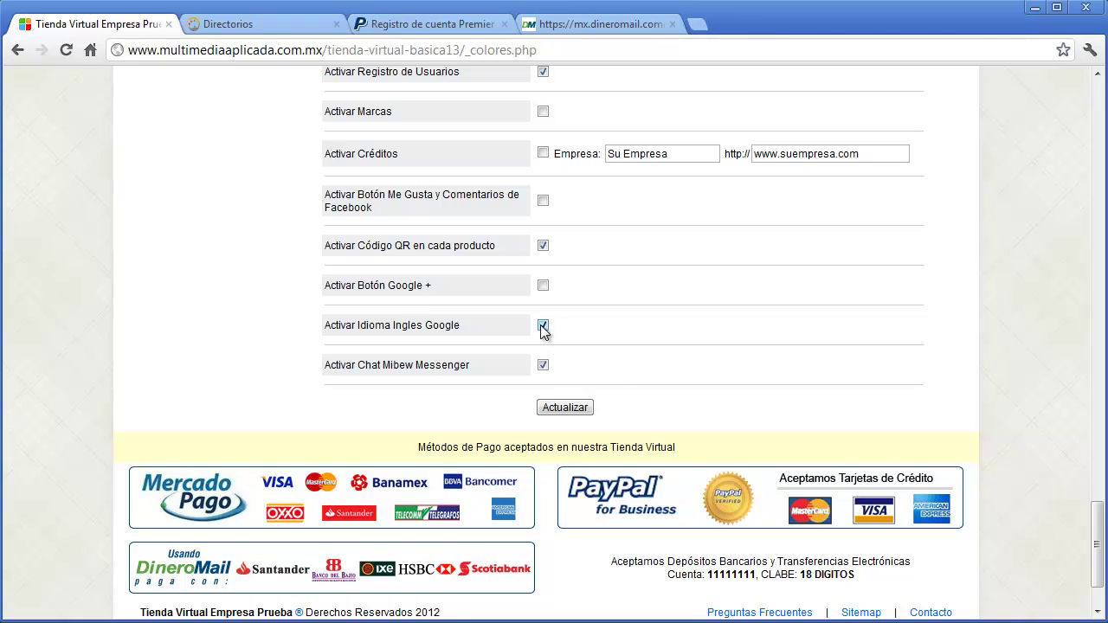
click(543, 287)
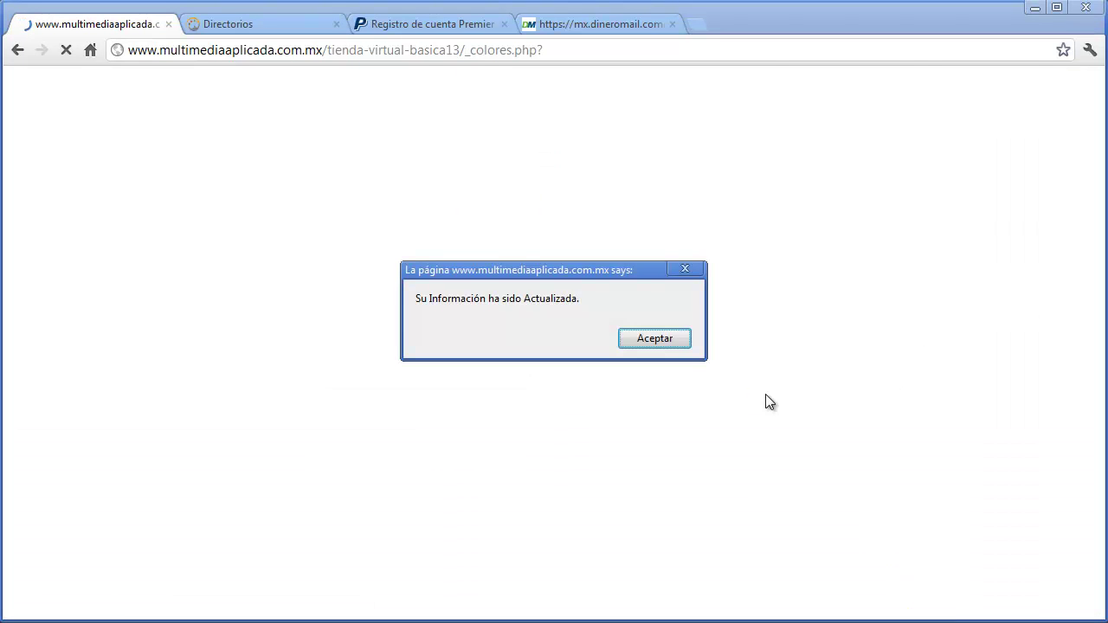
key(Return)
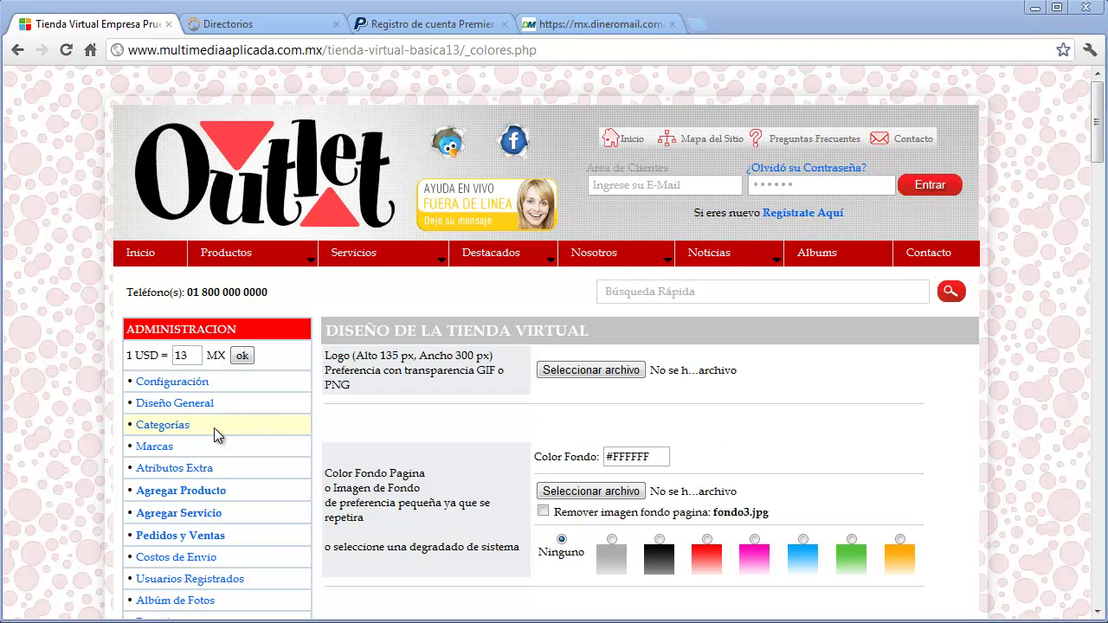
- Add 'Chamarras Piel Hombre' as a top-level category with no parent
click(162, 425)
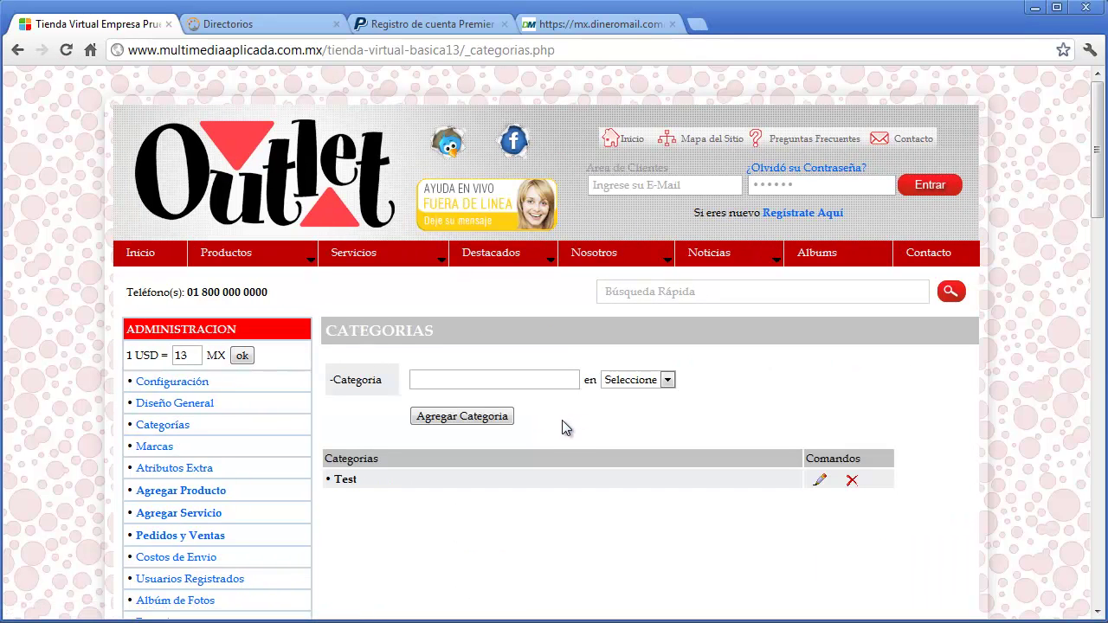
click(554, 382)
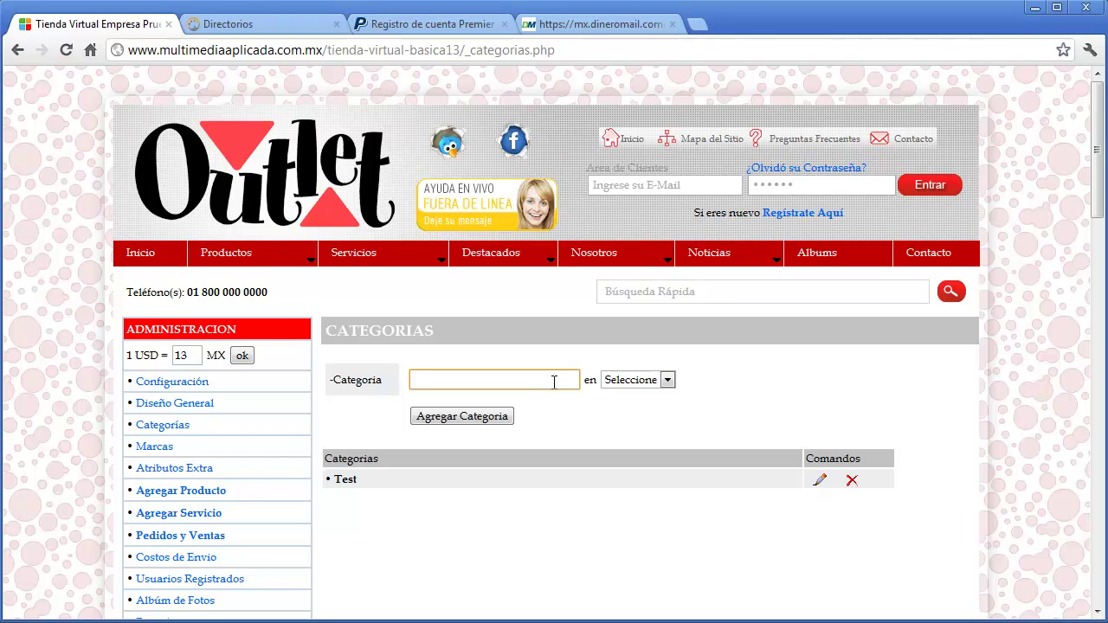
text(Chamarras)
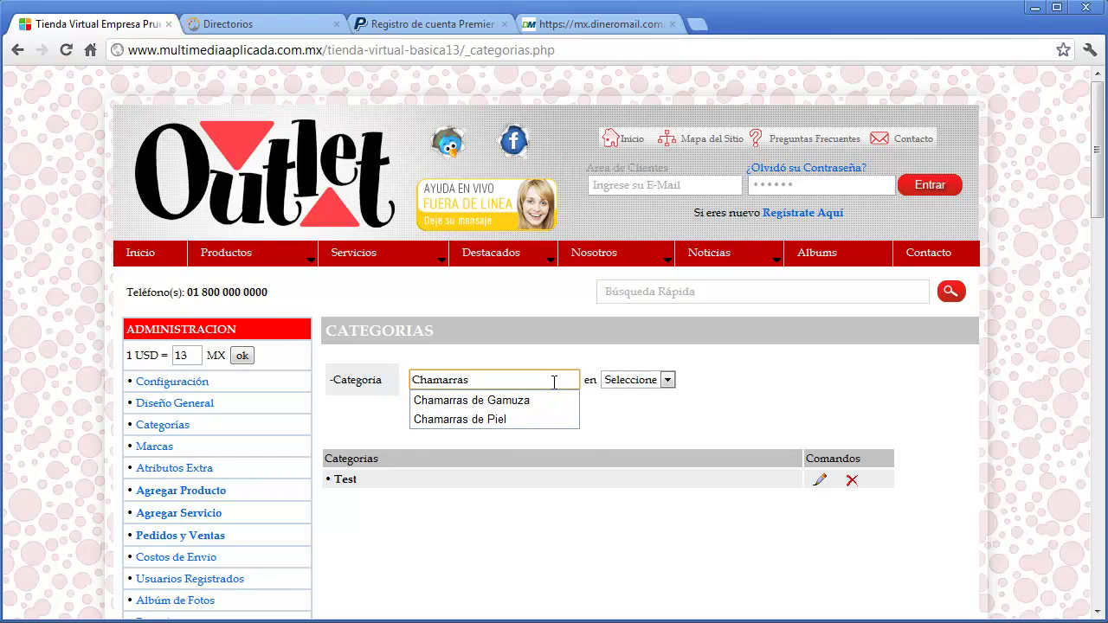
text( Piel Ho)
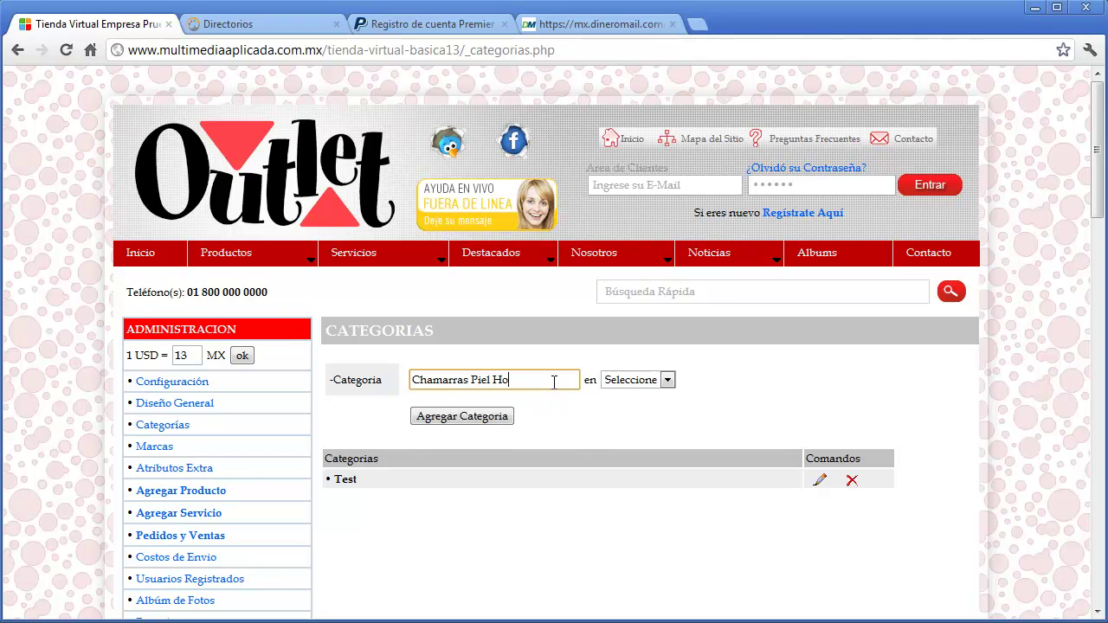
text(mbre)
click(652, 386)
click(606, 384)
click(476, 418)
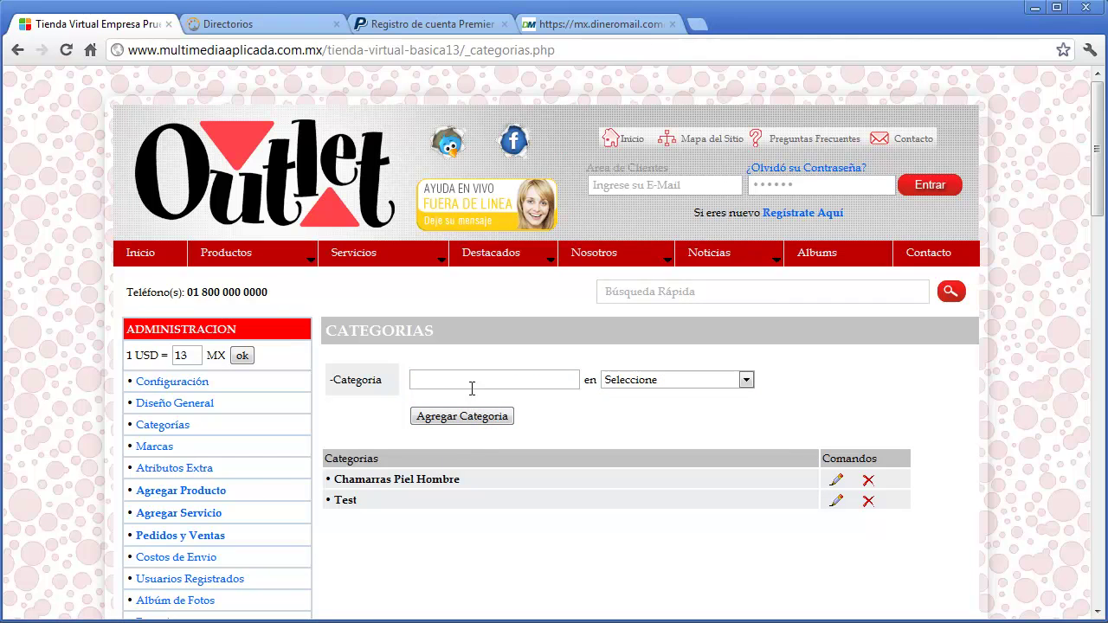
click(473, 384)
click(648, 383)
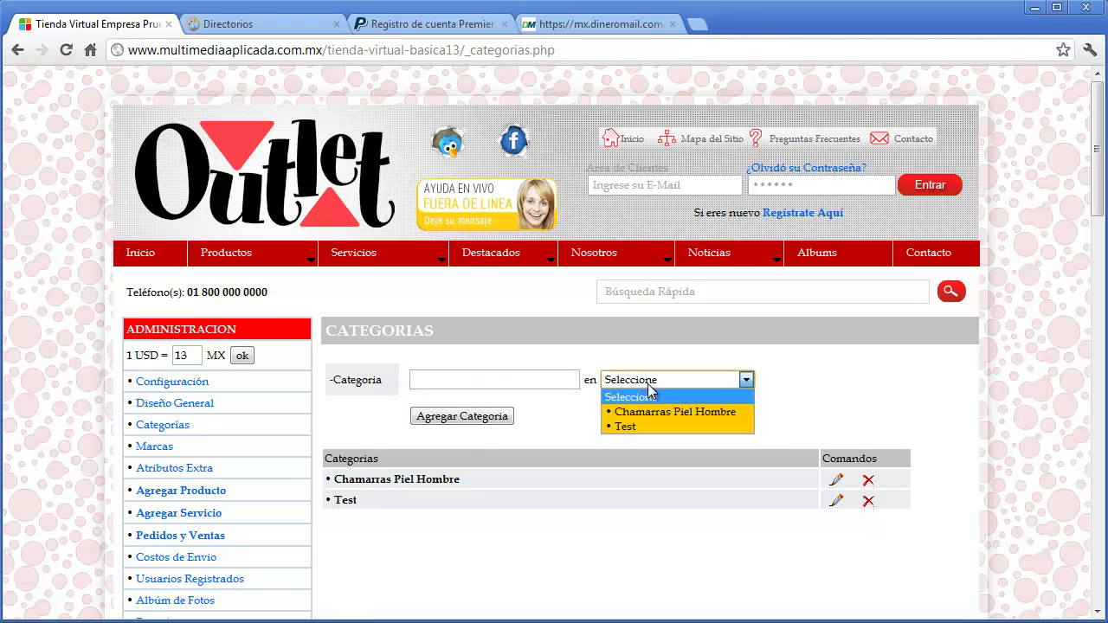
click(643, 404)
click(524, 382)
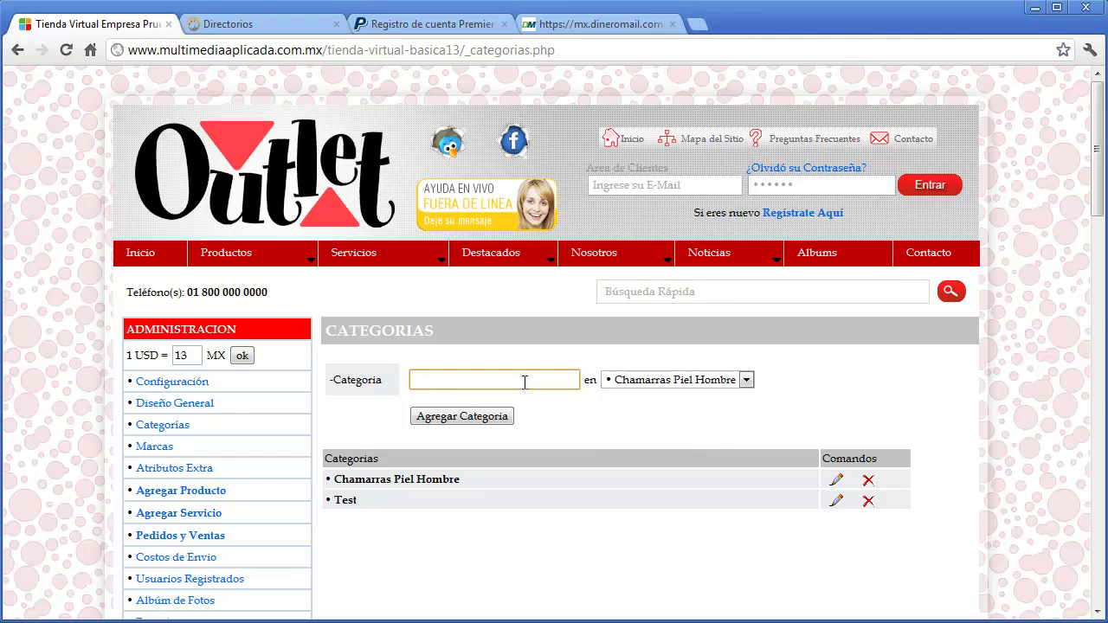
text(Ch)
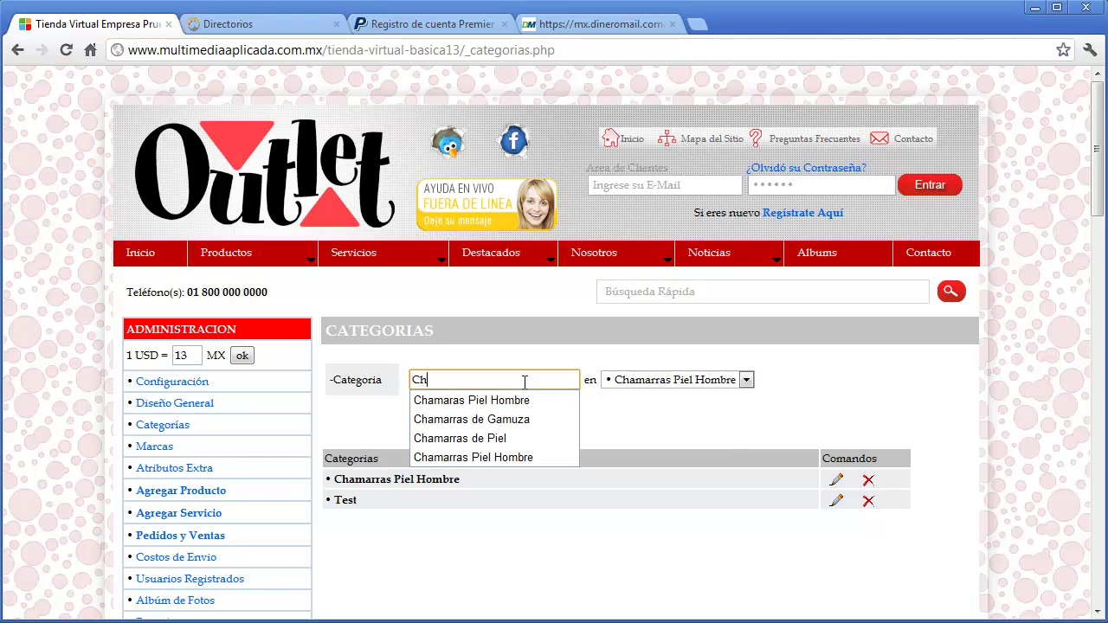
text(amarras de Gamuza)
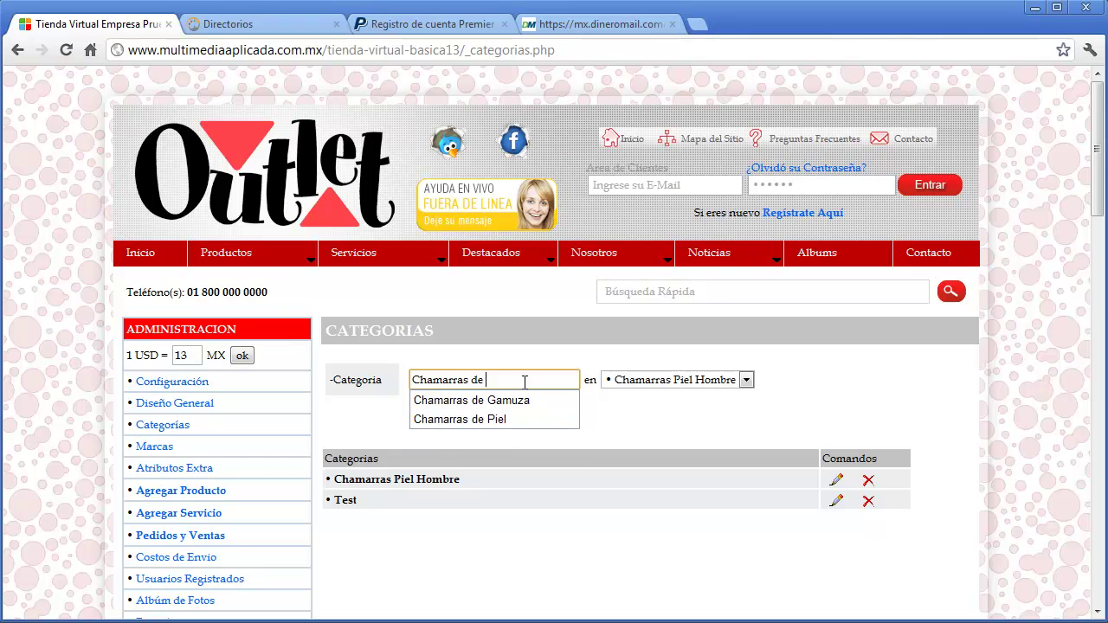
click(534, 428)
click(504, 417)
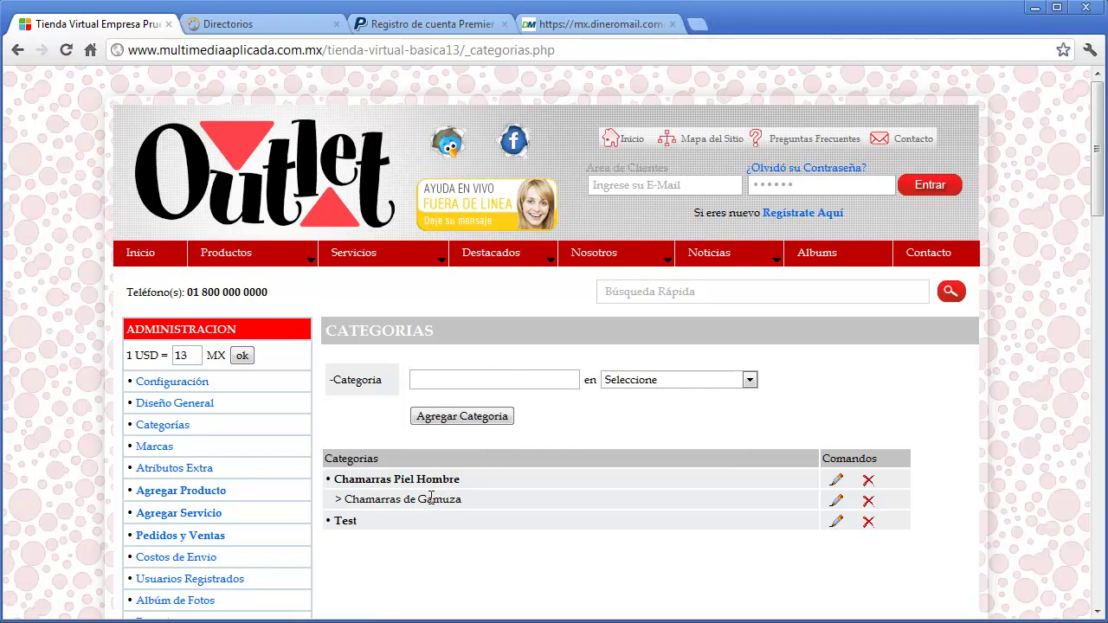
scroll(430, 497, down, 6)
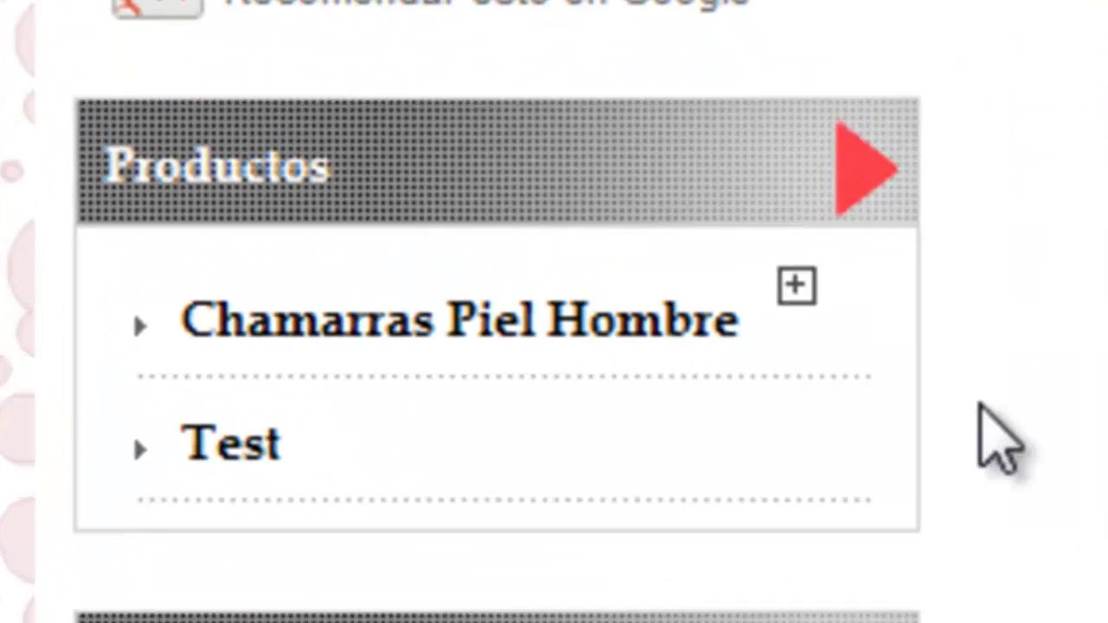
- Expand Chamarras Piel Hombre in the Productos box to see Chamarras de Gamuza, then go to Marcas
click(796, 286)
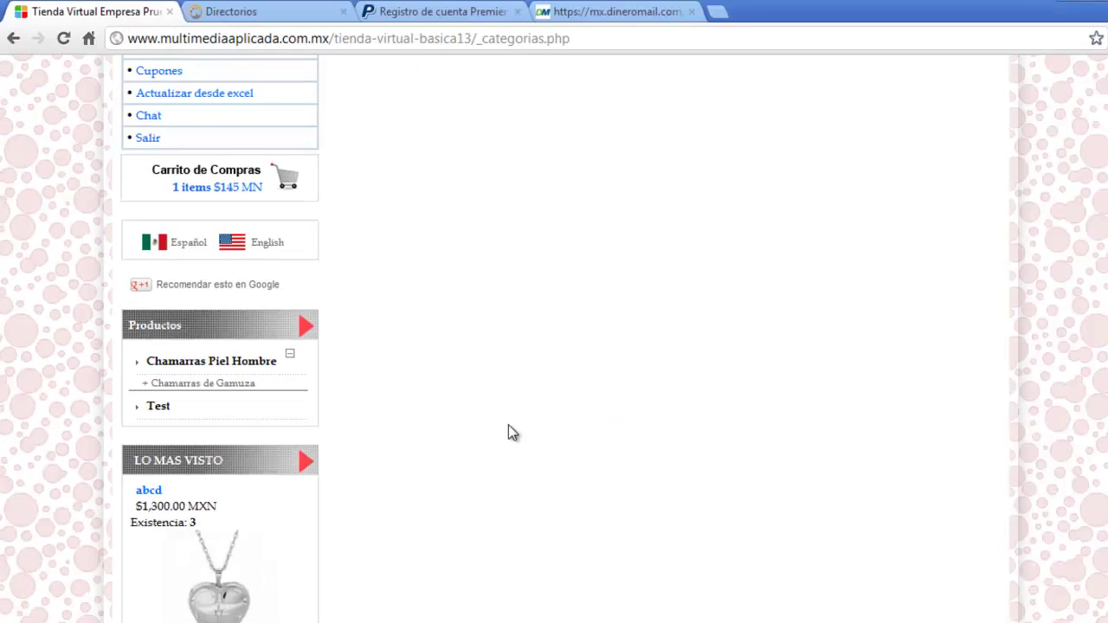
scroll(502, 423, up, 4)
scroll(495, 422, up, 4)
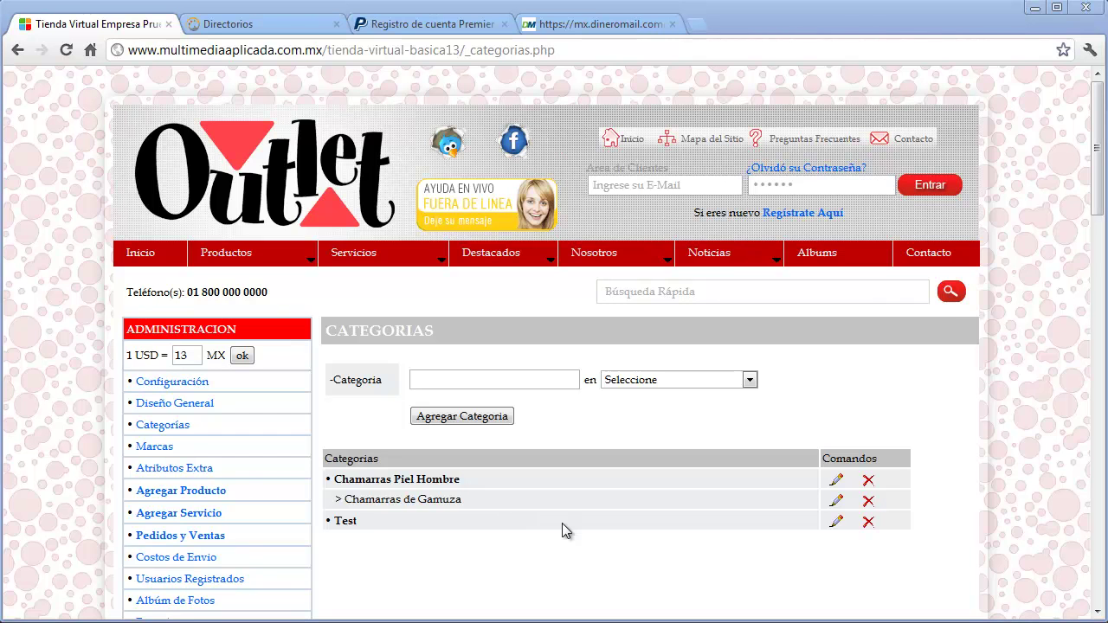
click(164, 447)
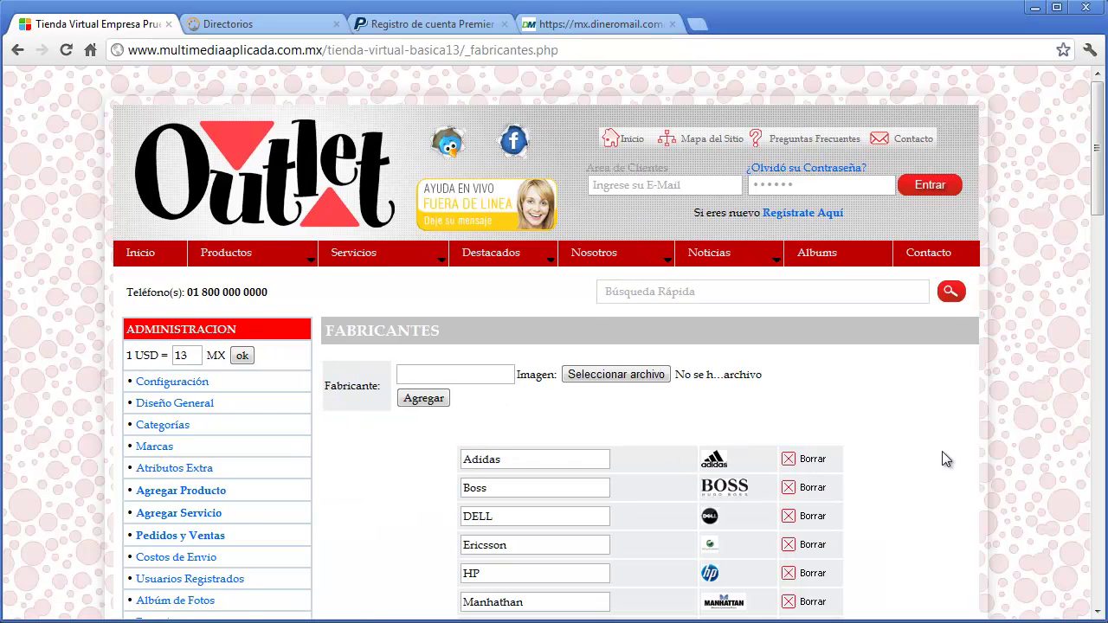
- Delete the Ericsson brand, check the brand logo strip on the home page, then return to Marcas
scroll(942, 452, down, 3)
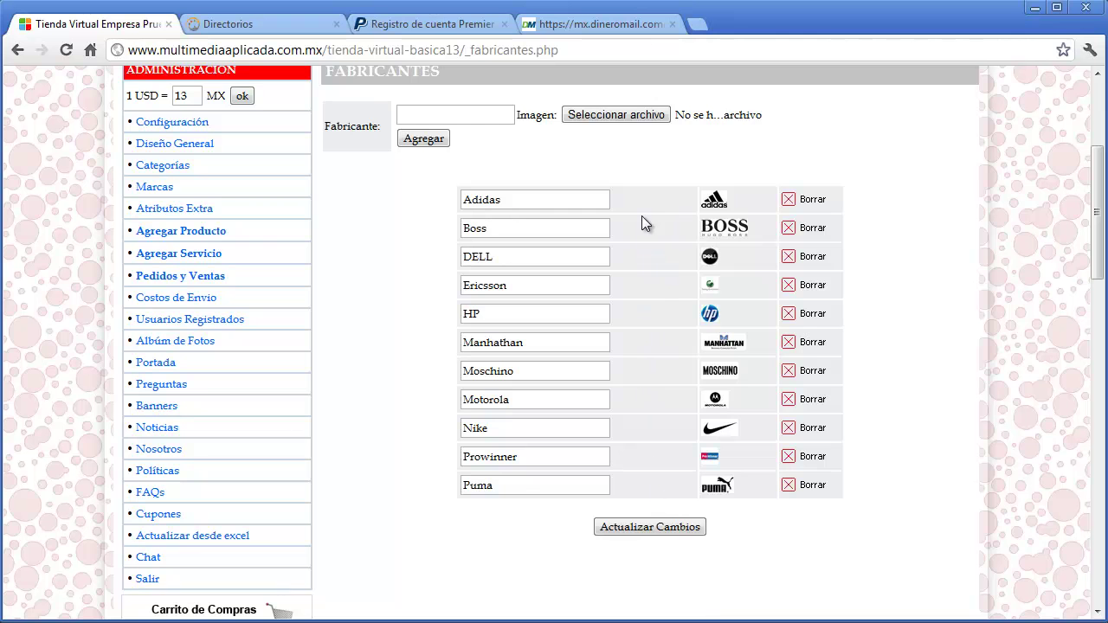
scroll(643, 249, up, 3)
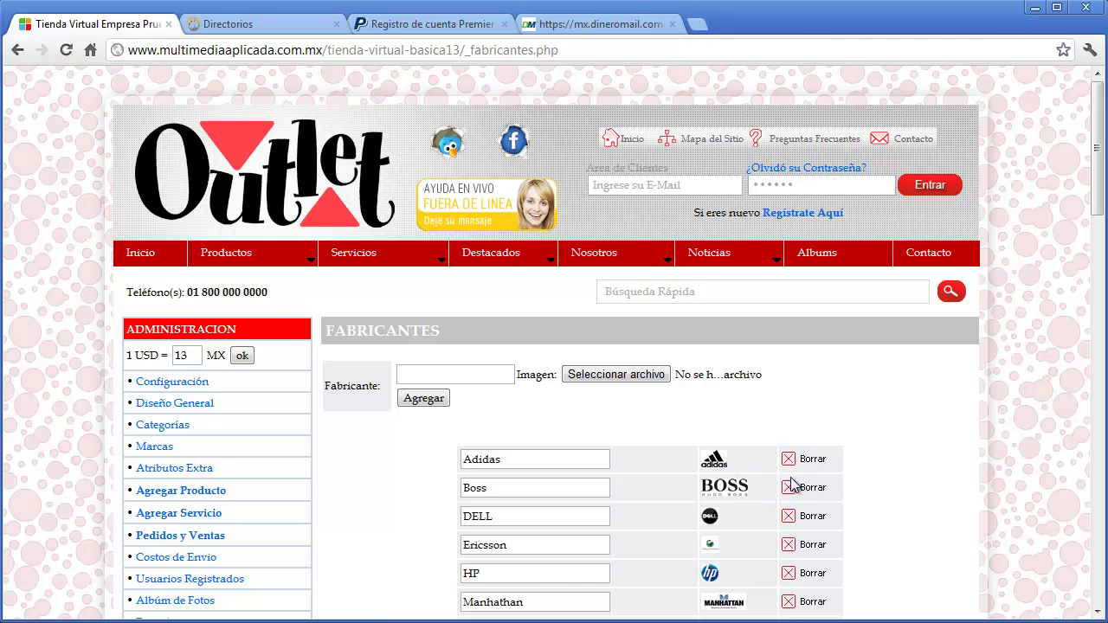
click(789, 545)
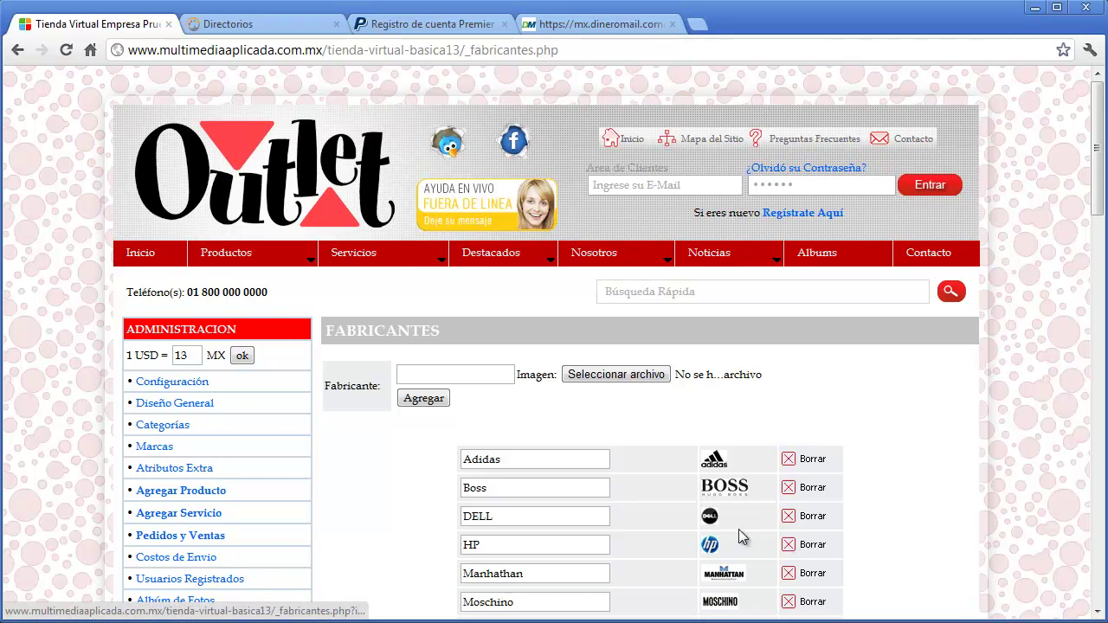
click(302, 201)
mouse_move(1097, 142)
mouse_down()
mouse_move(1096, 251)
mouse_move(1096, 223)
mouse_up()
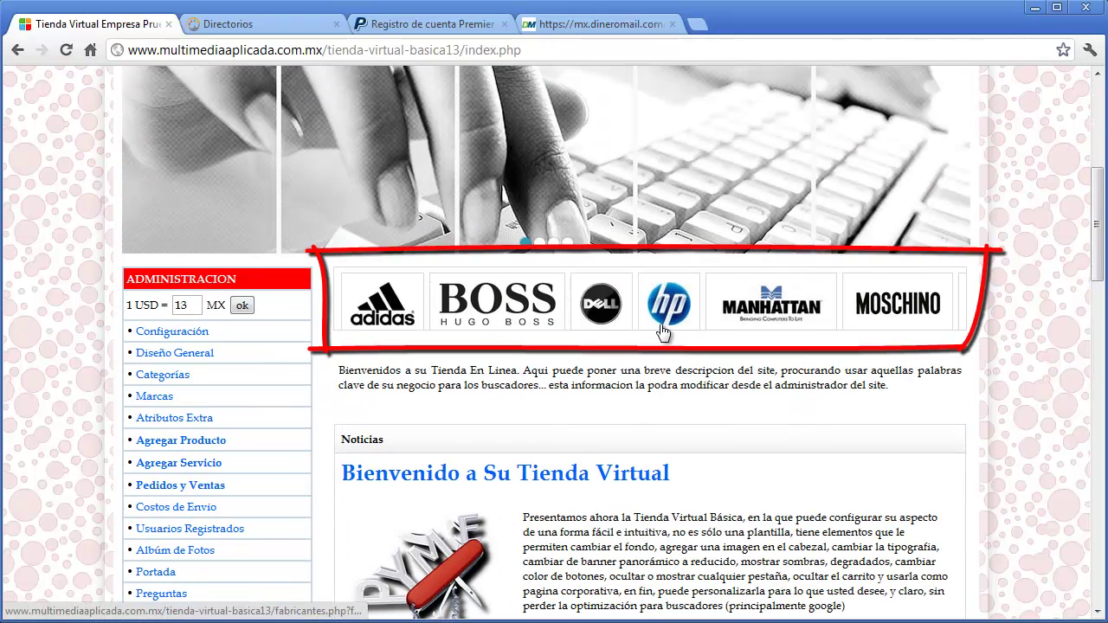
click(211, 396)
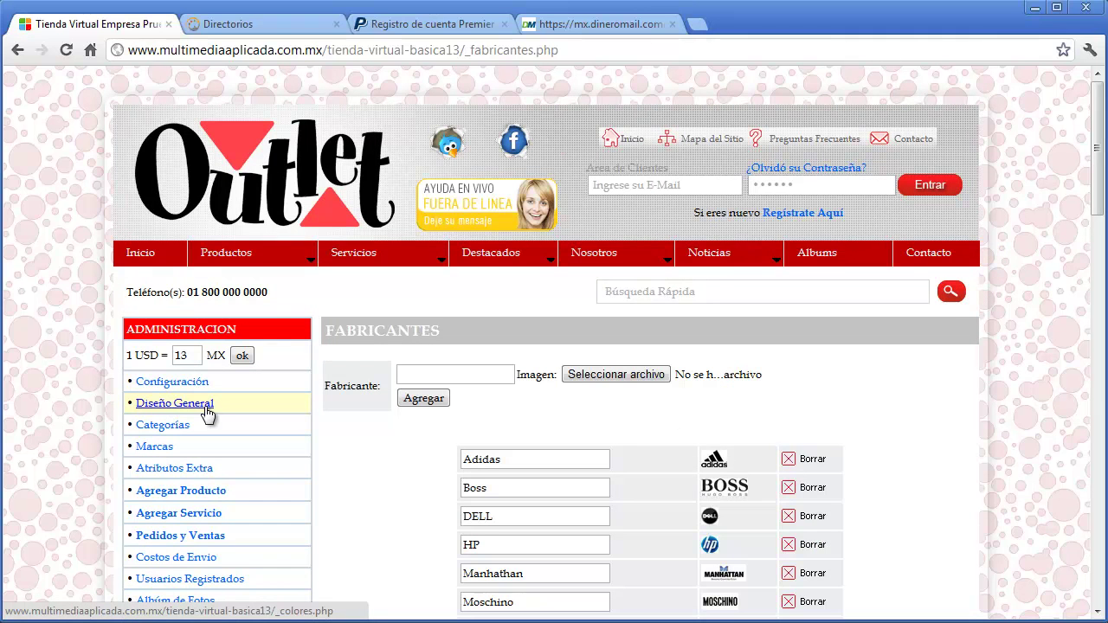
- Attach marca2.jpg as Moschino's logo, add the brand, then go to the Atributos Extra variants page
click(608, 378)
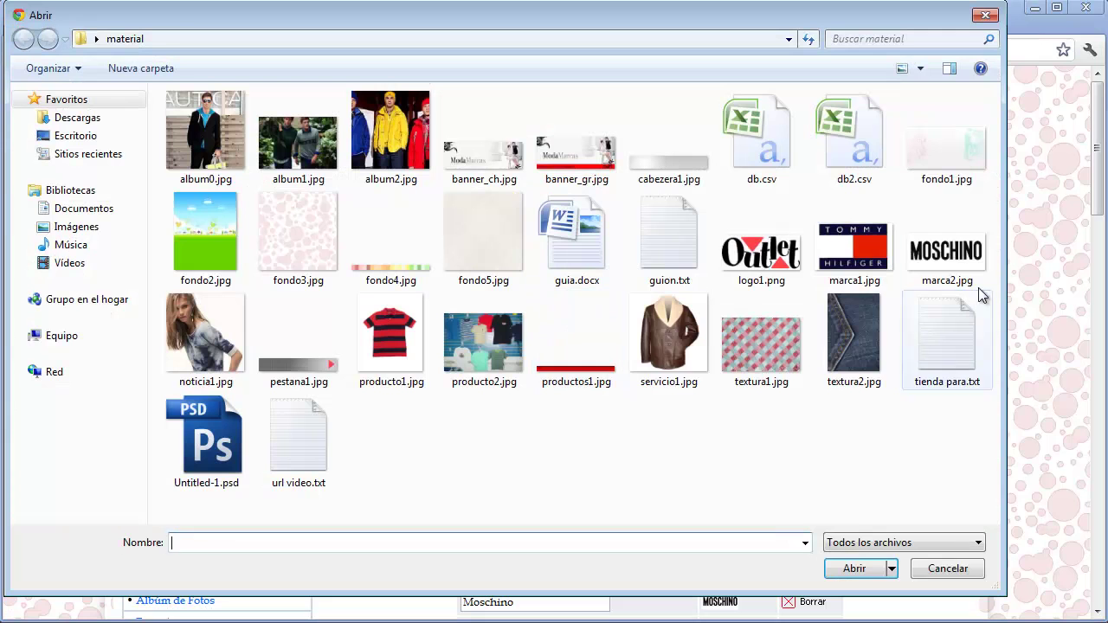
right_click(958, 258)
click(744, 622)
drag(1038, 272, 687, 193)
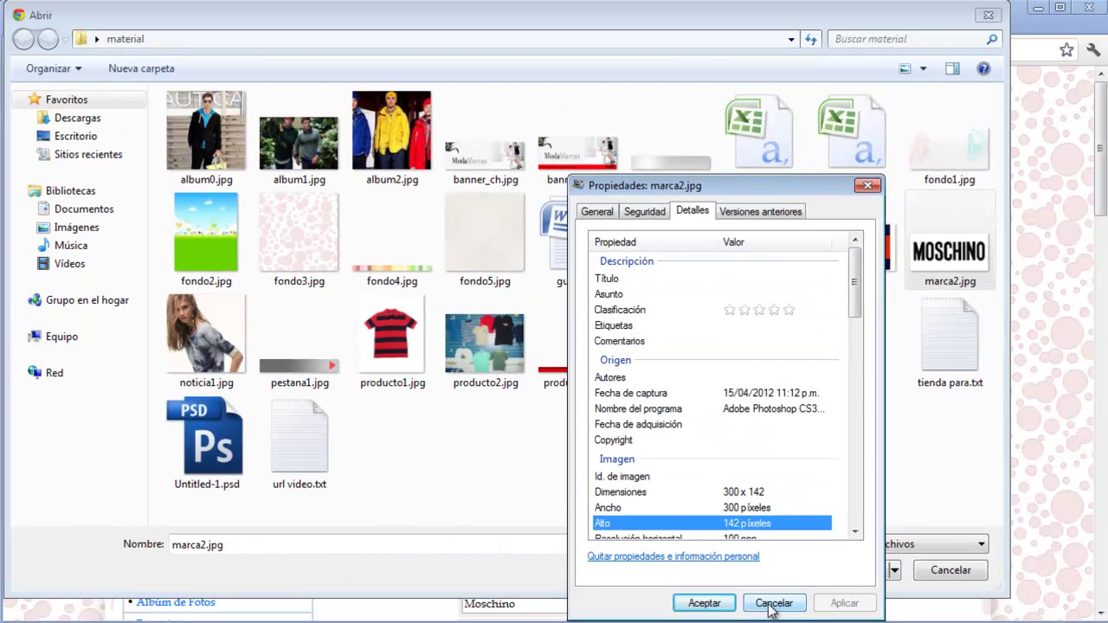
click(774, 601)
double_click(949, 256)
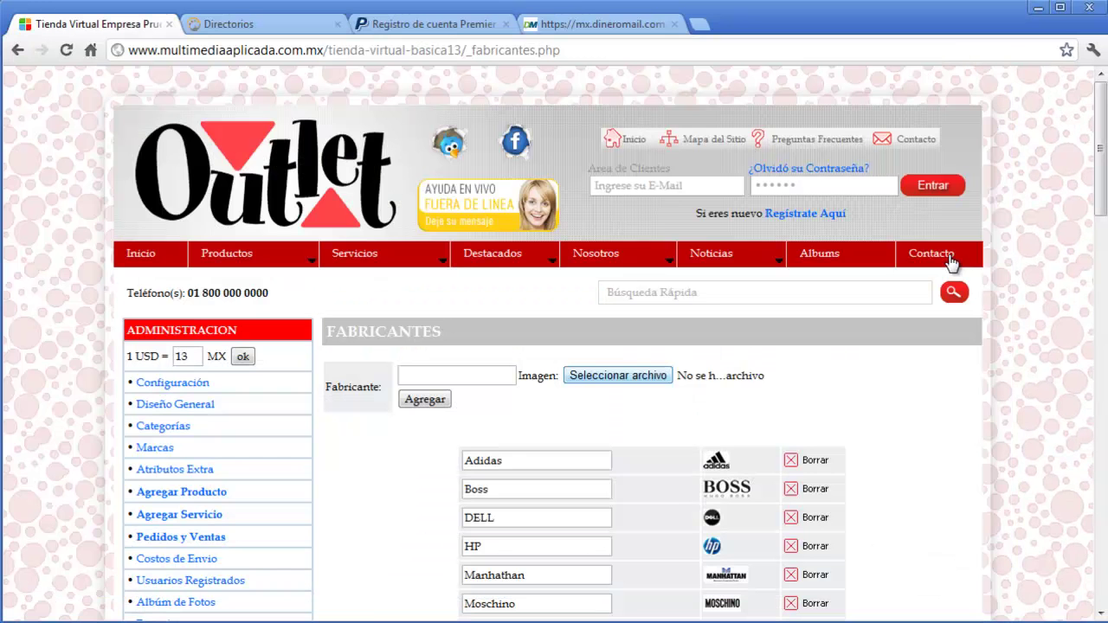
click(426, 400)
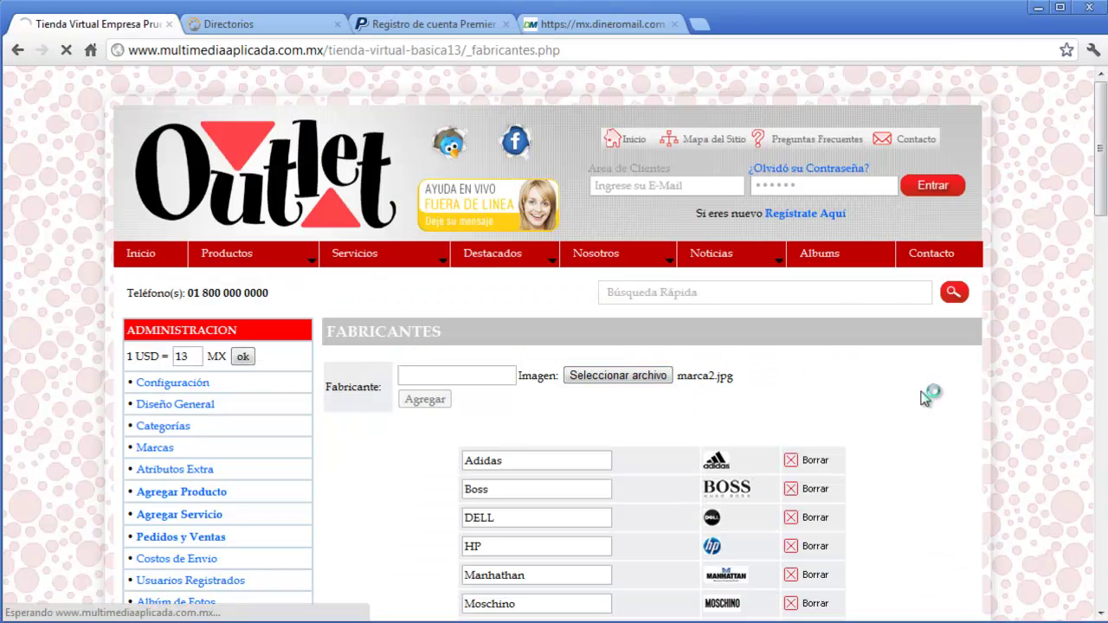
scroll(923, 395, down, 2)
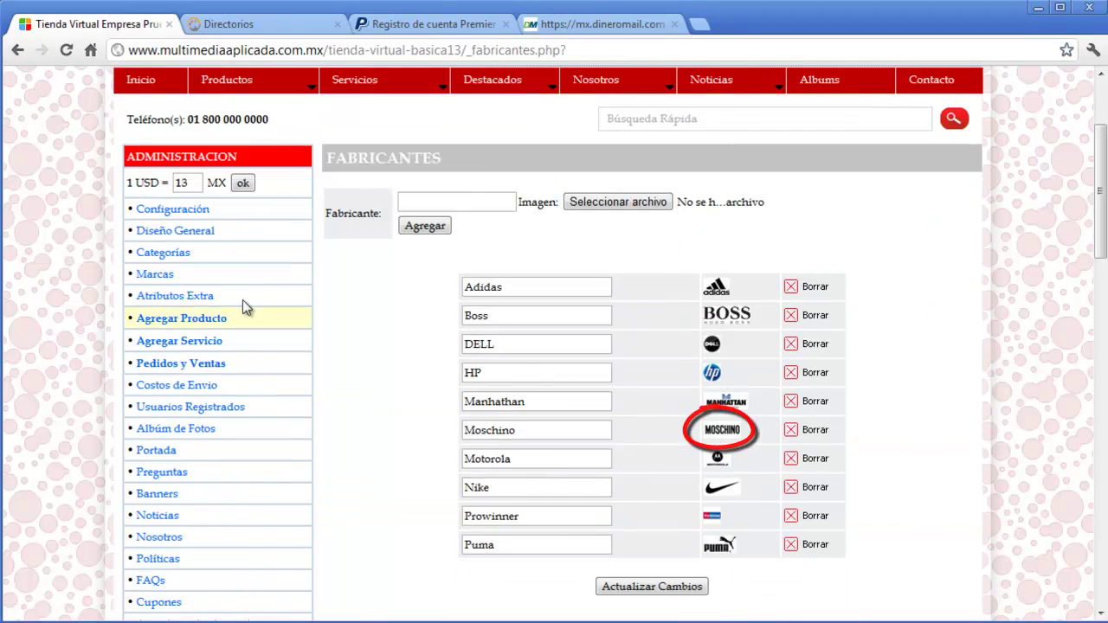
click(182, 296)
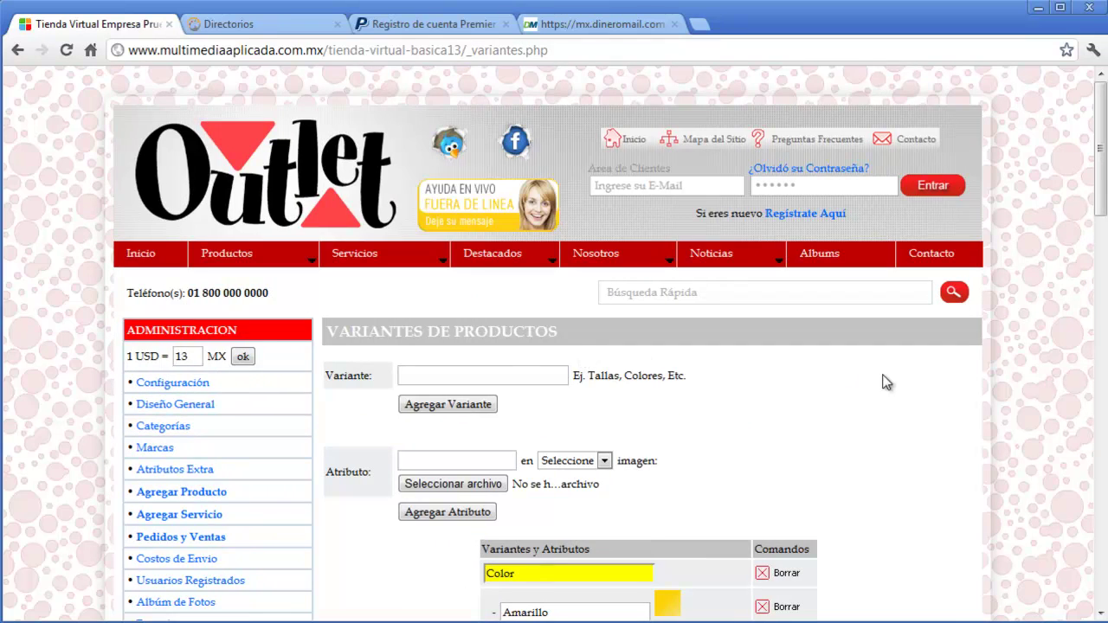
scroll(924, 398, down, 3)
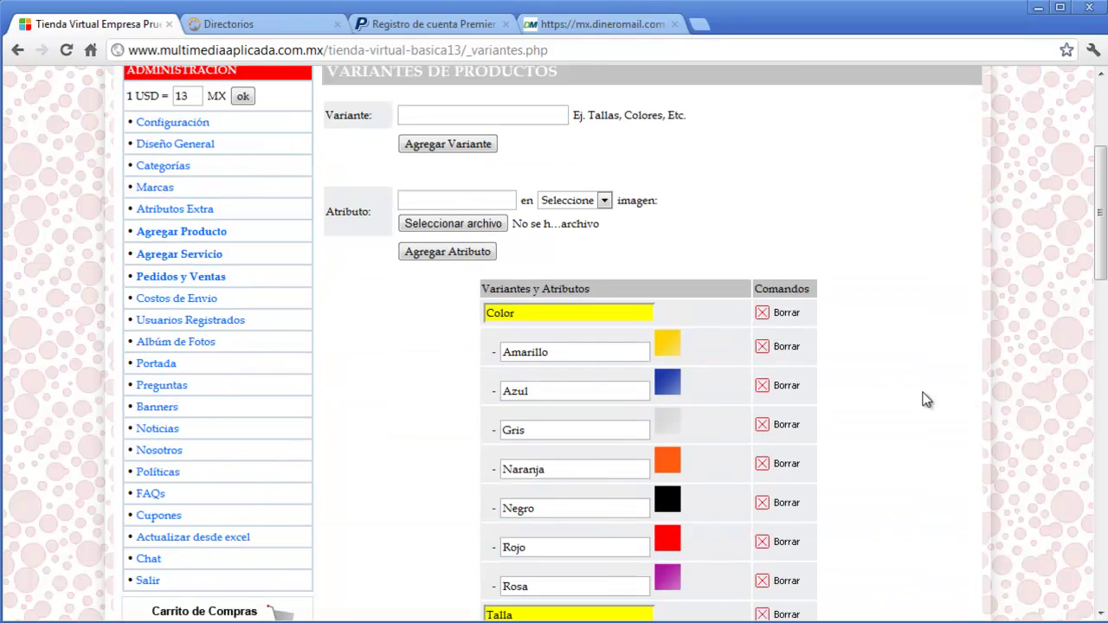
drag(568, 313, 474, 316)
click(519, 313)
scroll(520, 313, down, 1)
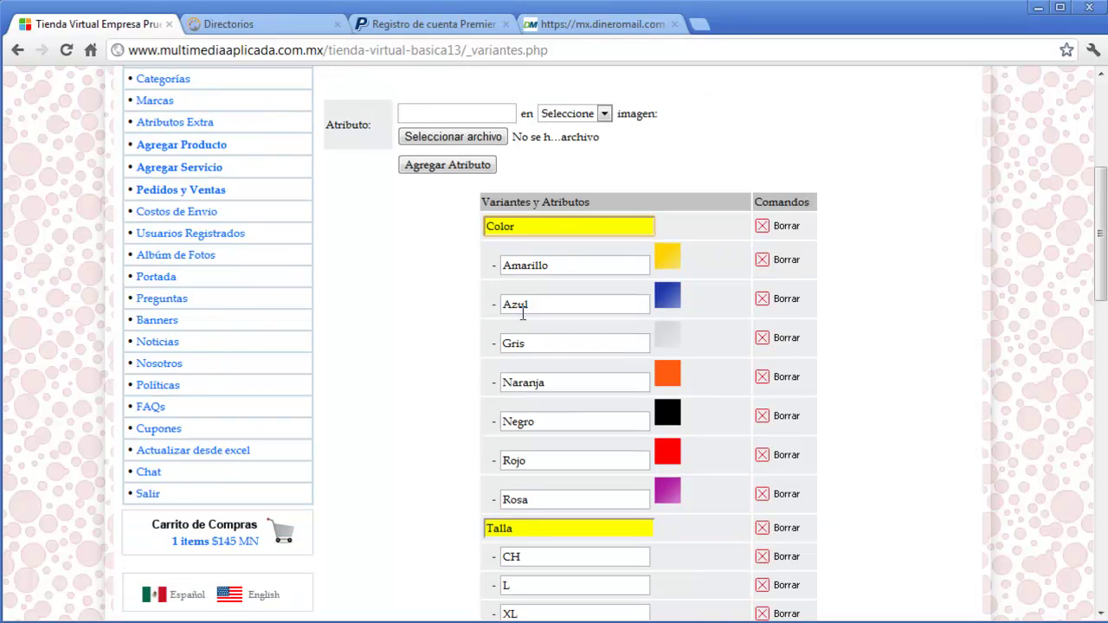
drag(520, 527, 462, 527)
click(460, 530)
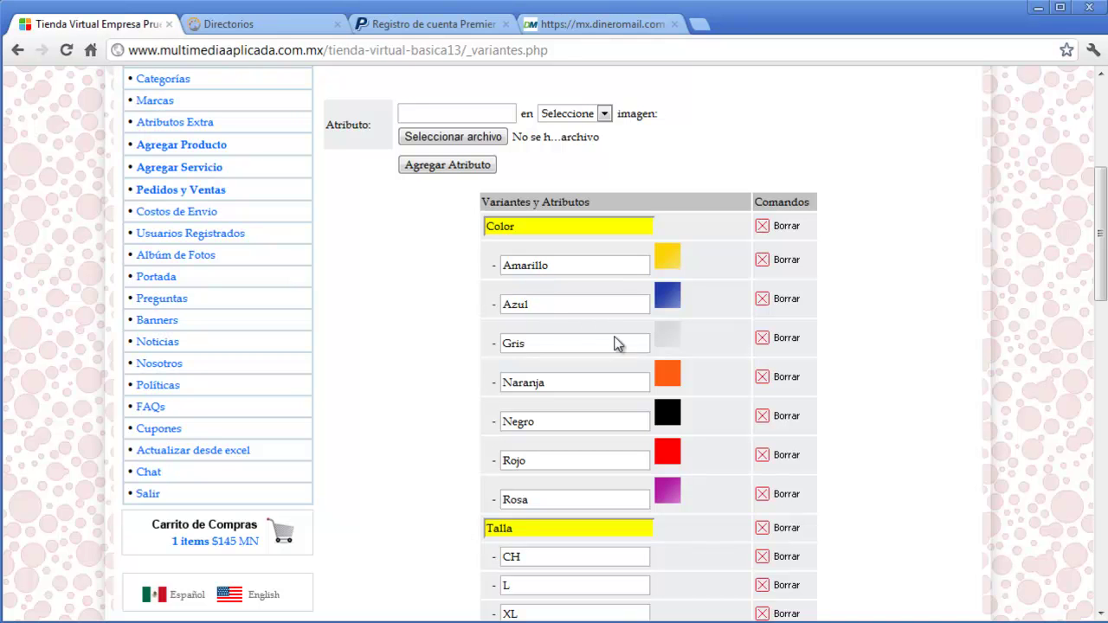
scroll(675, 386, down, 1)
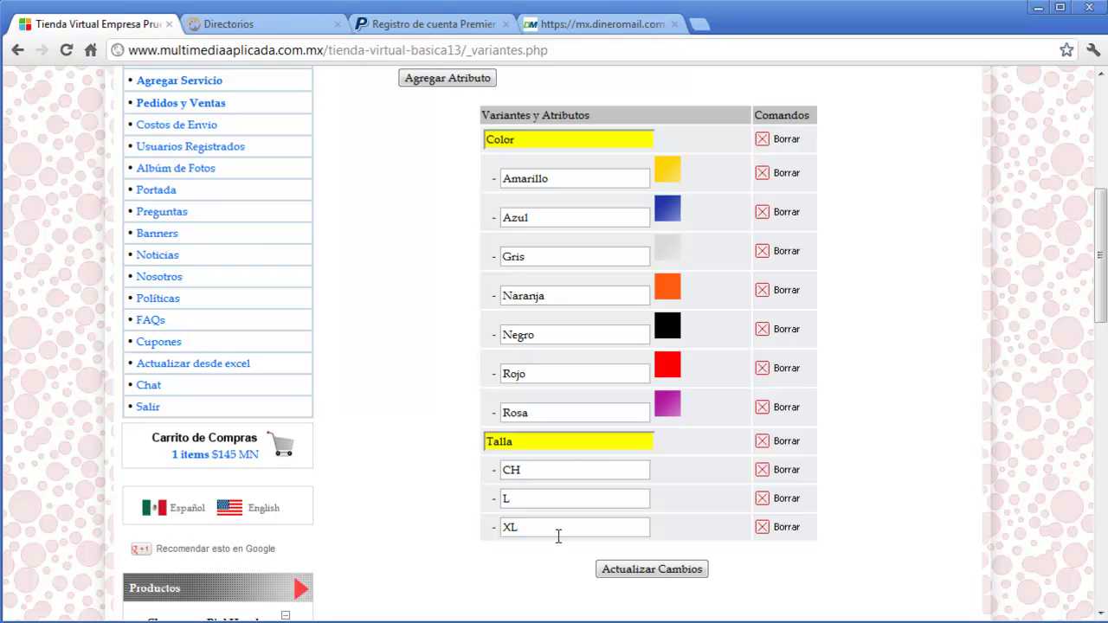
scroll(418, 385, up, 3)
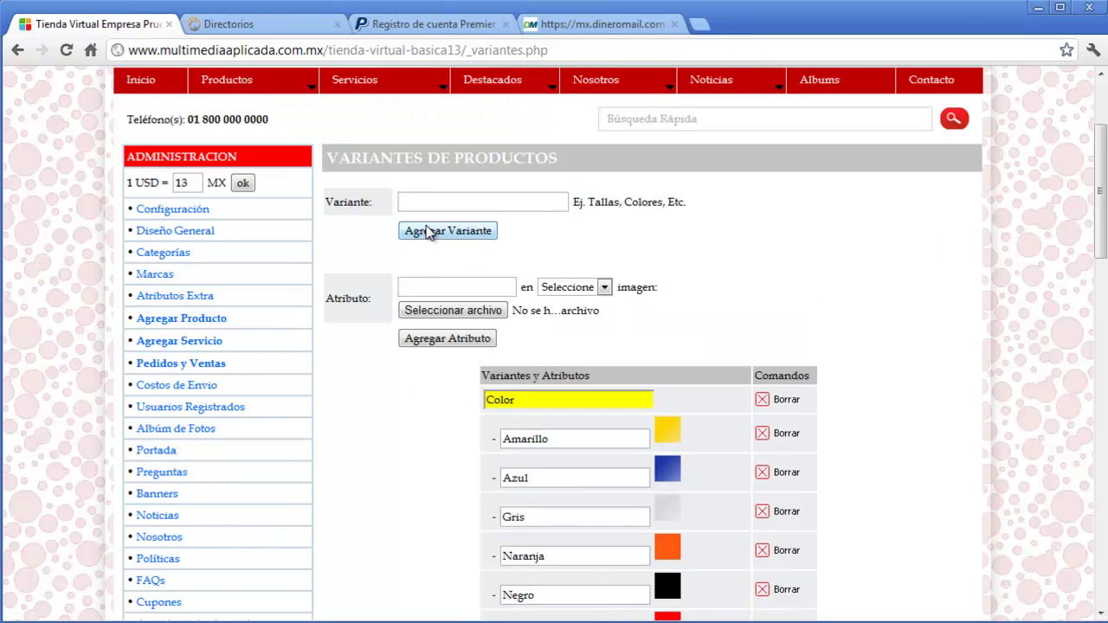
- Add a new variant named Medida
click(459, 204)
text(Medida)
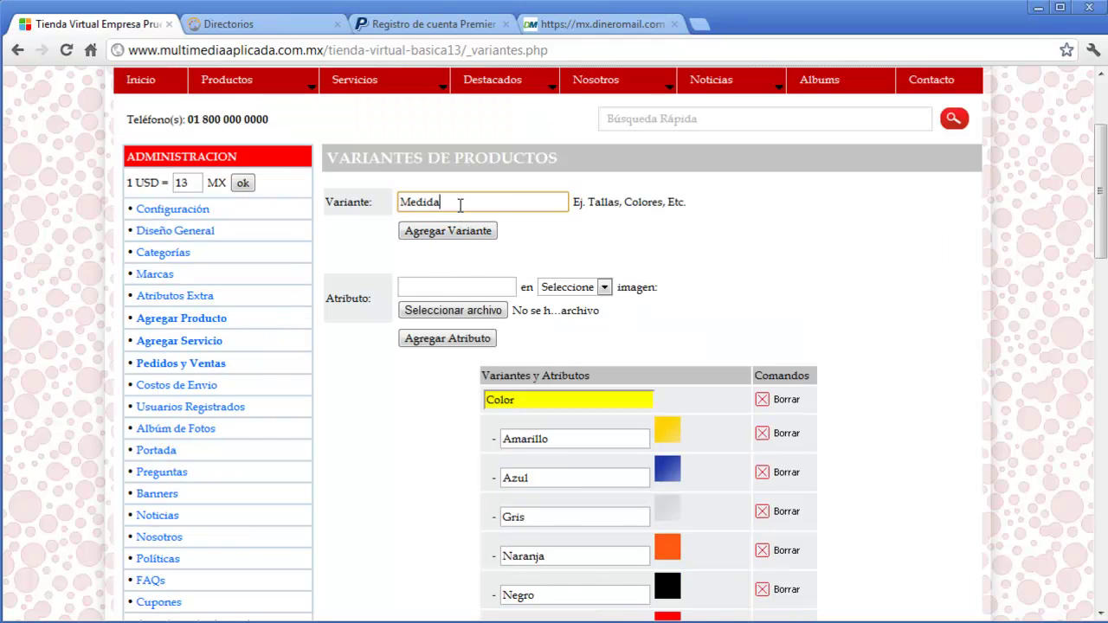
click(457, 223)
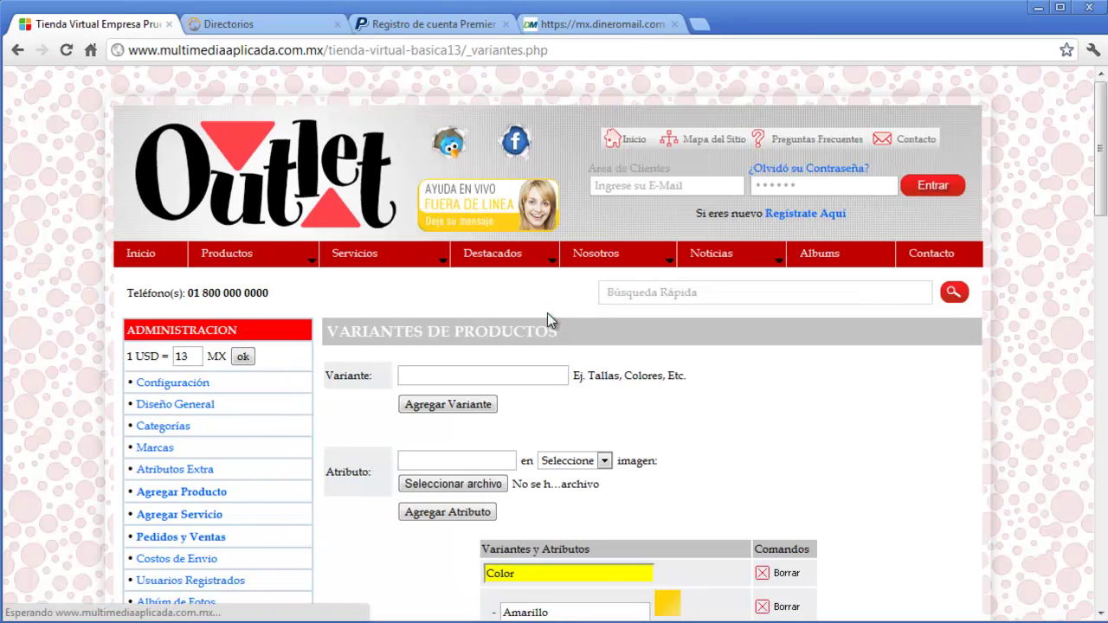
scroll(547, 312, down, 6)
scroll(542, 354, up, 5)
- Add the attribute '15 p' under the Medida variant
click(467, 371)
text(15 p)
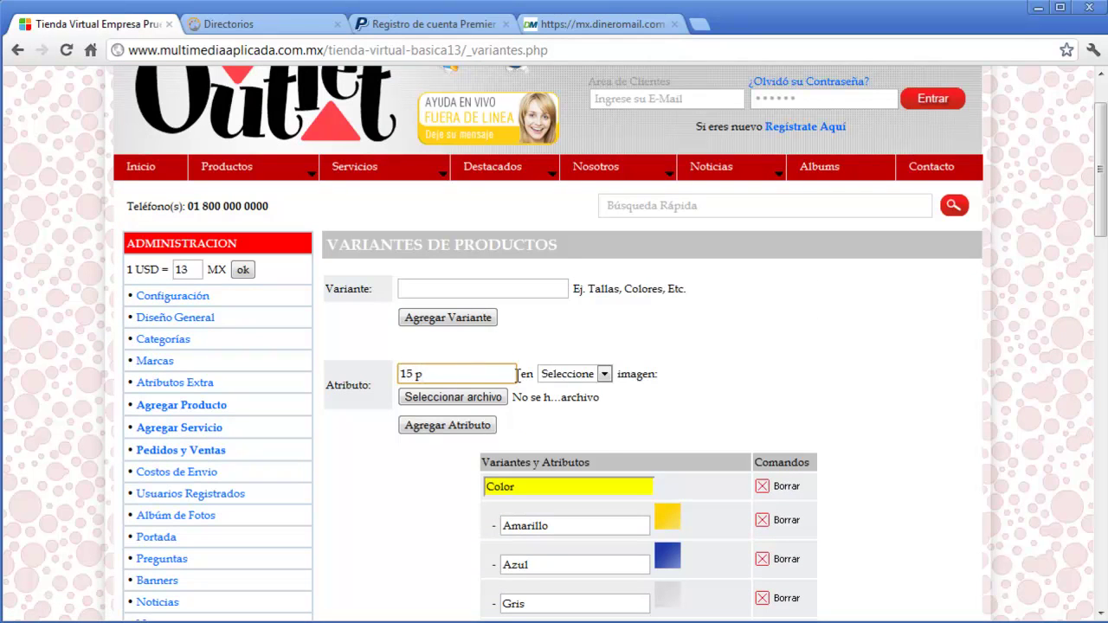
click(587, 381)
click(583, 420)
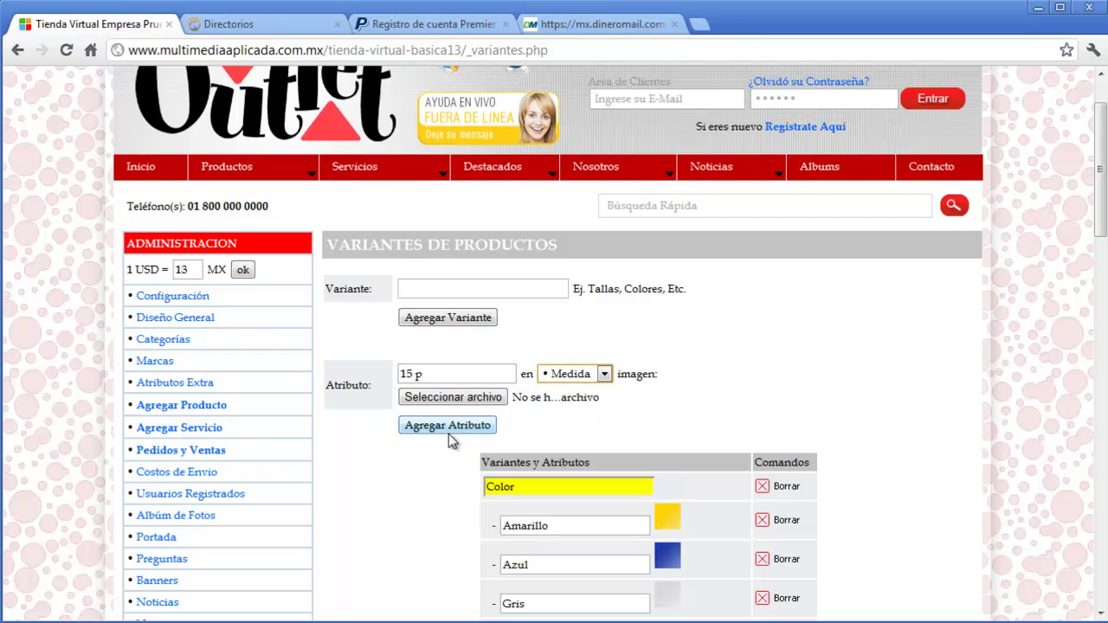
click(446, 428)
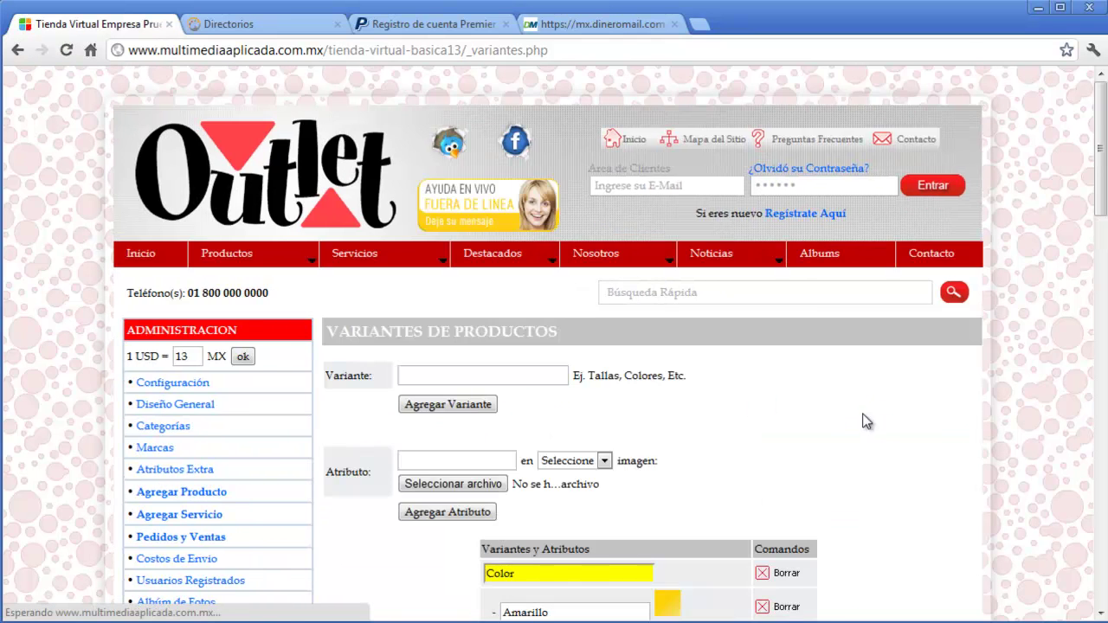
scroll(870, 420, down, 6)
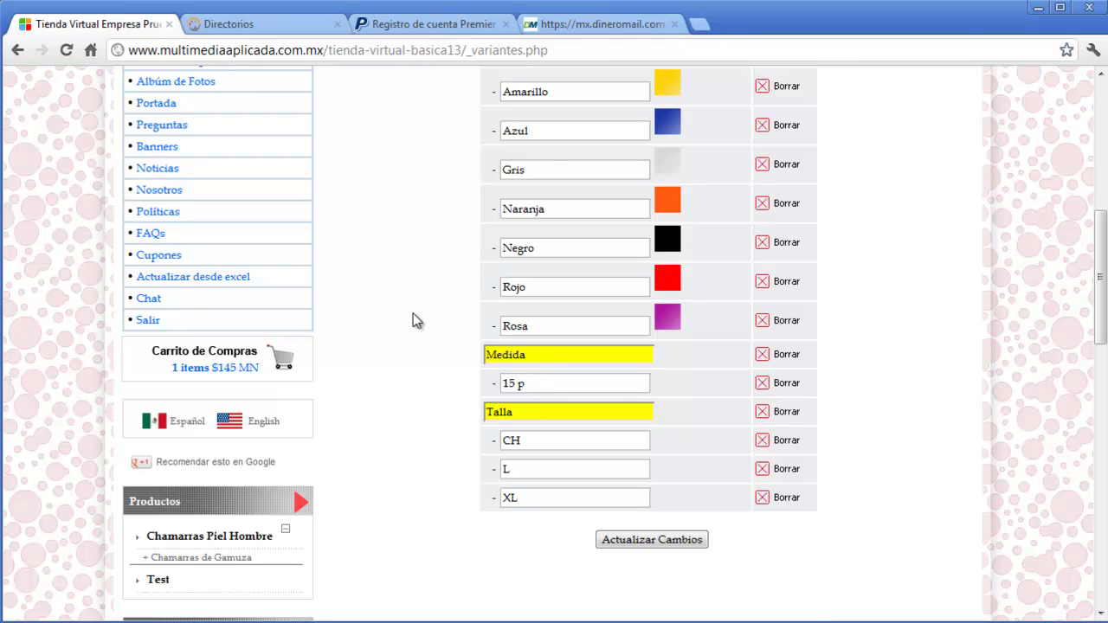
scroll(416, 315, up, 6)
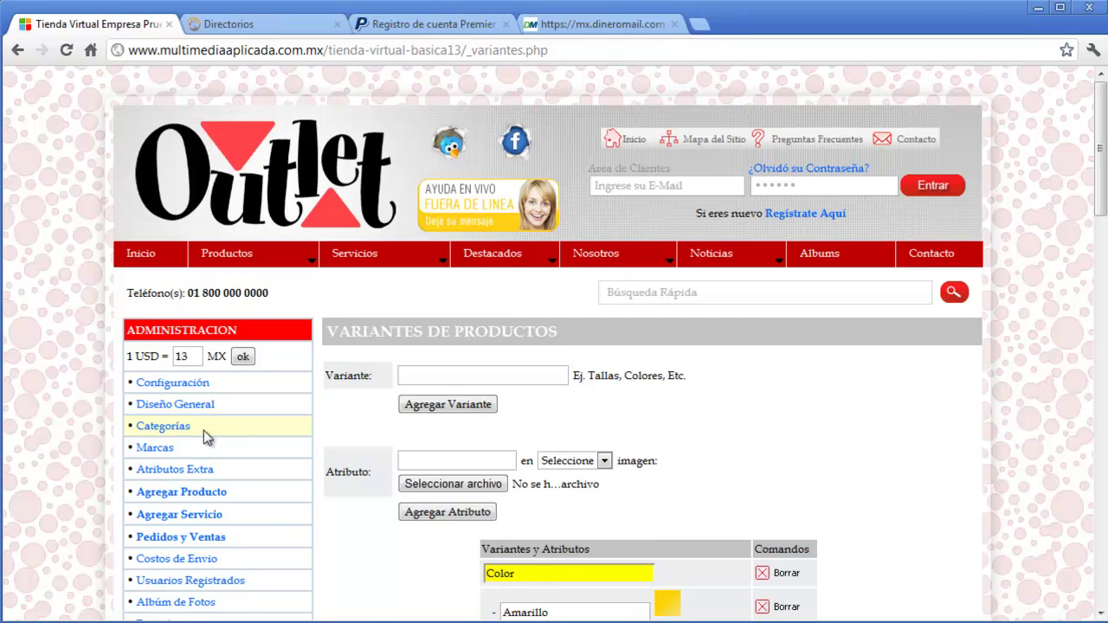
- Open Agregar Producto from the Administración menu to show the empty new-product form
click(184, 492)
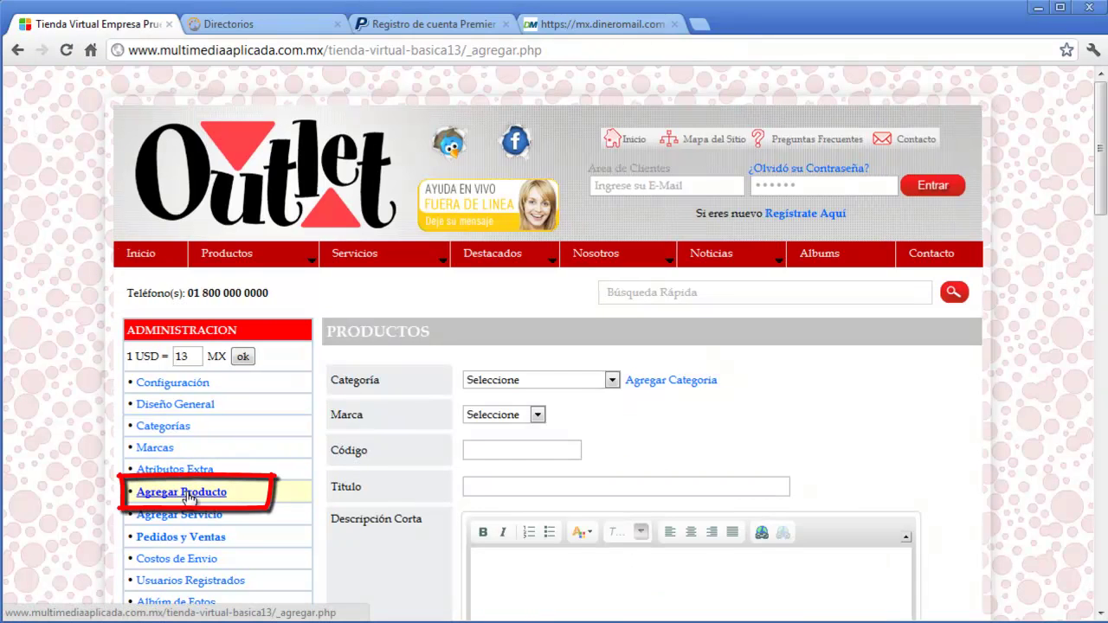
scroll(940, 444, down, 2)
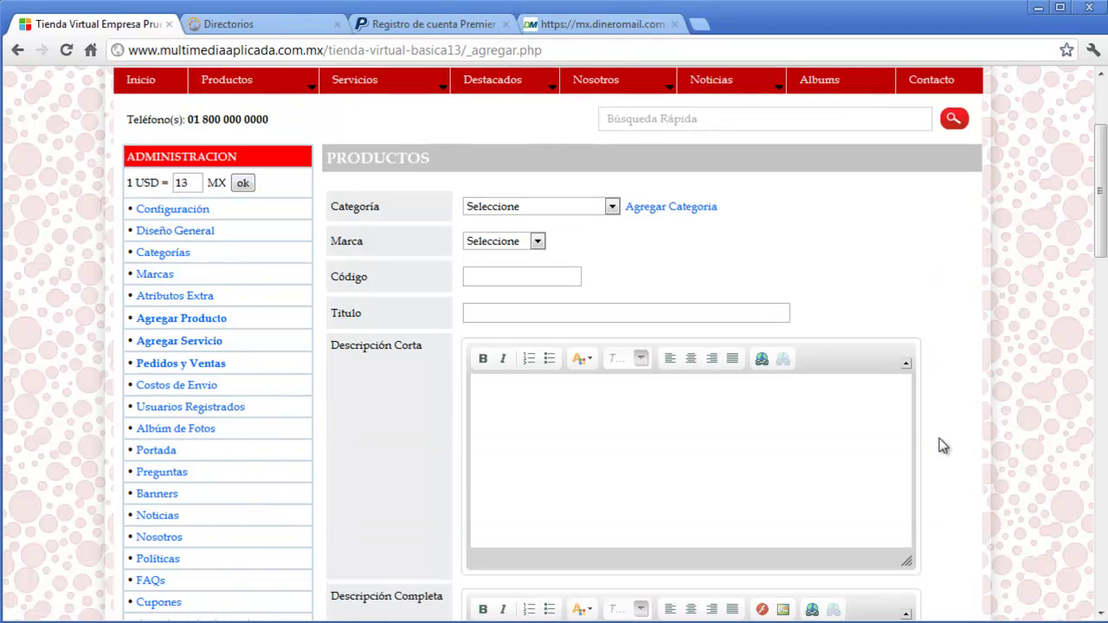
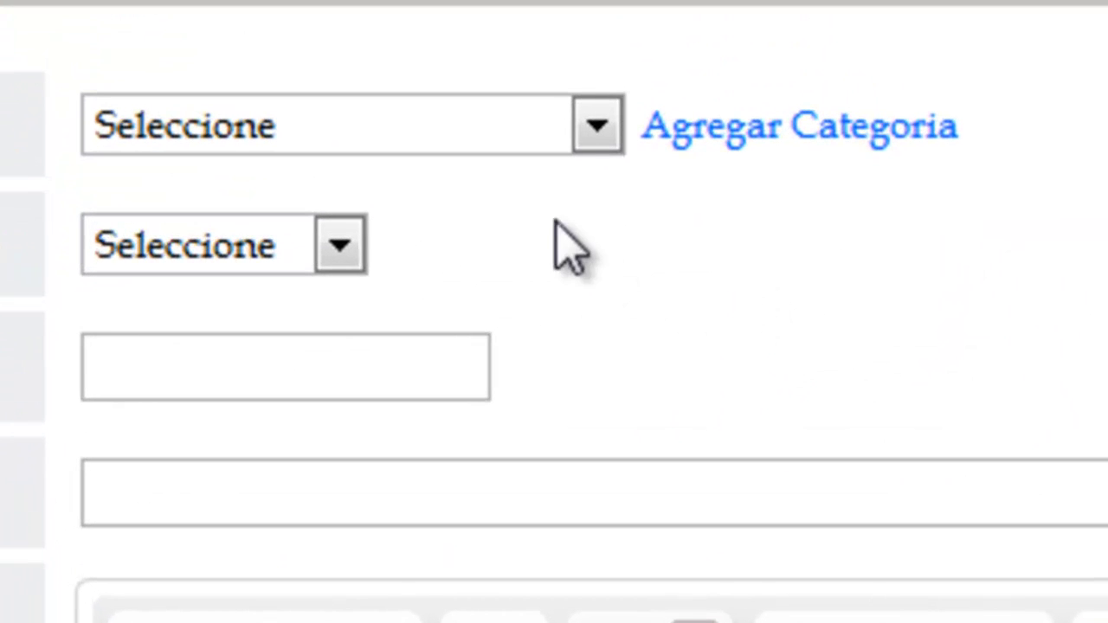
- Choose the Chamarras Piel Hombre category and the Moschino brand for the new product
click(597, 128)
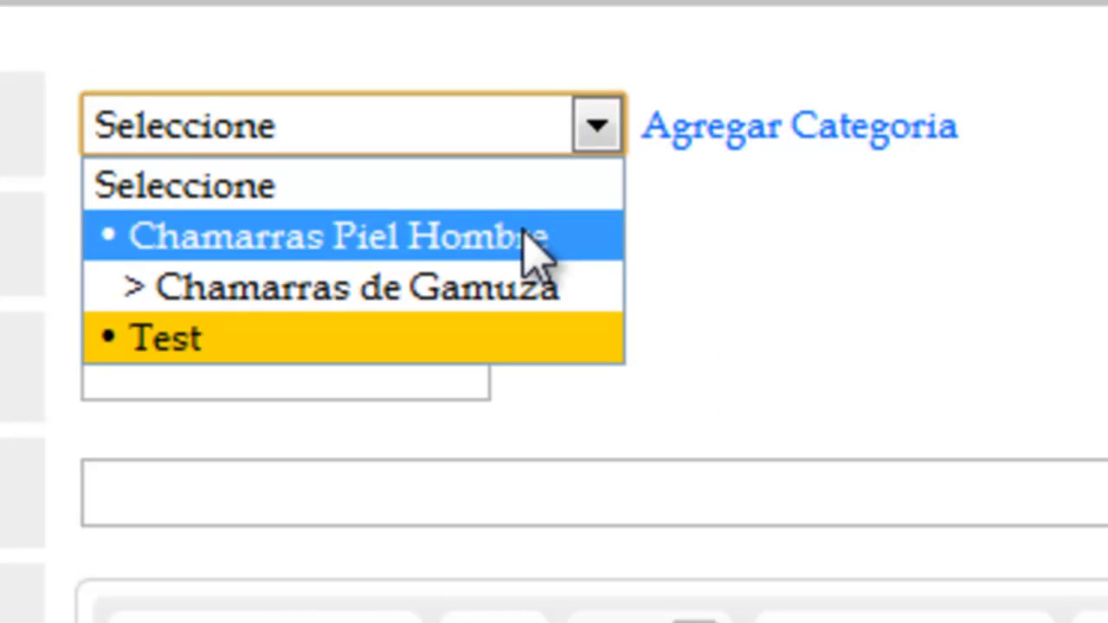
click(336, 246)
click(338, 251)
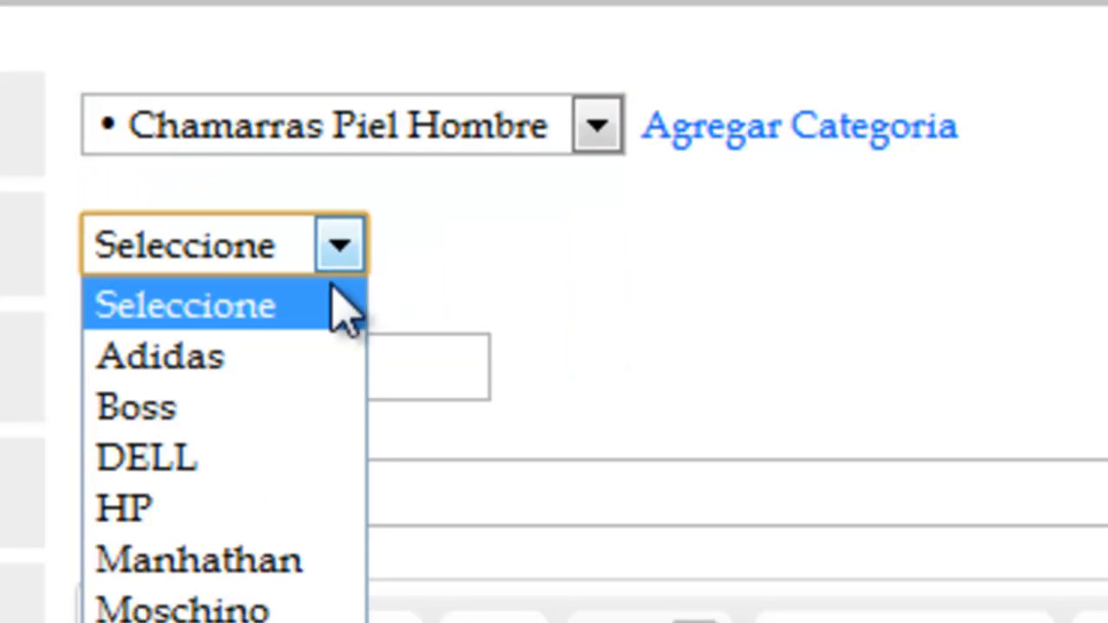
click(199, 610)
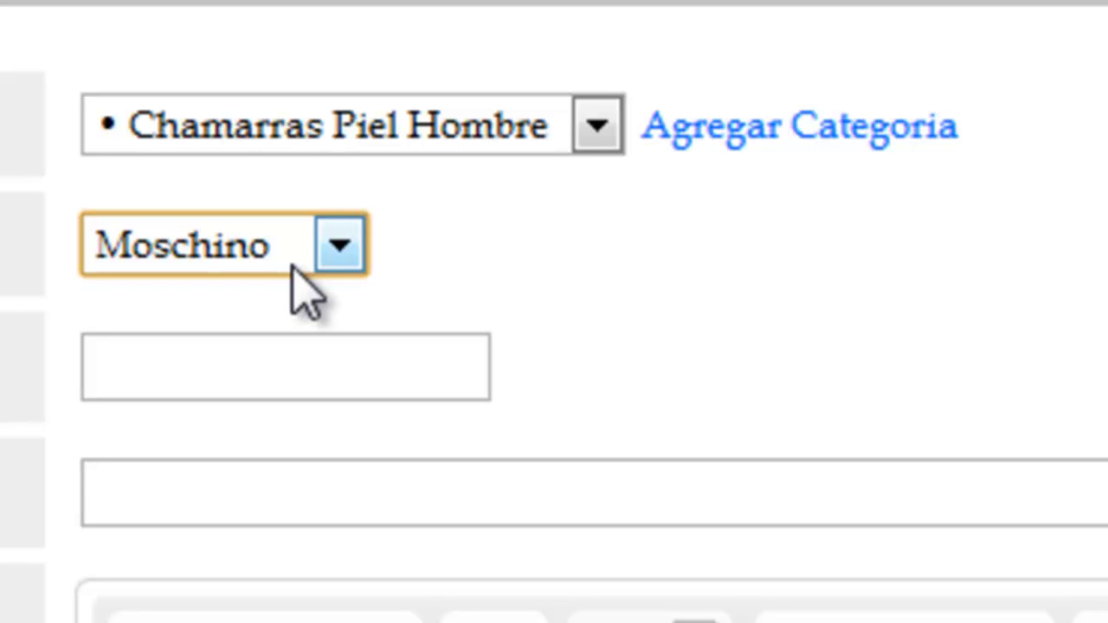
click(775, 385)
- Enter product code A123 and the title 'Chamarra Negra'
click(461, 378)
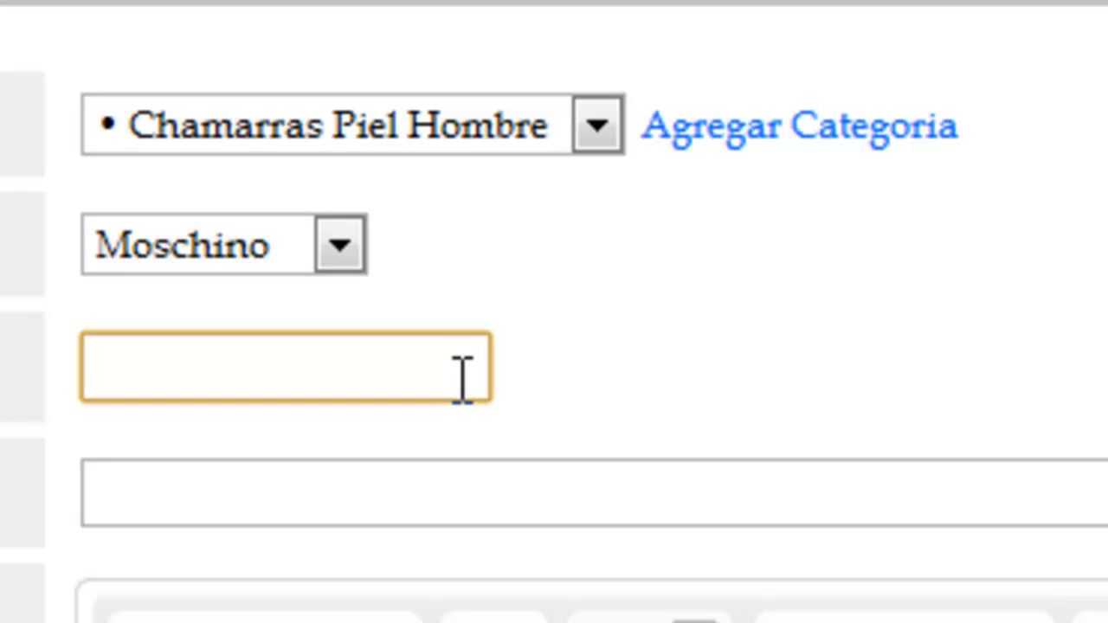
text(A123)
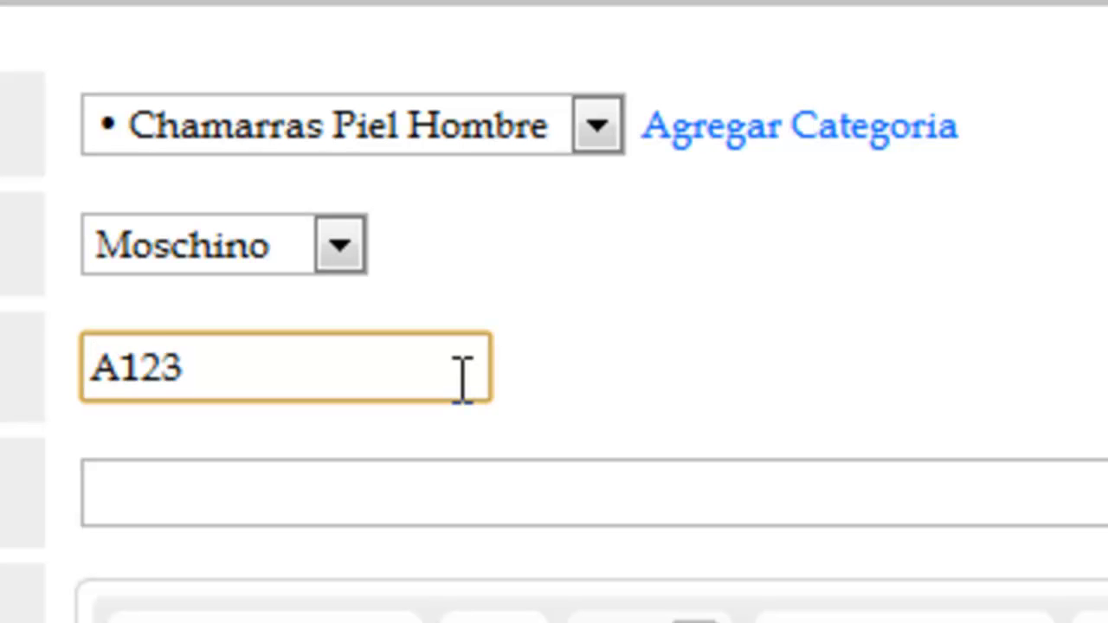
click(445, 485)
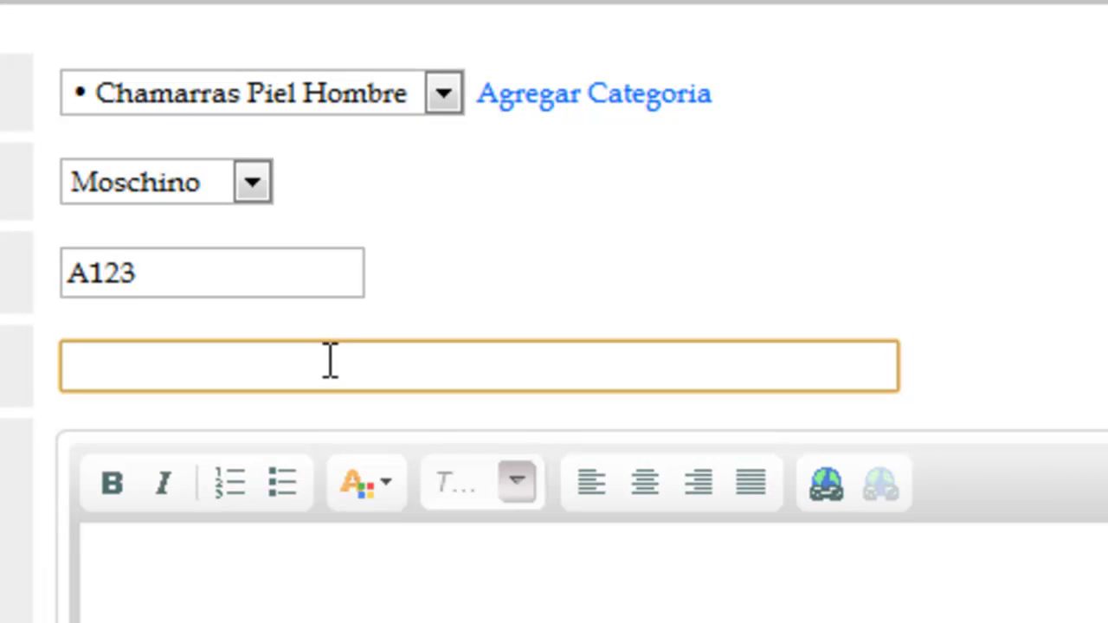
text(Chamarra N)
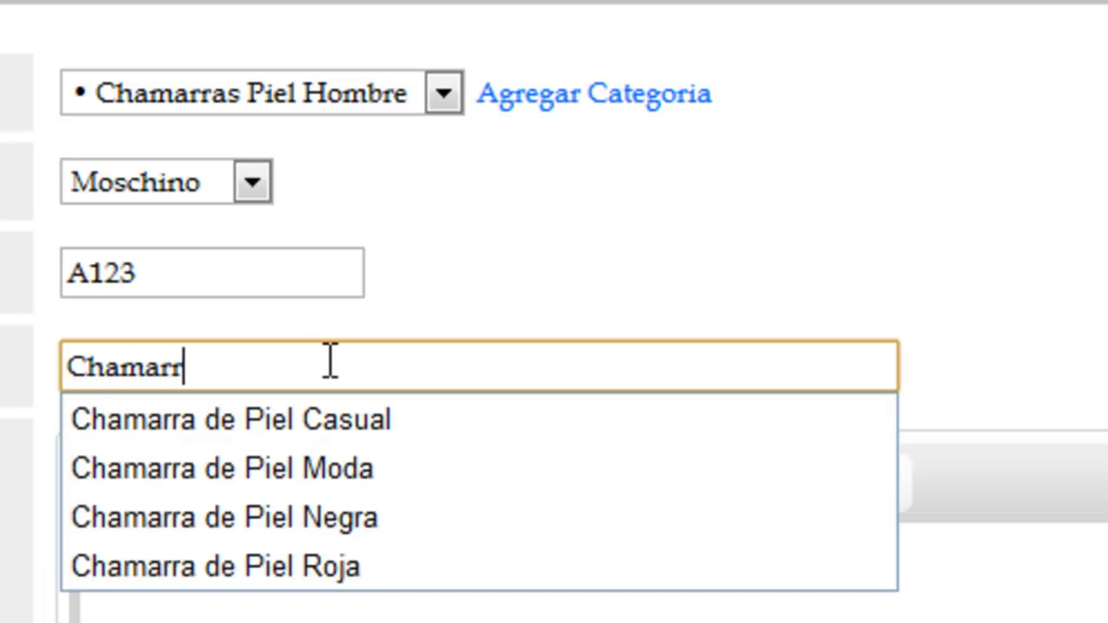
text(egra)
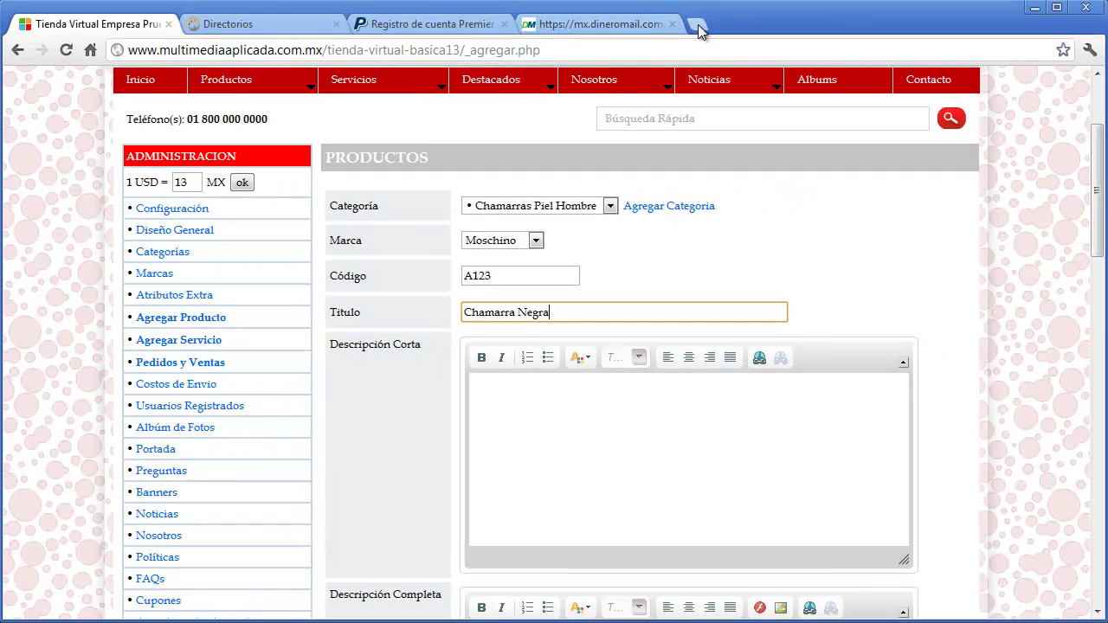
click(698, 24)
text(www.goog)
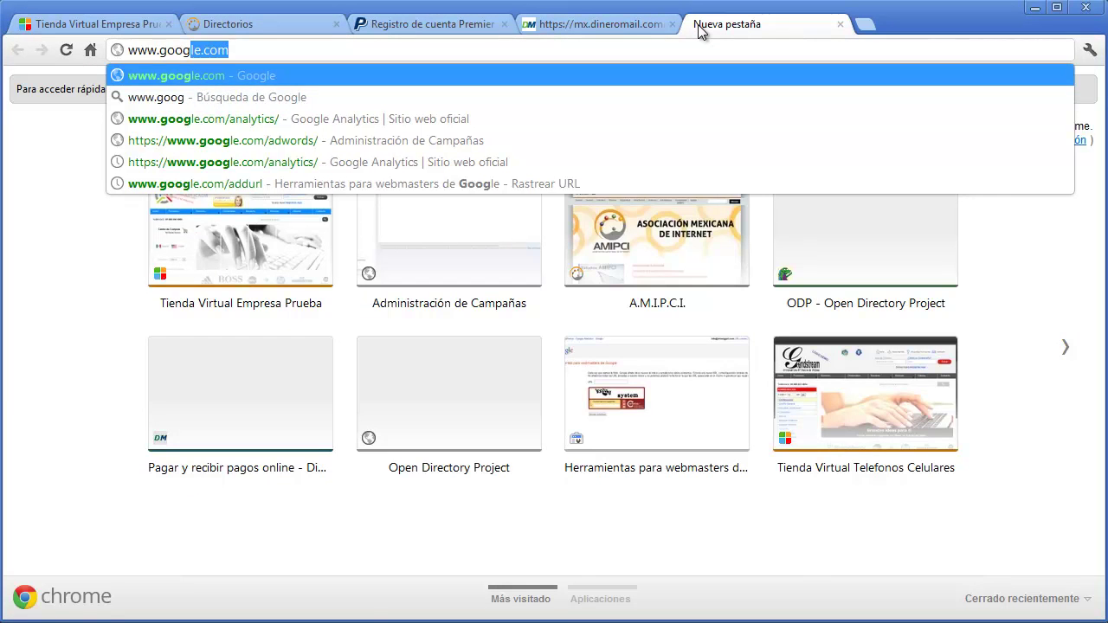
key(Return)
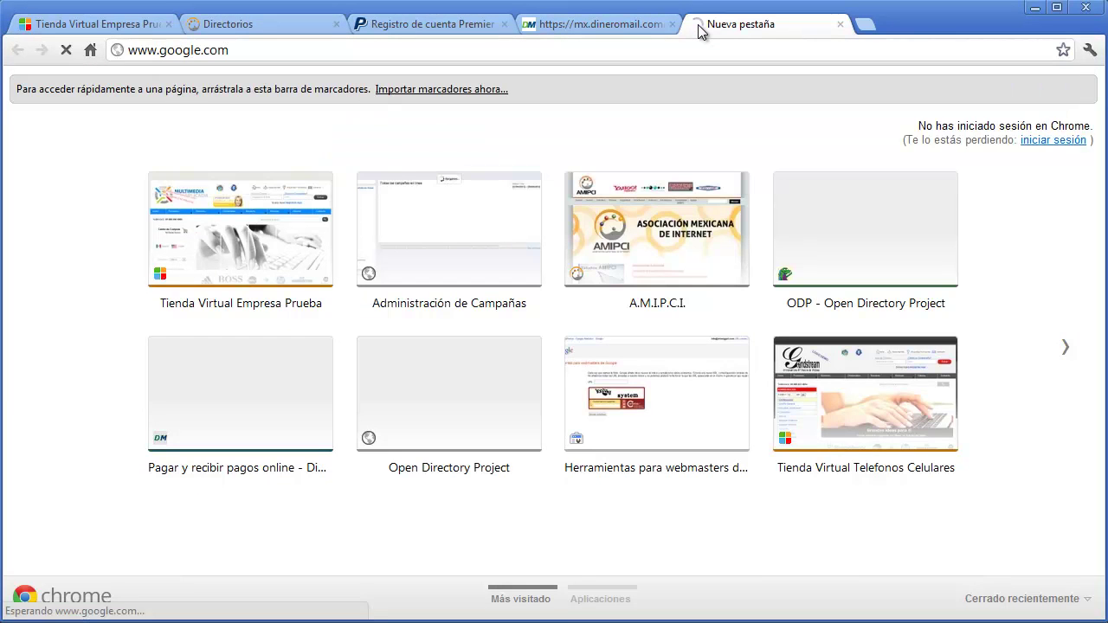
text(cha)
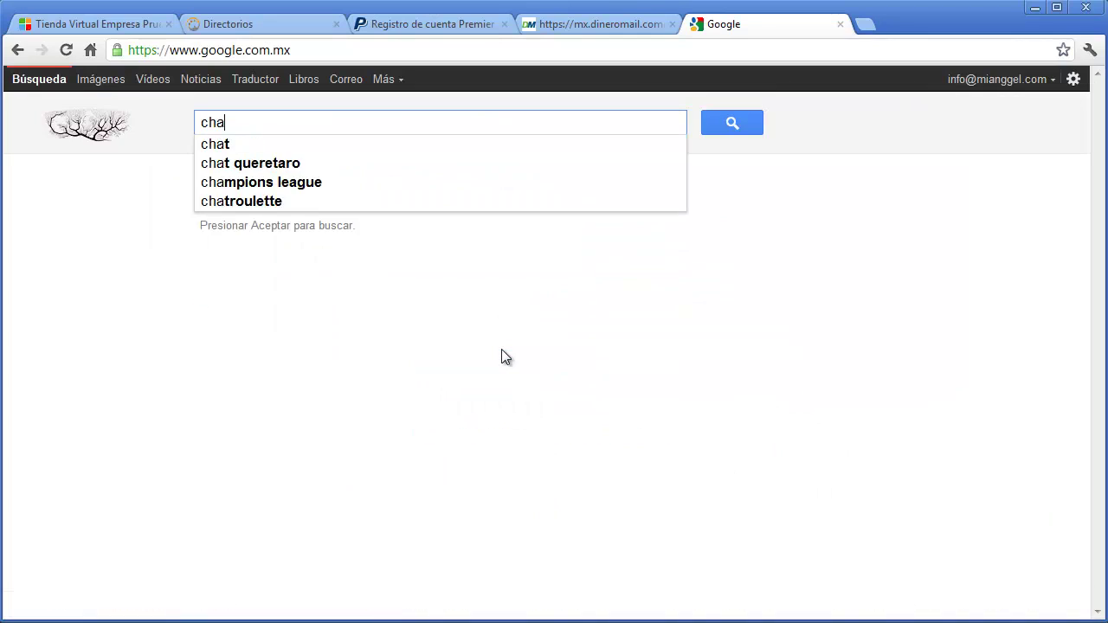
text(marra negra)
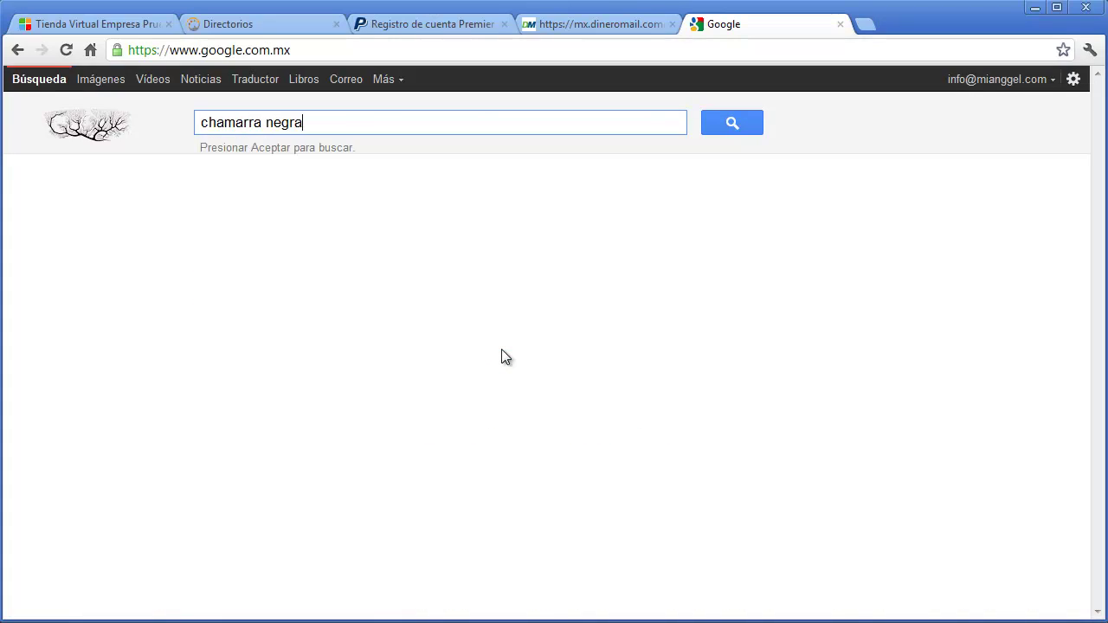
key(Return)
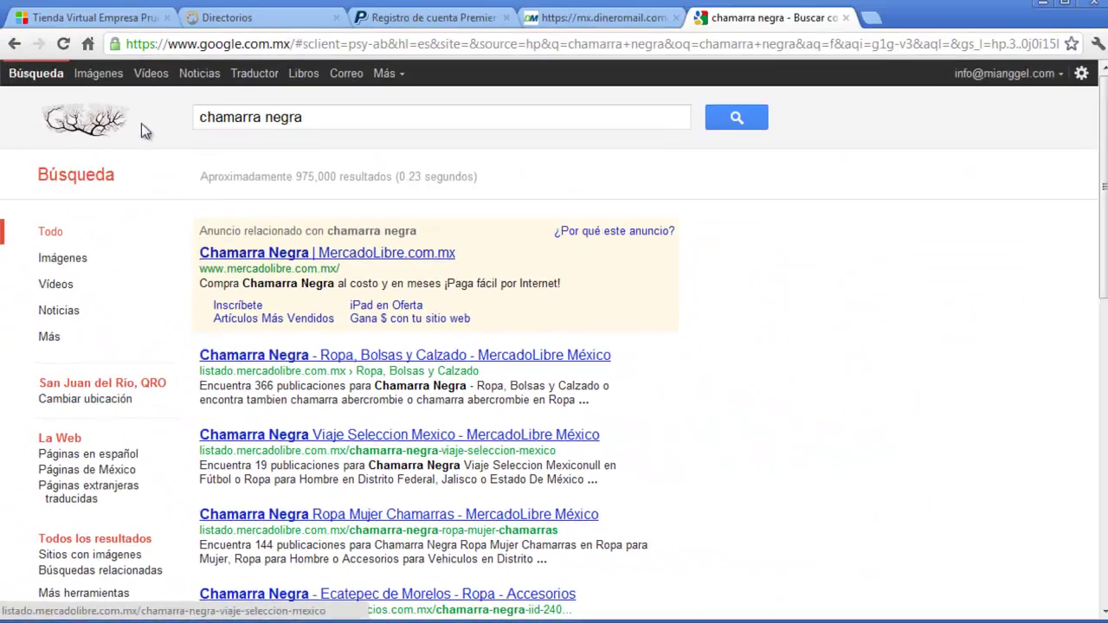
click(86, 18)
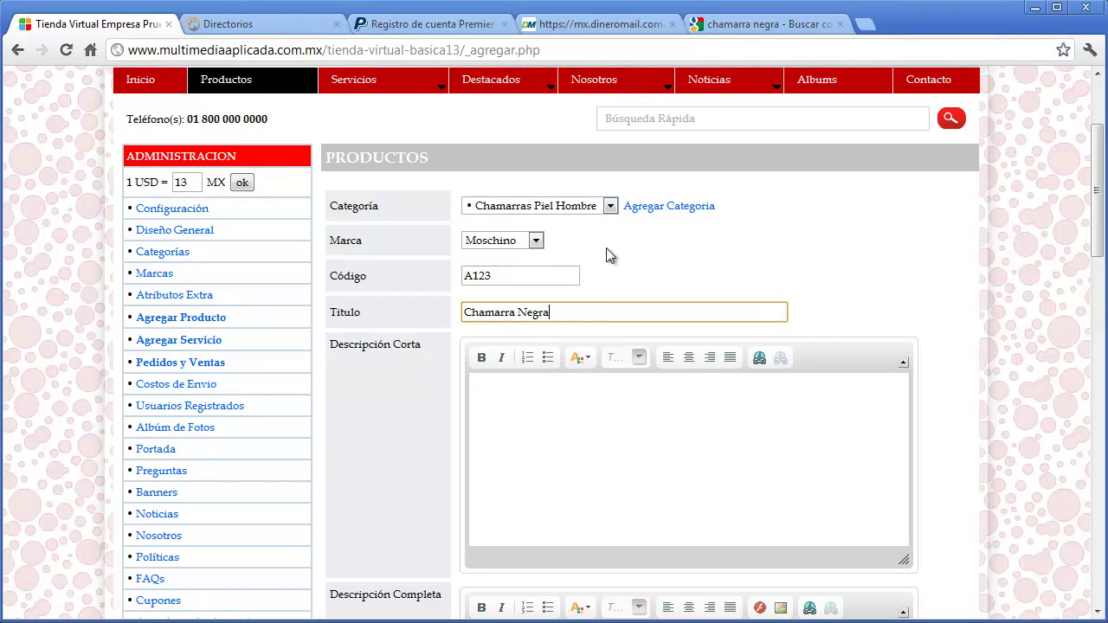
- Extend the title to 'Chamarras de Piel Negra Ropa para Caballero'
click(517, 313)
text(s de Piel)
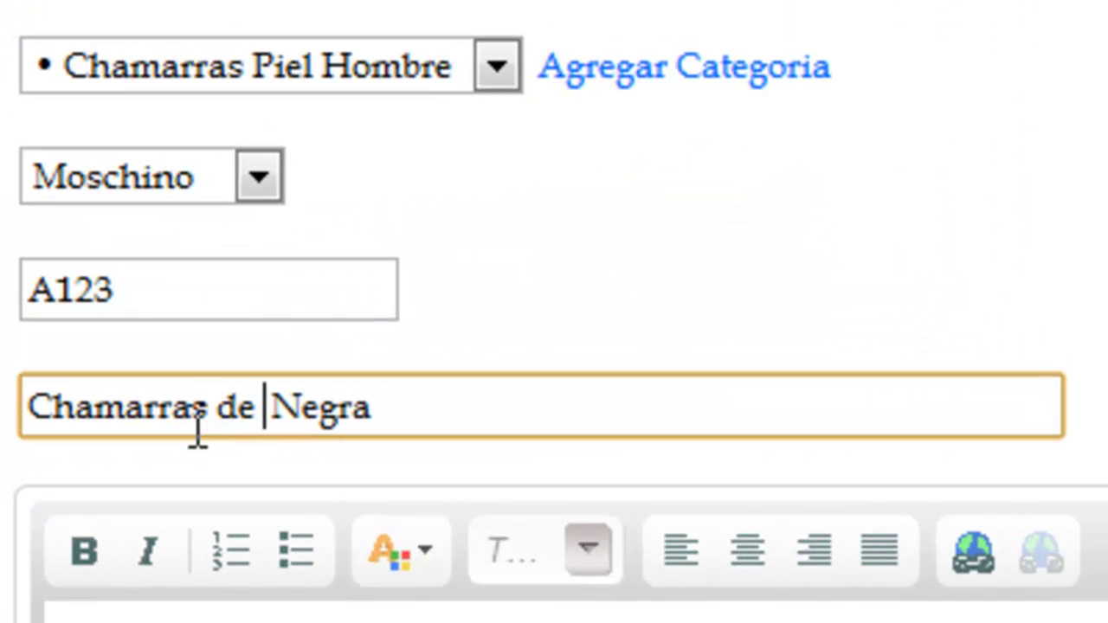
click(532, 400)
text(Ropa para )
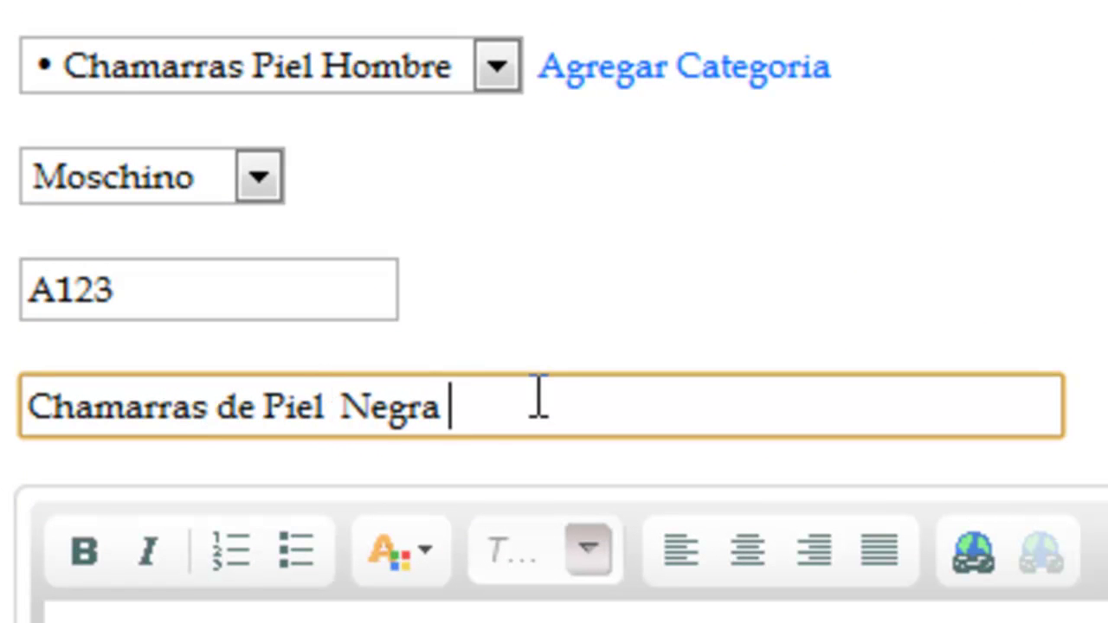
text(Caballero)
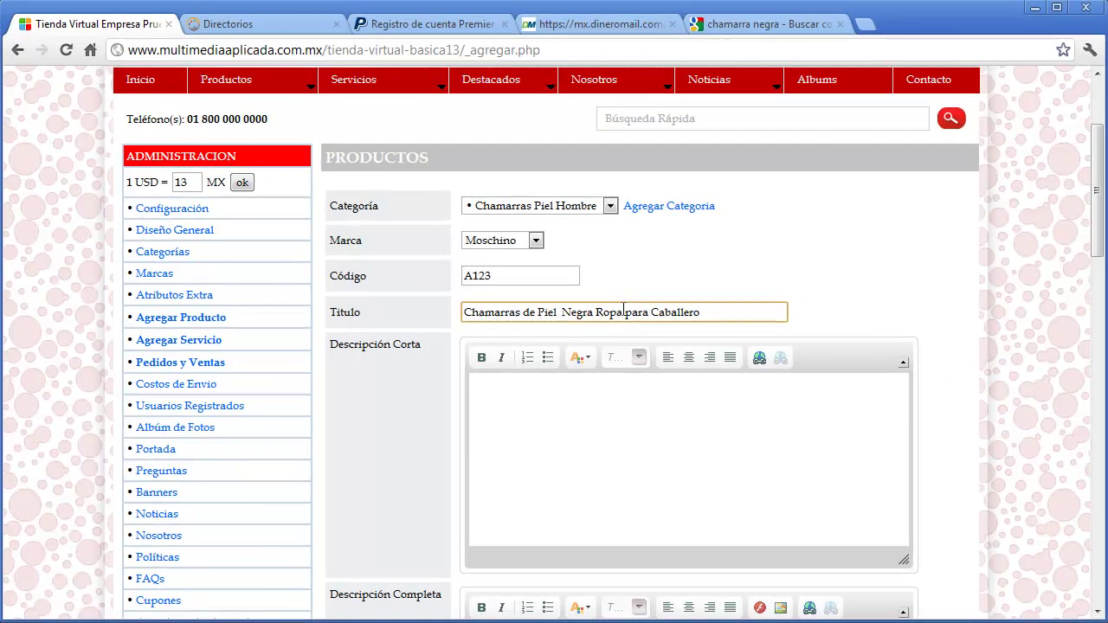
- Review the chamarra negra Google results, then return to the product form's short description
click(760, 23)
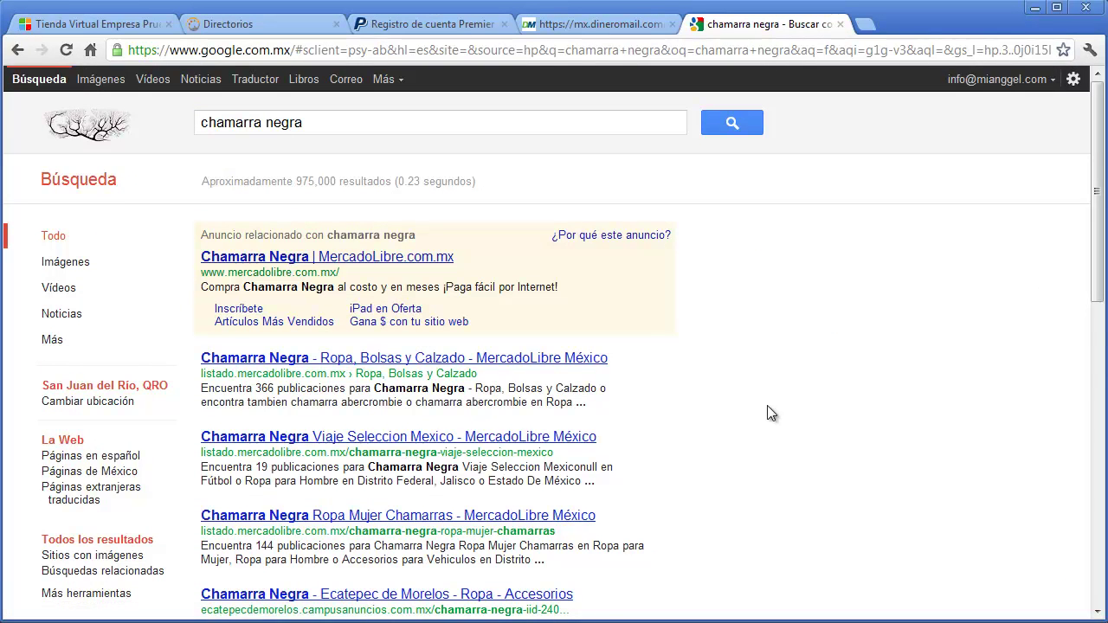
scroll(767, 413, down, 2)
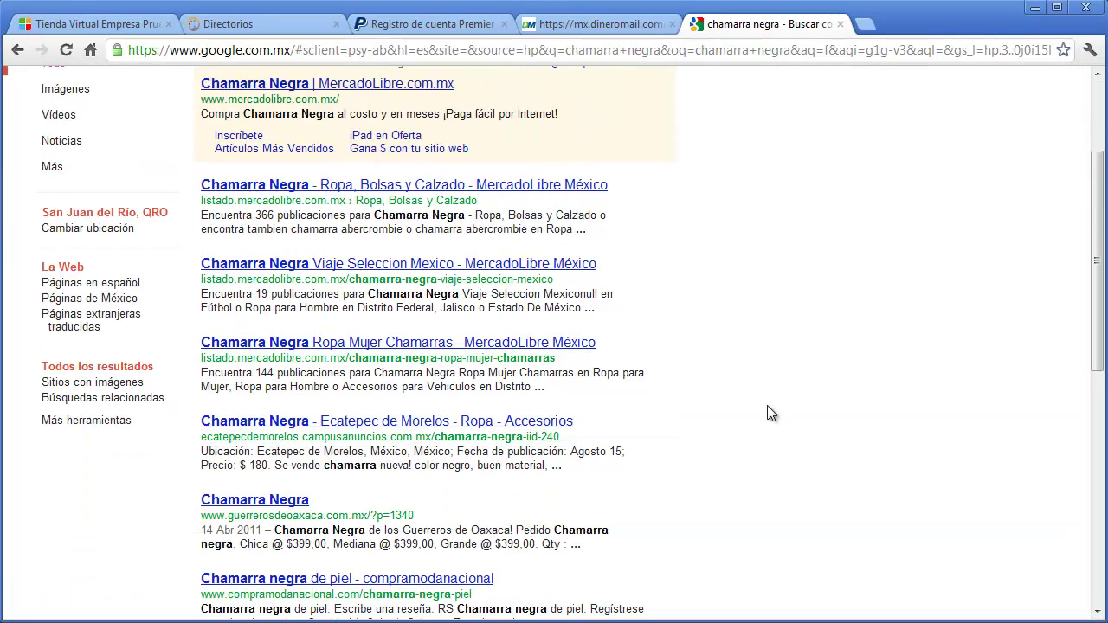
click(130, 26)
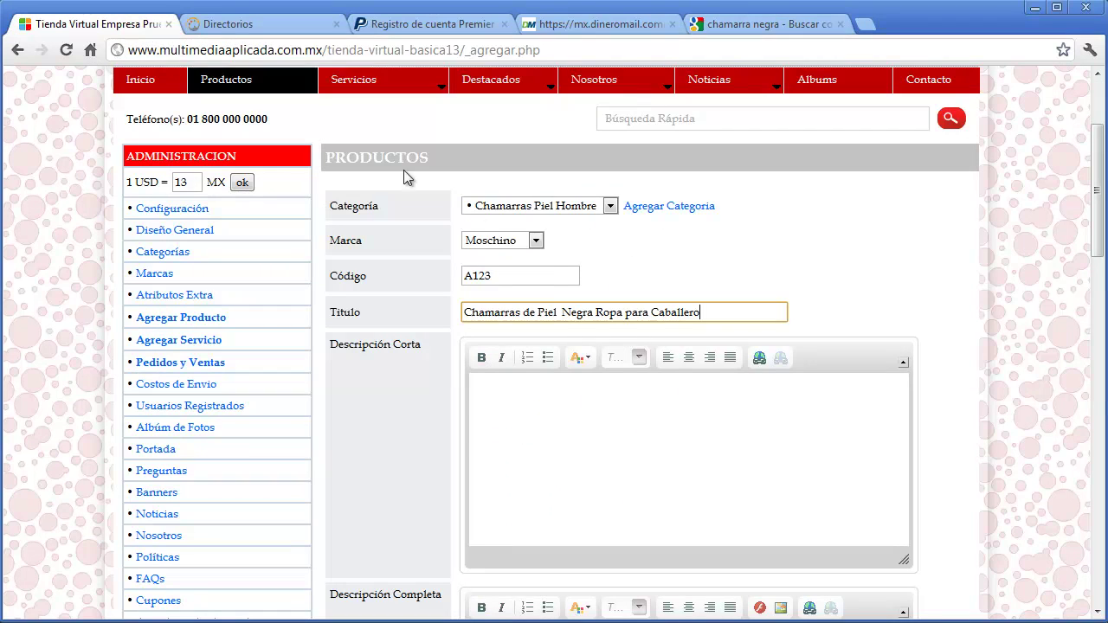
click(612, 439)
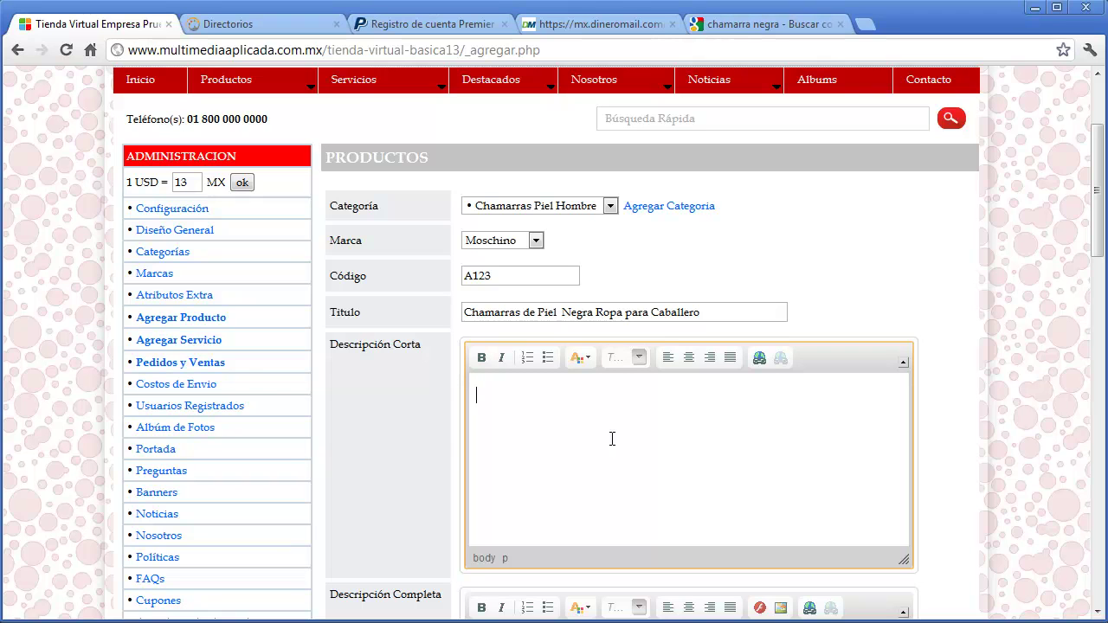
- Begin the short description with 'Nuestras Chamarras' and highlight 'Chamarra Negra' in Google snippets
text(Nuestras Chamar)
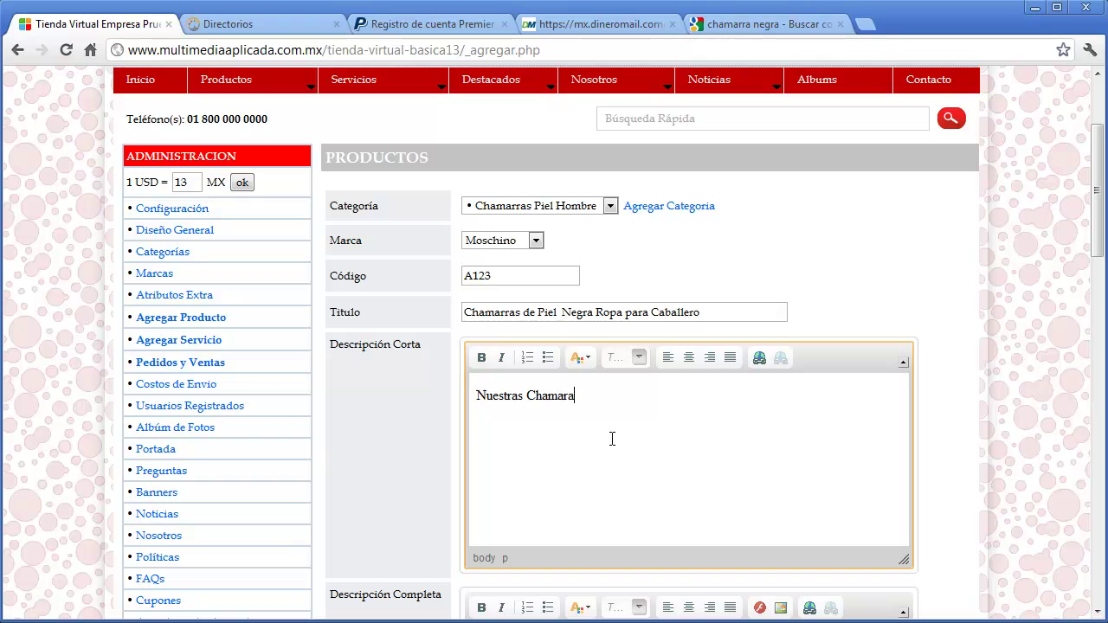
text(ras)
click(740, 24)
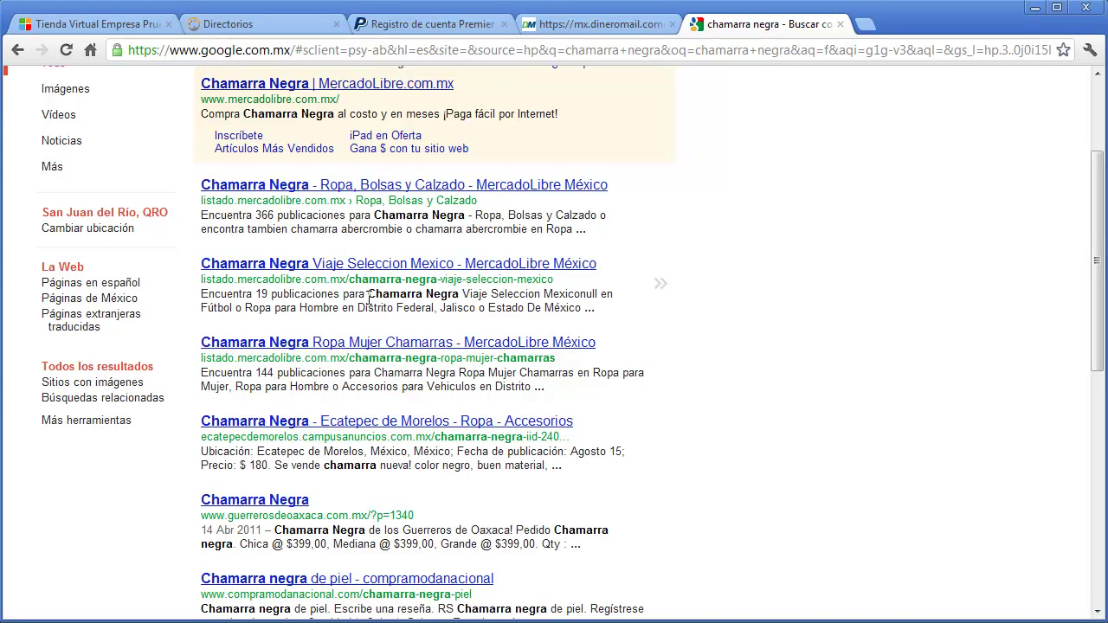
drag(356, 294, 586, 308)
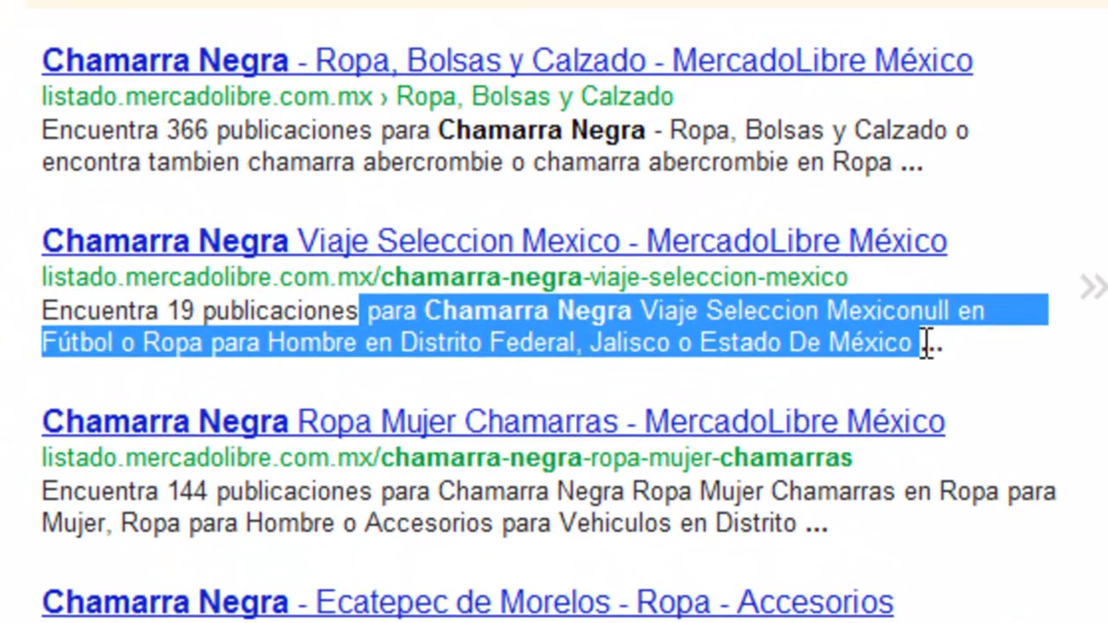
click(926, 342)
drag(435, 130, 656, 129)
drag(424, 310, 630, 316)
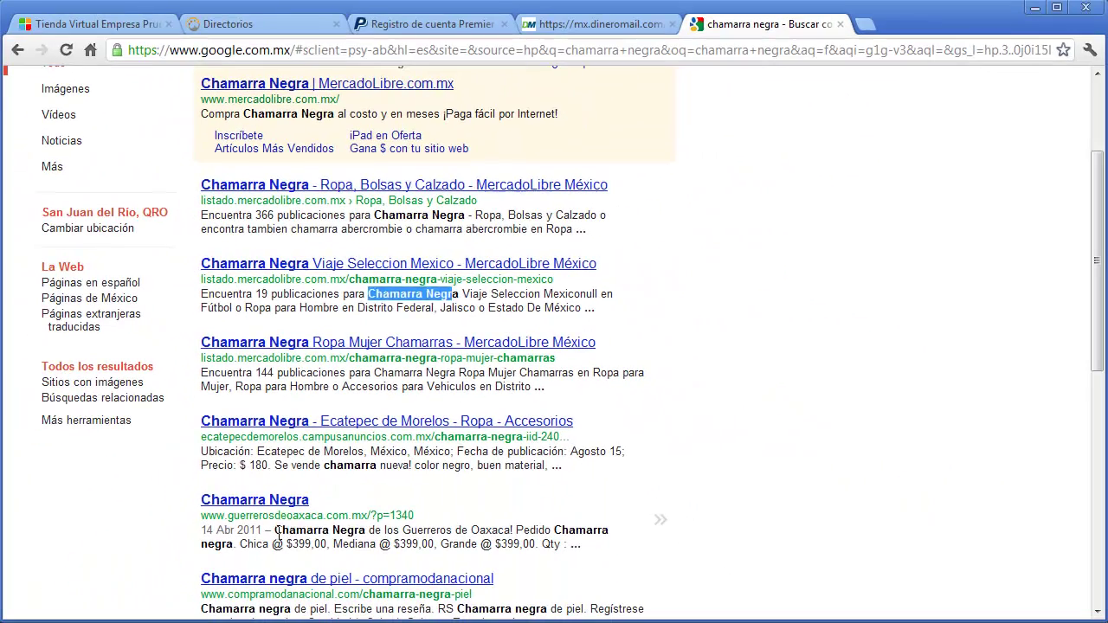
drag(275, 530, 366, 530)
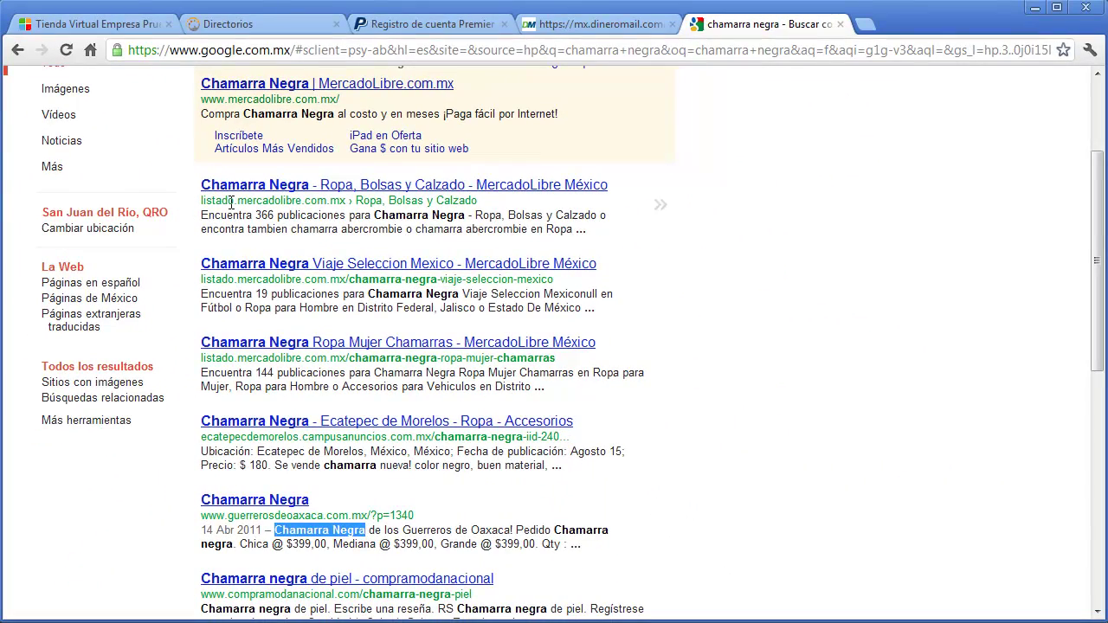
- Complete the description with 'de Piel para caballero moda 2012' and highlight a result's address keywords
click(115, 29)
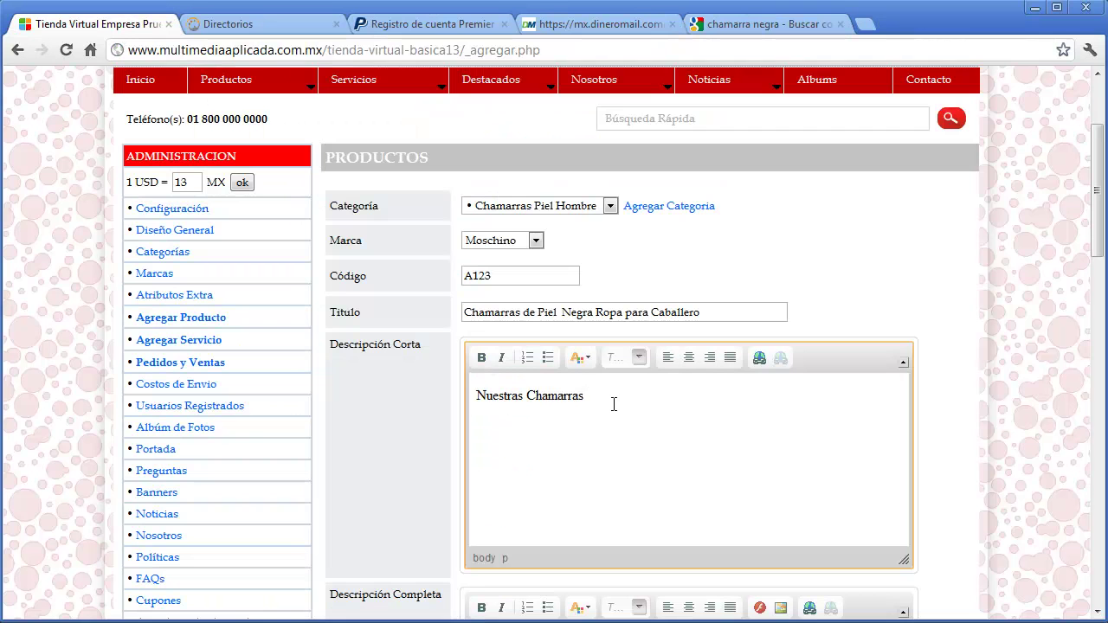
text(de Piel para caballero moda 2012)
drag(711, 311, 465, 312)
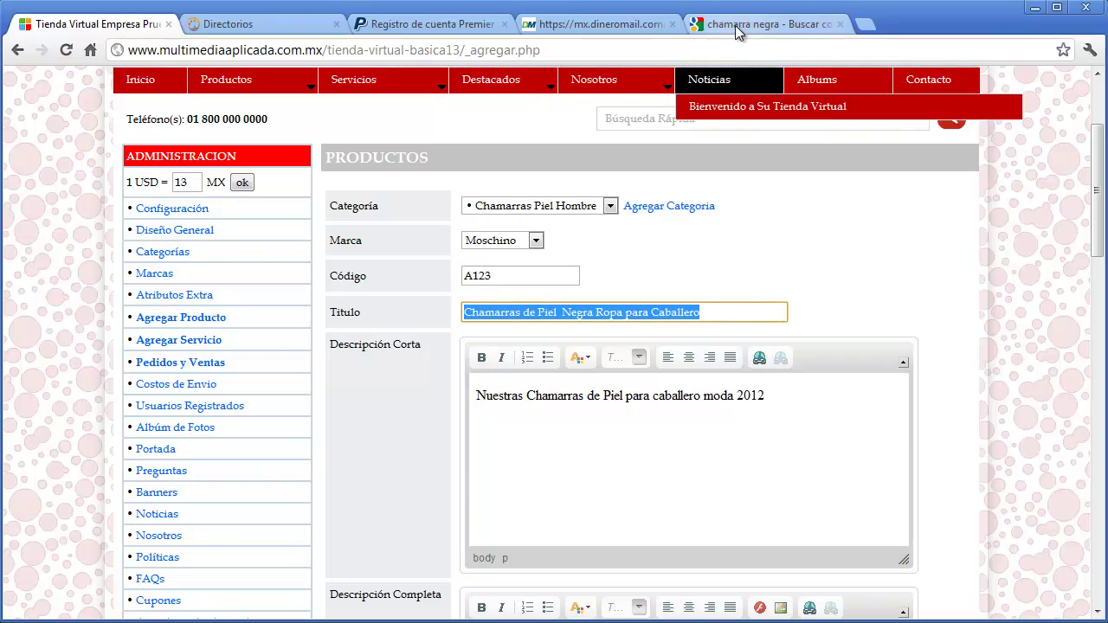
click(735, 24)
drag(303, 329, 306, 329)
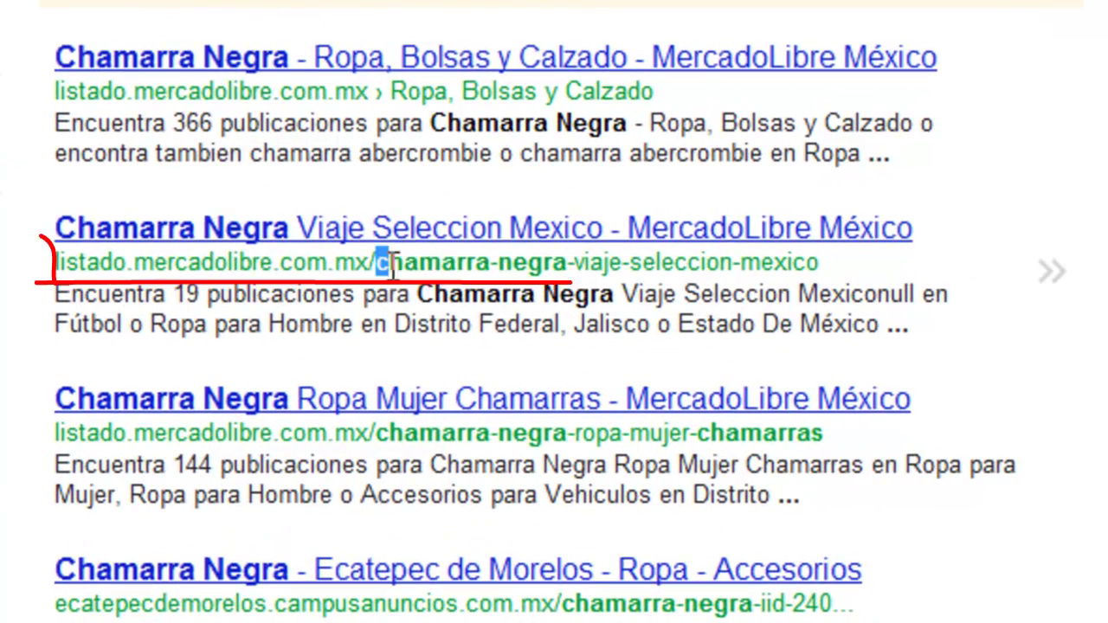
drag(391, 268, 385, 445)
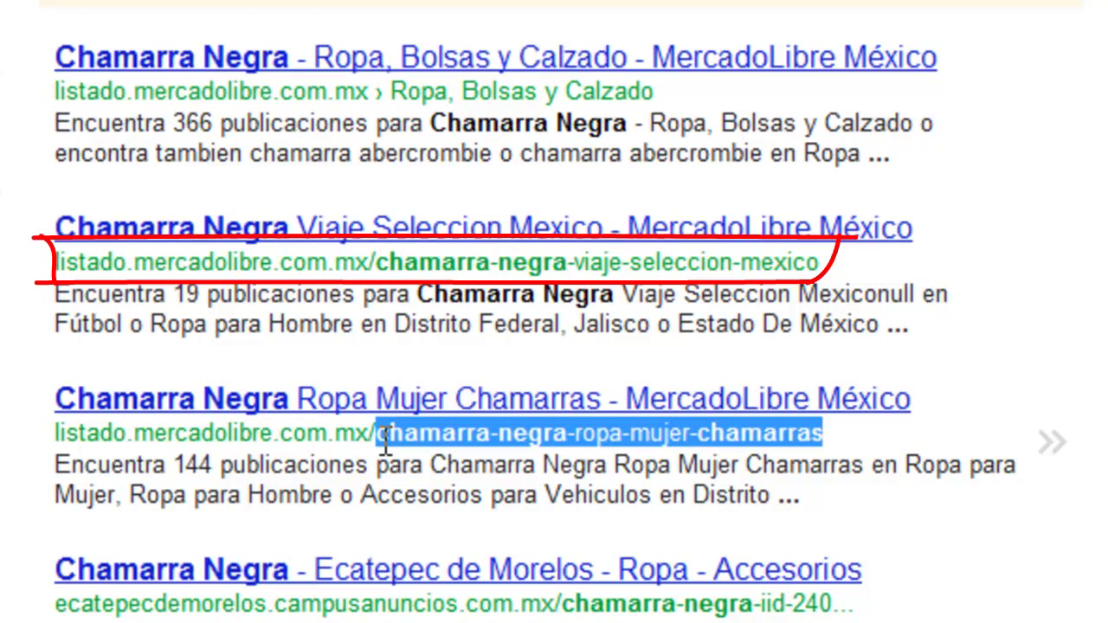
- Highlight 'chamarra-negra' in the fourth result's address, then return to the product form
drag(563, 603, 753, 608)
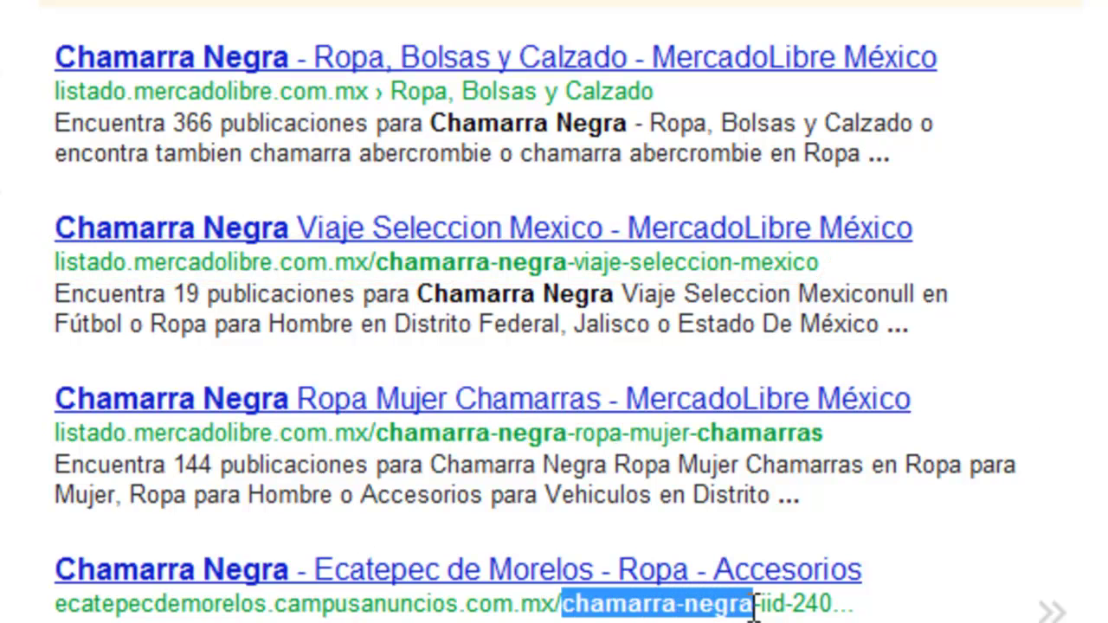
click(753, 608)
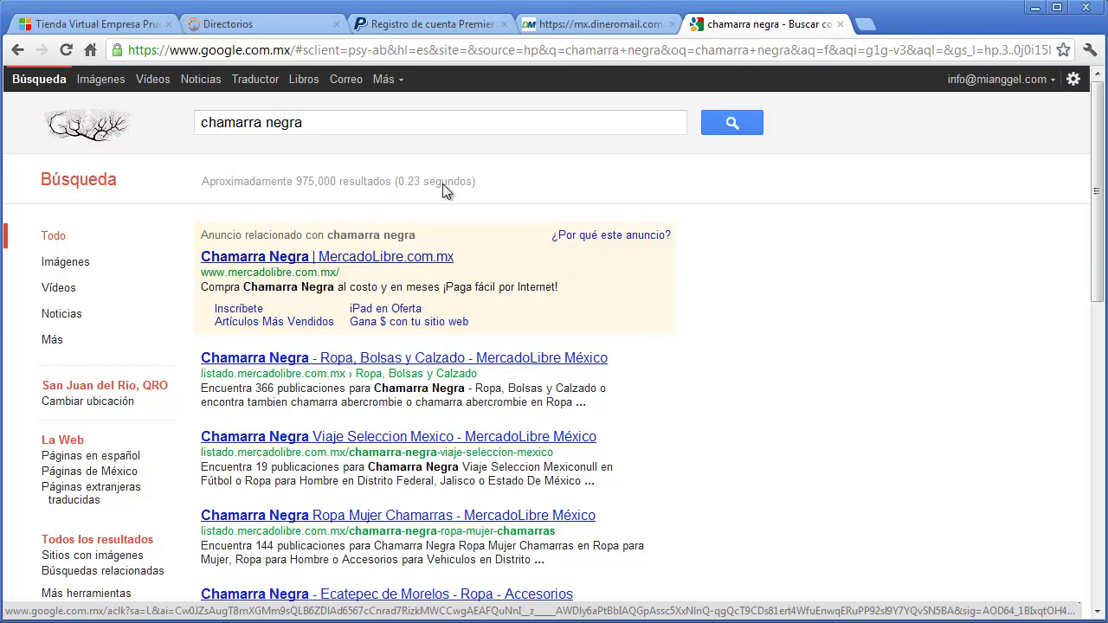
click(93, 26)
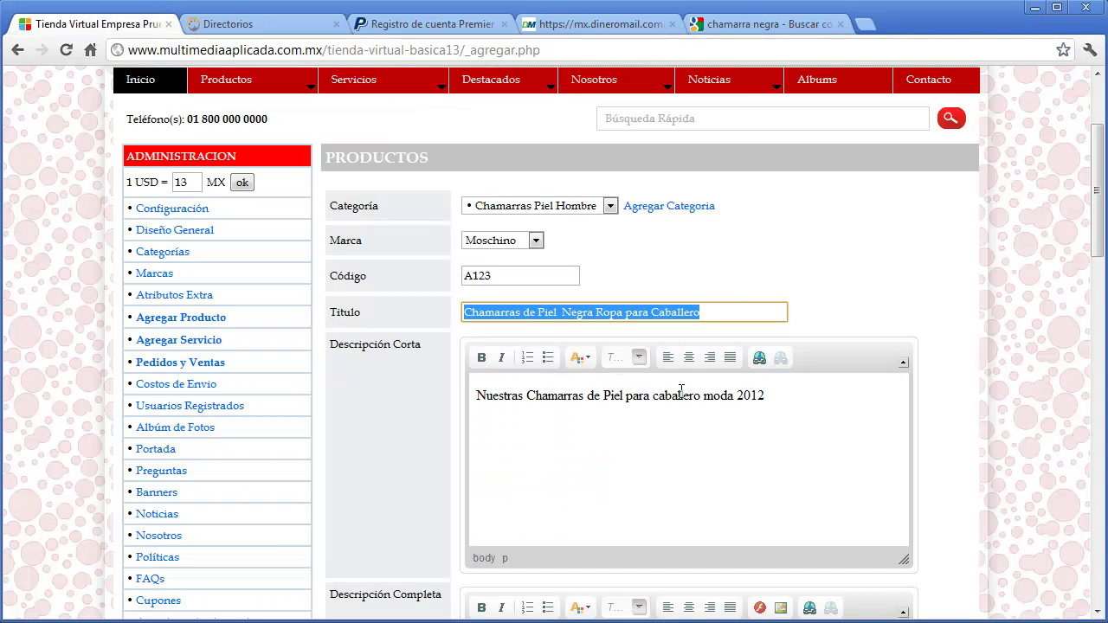
- Make 'Chamarra' bold and italic in the short description
click(807, 399)
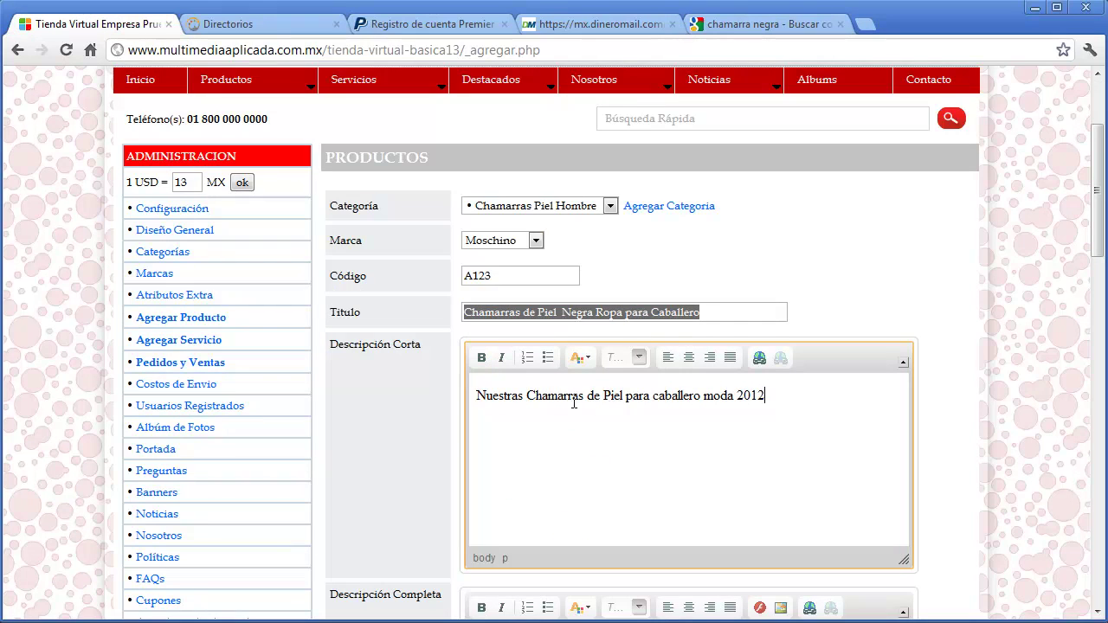
drag(527, 397, 578, 398)
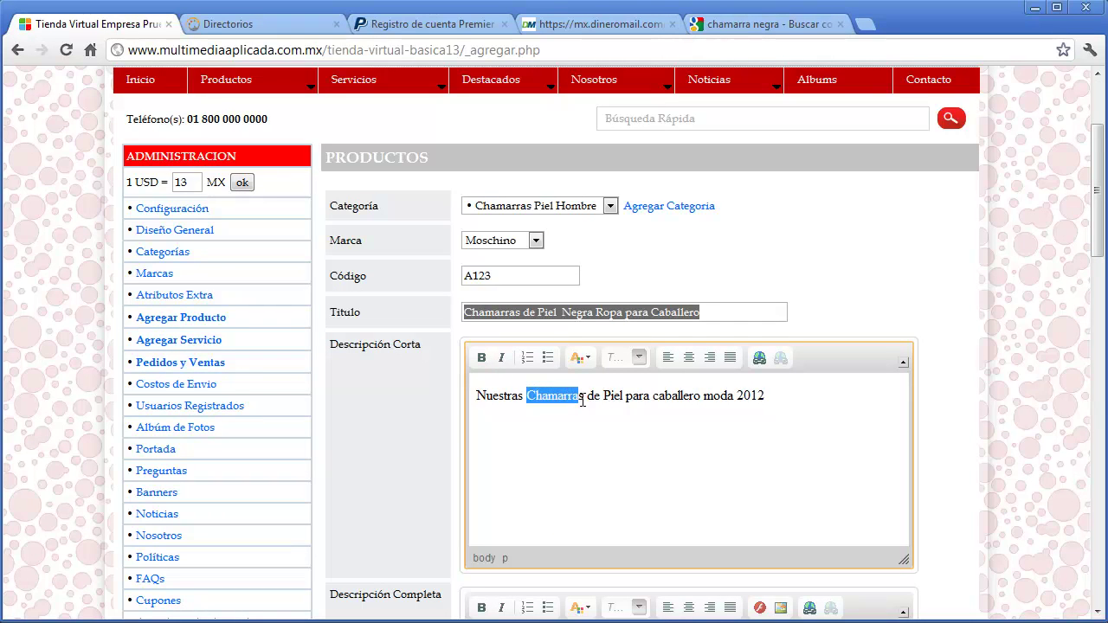
click(481, 358)
click(500, 361)
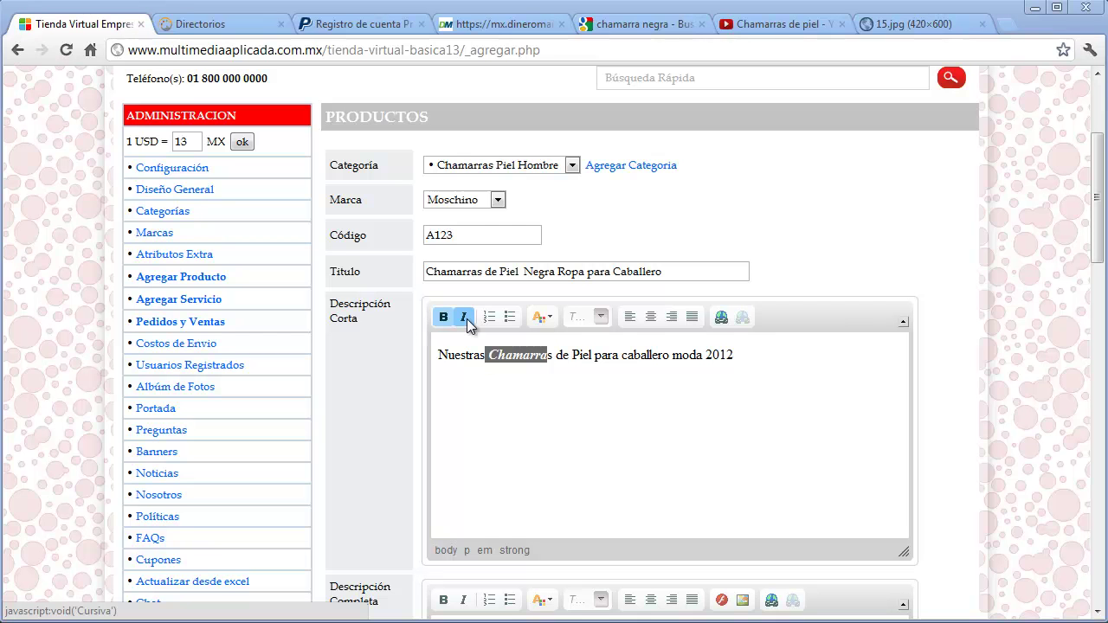
- Insert the 15.jpg jacket photo into the full description from its pasted address
scroll(606, 390, down, 3)
click(751, 407)
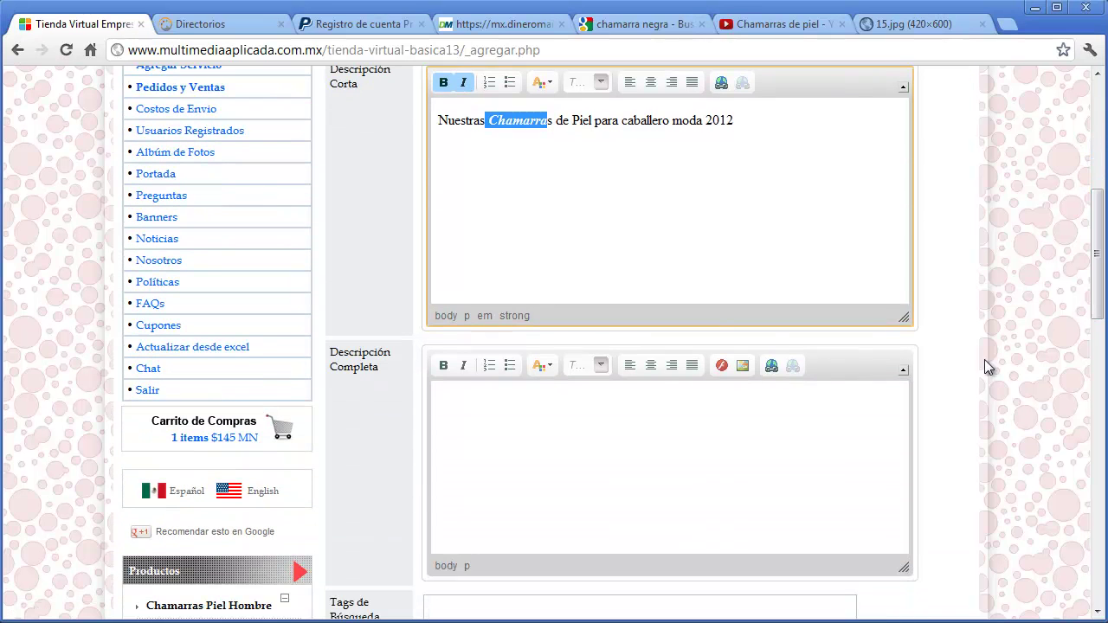
click(741, 365)
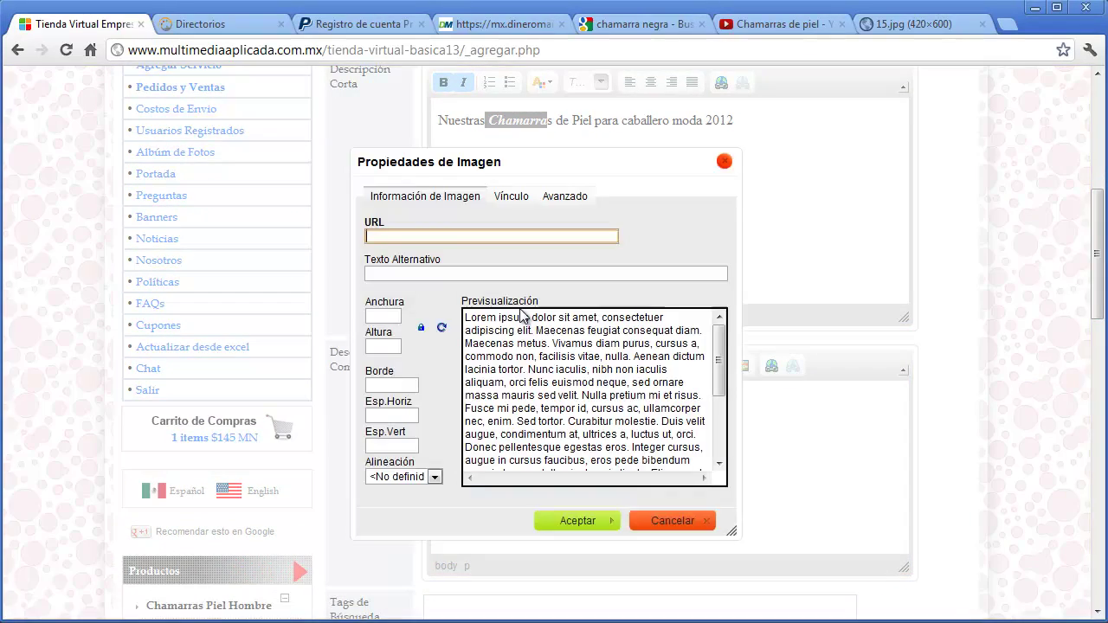
right_click(428, 238)
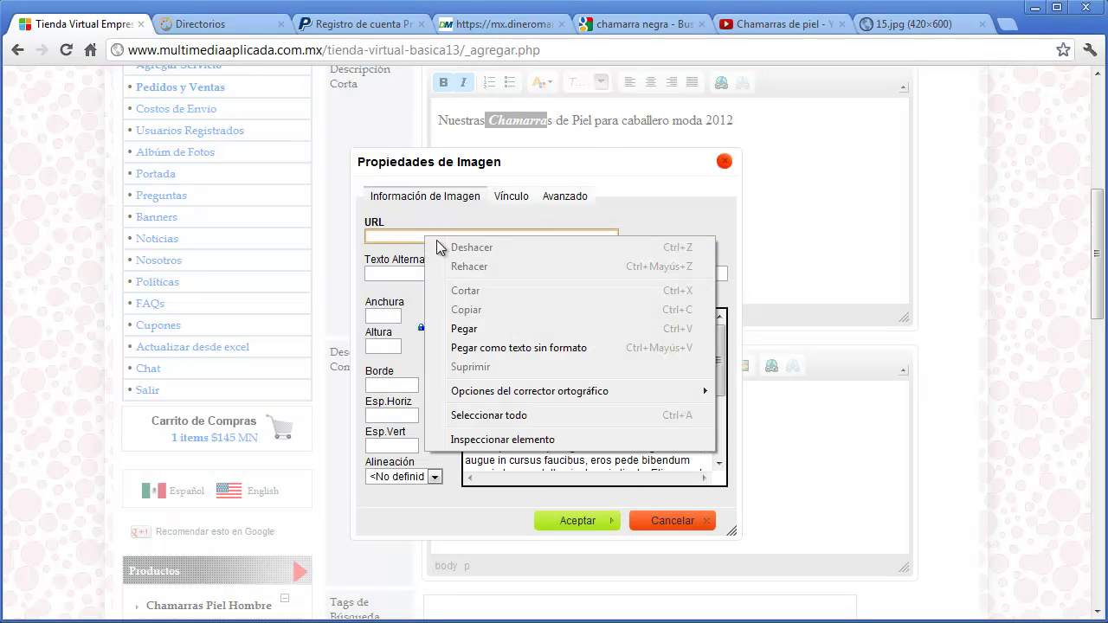
click(500, 326)
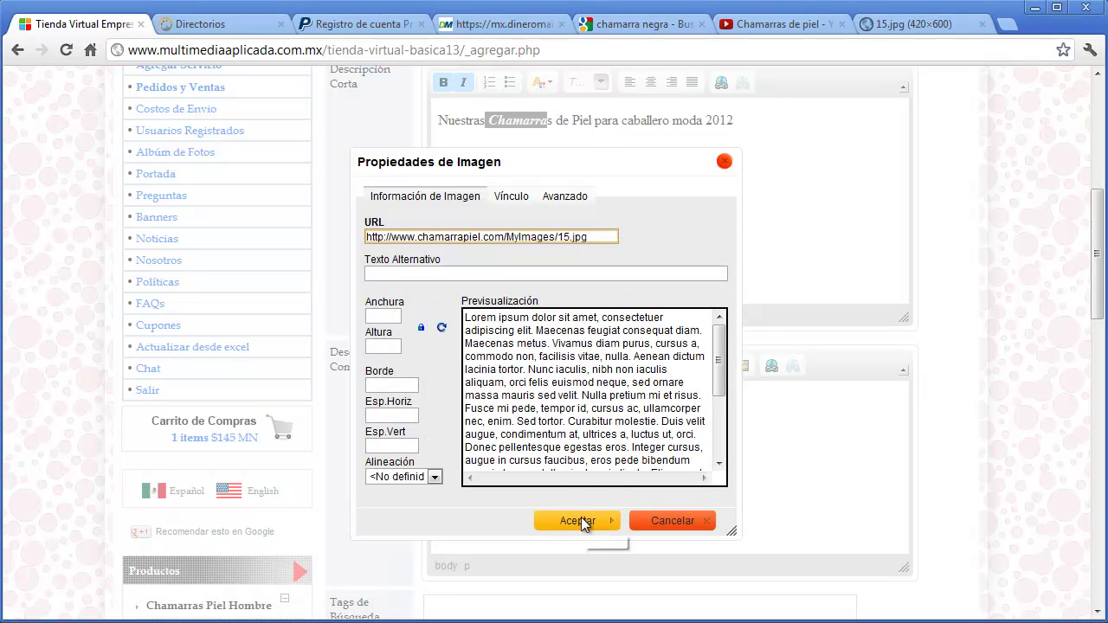
click(581, 518)
drag(897, 500, 896, 547)
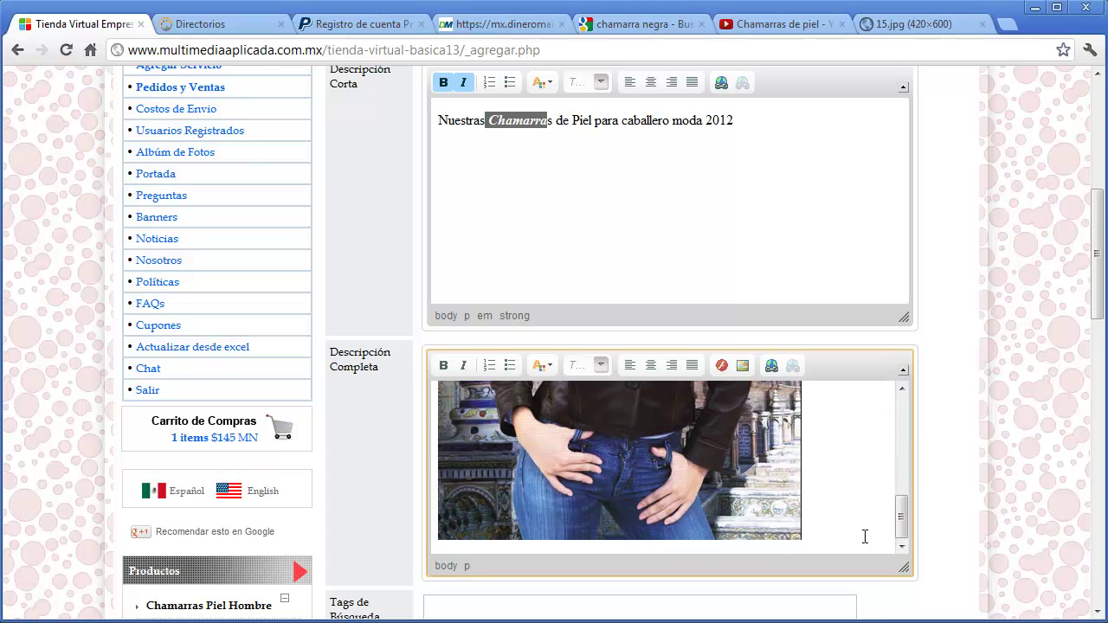
- Add the text 'dsgfdg dfg' below the photo in the full description
click(821, 516)
text(dsgfdg dfg)
key(Return)
key(Return)
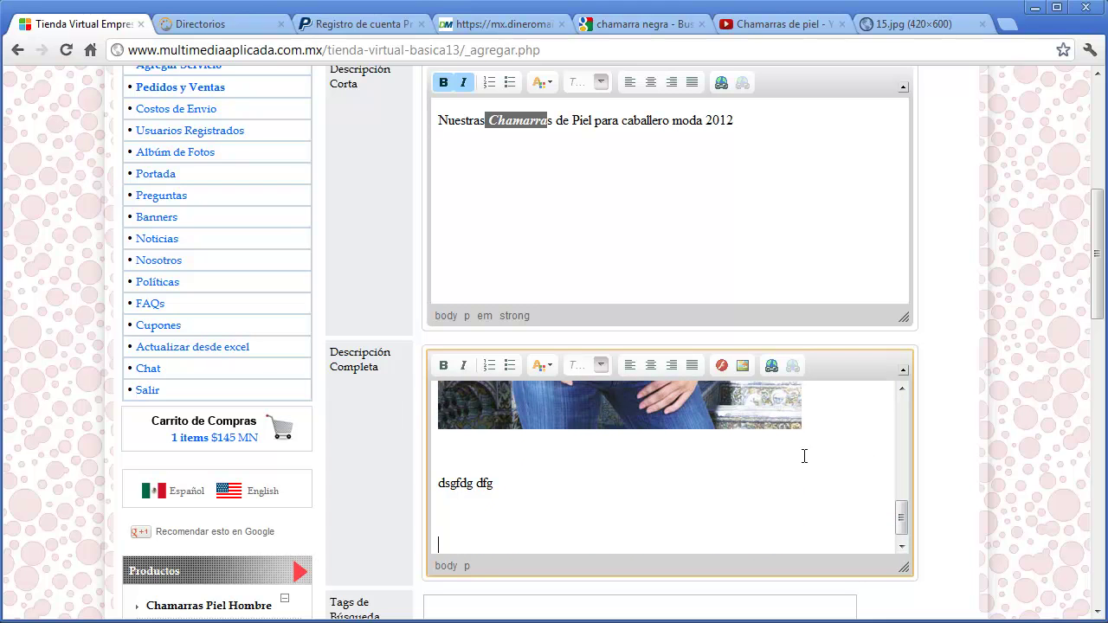
click(722, 366)
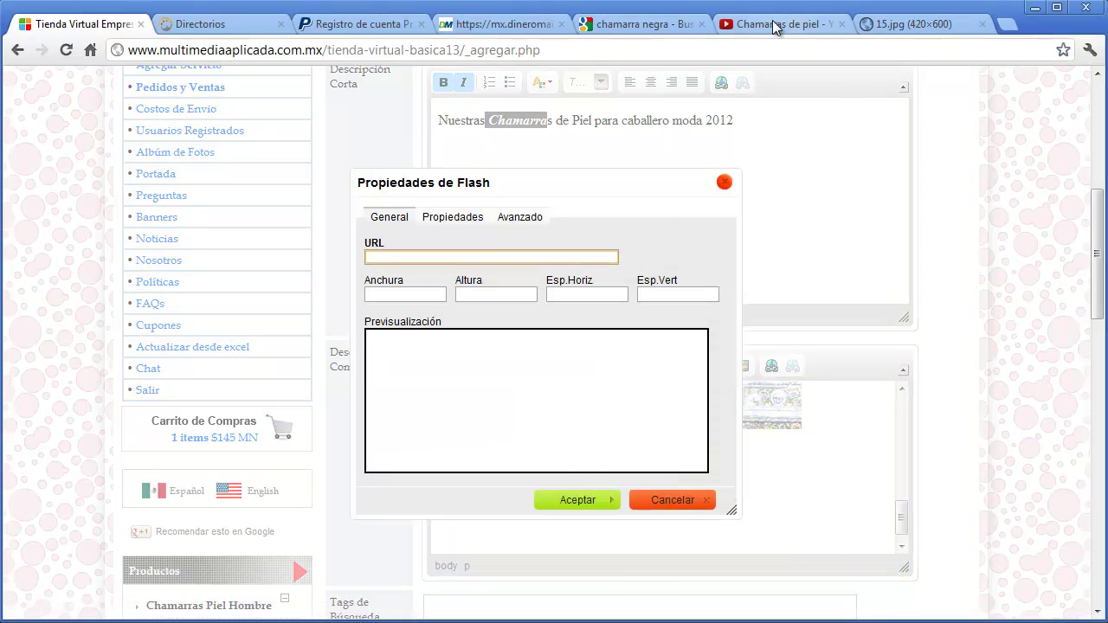
- Paste the Chamarras de piel YouTube address as the Flash URL, replacing 'watch?v=' with 'v/'
click(749, 28)
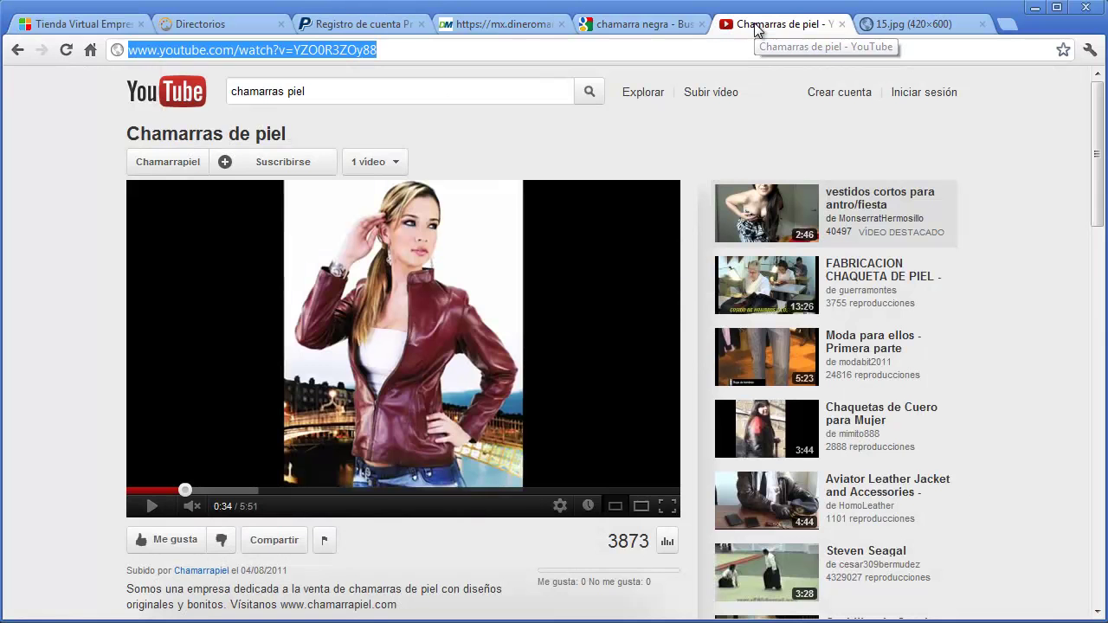
right_click(354, 49)
click(394, 98)
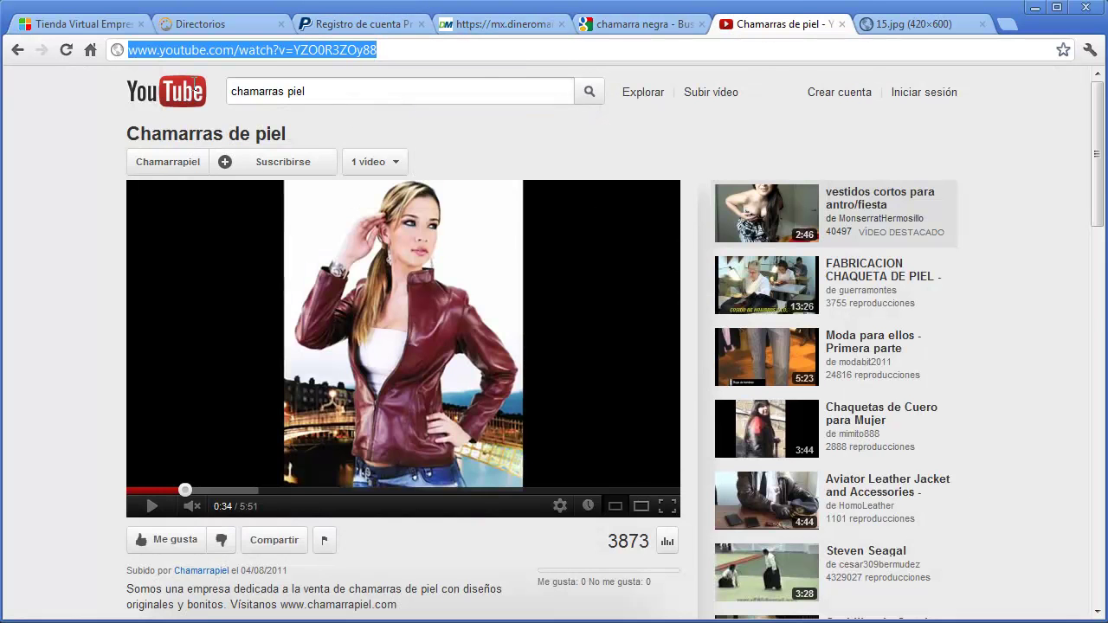
click(58, 25)
right_click(404, 257)
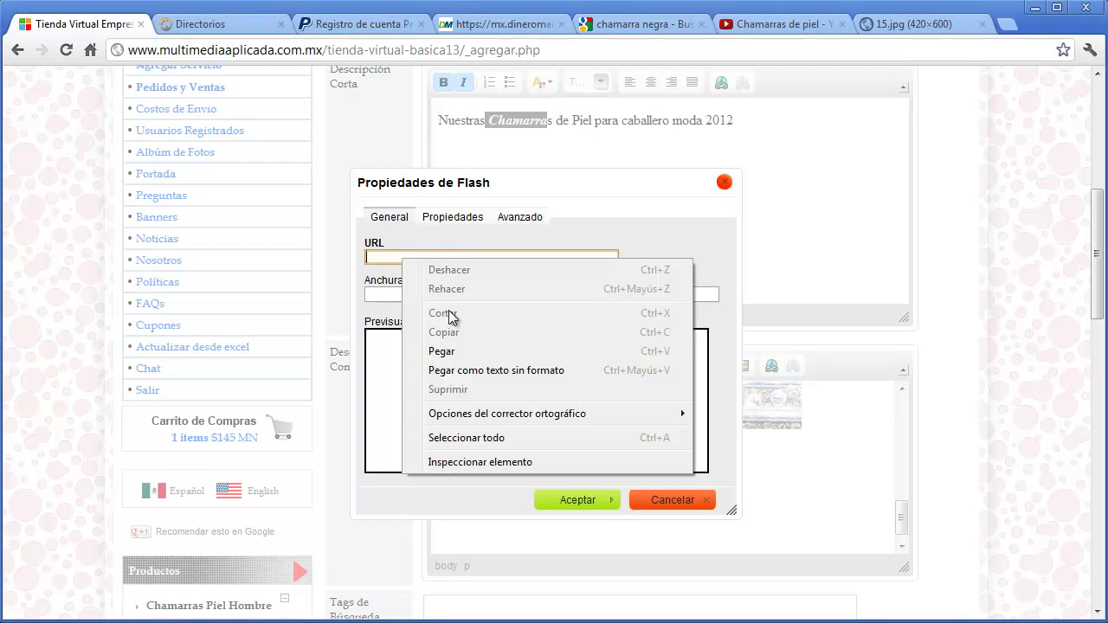
click(471, 351)
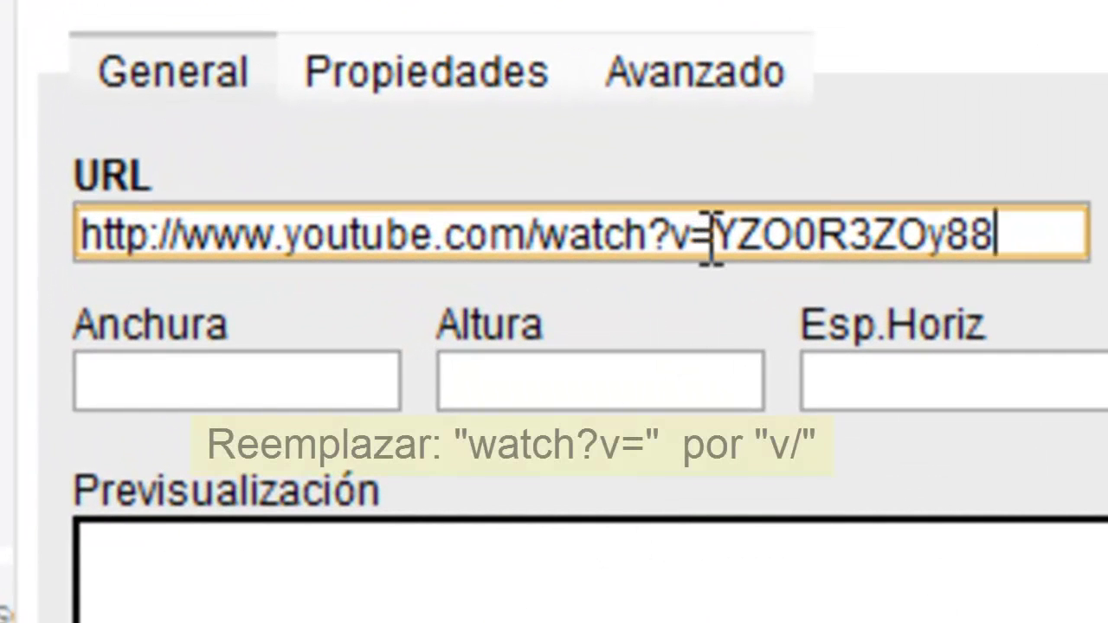
drag(706, 248, 554, 255)
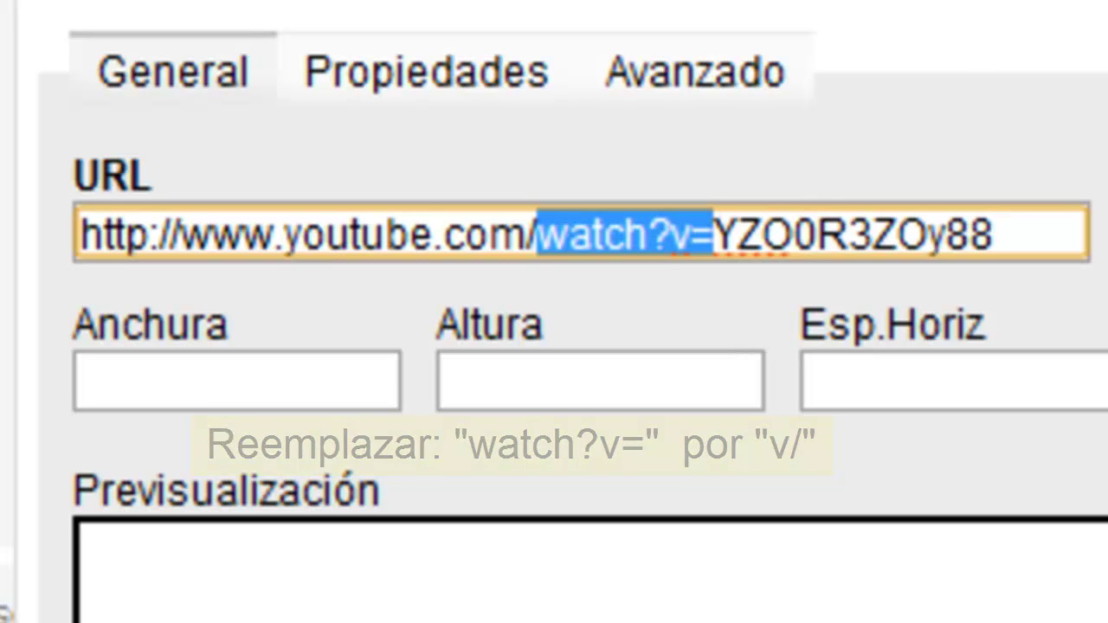
text(v/)
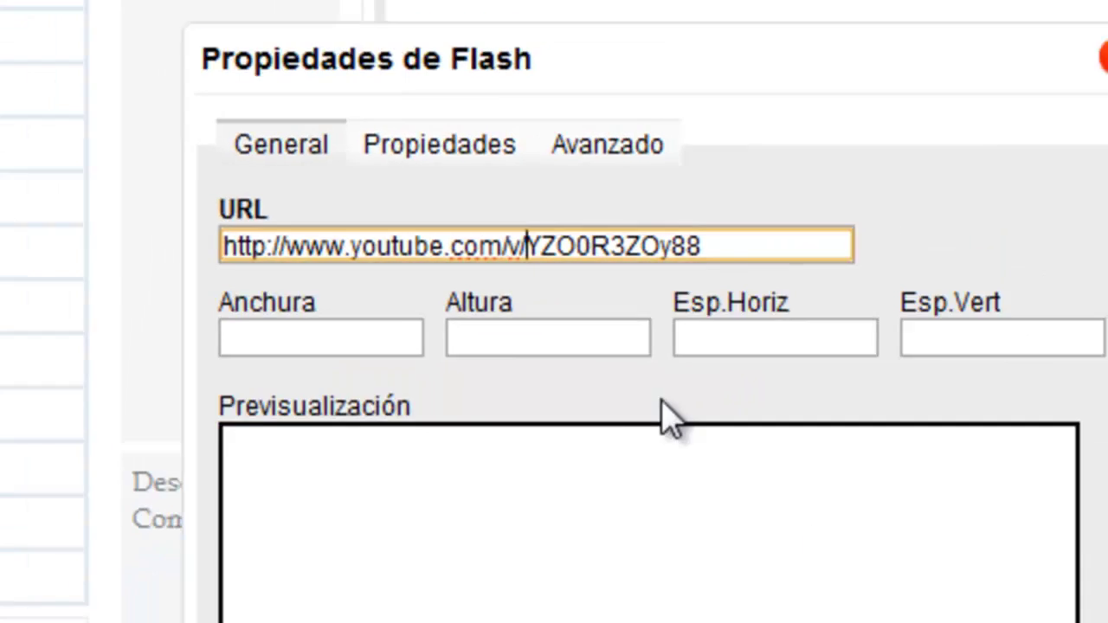
- Set the Flash video to width 400 and height 300 and confirm
click(332, 343)
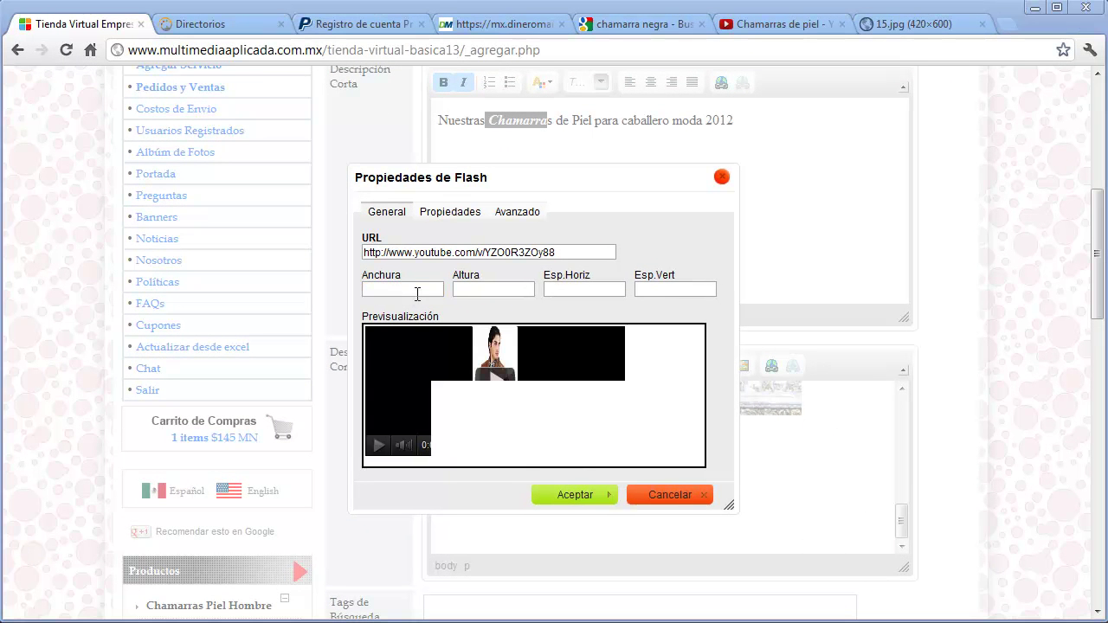
click(416, 295)
text(400)
click(470, 291)
text(300)
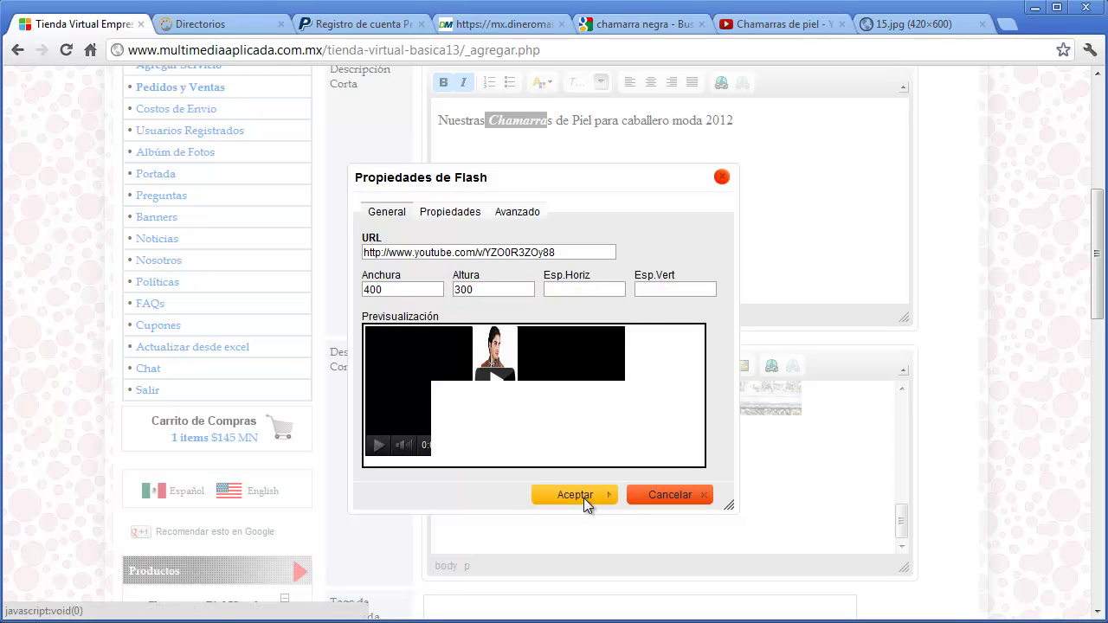
click(583, 497)
- Add the search tags 'chamarras de oferta chamarras de moda etc'
scroll(958, 495, down, 2)
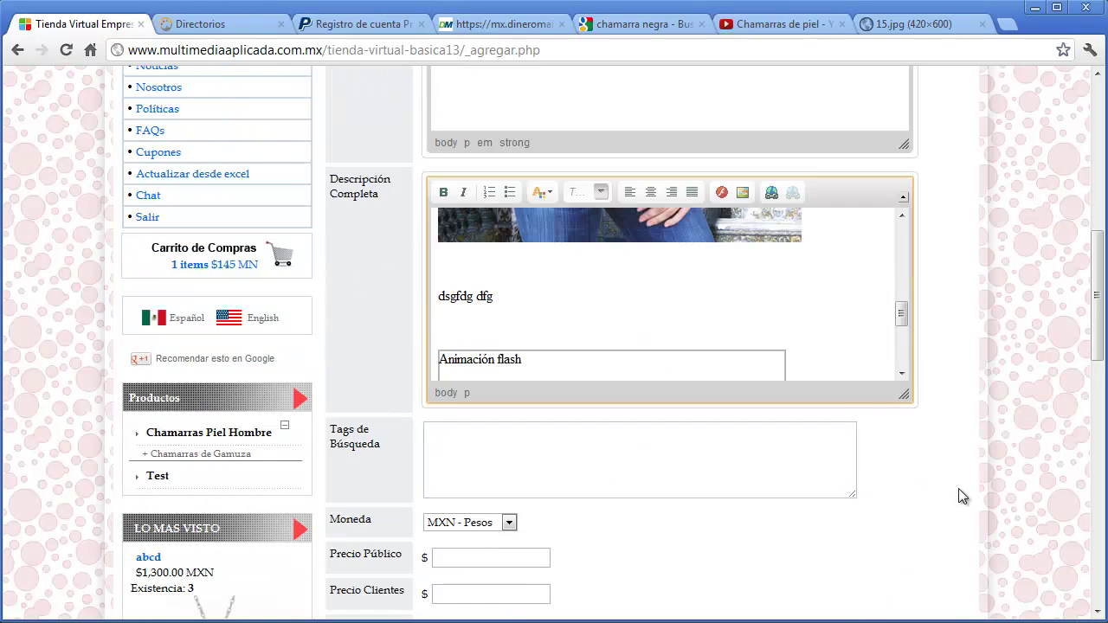
scroll(903, 342, down, 2)
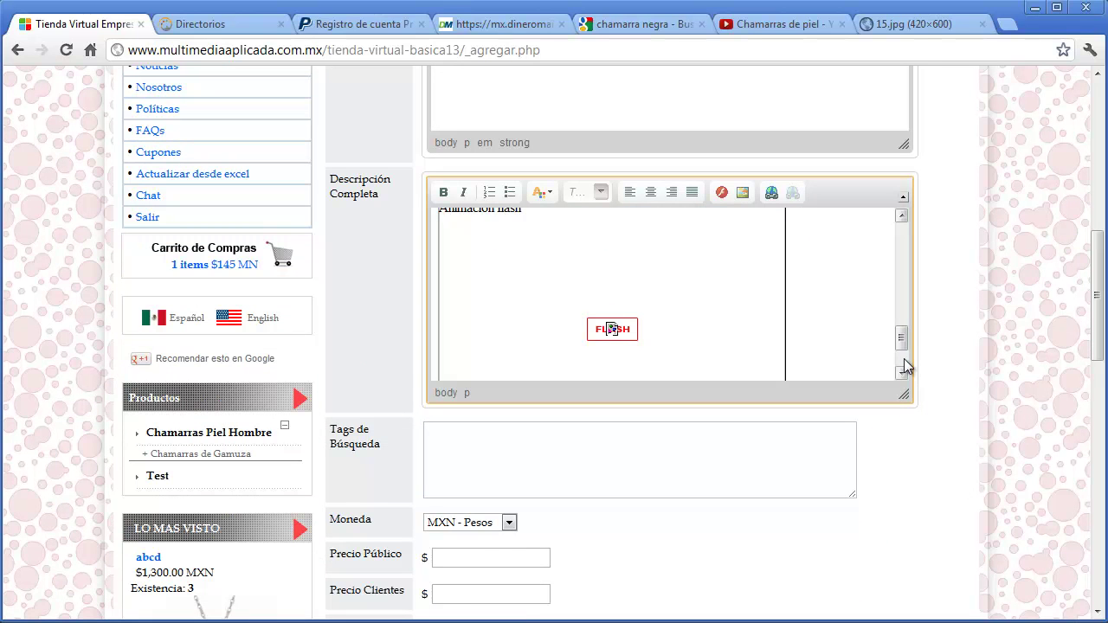
scroll(906, 366, down, 1)
scroll(914, 456, down, 2)
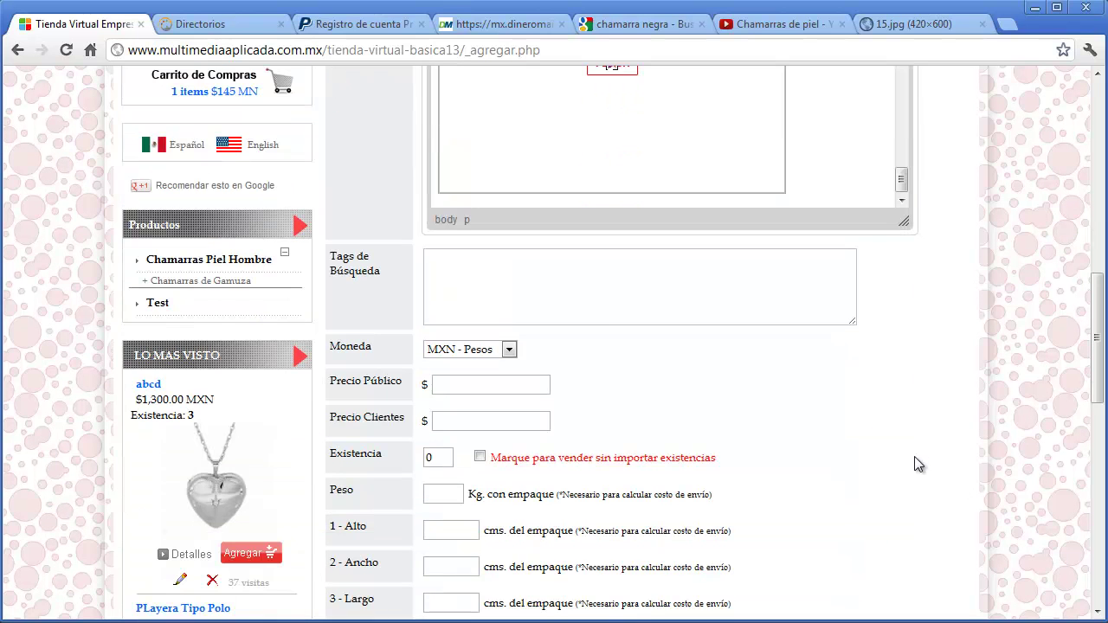
click(622, 302)
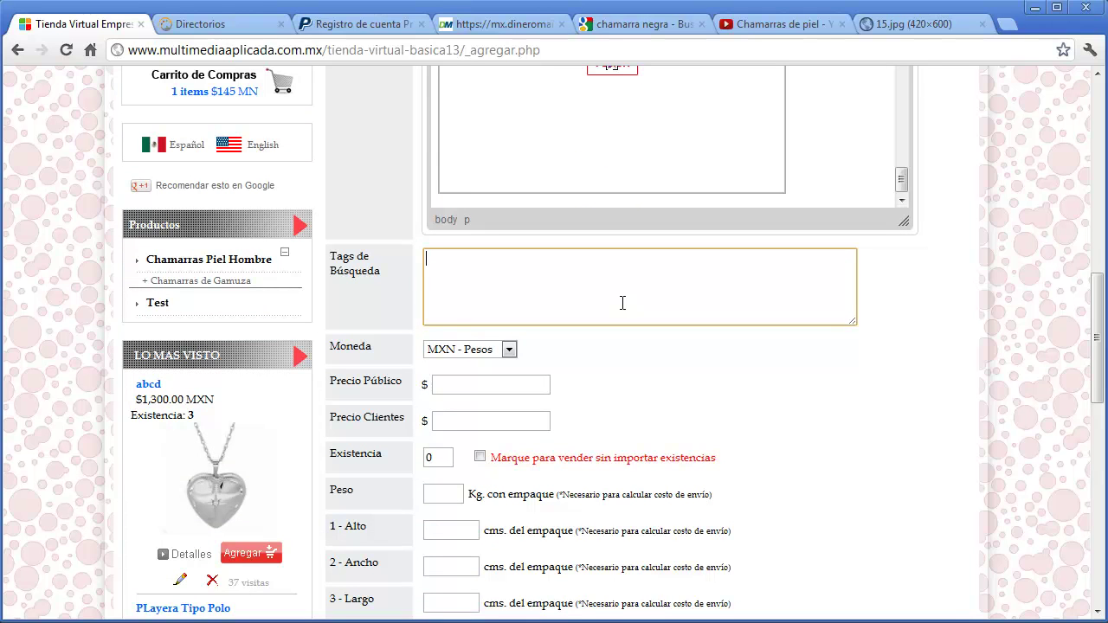
text(chamarras de oferta chamarras de )
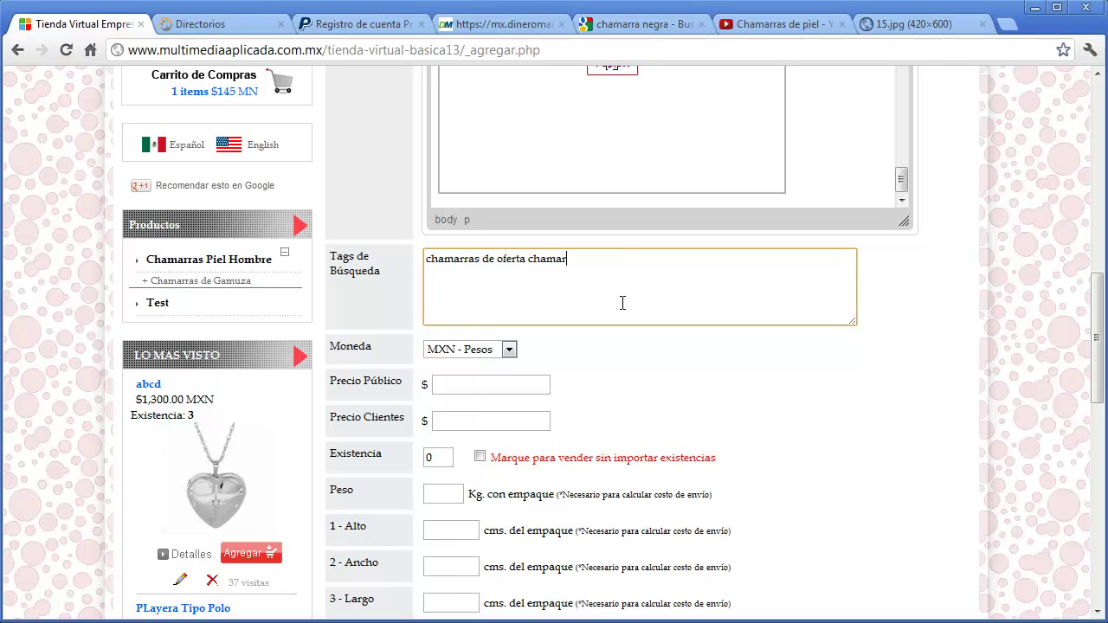
text(moda etc)
- Try USD - Dólares with a public price of 50, checking the USD exchange rate of 13
click(510, 349)
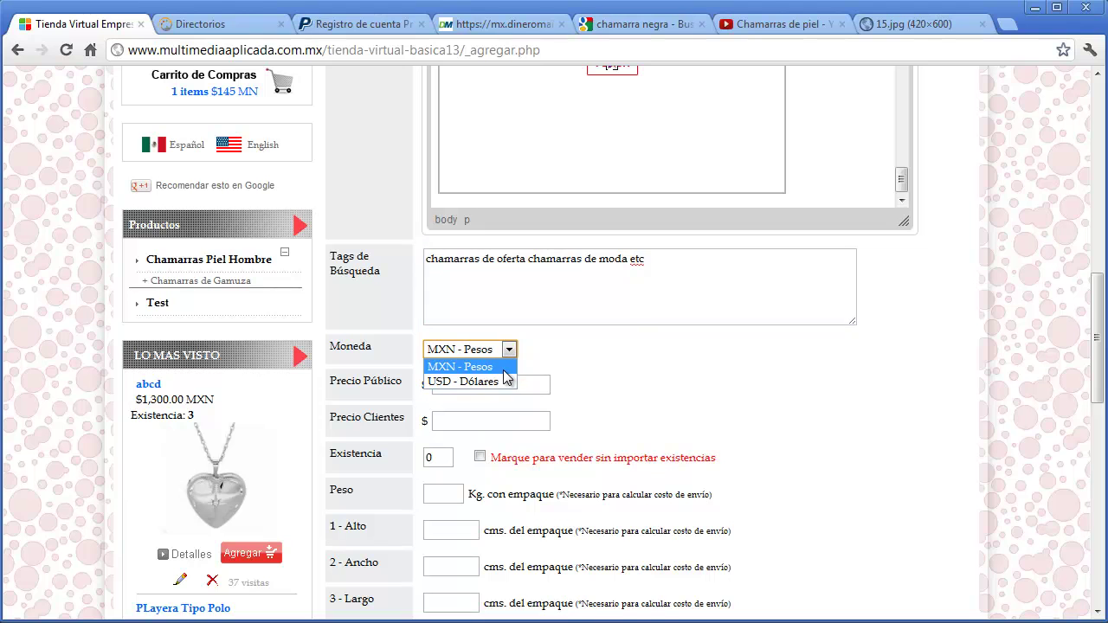
click(504, 369)
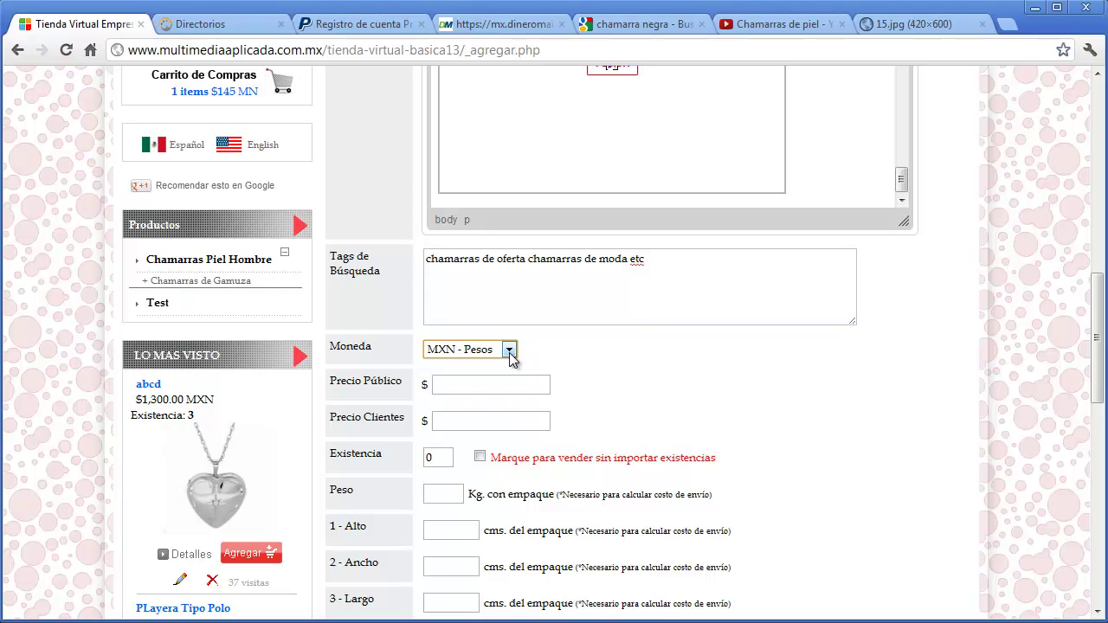
click(510, 348)
click(490, 383)
click(490, 384)
text(50)
click(587, 378)
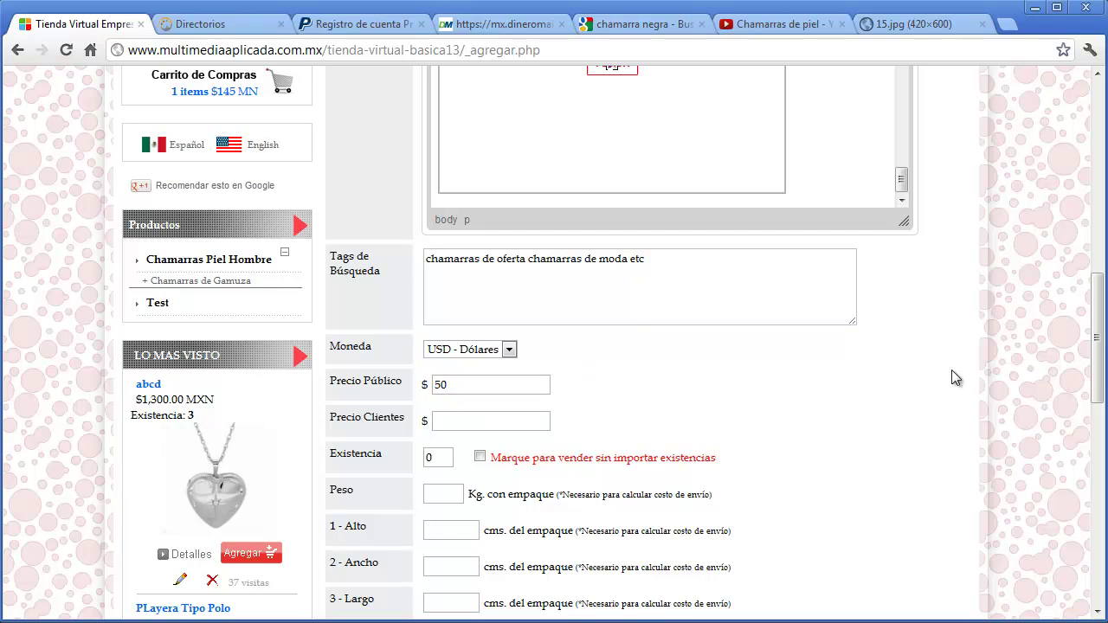
drag(1095, 381, 1095, 173)
double_click(181, 355)
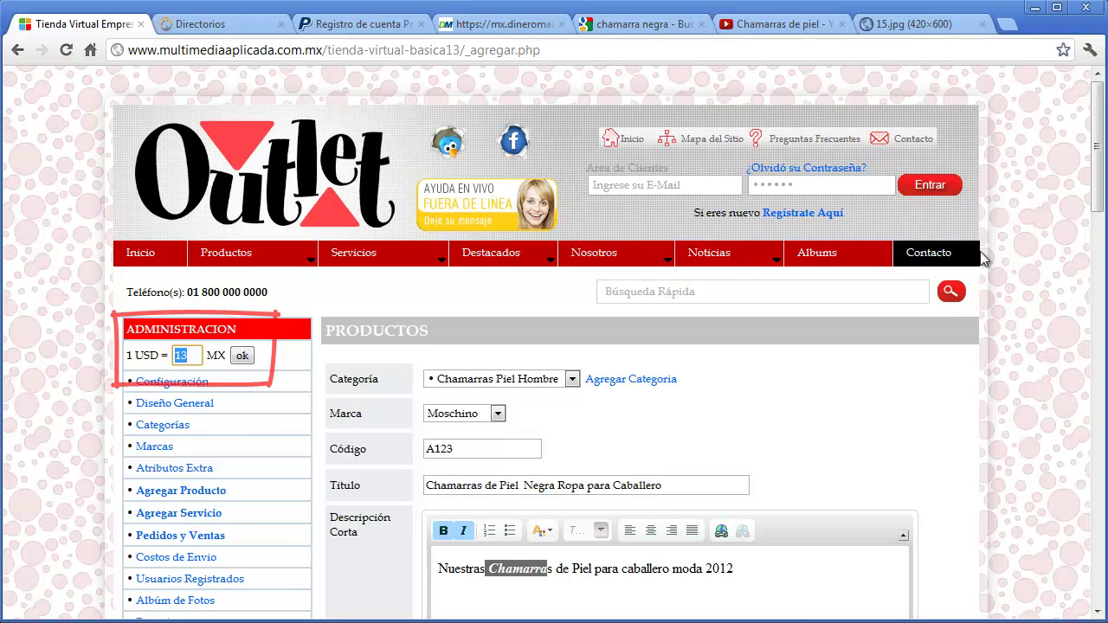
drag(1095, 156, 1080, 366)
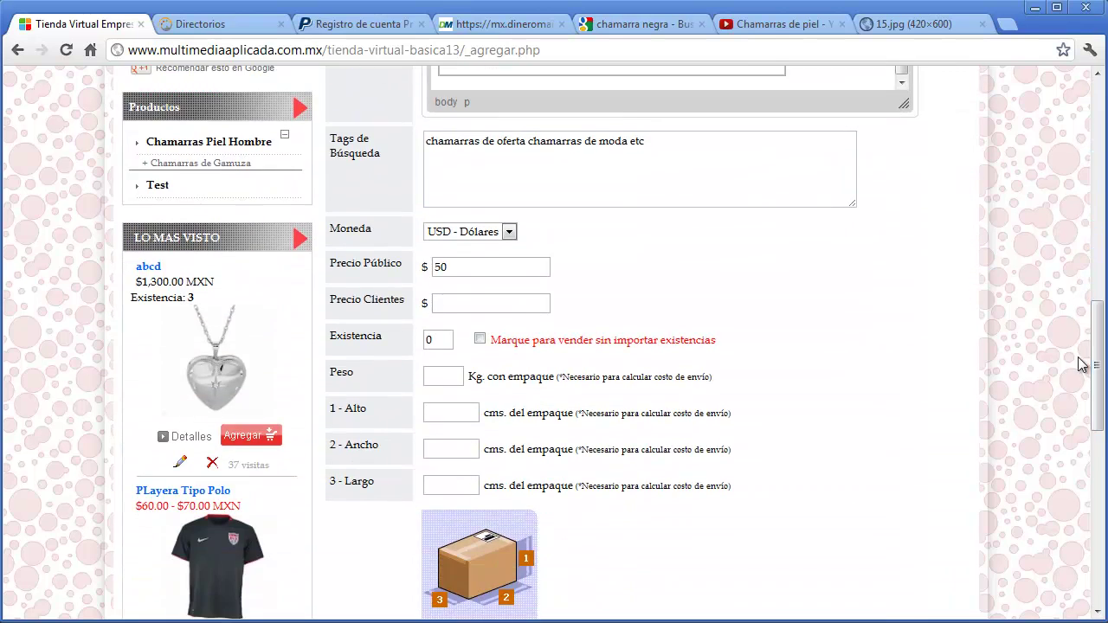
- Switch back to MXN - Pesos with public price 500 and client price 480
click(474, 232)
click(460, 248)
double_click(435, 268)
text(500)
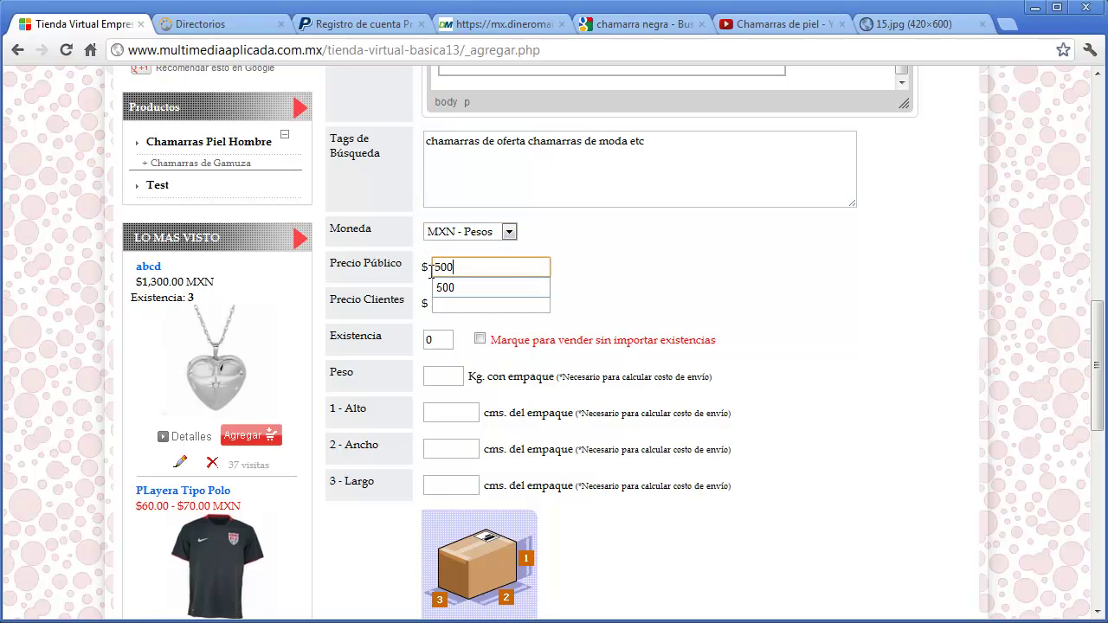
click(612, 273)
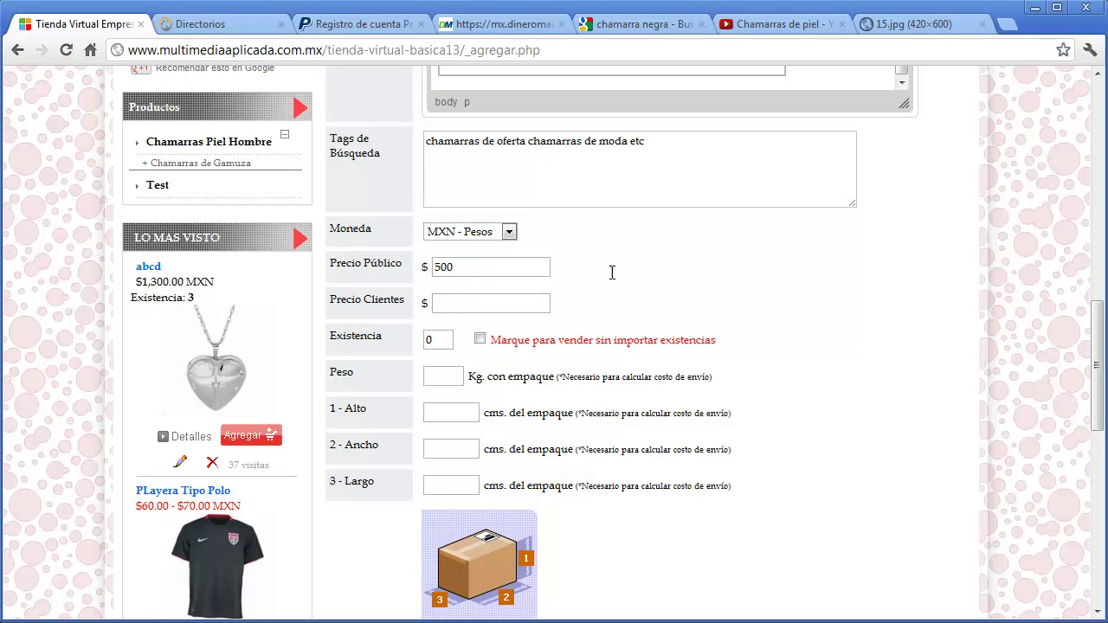
click(525, 304)
text(480)
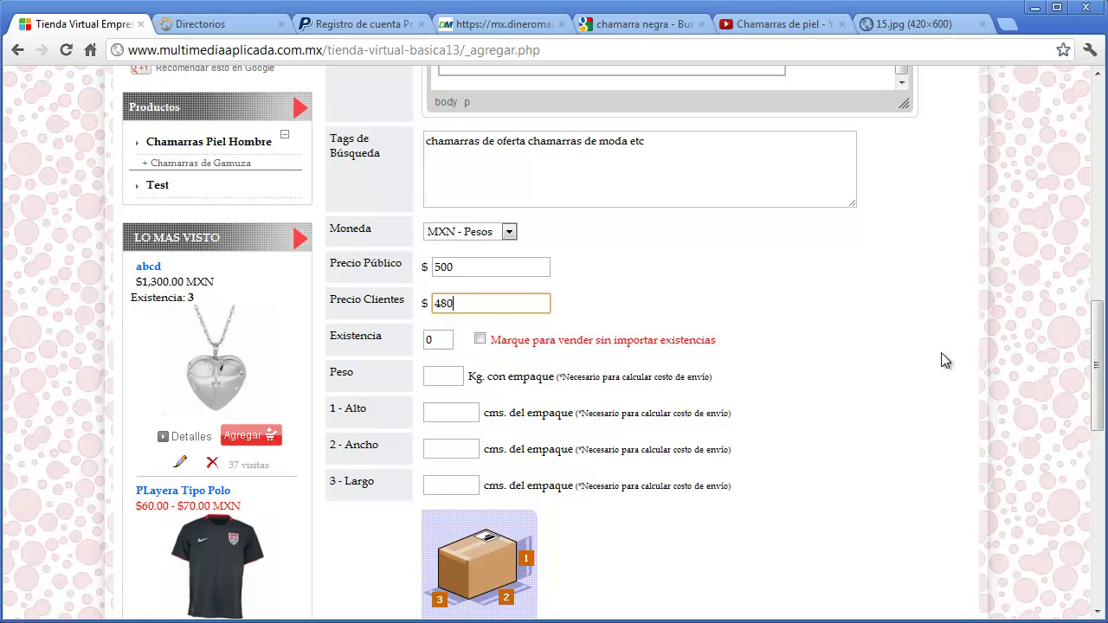
drag(1095, 380, 1065, 104)
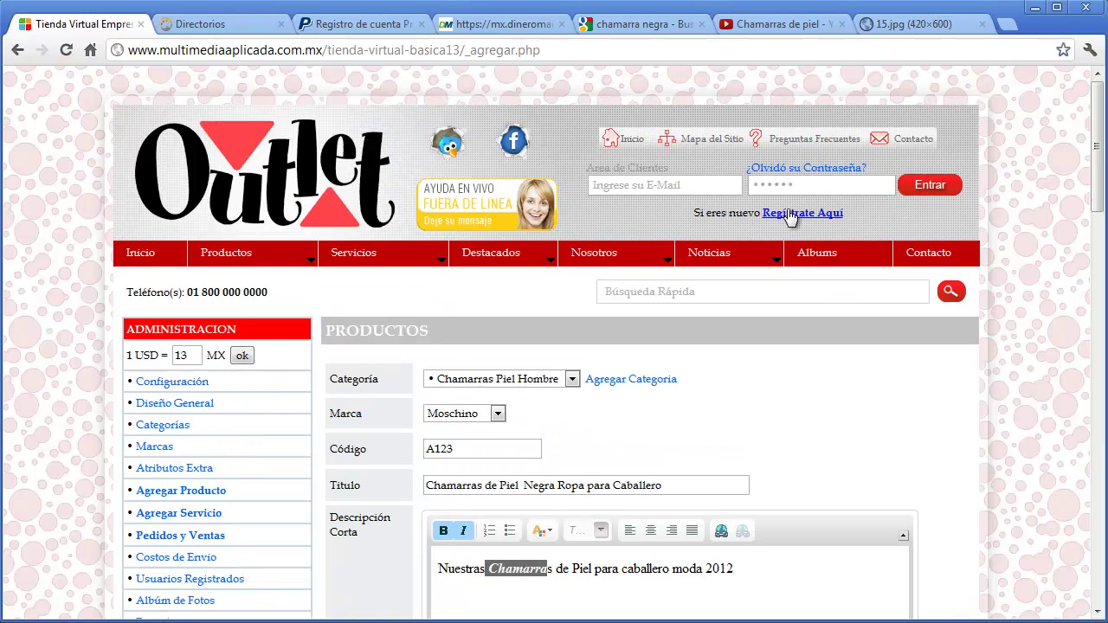
- Type 10 for stock, then tick 'Marque para vender sin importar existencias'
drag(1096, 147, 1096, 321)
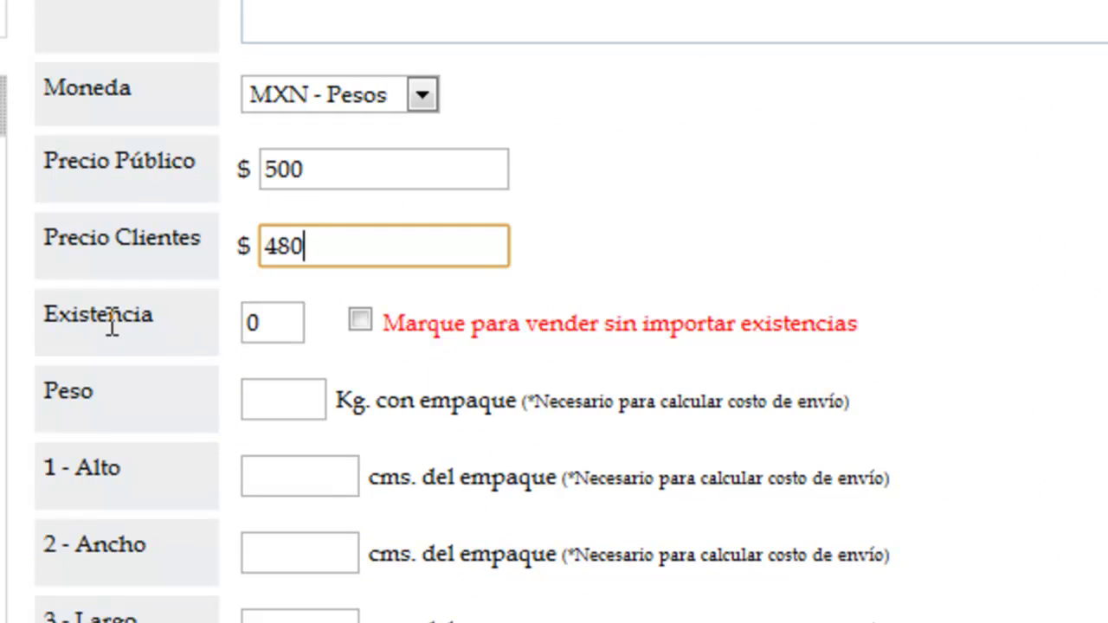
key(Tab)
text(10)
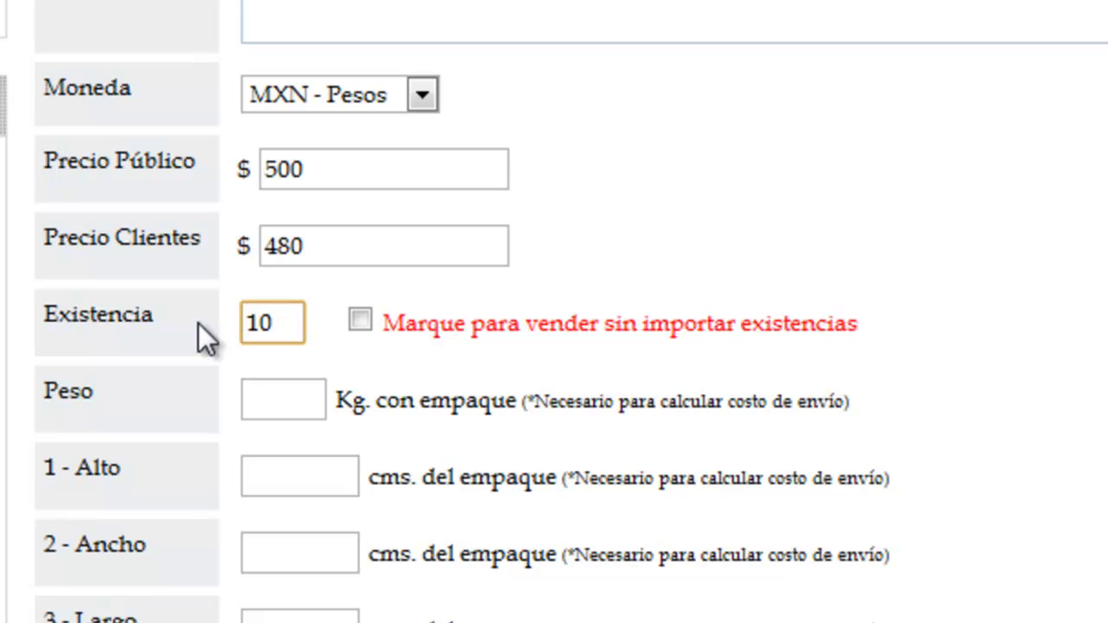
click(356, 325)
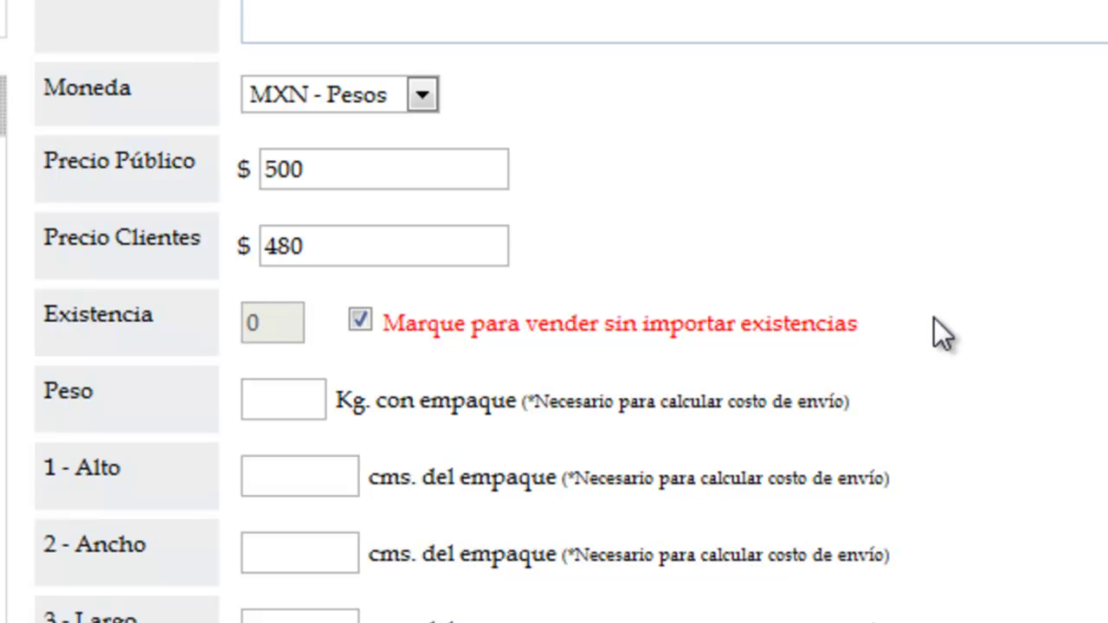
click(307, 398)
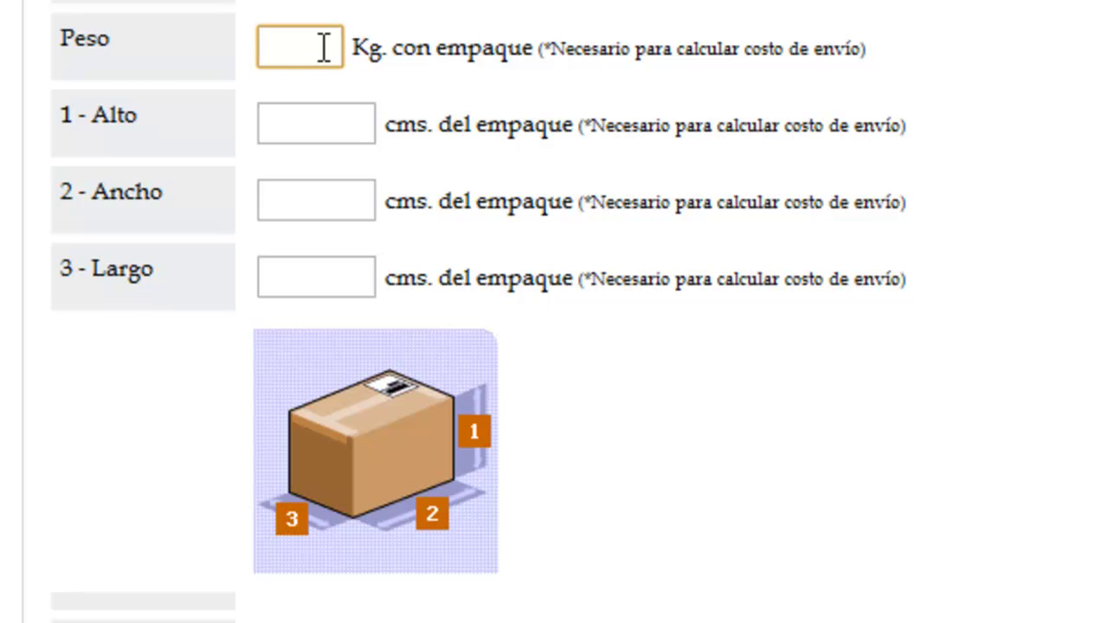
- Enter weight 1 kg, height 20, width 30 and length 30 cm for the package
text(1)
click(301, 137)
text(20)
click(299, 194)
text(30)
click(305, 262)
text(30)
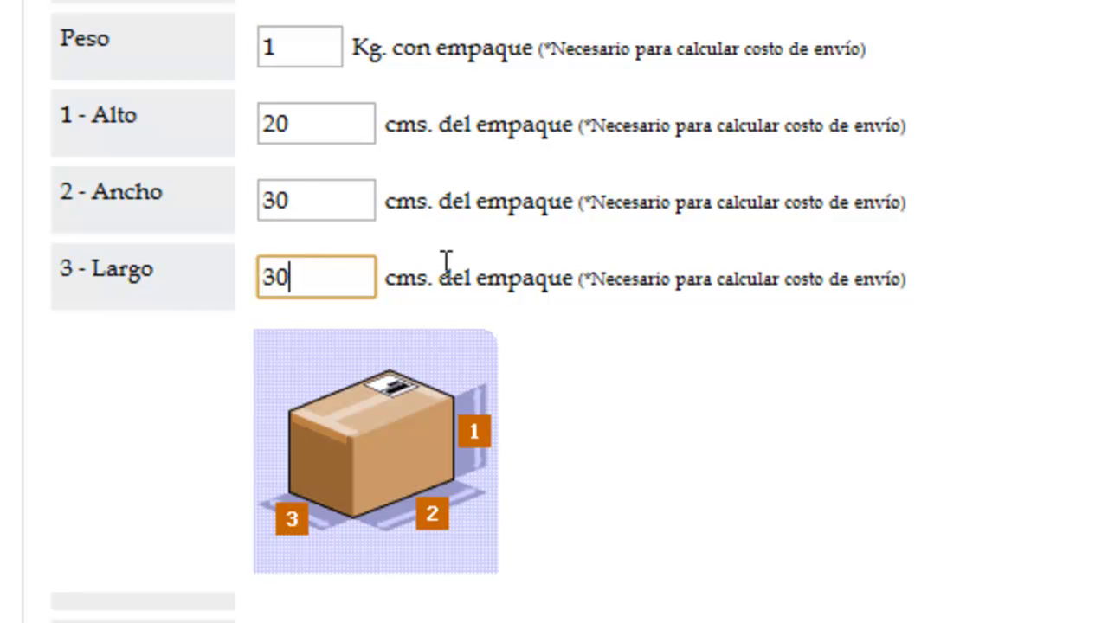
click(1088, 254)
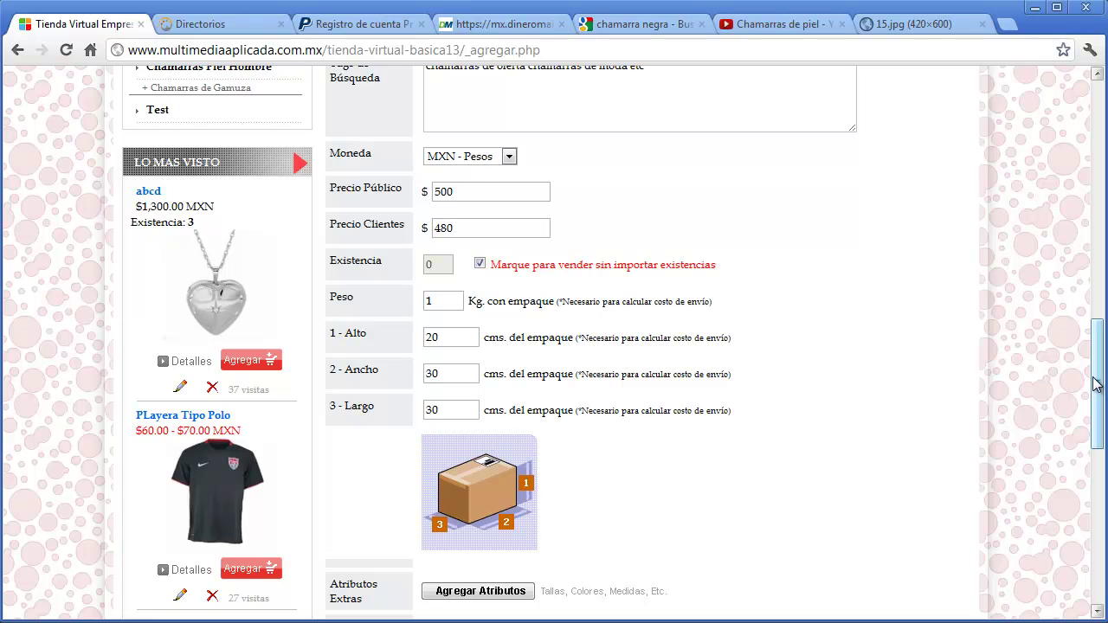
drag(1096, 384, 1094, 466)
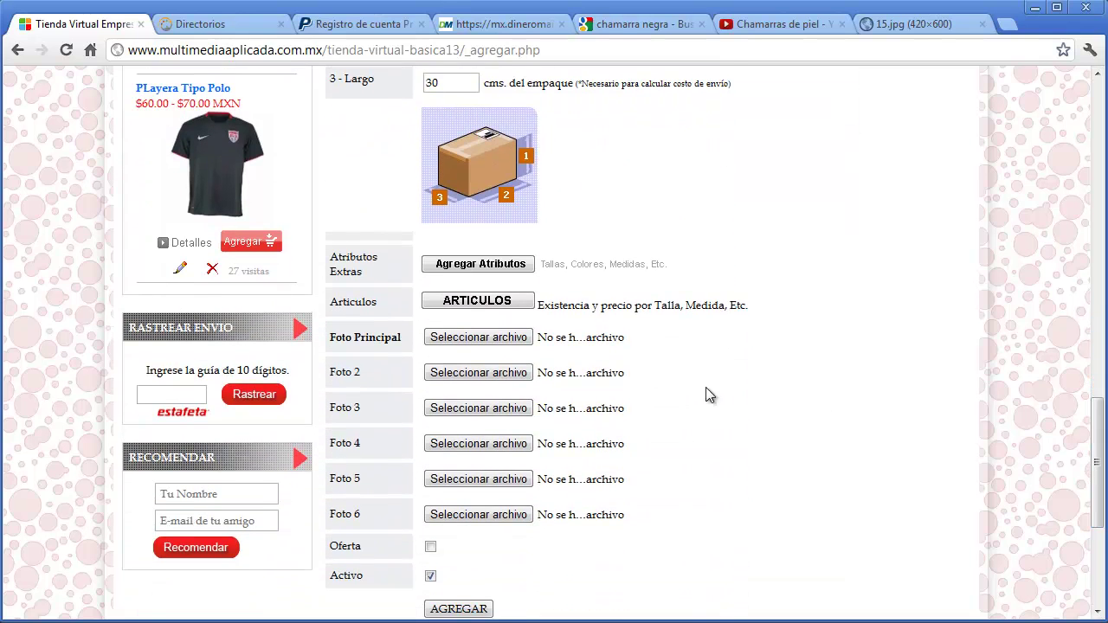
- Add the colour attributes Amarillo and Negro to the jacket
click(500, 266)
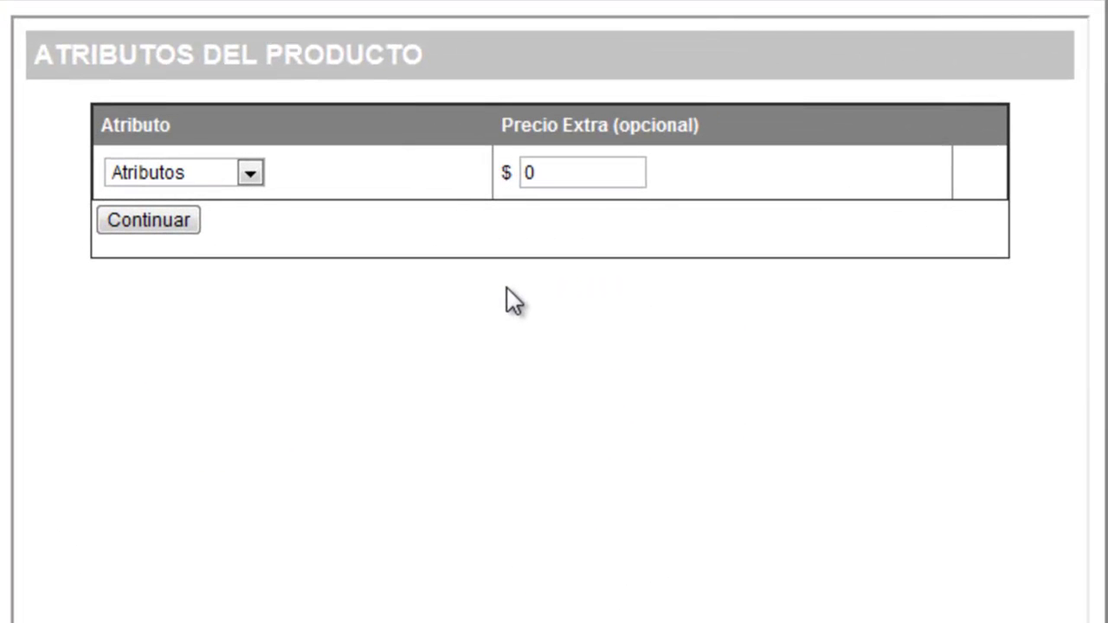
click(251, 175)
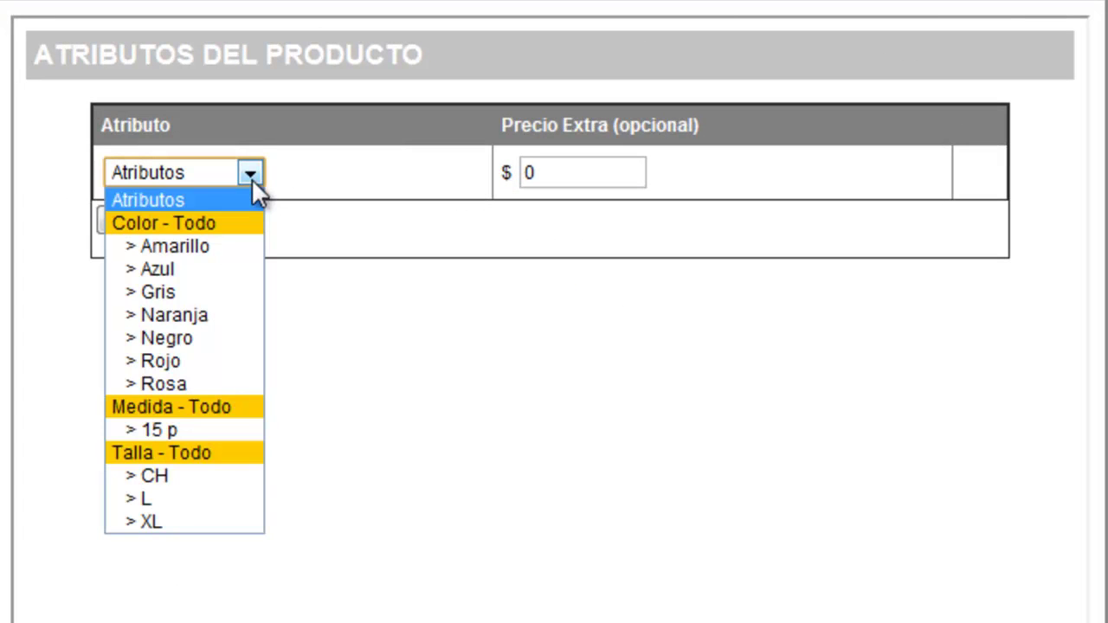
click(222, 240)
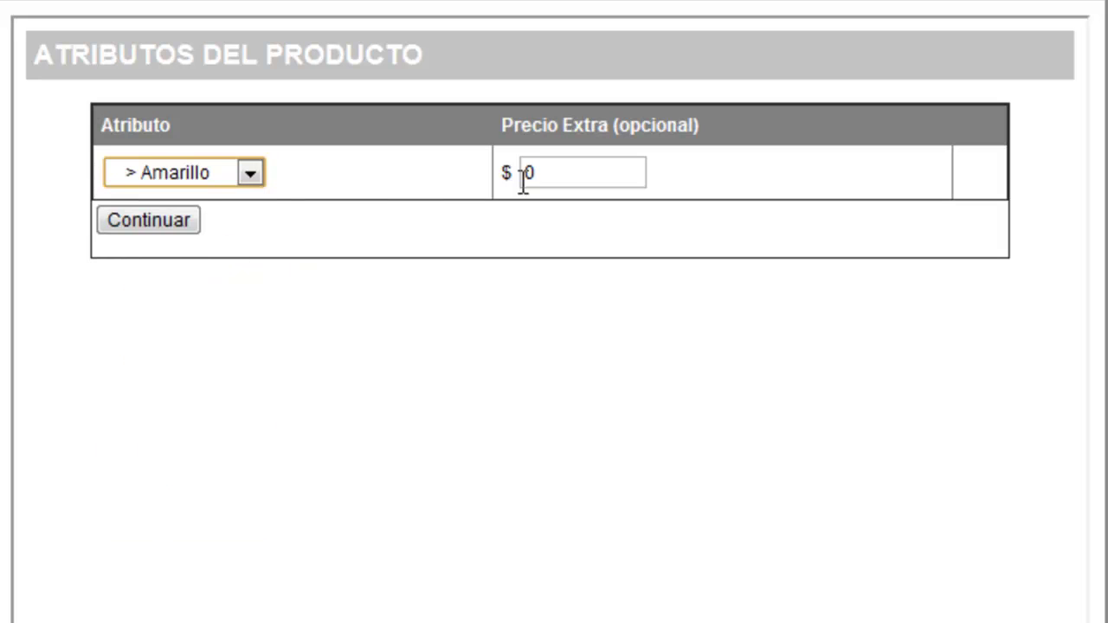
click(176, 227)
click(247, 214)
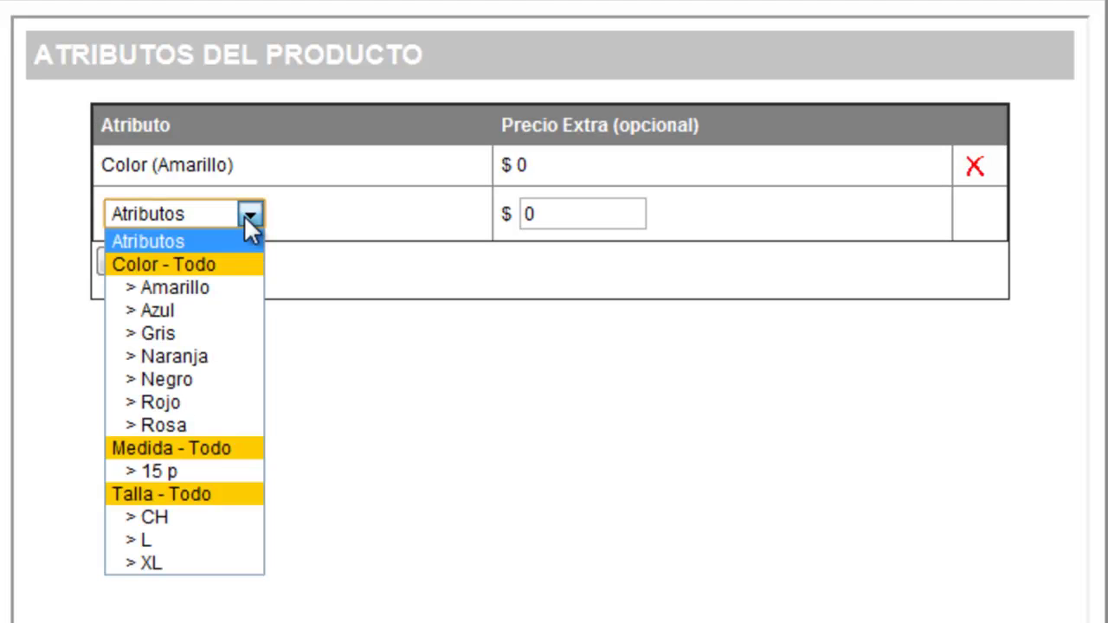
click(193, 380)
click(173, 264)
- Add sizes Talla CH and Talla XL, with XL at $50 extra, and close the editor
click(256, 261)
click(219, 548)
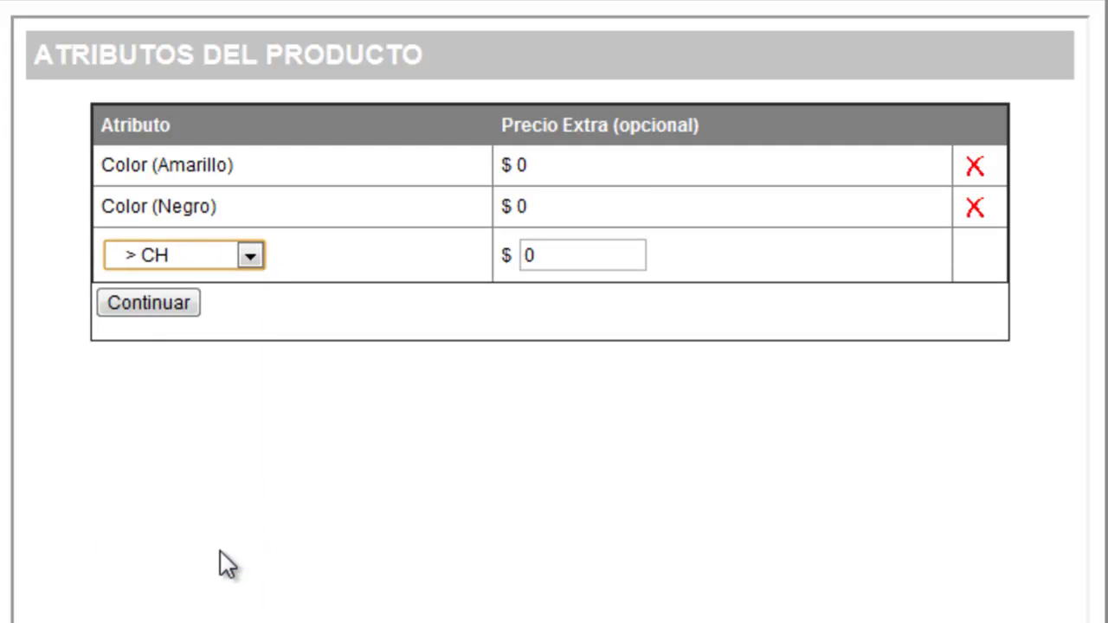
click(182, 305)
click(249, 296)
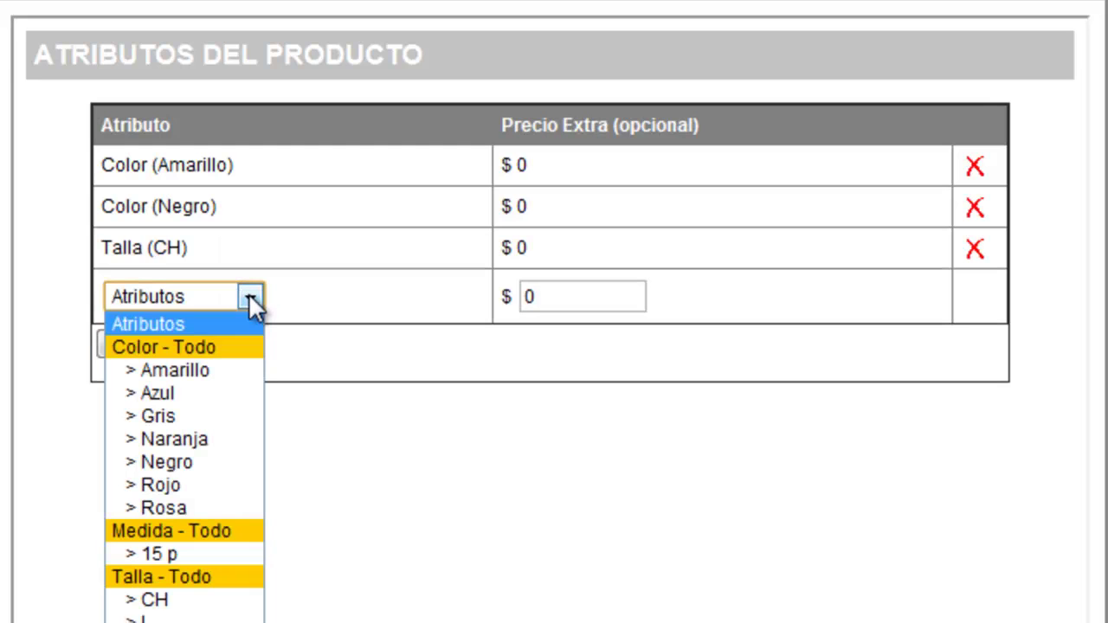
click(147, 622)
double_click(554, 296)
text(50)
click(173, 347)
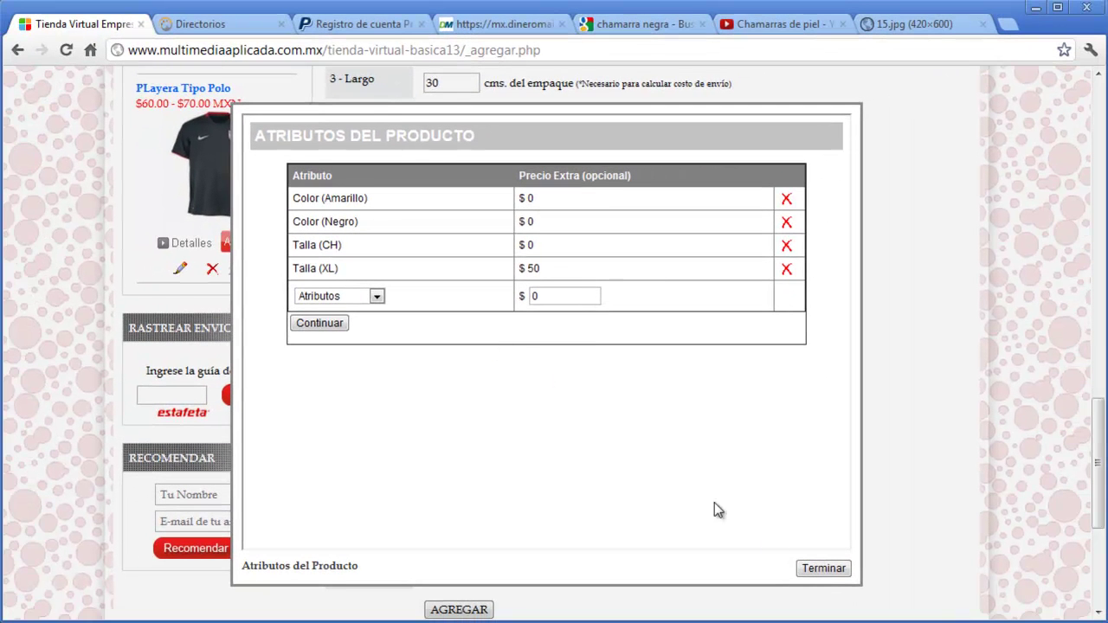
click(823, 569)
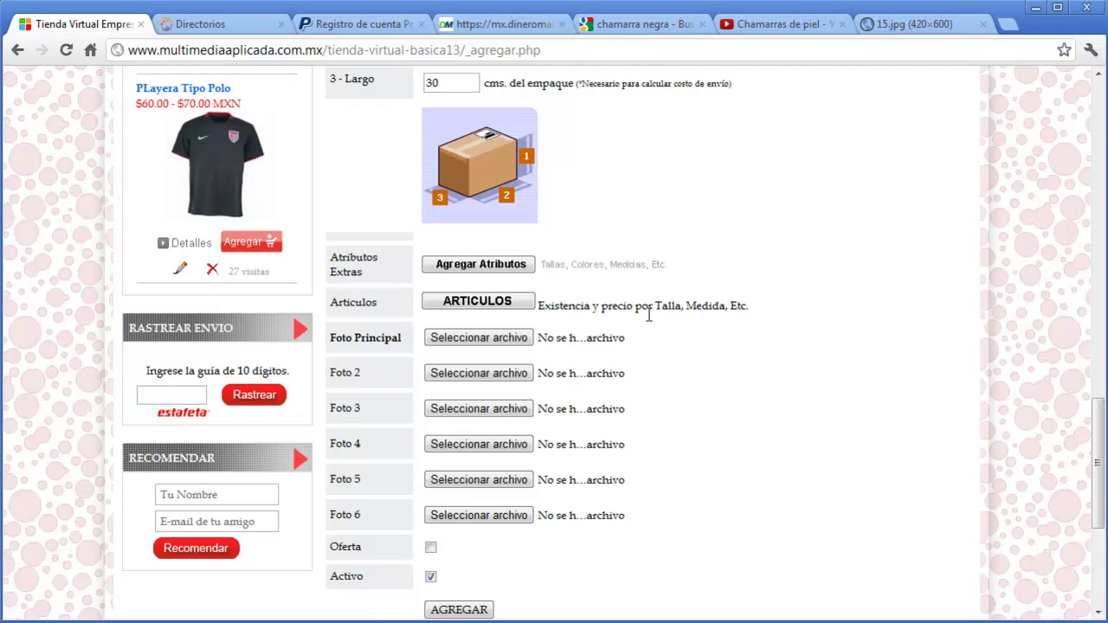
- Reopen the attributes editor to review the four attributes, then close it
click(517, 268)
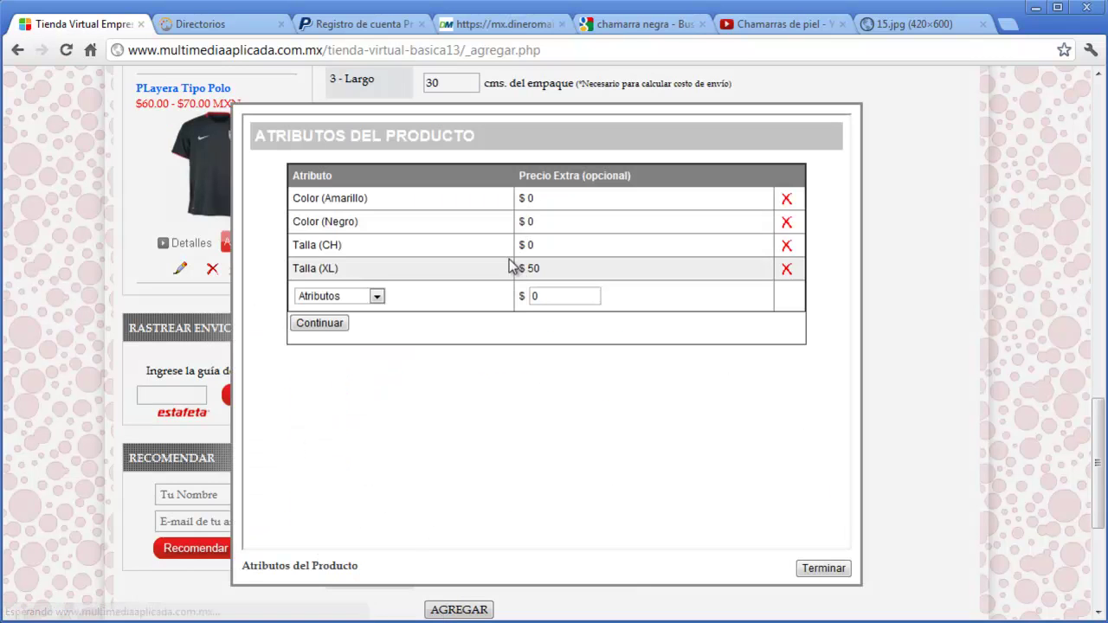
click(383, 299)
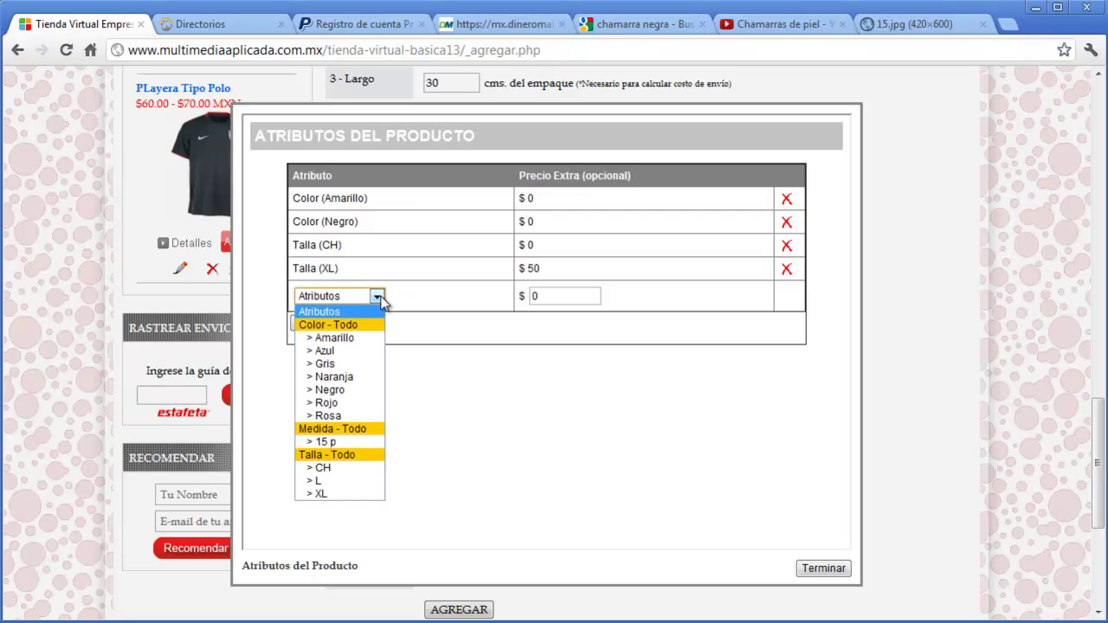
click(385, 300)
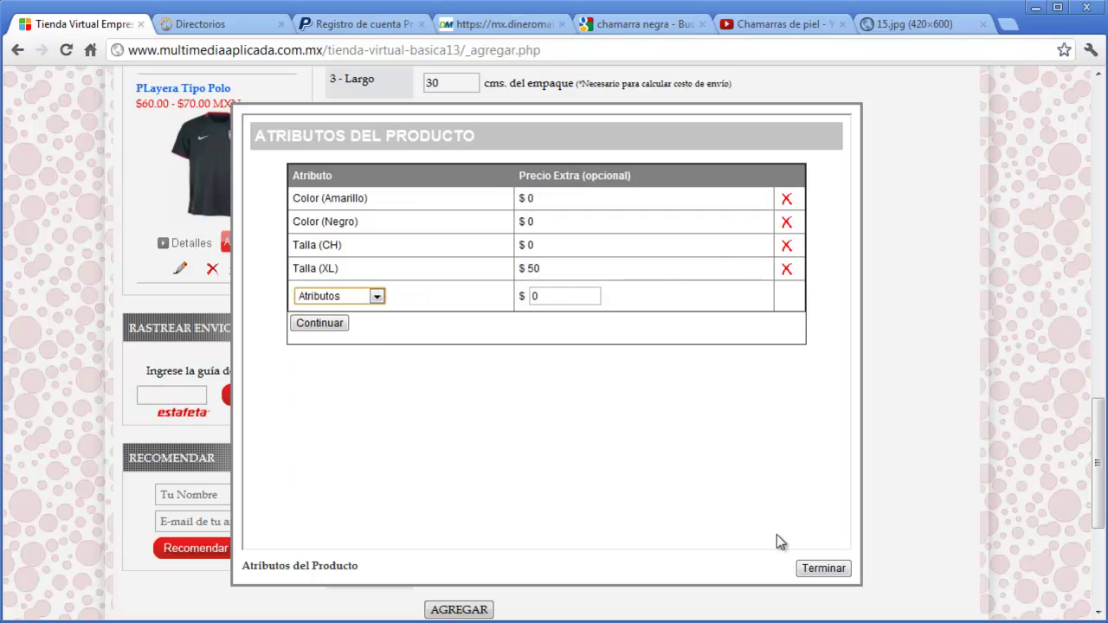
click(822, 567)
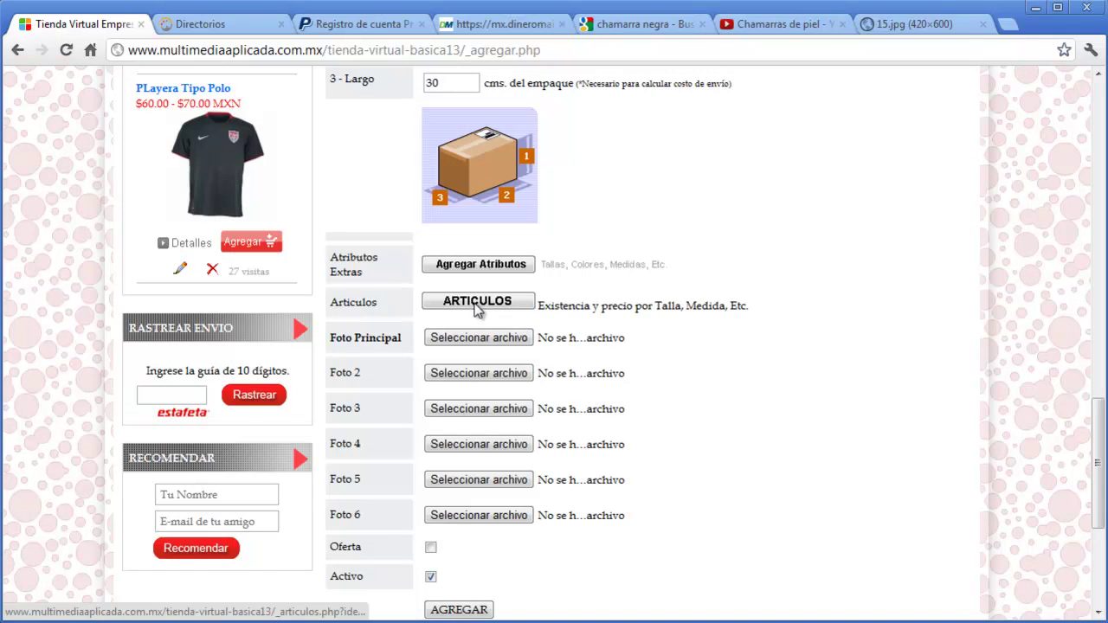
- Add article a1: Chamarra, Talla CH, price 500, stock 10
click(479, 310)
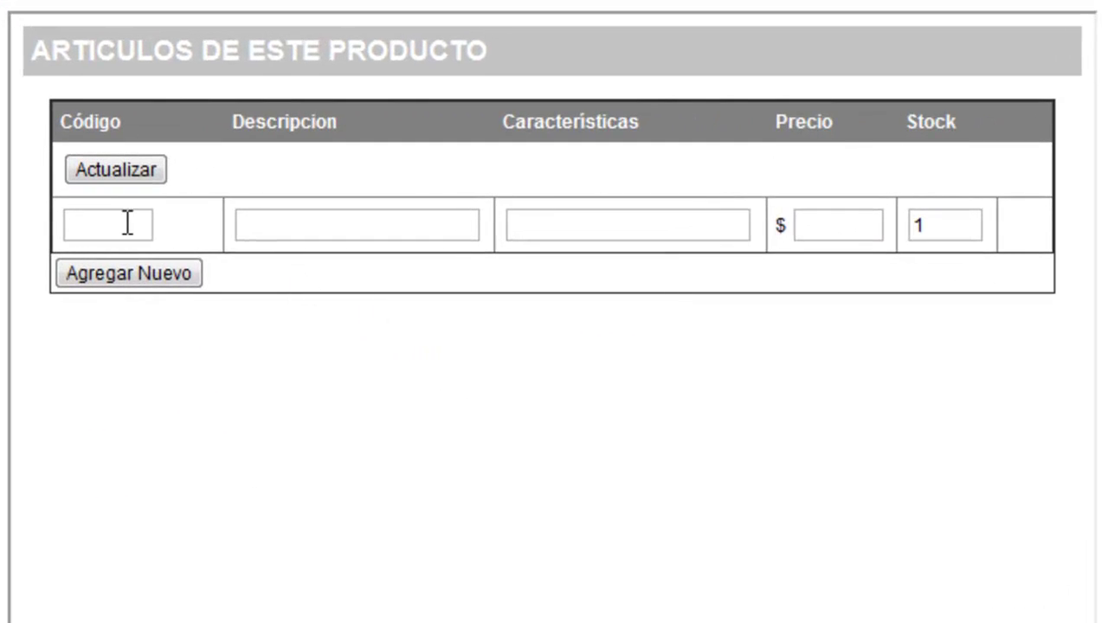
click(127, 225)
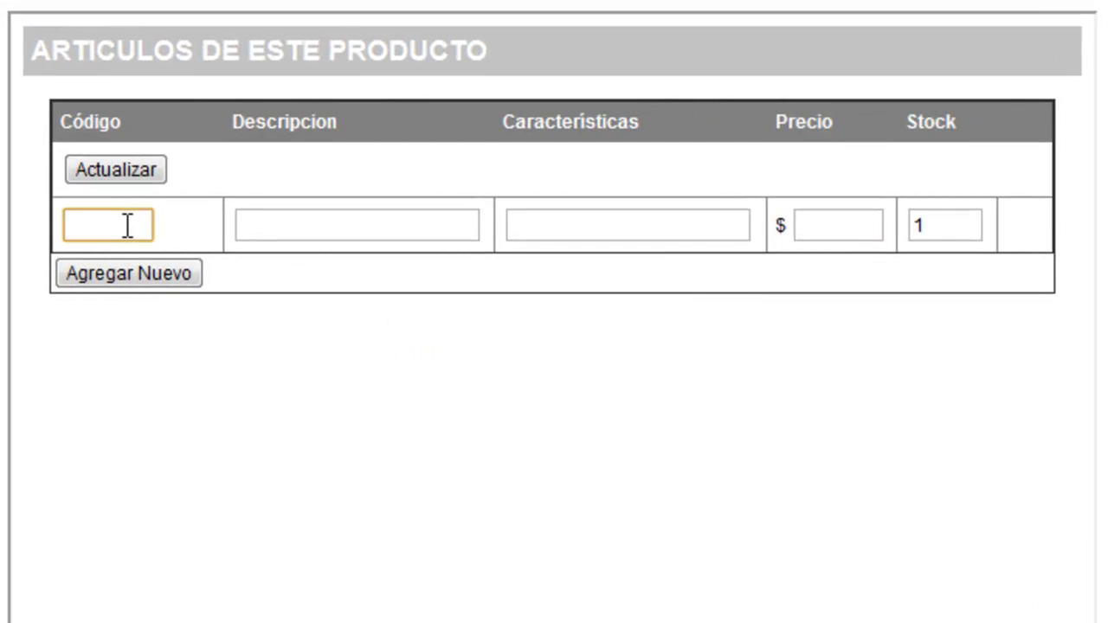
text(a1)
key(Tab)
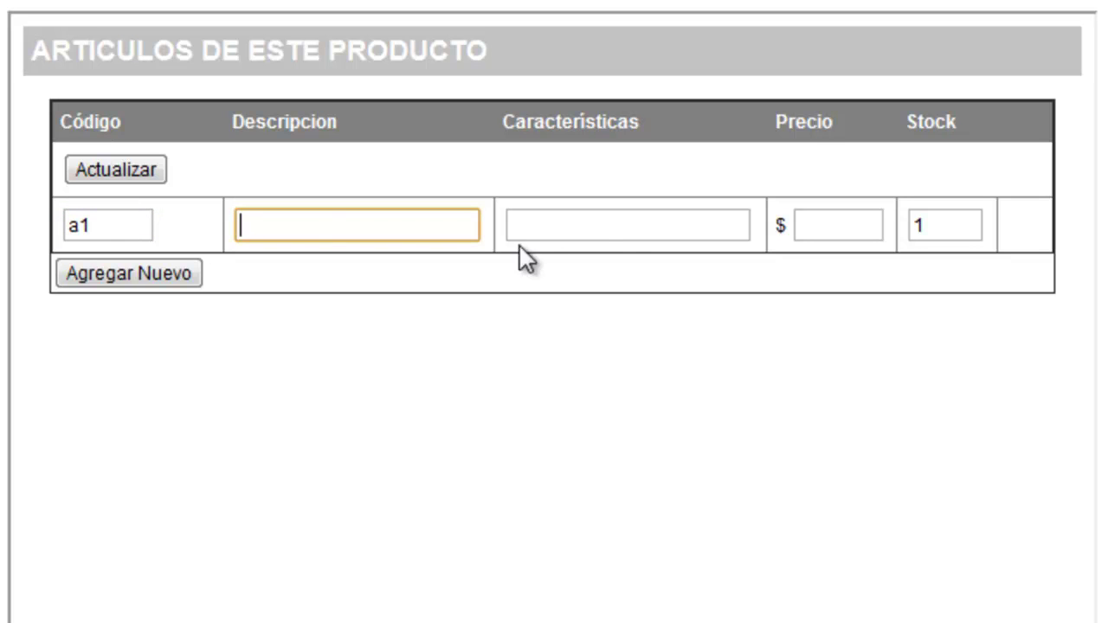
click(606, 240)
text(Talla CH)
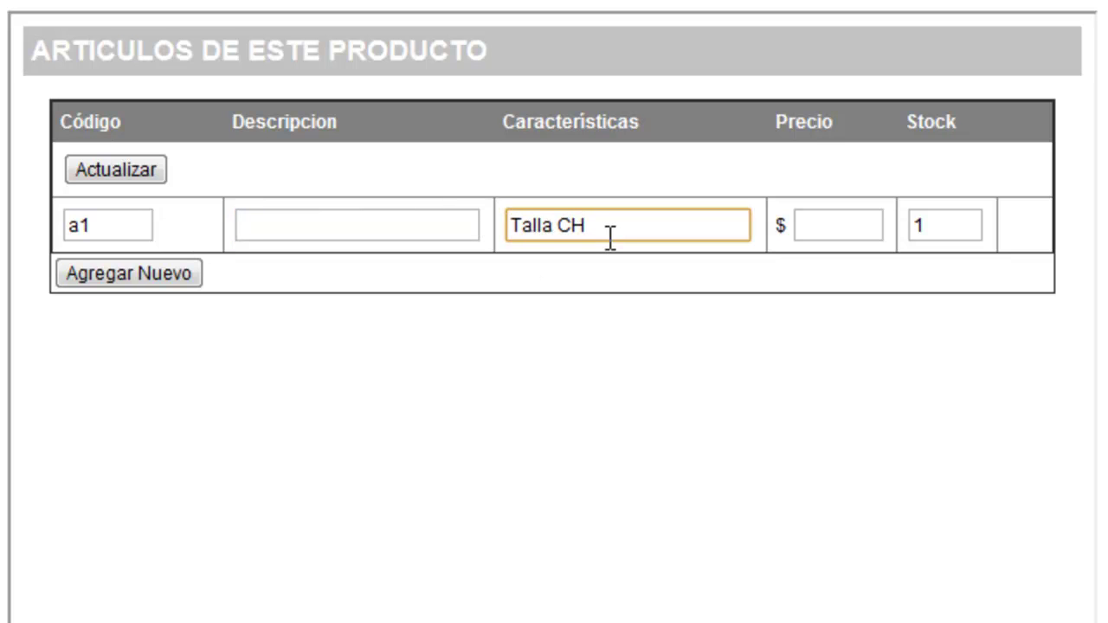
key(Tab)
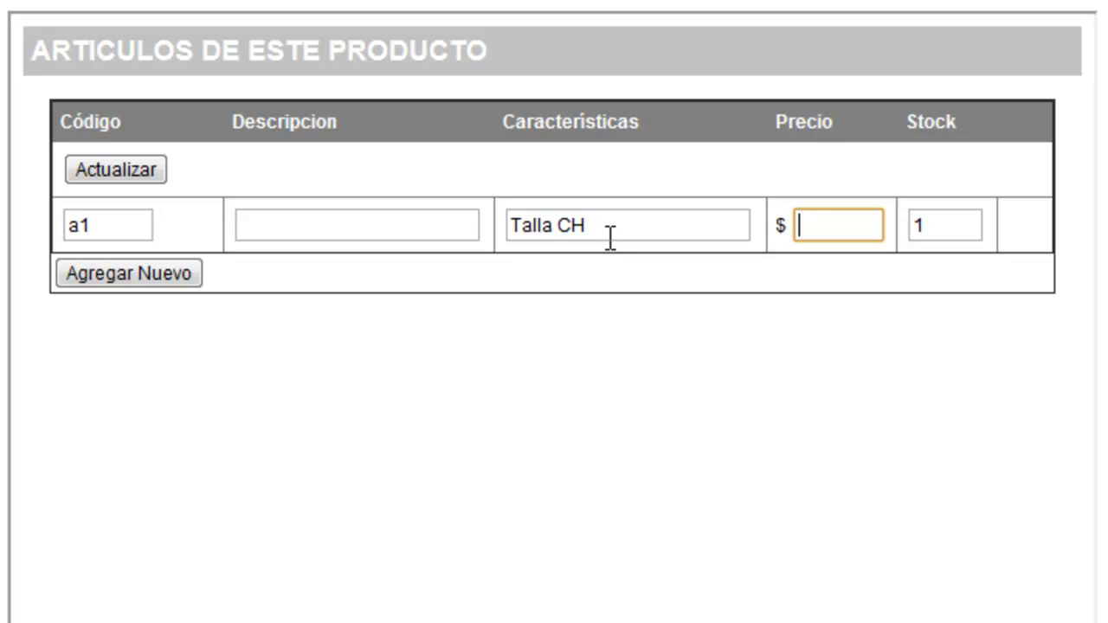
text(500)
key(Tab)
text(10)
click(429, 224)
text(Chamarra)
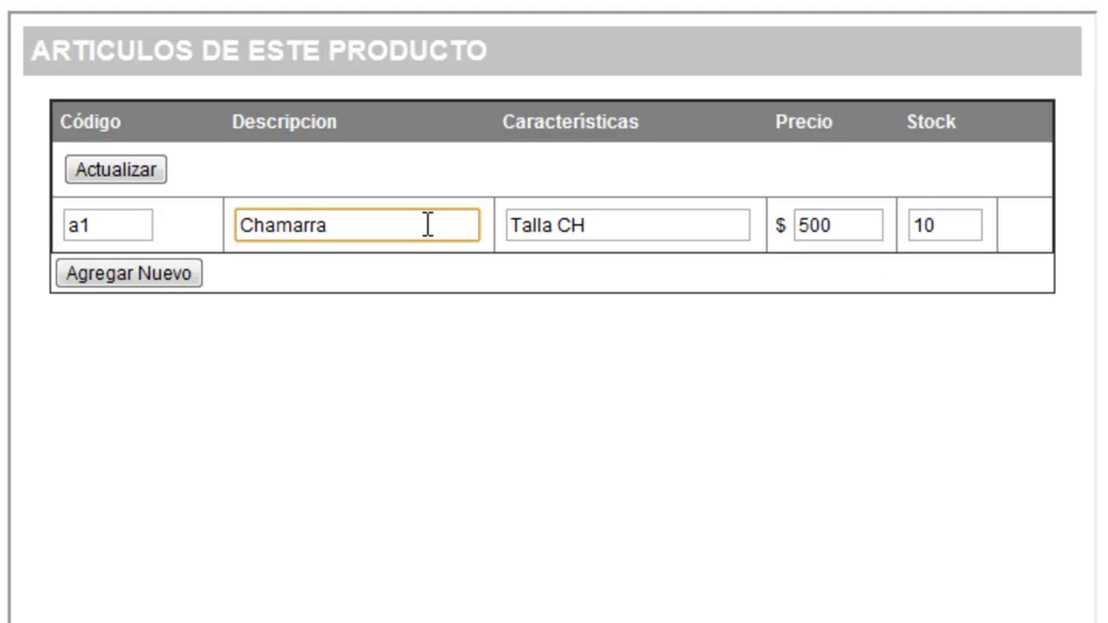
click(183, 270)
- Add article a2: Chamarra 2, Talla MD, price 550, stock 6, and close the editor
click(126, 297)
text(a2)
key(Tab)
text(Chamarra 2)
key(Tab)
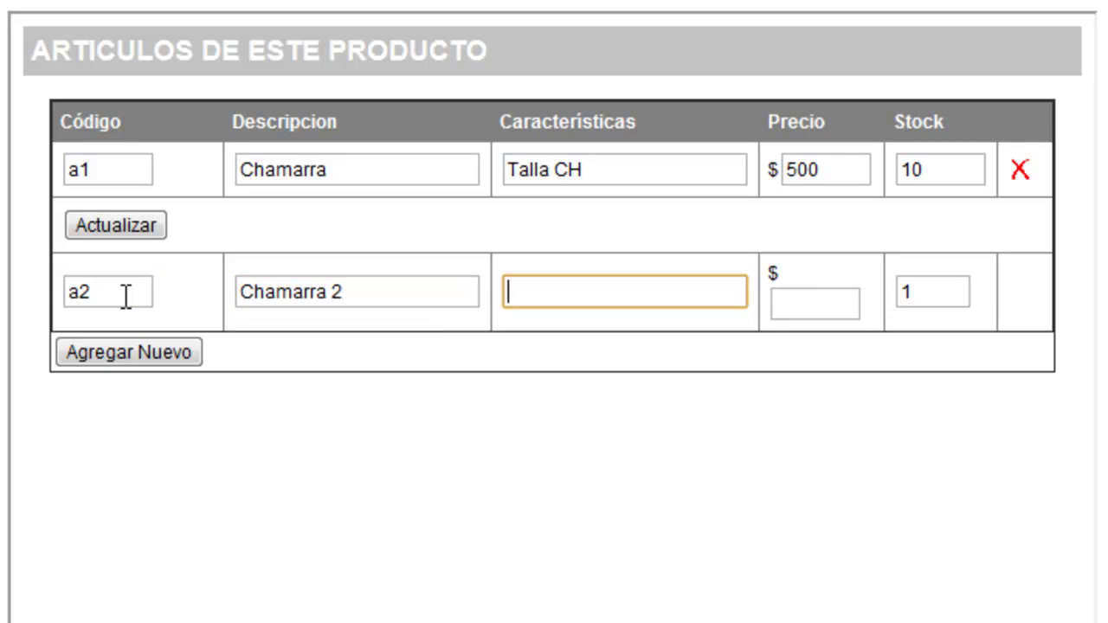
text(Talla MD)
key(Tab)
text(550)
key(Tab)
text(6)
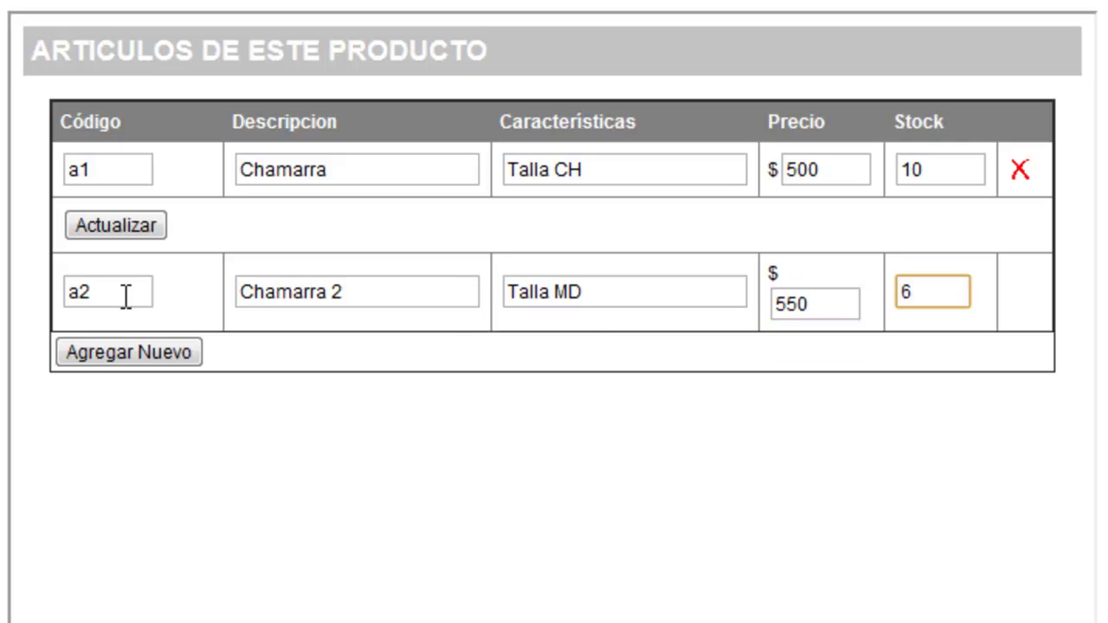
click(110, 349)
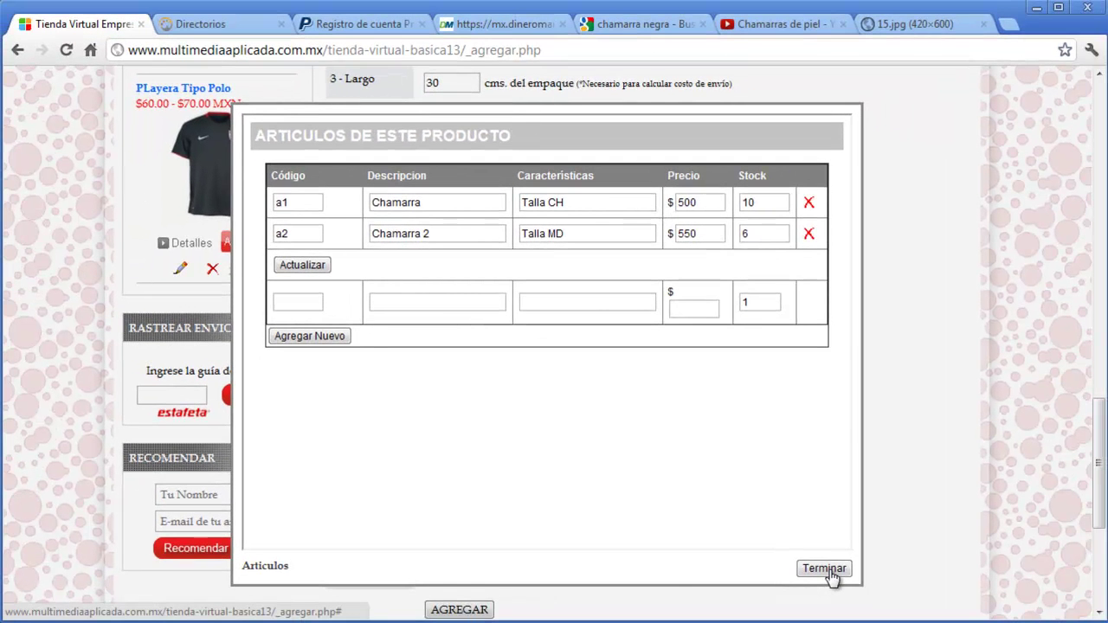
click(824, 569)
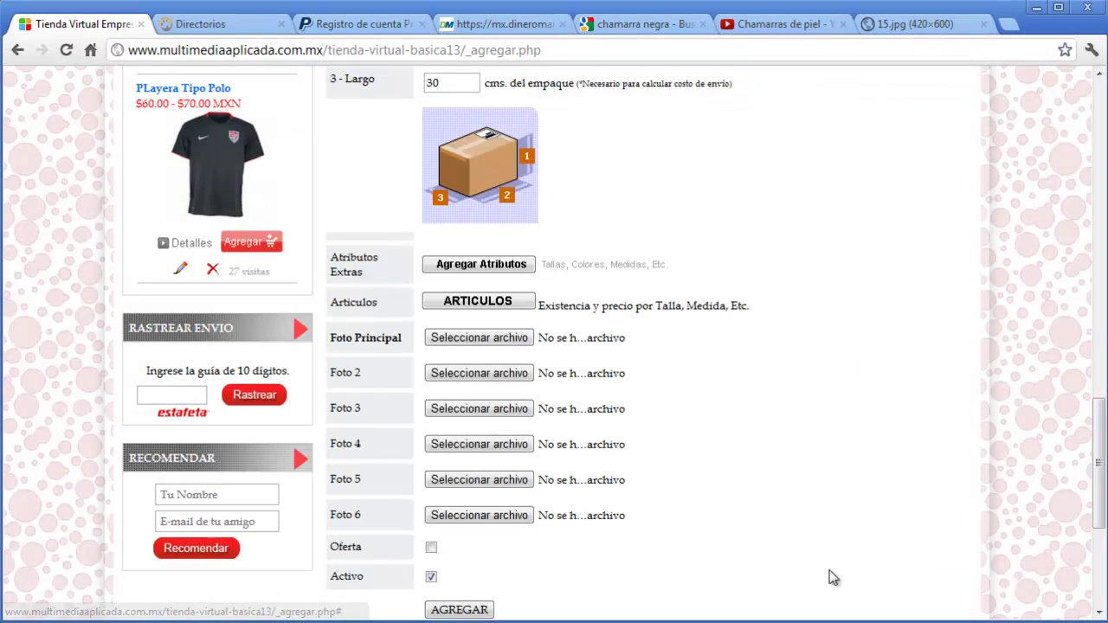
- Attach servicio1.jpg from the material folder as the main product photo
scroll(800, 513, down, 1)
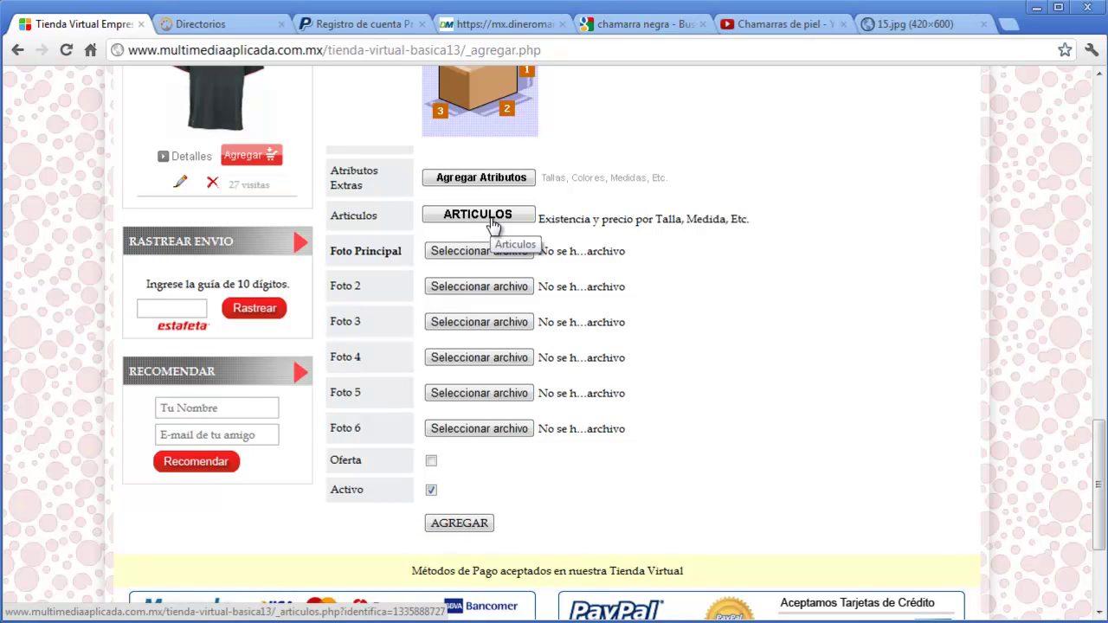
drag(1100, 458, 1099, 372)
double_click(468, 160)
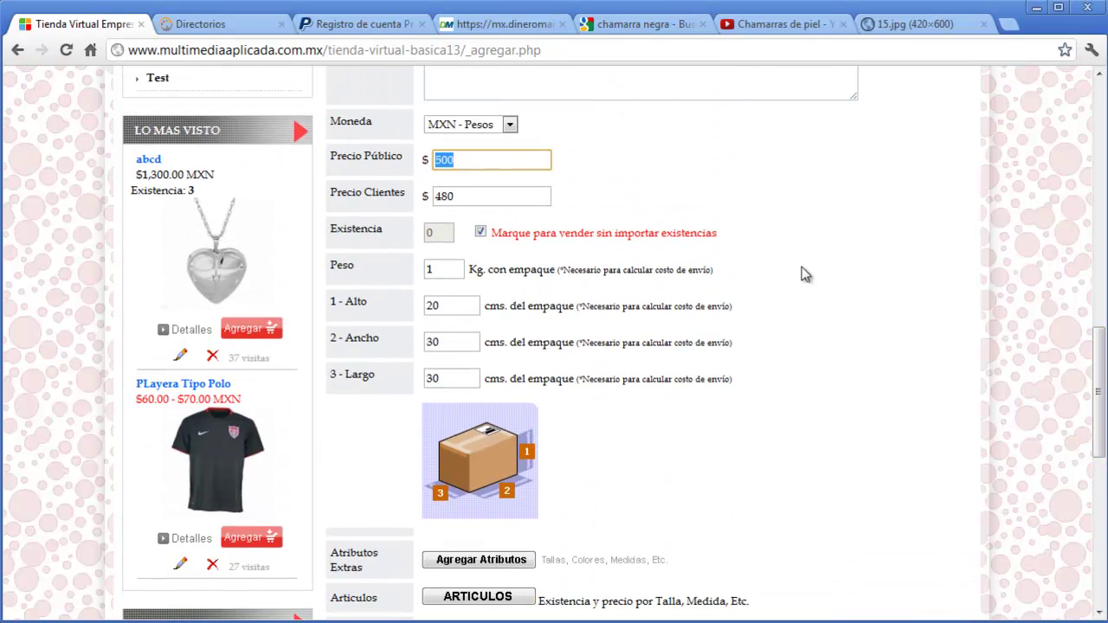
click(881, 304)
scroll(881, 304, down, 5)
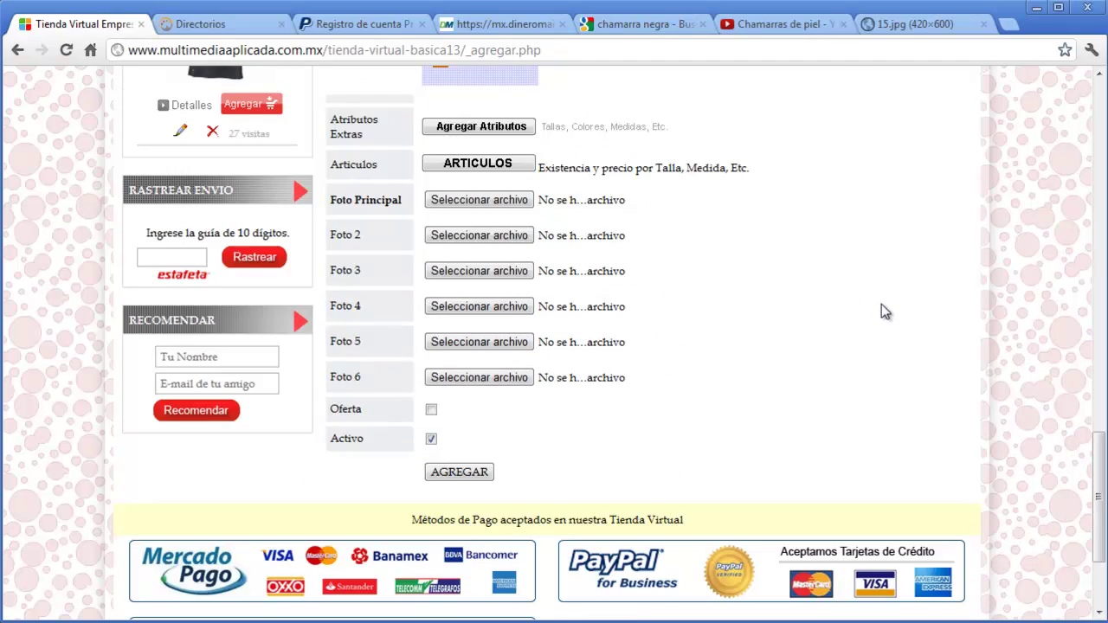
click(511, 201)
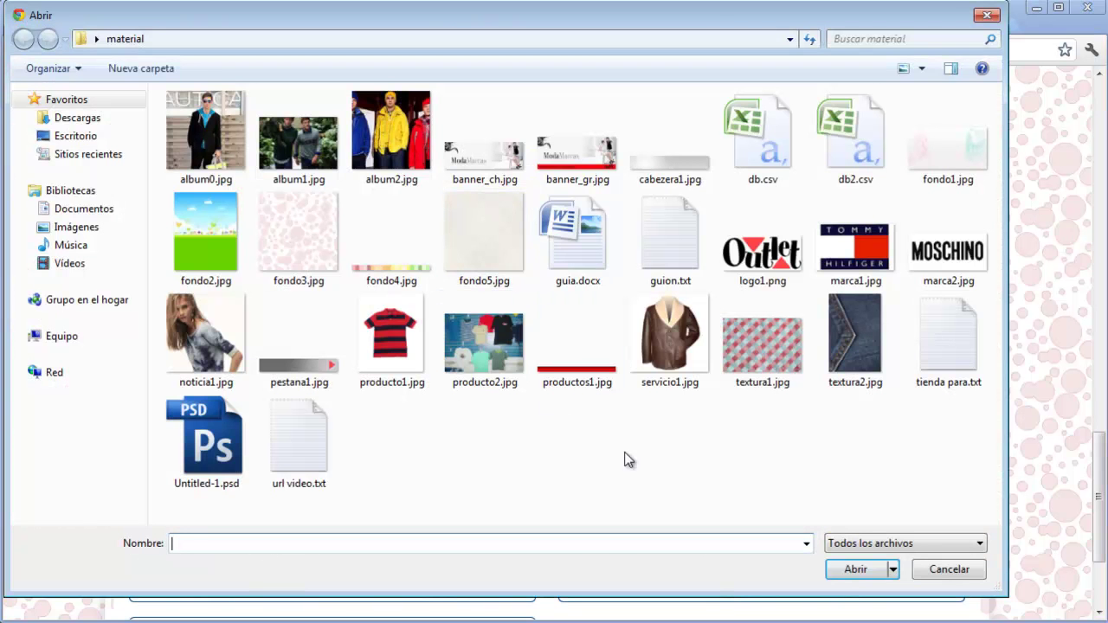
click(217, 180)
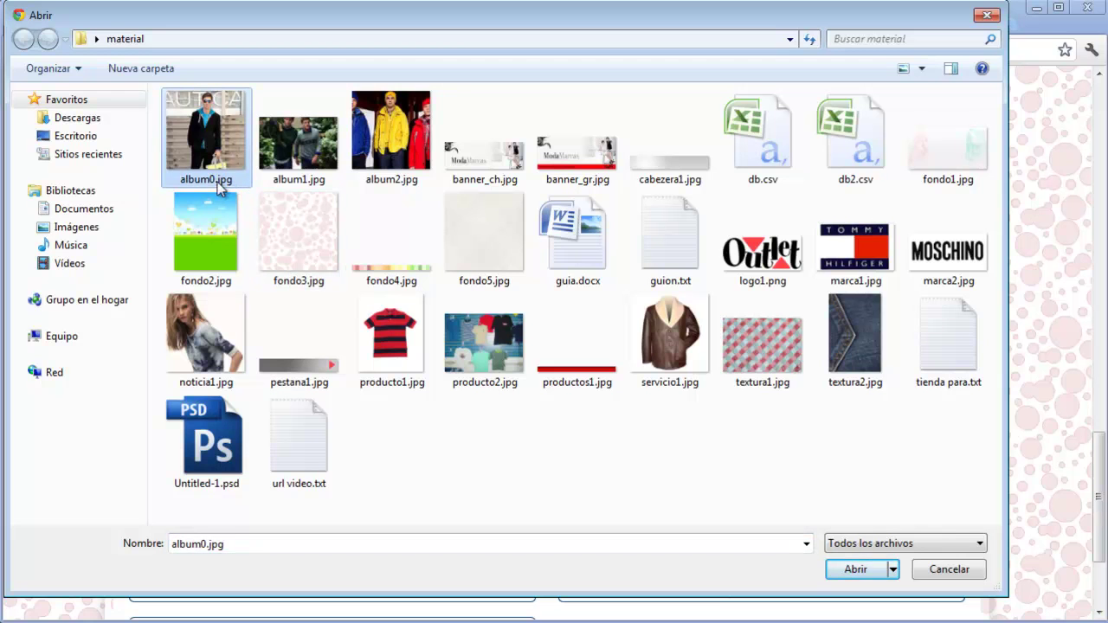
right_click(223, 160)
click(58, 564)
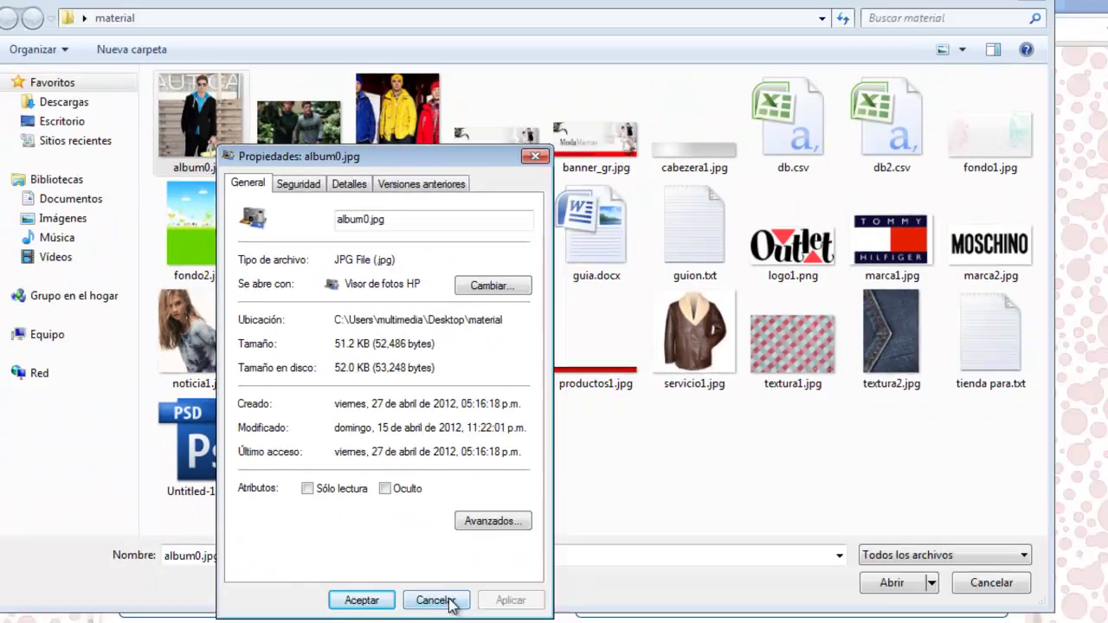
click(430, 598)
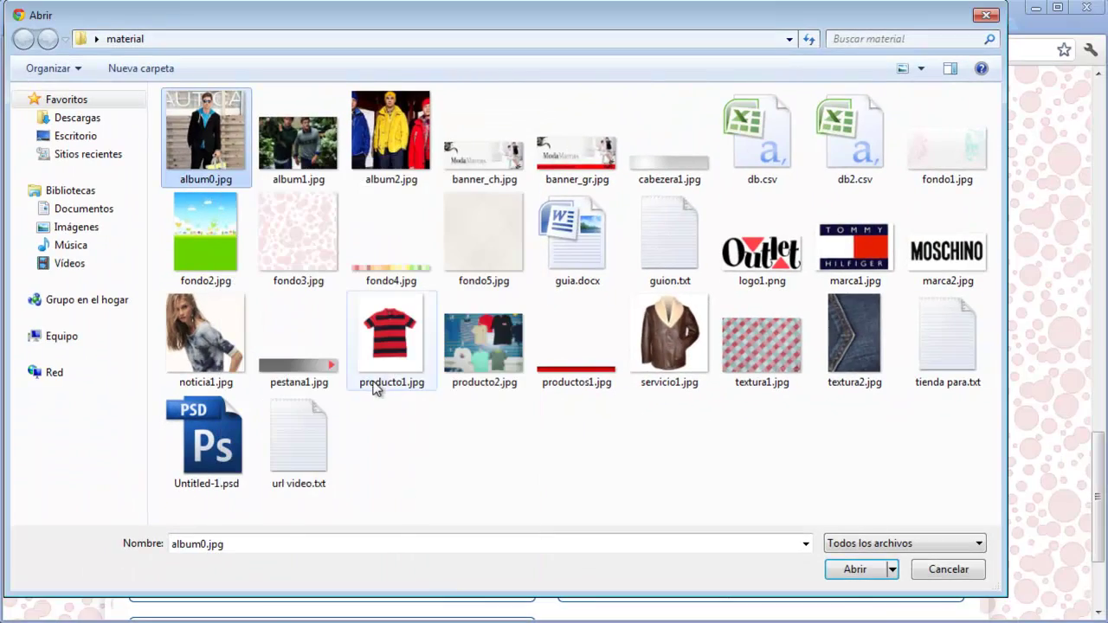
click(675, 351)
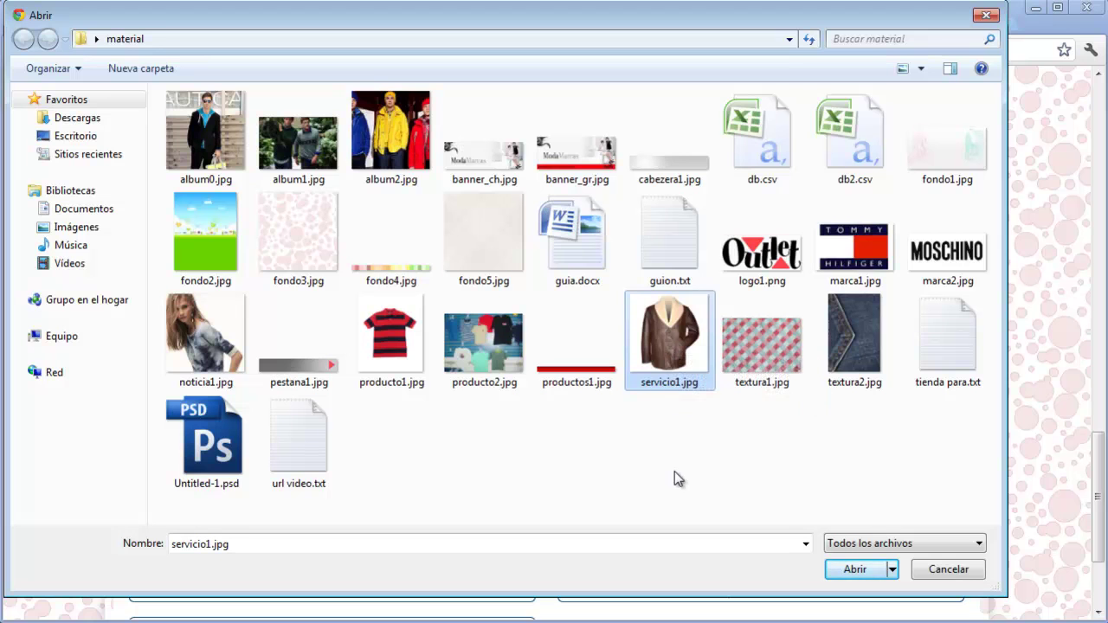
click(392, 337)
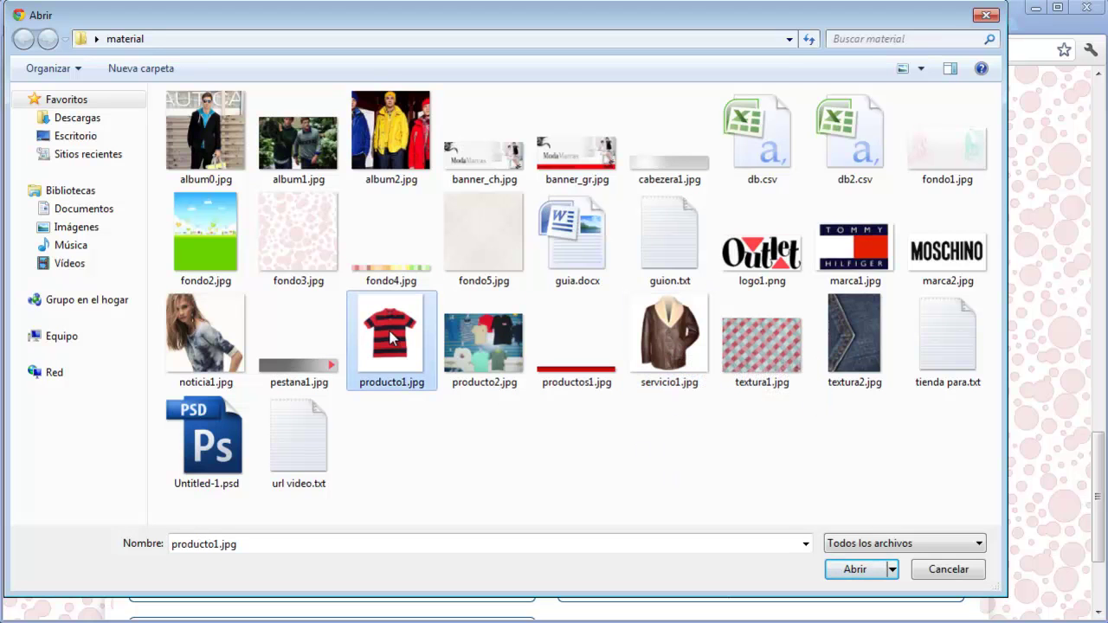
click(660, 334)
click(853, 573)
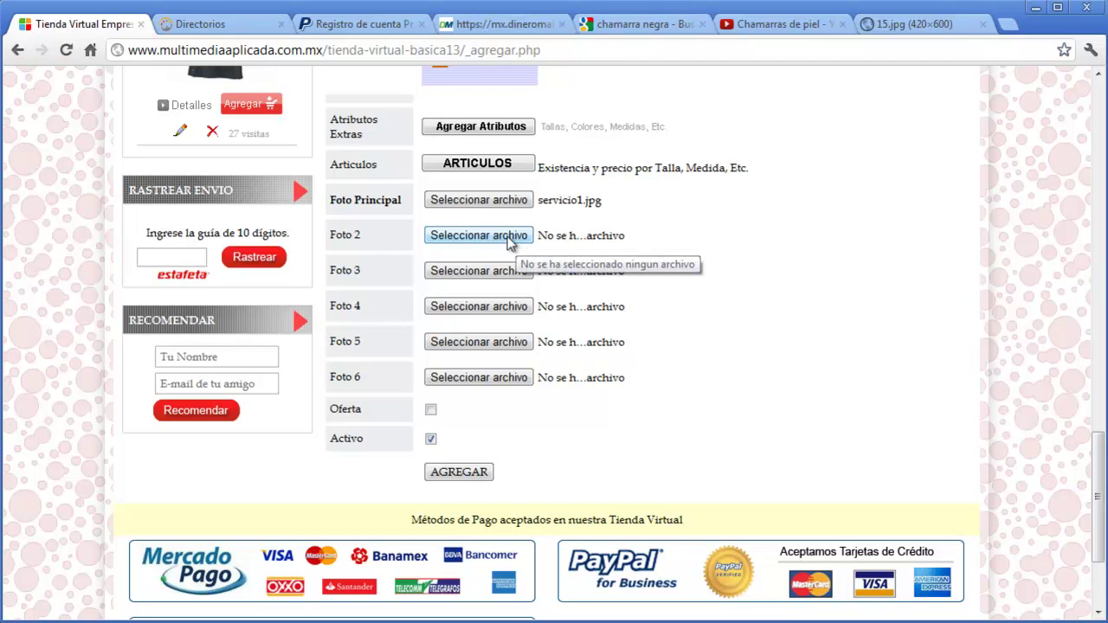
- Attach album1.jpg as Foto 2 and album2.jpg as Foto 3
click(509, 238)
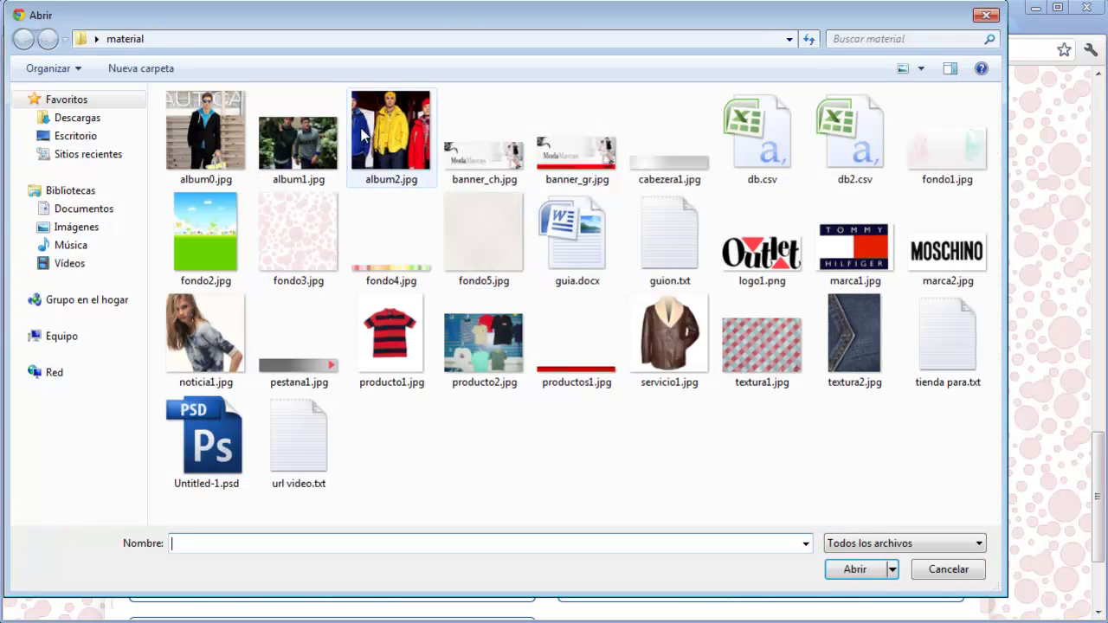
double_click(314, 154)
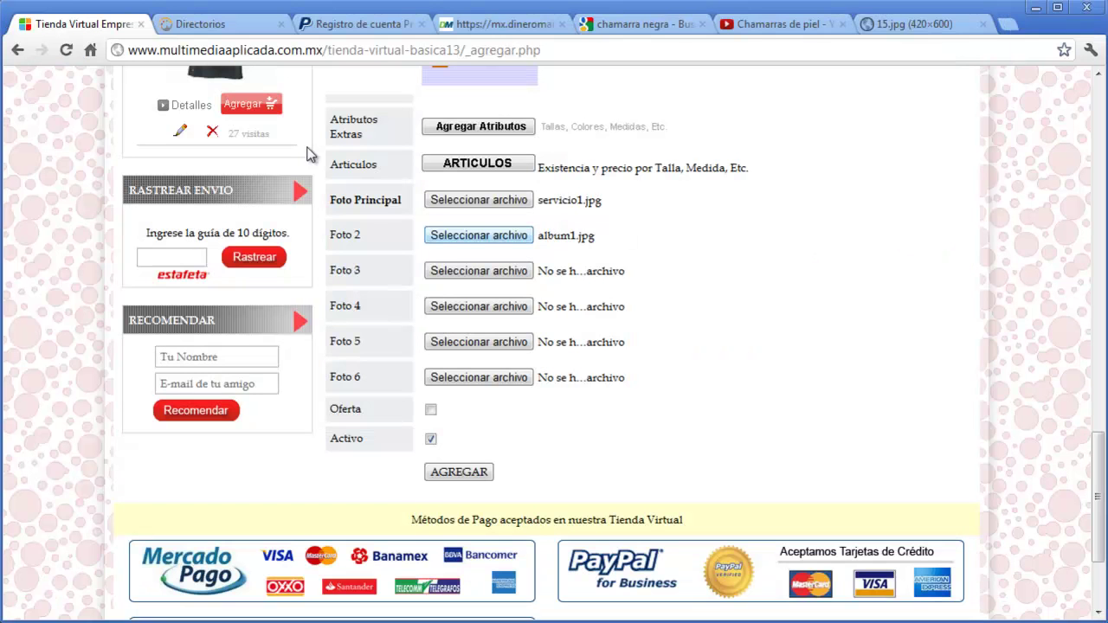
click(507, 275)
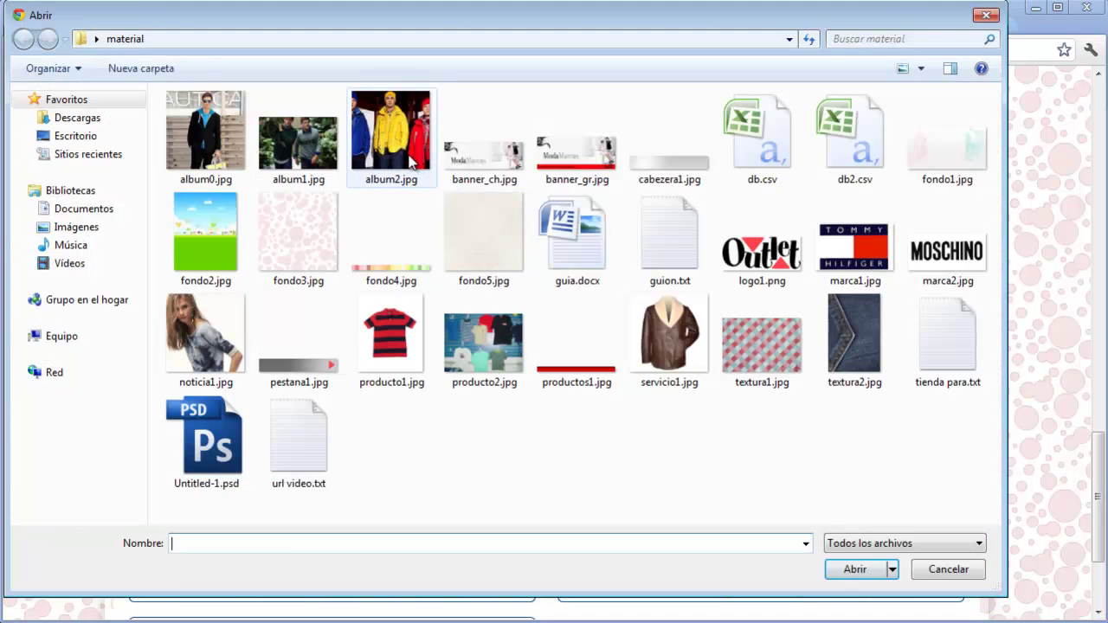
double_click(411, 163)
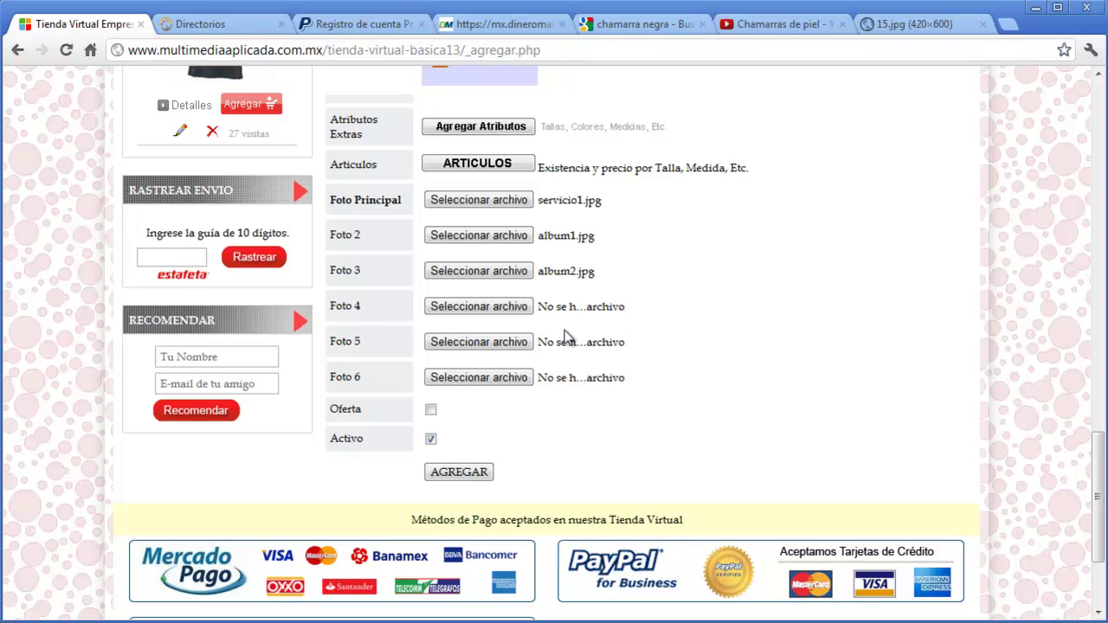
- Mark the jacket as Oferta, keep Activo checked, and save it with AGREGAR
click(432, 412)
drag(1100, 512, 1039, 132)
mouse_move(522, 255)
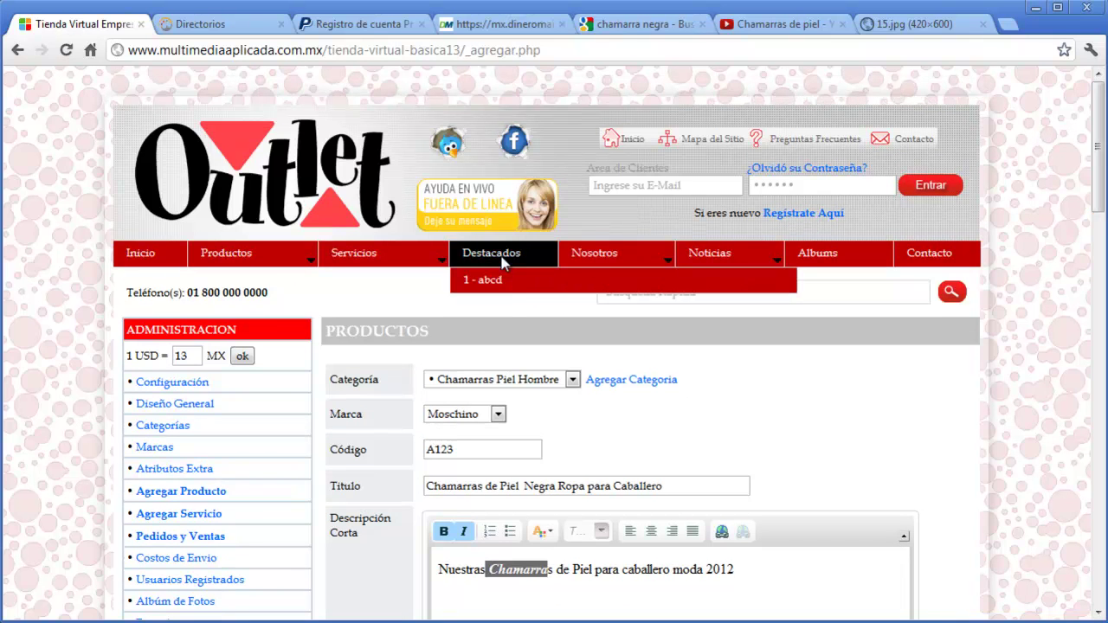
drag(1097, 174, 1097, 534)
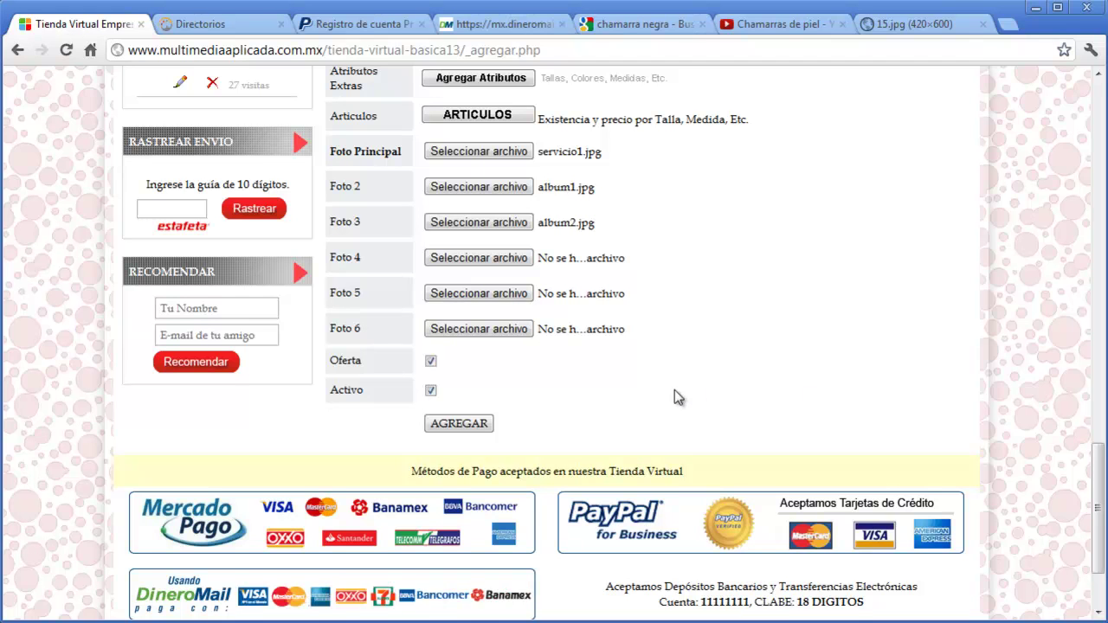
click(431, 391)
click(431, 391)
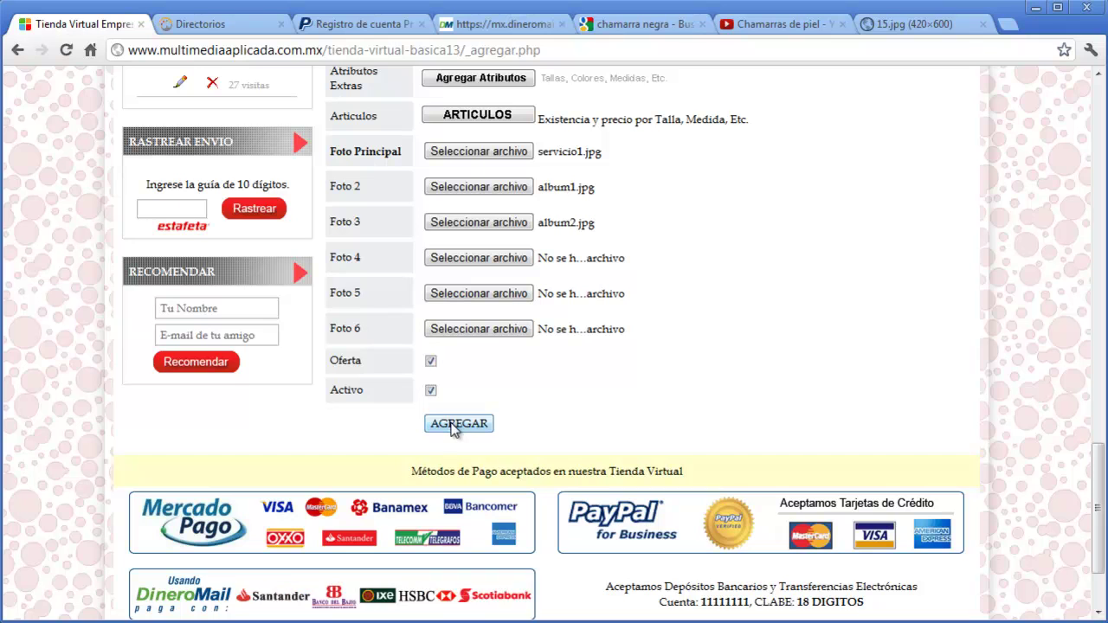
click(457, 423)
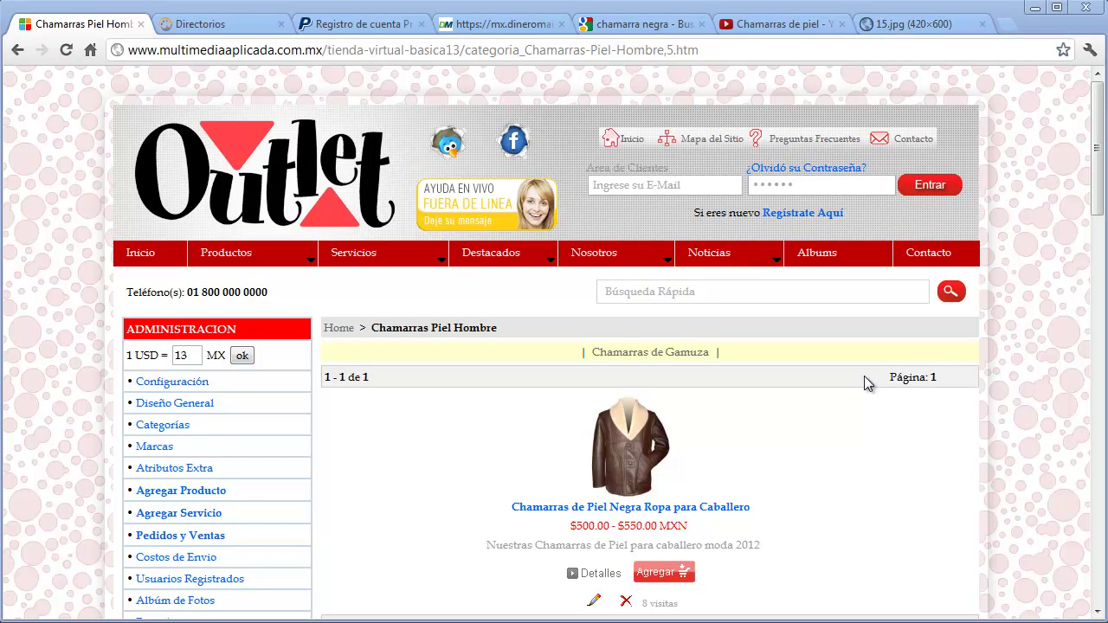
- On the jacket's detail page, add 2 of a1 (Talla CH) and 3 of a2 (Talla MD) to the cart
click(630, 459)
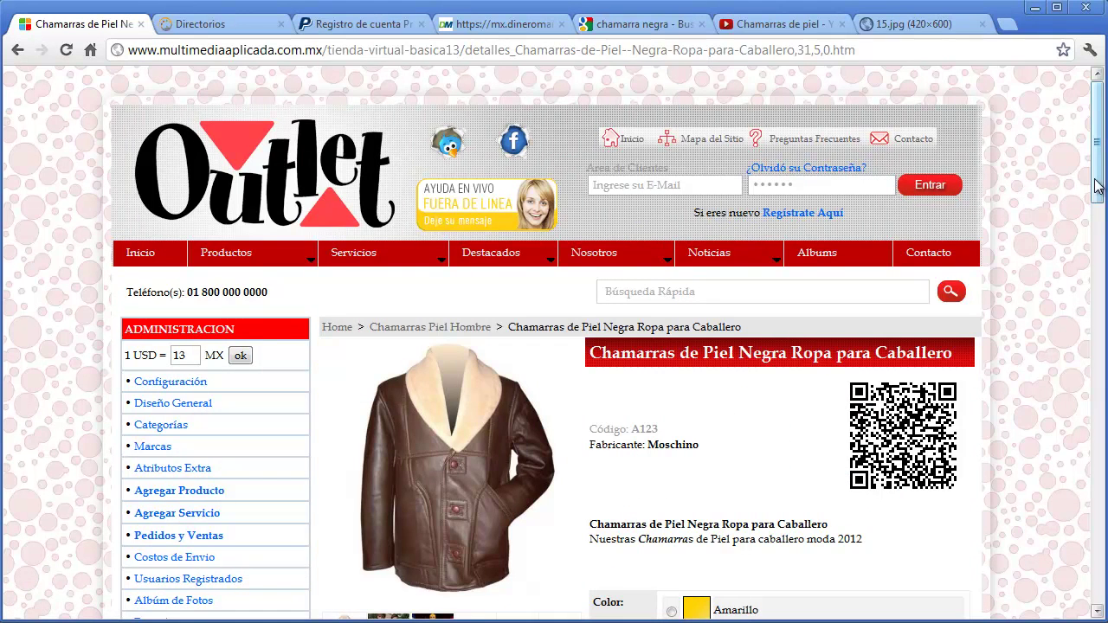
scroll(1092, 210, down, 1)
scroll(1092, 210, down, 3)
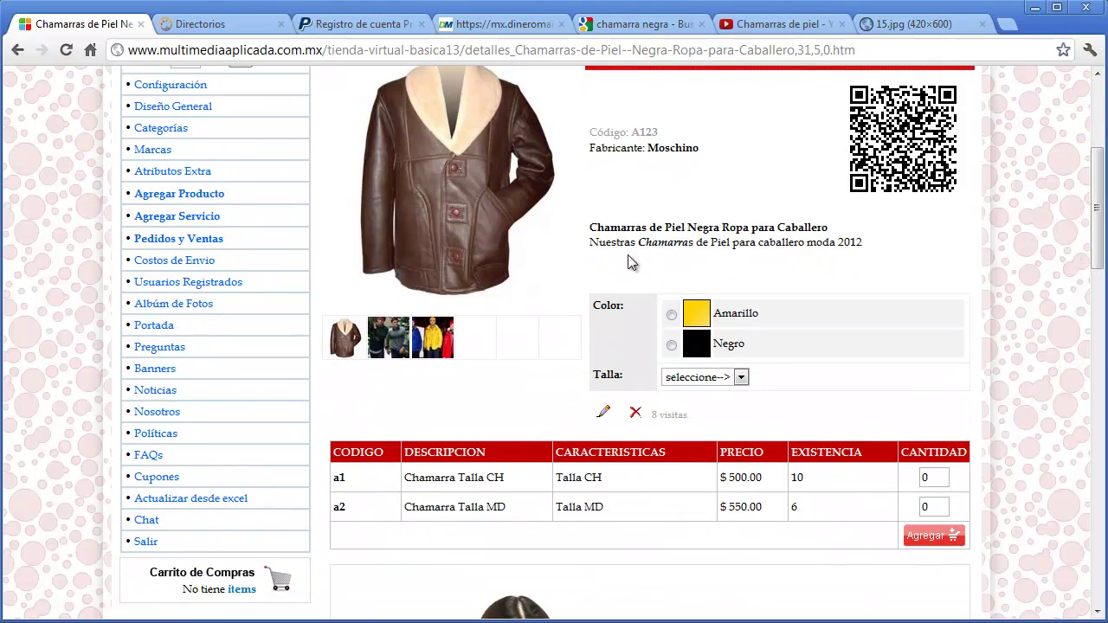
click(741, 376)
click(741, 377)
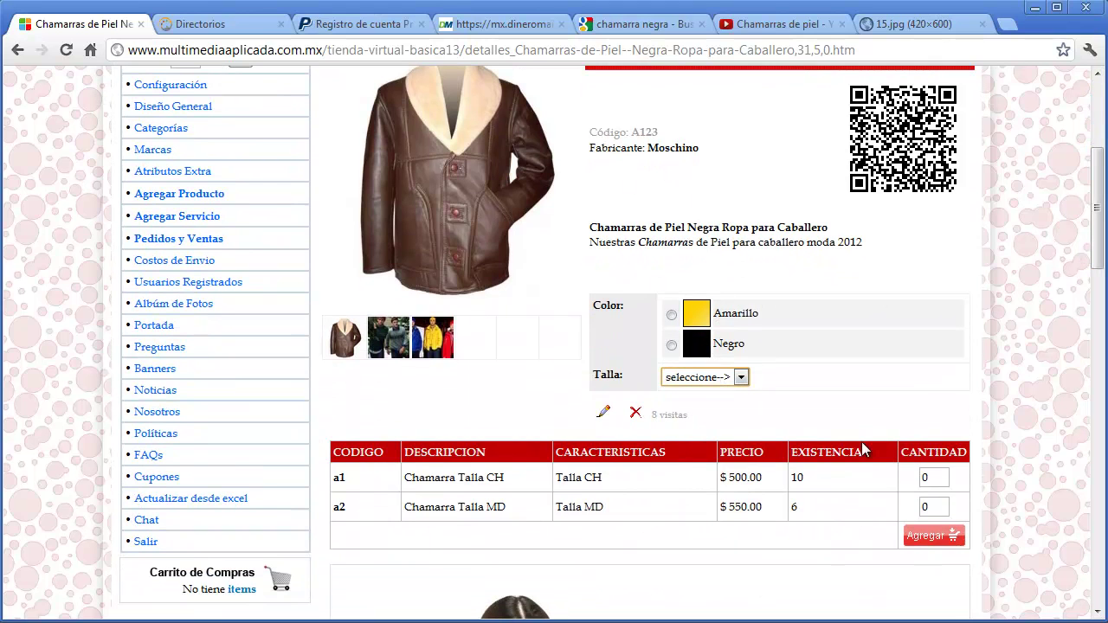
drag(936, 480, 921, 509)
text(2)
text(3)
click(928, 537)
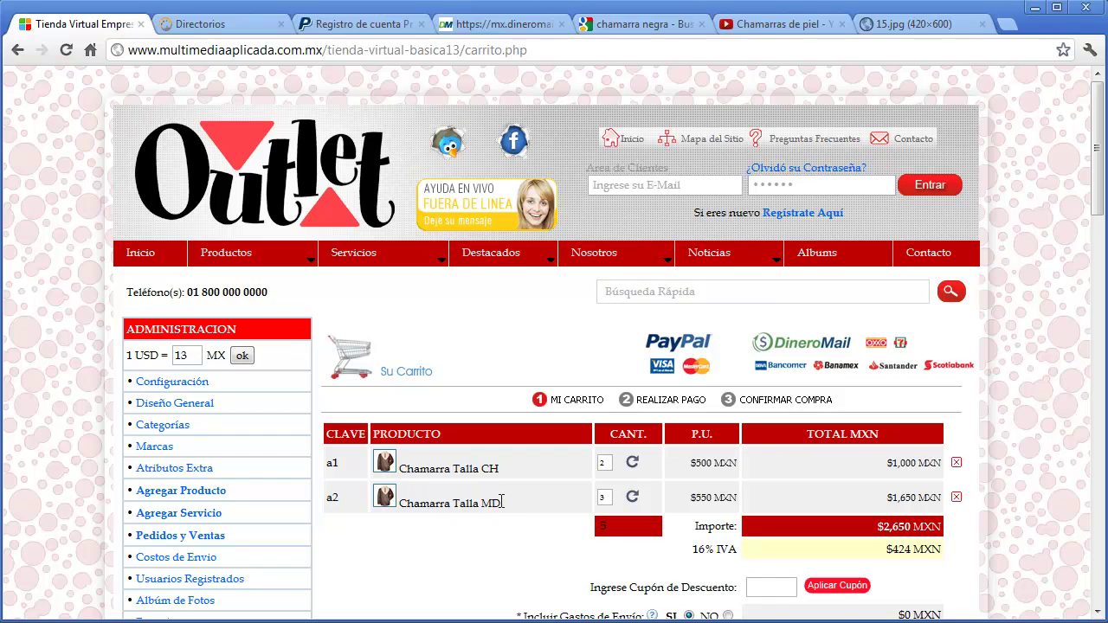
scroll(500, 500, down, 2)
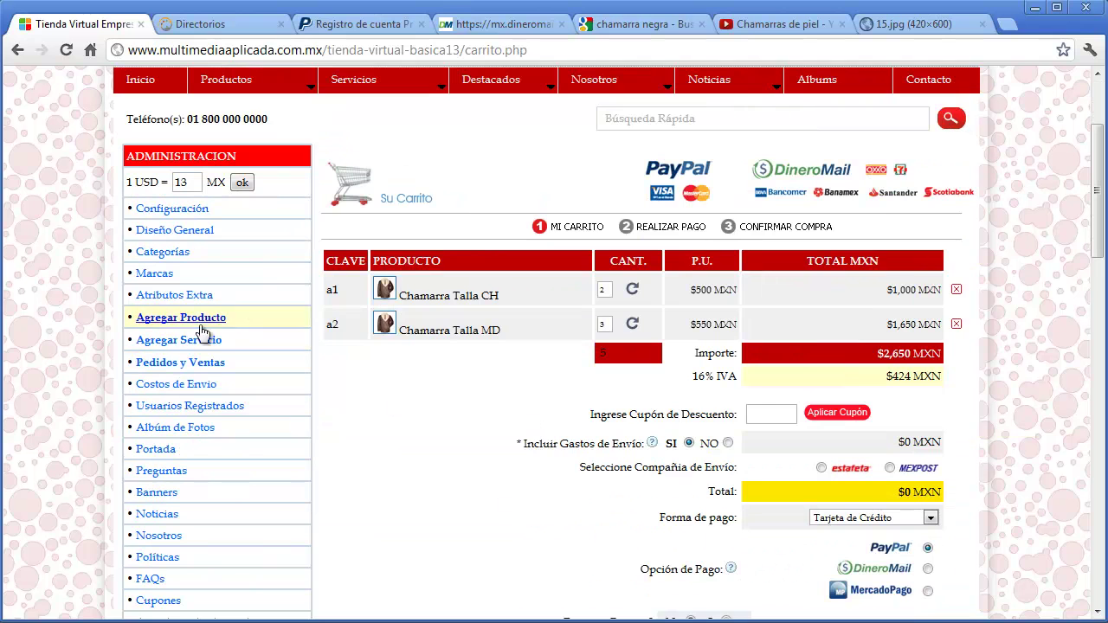
- Start a new service titled 'Repintado de Pieles' with descriptions 'Descripcion Corta' and 'Completa'
click(192, 341)
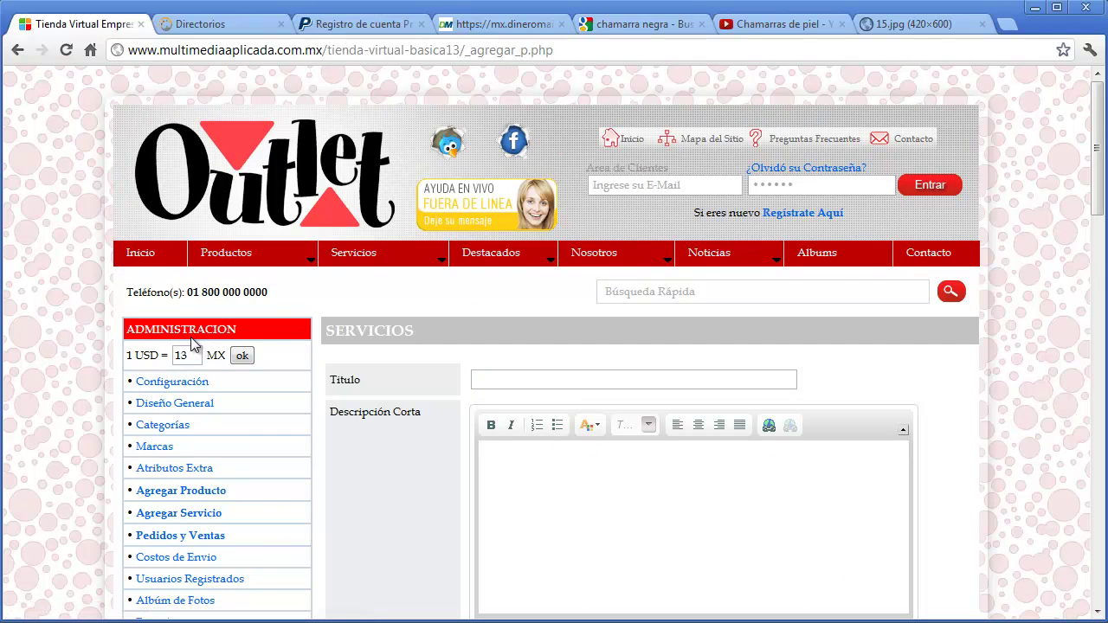
click(533, 379)
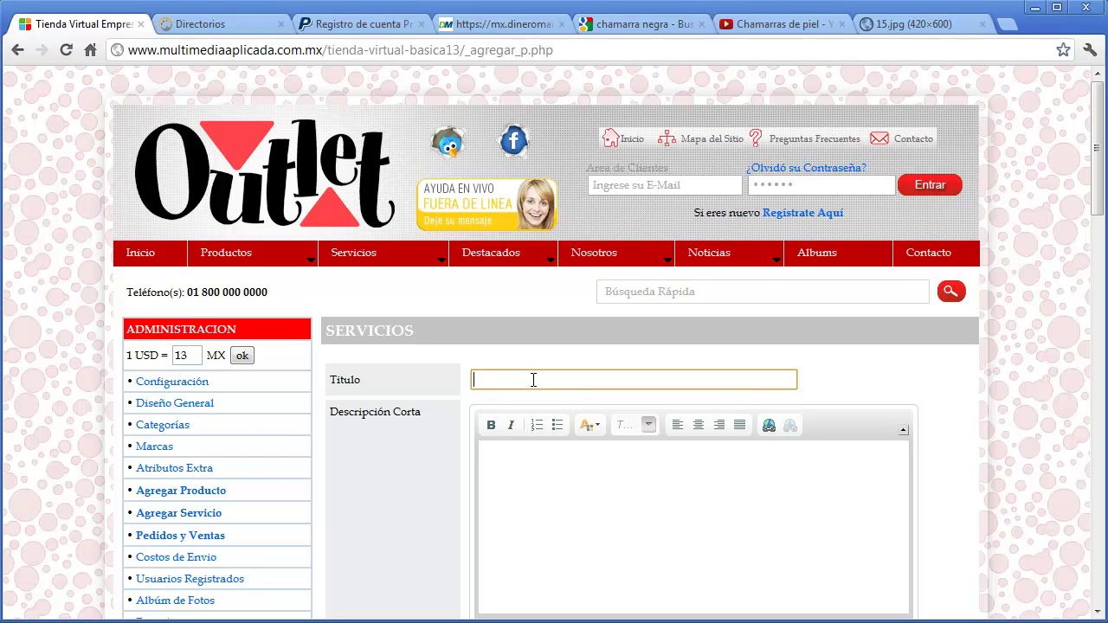
click(546, 381)
text(Repintado de Pieles)
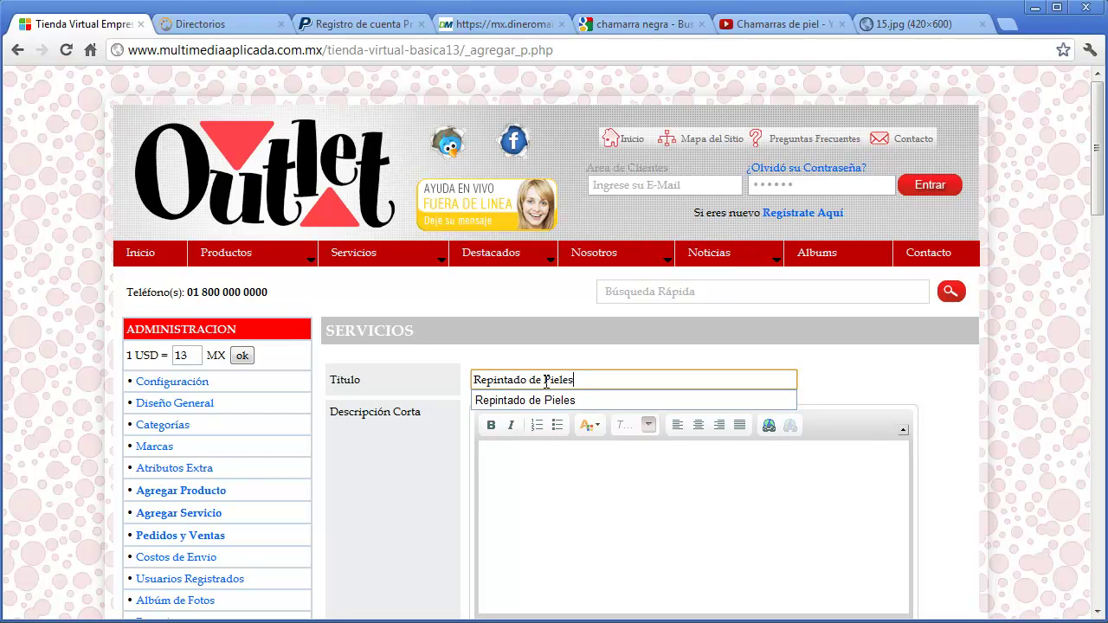
key(Down)
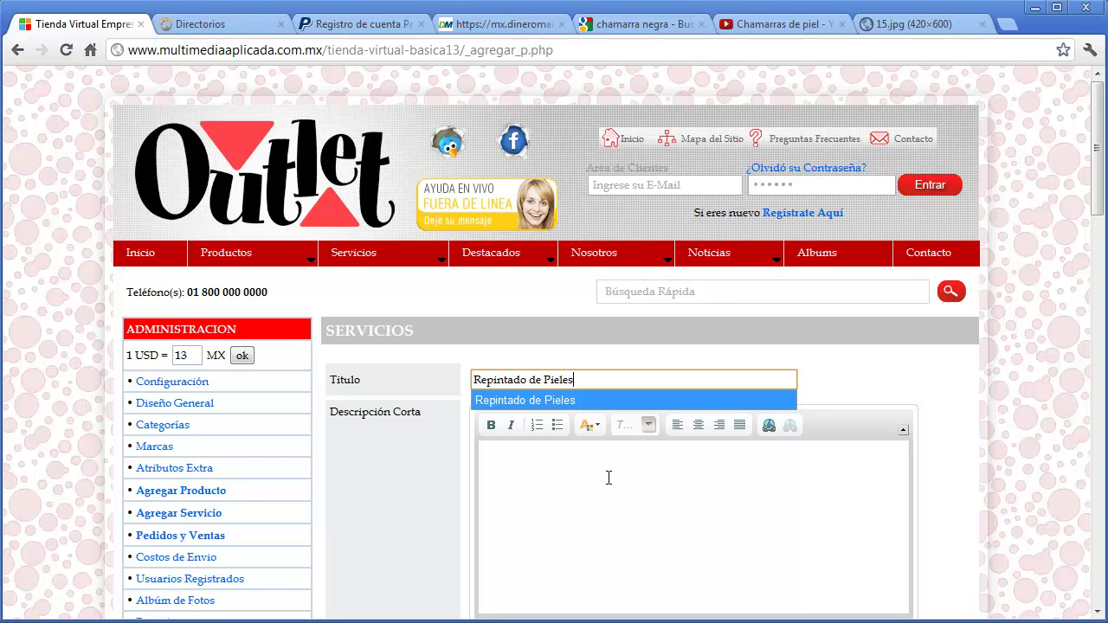
click(608, 477)
text(Descripcion Corta)
scroll(608, 478, down, 3)
click(601, 512)
text(Completa)
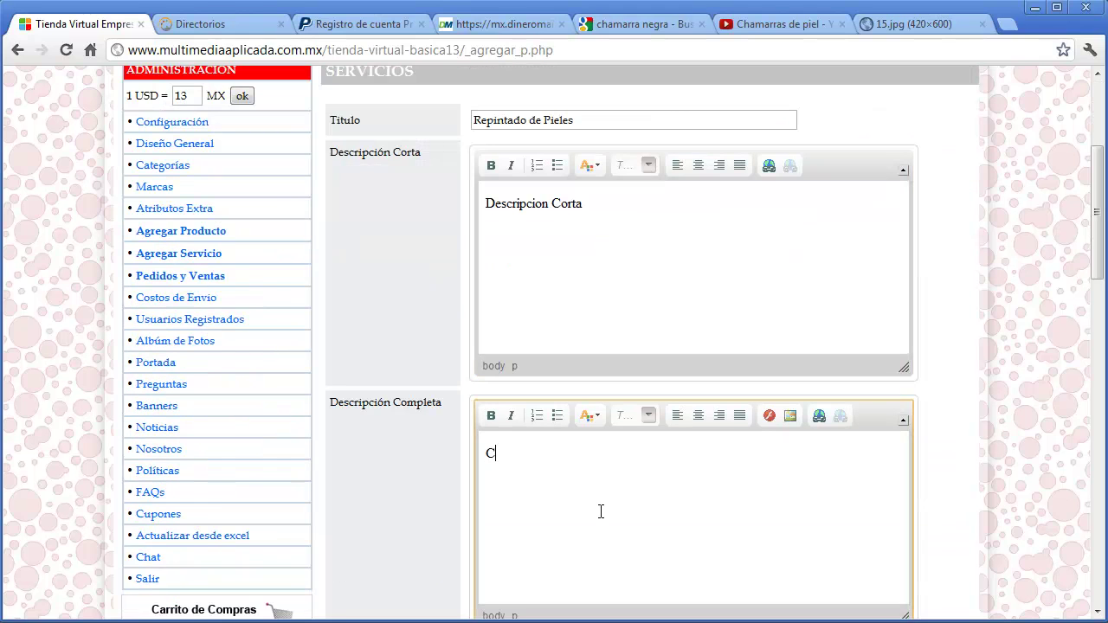
- Attach servicio1.jpg as the service's main photo and save the service
scroll(600, 512, down, 3)
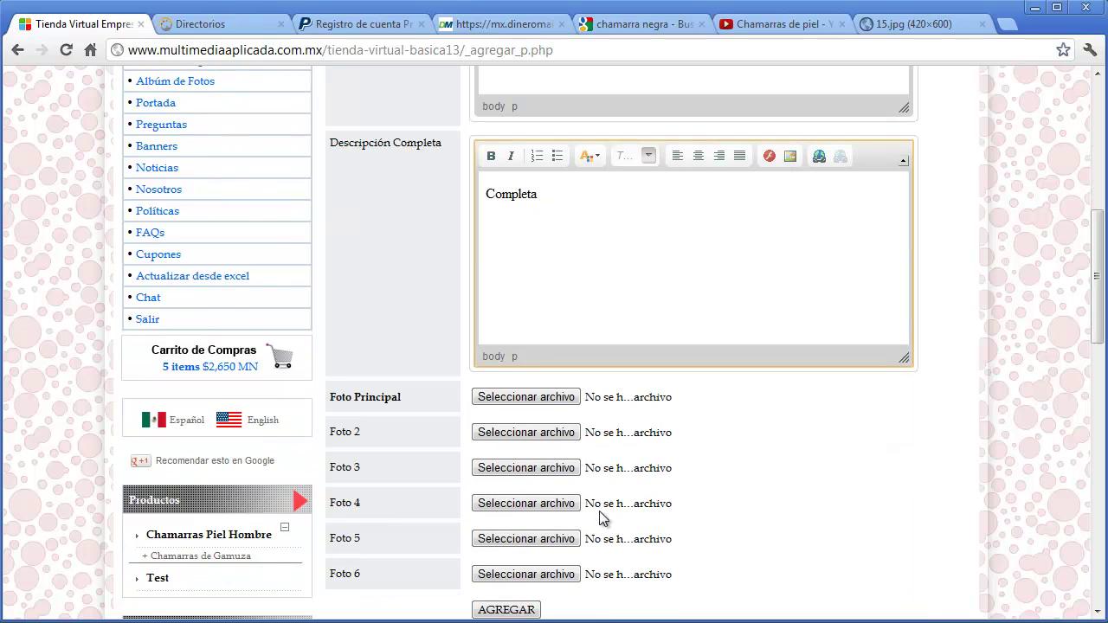
click(563, 399)
click(667, 344)
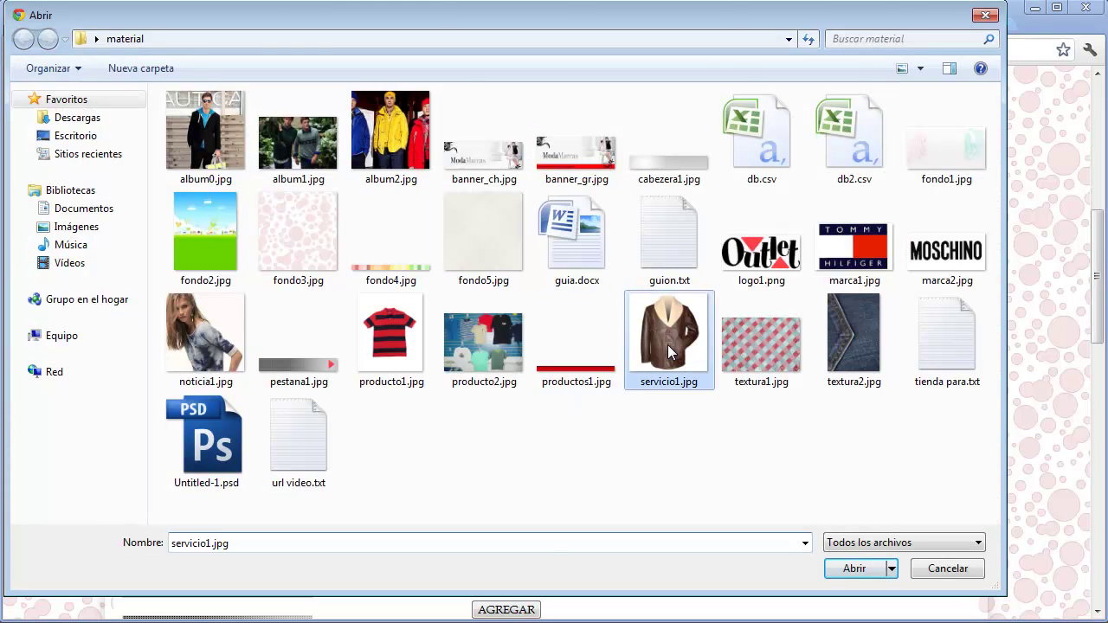
double_click(667, 345)
scroll(630, 470, up, 6)
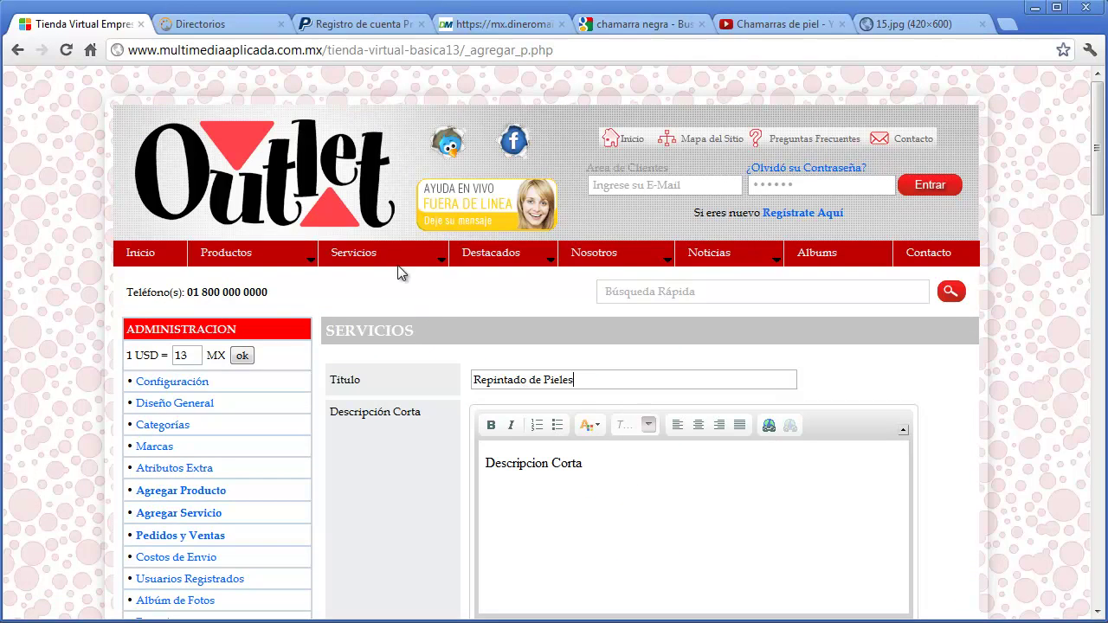
mouse_move(394, 260)
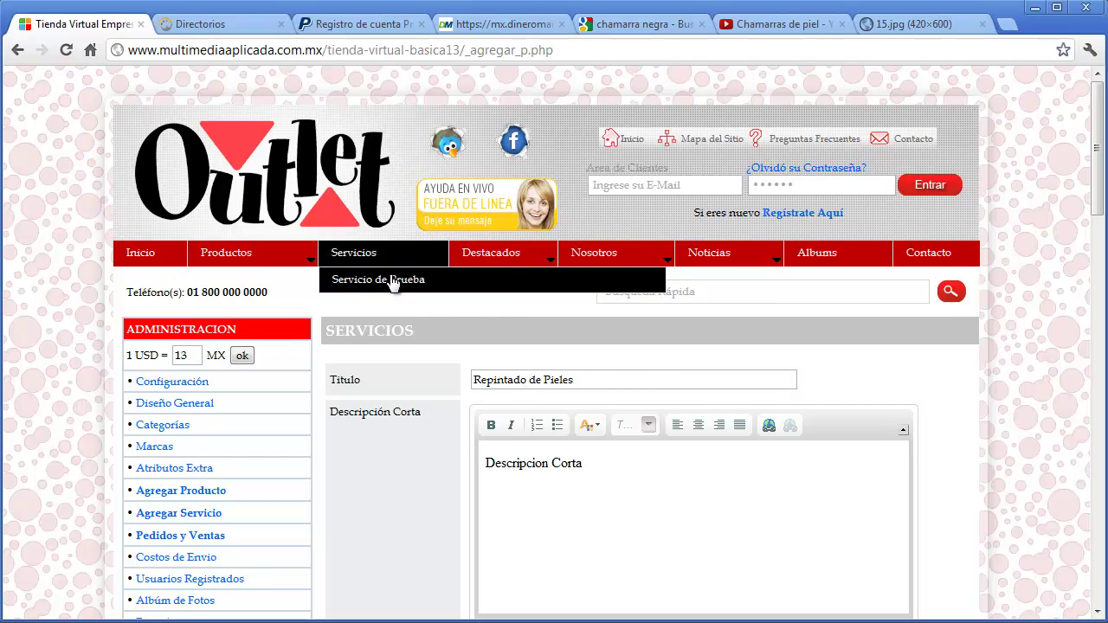
scroll(407, 394, down, 7)
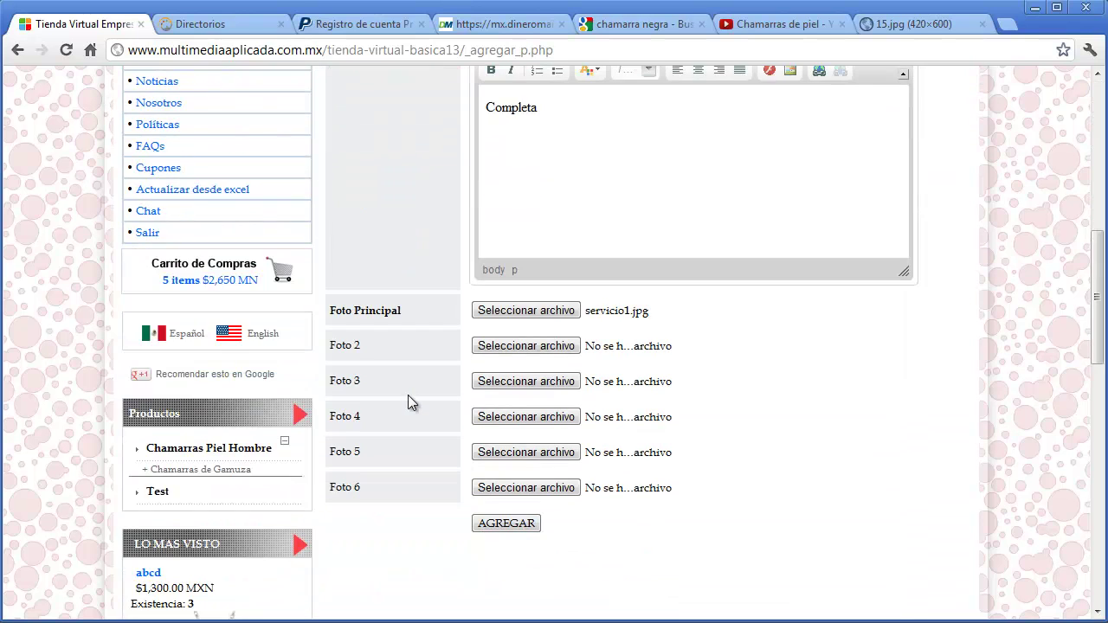
click(507, 525)
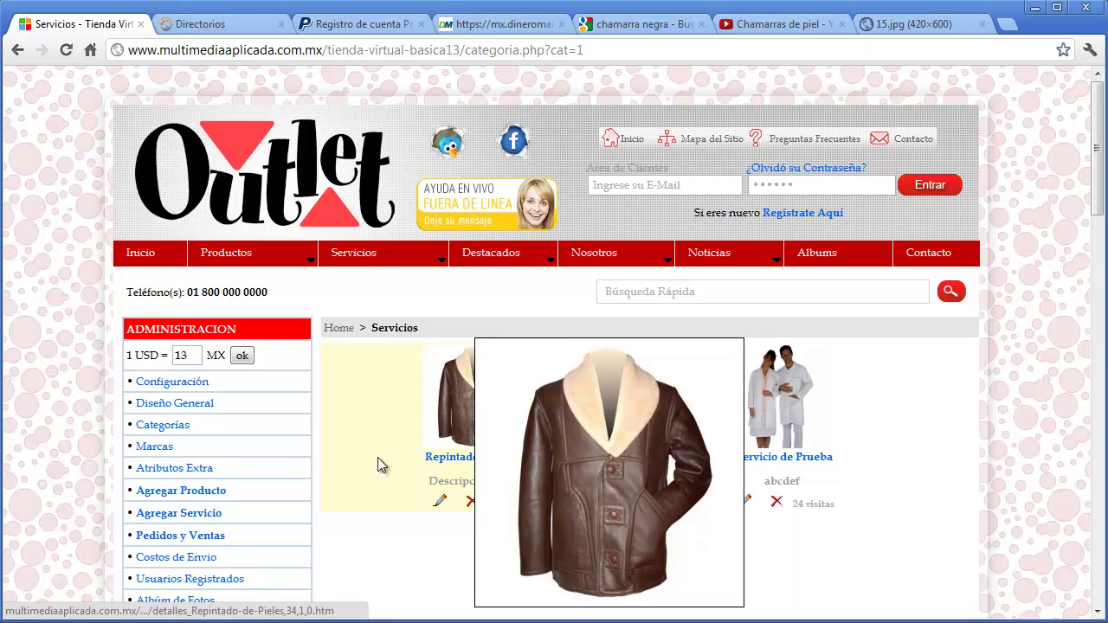
- Add a Playera Tipo Polo to the shopping cart
click(200, 537)
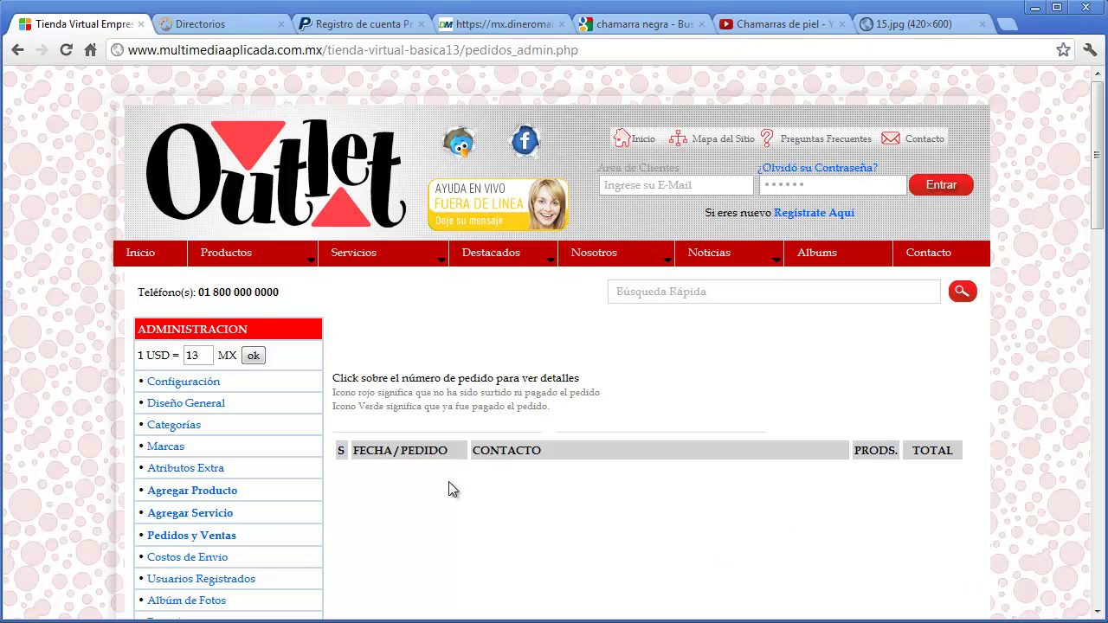
scroll(448, 482, down, 12)
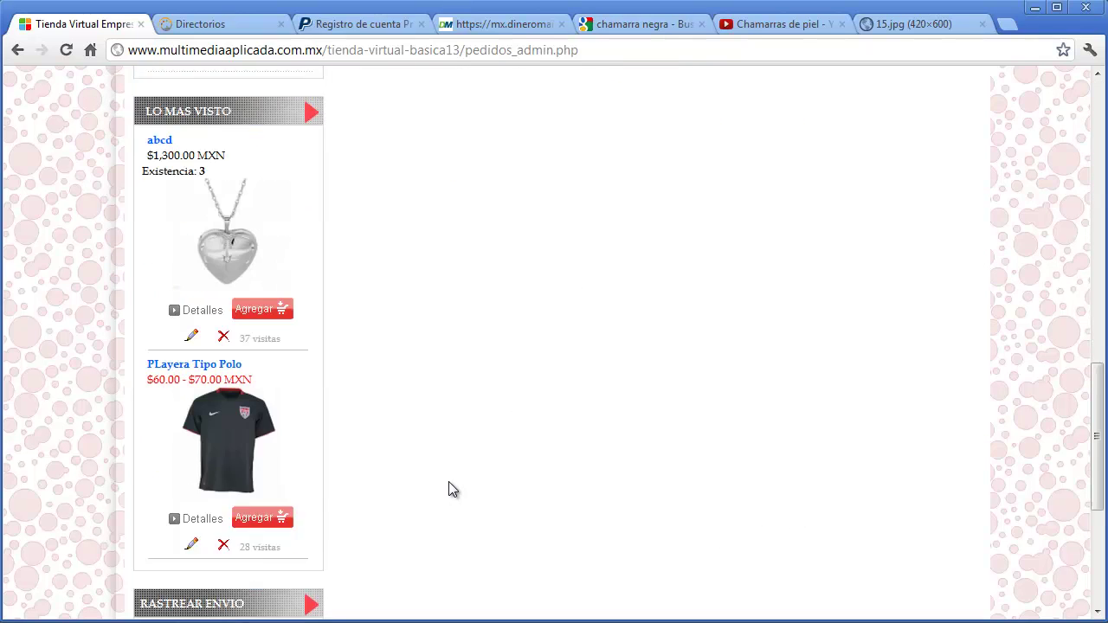
scroll(448, 490, down, 1)
click(282, 435)
scroll(1018, 461, down, 2)
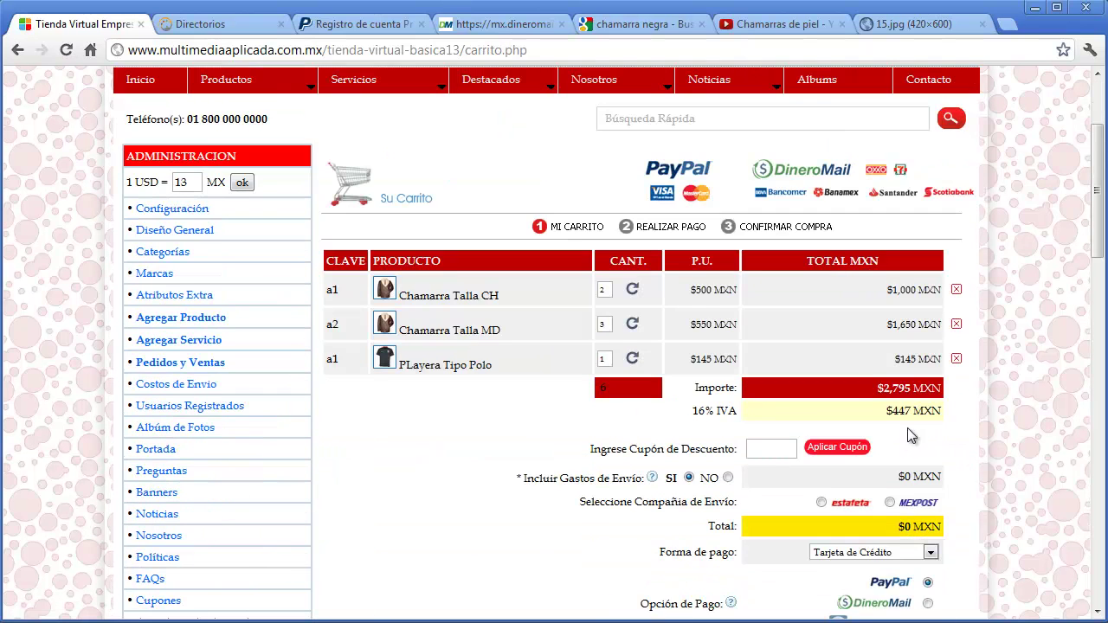
scroll(981, 541, down, 2)
- Choose Depósito Bancario as payment and fill in the buyer's name, e-mail and phone number
click(928, 380)
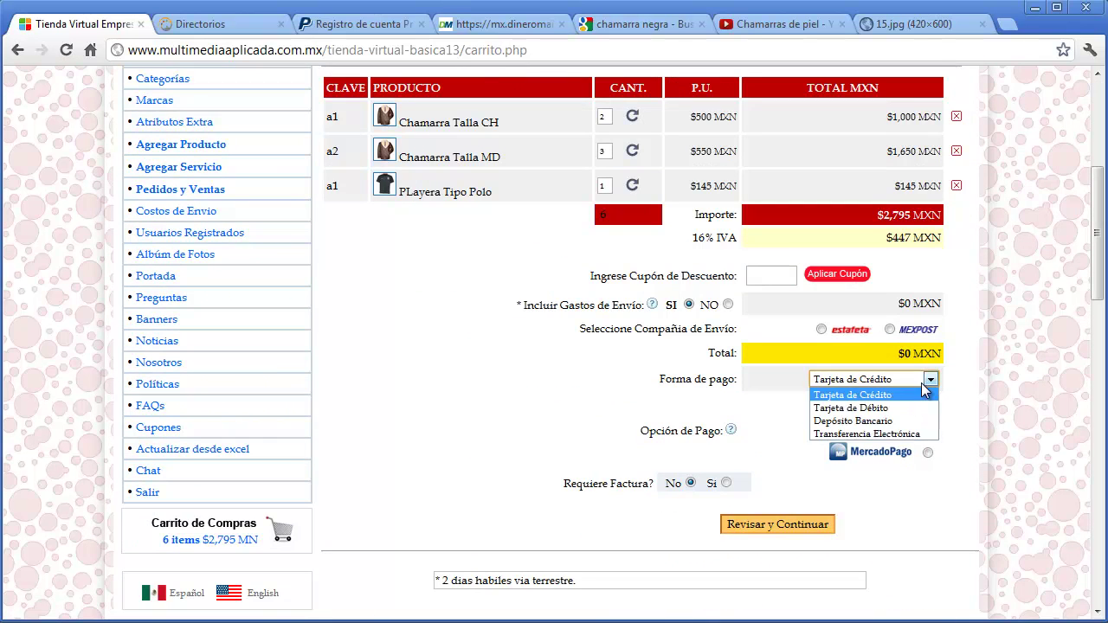
click(900, 421)
click(598, 452)
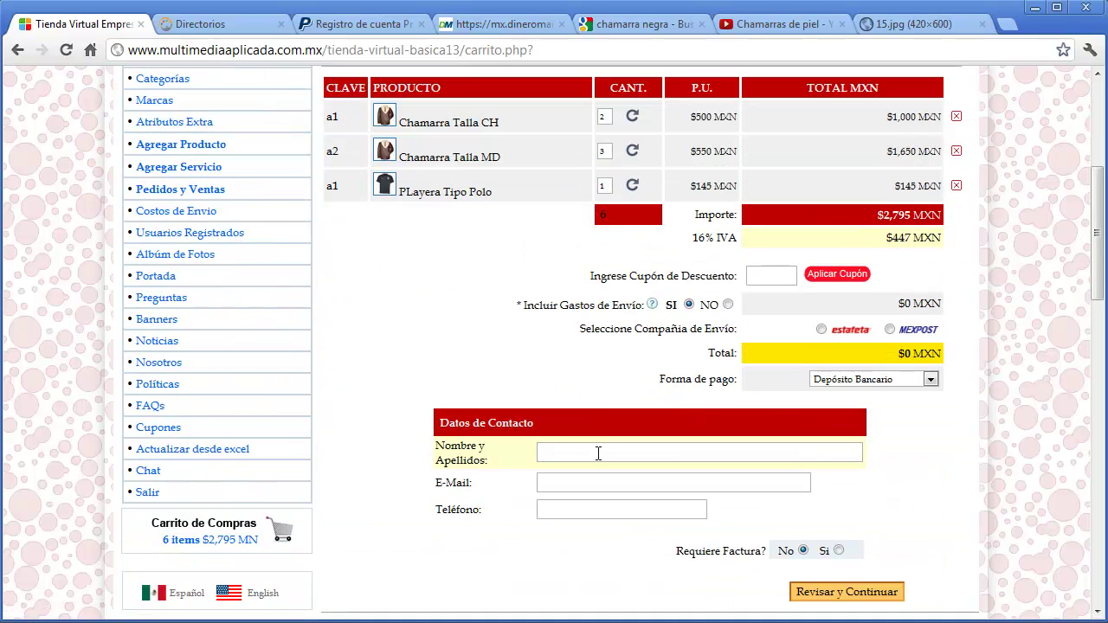
text(amado)
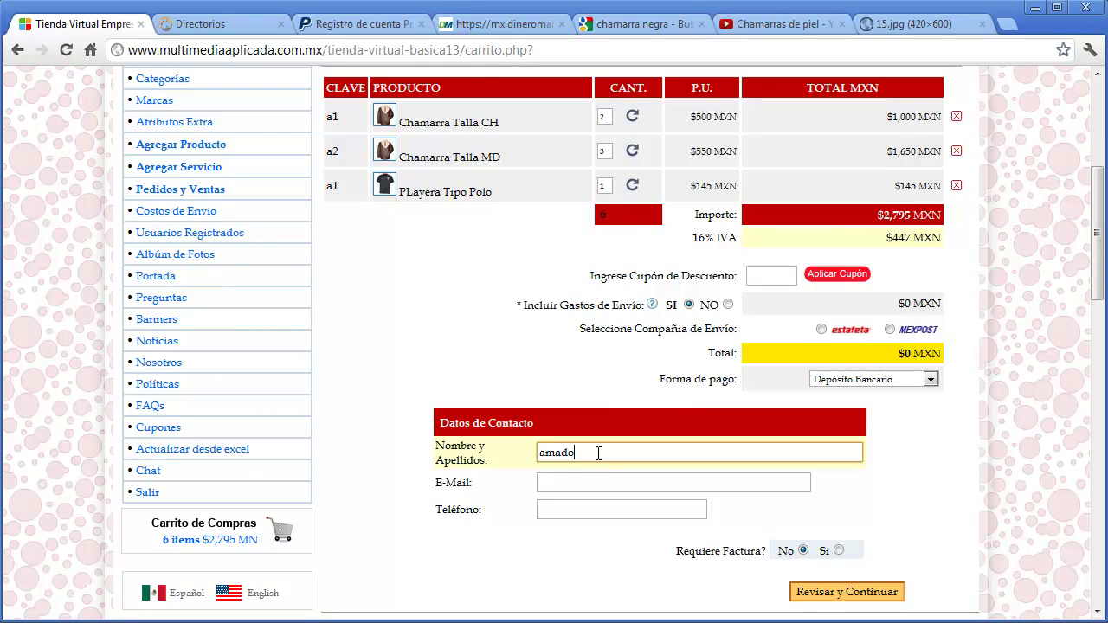
key(Tab)
key(Tab)
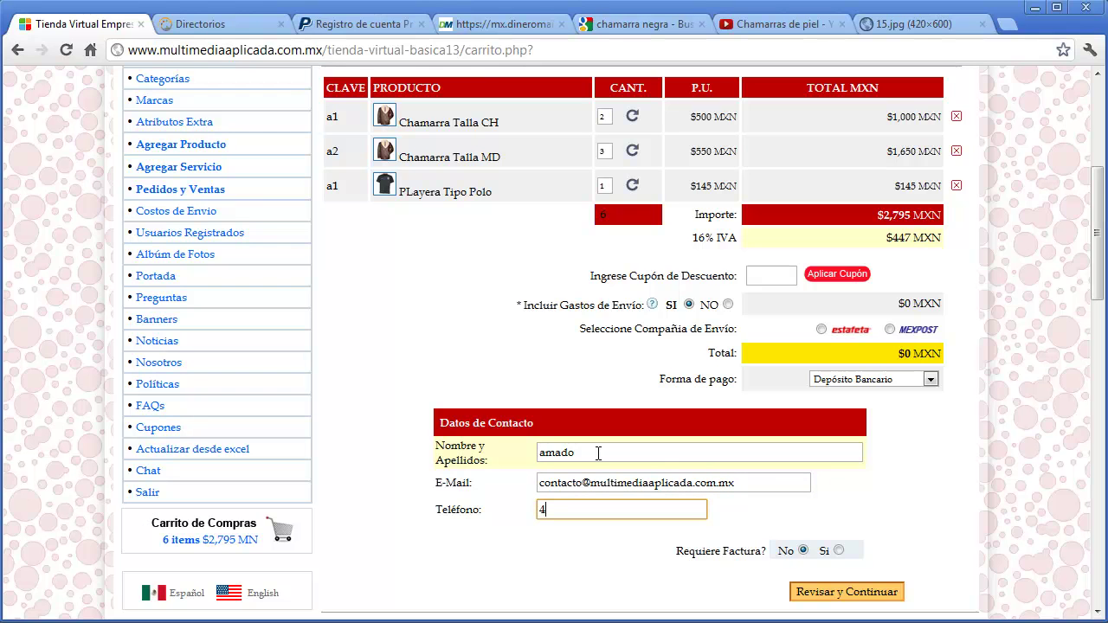
- Select NO for shipping costs and submit the order with Revisar y Continuar
scroll(779, 446, down, 2)
click(829, 422)
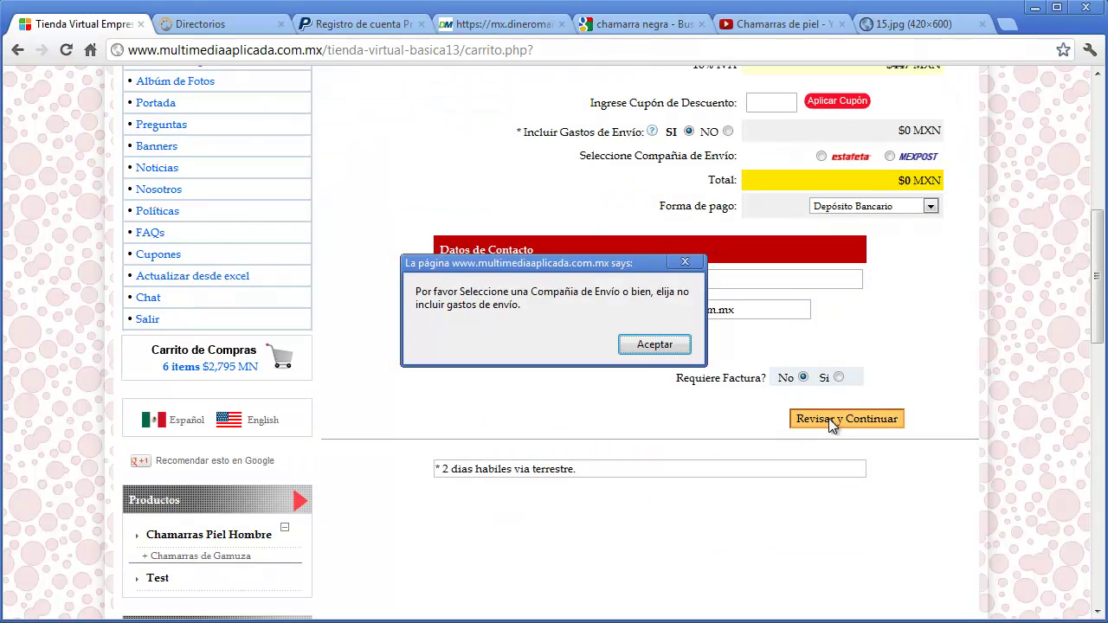
click(630, 346)
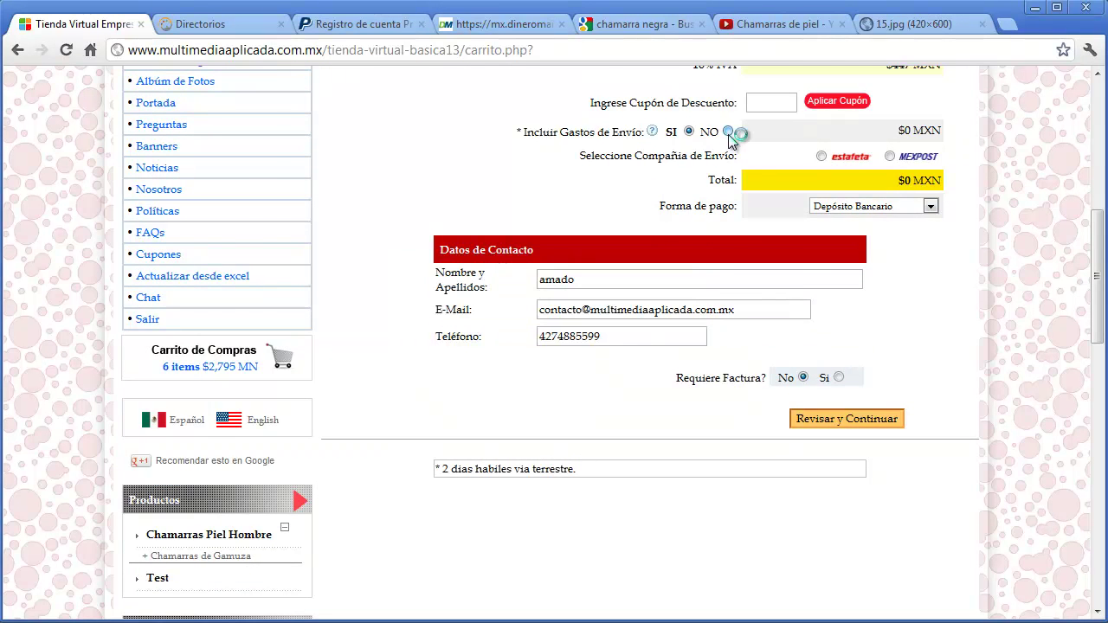
click(727, 131)
key(Return)
scroll(845, 362, down, 4)
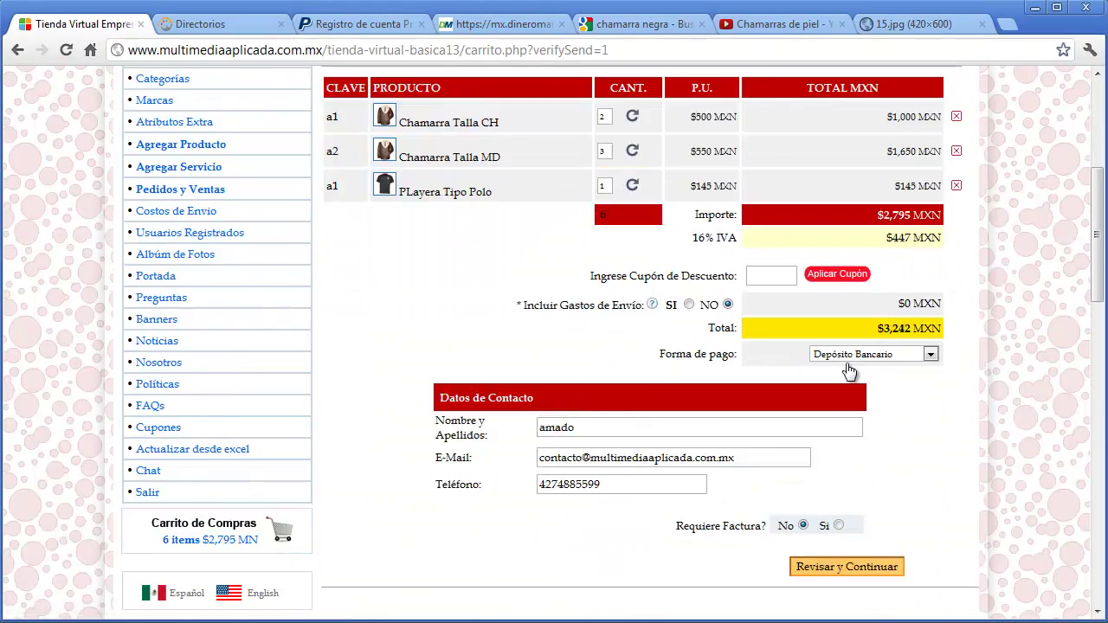
click(871, 571)
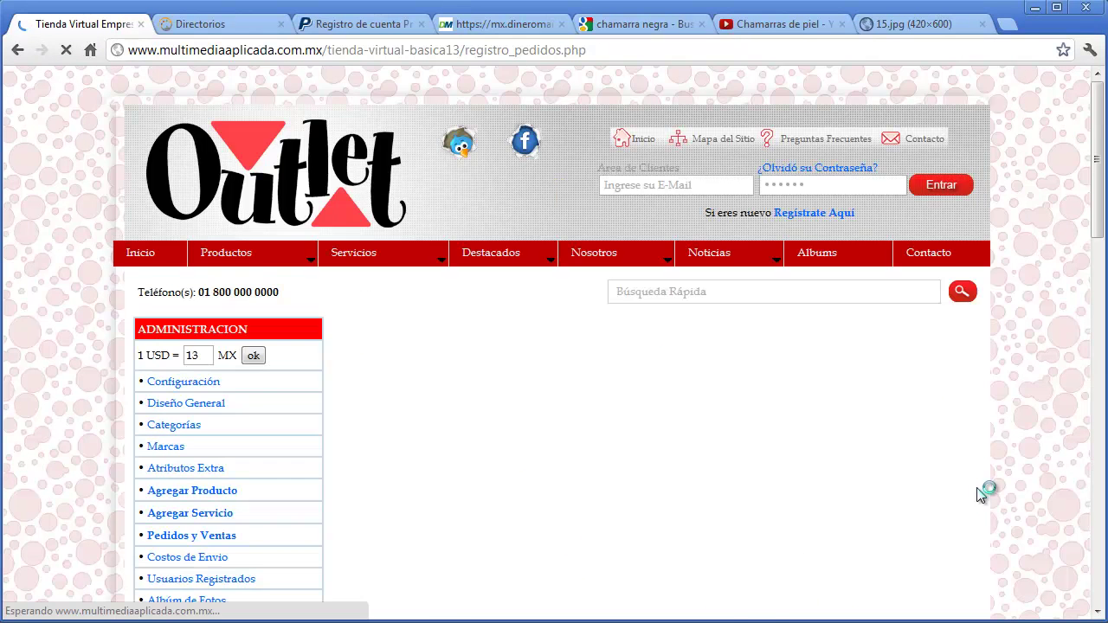
- View the new order's details from Pedidos y Ventas, returning to the orders list afterwards
scroll(973, 437, down, 3)
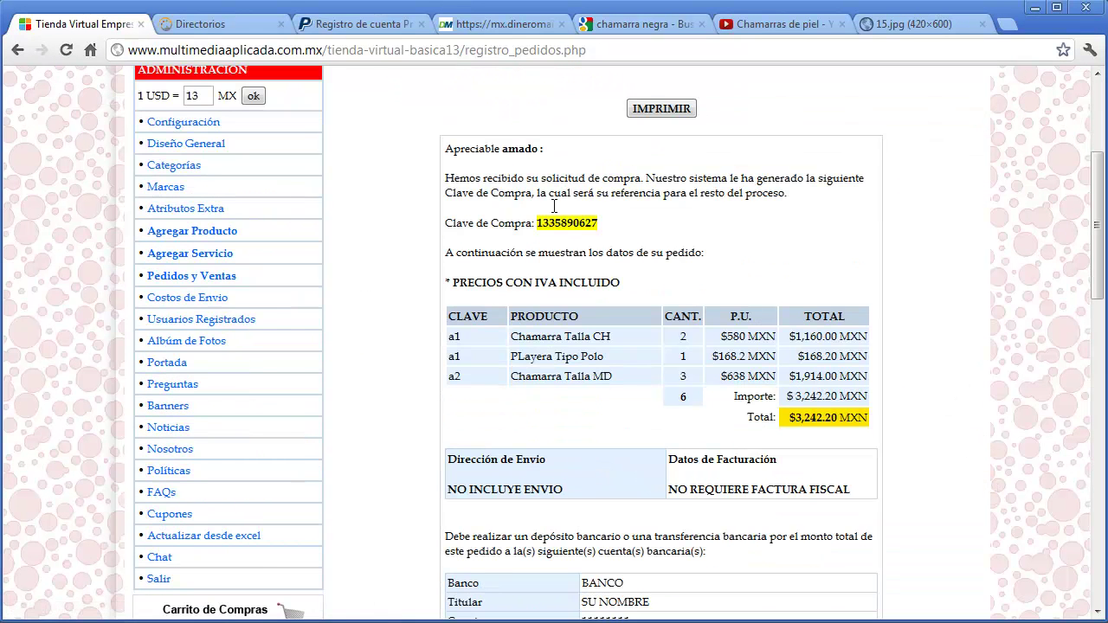
scroll(874, 437, down, 3)
scroll(888, 442, up, 5)
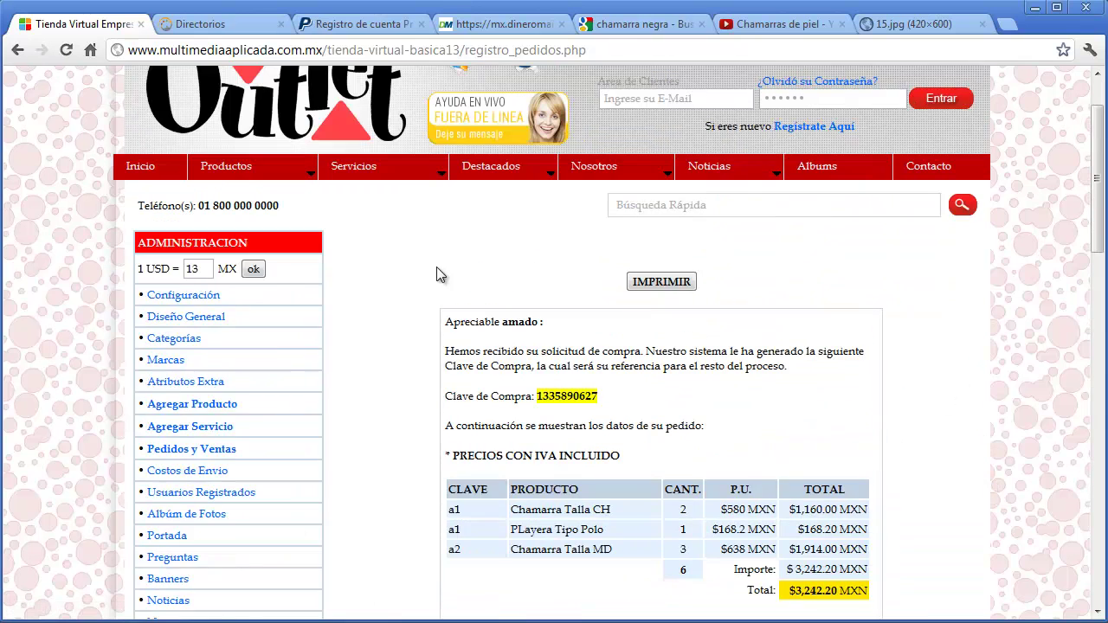
click(191, 450)
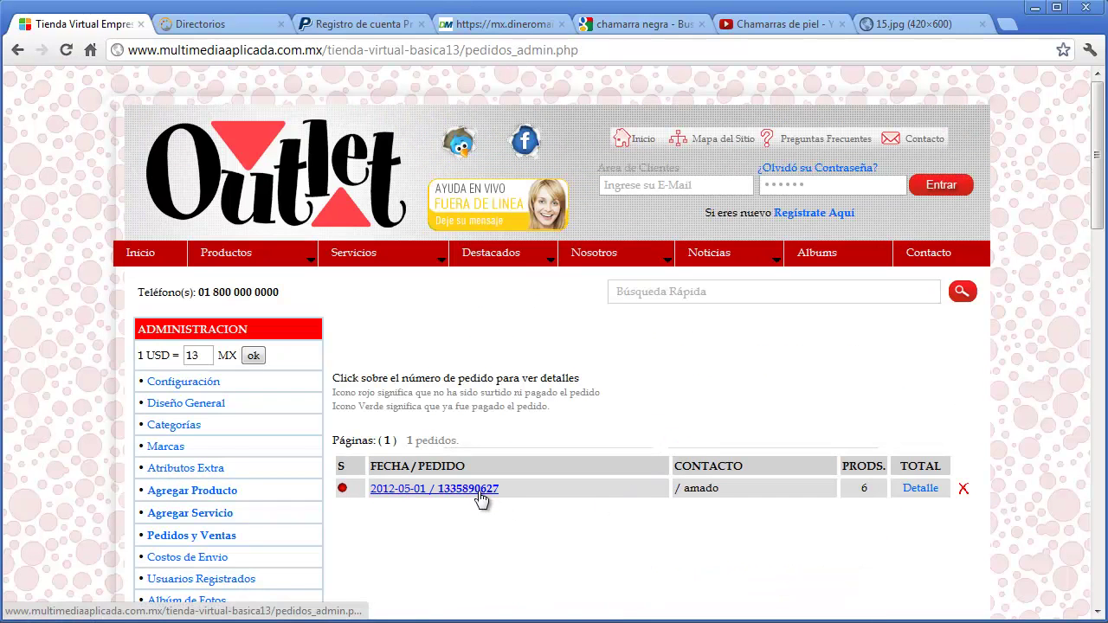
click(478, 490)
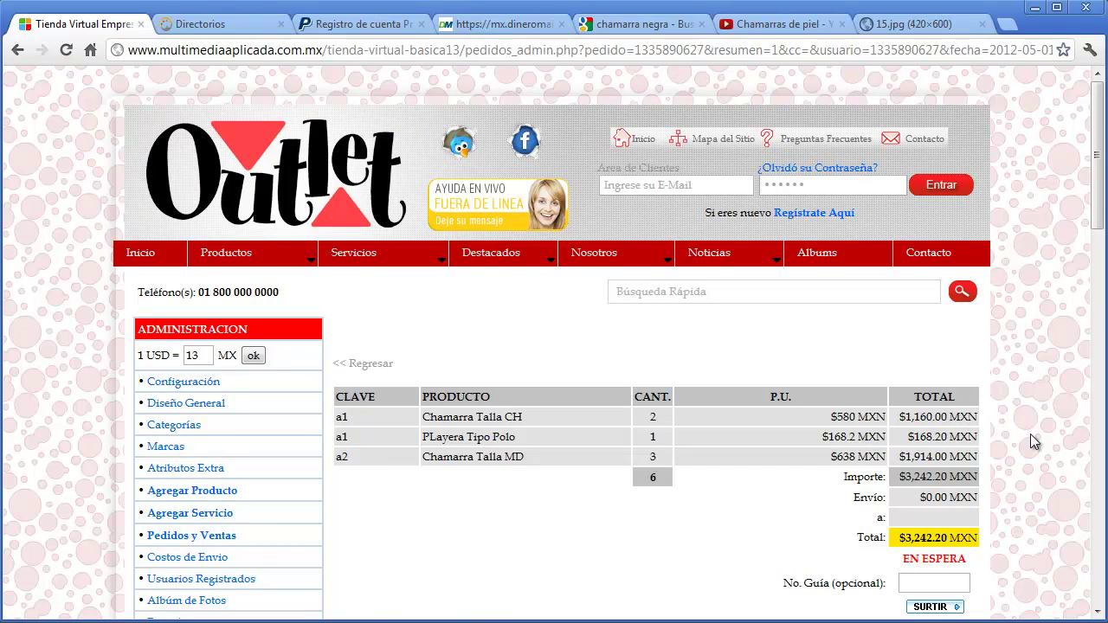
scroll(1029, 442, down, 6)
scroll(1030, 441, up, 4)
scroll(1030, 441, up, 2)
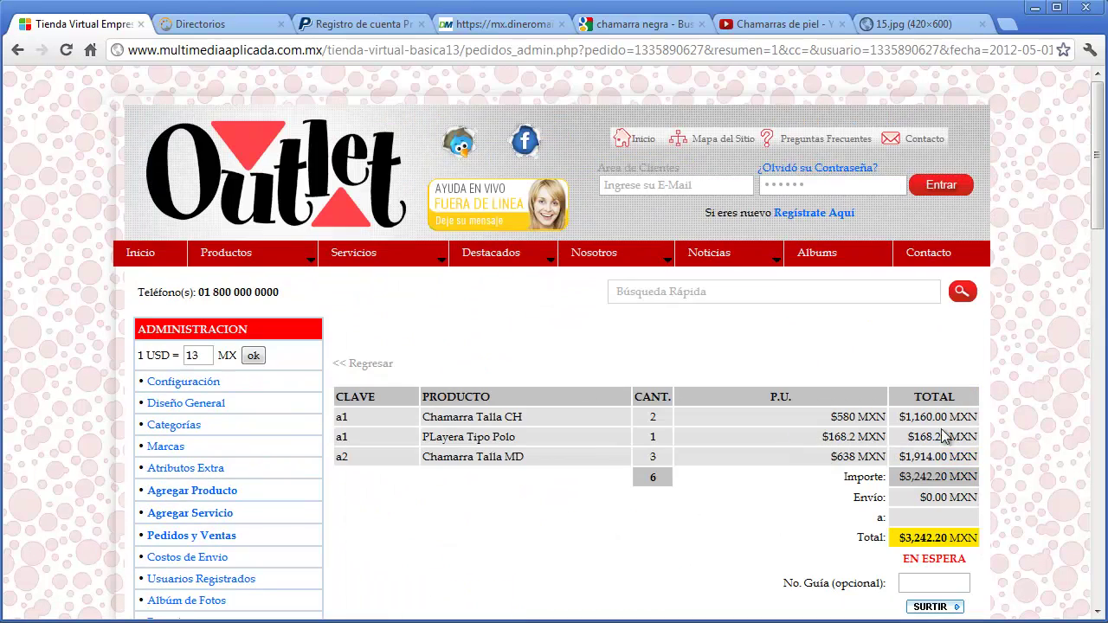
click(193, 536)
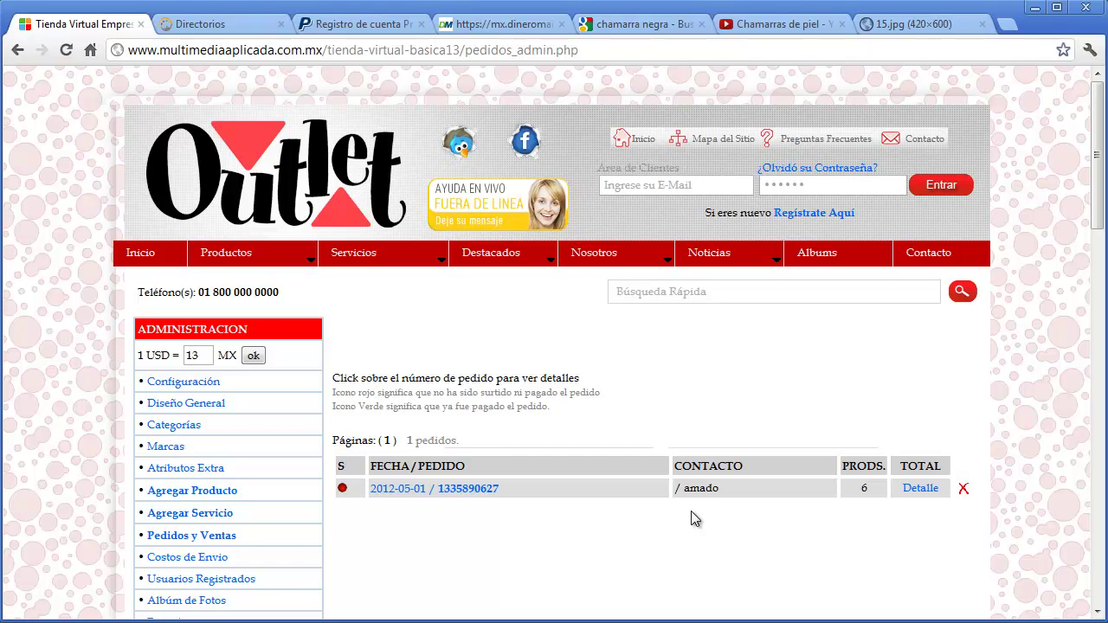
click(924, 489)
scroll(1059, 419, down, 3)
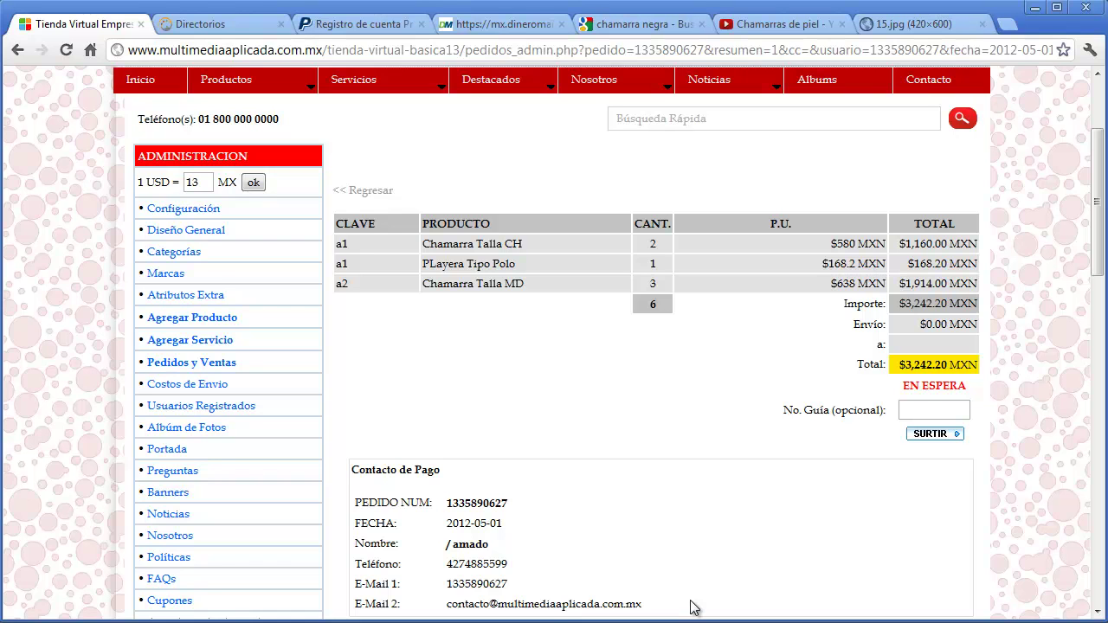
click(230, 363)
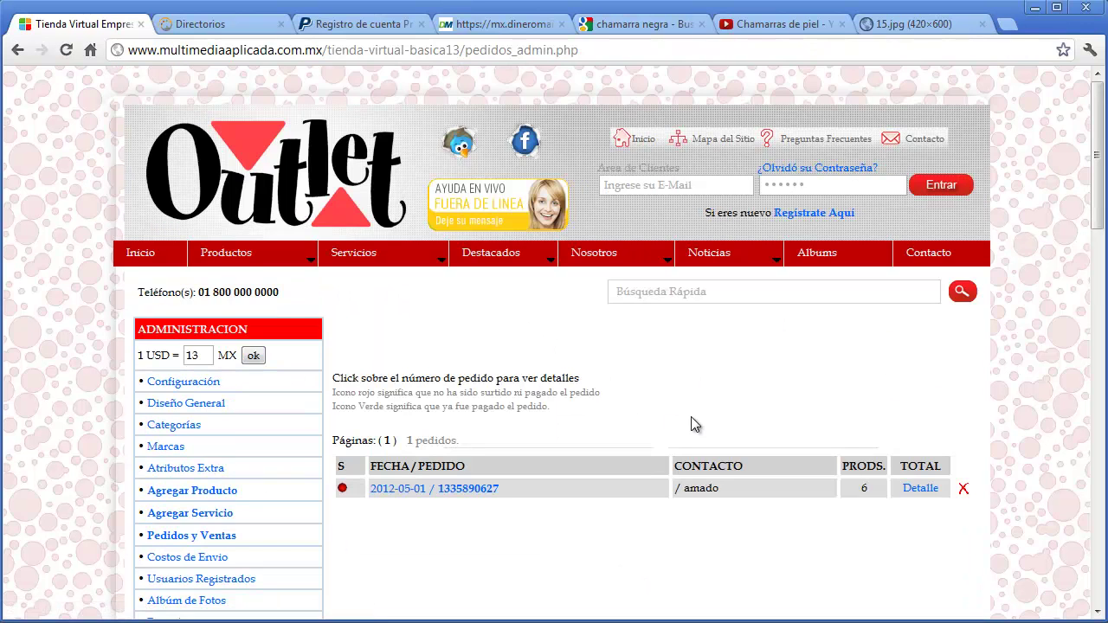
scroll(690, 424, down, 1)
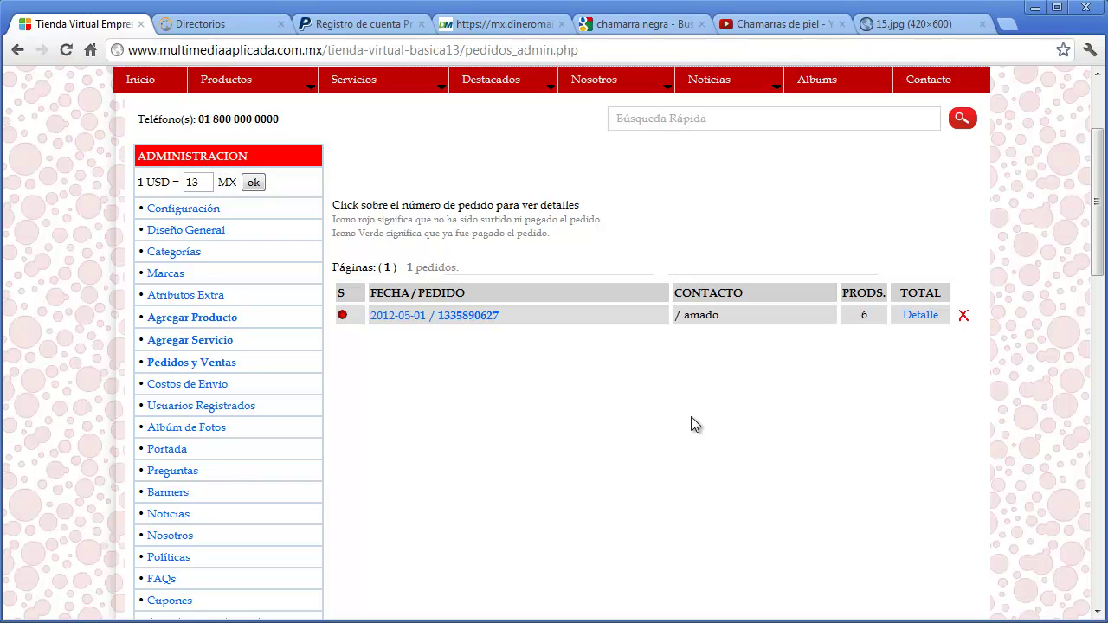
- In Costos de Envio, keep DISTRITO FEDERAL as shipping origin and follow the Precios de Estafeta link
click(202, 384)
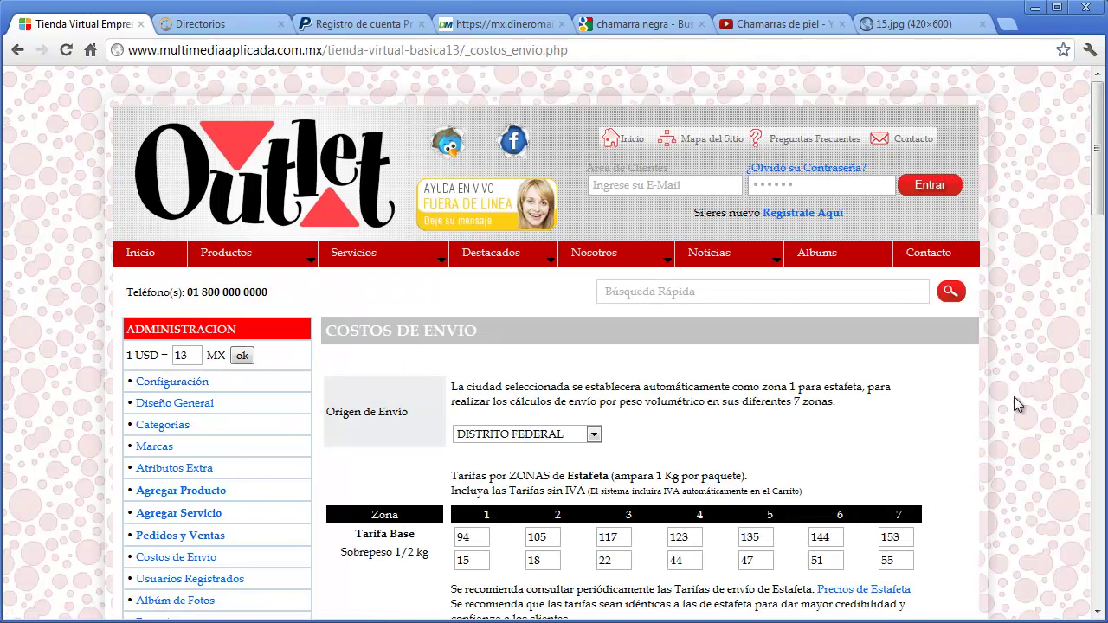
scroll(1014, 397, down, 2)
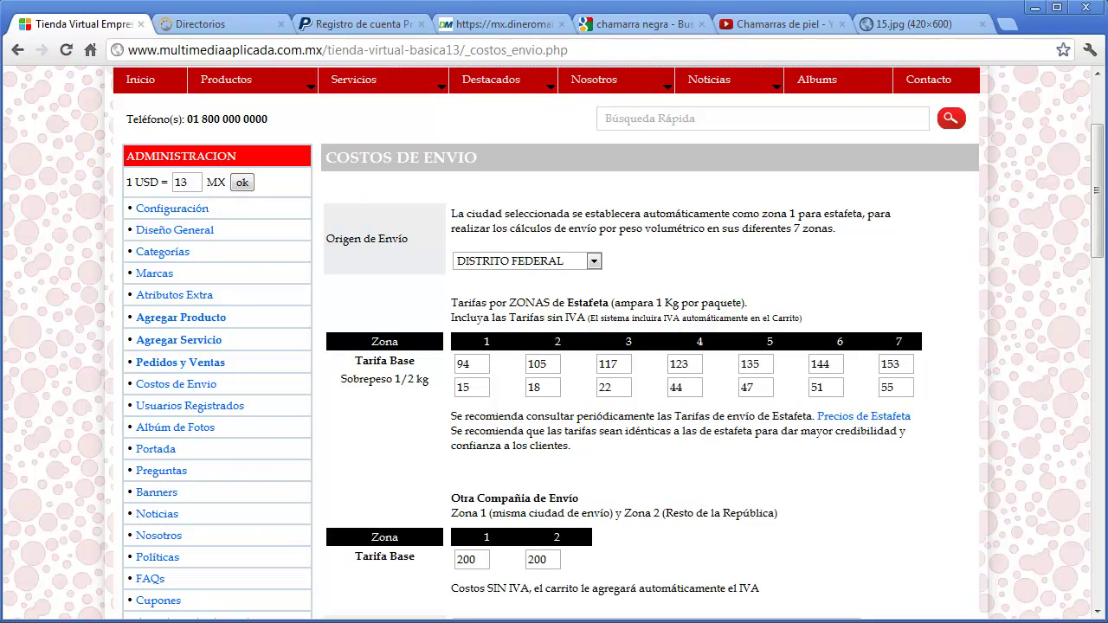
drag(1100, 227, 1038, 245)
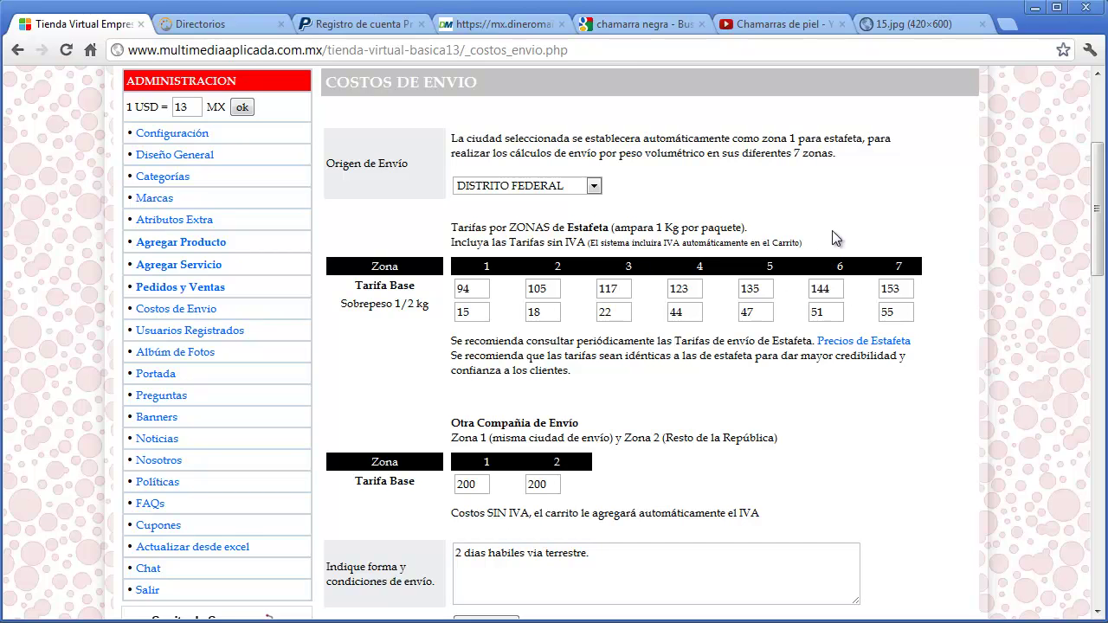
click(595, 186)
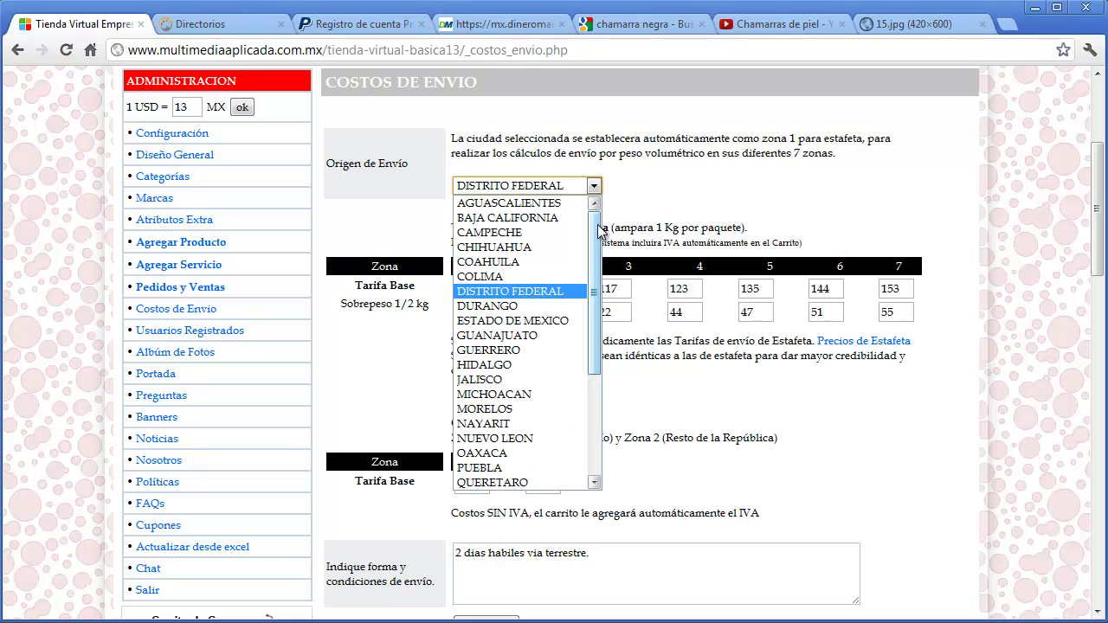
click(567, 294)
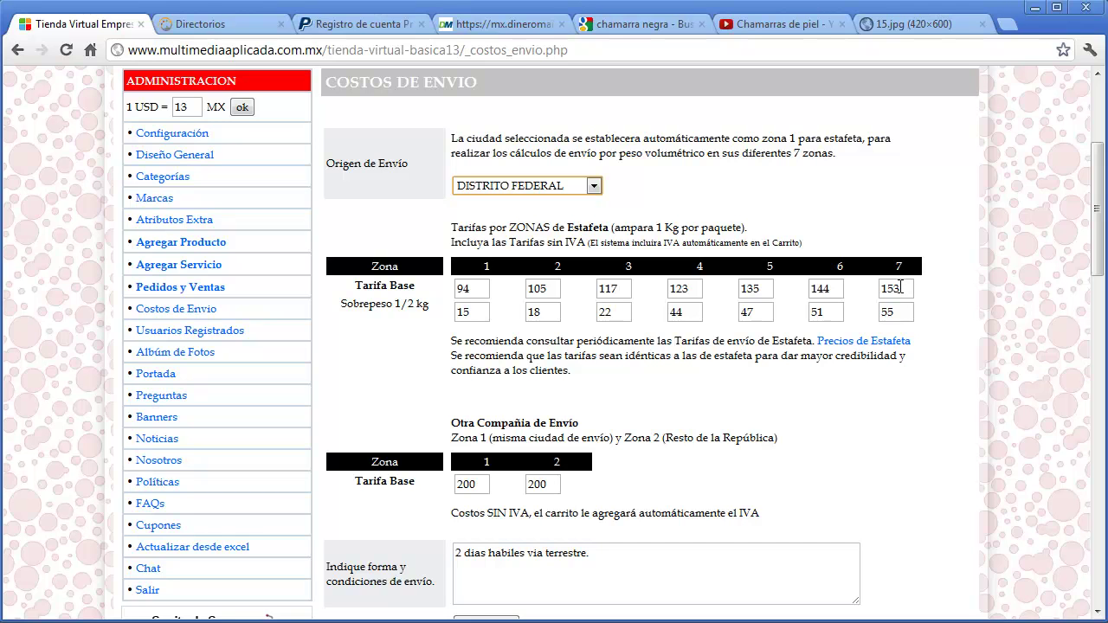
click(872, 343)
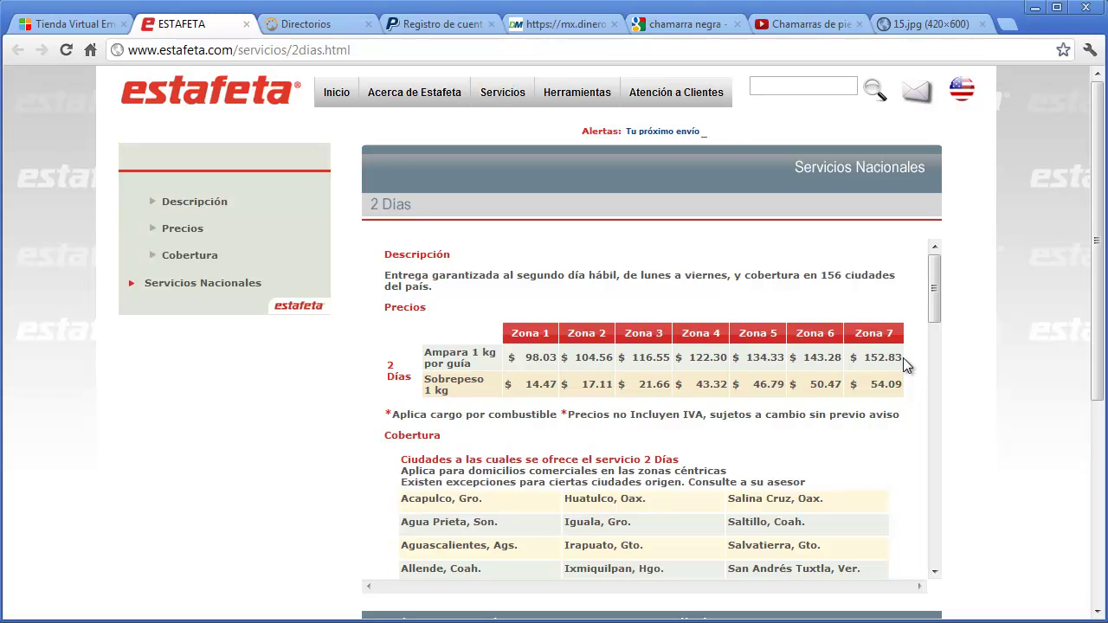
- Review Estafeta's 2 Días zone price table, then switch back to the Tienda Virtual tab
mouse_move(935, 294)
mouse_down()
mouse_move(933, 322)
mouse_move(934, 296)
mouse_up()
click(98, 28)
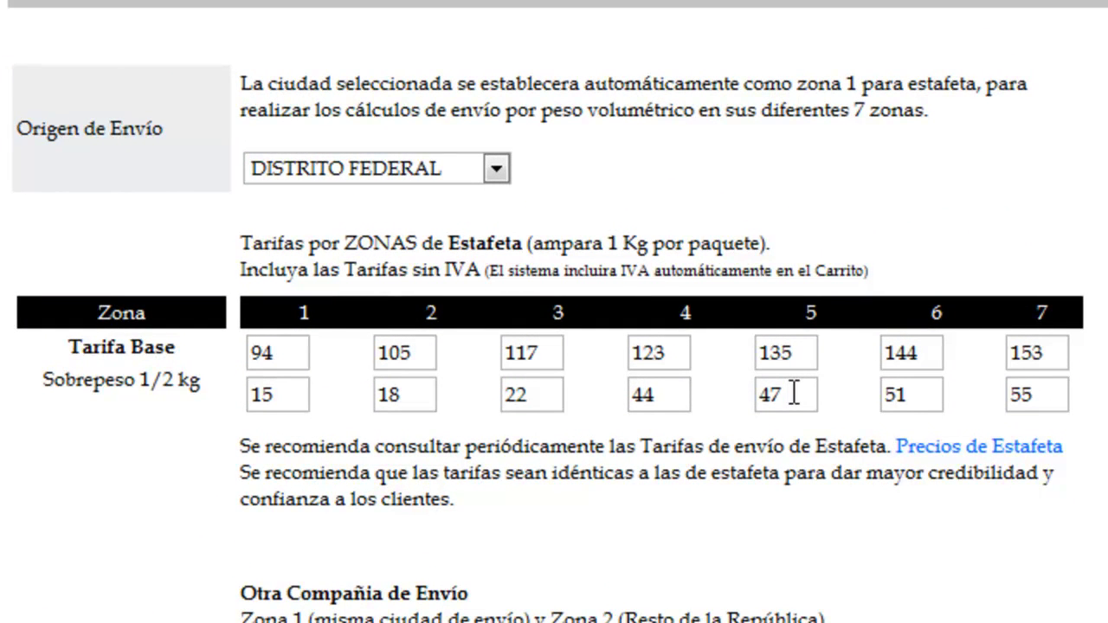
- Set Estafeta zone 7 to base 160 and overweight 60, and zone 6 to base 150 and overweight 55
drag(1049, 354, 1002, 363)
text(160)
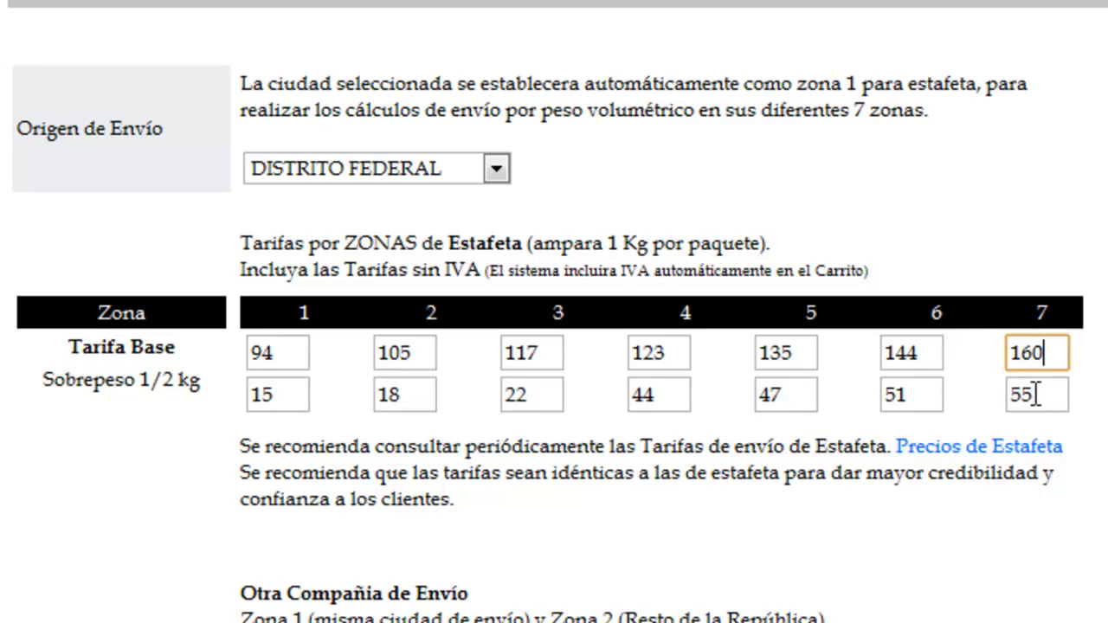
drag(1036, 395, 1003, 405)
text(60)
key(Tab)
drag(908, 341, 872, 354)
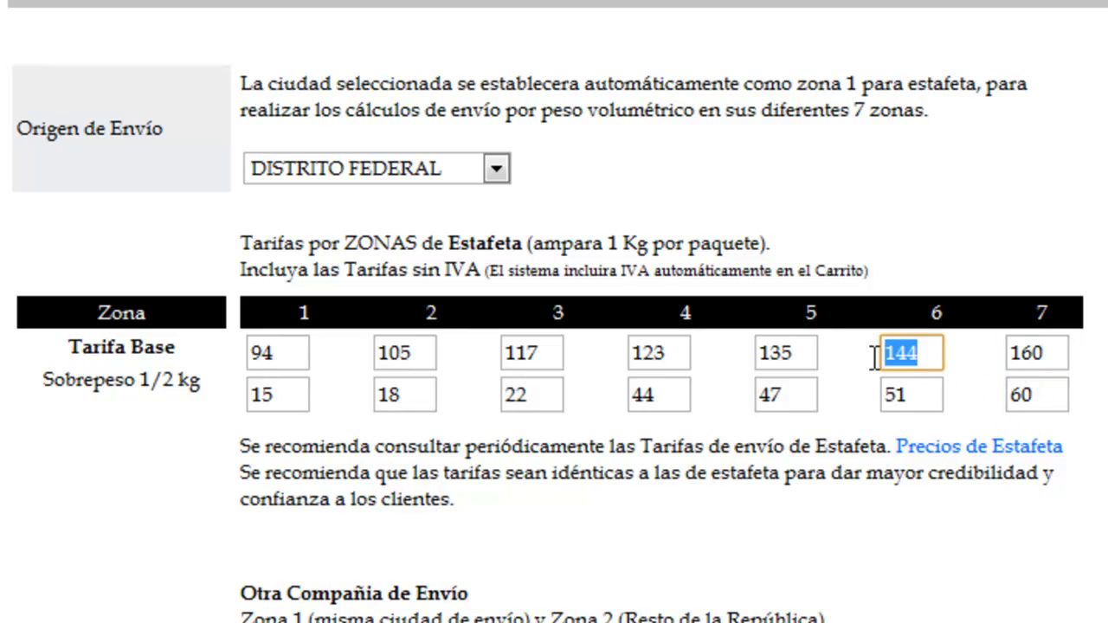
text(150)
drag(909, 393, 880, 410)
text(55)
click(920, 551)
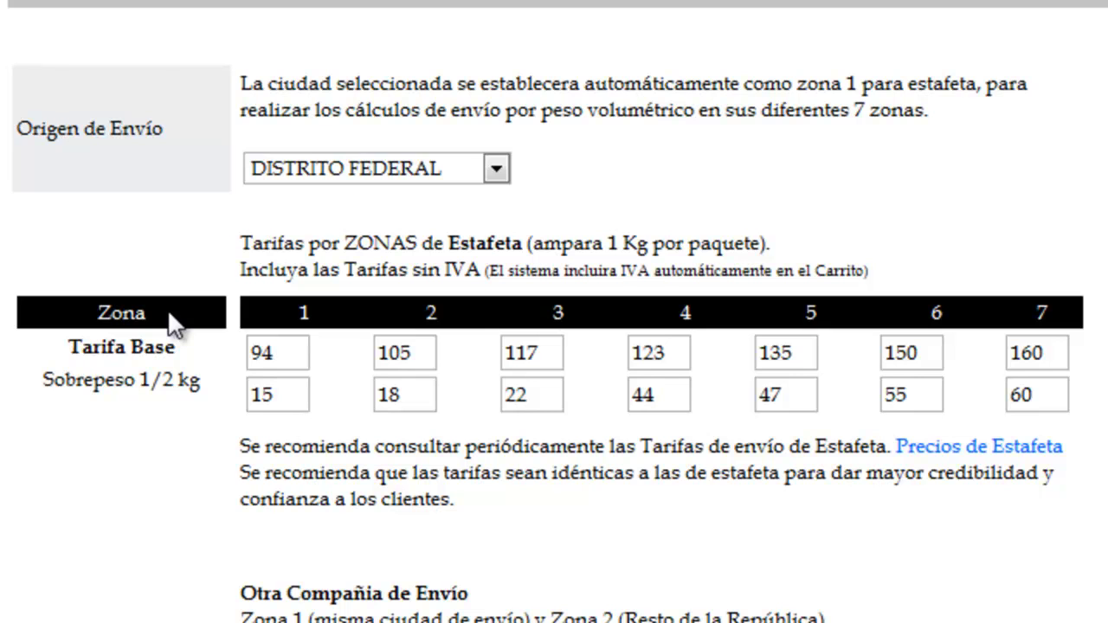
- Set the Estafeta base rate to 150 in zones 1 through 4
drag(291, 355, 219, 367)
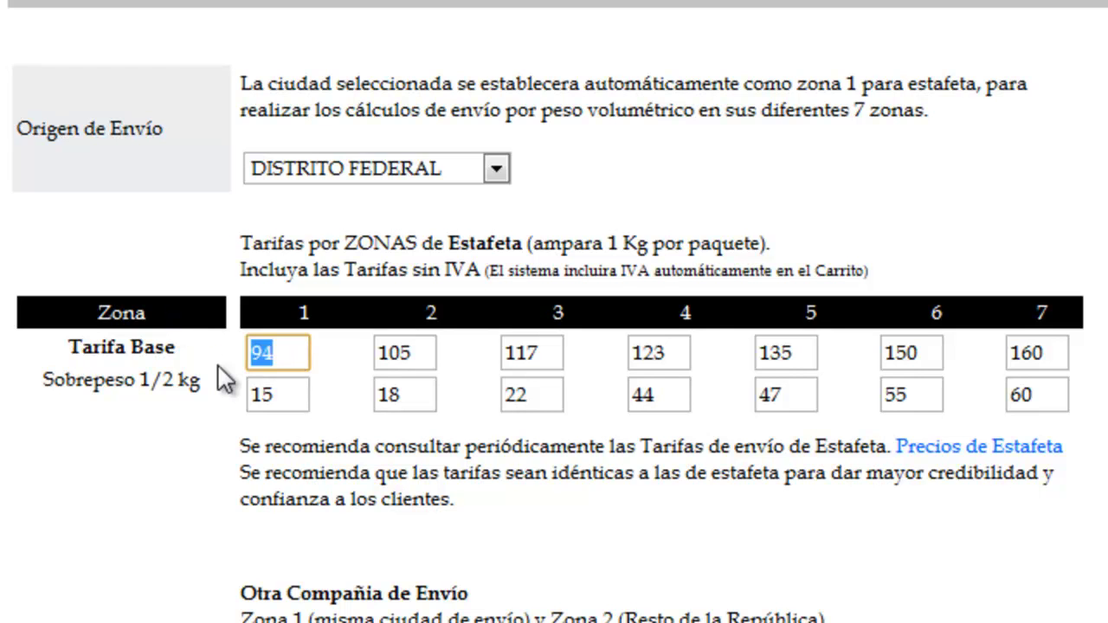
text(150)
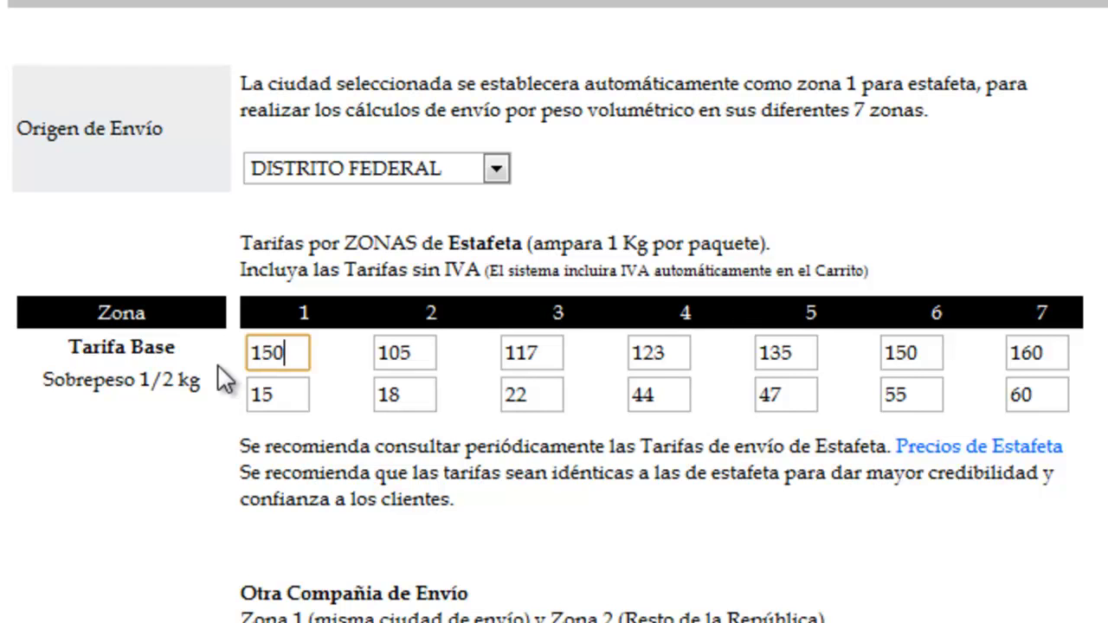
key(Tab)
text(150)
key(Tab)
key(Tab)
text(150)
key(Tab)
key(Tab)
text(150)
key(Tab)
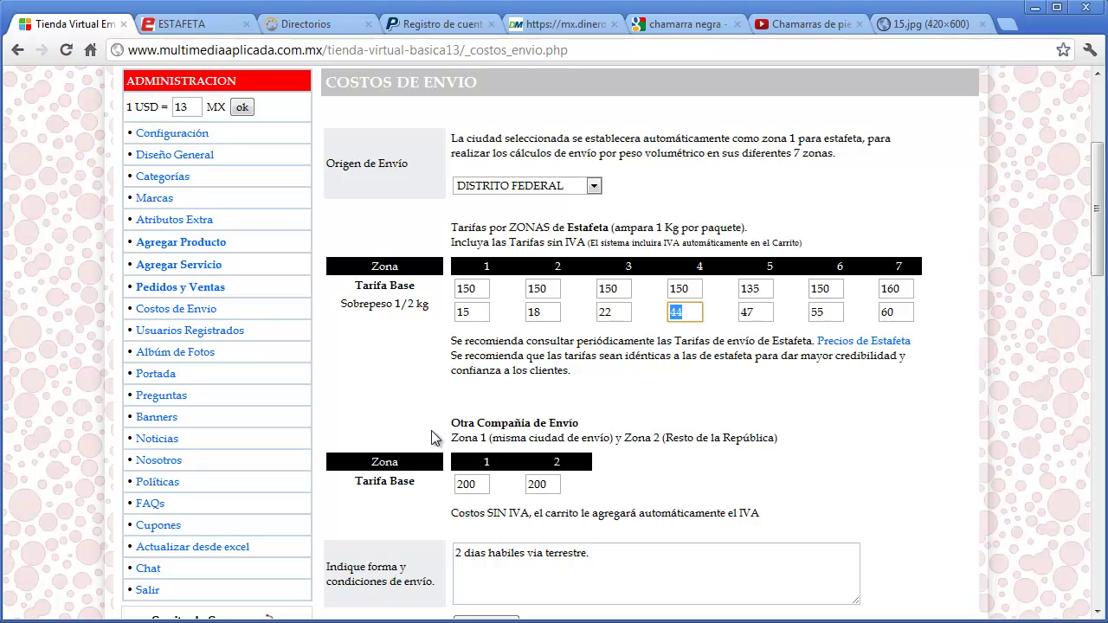
click(431, 437)
- Change the other carrier's Zone 2 Tarifa Base to 500 in Costos de Envío
click(529, 192)
click(530, 194)
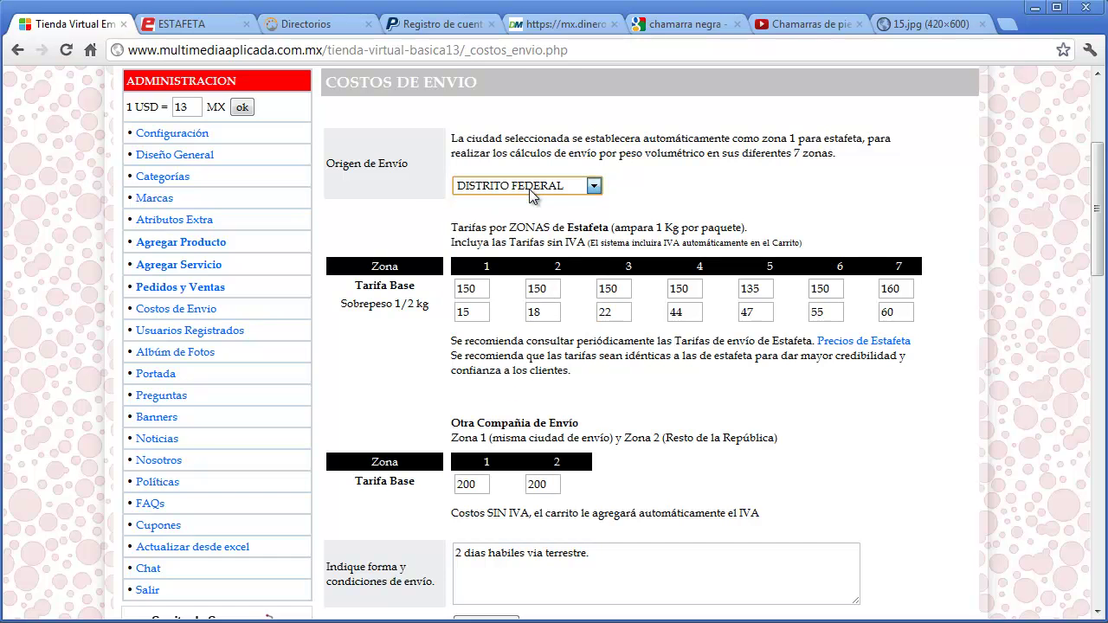
click(478, 485)
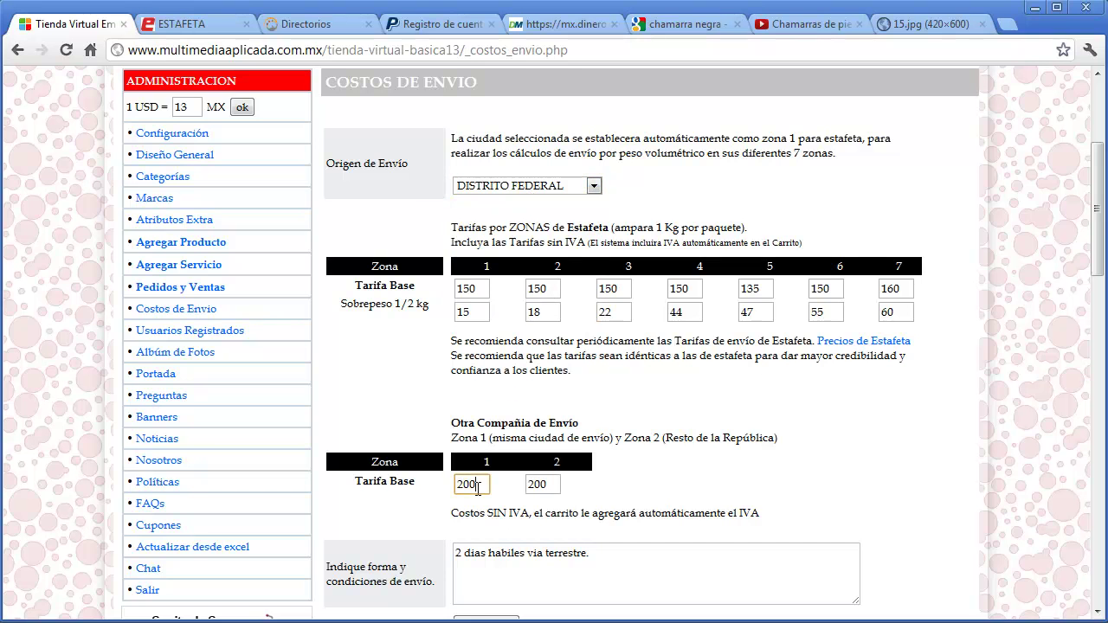
click(549, 485)
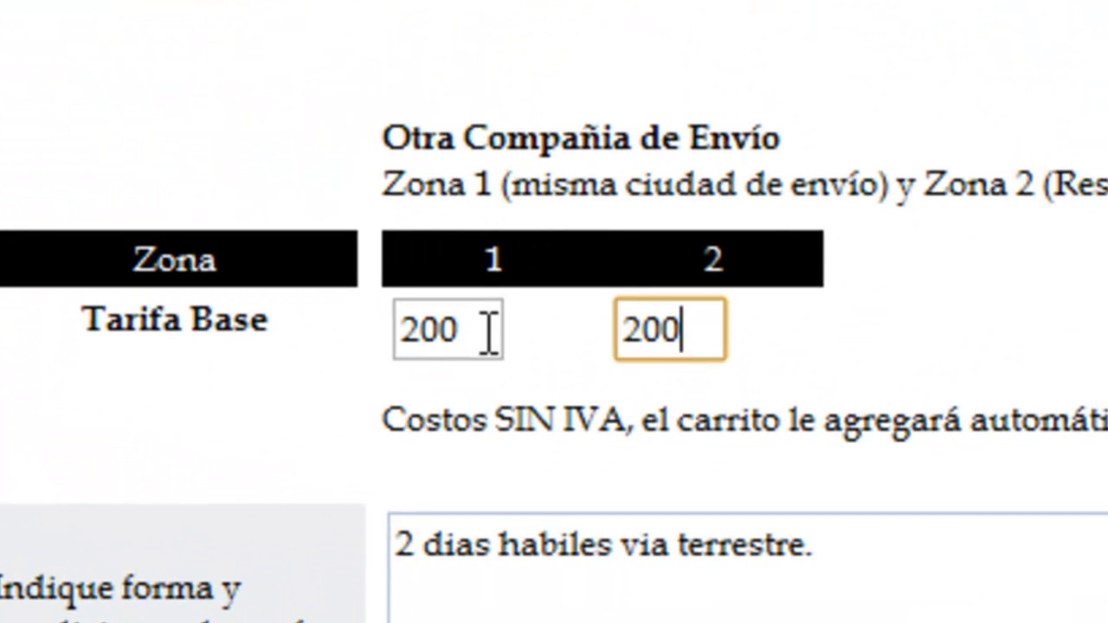
click(470, 334)
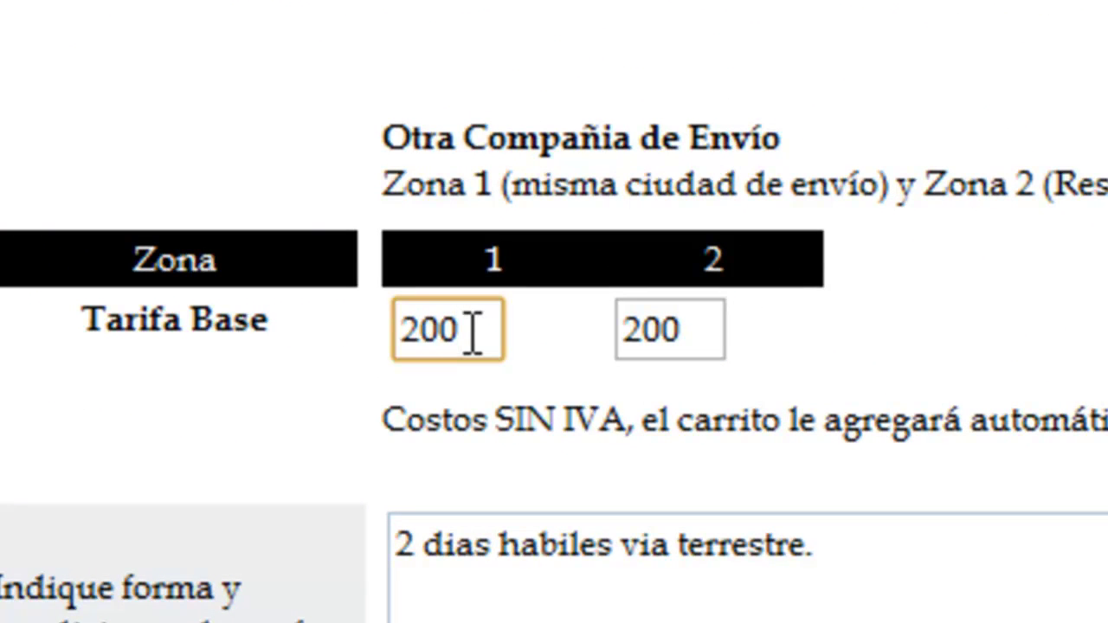
drag(696, 328, 618, 329)
text(500)
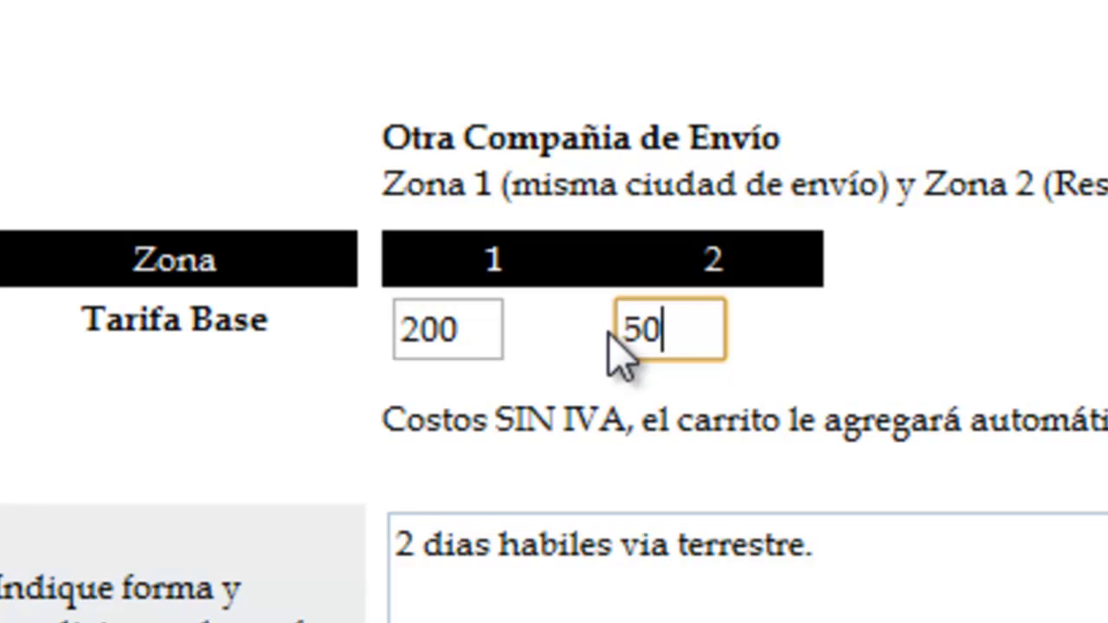
click(1088, 344)
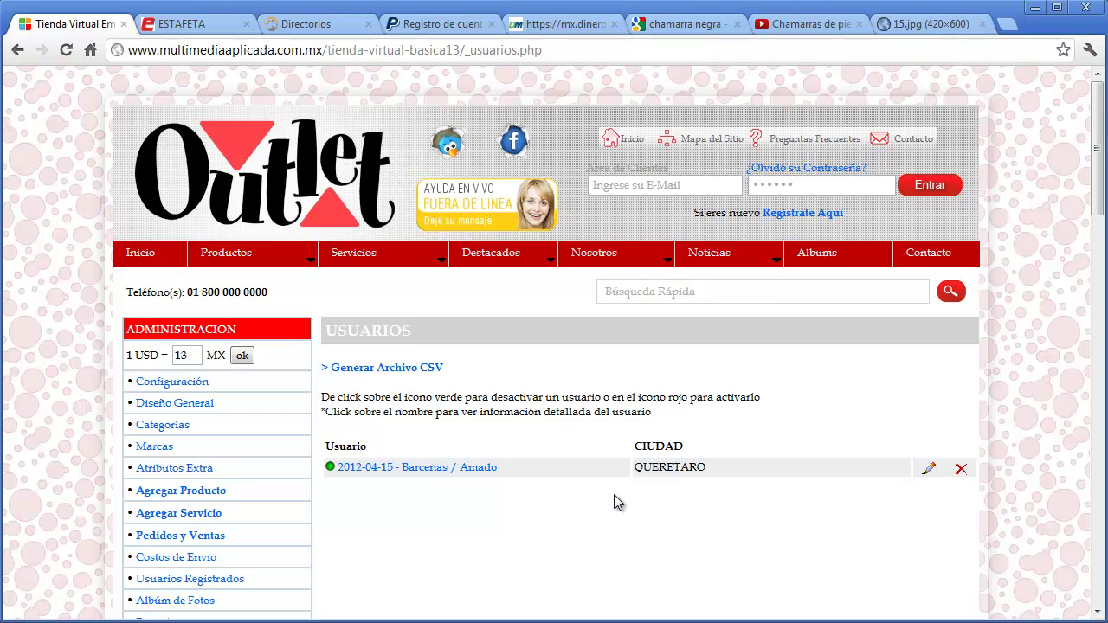
- View the Regístrate Aquí customer registration page
click(802, 215)
scroll(1001, 457, down, 8)
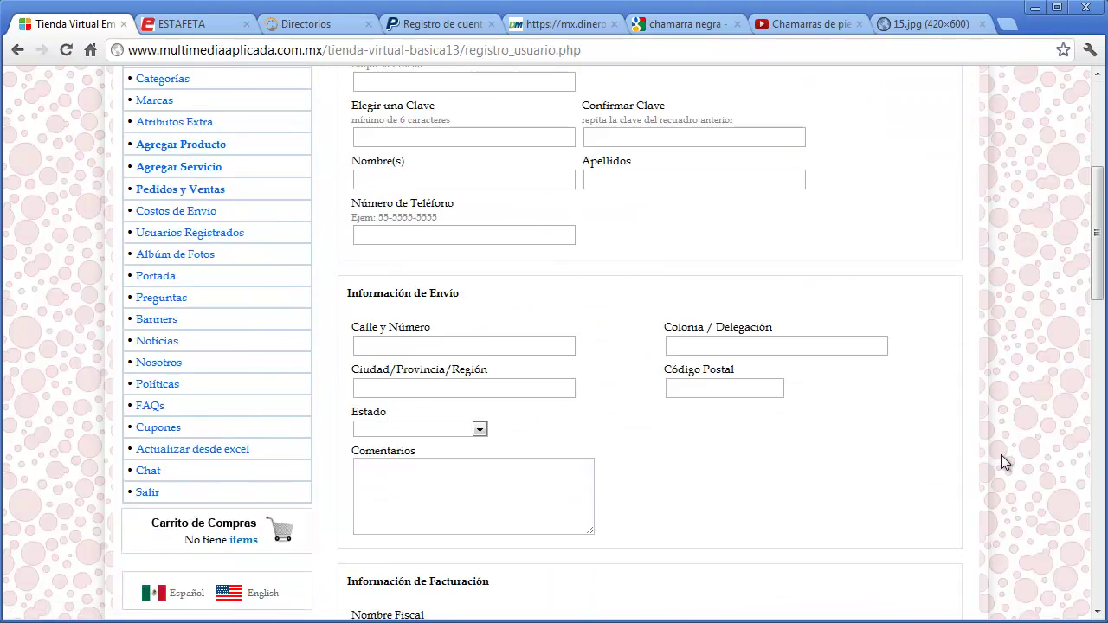
scroll(1000, 457, up, 7)
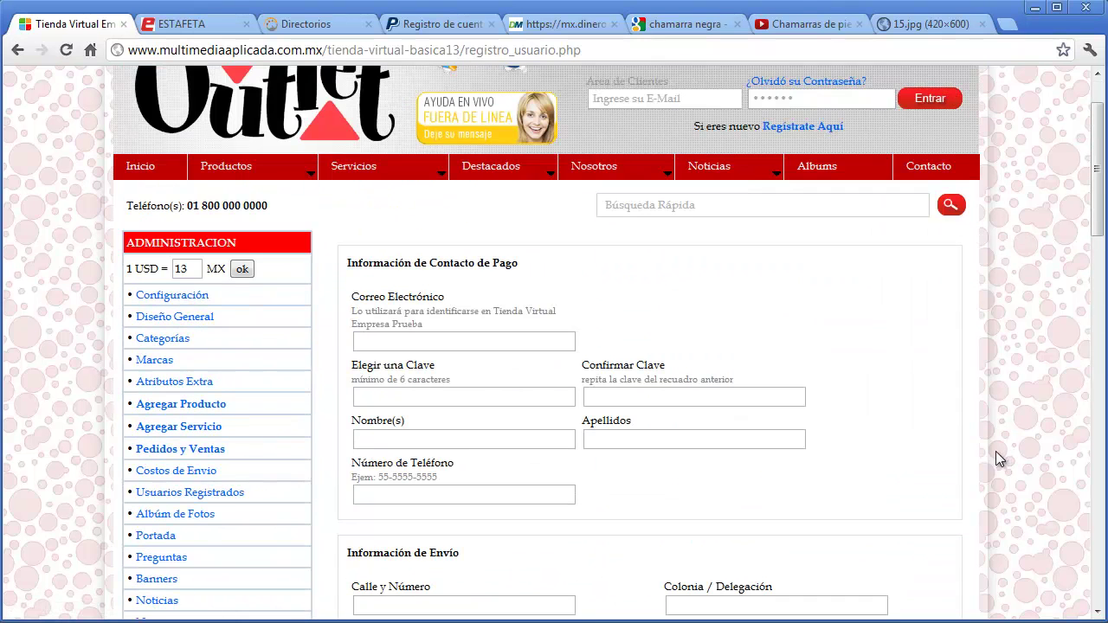
- Open the Queretaro user's editable record from Usuarios Registrados and review its form
click(206, 492)
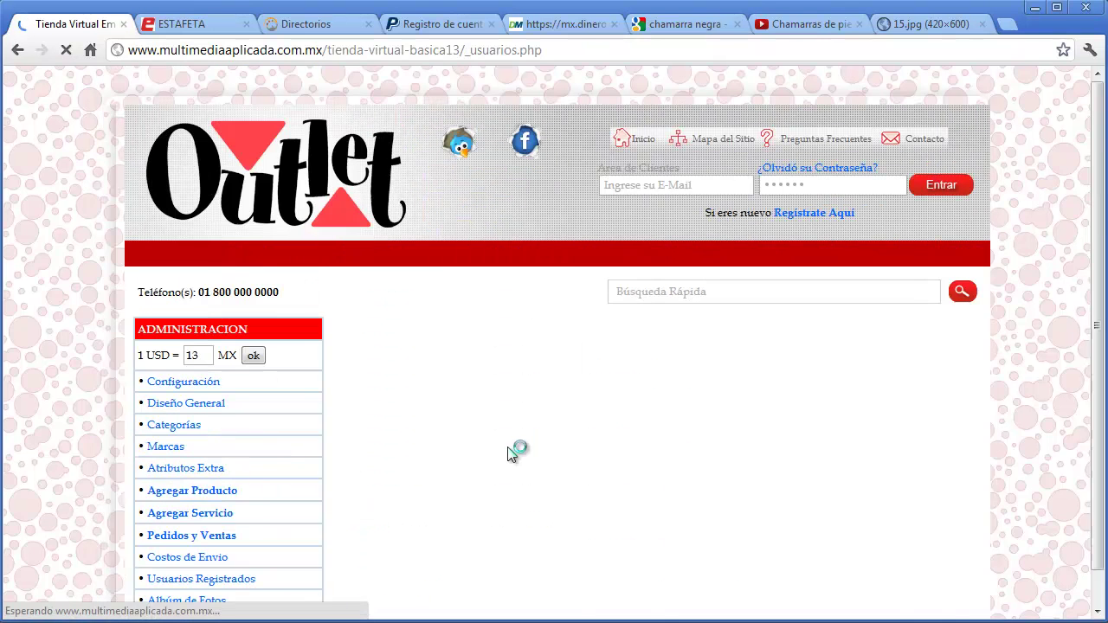
scroll(1023, 430, down, 1)
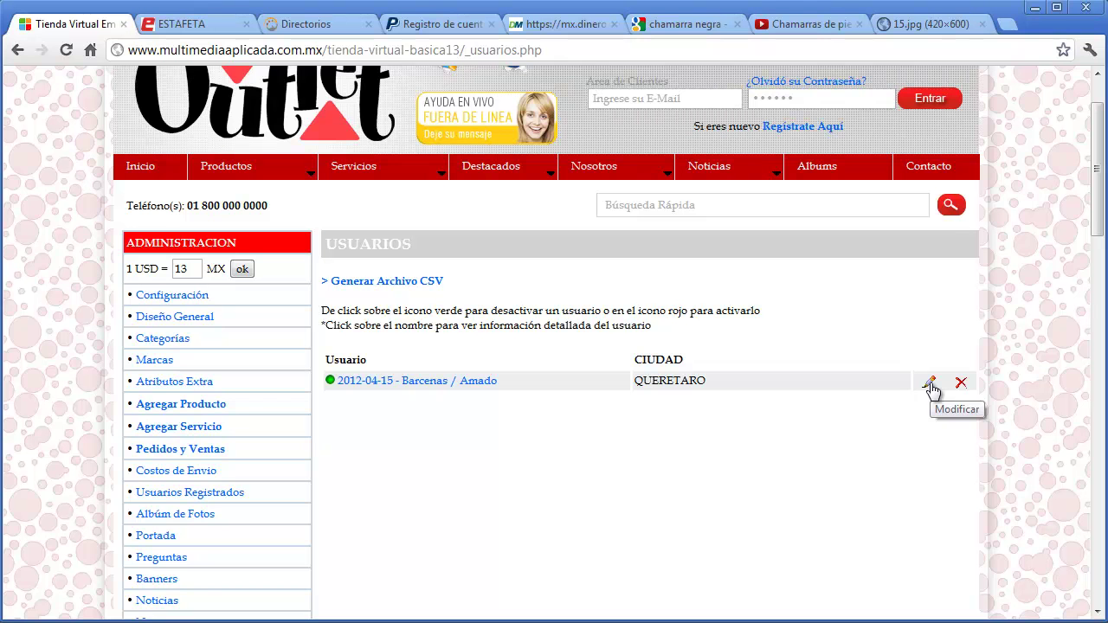
click(929, 383)
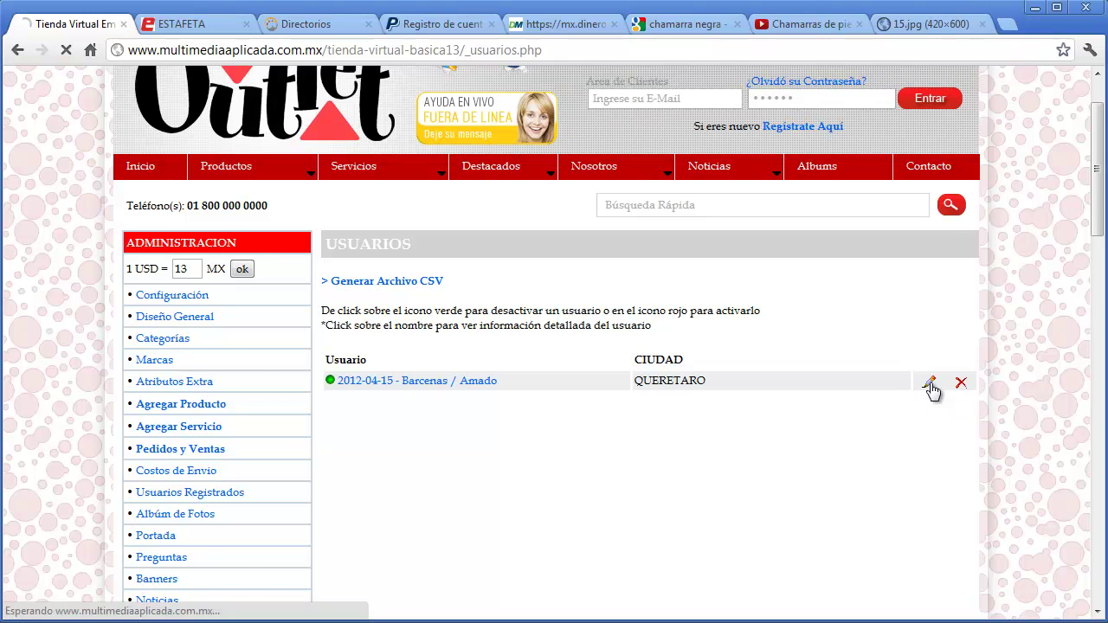
scroll(929, 390, down, 9)
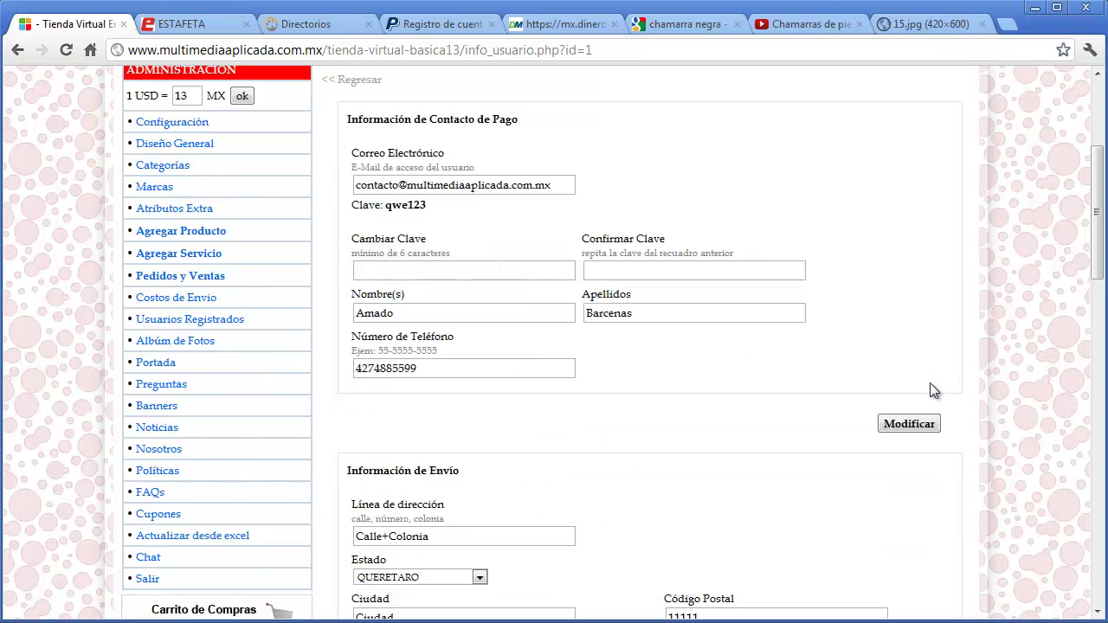
scroll(930, 383, up, 10)
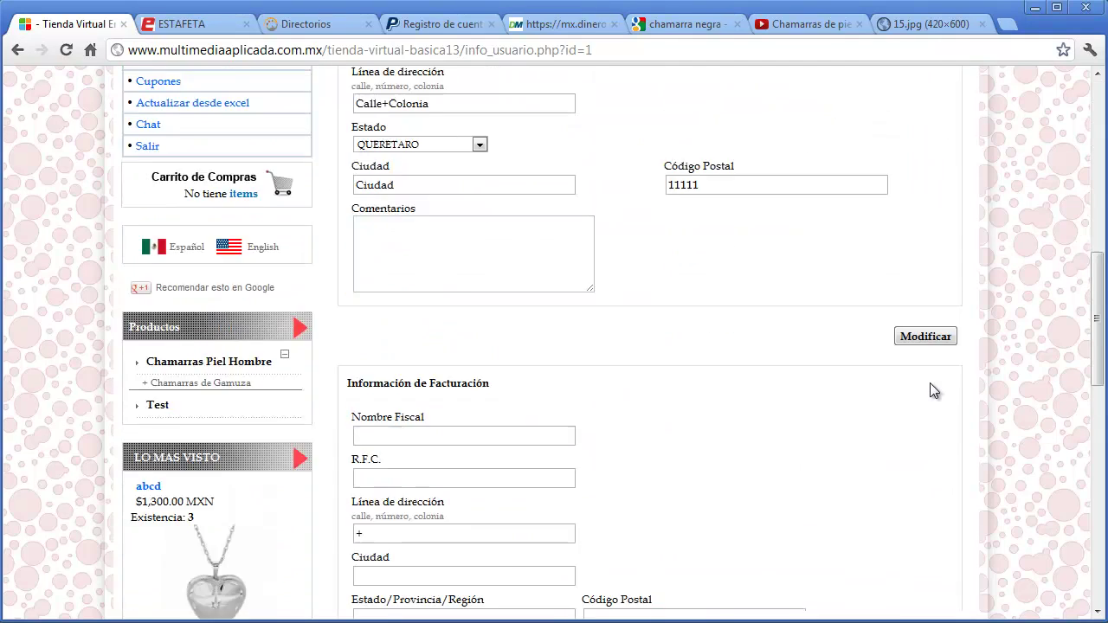
- Return to the registered users list and toggle the user inactive, then active again
click(362, 341)
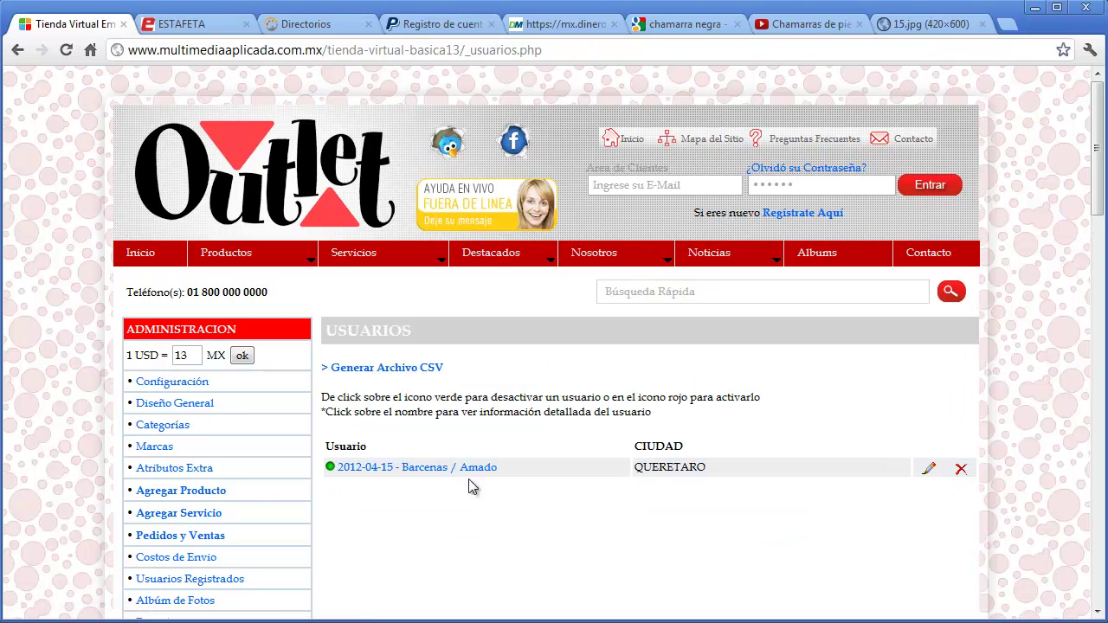
click(329, 469)
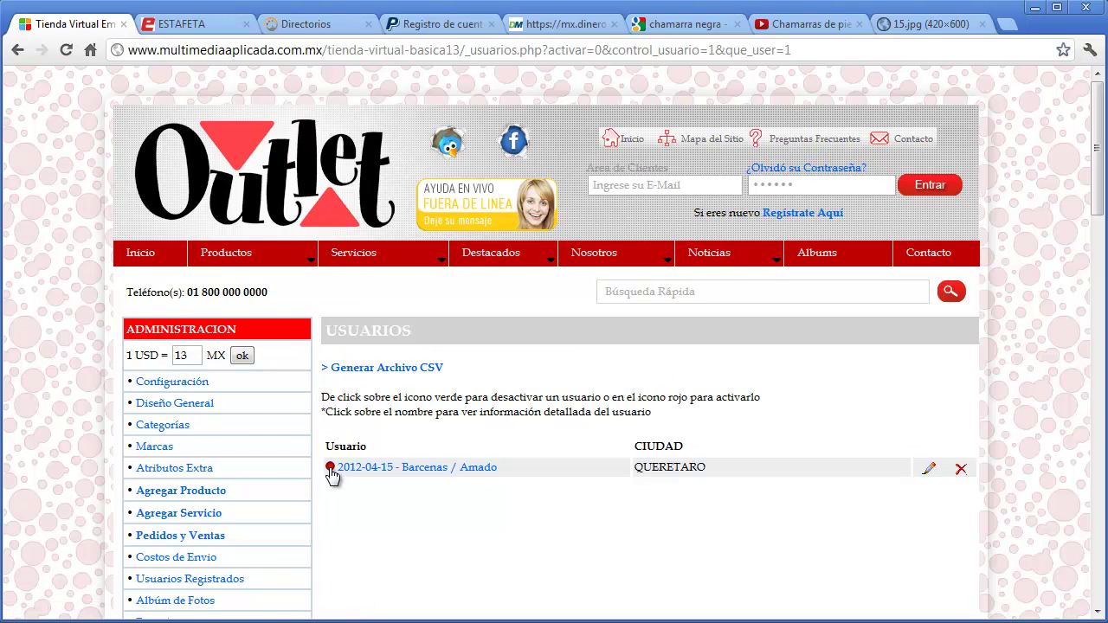
click(330, 468)
- Generate the users CSV and download it as UsuarioS.csv
scroll(573, 530, down, 1)
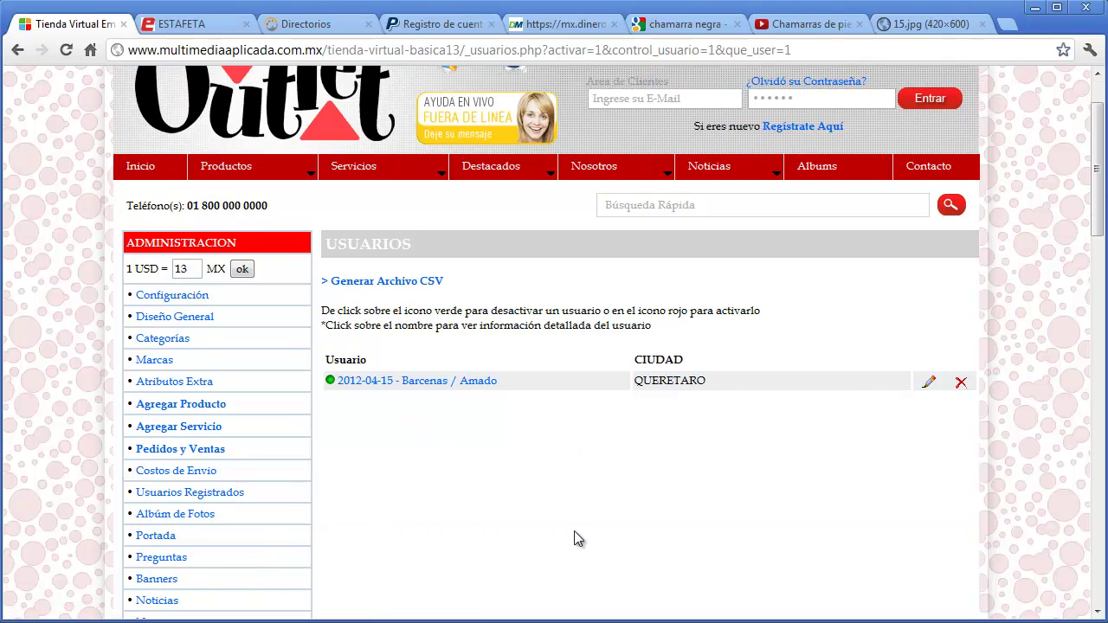
click(433, 282)
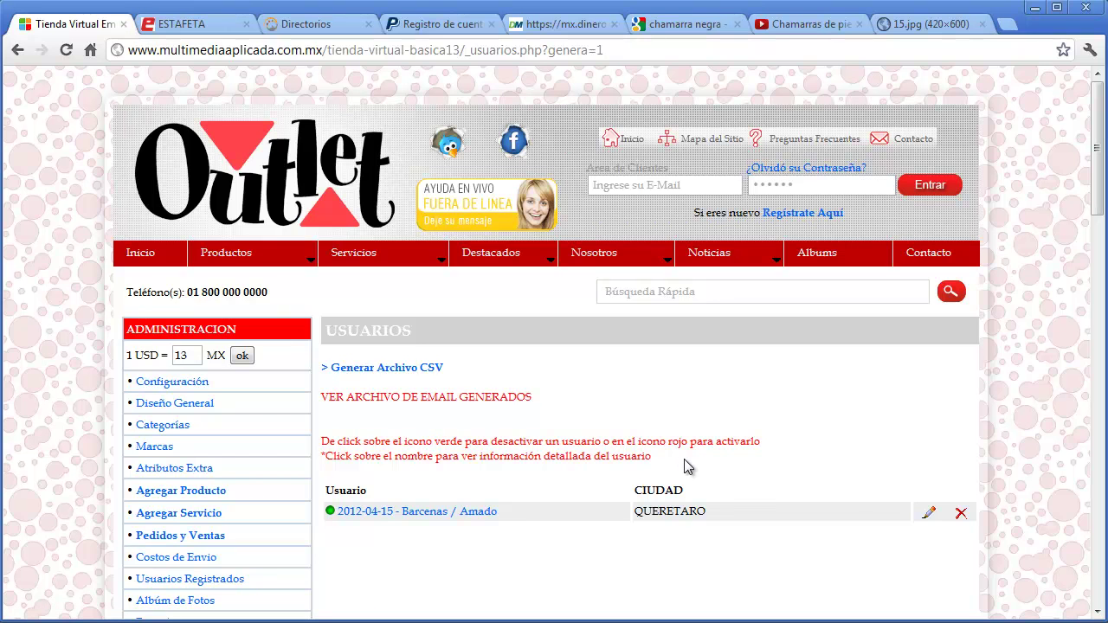
click(372, 400)
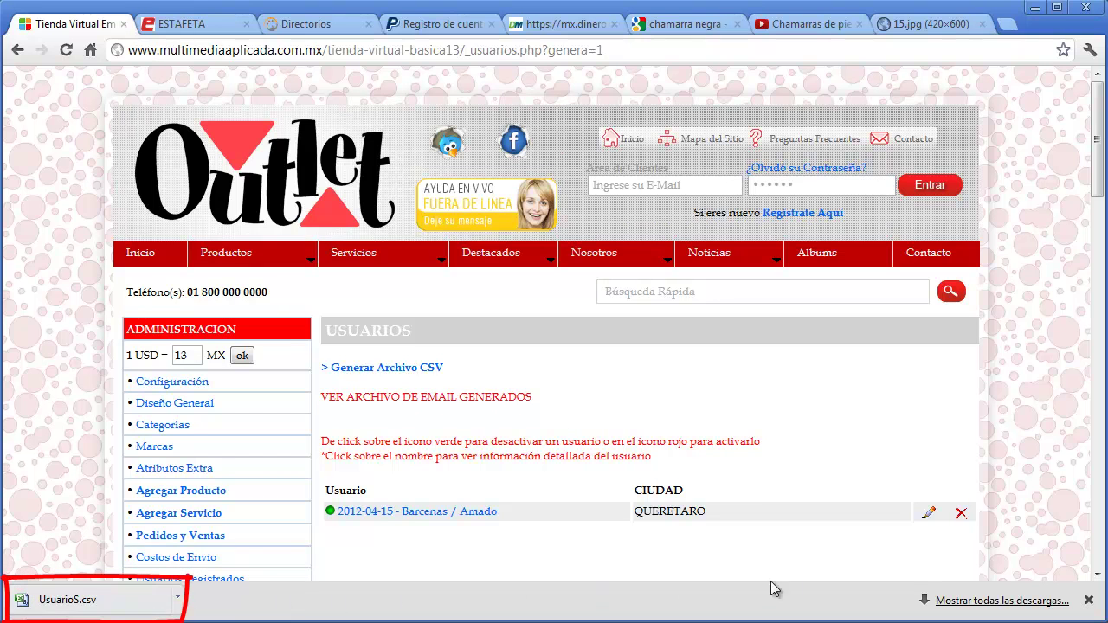
click(1088, 599)
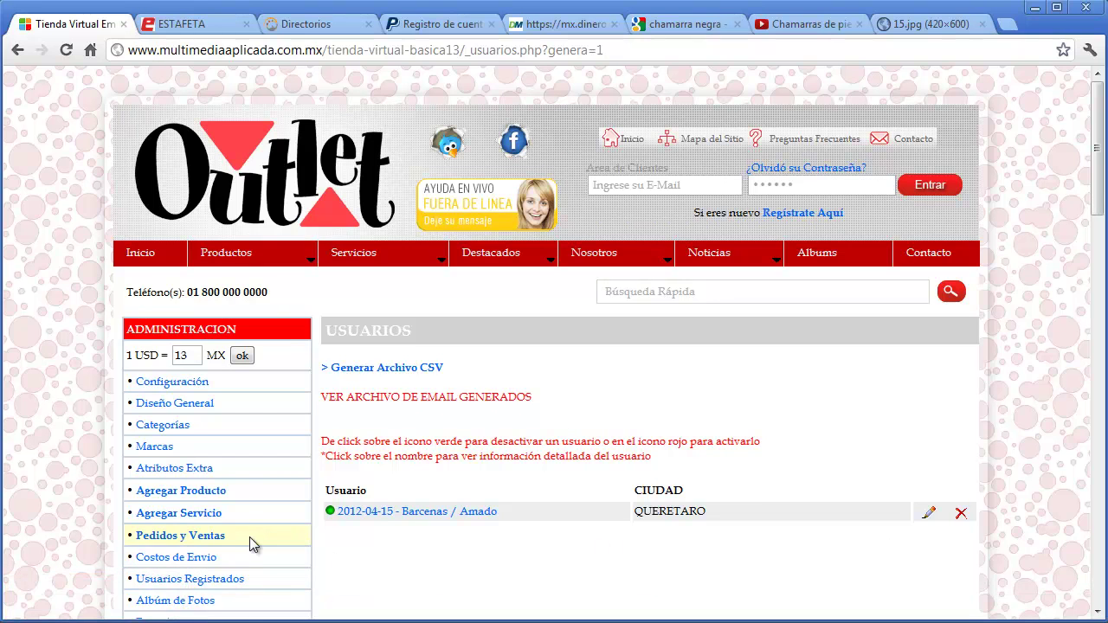
- In Álbum de Fotos, add the album 'Operacion de Equipo' with album1.jpg as its cover
click(196, 601)
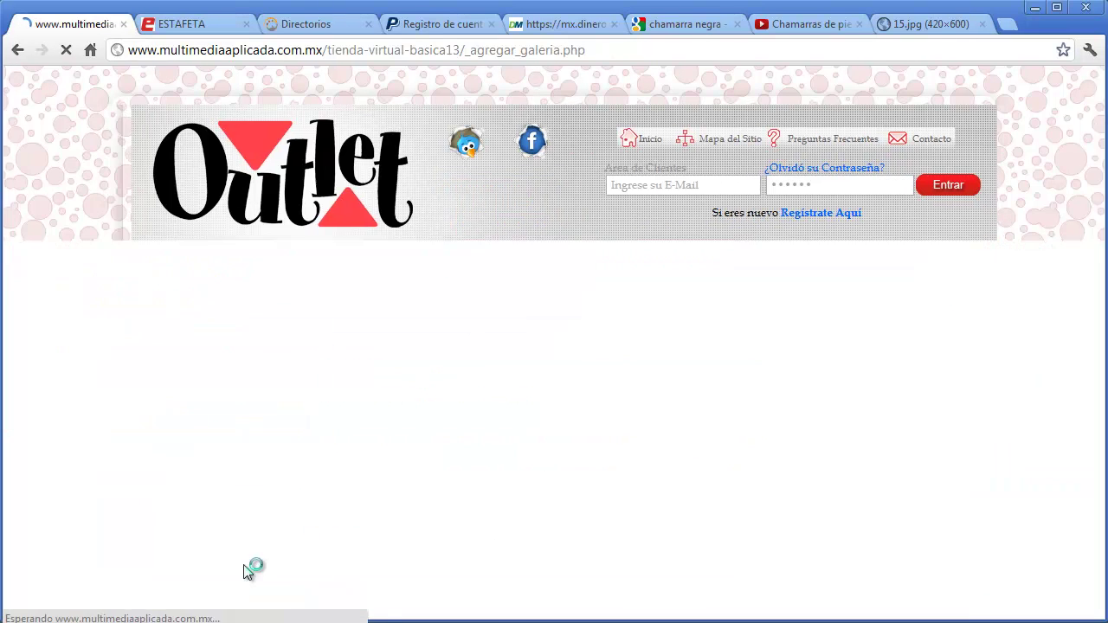
scroll(851, 446, down, 3)
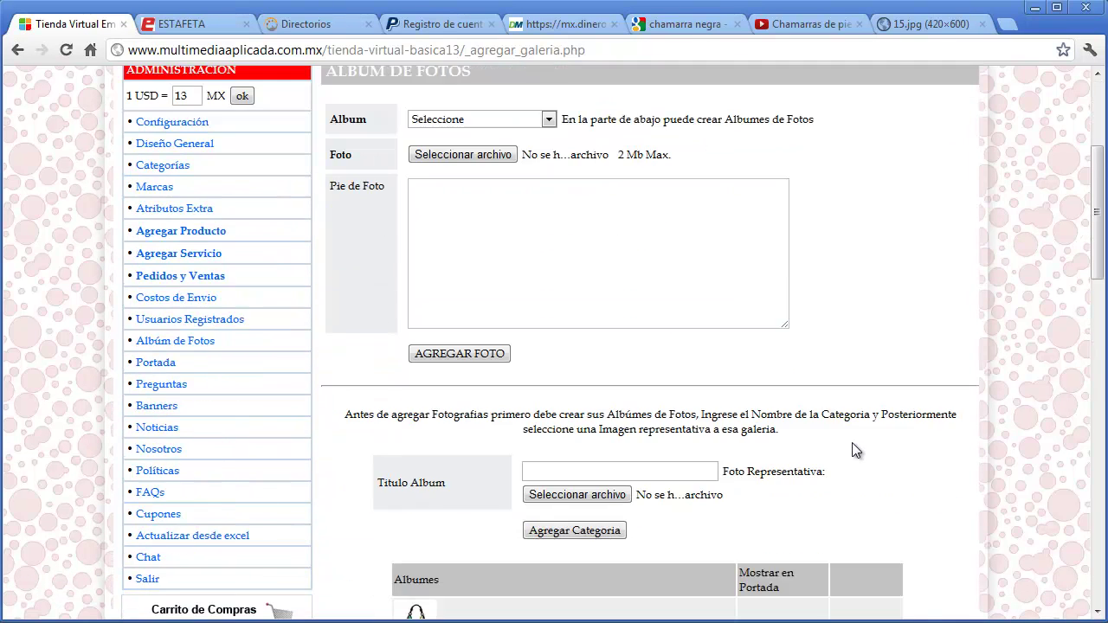
scroll(758, 465, down, 1)
click(695, 389)
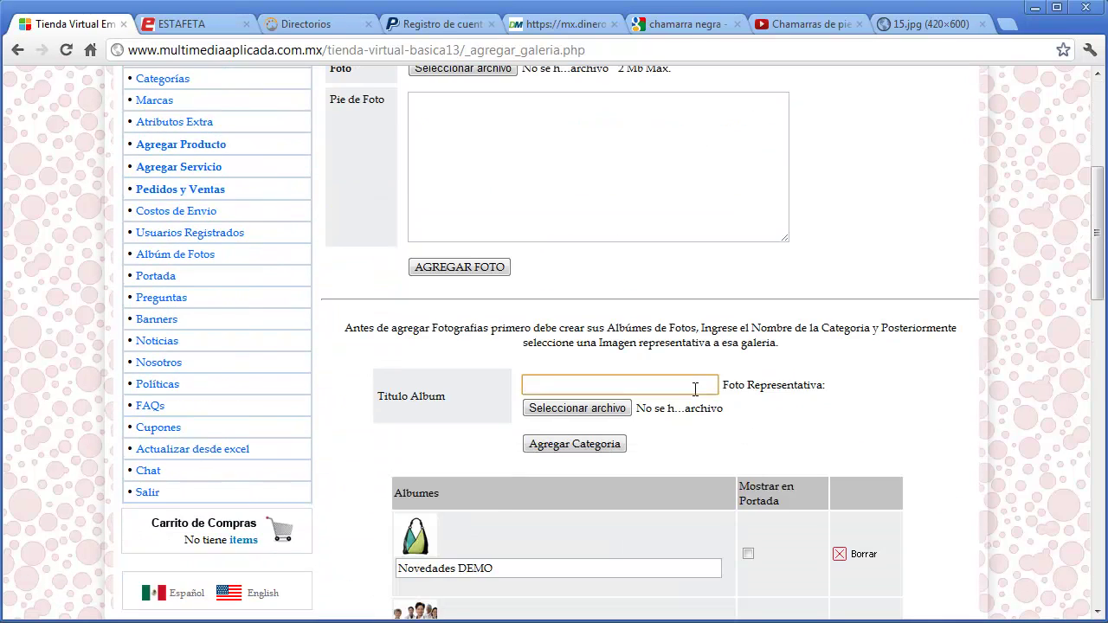
text(Operacion de Equipo)
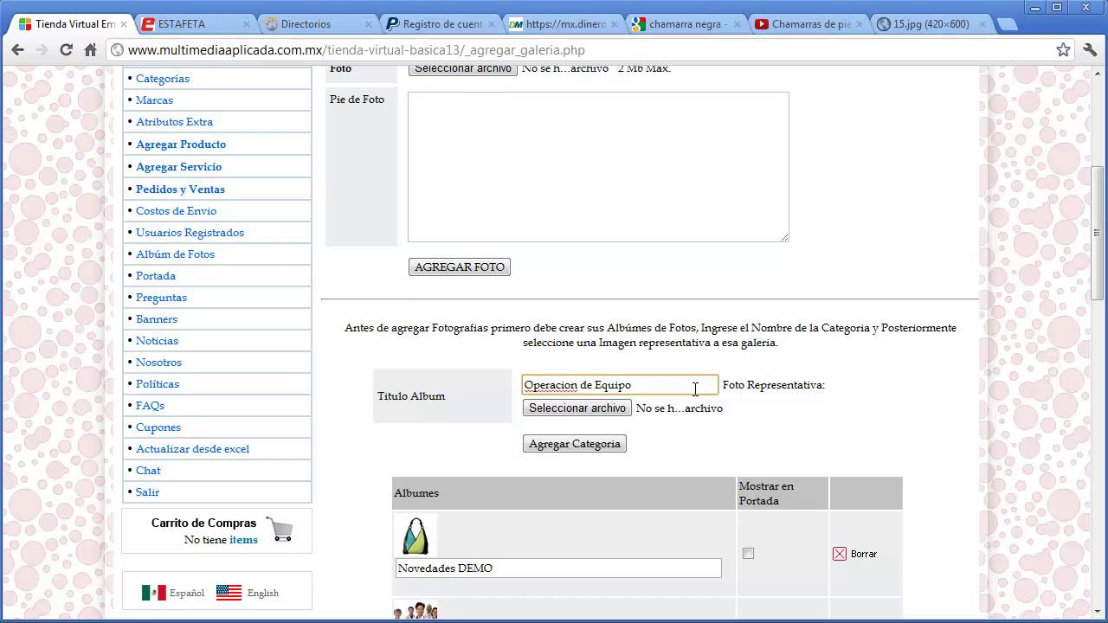
click(619, 409)
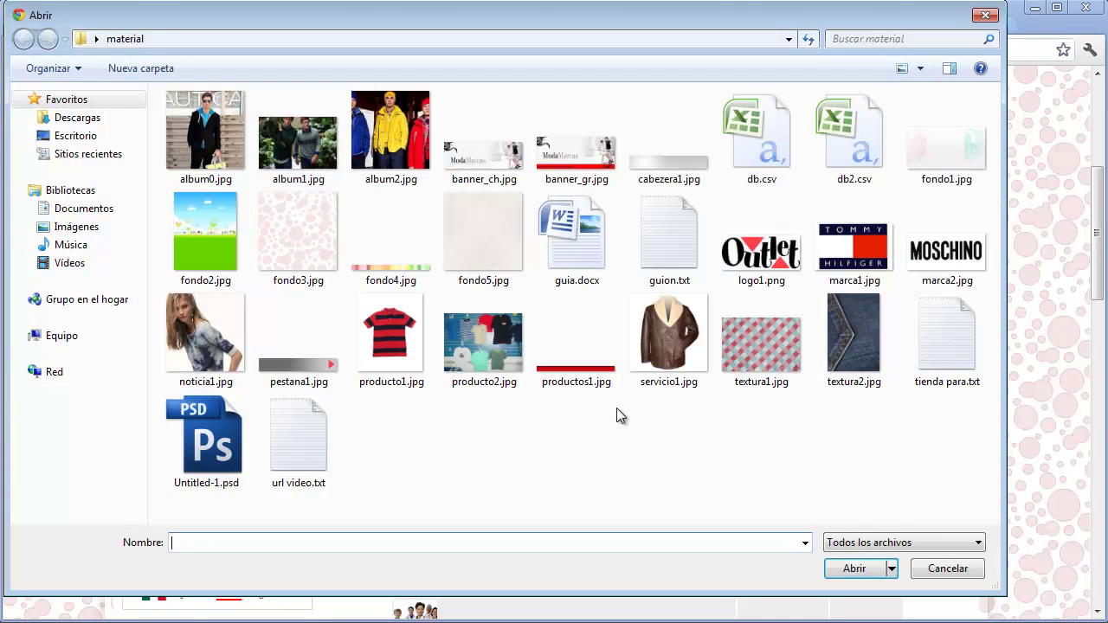
double_click(298, 130)
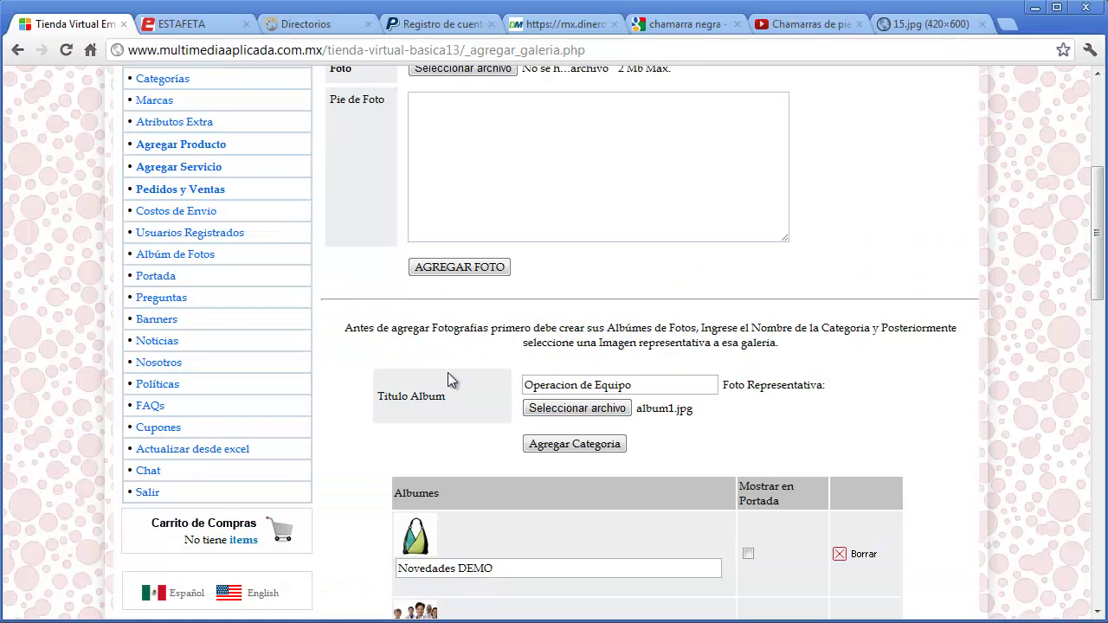
click(586, 451)
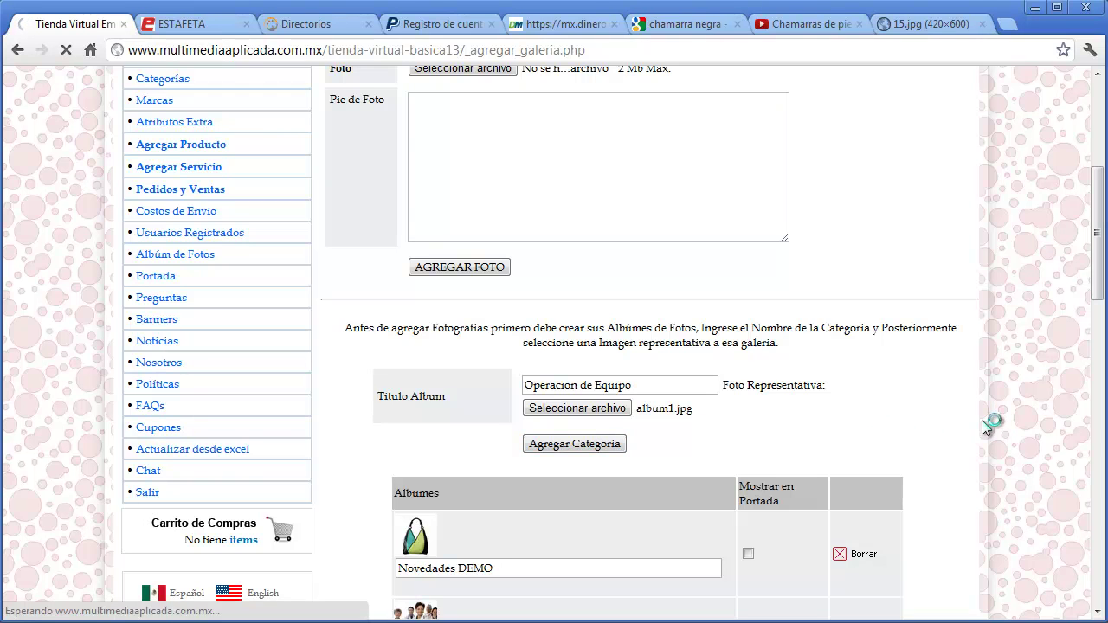
- Upload Album0.jpg captioned 'Prueba' into the Operacion de Equipo album
scroll(981, 420, down, 6)
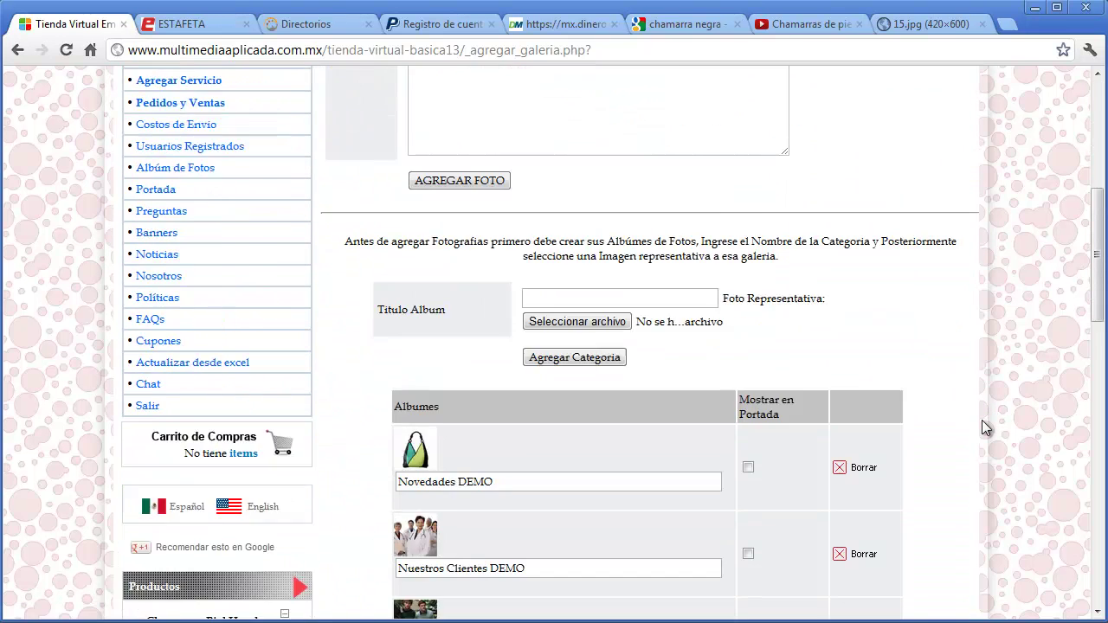
scroll(797, 481, up, 4)
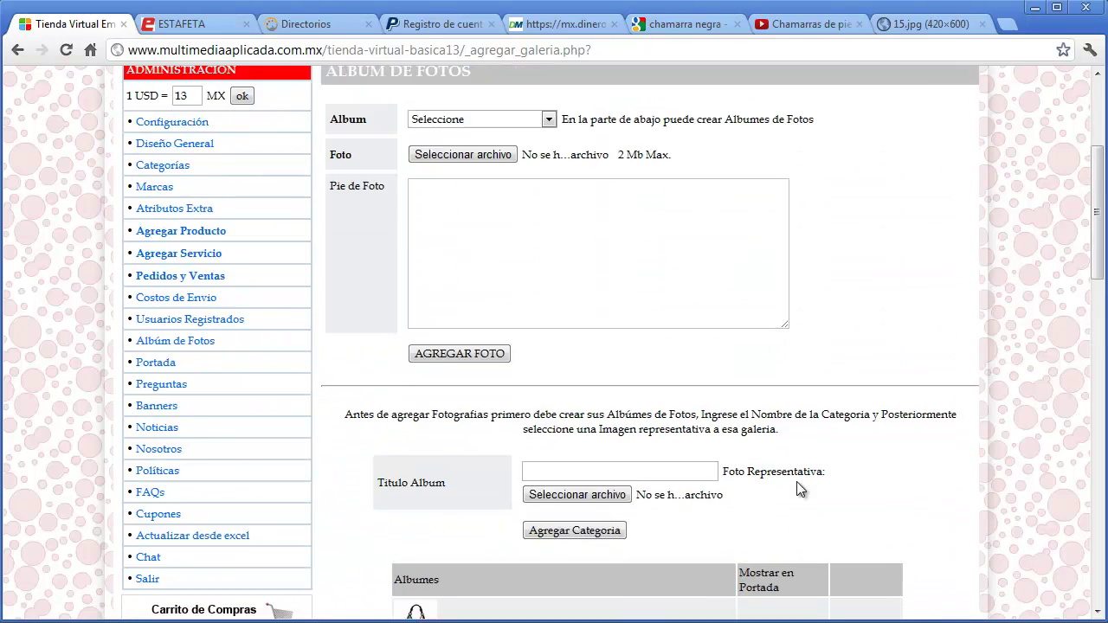
click(545, 208)
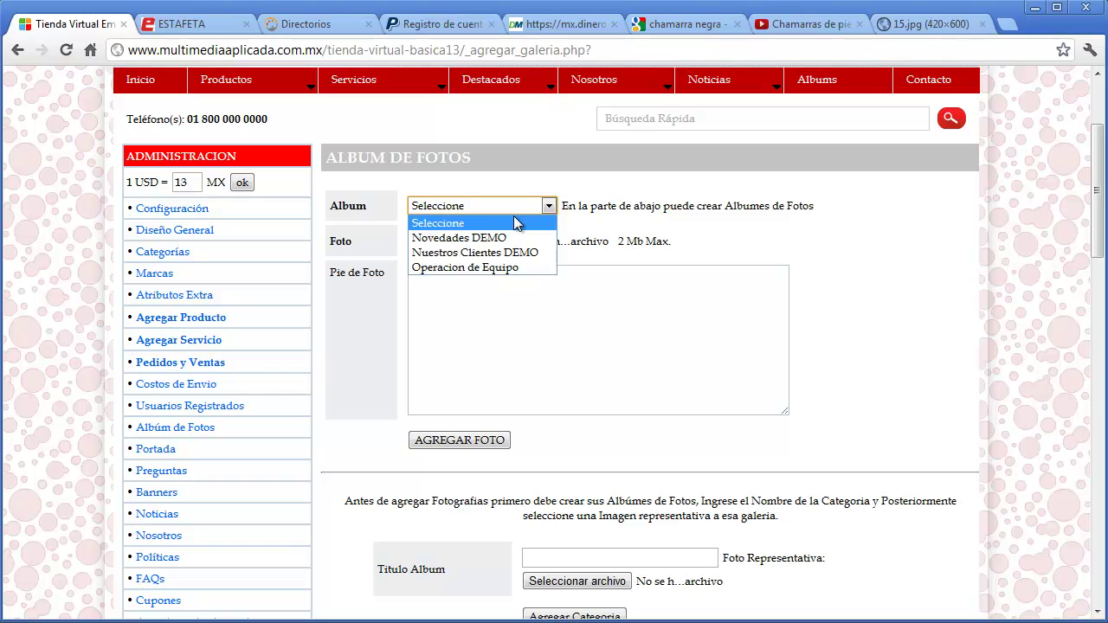
click(497, 267)
click(495, 296)
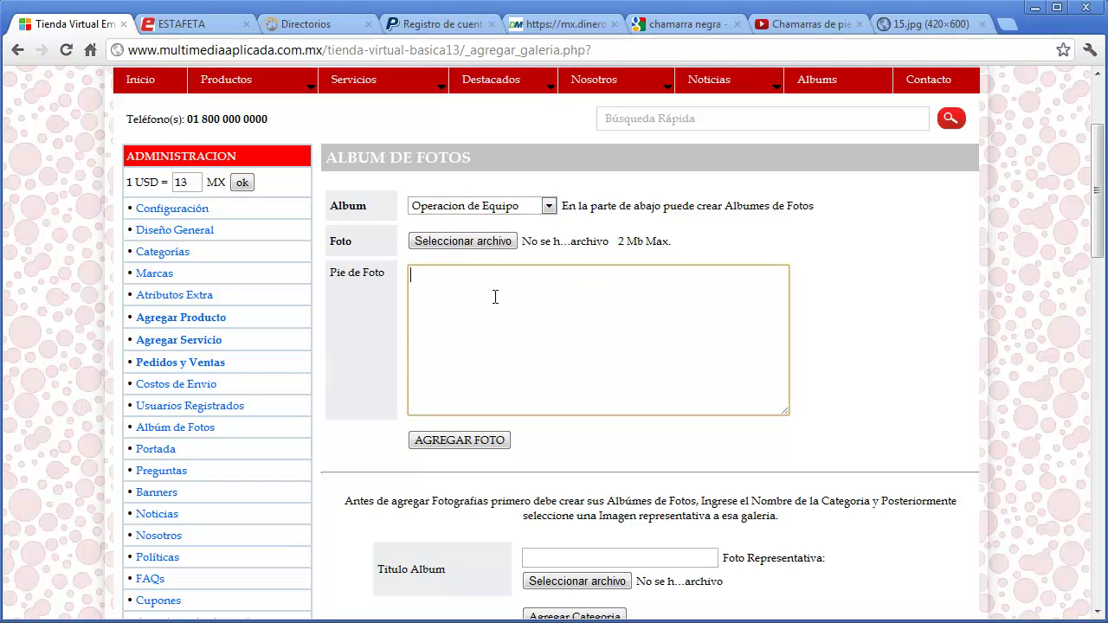
text(Prueba)
click(494, 241)
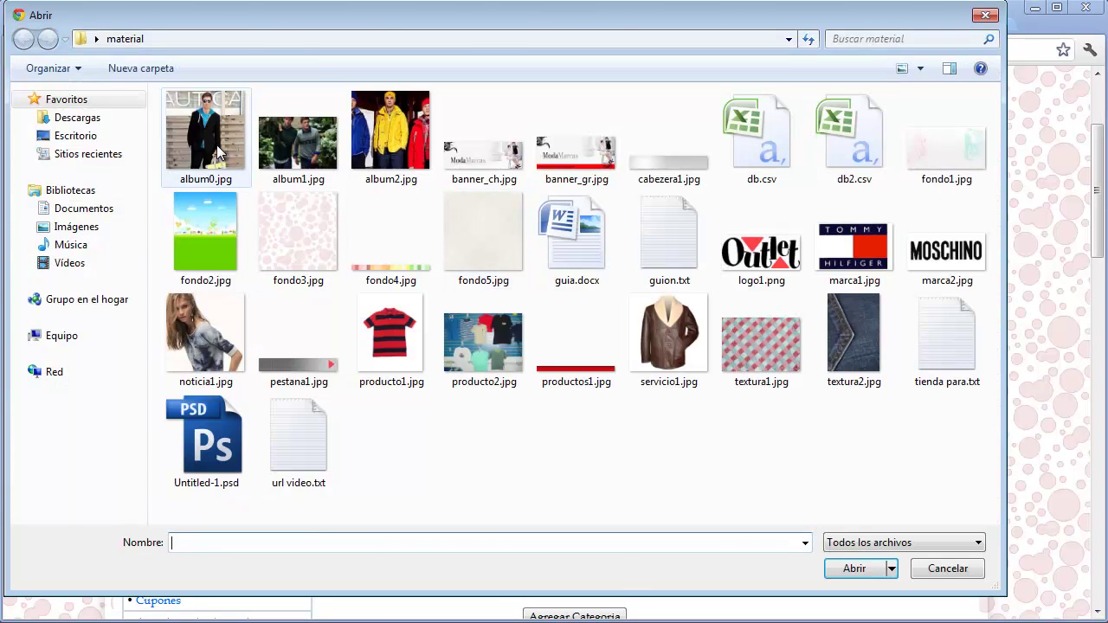
key(Escape)
click(457, 442)
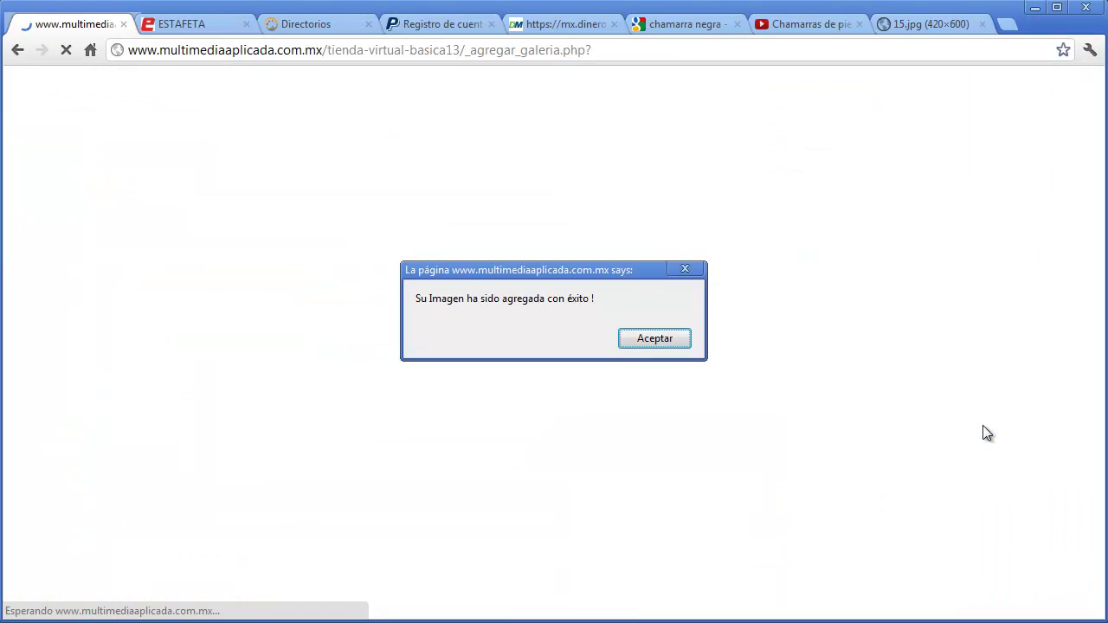
click(662, 343)
- Mark the Operacion de Equipo album for the homepage and save the changes
scroll(866, 432, down, 6)
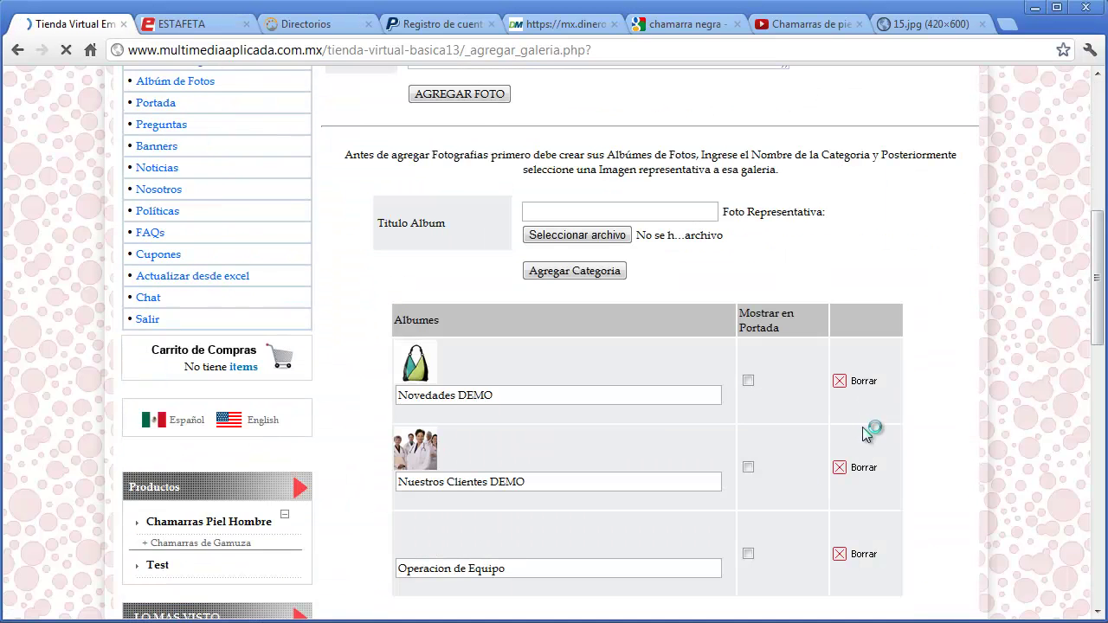
scroll(741, 563, down, 2)
click(749, 468)
click(669, 554)
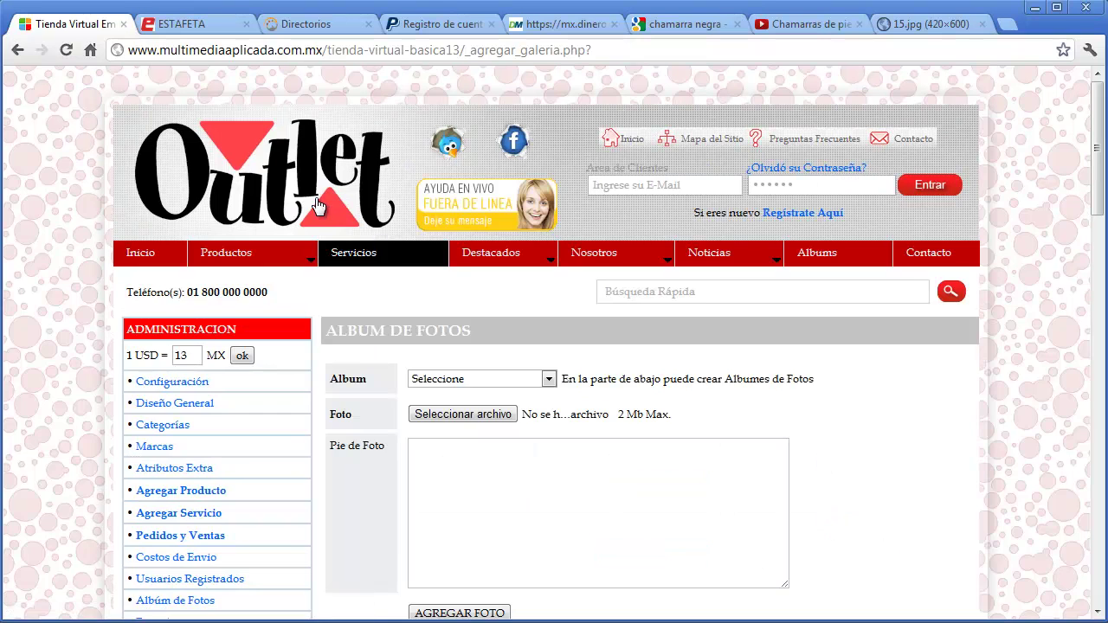
- Open the Portada homepage category lines settings
click(321, 208)
drag(1098, 119, 1097, 283)
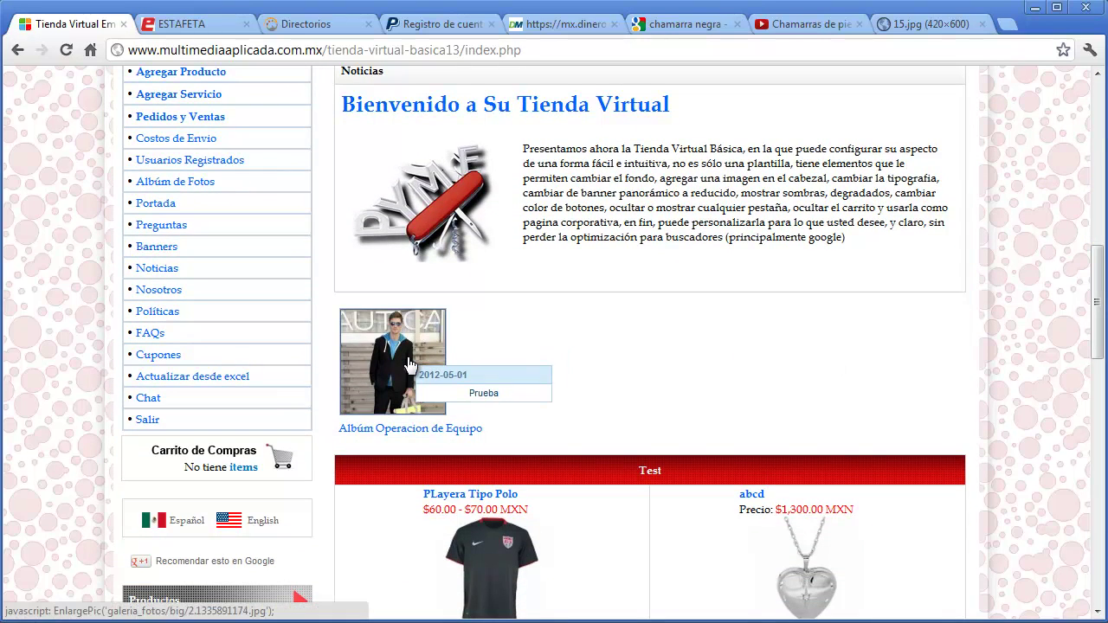
click(153, 209)
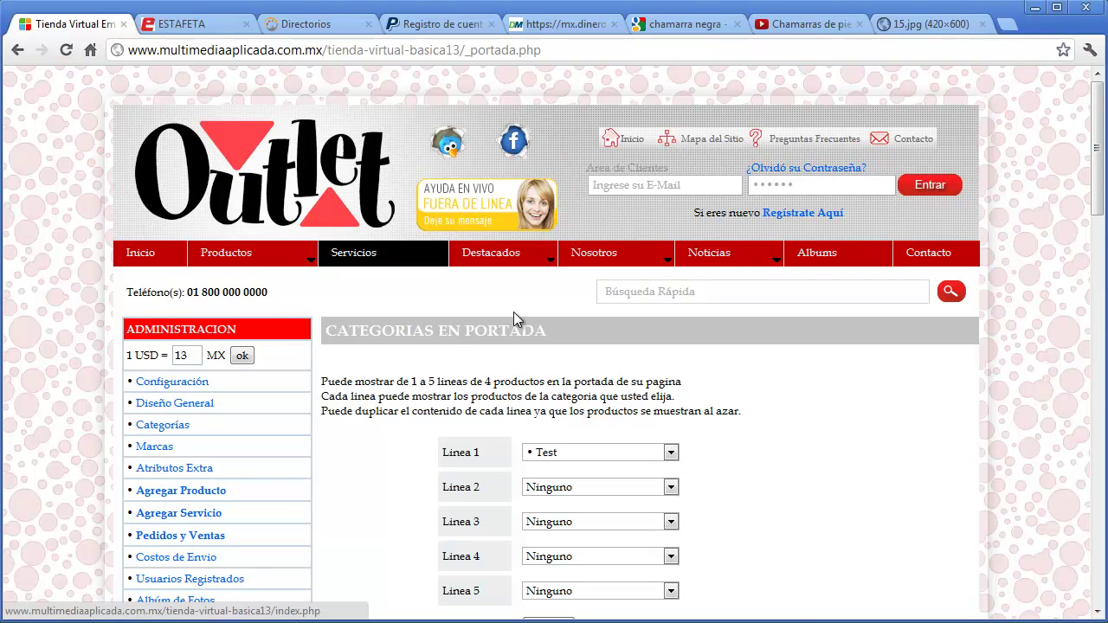
scroll(856, 445, down, 3)
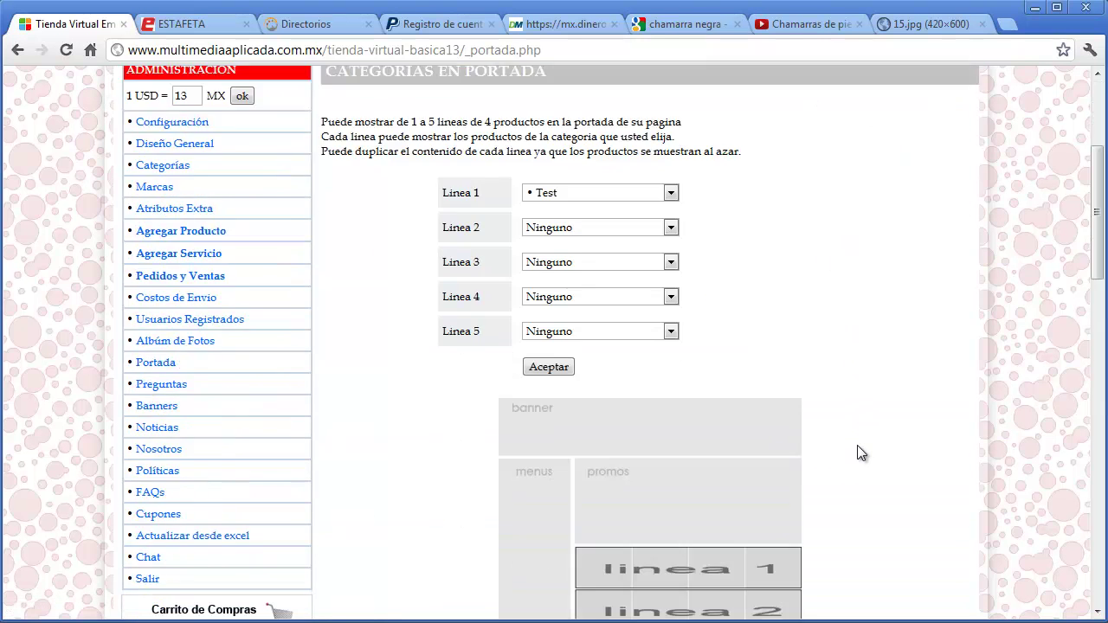
scroll(856, 445, down, 2)
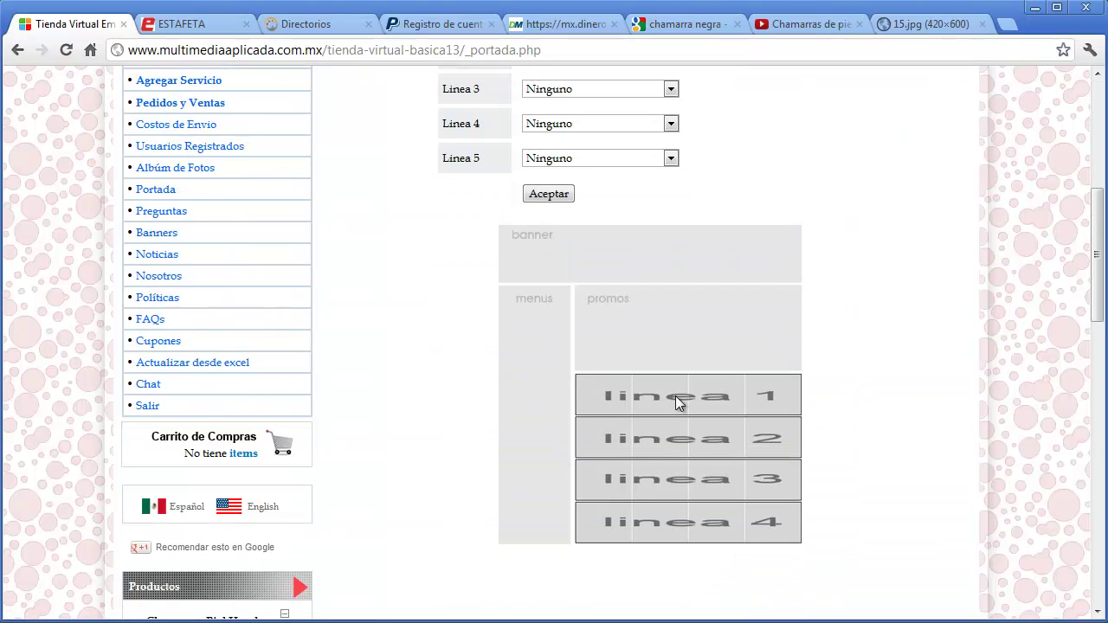
scroll(845, 425, up, 2)
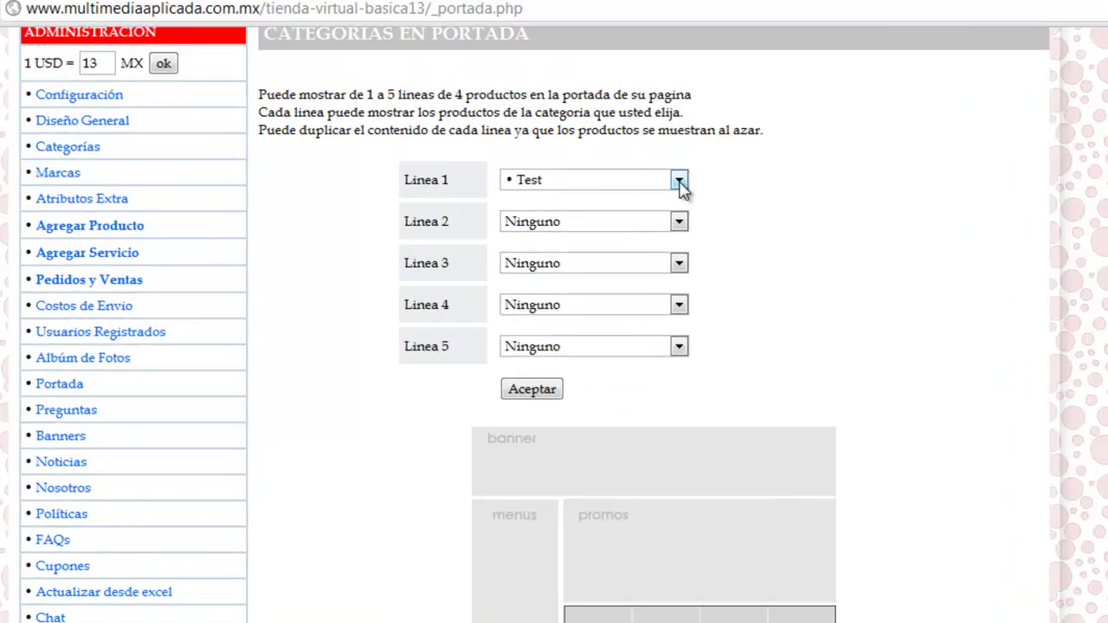
- Assign Chamarras Piel Hombre, Test and Chamarras de Gamuza to Lineas 1–3
click(671, 193)
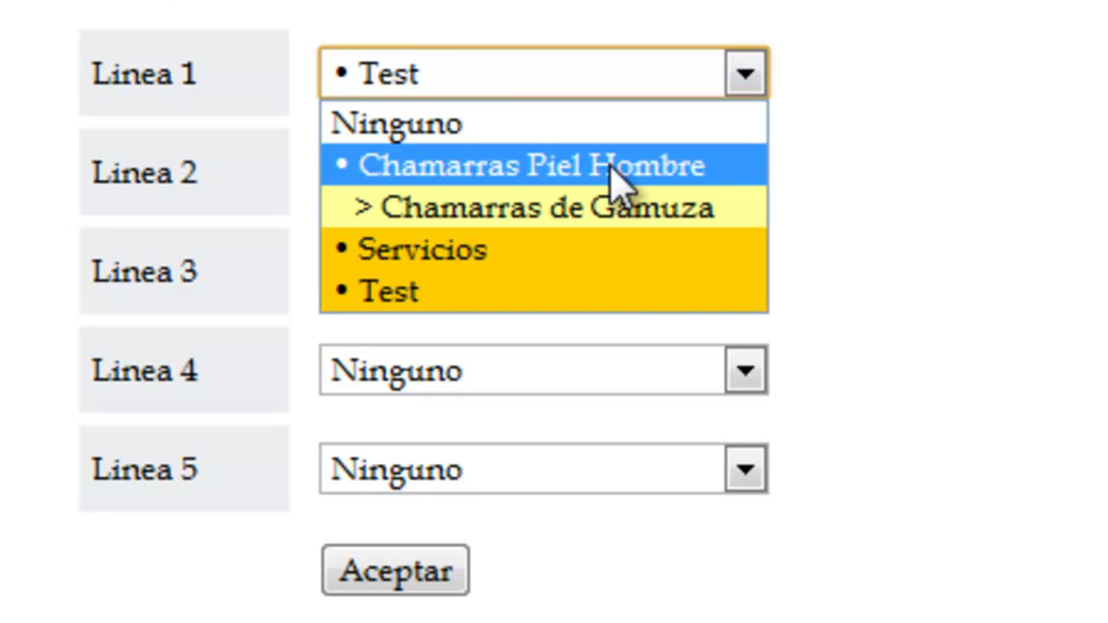
click(613, 169)
click(608, 177)
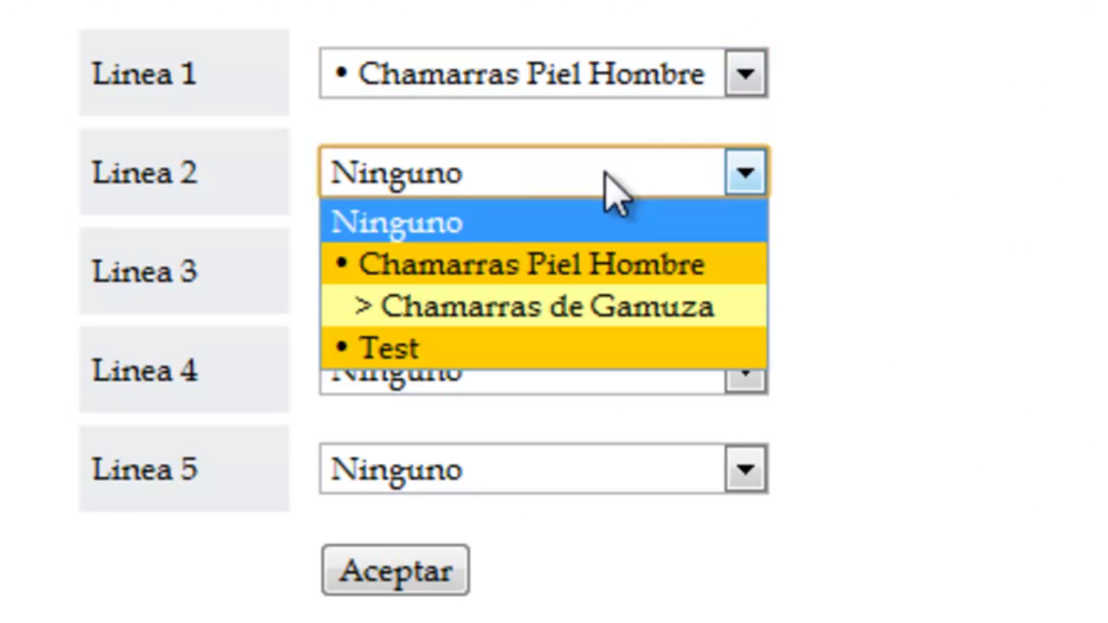
click(526, 351)
click(545, 273)
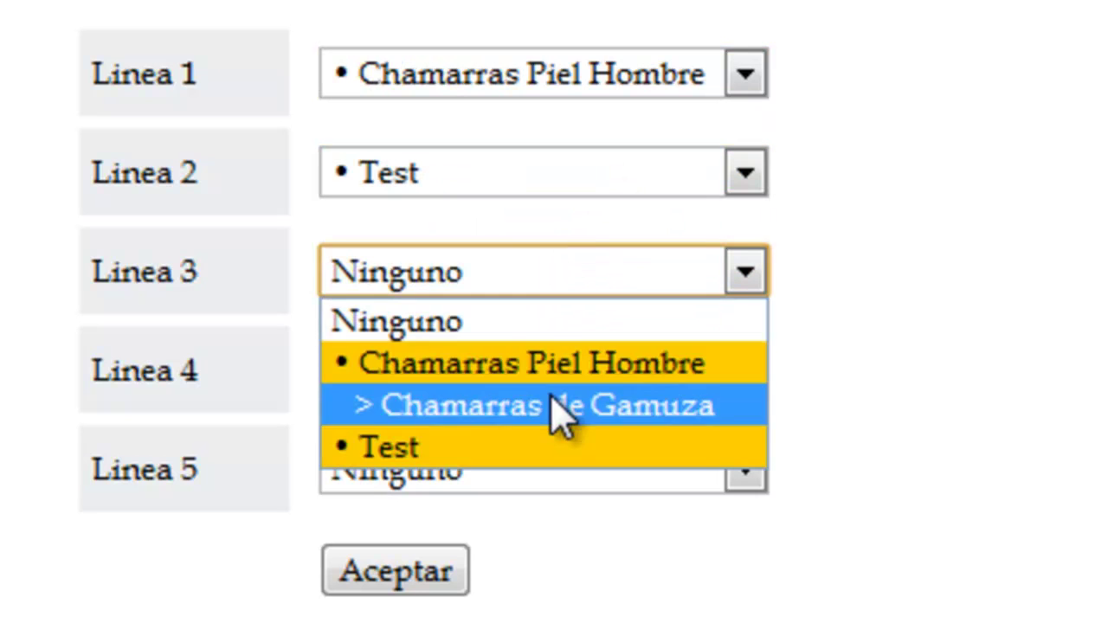
click(554, 402)
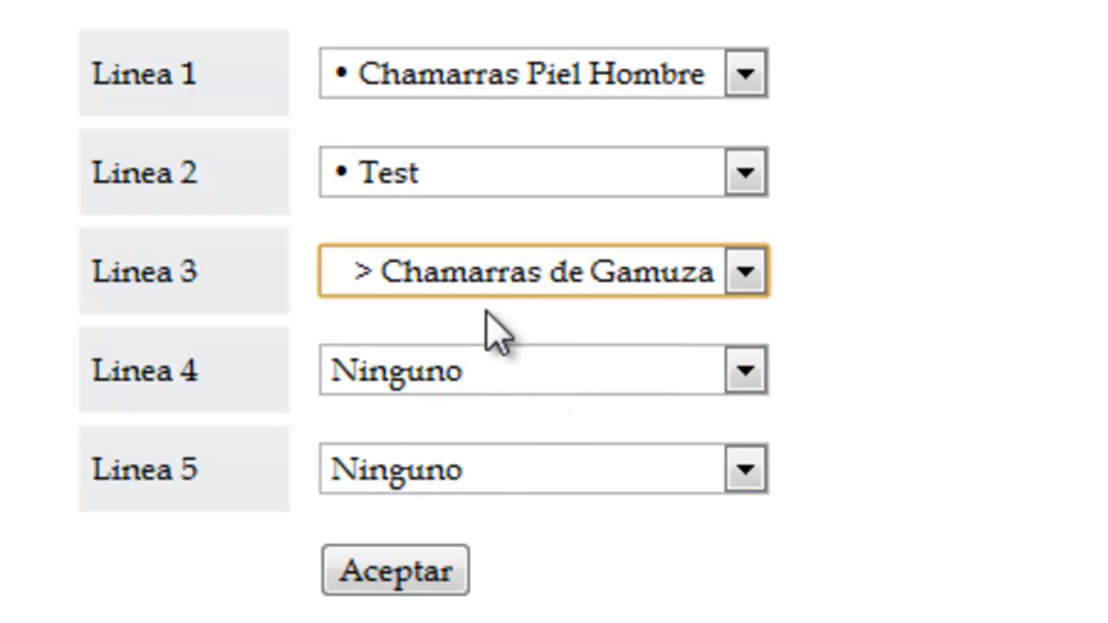
- Change Linea 1 to Servicios and Linea 2 to Chamarras Piel Hombre, then save with Aceptar
click(500, 86)
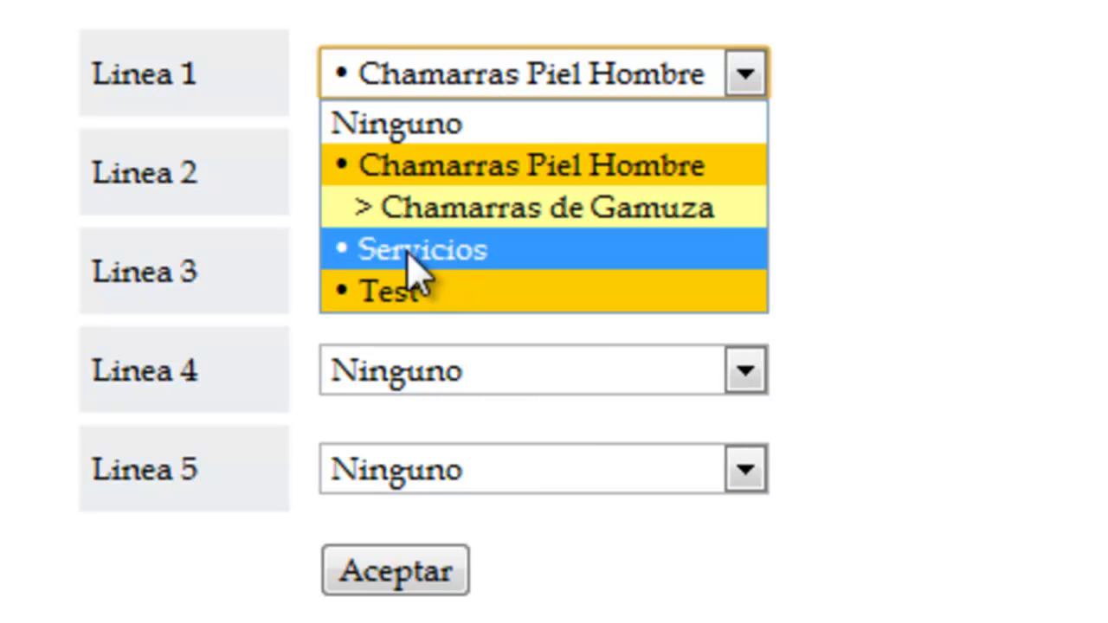
click(597, 268)
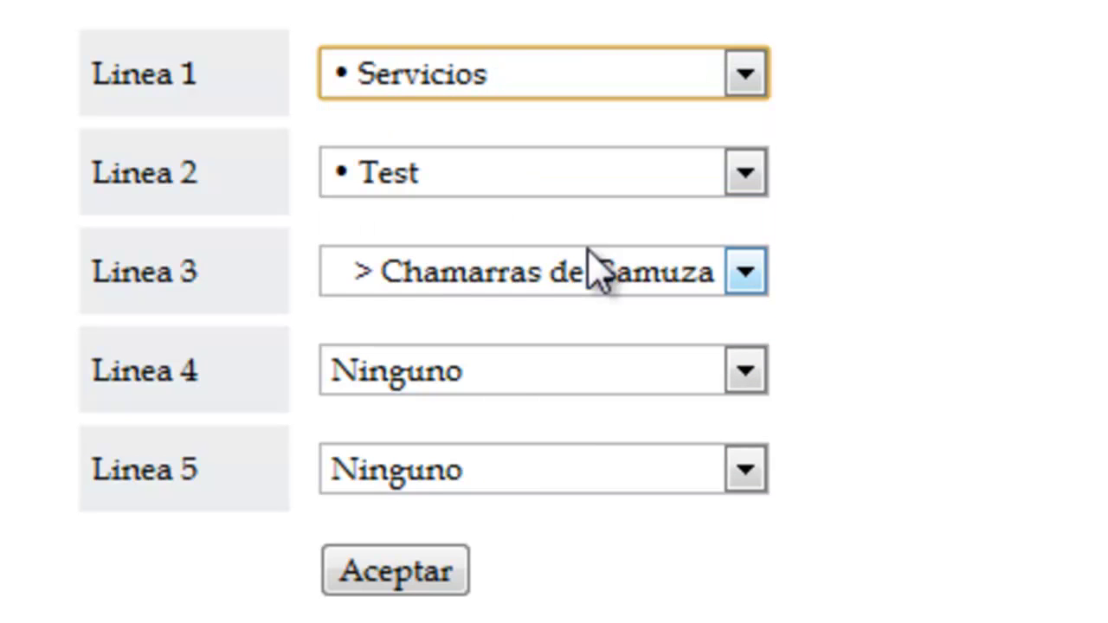
click(592, 178)
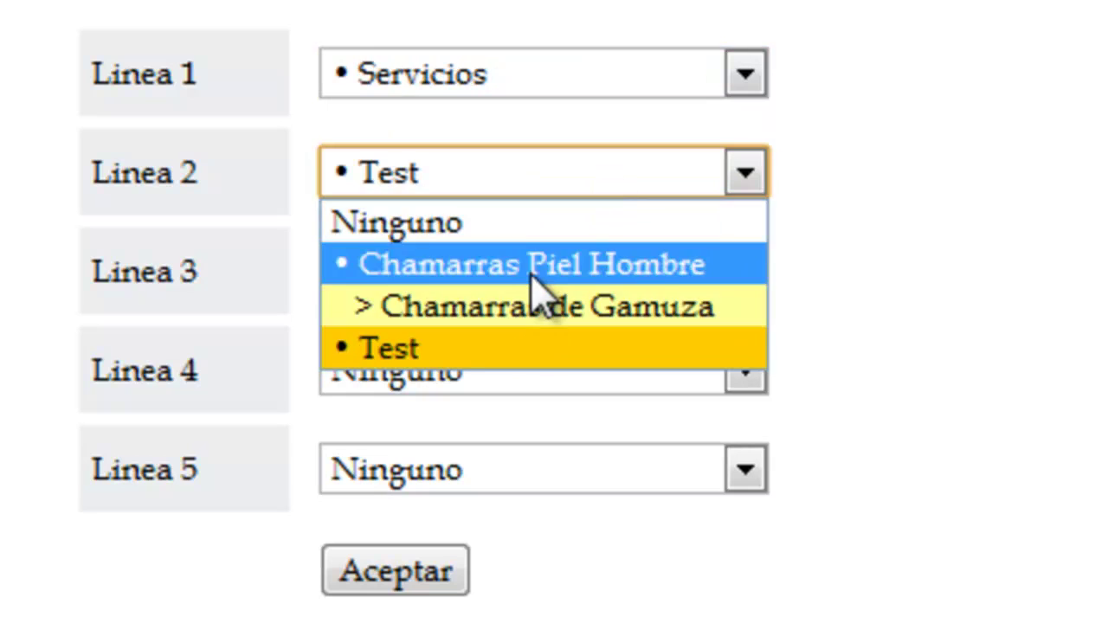
click(530, 268)
click(559, 88)
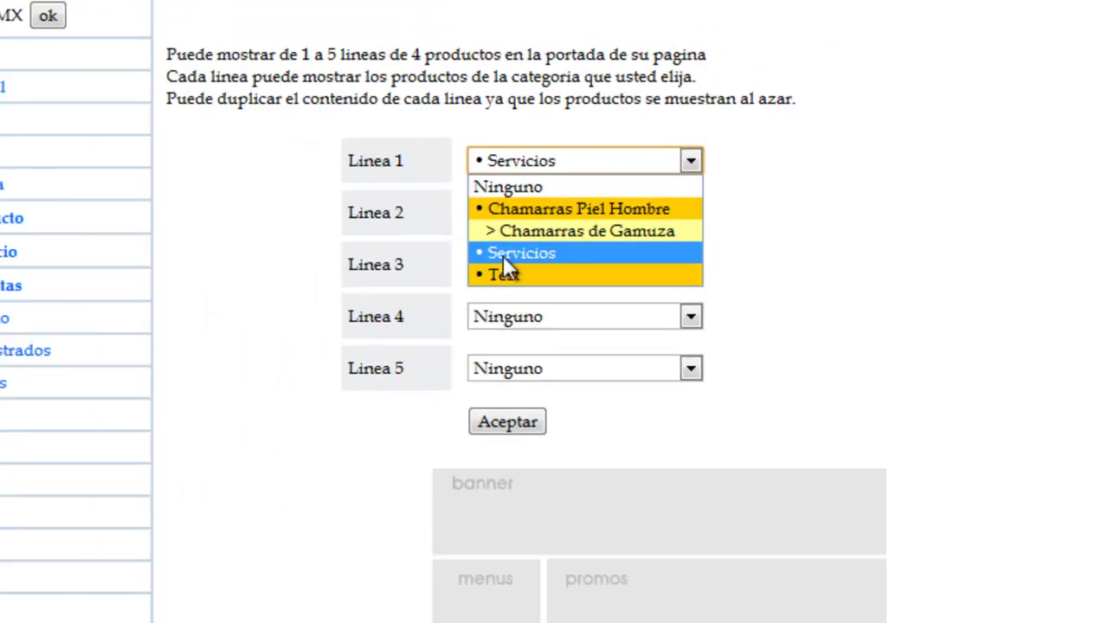
click(511, 251)
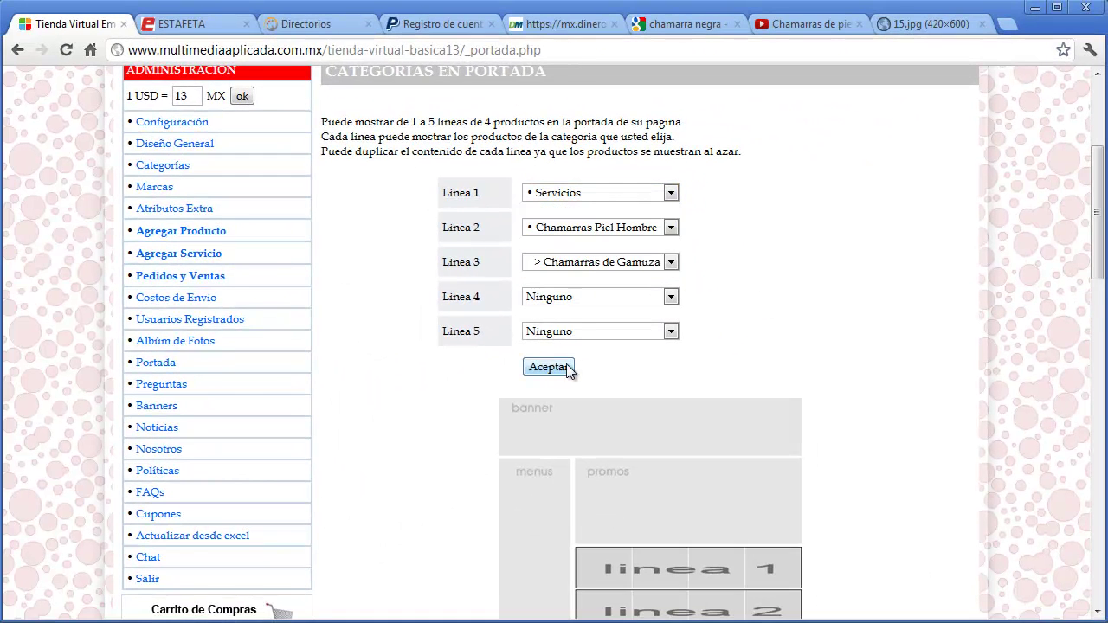
click(567, 369)
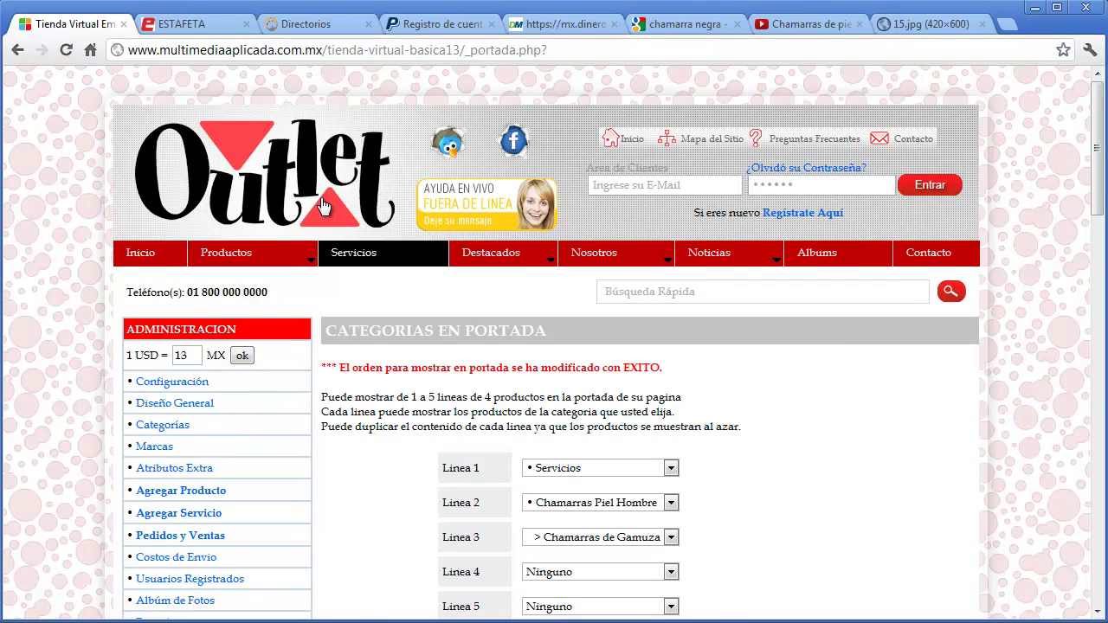
click(327, 208)
- Review the reordered category sections on the Outlet homepage, then go to Preguntas
drag(1097, 129, 1096, 366)
mouse_move(502, 253)
mouse_move(821, 250)
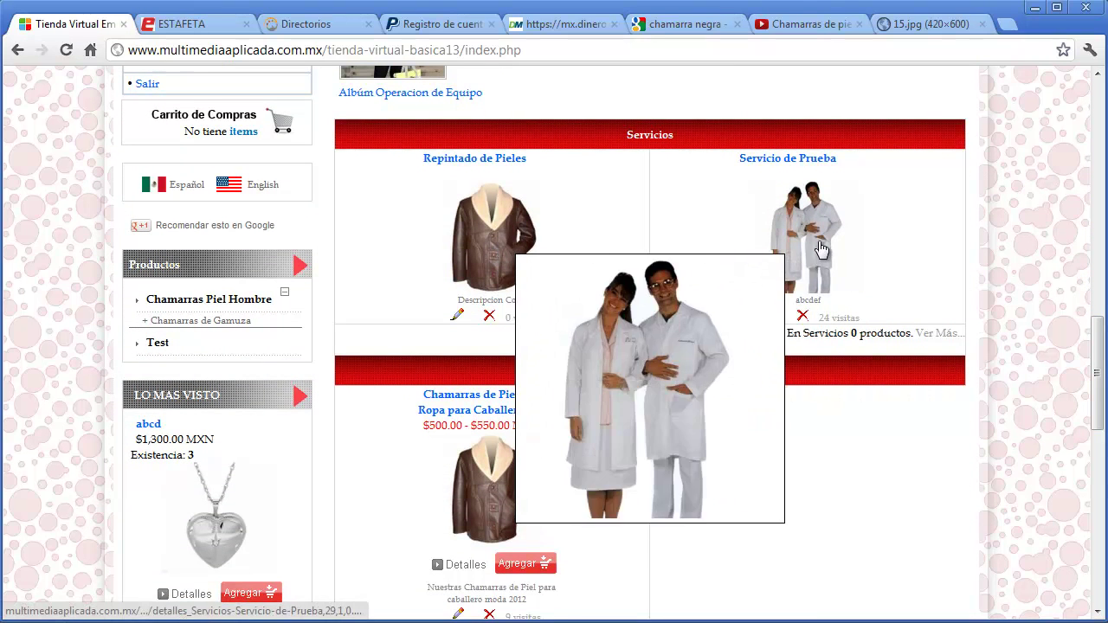
scroll(823, 450, down, 5)
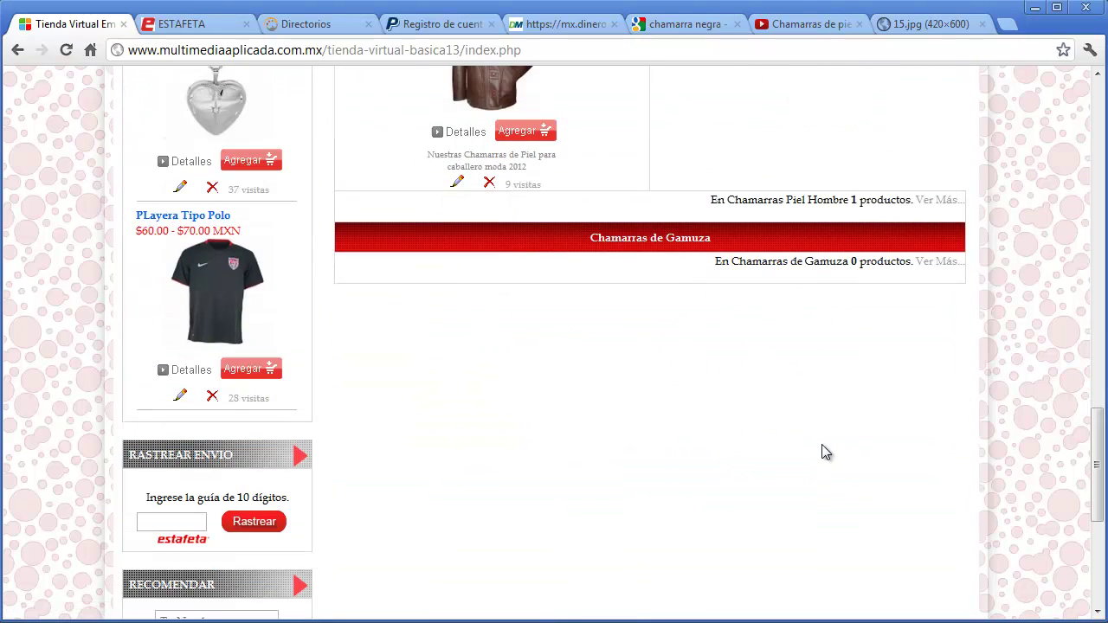
scroll(823, 450, up, 10)
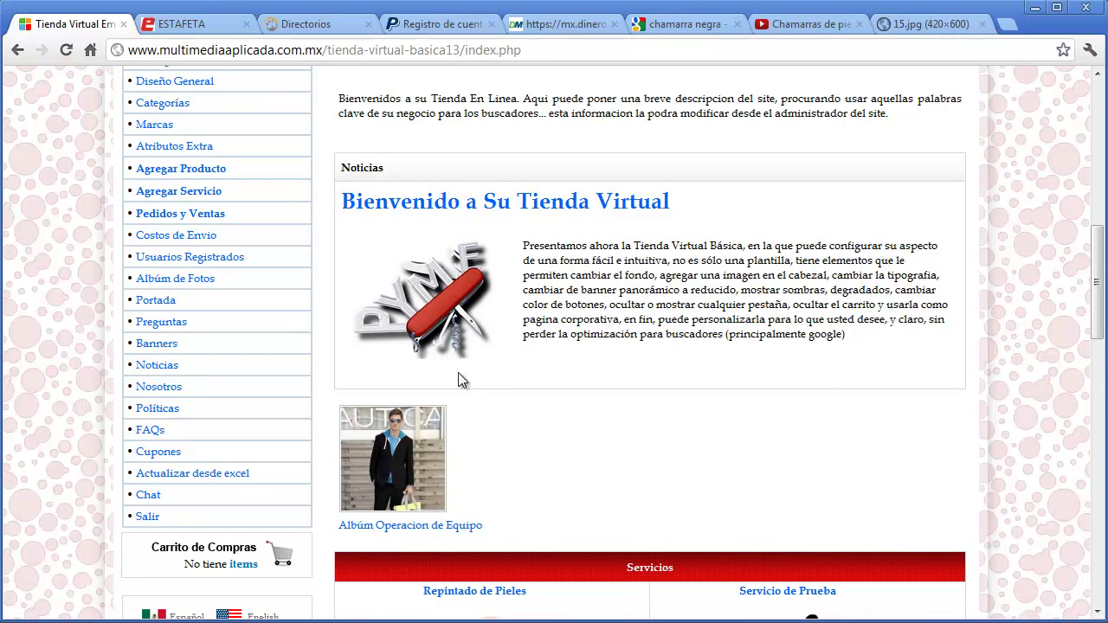
click(165, 323)
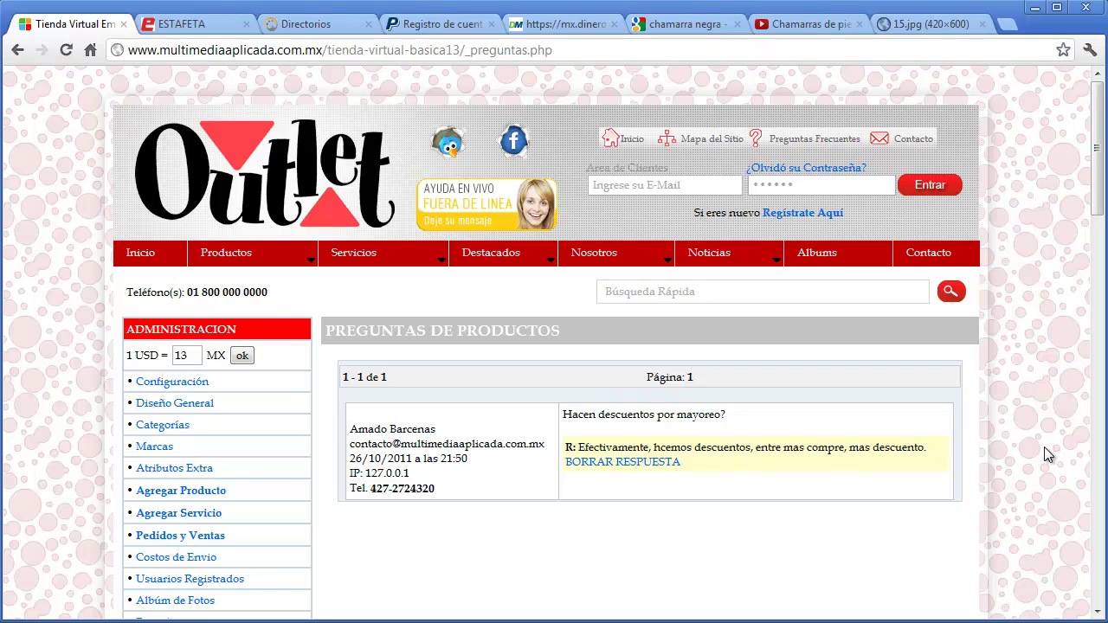
- Visit the abcd product page and look over its question form
scroll(396, 317, down, 11)
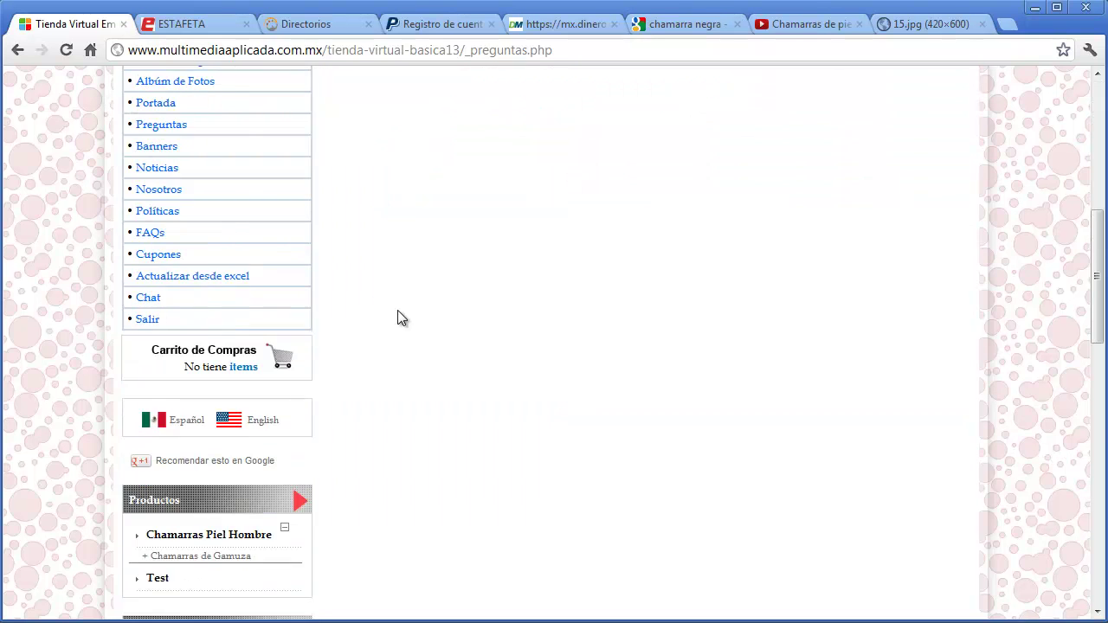
click(215, 357)
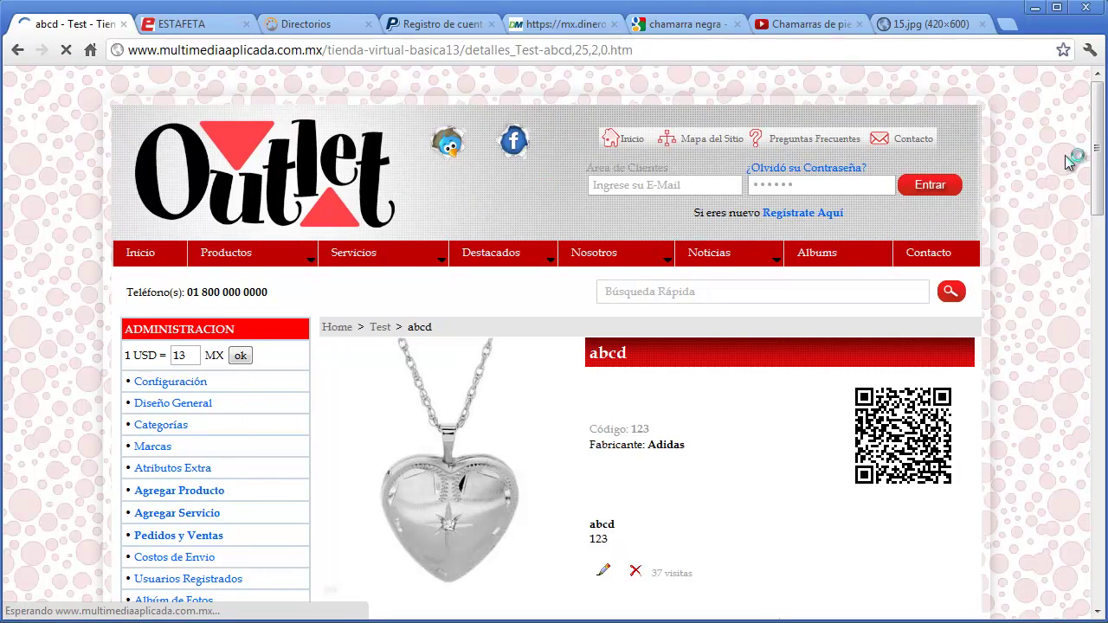
drag(1095, 138, 1095, 299)
click(425, 180)
click(428, 201)
click(438, 252)
click(400, 392)
click(484, 314)
scroll(484, 312, up, 7)
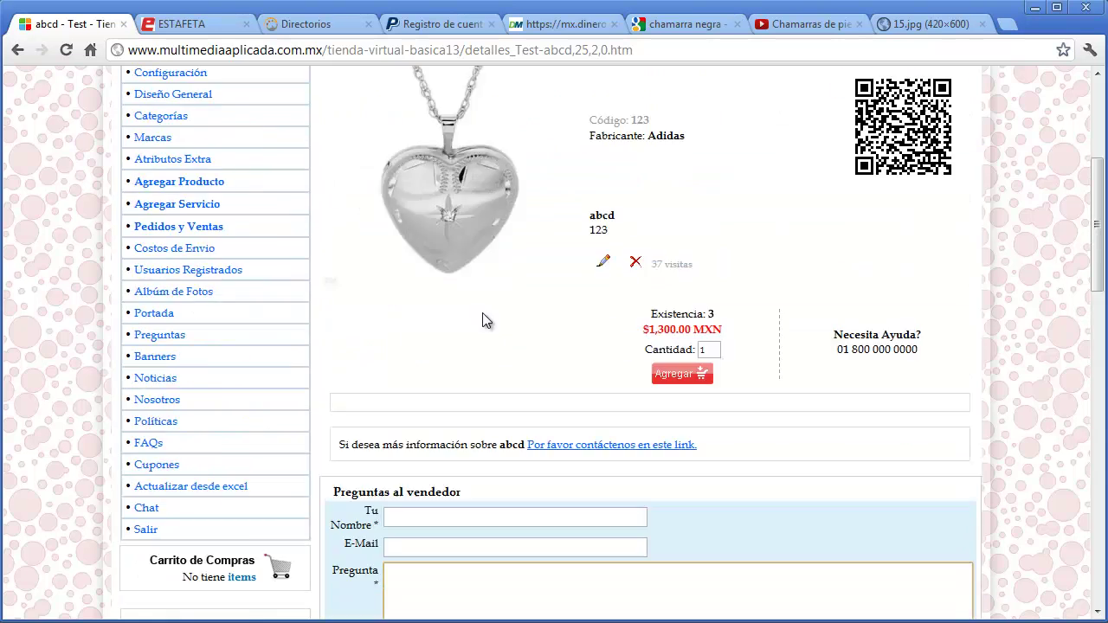
scroll(200, 524, down, 1)
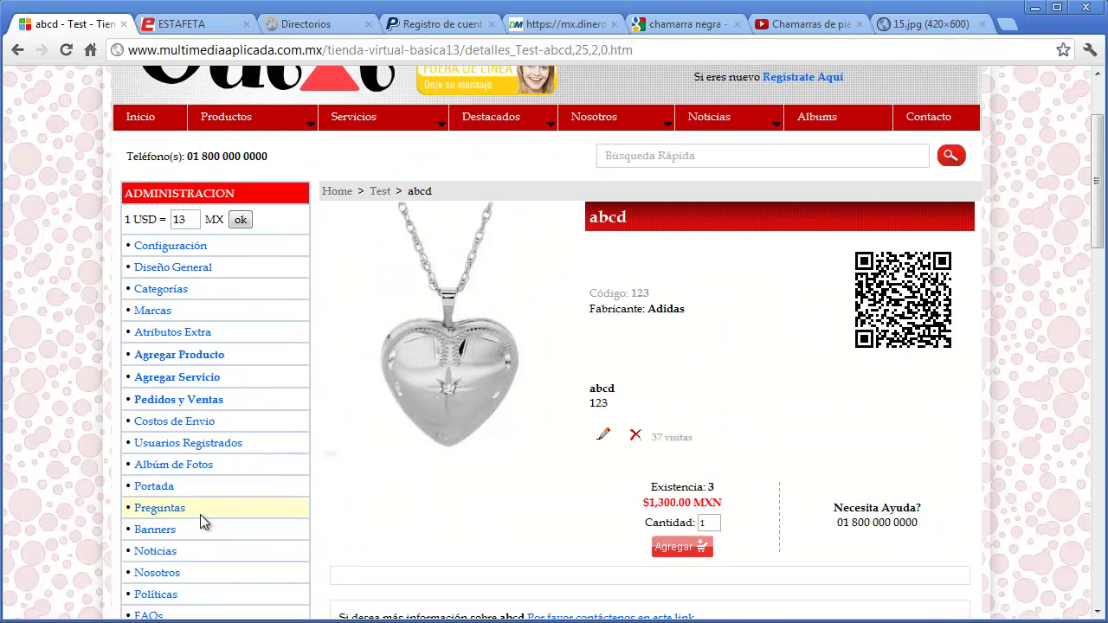
- Back in Preguntas, delete the answer to the wholesale discount question
click(173, 509)
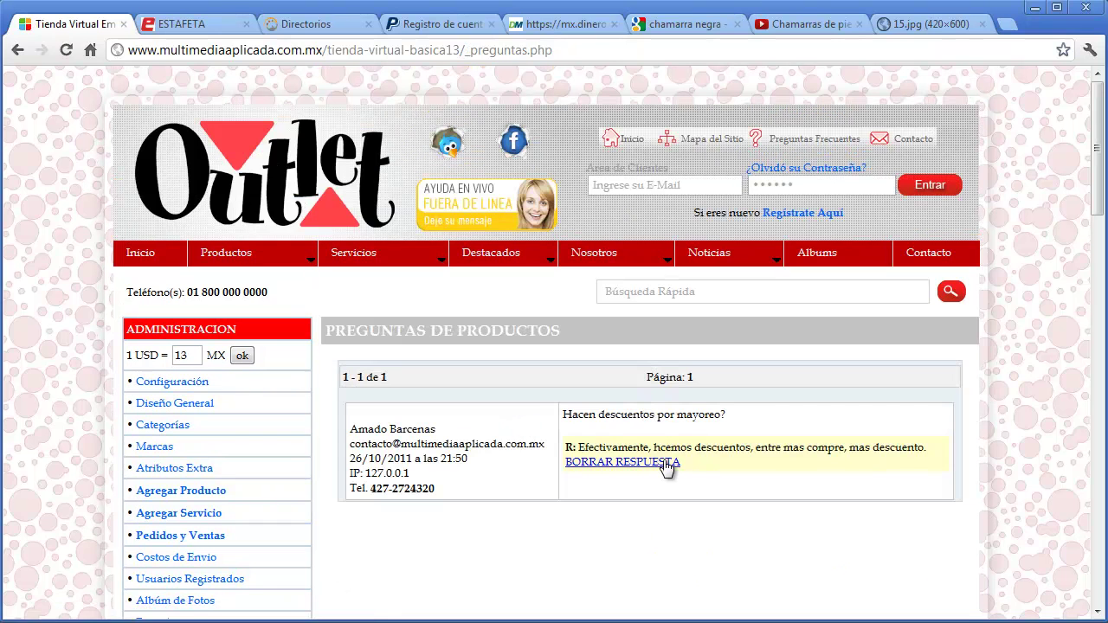
click(663, 463)
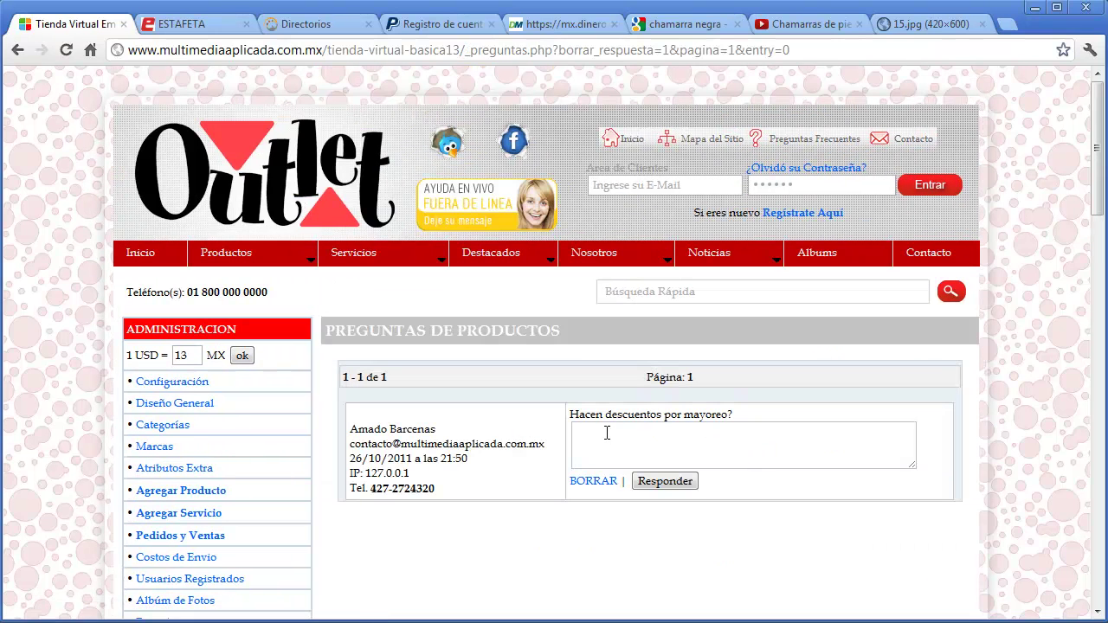
click(605, 433)
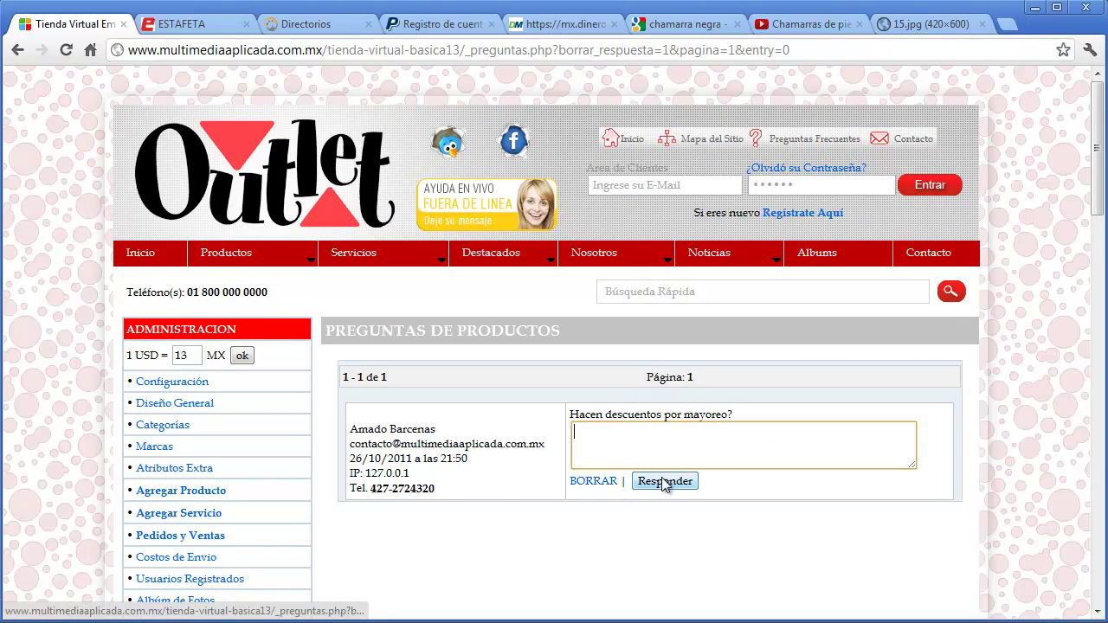
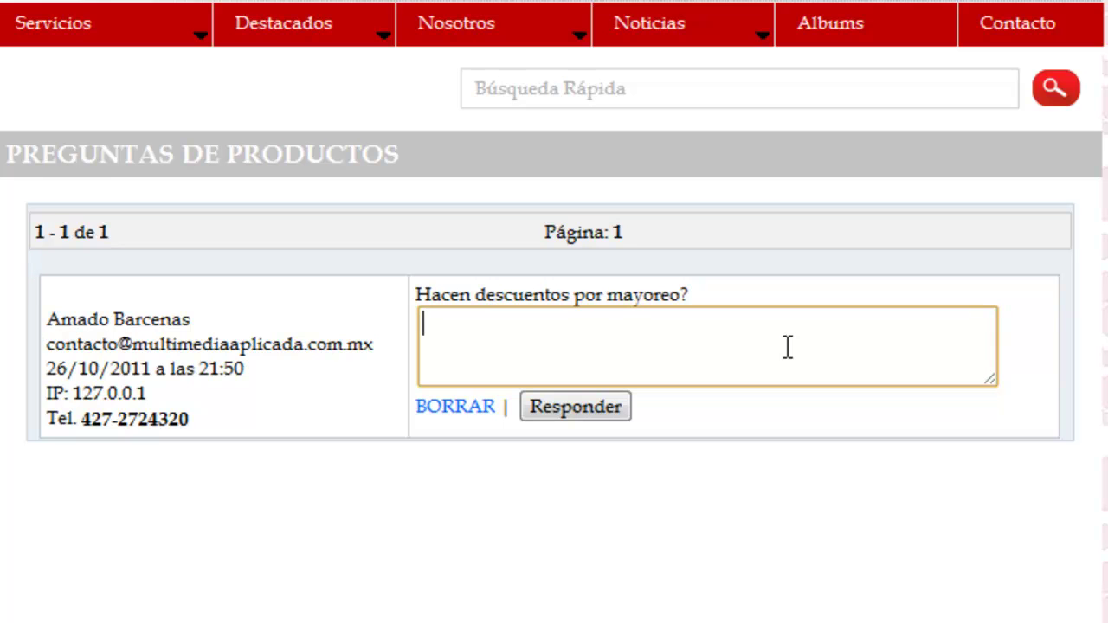
- Post the reply 'Si, al comprar más de 100 piezas' to the wholesale-discount question
text(Si, al comprar )
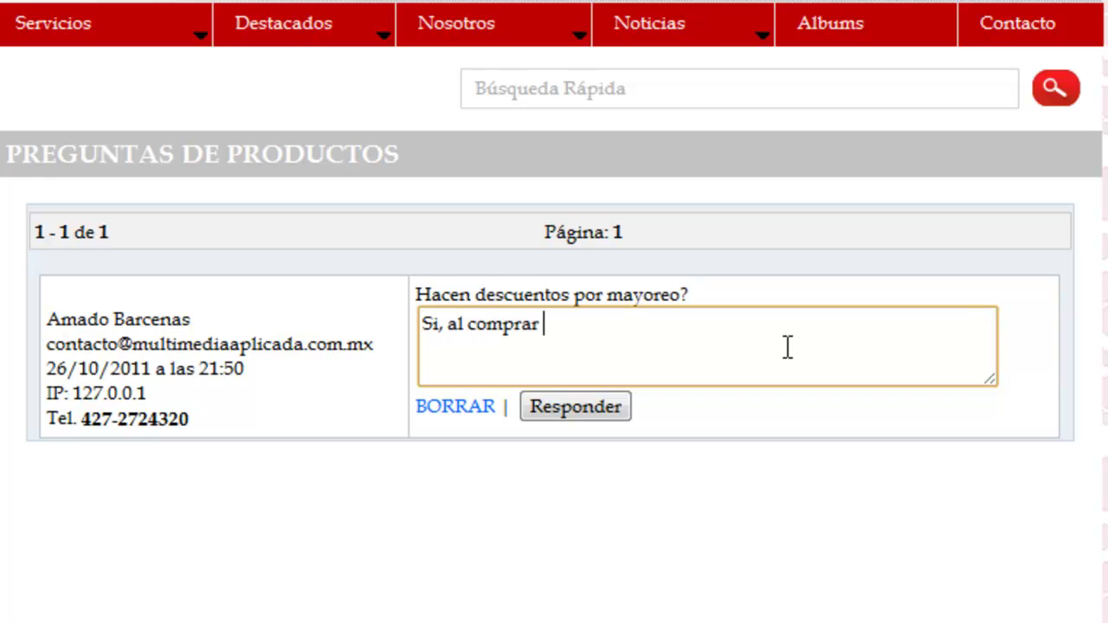
text(más de 10)
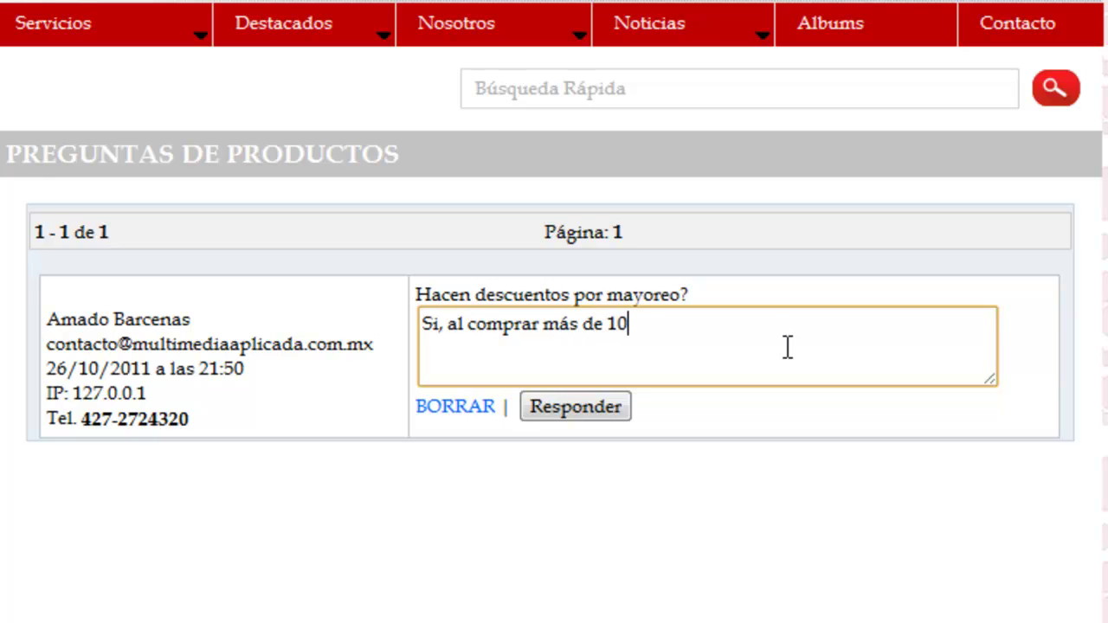
text(0 piezas)
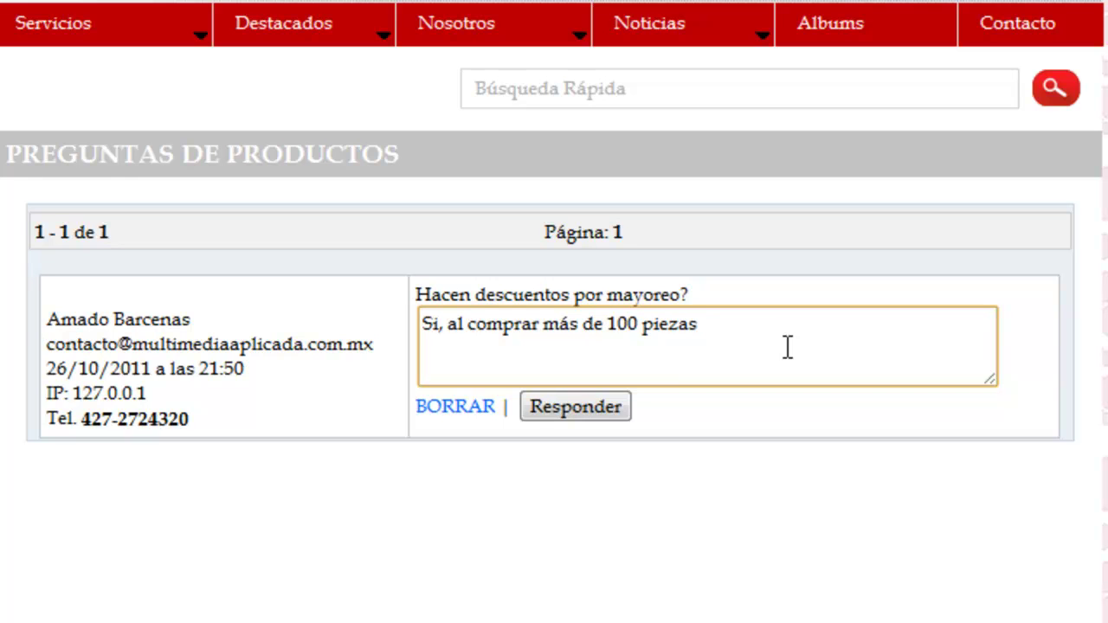
click(579, 409)
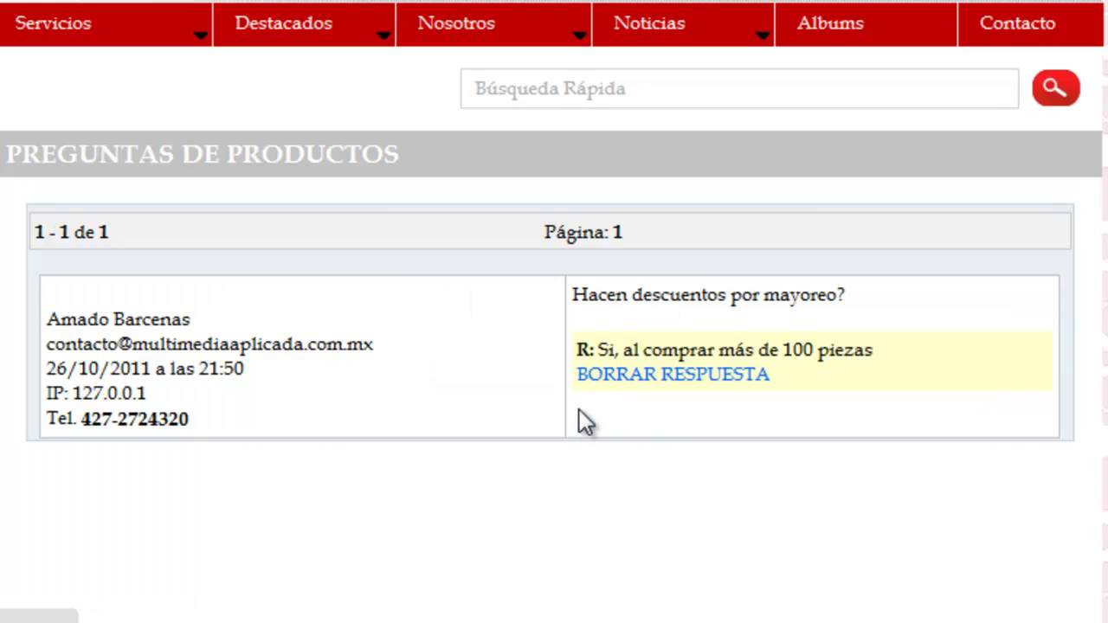
drag(373, 346, 55, 346)
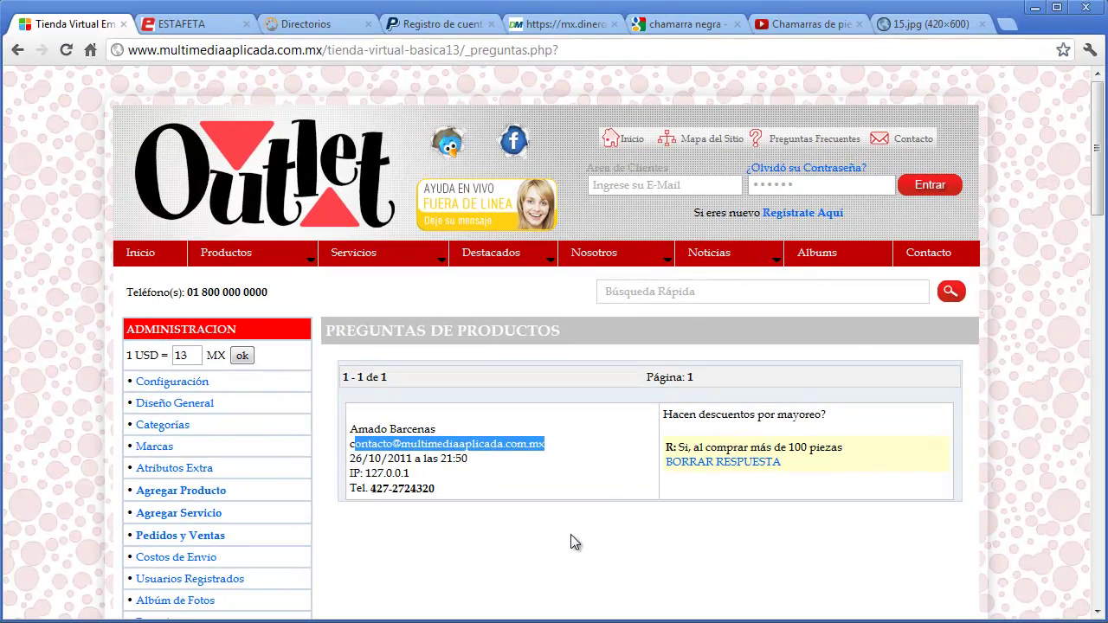
click(571, 536)
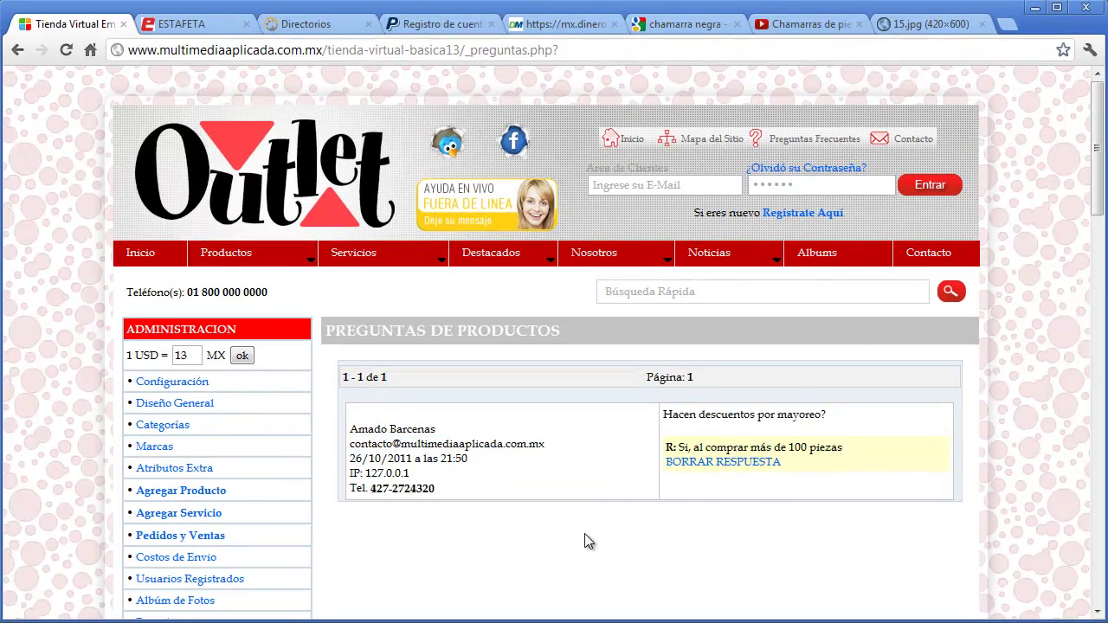
scroll(571, 536, down, 8)
click(216, 576)
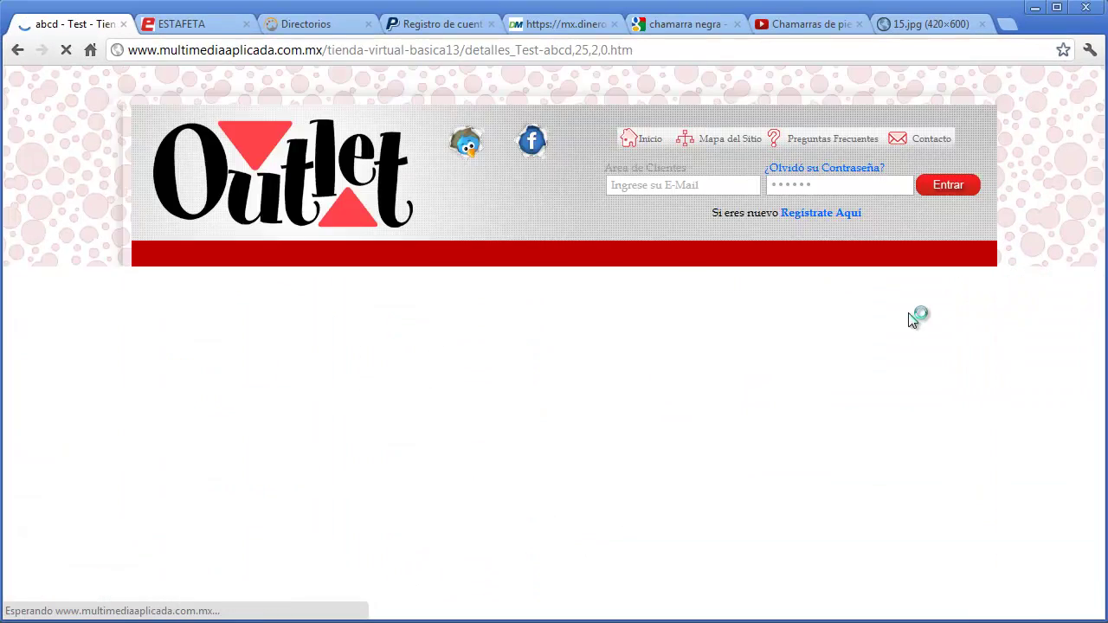
drag(1095, 130, 1069, 121)
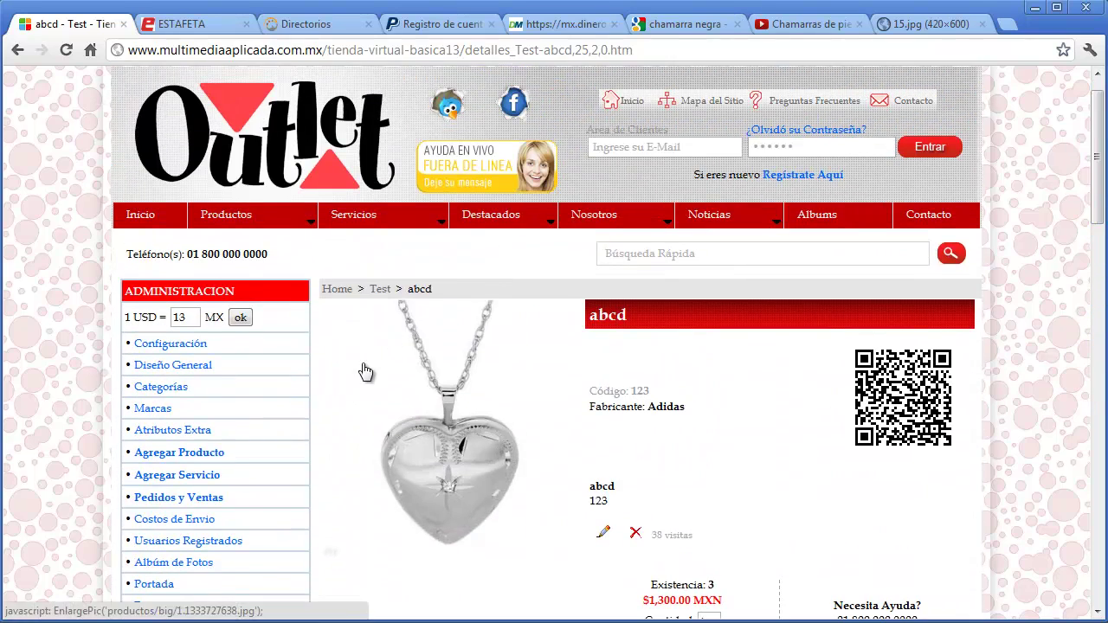
scroll(329, 415, down, 3)
click(160, 351)
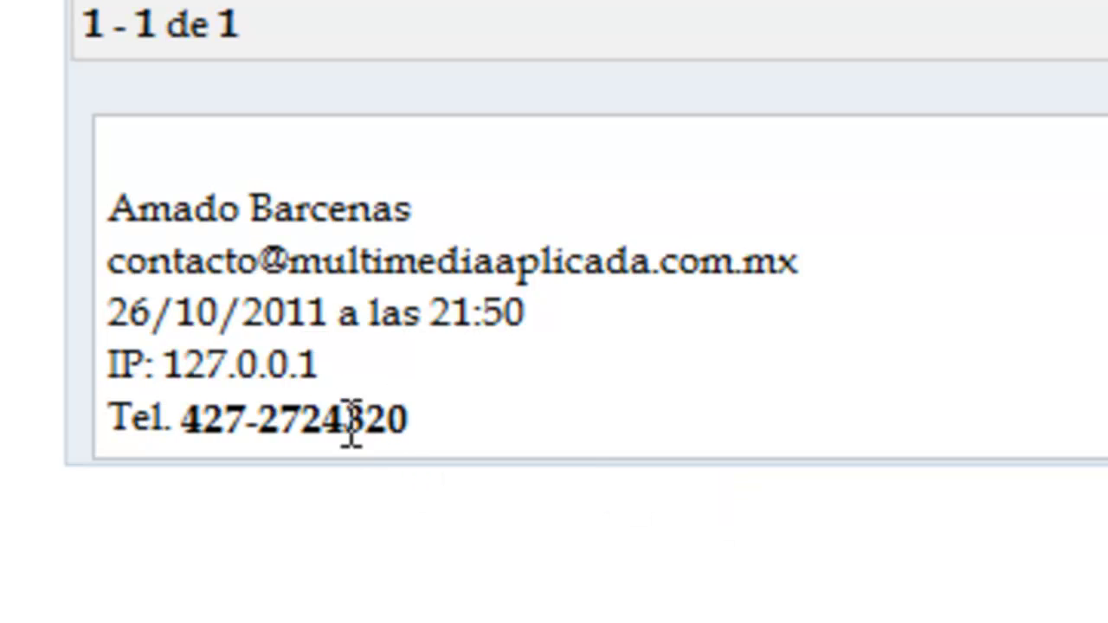
drag(390, 420, 206, 424)
drag(111, 267, 805, 261)
click(1029, 475)
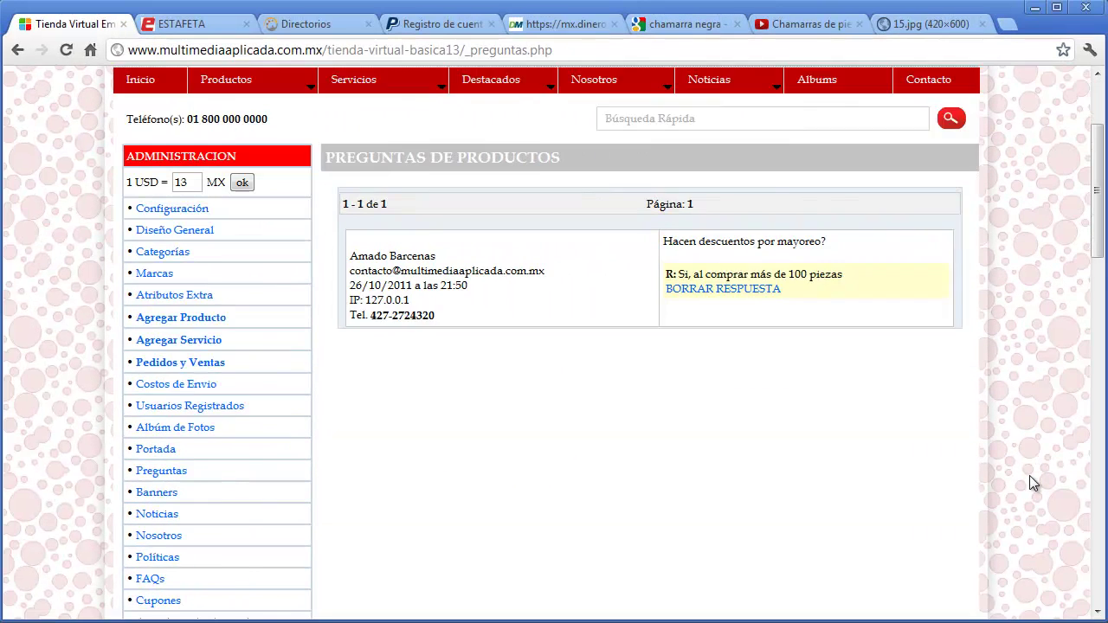
scroll(1030, 477, down, 1)
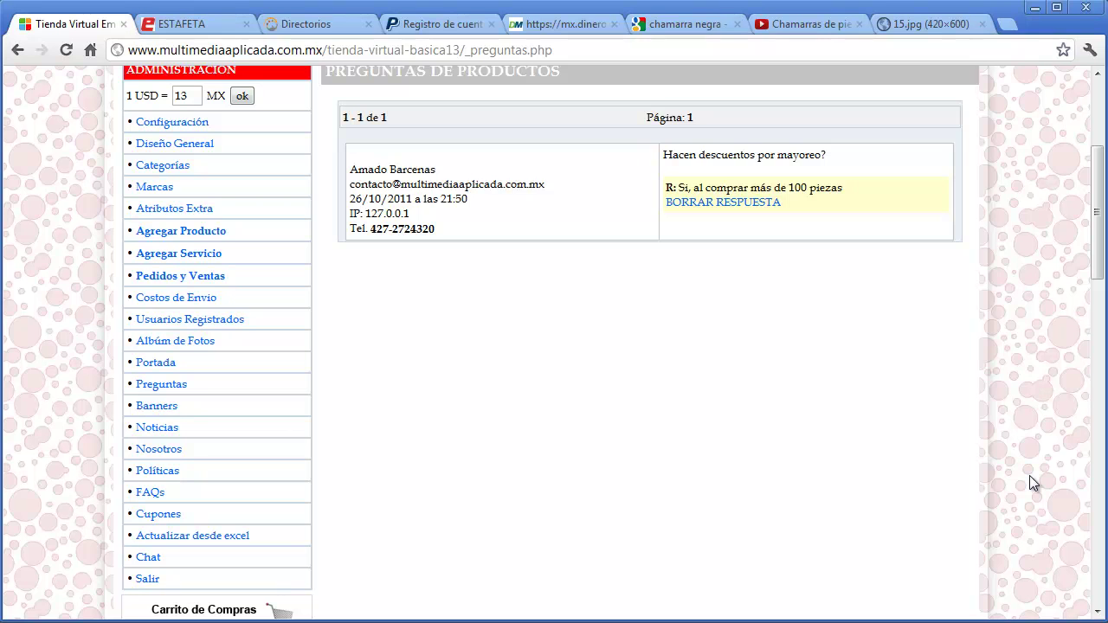
- Return to the store home page and bring up the Banners administration login
click(161, 408)
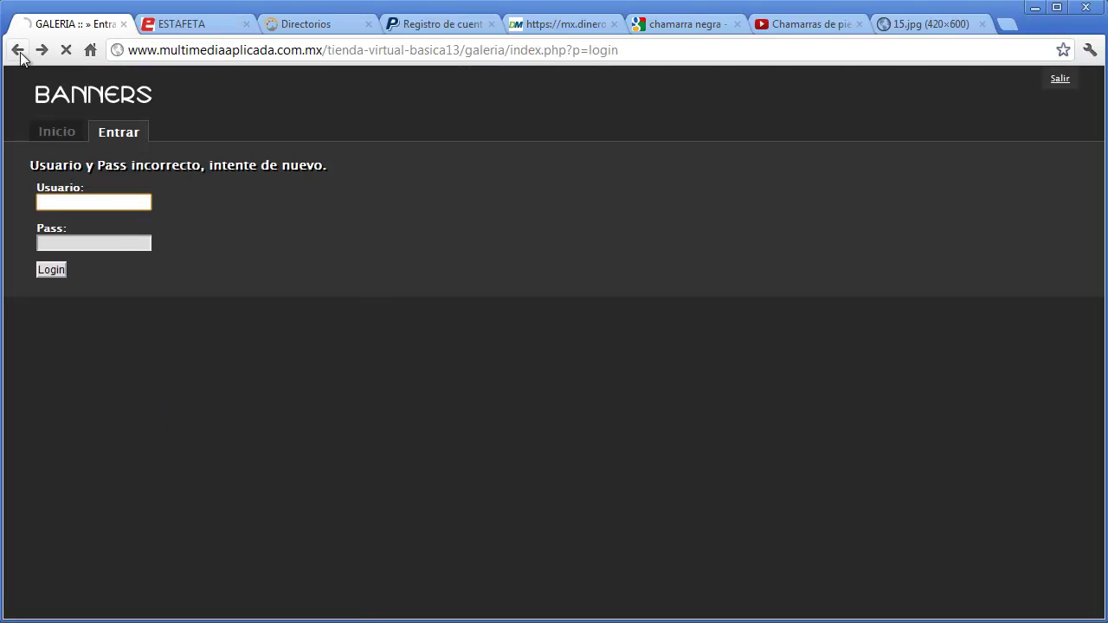
click(17, 50)
click(270, 191)
scroll(1027, 416, down, 1)
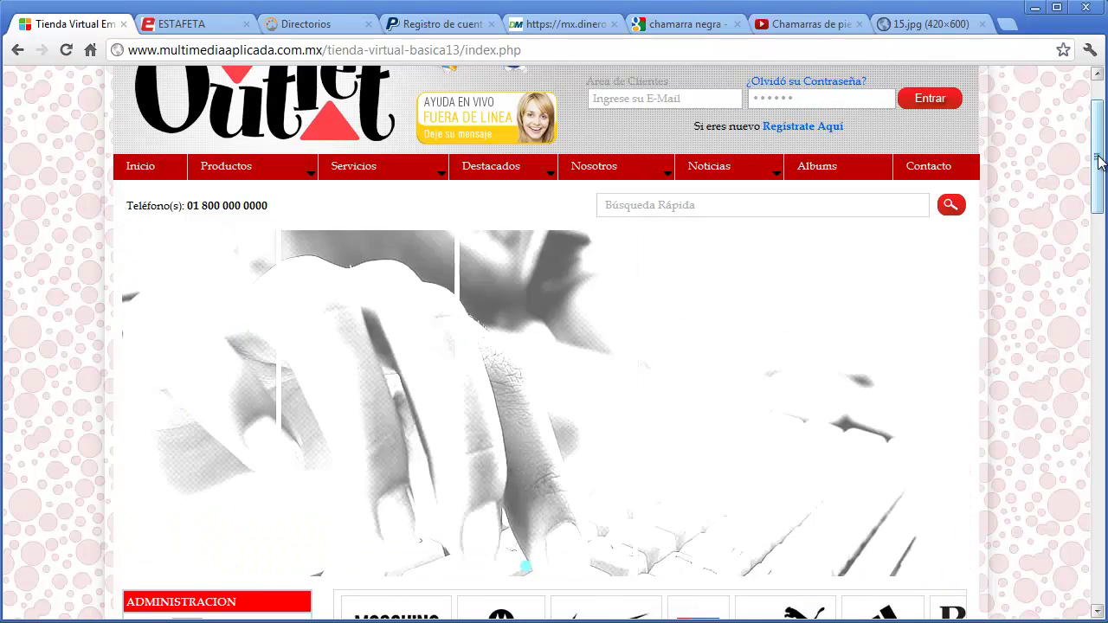
drag(1097, 165, 1066, 284)
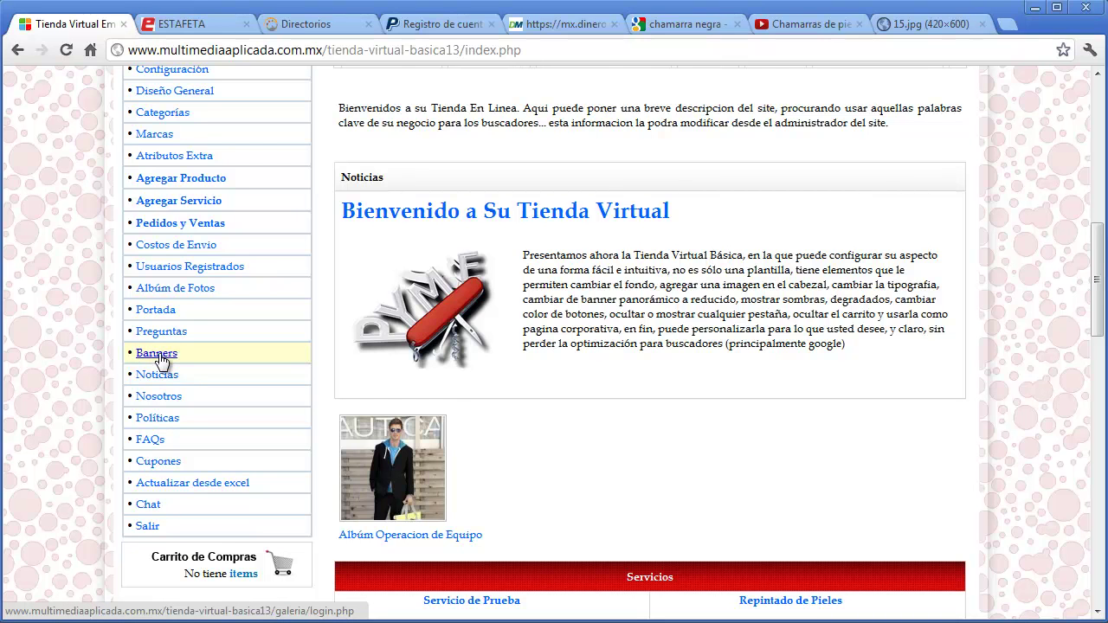
click(159, 357)
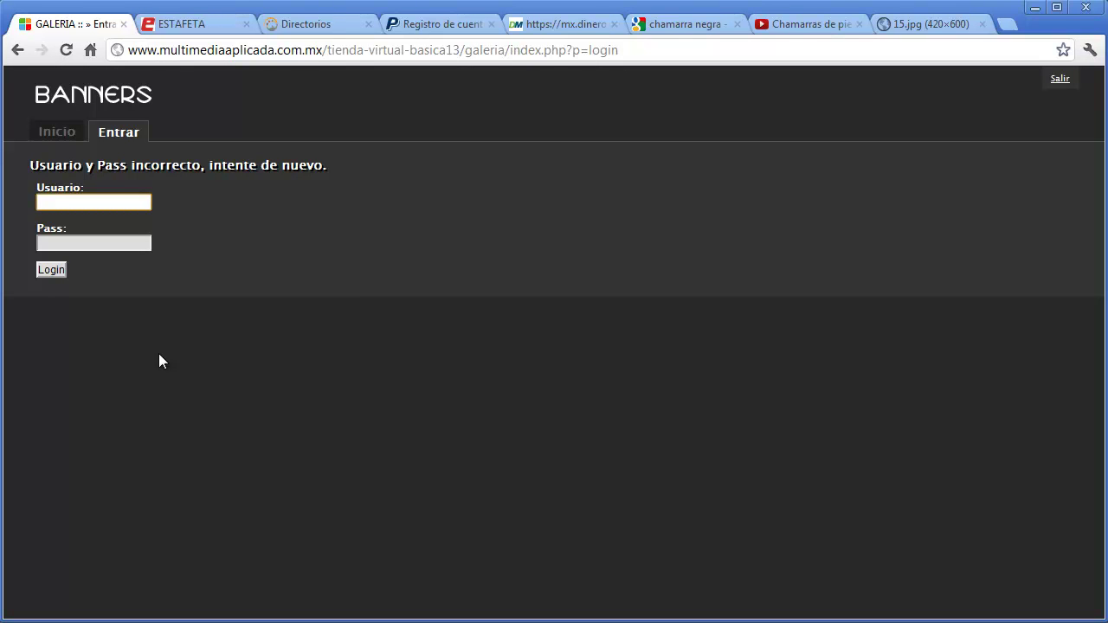
- Log in to the BANNERS gallery with the store's username and password
click(102, 208)
text(tienda)
key(Tab)
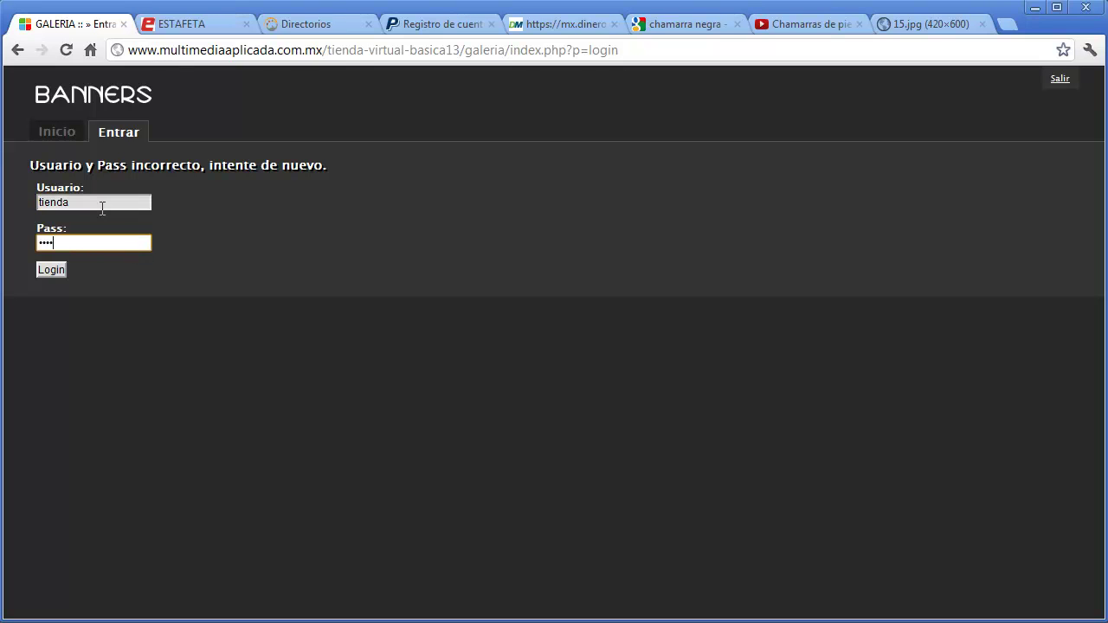
click(51, 270)
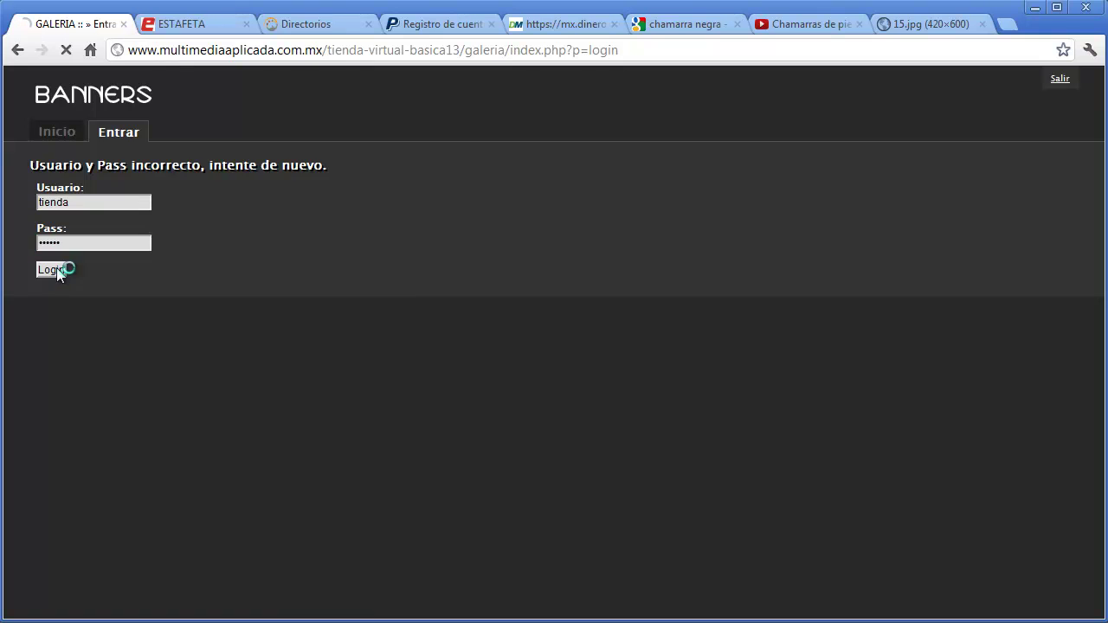
drag(643, 307, 31, 200)
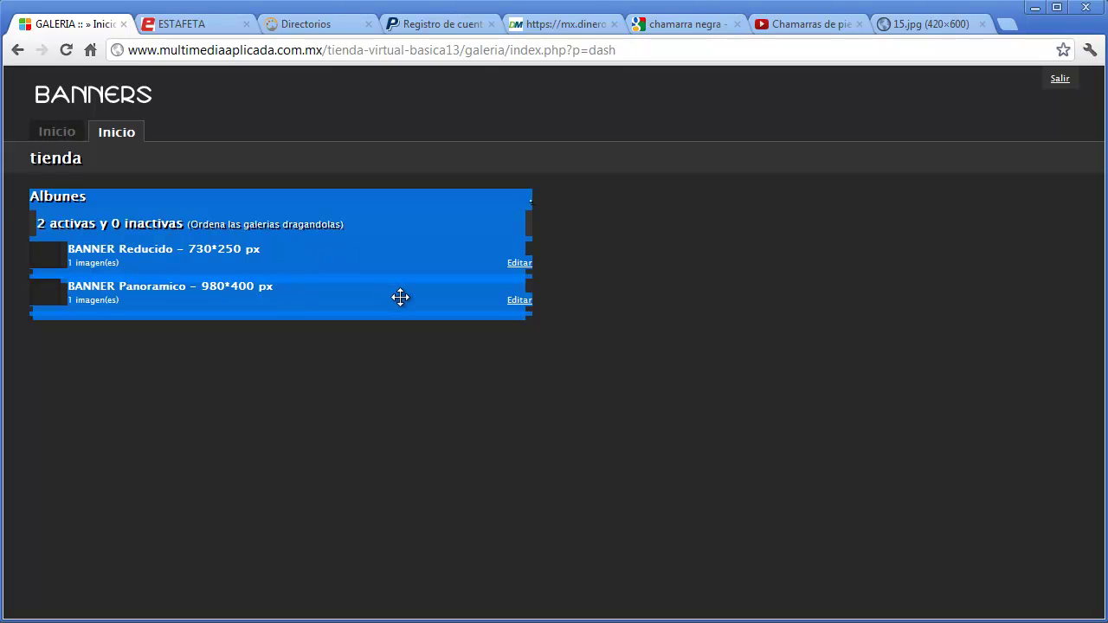
- Edit the BANNER Panoramico 980*400 px album and select banner_gr.jpg for upload
click(520, 301)
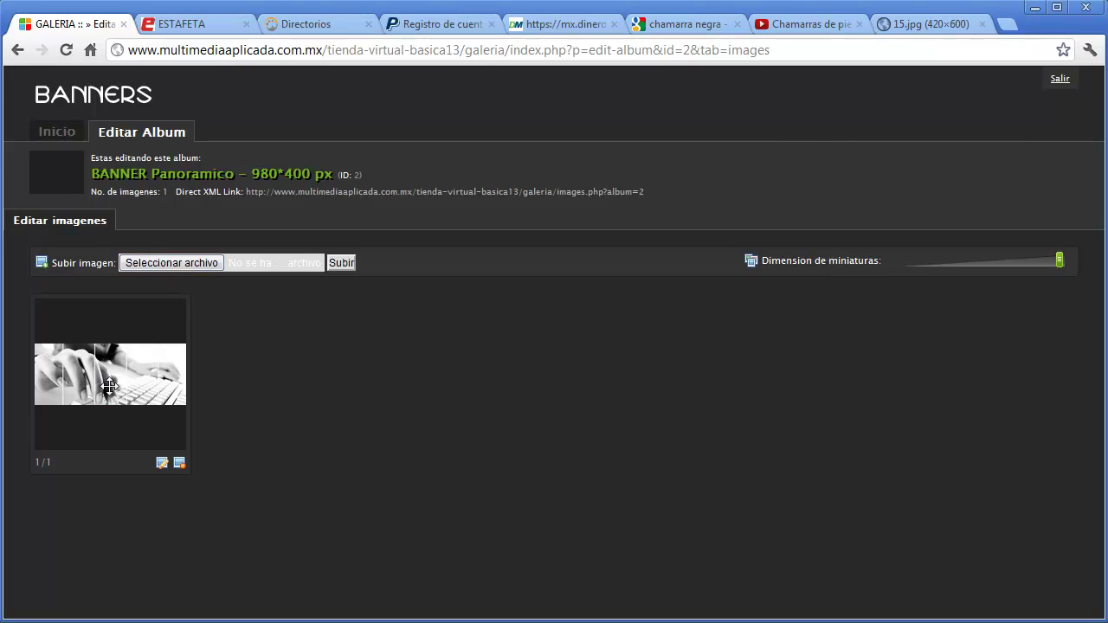
click(185, 262)
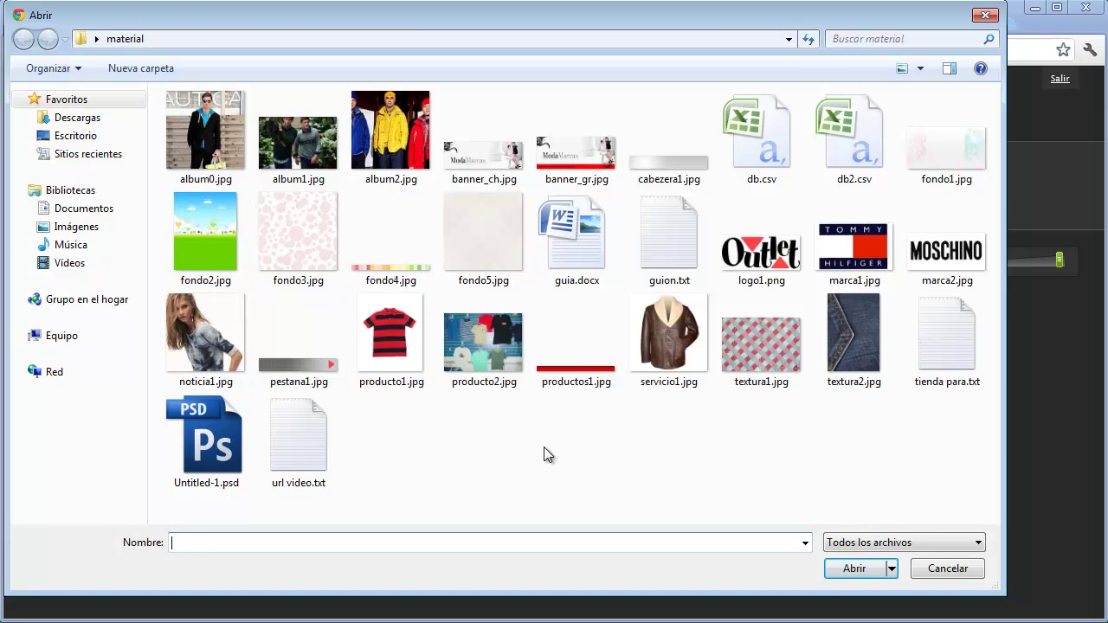
double_click(582, 152)
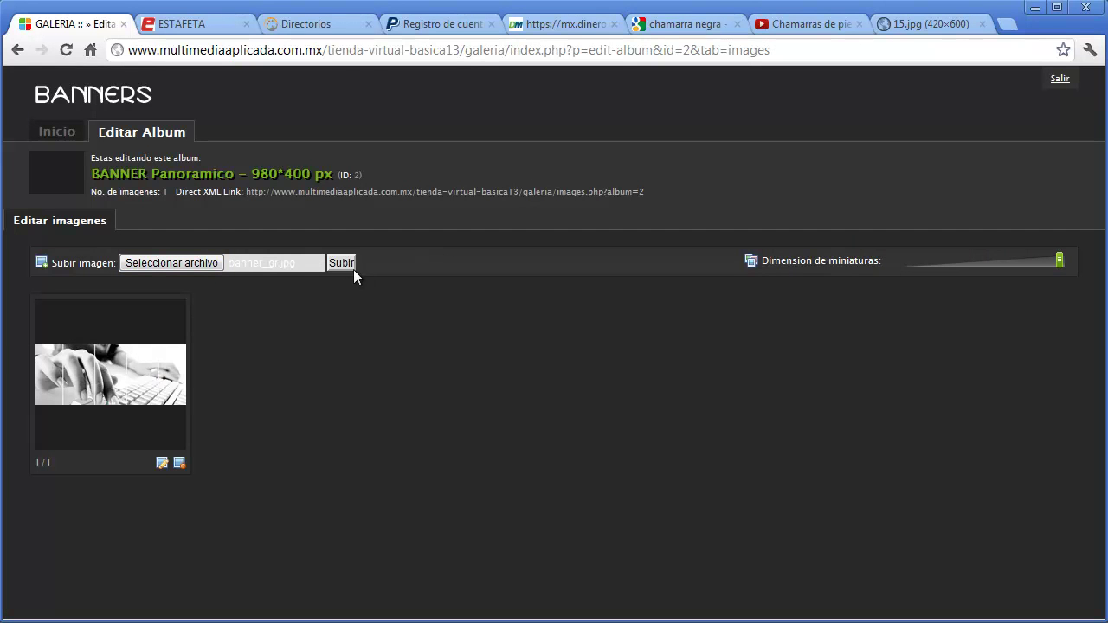
- Upload banner_gr.jpg and move the ModaMarcas image ahead of the keyboard banner
click(343, 263)
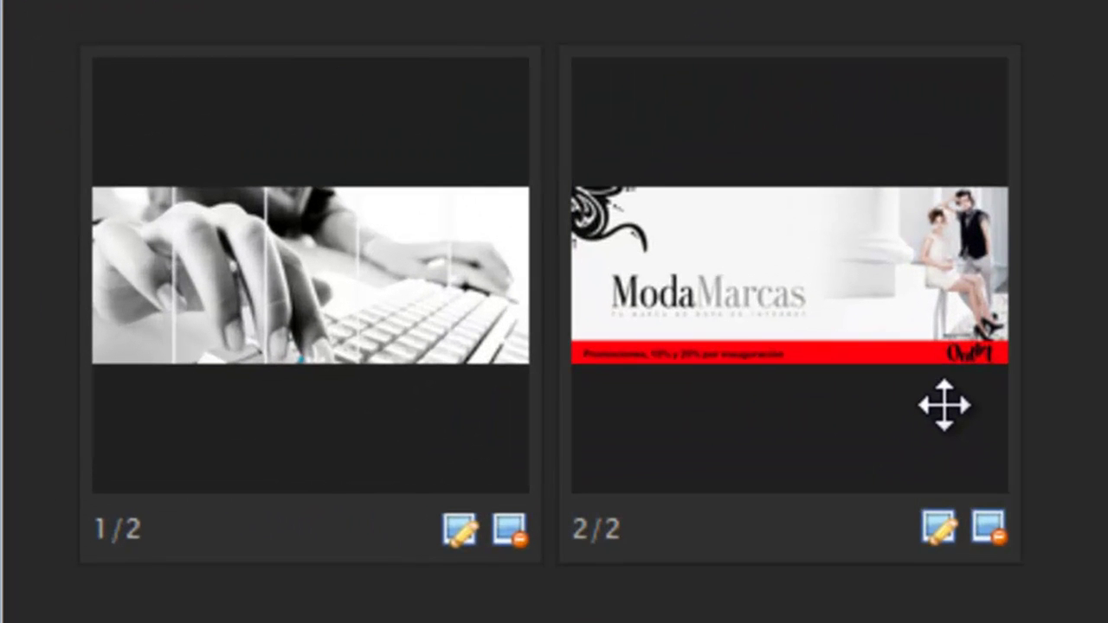
drag(943, 405, 360, 390)
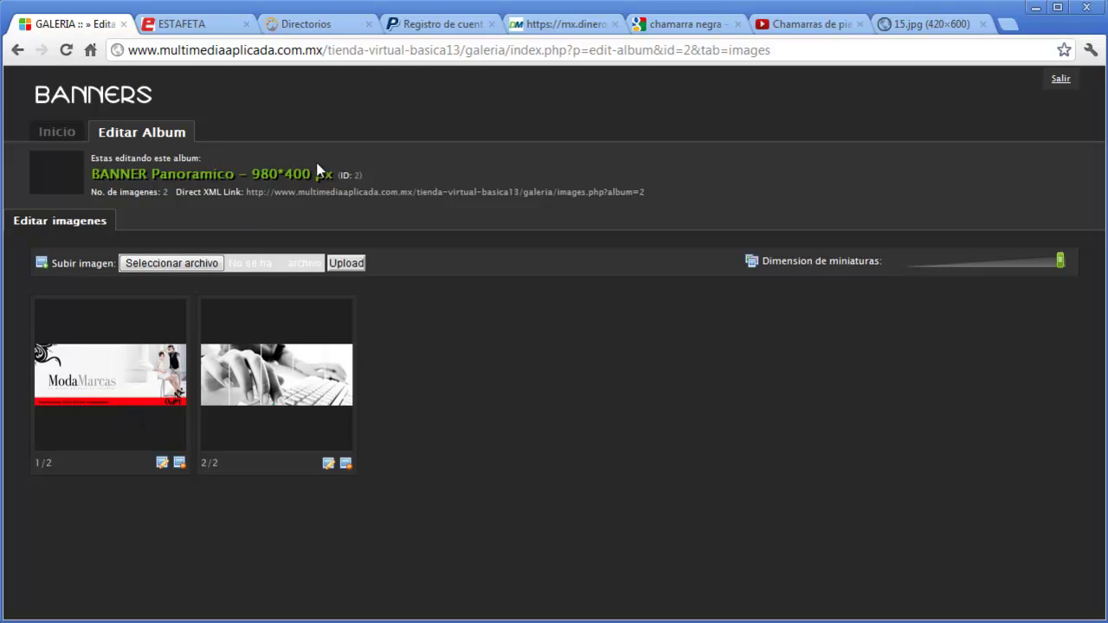
drag(316, 174, 253, 176)
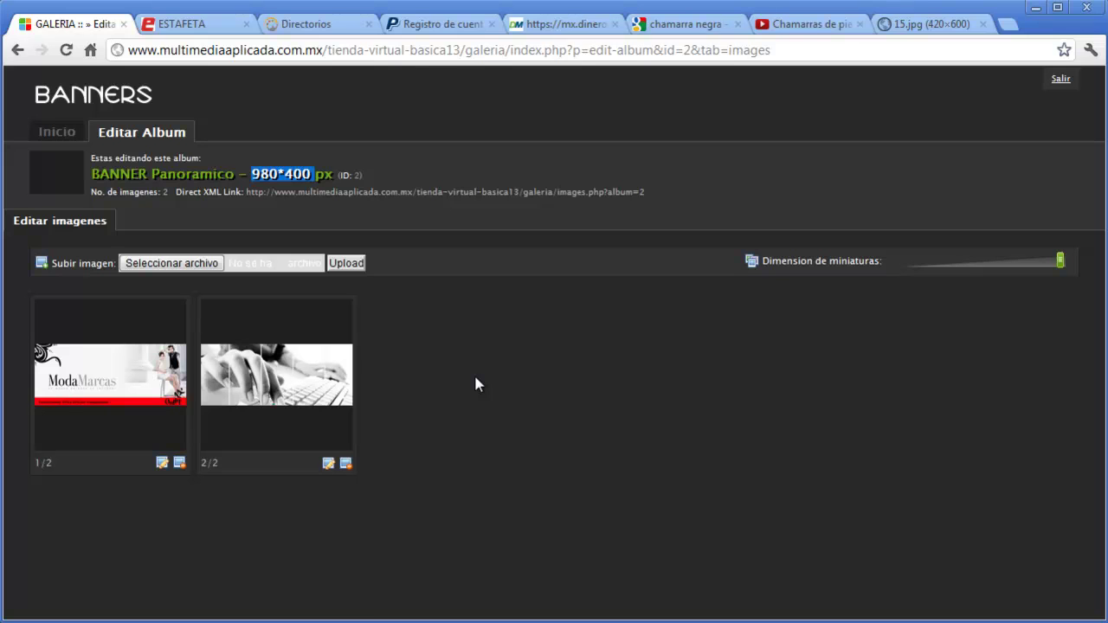
- Check the Photoshop mock-up, then open image 1's edit form in the gallery
click(365, 610)
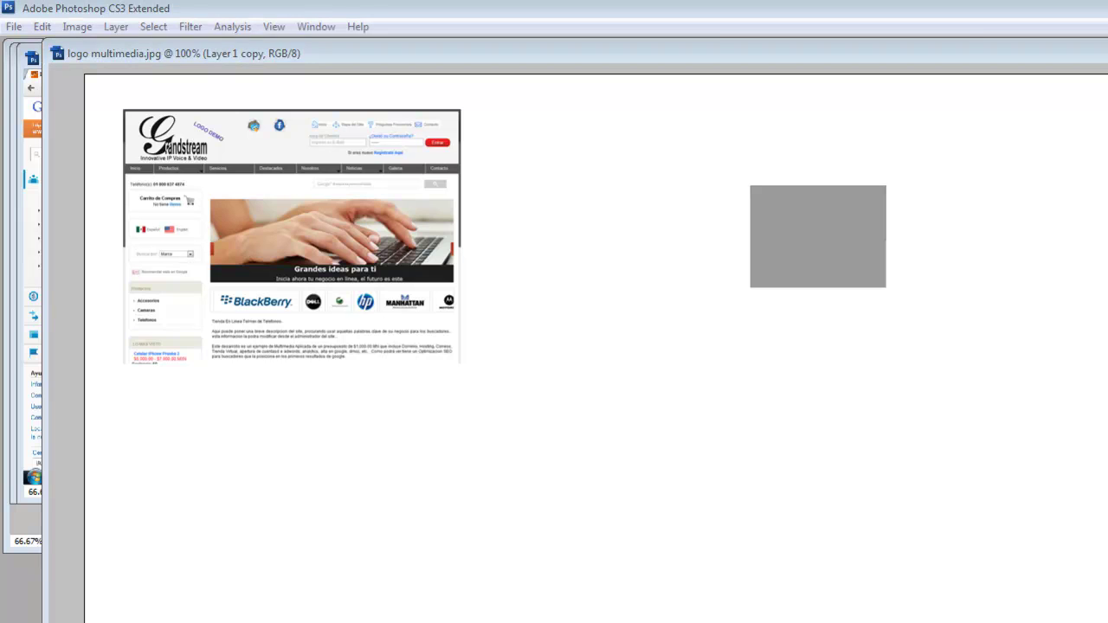
key(alt+Tab)
click(162, 465)
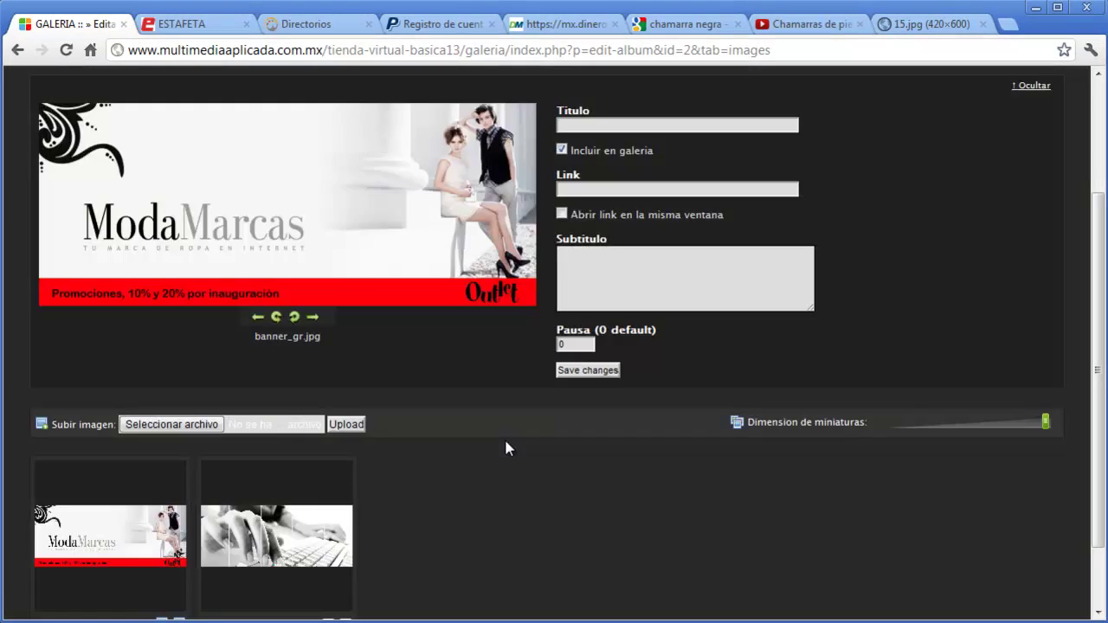
- Paste the Chamarras de piel YouTube video URL into the banner's Link field
click(604, 189)
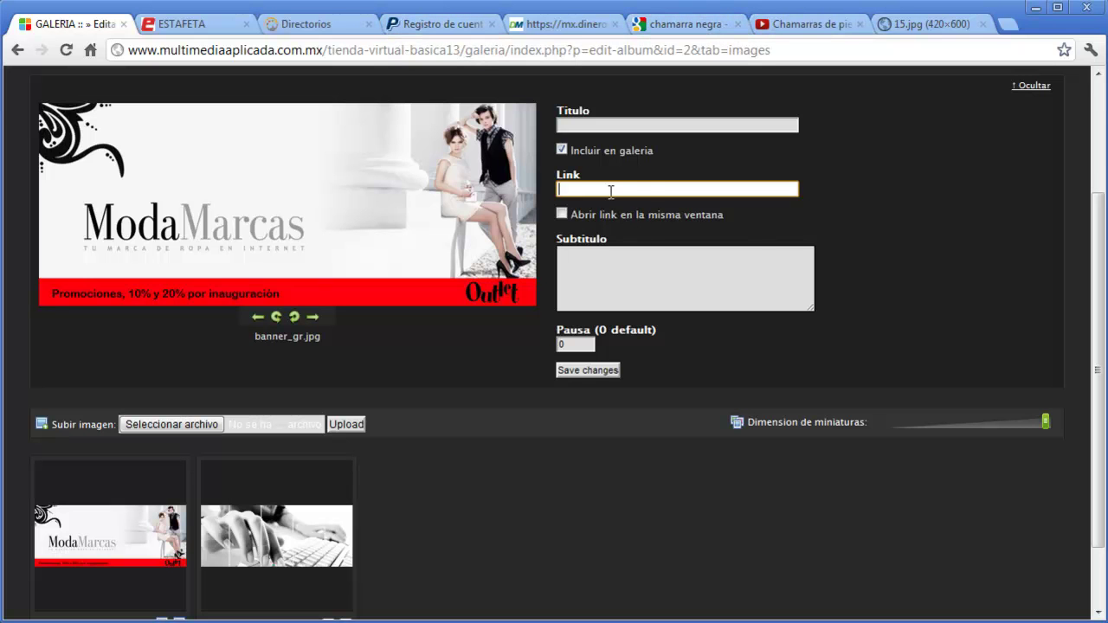
click(804, 29)
click(393, 48)
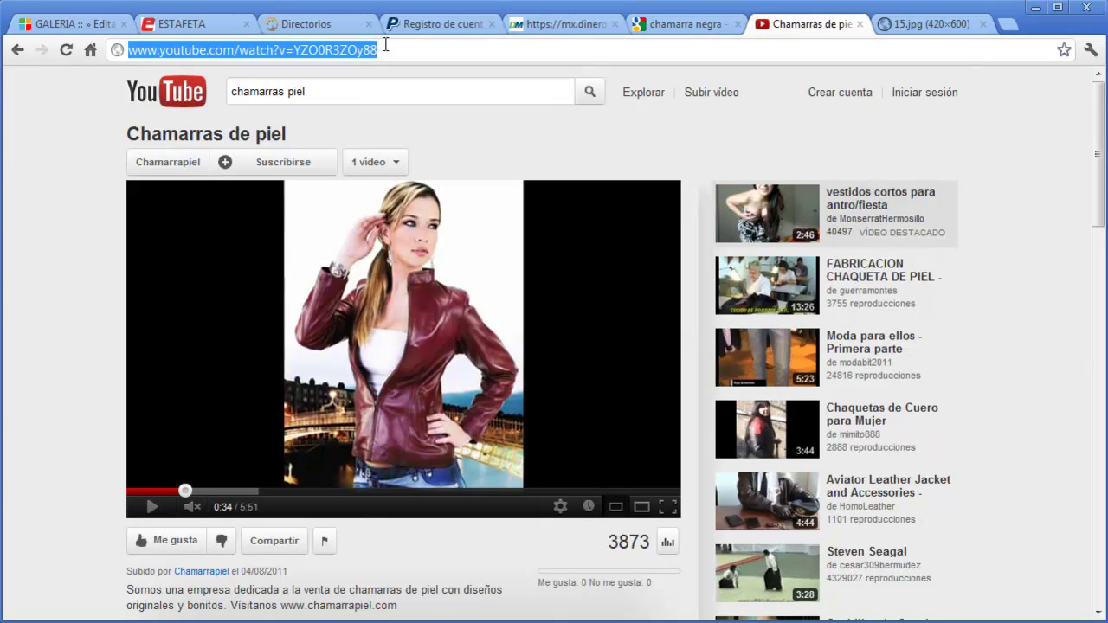
right_click(362, 50)
click(404, 105)
click(87, 23)
right_click(577, 189)
click(645, 280)
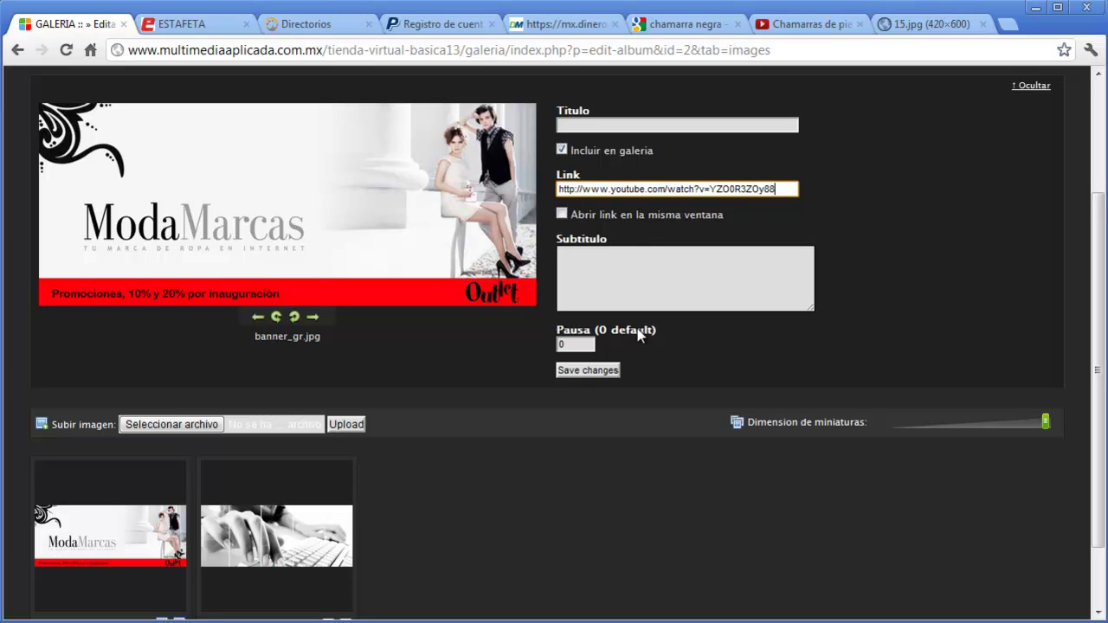
- Set the banner's Pausa to 10, save the changes, and exit the gallery
click(577, 345)
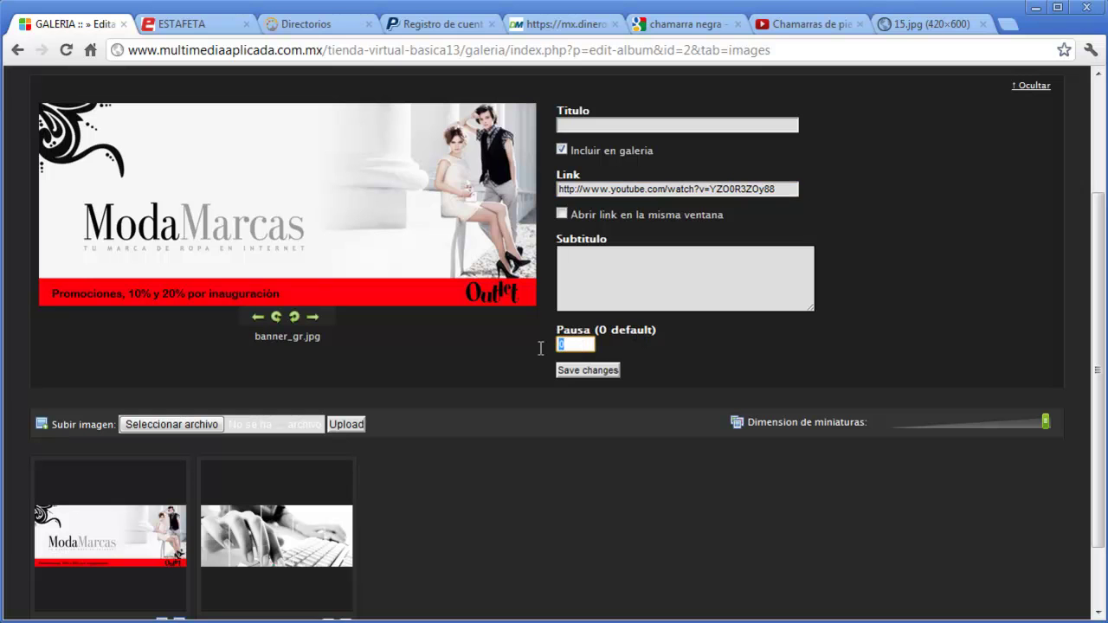
text(10)
click(587, 370)
scroll(958, 354, up, 2)
click(1045, 79)
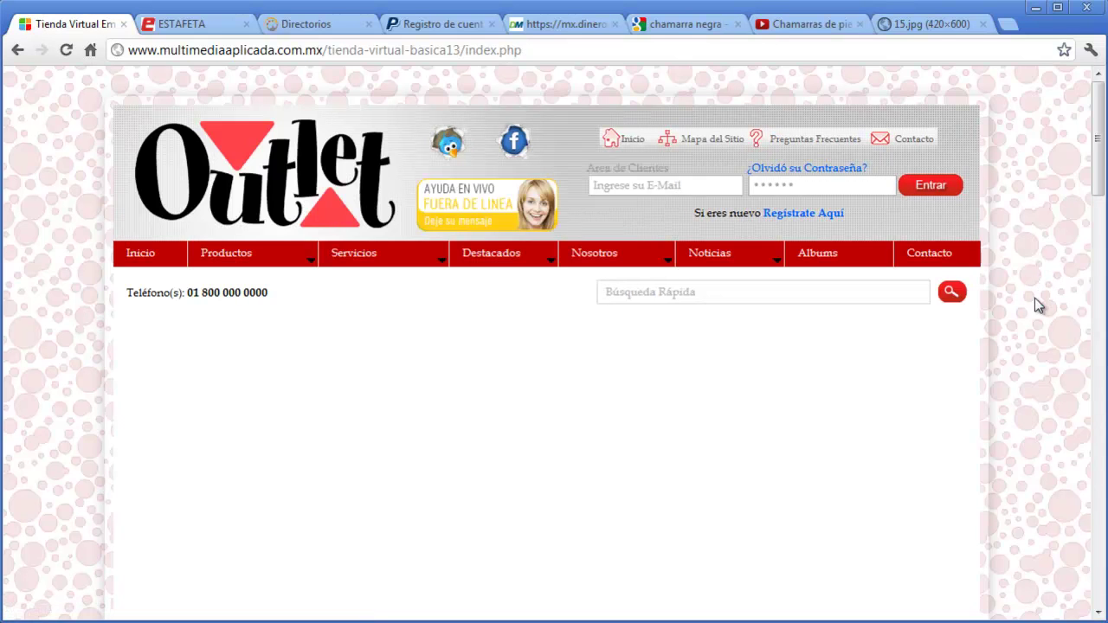
- Go to the Noticias administration page from the home page's ADMINISTRACION menu
drag(1092, 141, 1092, 165)
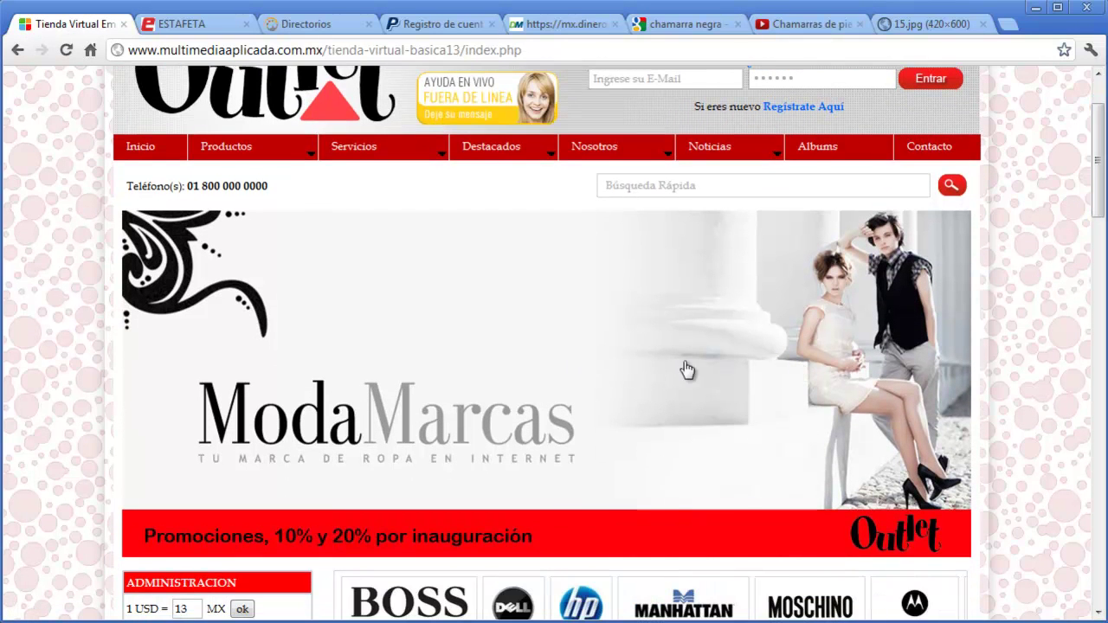
scroll(807, 368, down, 8)
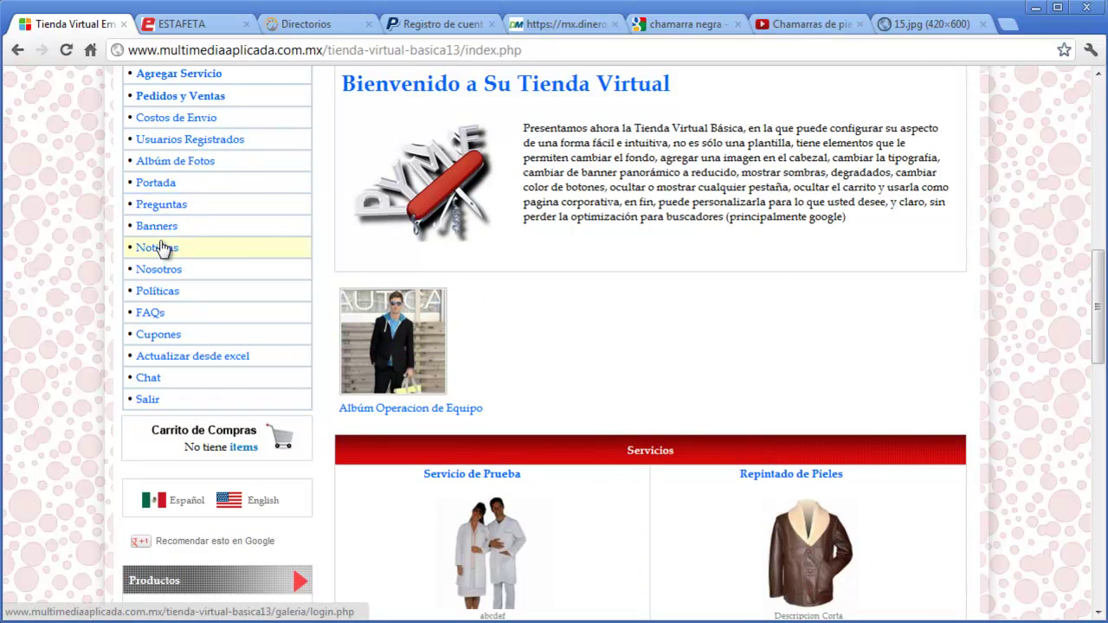
click(249, 247)
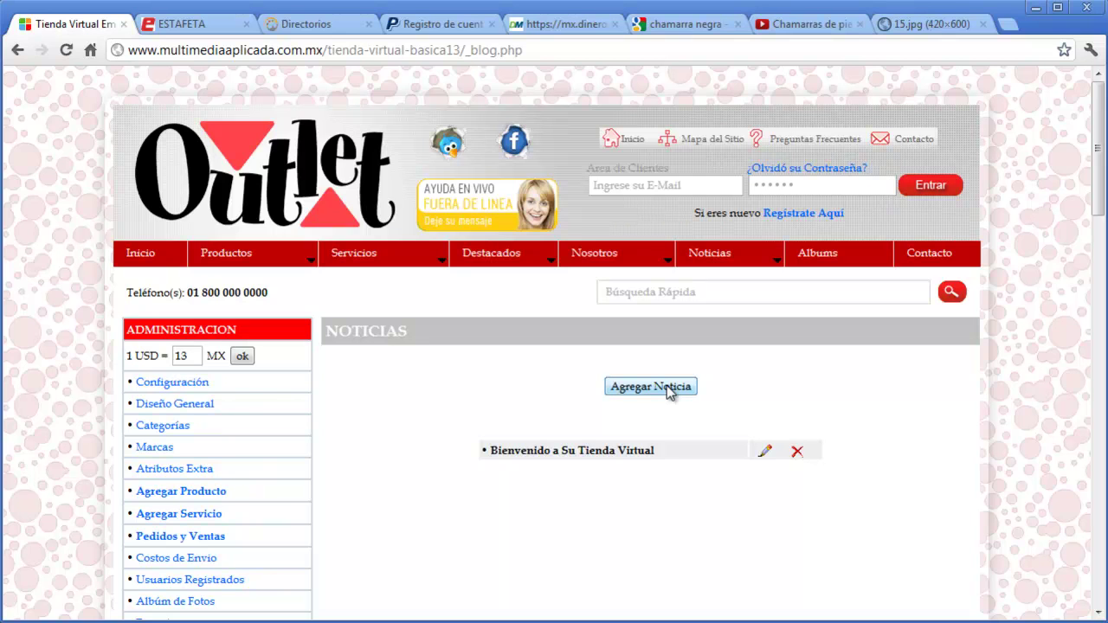
- Add and publish a news item titled 'Avances 2012' with description 'DEscripcion'
click(666, 386)
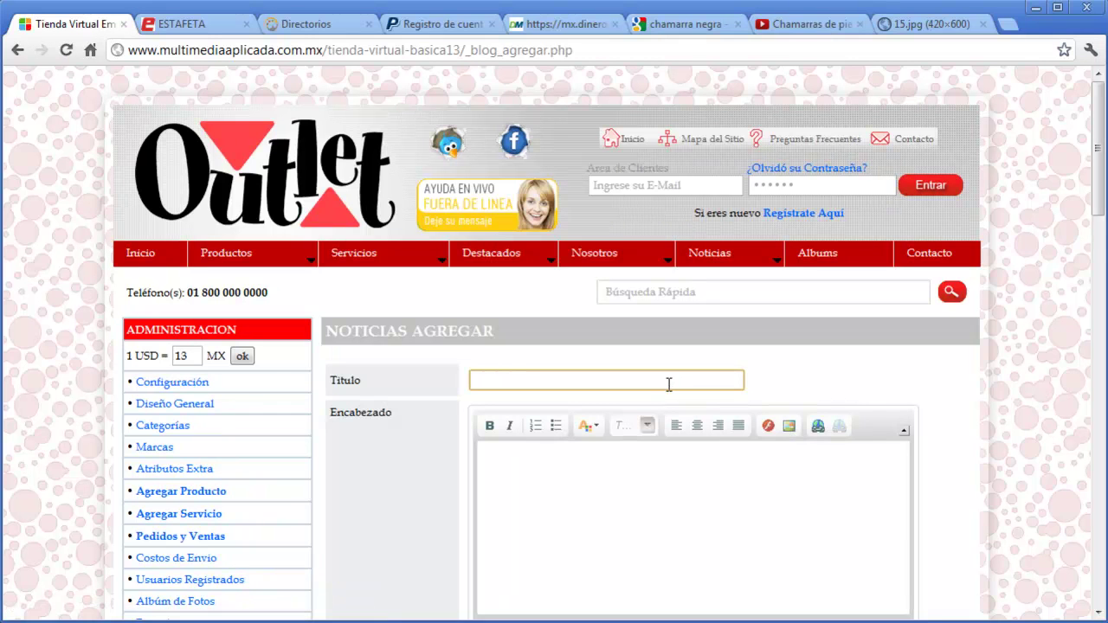
text(Avances 2012)
click(634, 484)
text(DEscripcion)
mouse_move(720, 260)
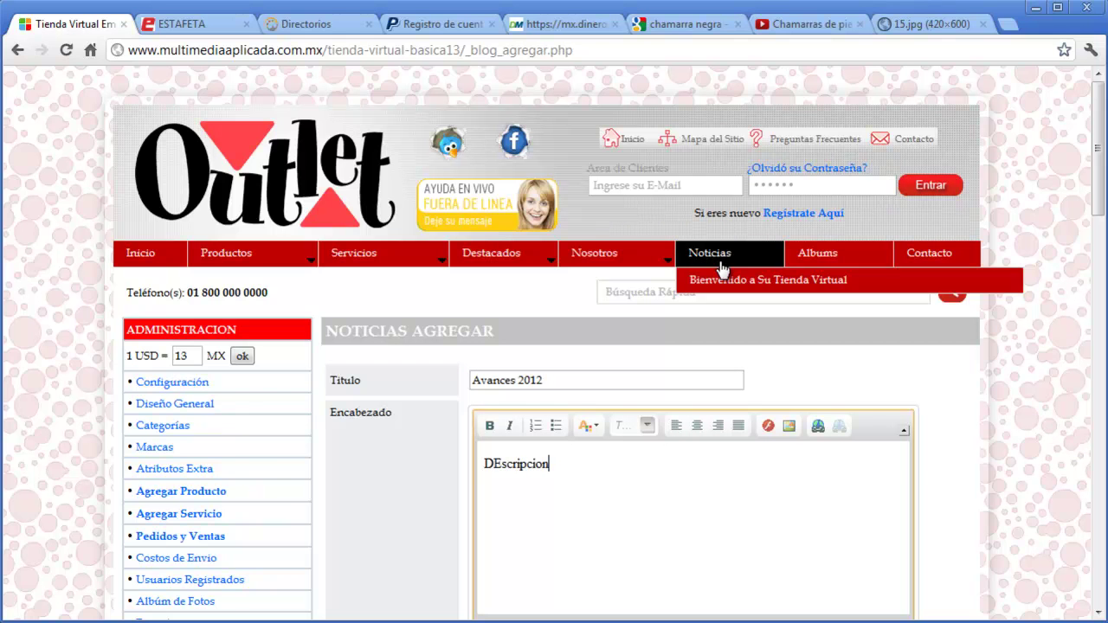
scroll(998, 431, down, 6)
click(511, 434)
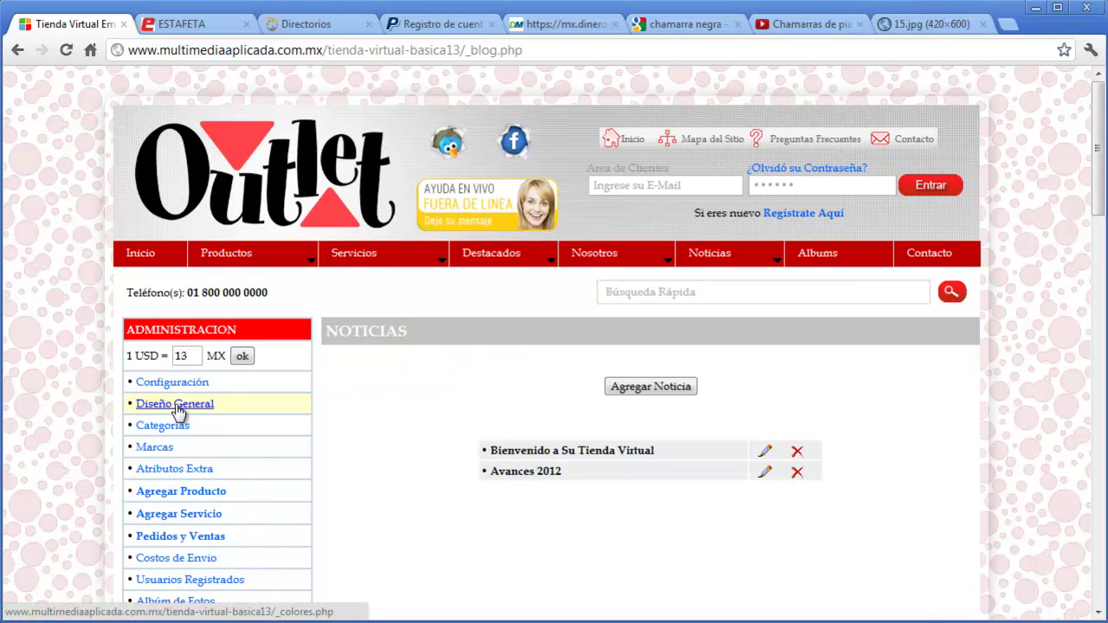
mouse_move(705, 250)
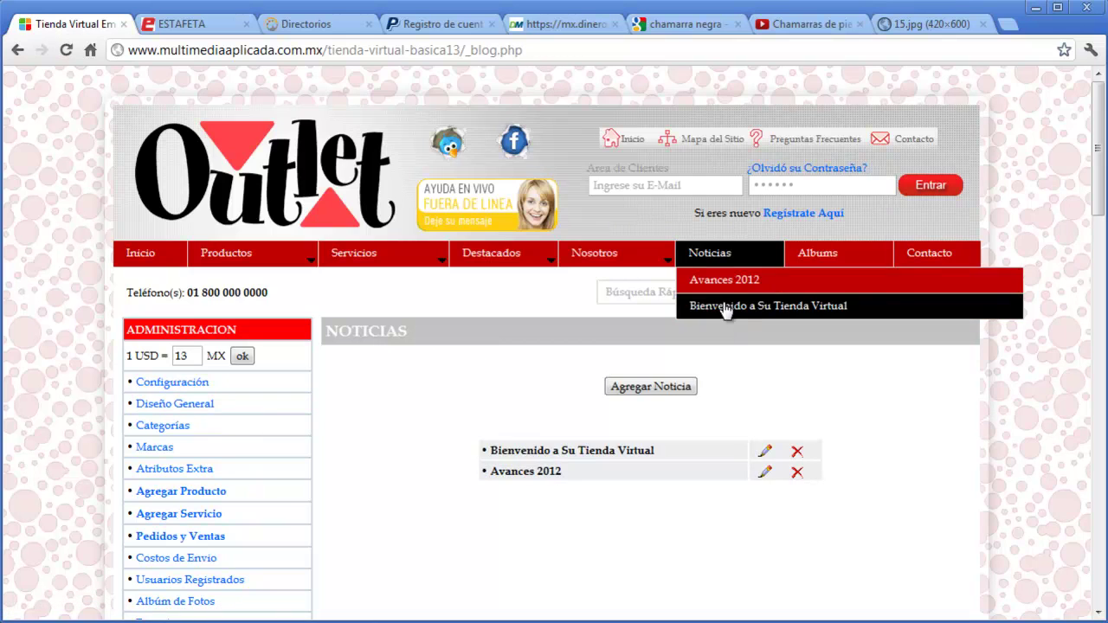
scroll(482, 470, down, 3)
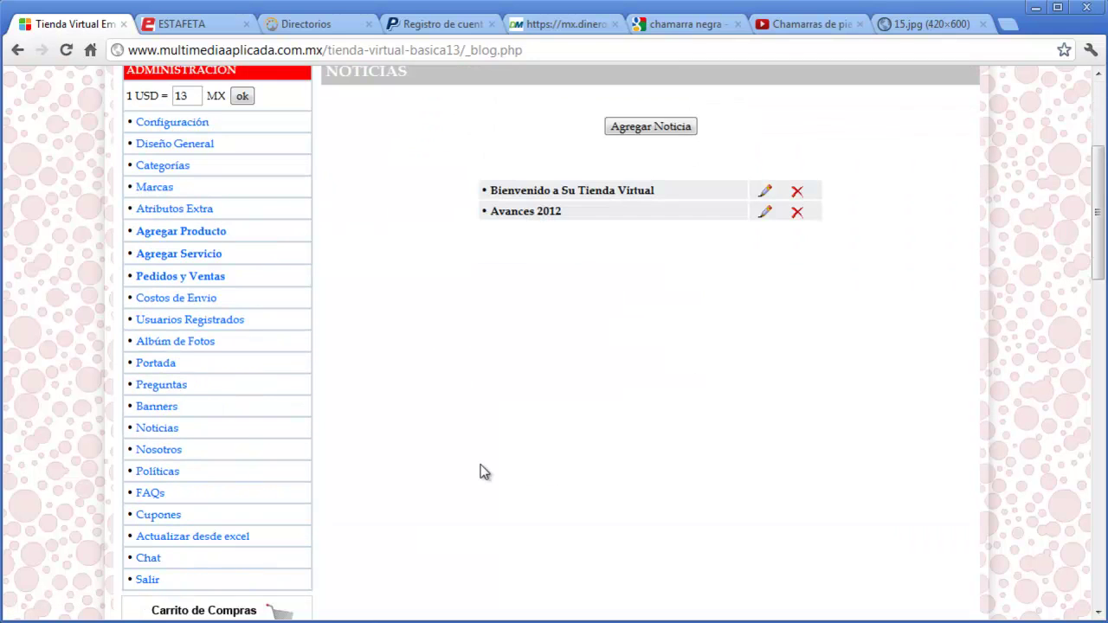
scroll(482, 470, up, 3)
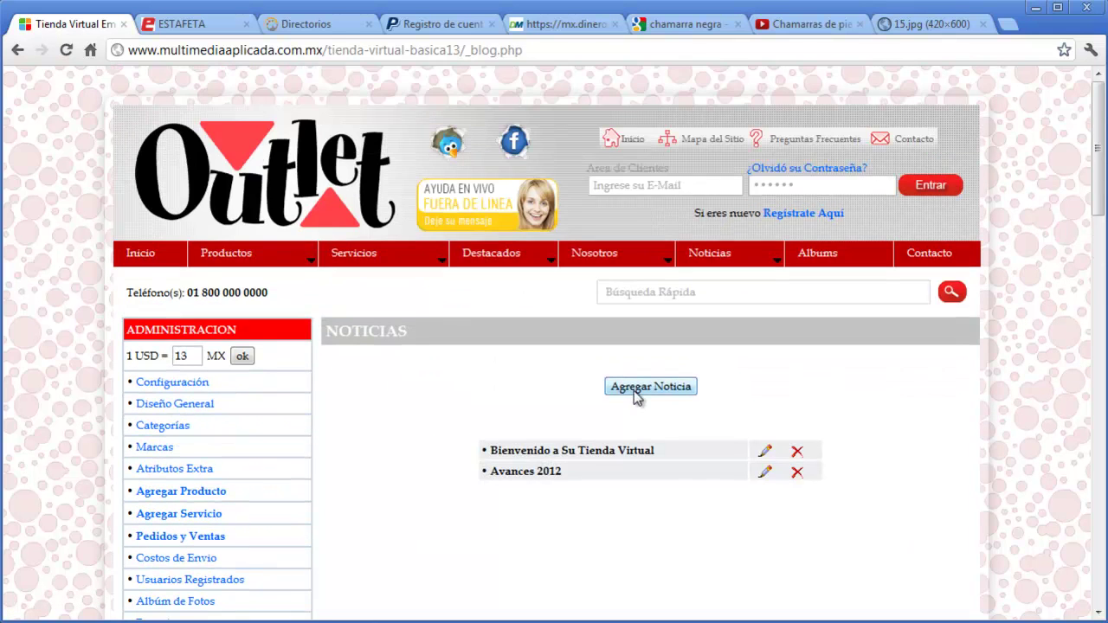
- Leave the new, empty news form and go to the Nosotros documents page
click(654, 390)
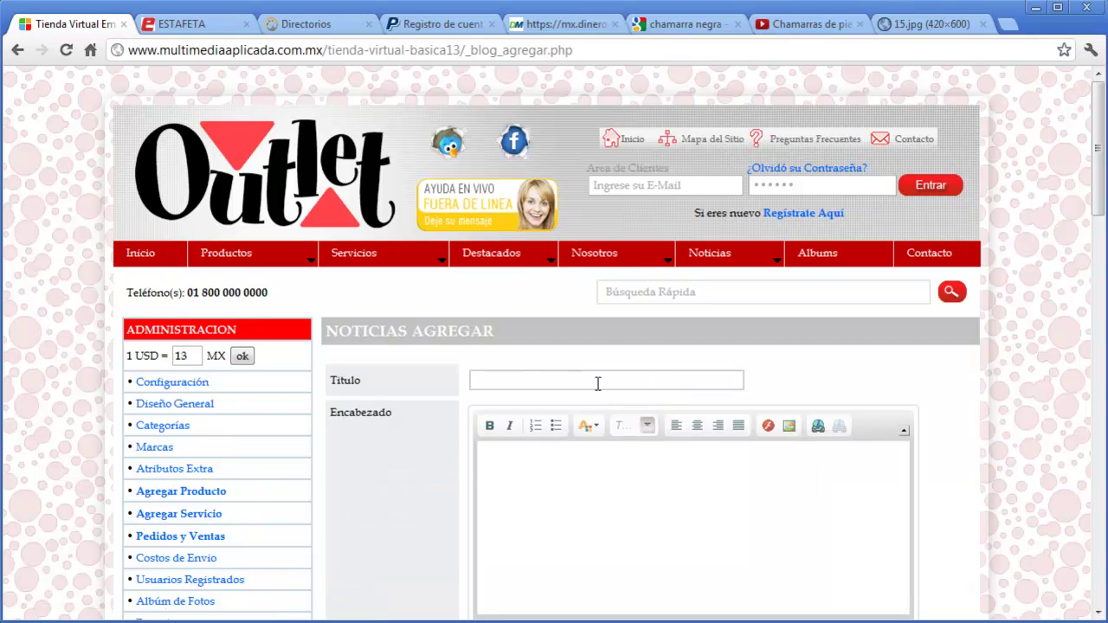
click(596, 479)
scroll(947, 446, down, 2)
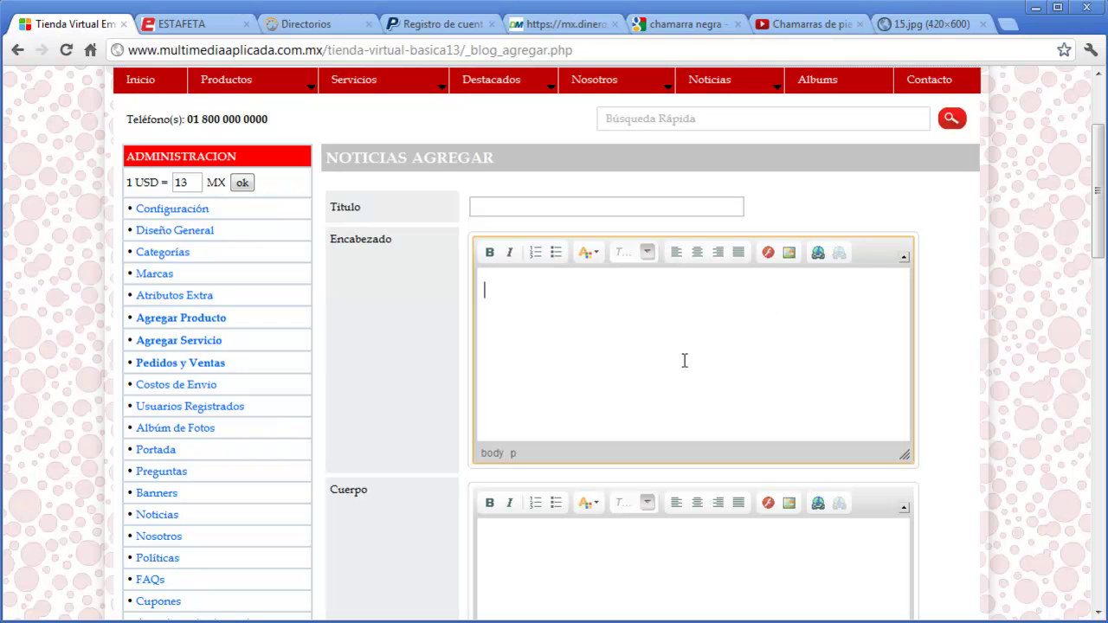
click(164, 535)
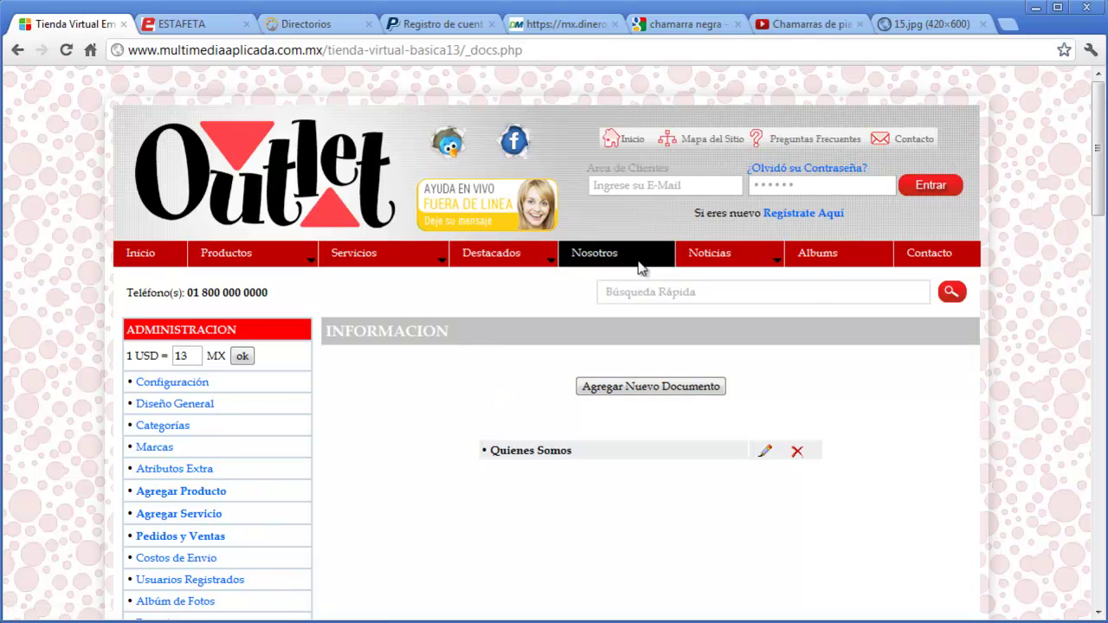
- Start a new Nosotros document titled 'Vision' with header text 'Tesxto, etc.'
mouse_move(640, 268)
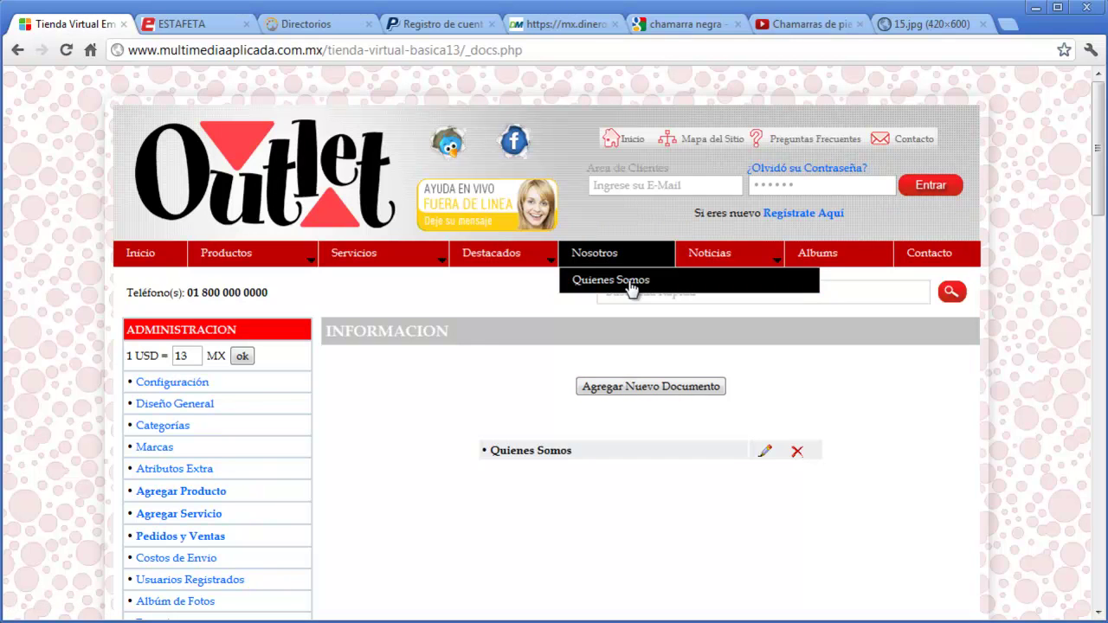
click(651, 386)
click(627, 378)
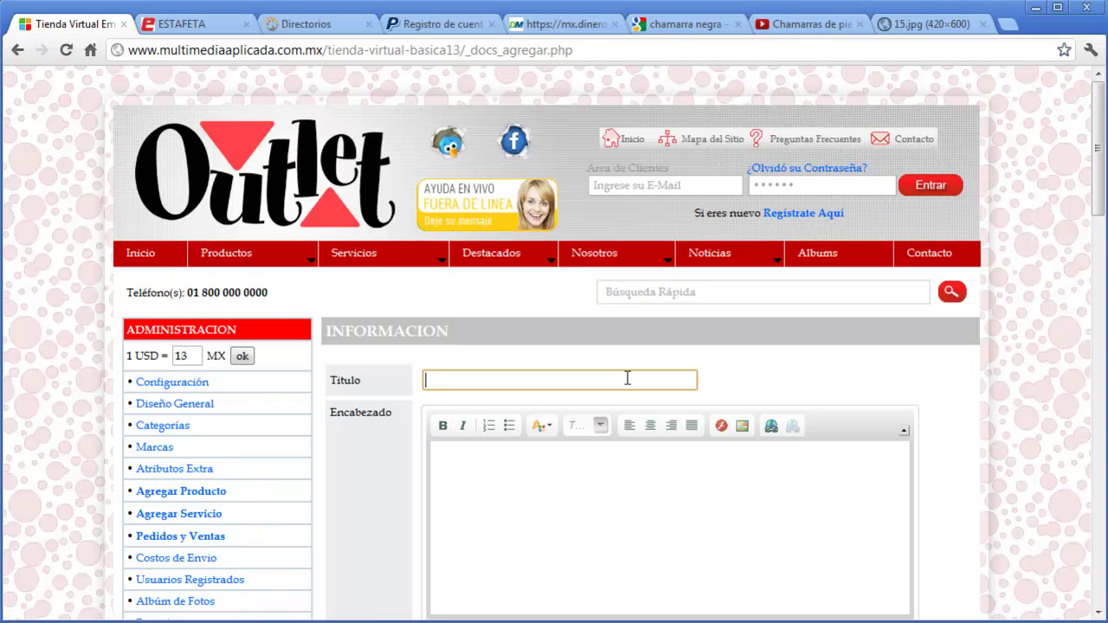
text(Vision)
click(619, 470)
text(Tesxto)
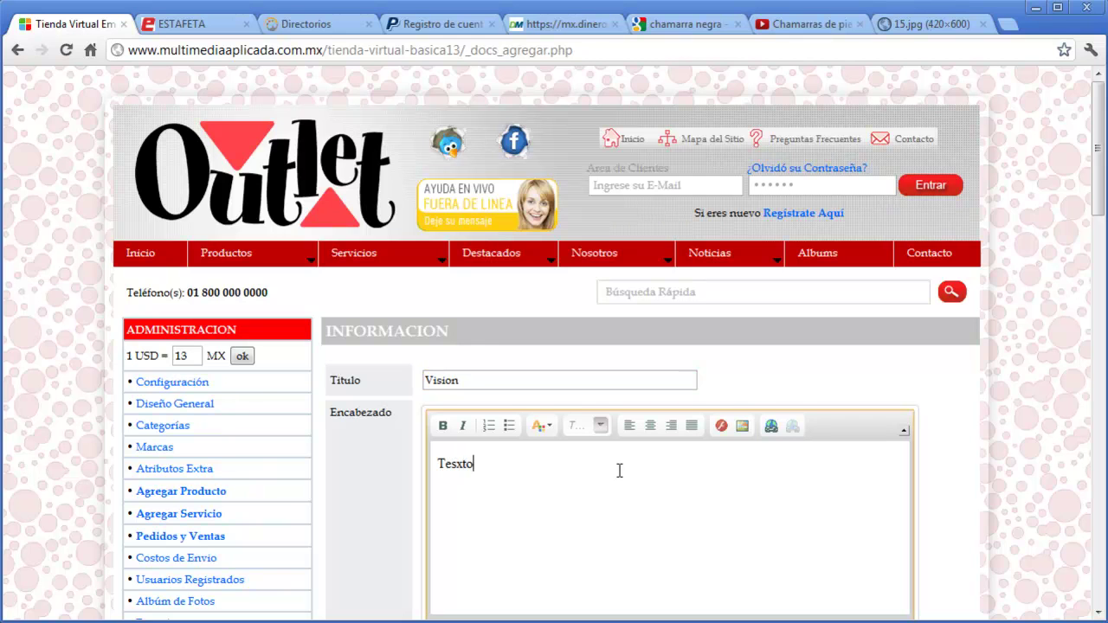
text(, etc.)
mouse_move(621, 264)
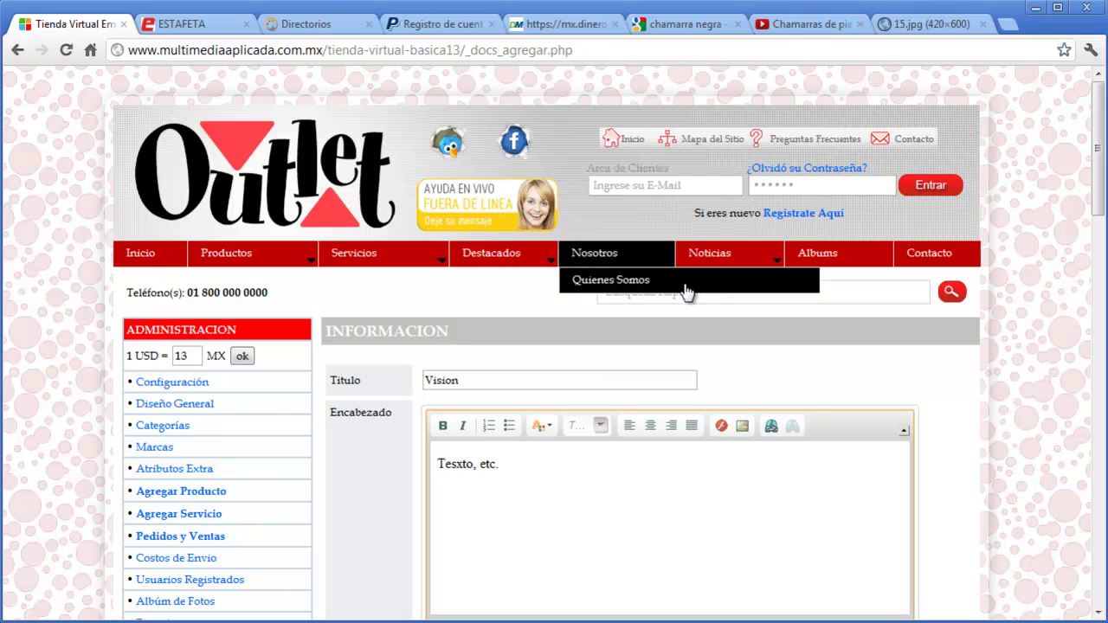
scroll(702, 372, down, 5)
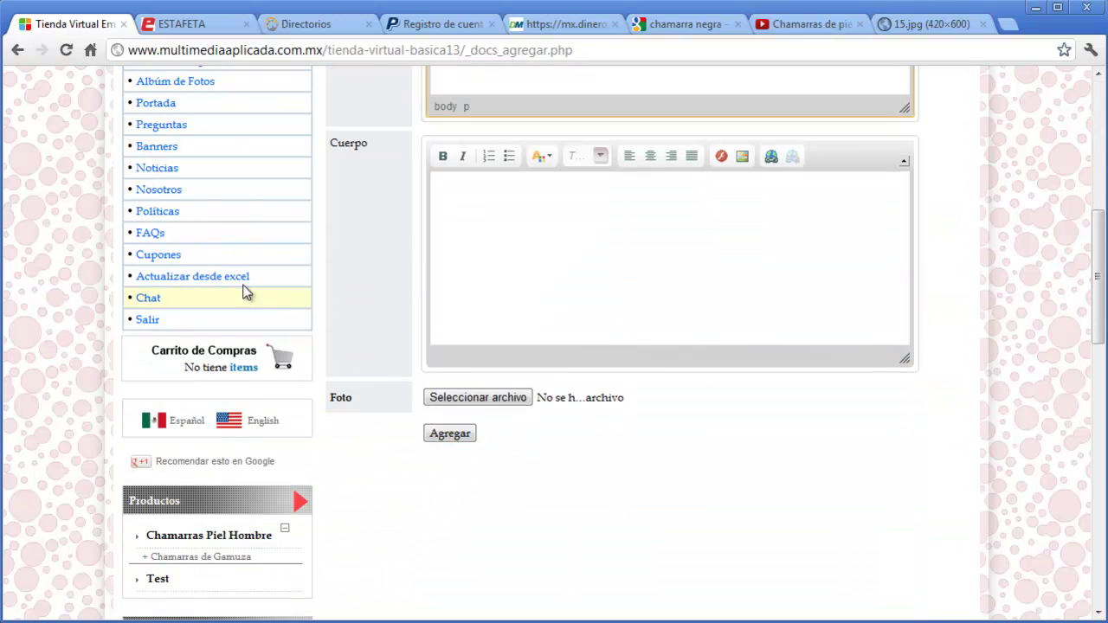
- On the Políticas page, add and save a new info entry titled 'DEvoluciones'
click(168, 214)
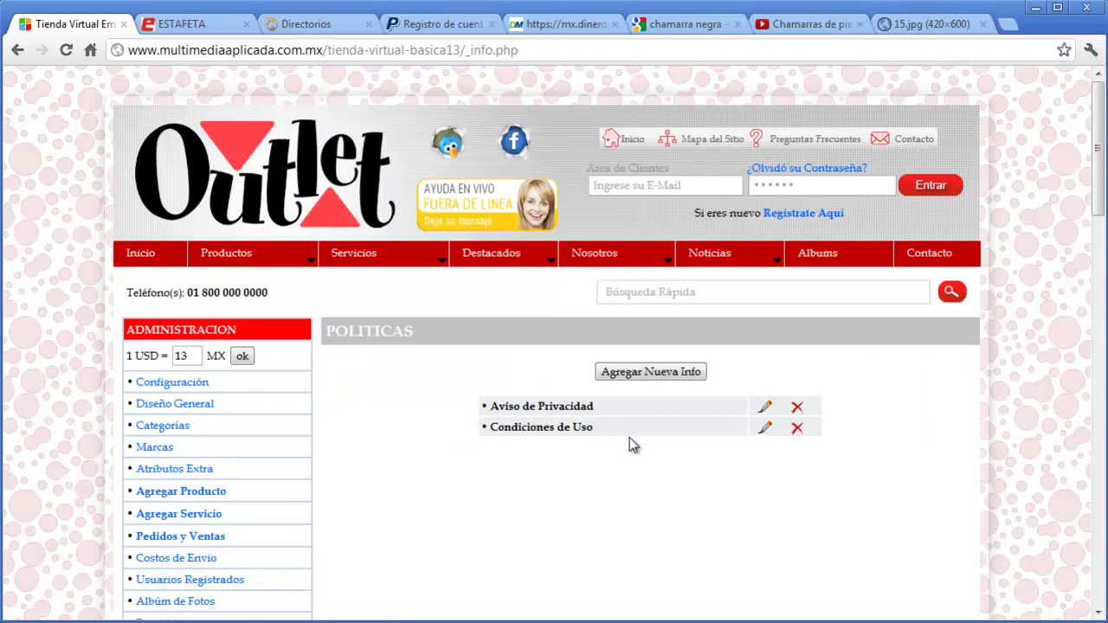
drag(1098, 223, 1098, 605)
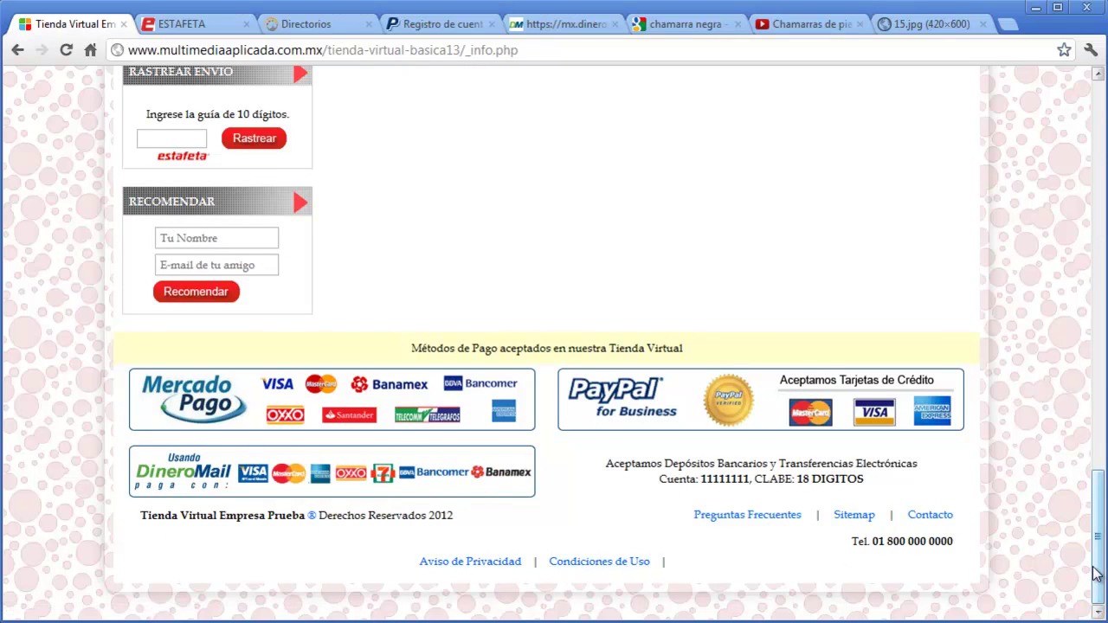
drag(1093, 574, 1064, 194)
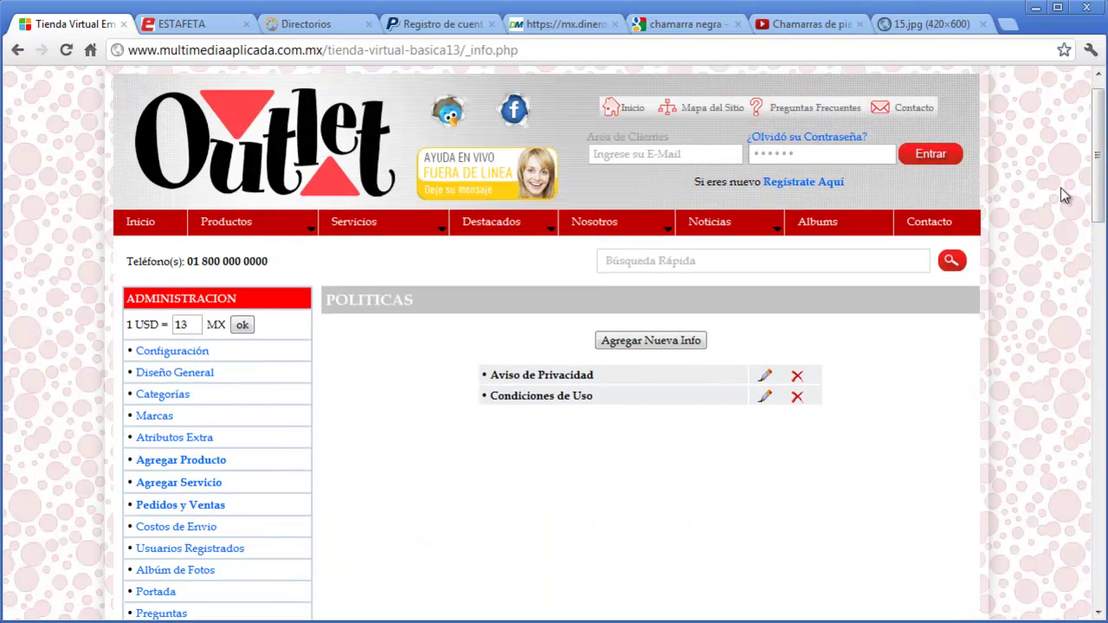
click(690, 340)
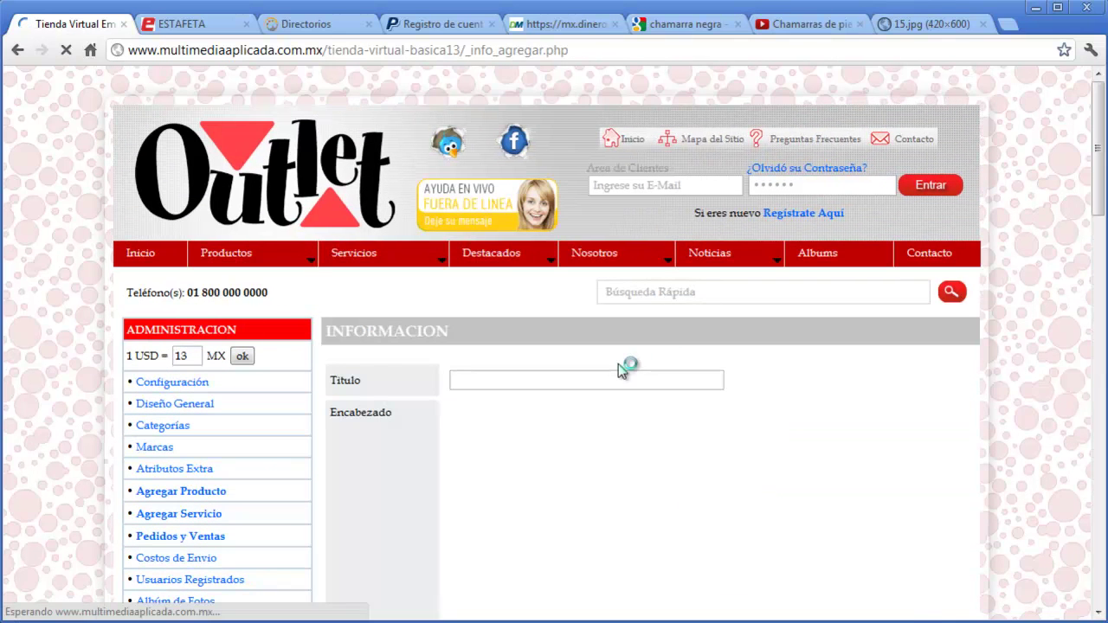
click(615, 378)
text(DEvoluciones)
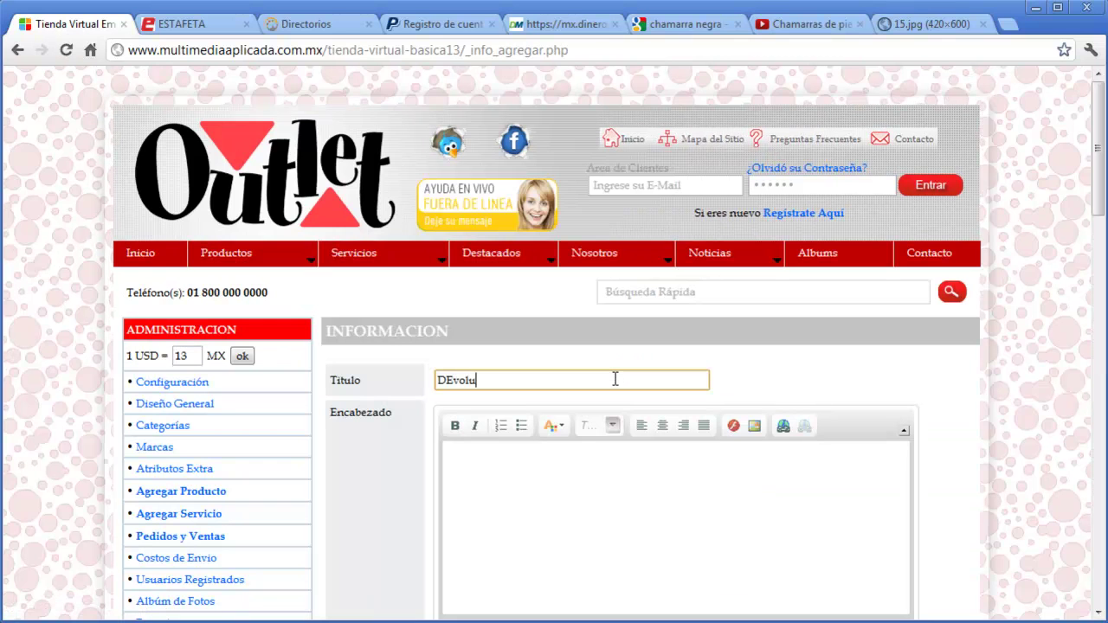
click(623, 484)
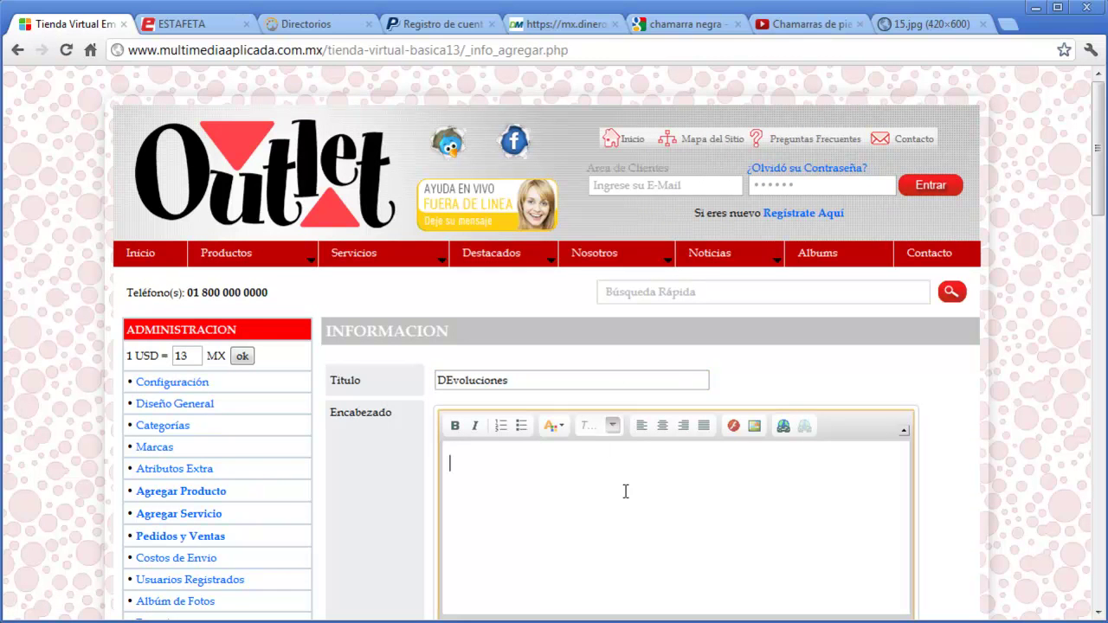
scroll(989, 415, down, 4)
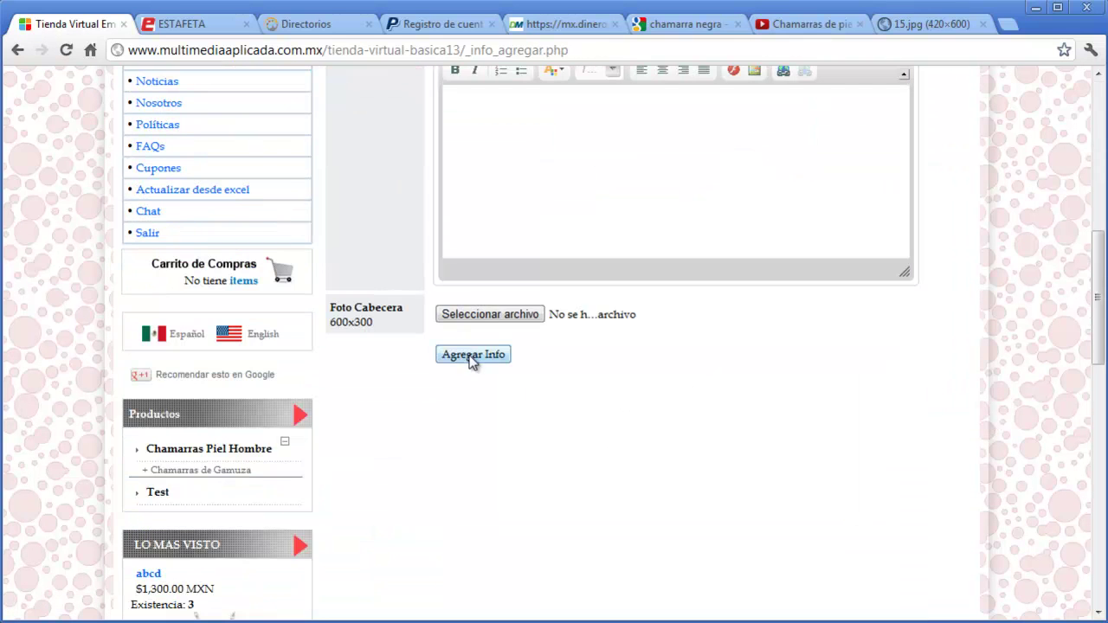
click(507, 355)
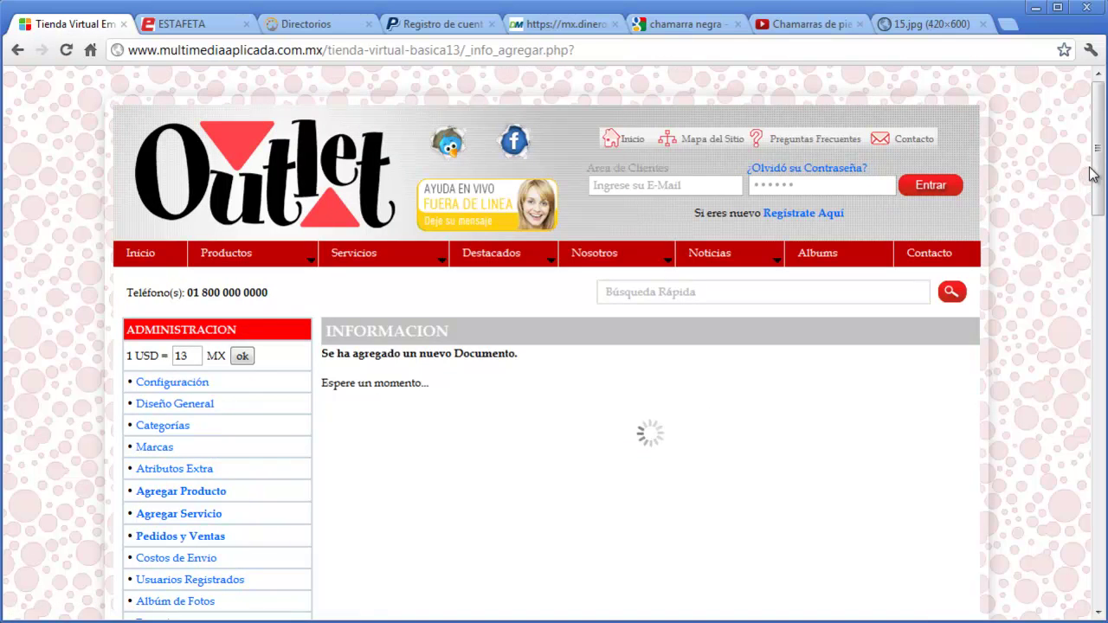
drag(1096, 168, 1063, 198)
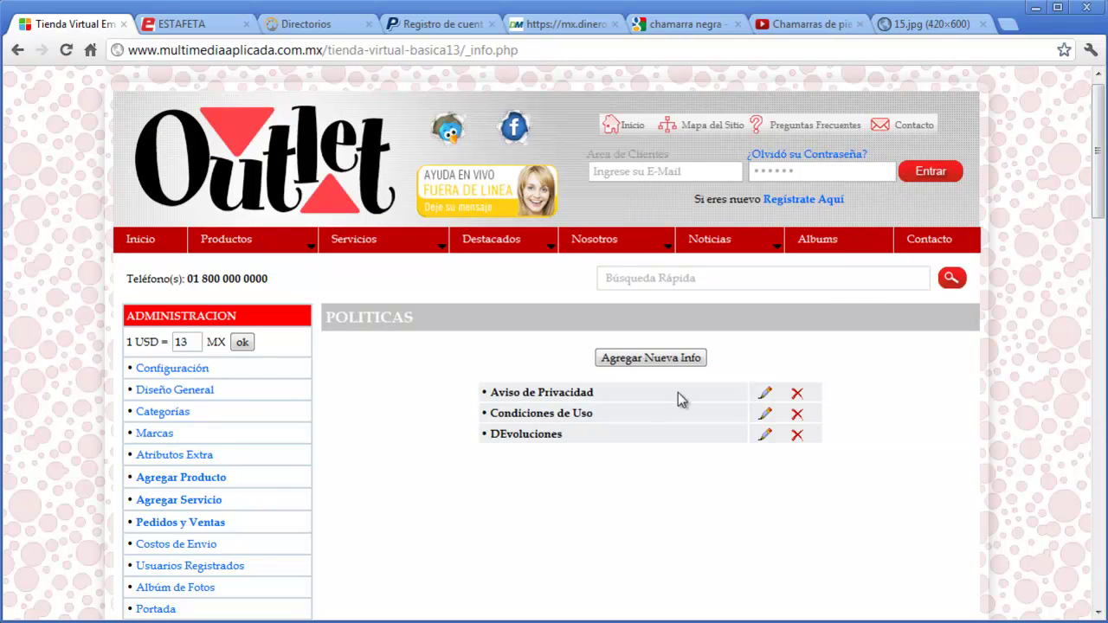
scroll(441, 459, down, 3)
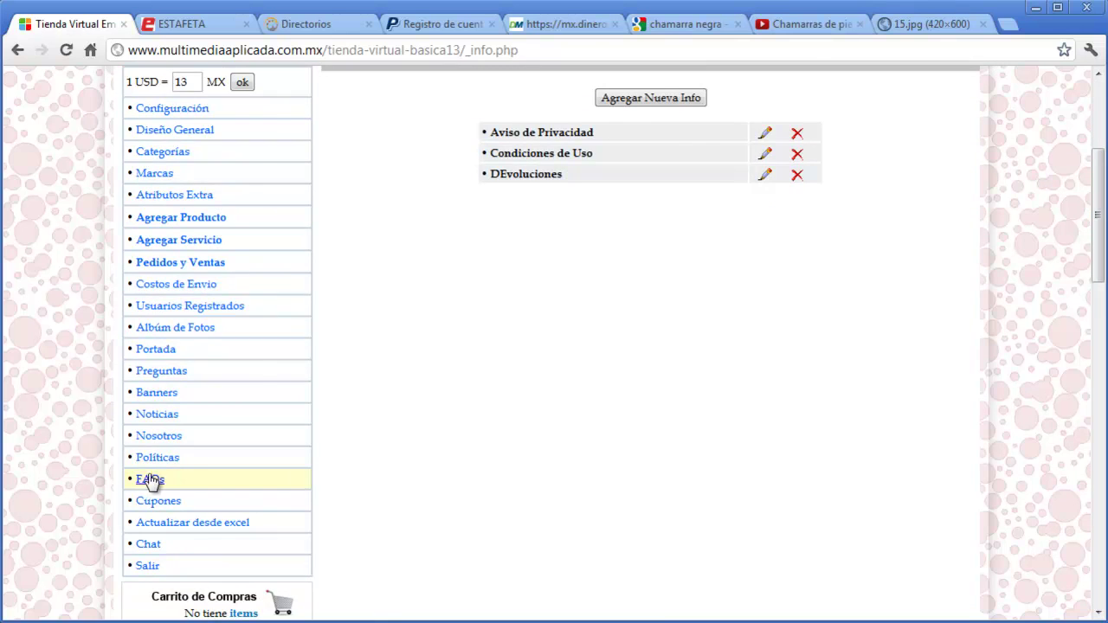
- Check the public FAQ page, expanding the answers to Pregunta 1 and Pregunta 2
click(163, 480)
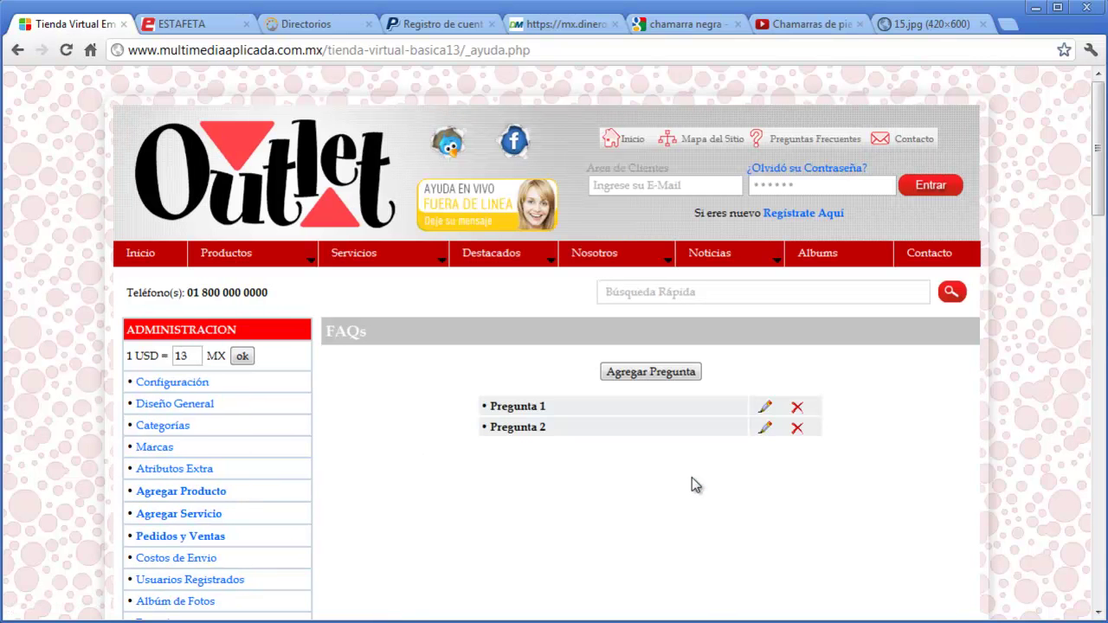
click(819, 140)
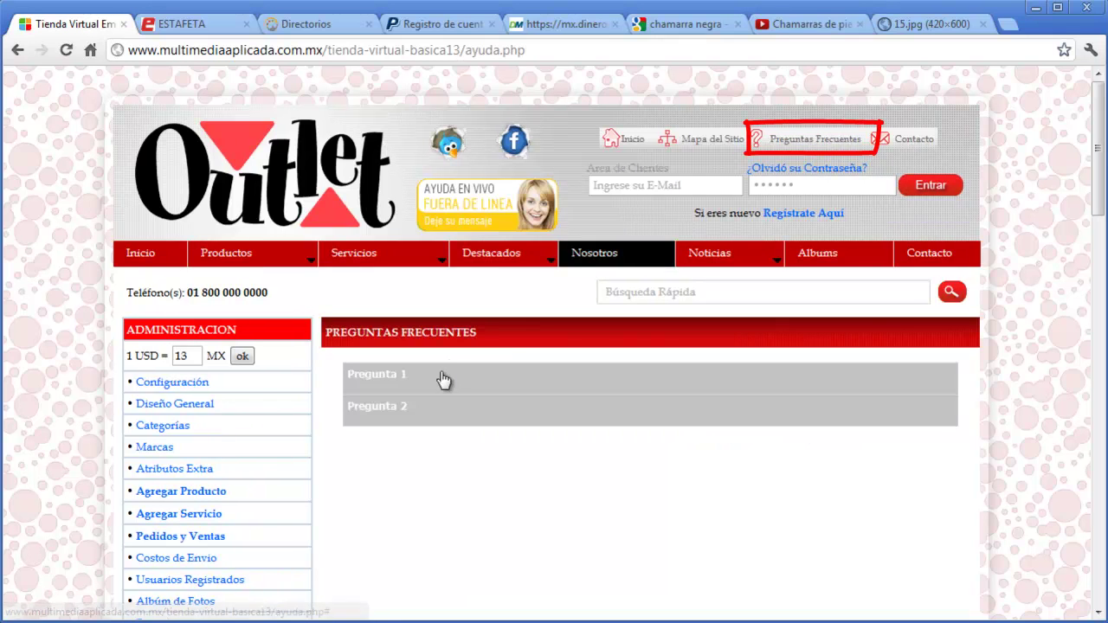
click(439, 380)
click(431, 433)
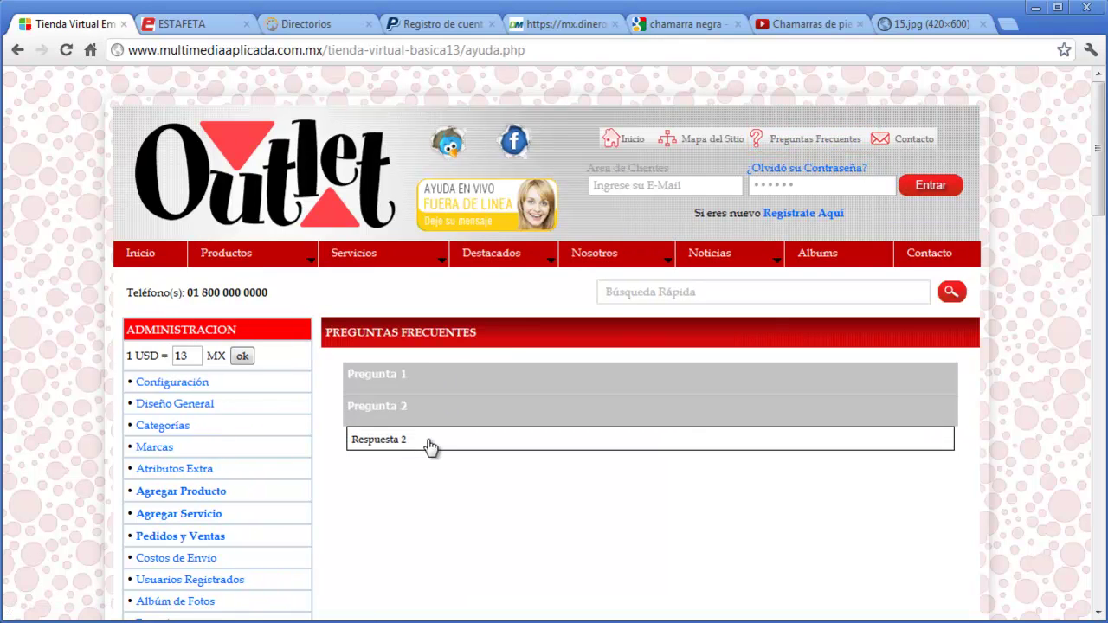
scroll(442, 444, down, 3)
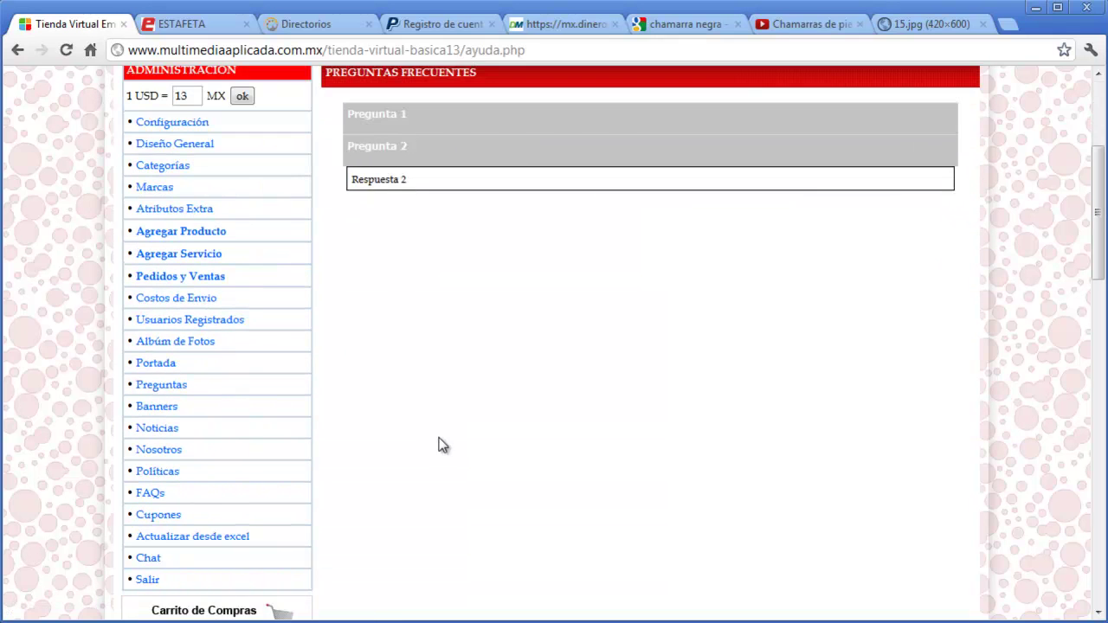
- Add FAQ 'Cuales son sus horarios de atenciom' answered 'nuestros horarios son de 8 am a 18 pm'
click(149, 497)
click(647, 372)
click(593, 380)
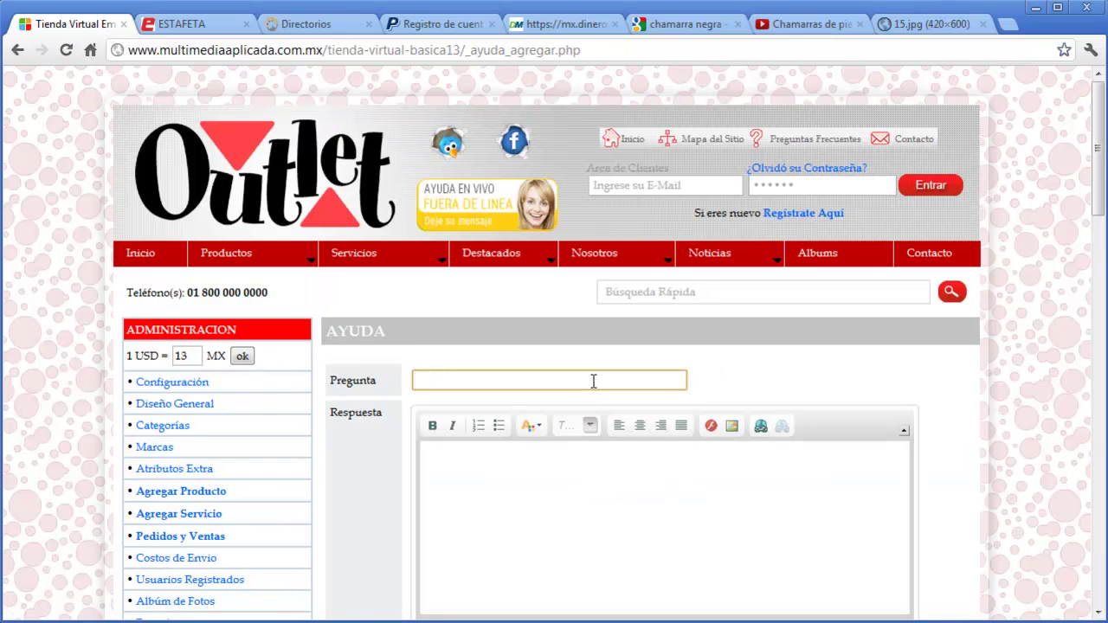
scroll(948, 385, down, 1)
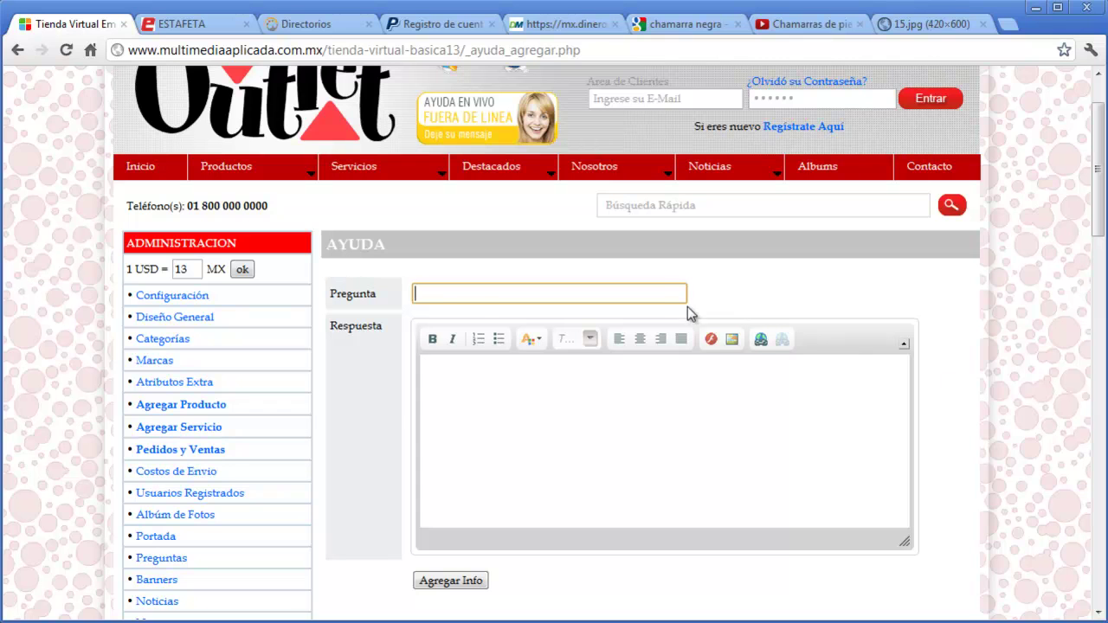
click(662, 295)
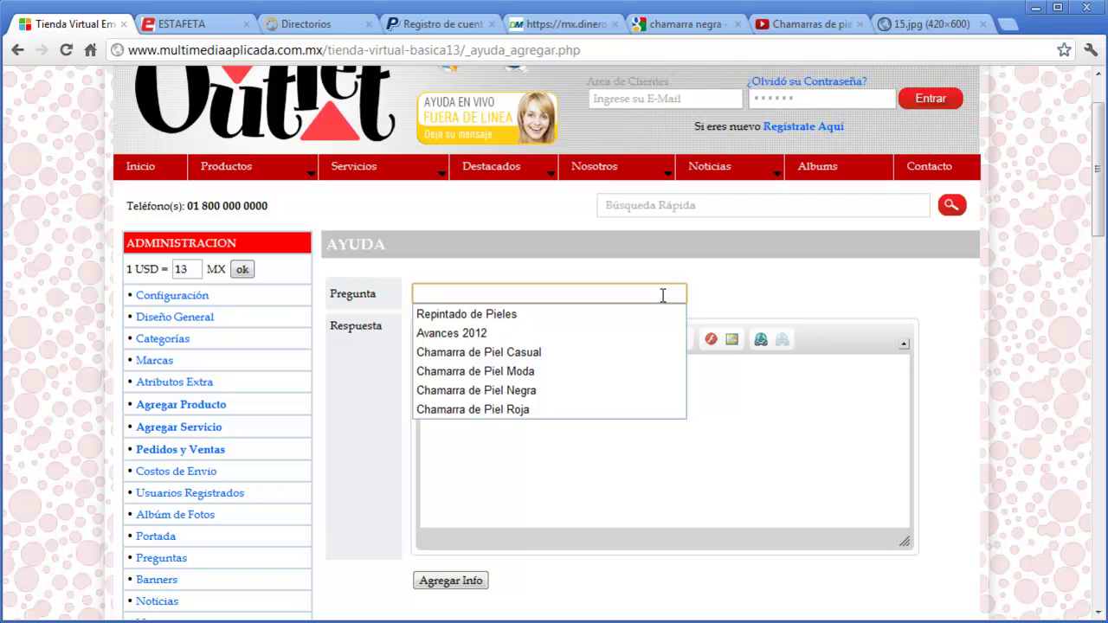
text(Cual)
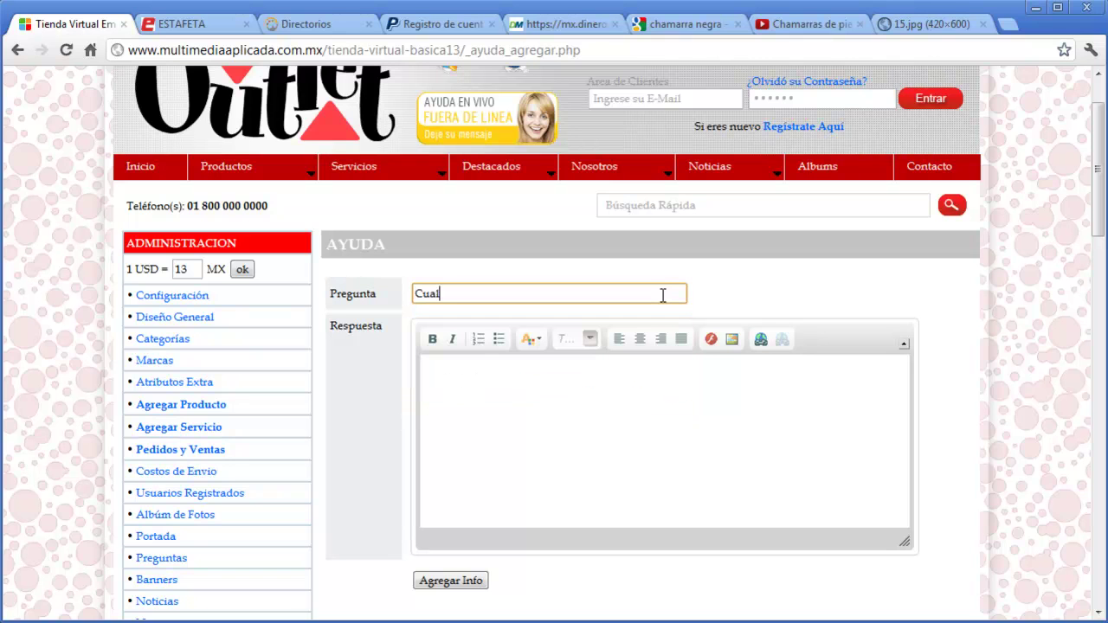
text(es son sus horarios de atenciom)
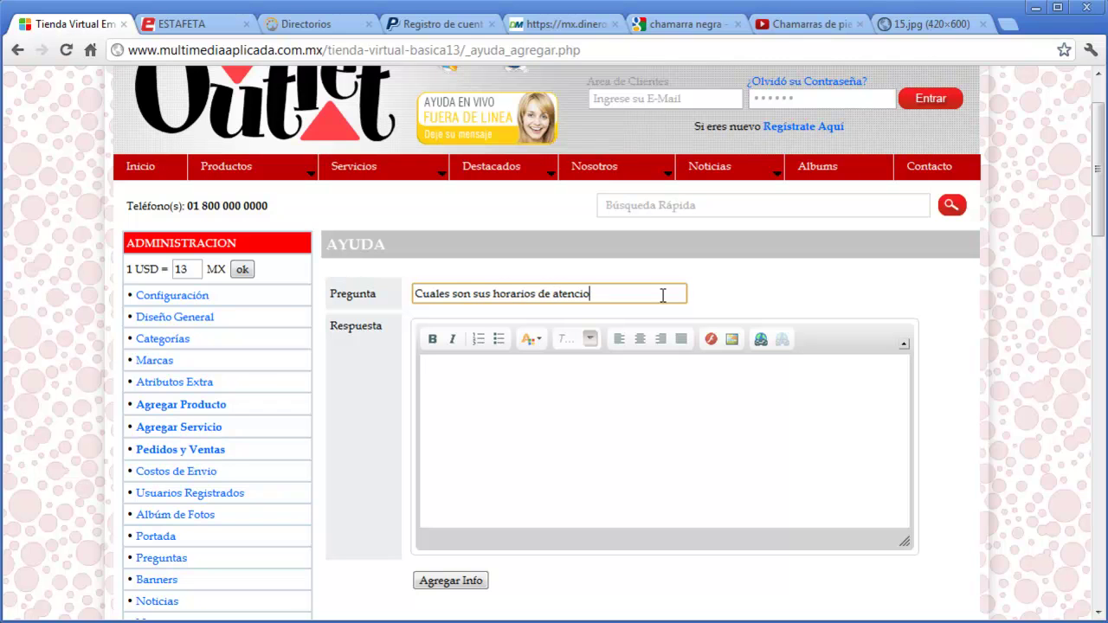
click(651, 381)
text(nues)
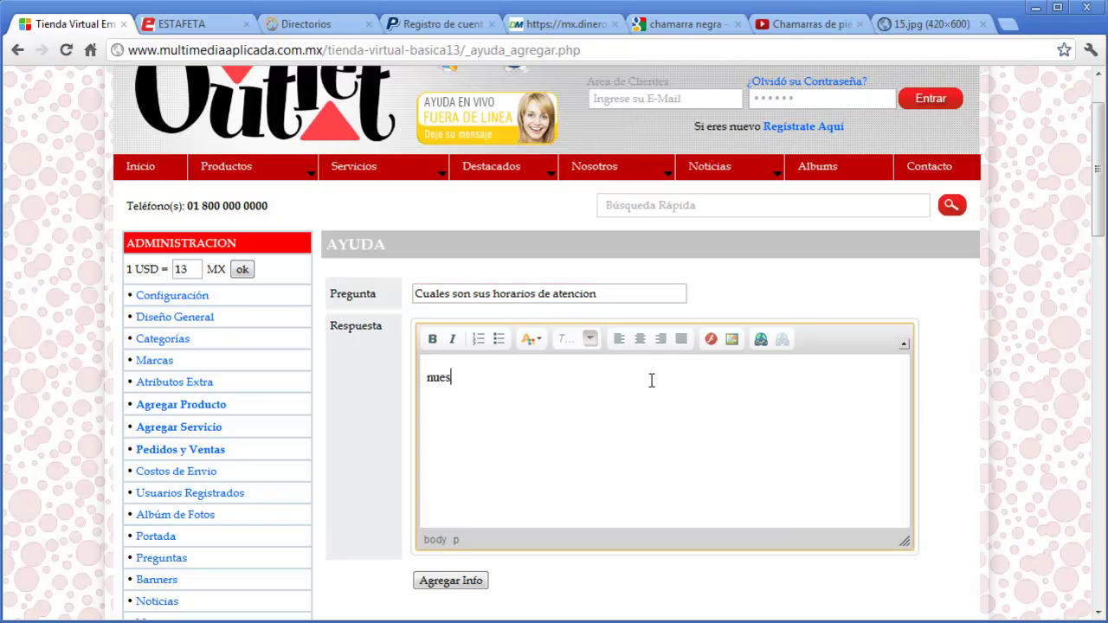
text(tros horarios son de 8 am a )
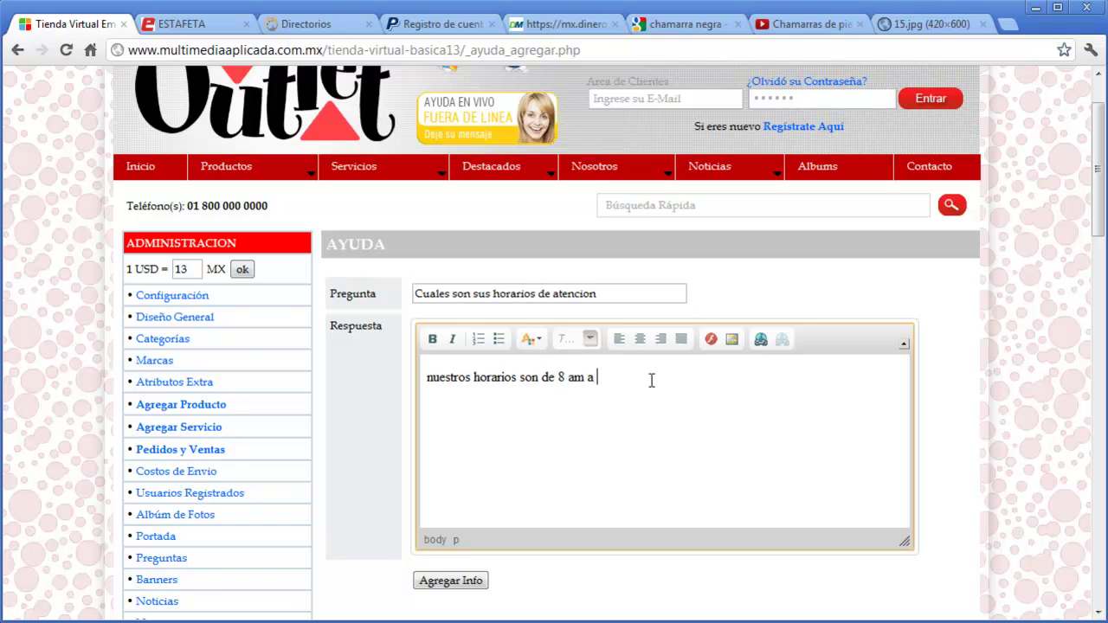
text(18 pm)
click(450, 580)
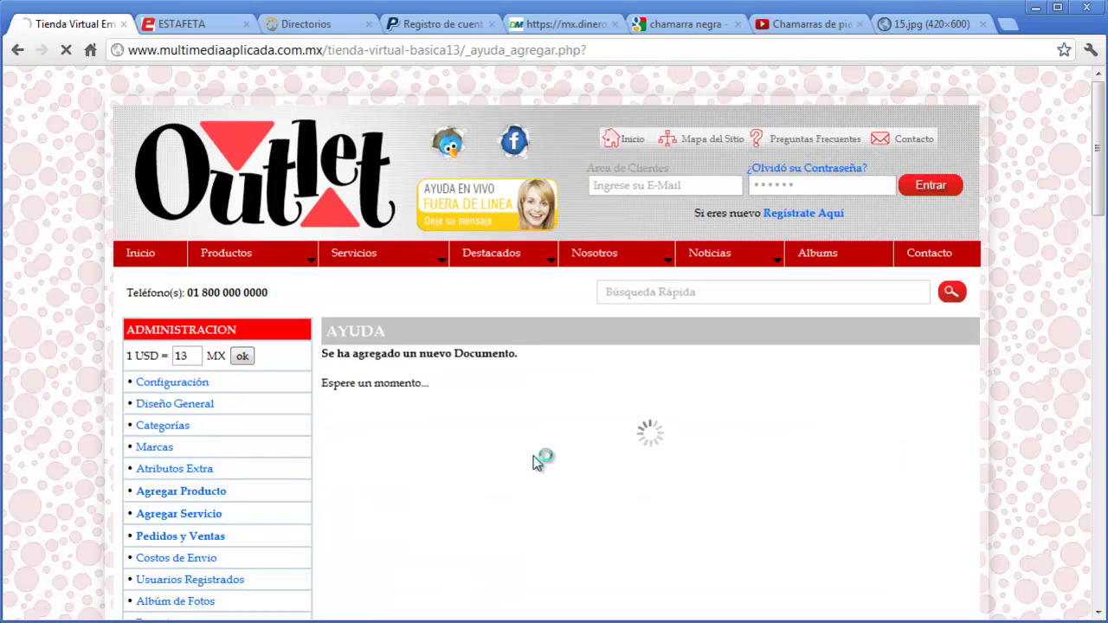
scroll(536, 459, down, 3)
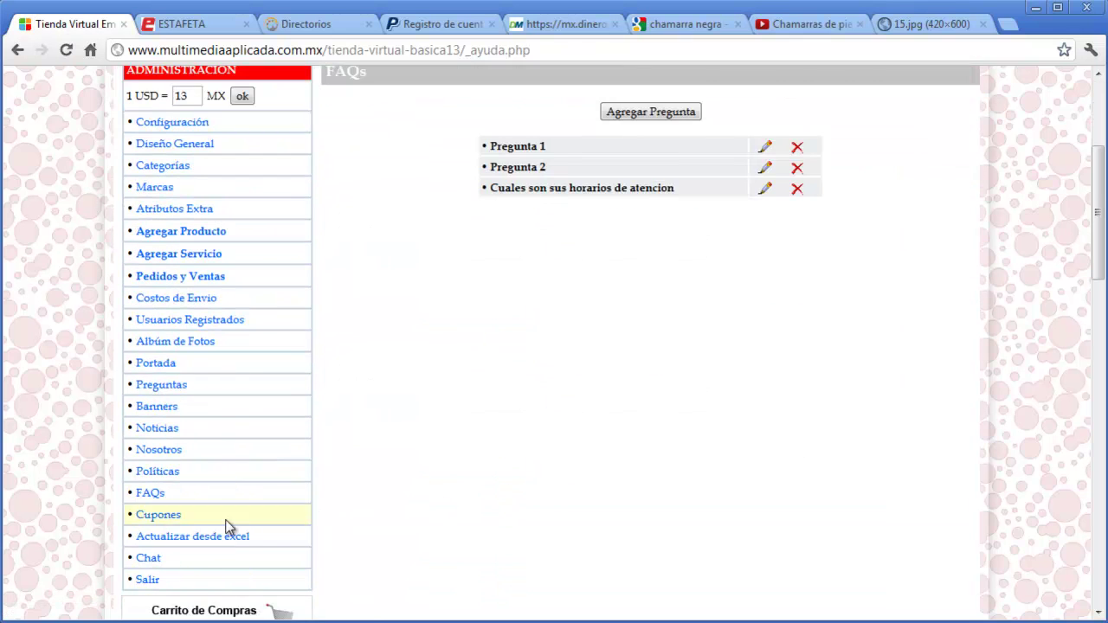
- Add coupon cup05: 5% discount, minimum purchase 1000, expiring 20 May 2012
click(158, 522)
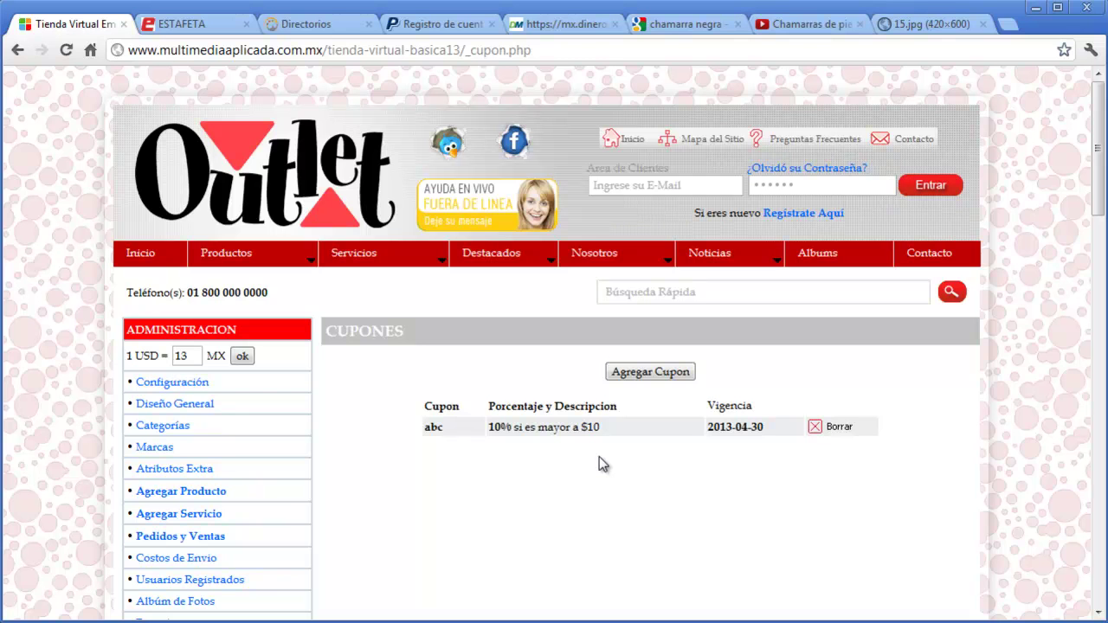
click(659, 373)
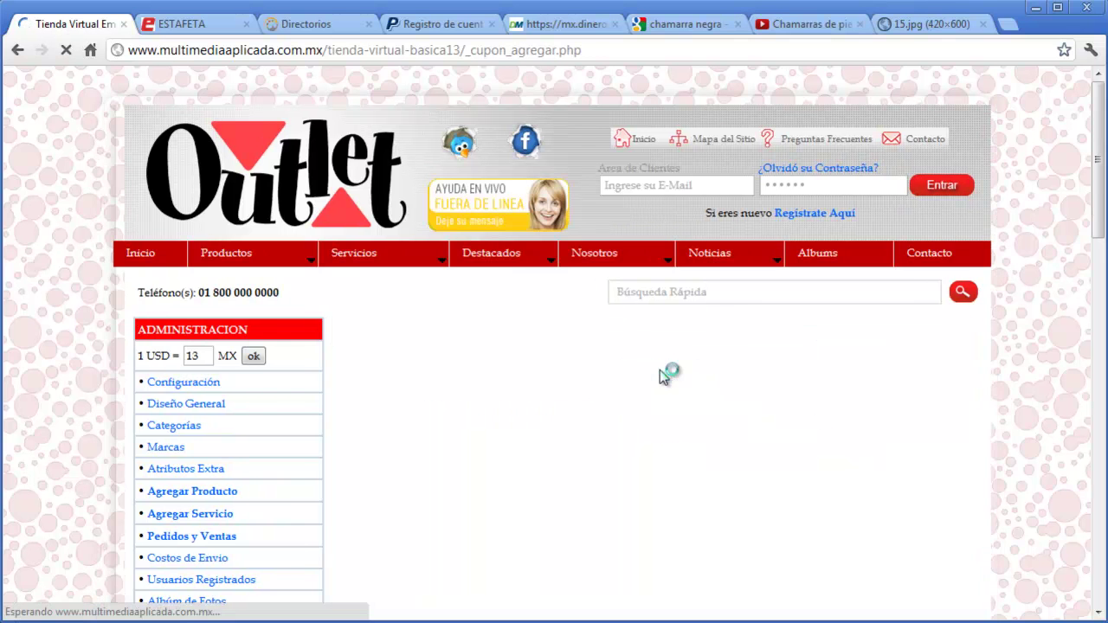
click(564, 381)
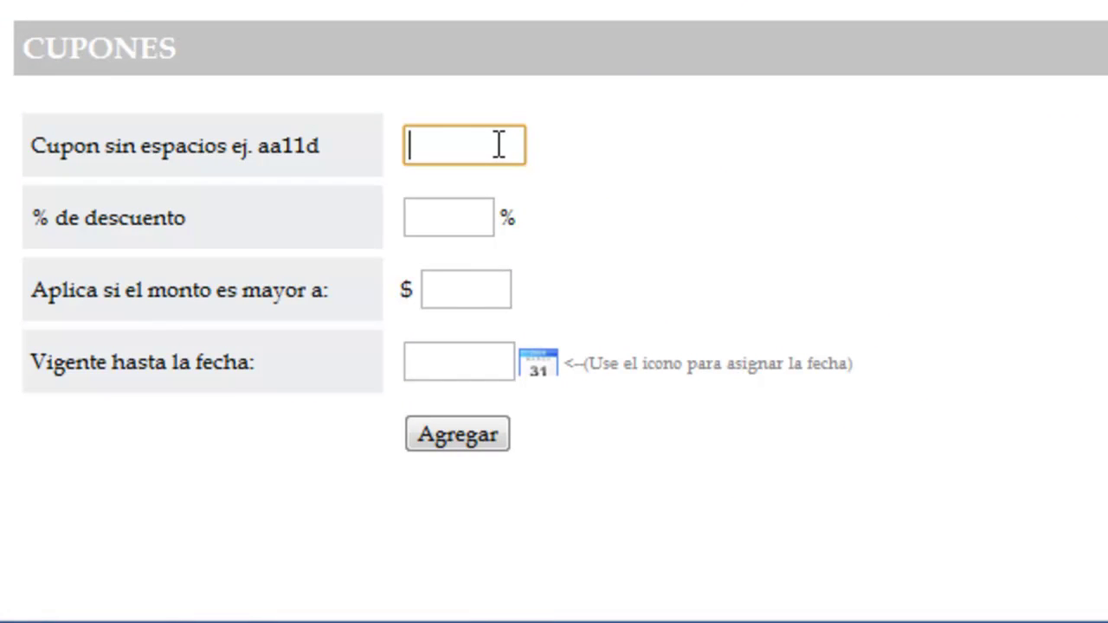
text(cup)
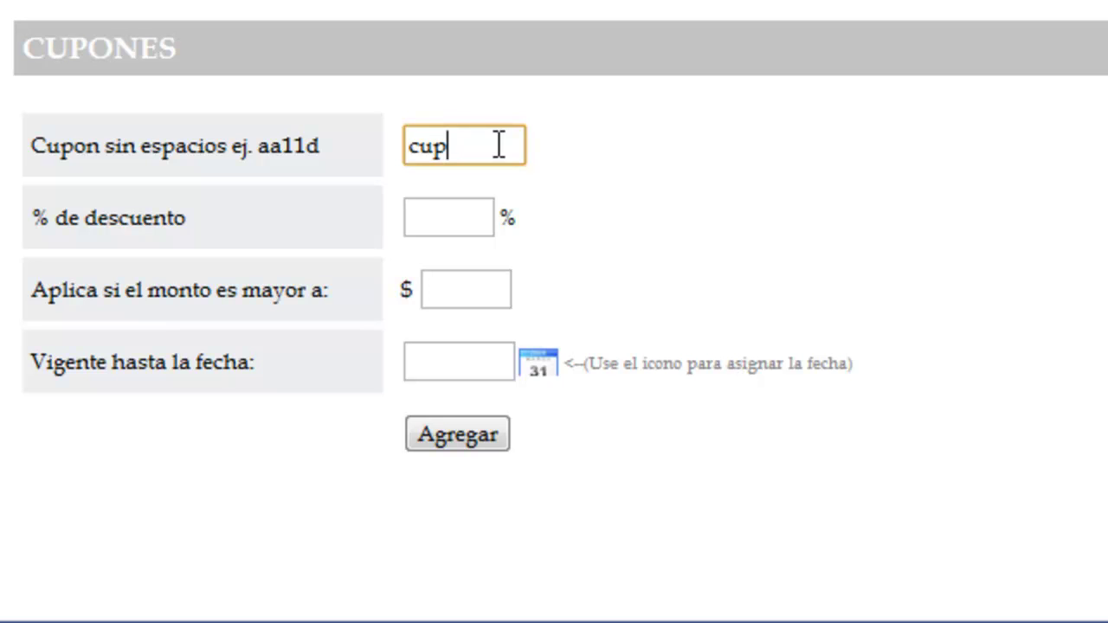
text(05)
click(465, 217)
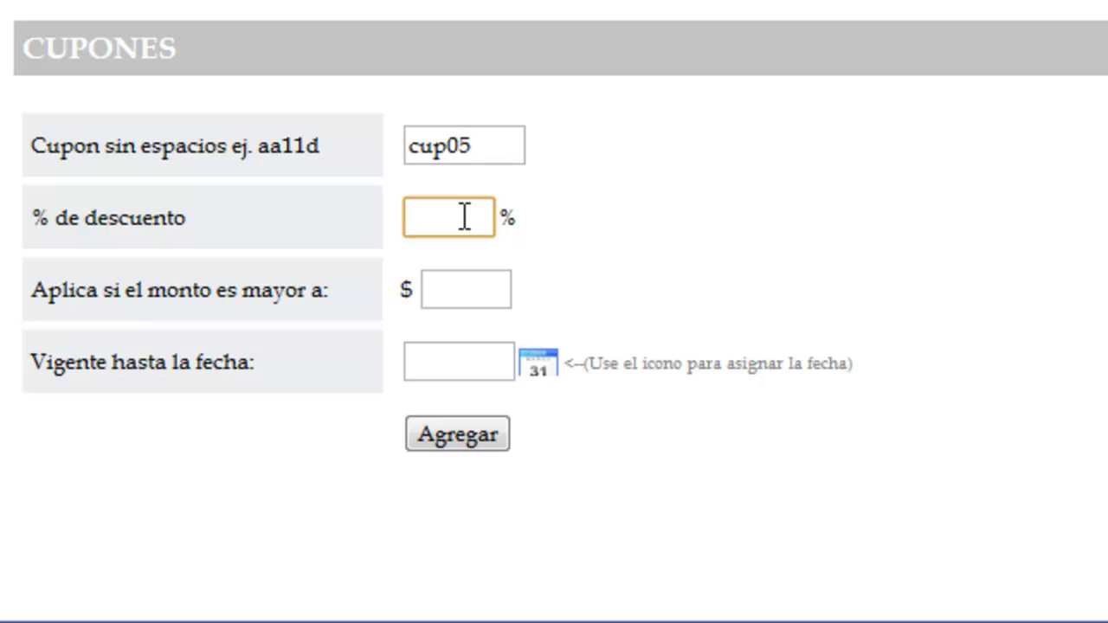
text(5)
key(Tab)
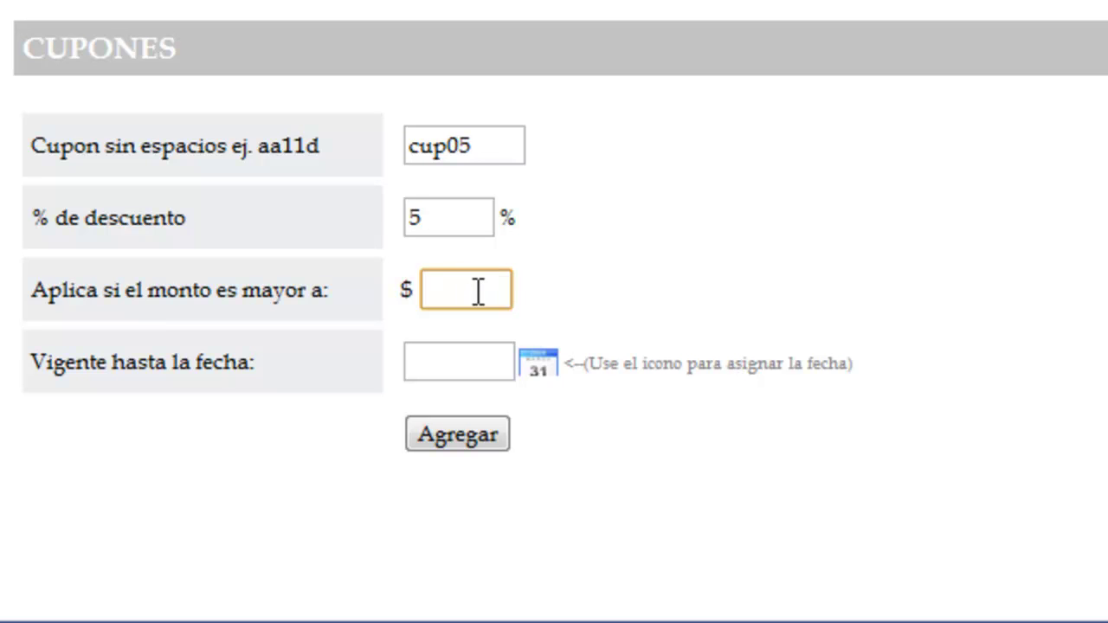
text(1000)
click(541, 366)
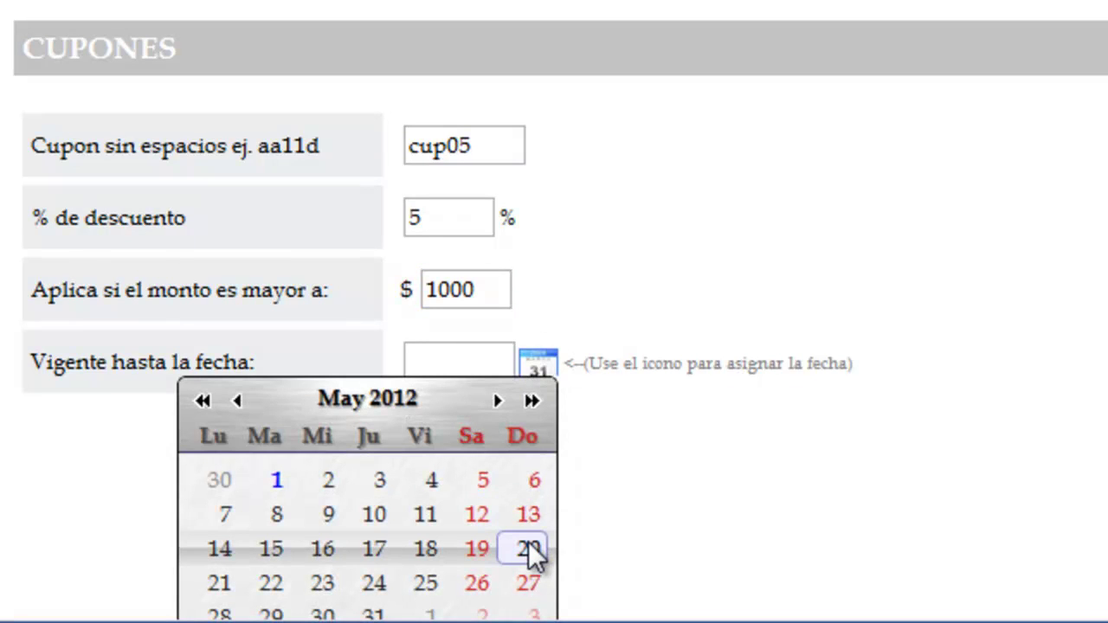
click(529, 547)
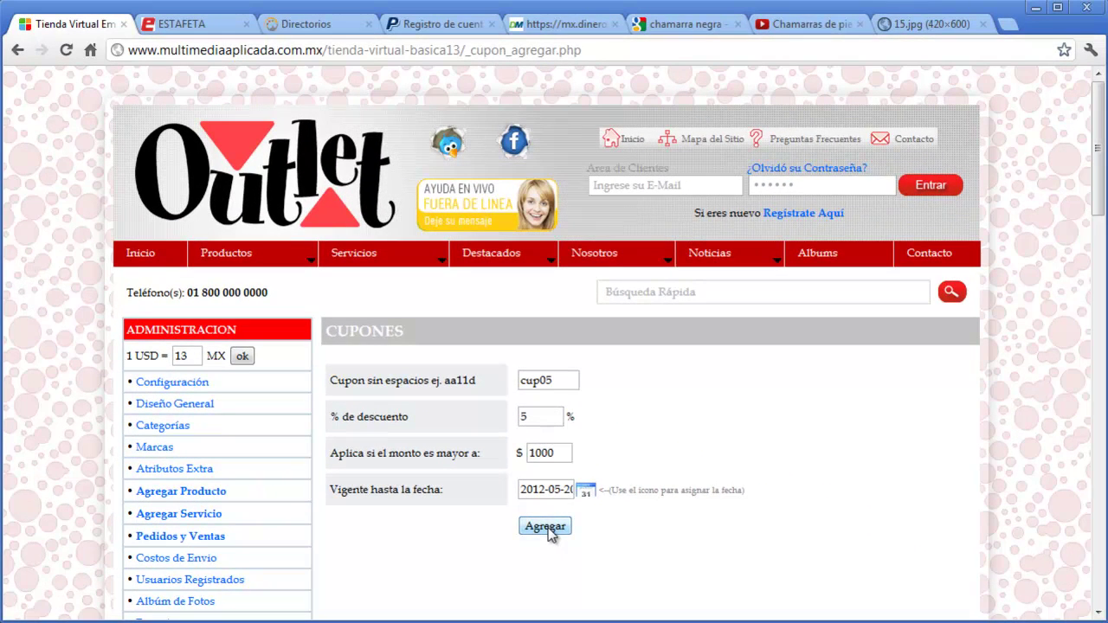
click(464, 441)
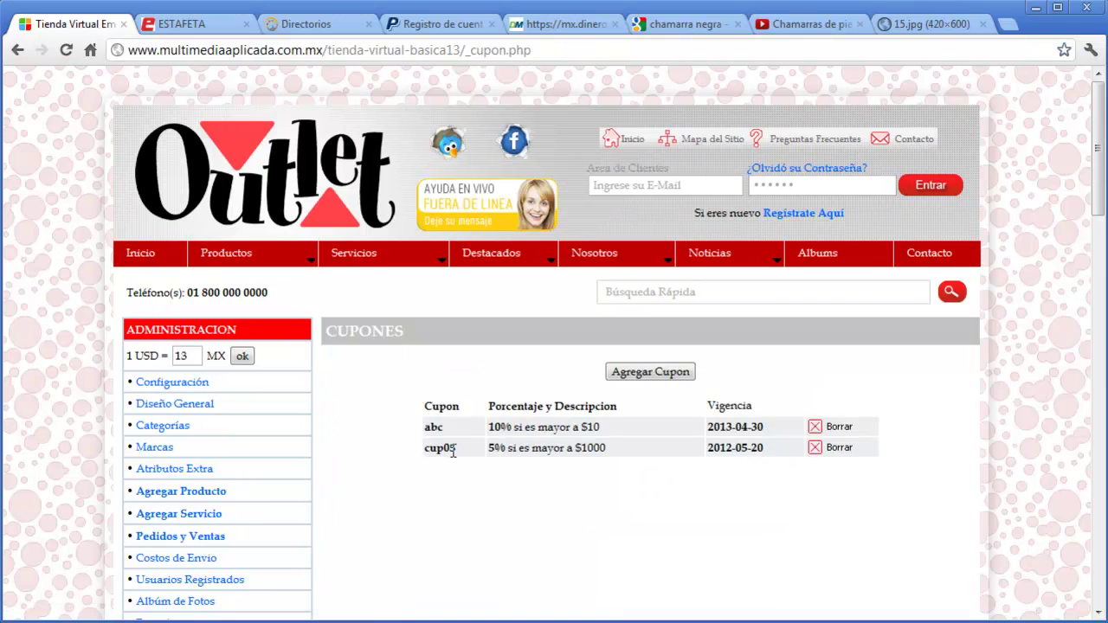
- Add abcd from Lo Mas Visto to the cart and redeem code cup05 for 5% ($65) off
scroll(452, 450, down, 8)
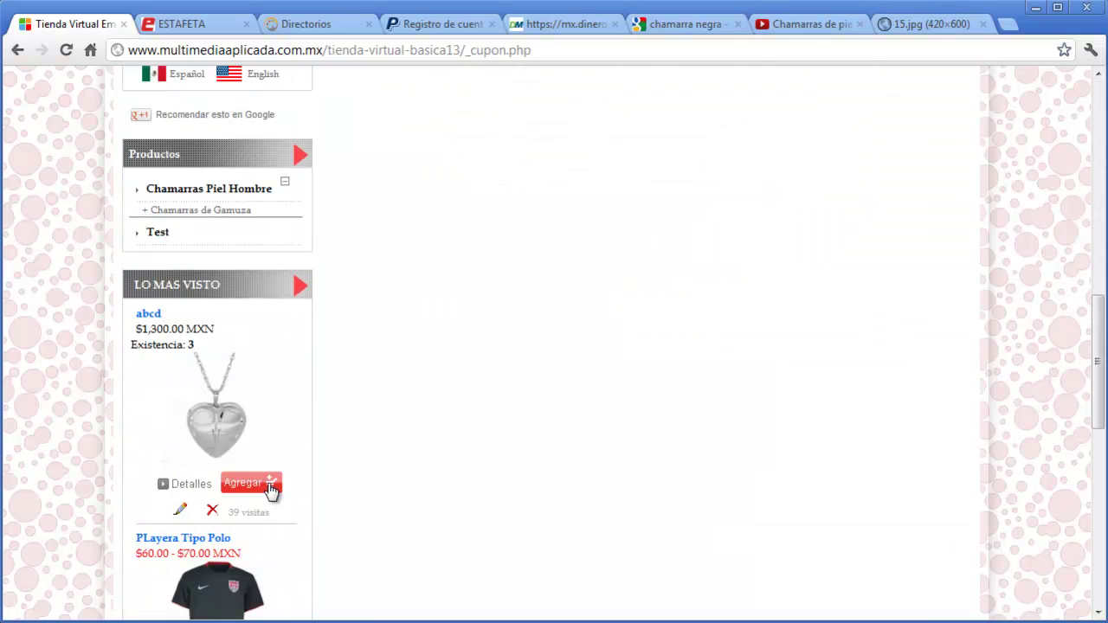
click(264, 484)
scroll(1054, 464, down, 1)
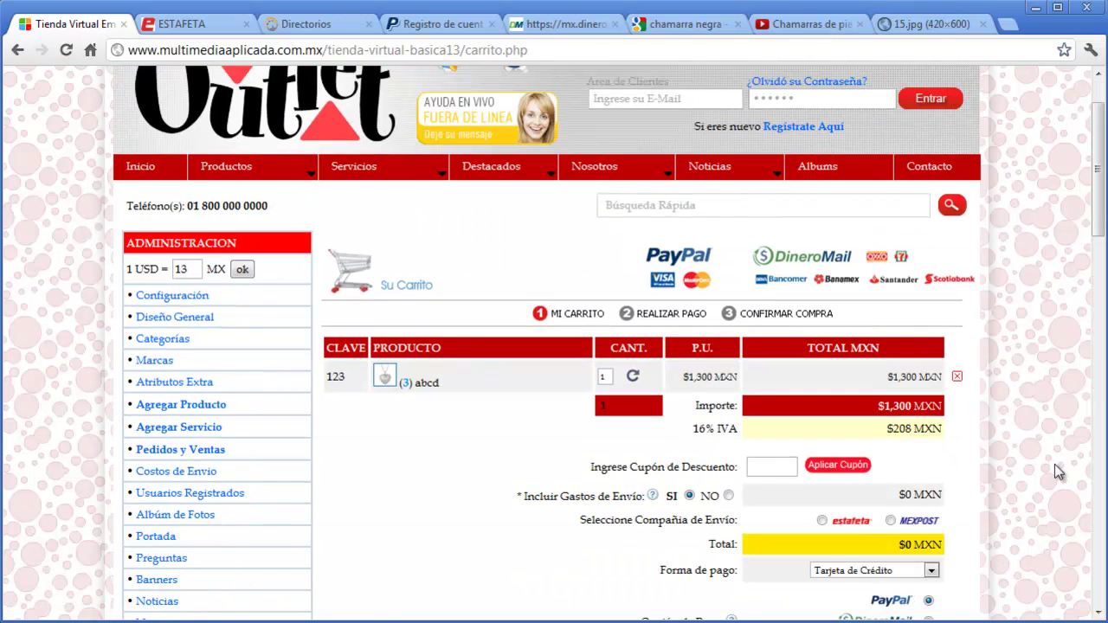
click(776, 467)
text(cu)
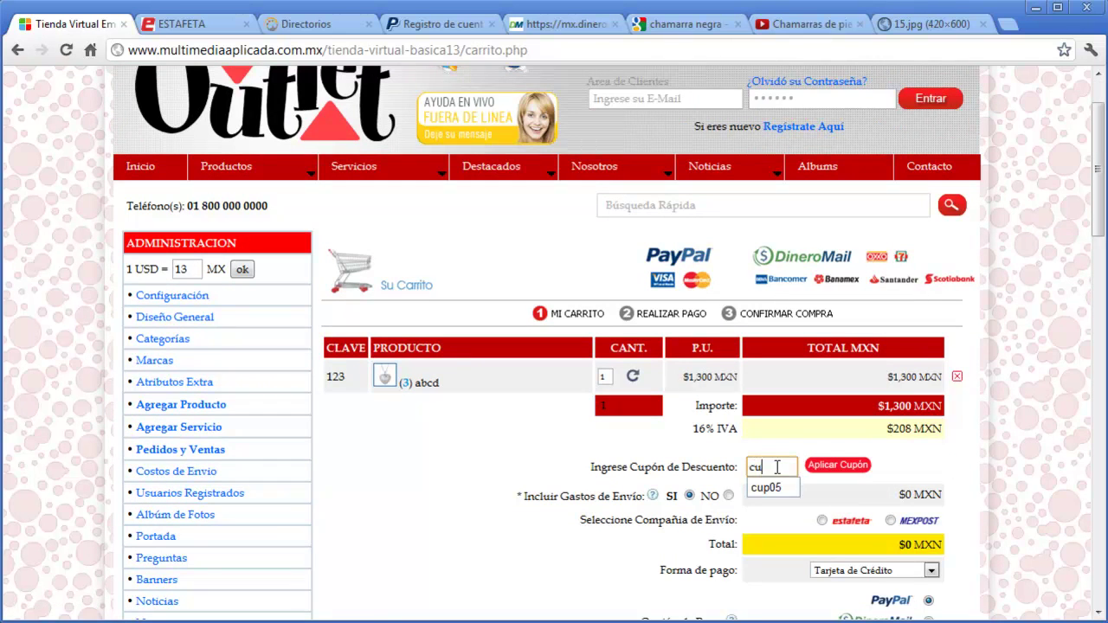
text(p05)
click(848, 465)
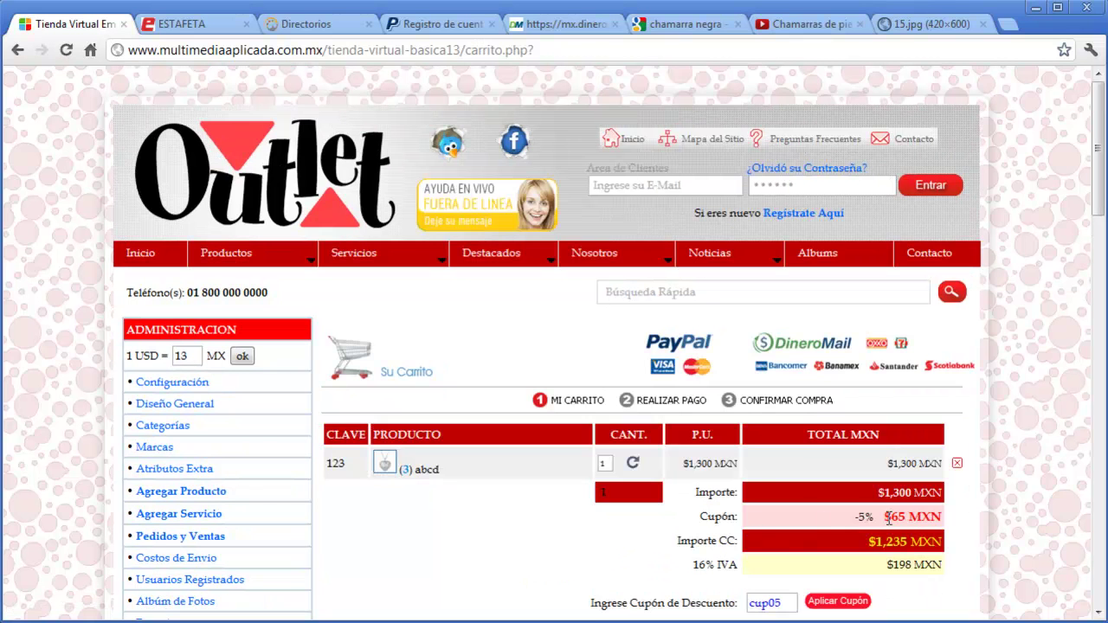
scroll(1026, 487, down, 2)
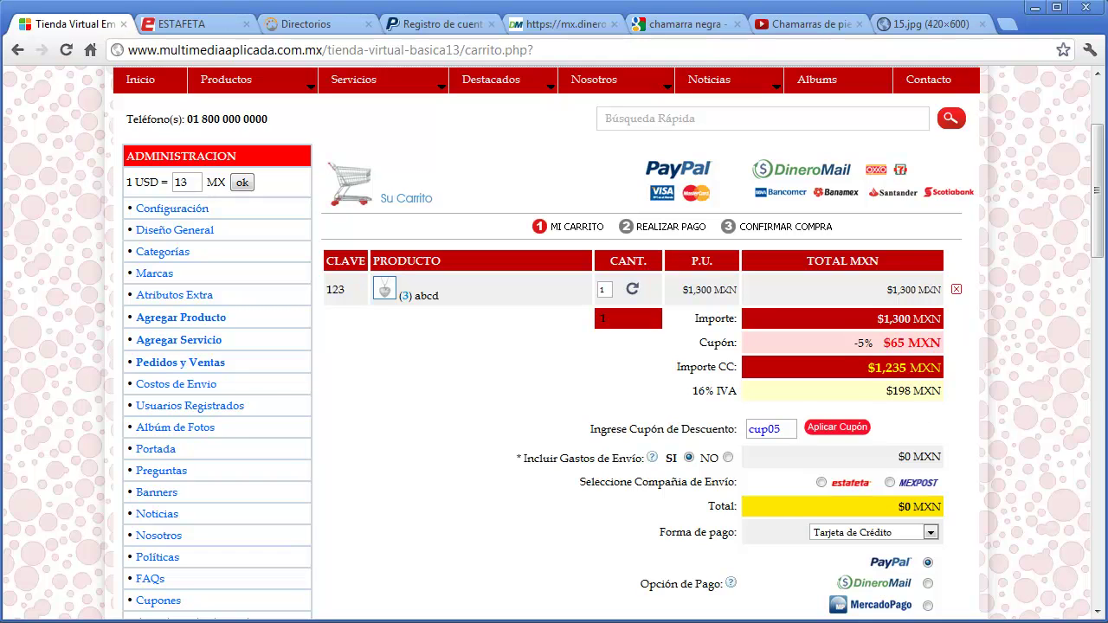
scroll(1011, 544, down, 5)
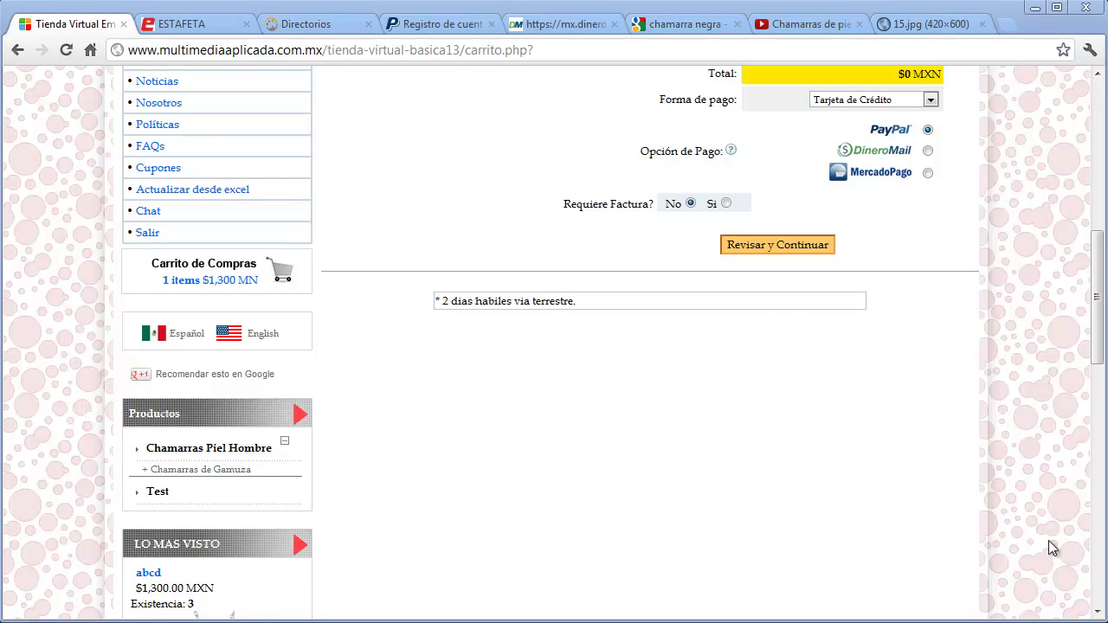
- Open Actualizar desde excel and highlight the nine required CSV columns listed under Agregar
click(217, 194)
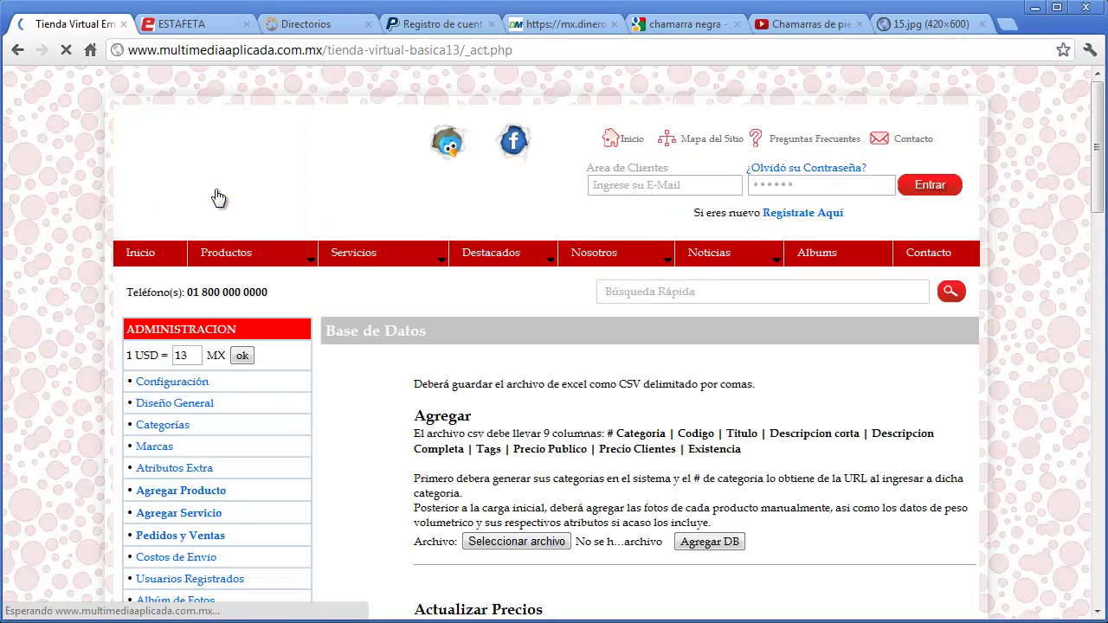
scroll(1022, 433, down, 2)
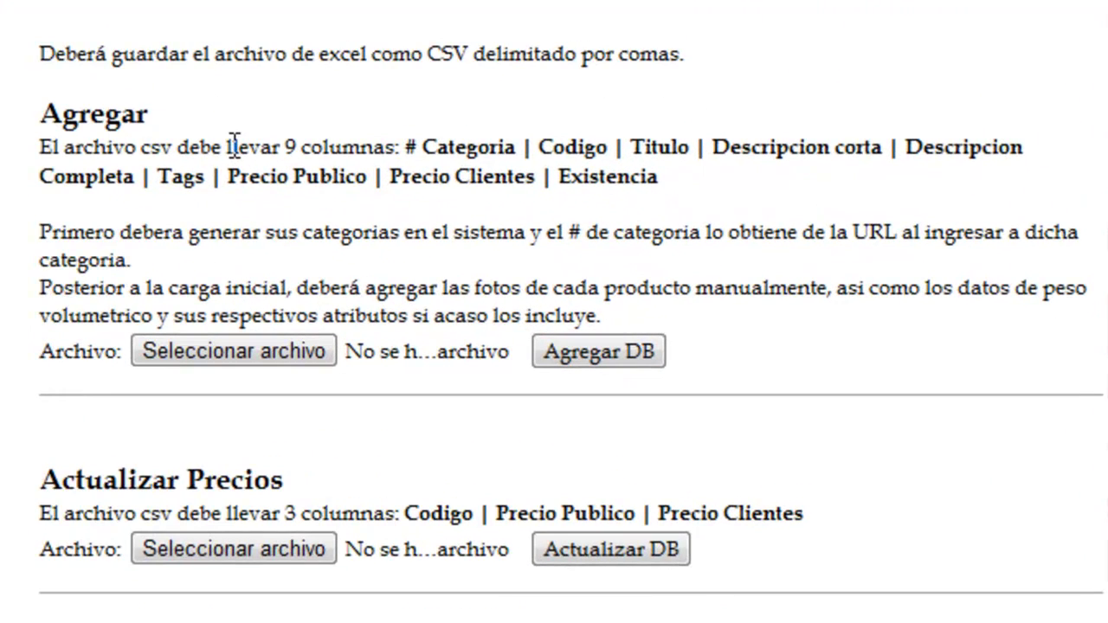
drag(407, 148, 697, 171)
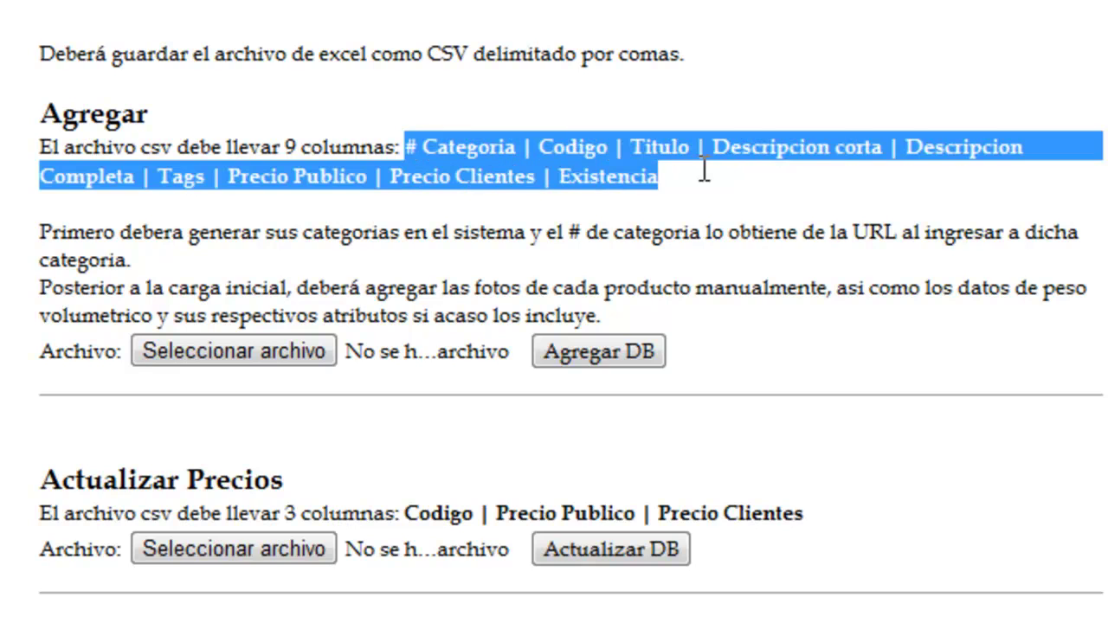
click(704, 167)
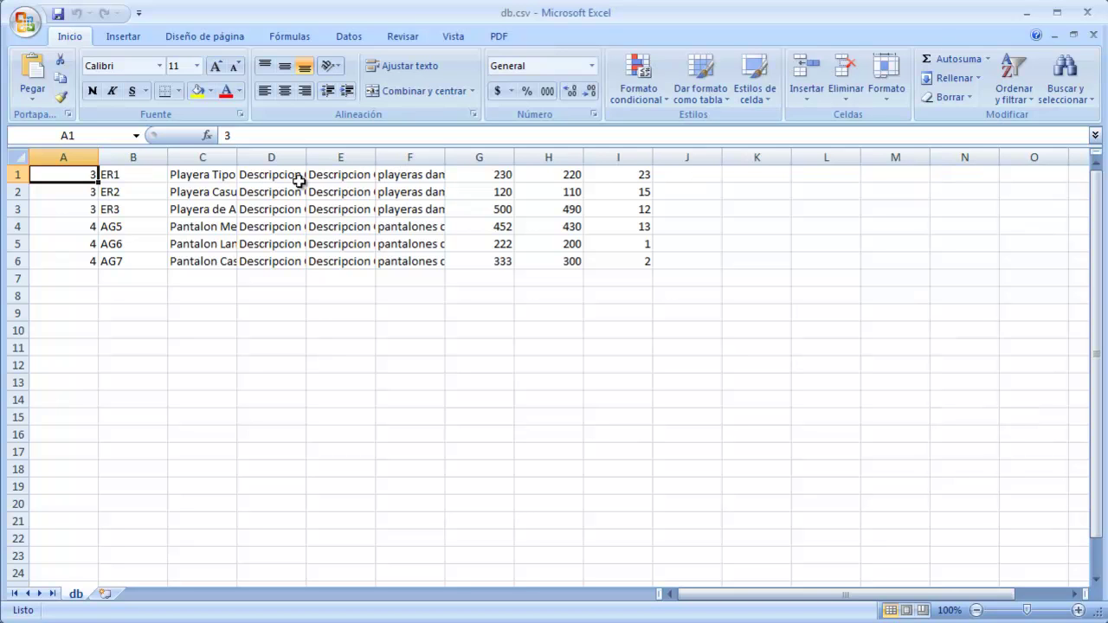
- Inspect cells B1 and C1 of db.csv, the product code and title
click(147, 175)
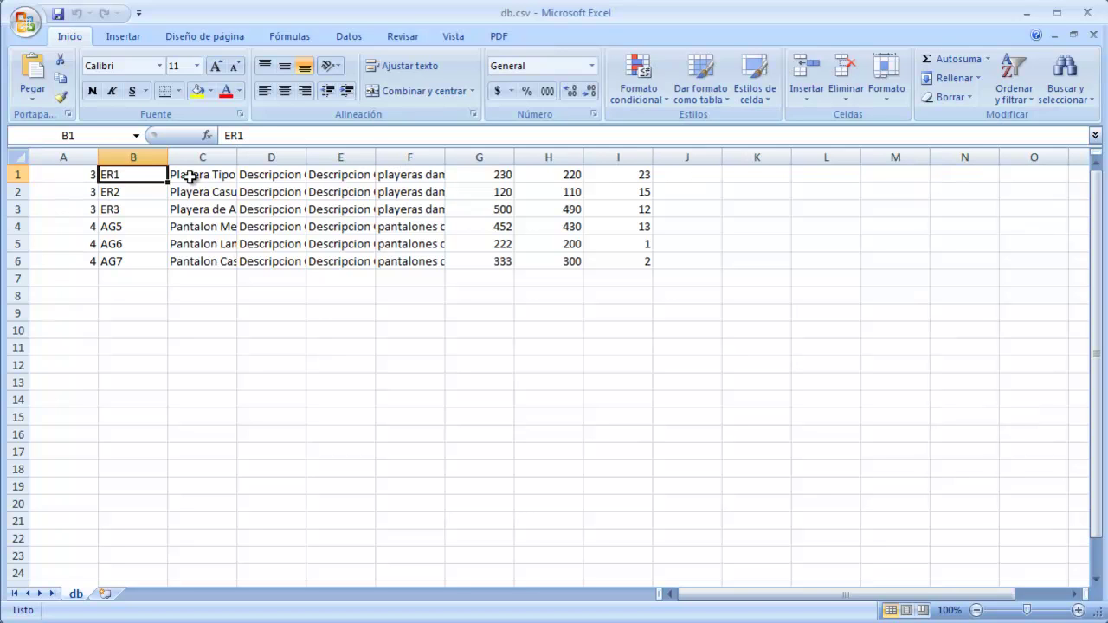
click(189, 177)
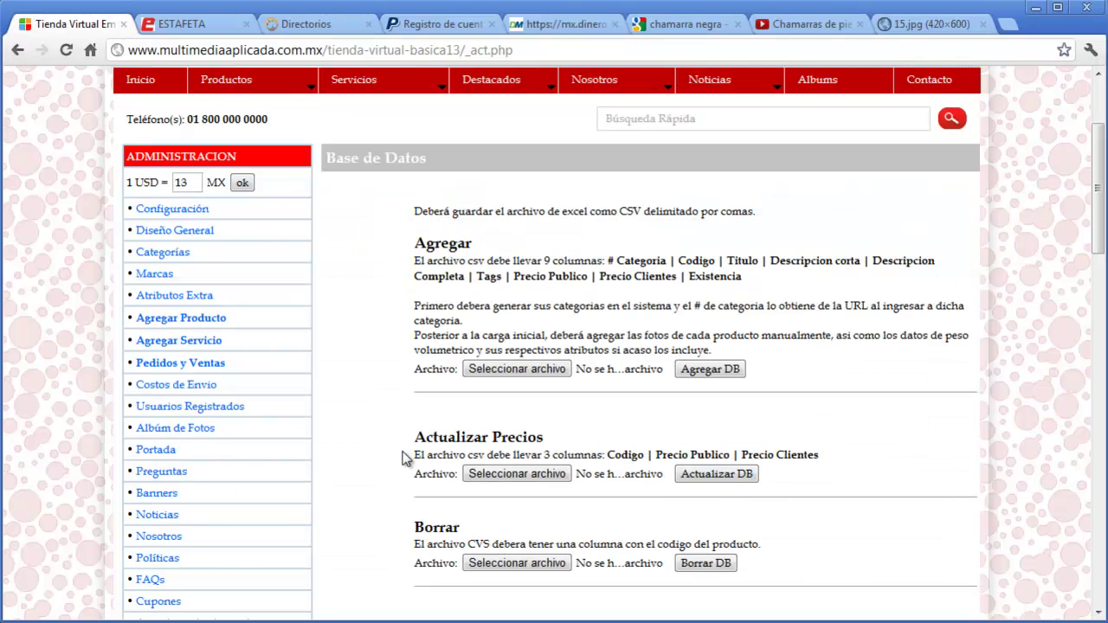
- Highlight the Categoria column name, then open Playeras and select its ID 3 in the URL
drag(666, 261, 615, 265)
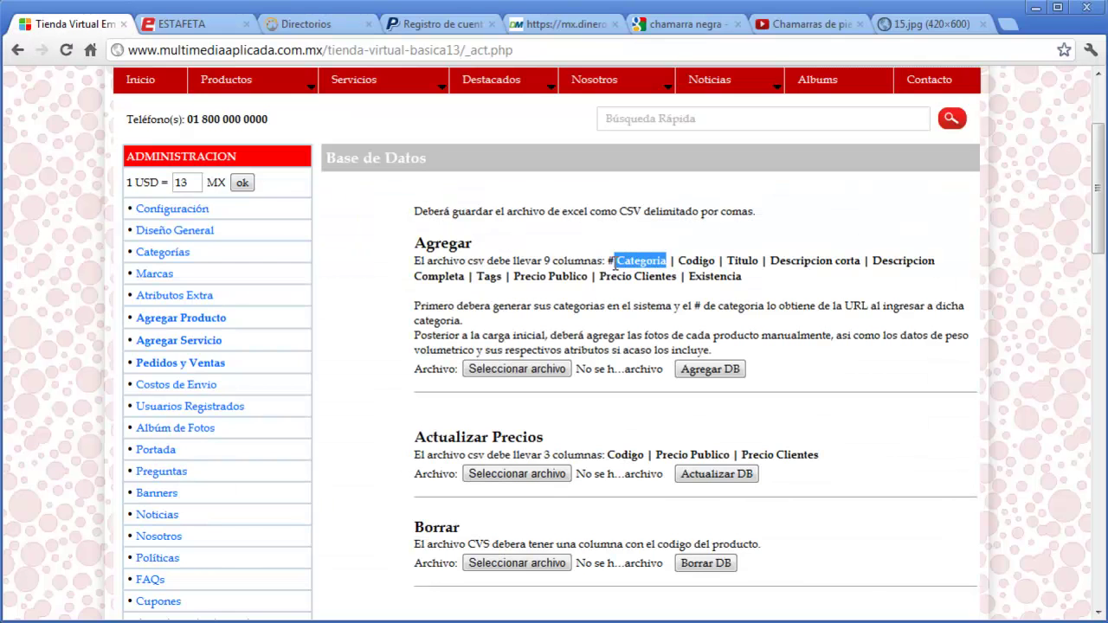
scroll(398, 433, down, 6)
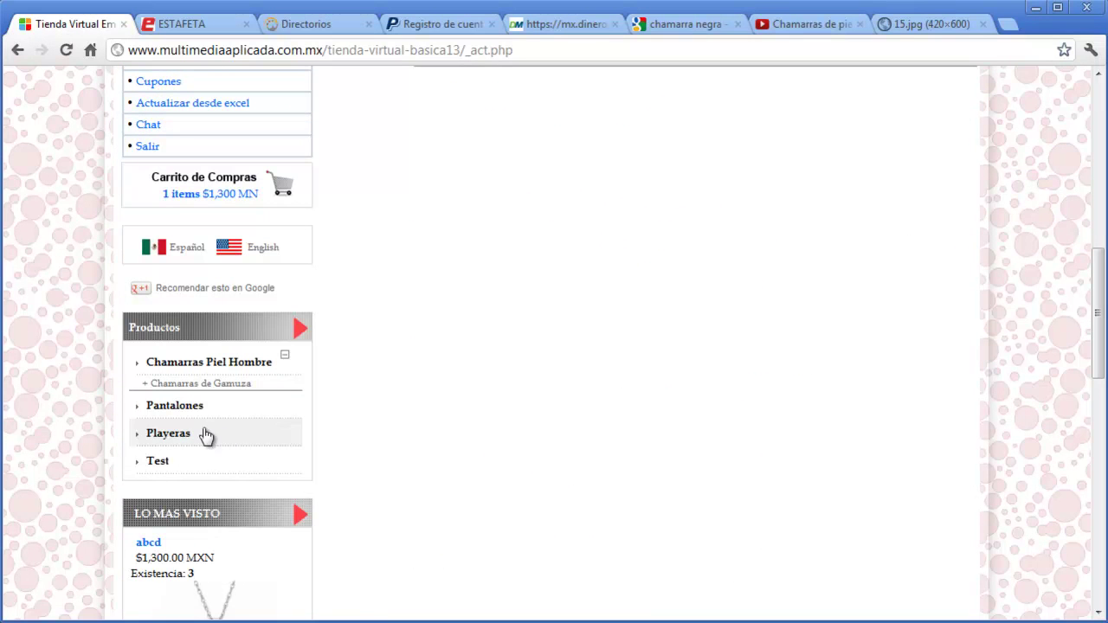
click(178, 441)
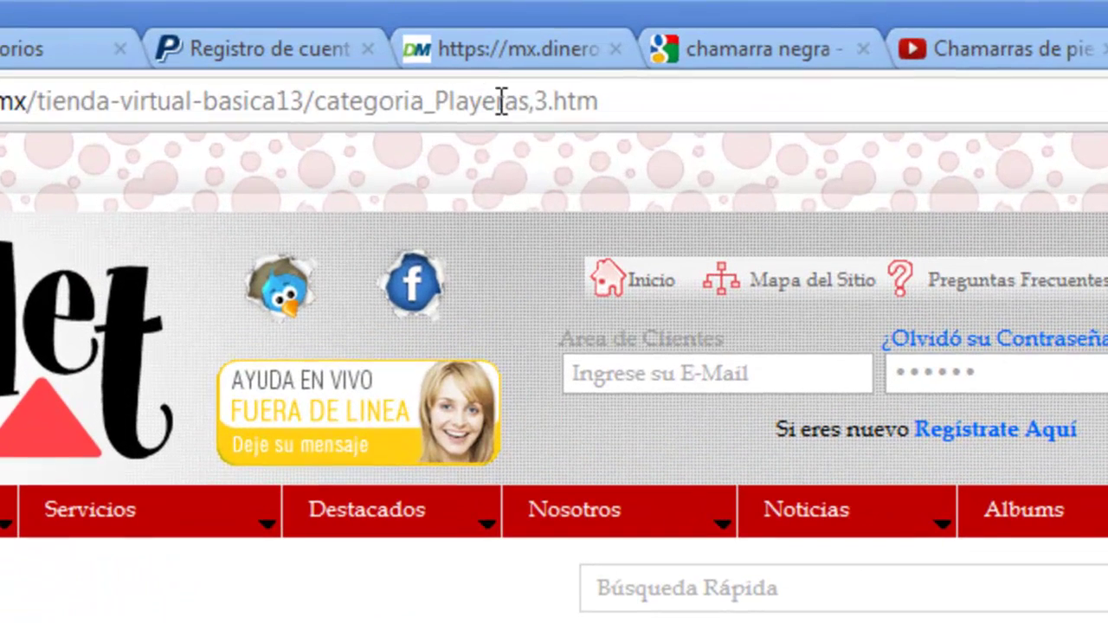
double_click(541, 101)
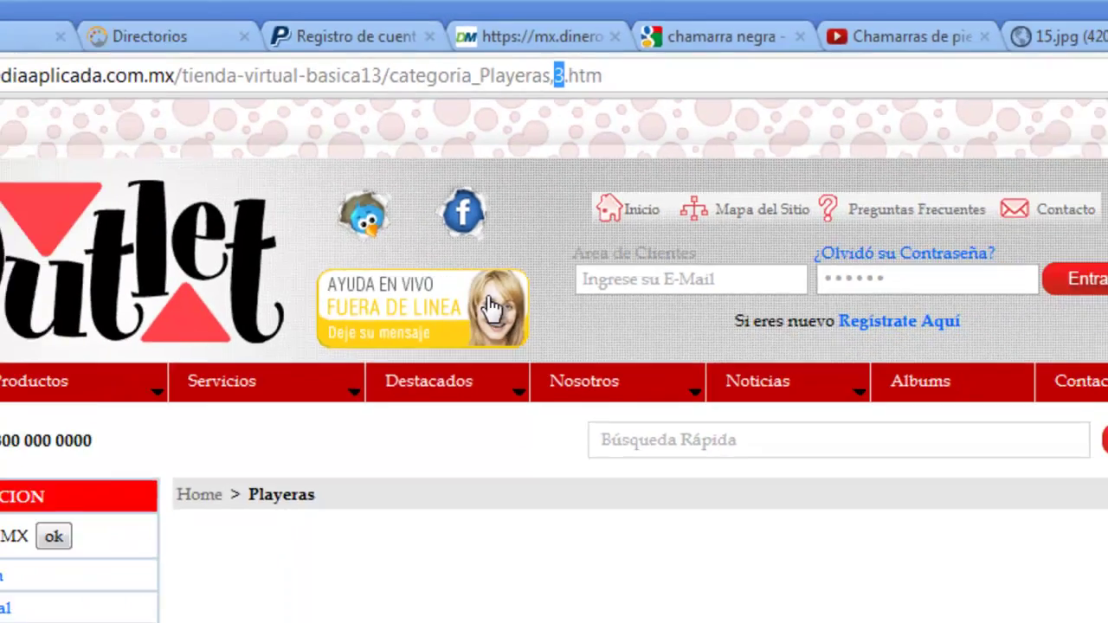
scroll(387, 396, down, 9)
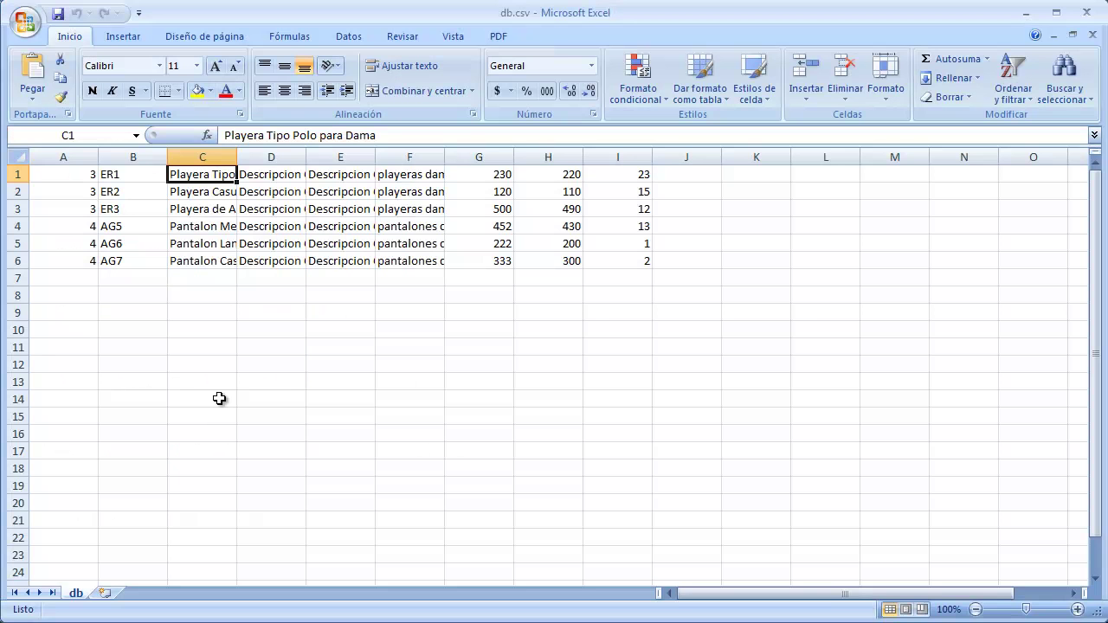
click(77, 176)
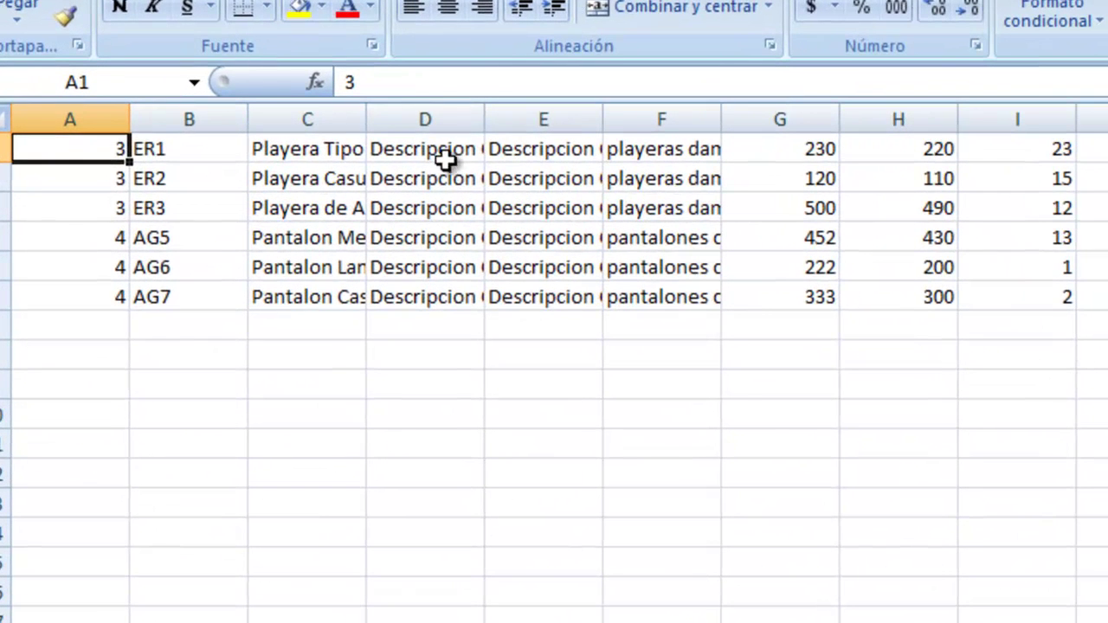
click(285, 176)
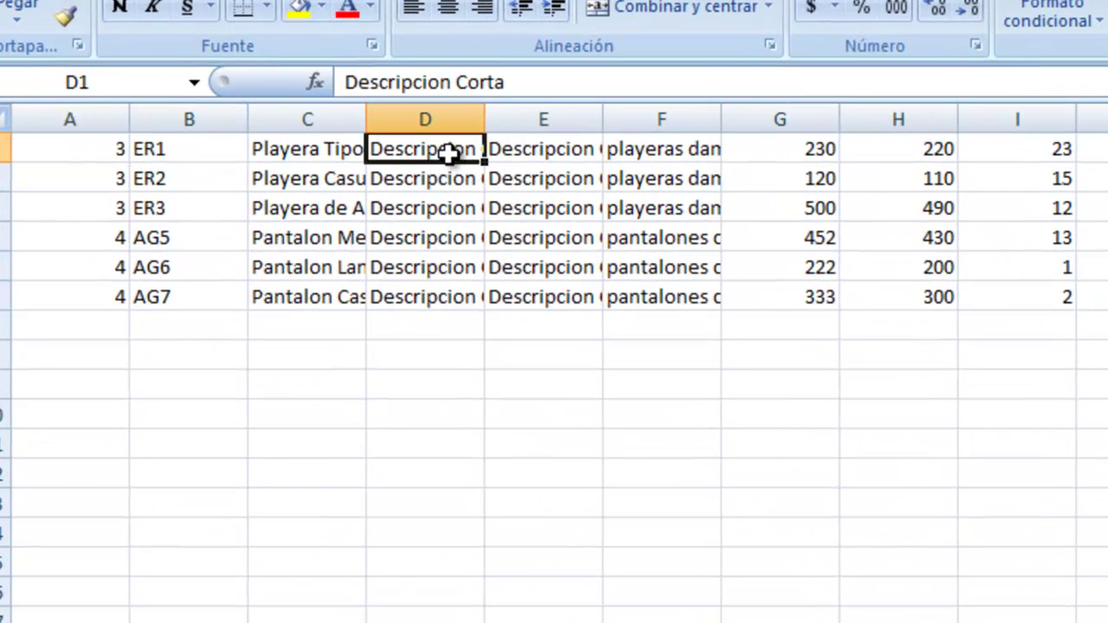
click(518, 152)
click(810, 153)
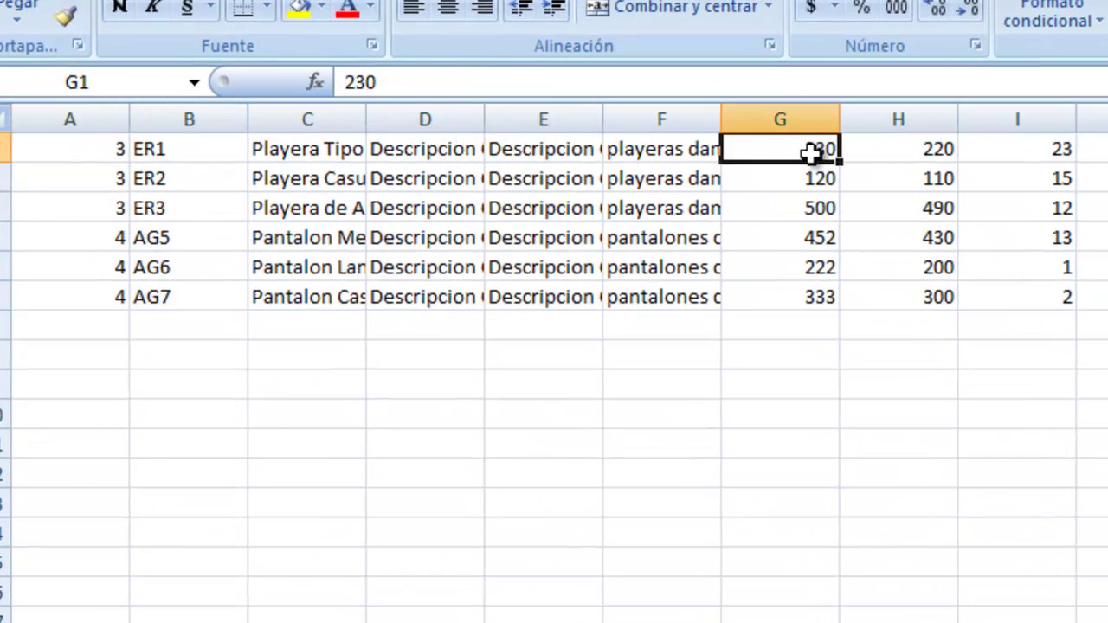
click(905, 154)
click(1023, 154)
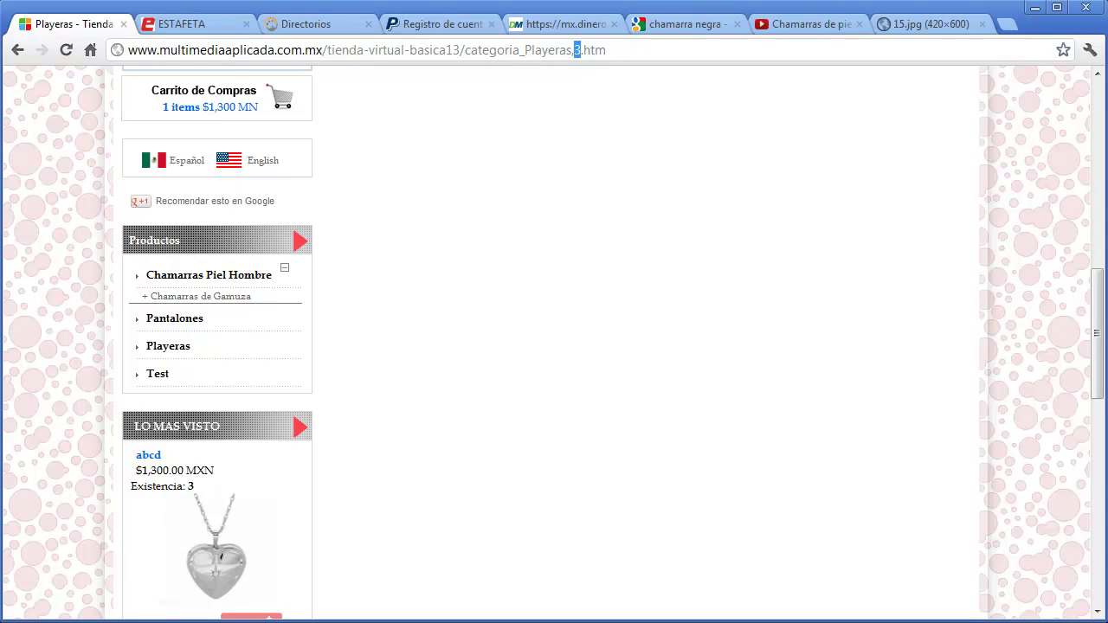
- Import material\db.csv via Actualizar desde excel with Agregar DB and accept the success alert
drag(1095, 366, 1066, 217)
scroll(311, 477, down, 1)
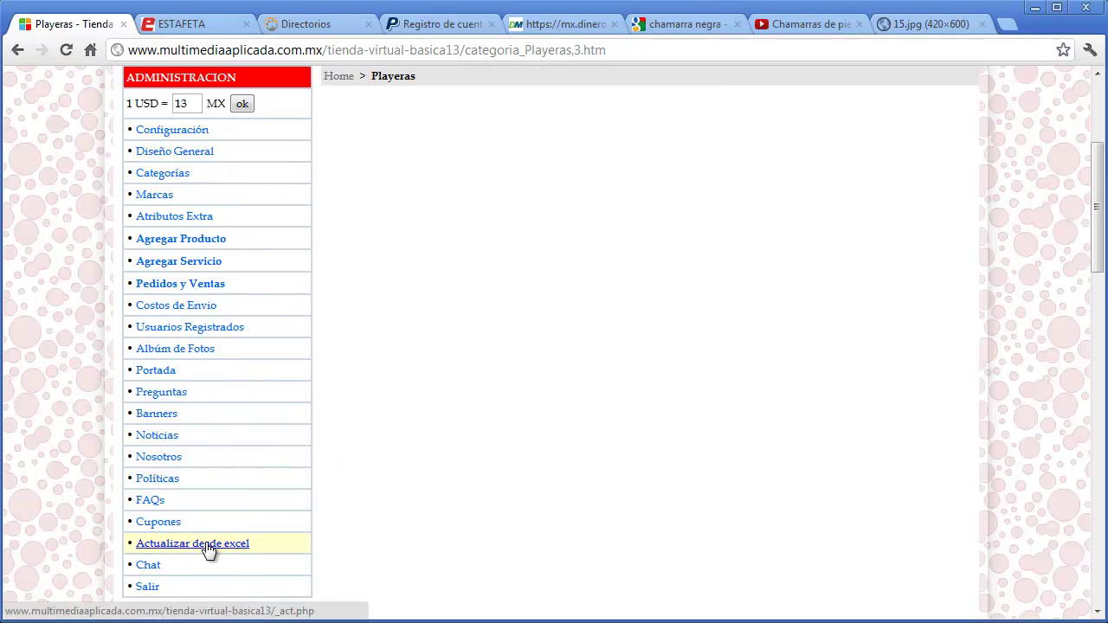
click(208, 545)
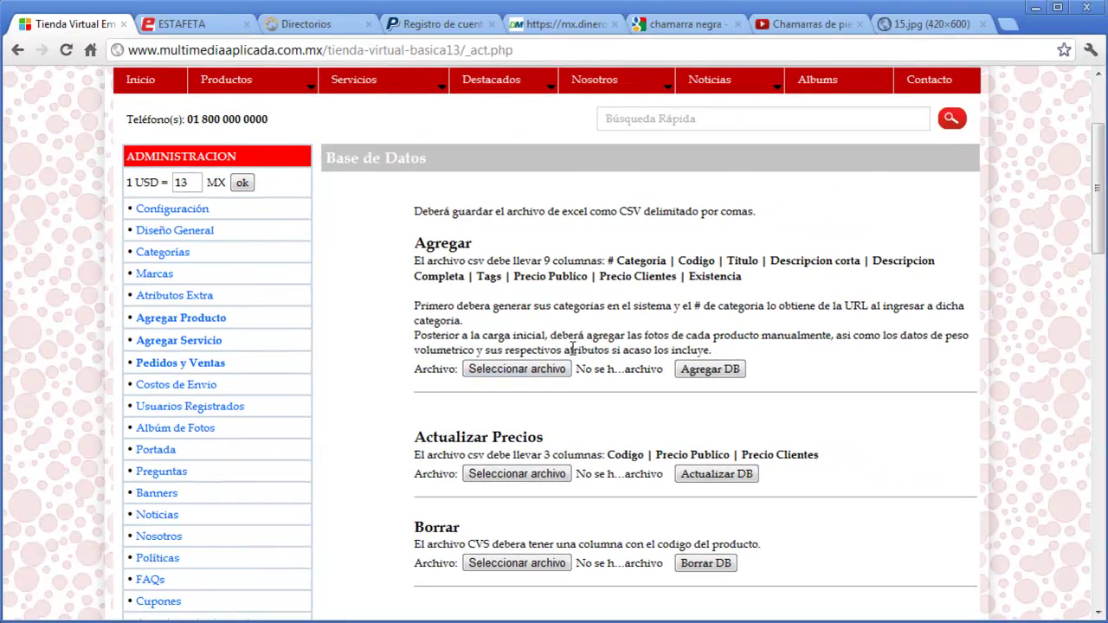
click(549, 370)
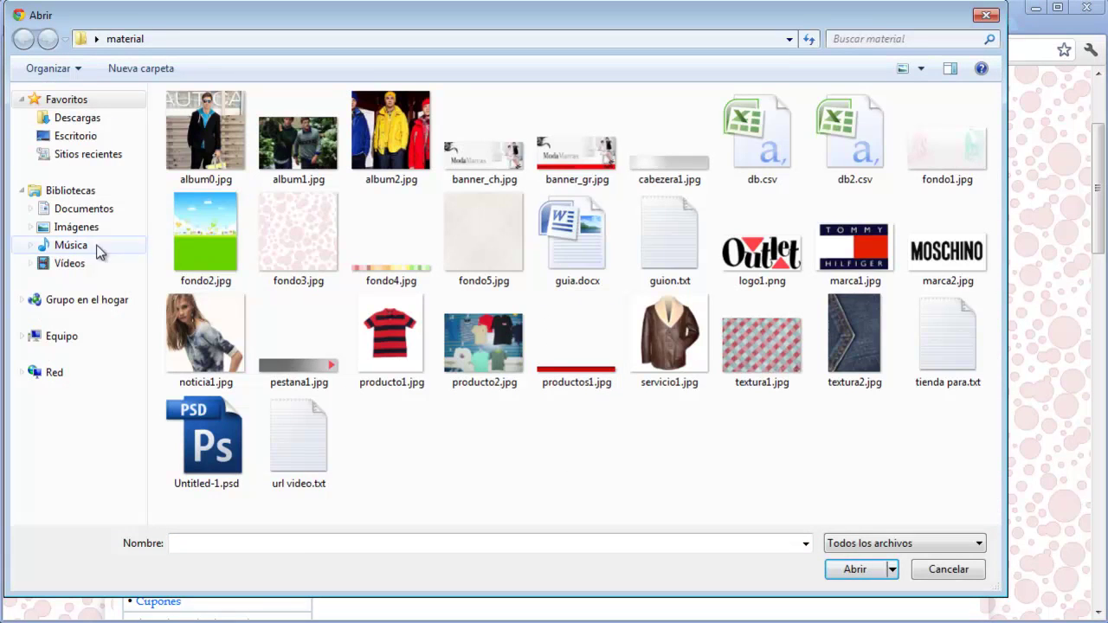
click(79, 137)
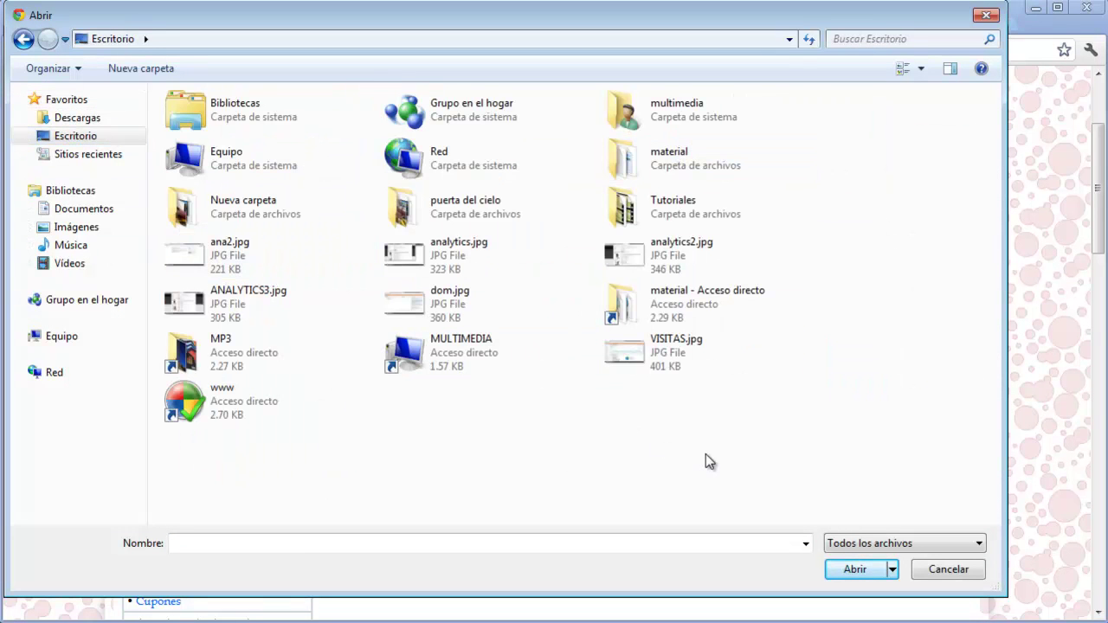
double_click(684, 303)
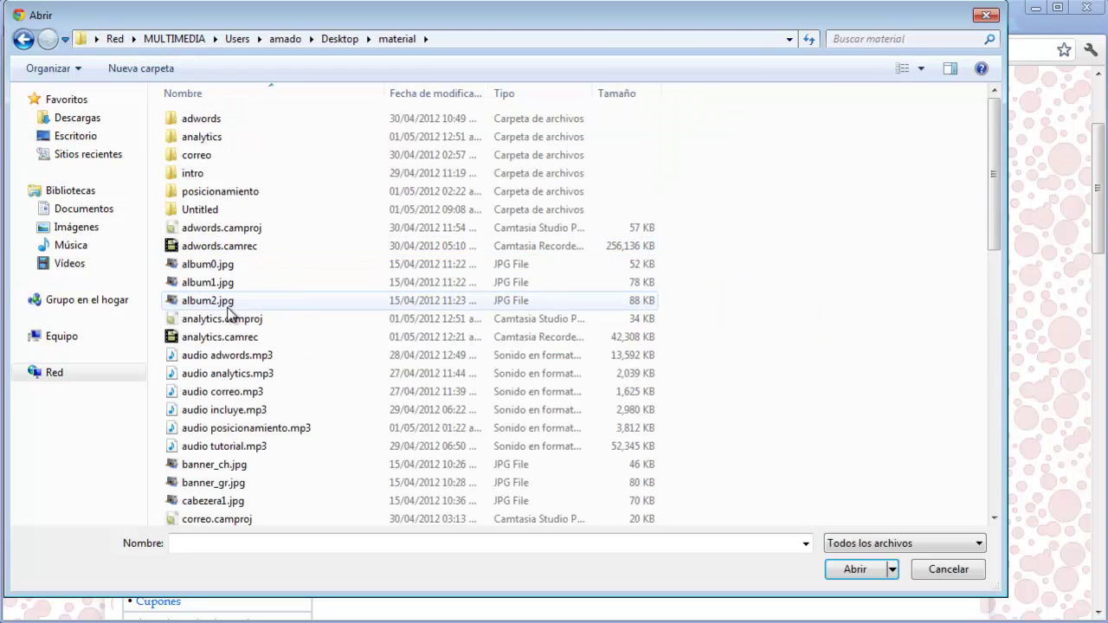
scroll(306, 311, down, 4)
double_click(205, 354)
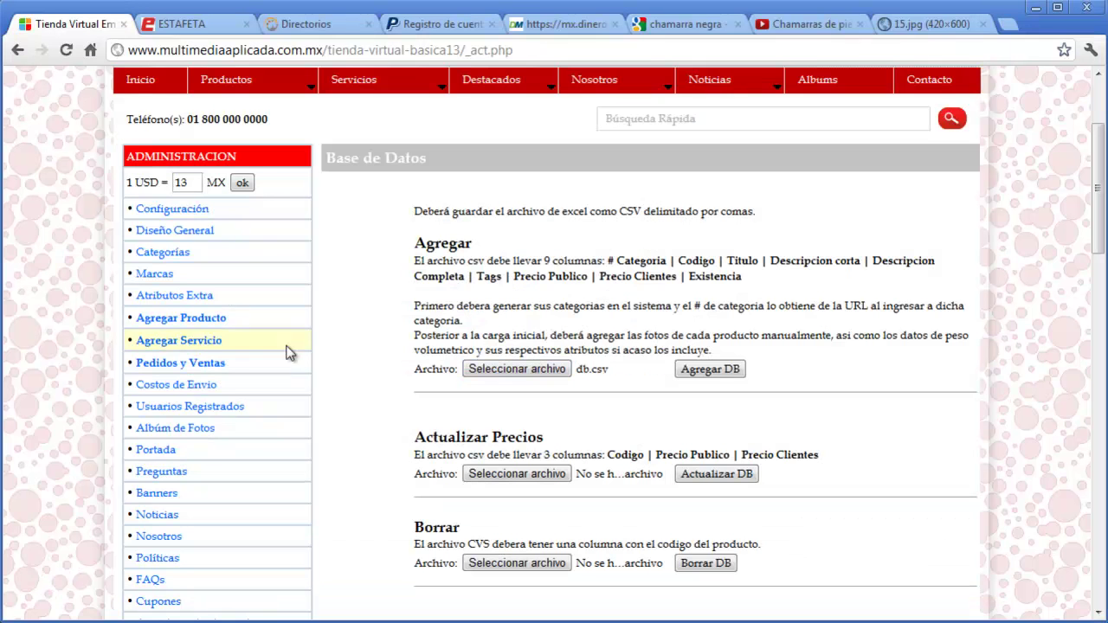
click(694, 372)
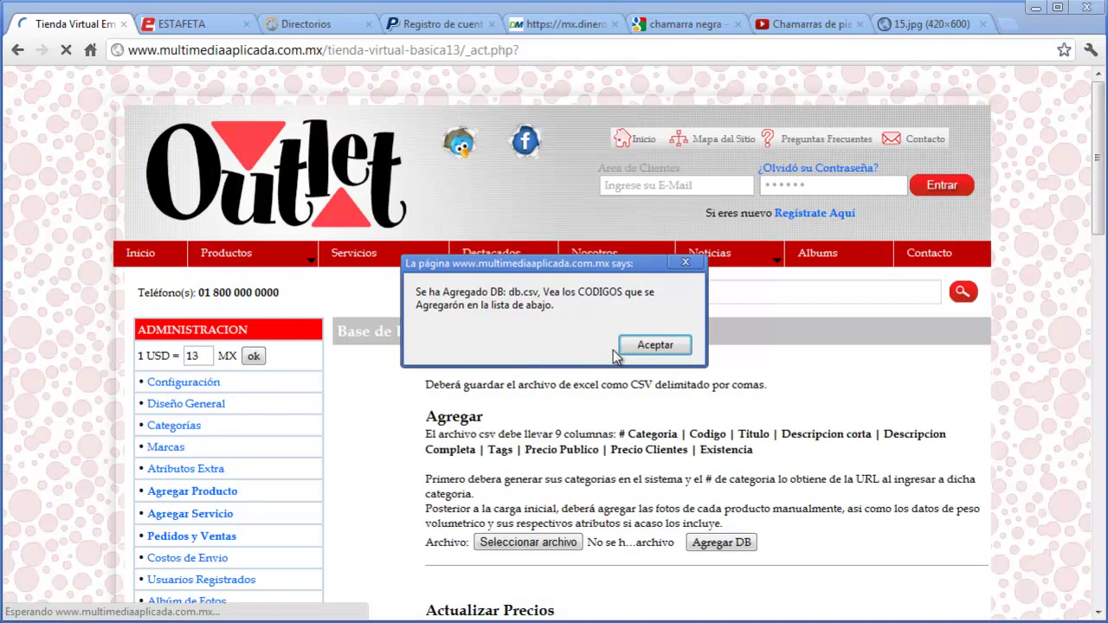
click(625, 346)
scroll(351, 428, down, 10)
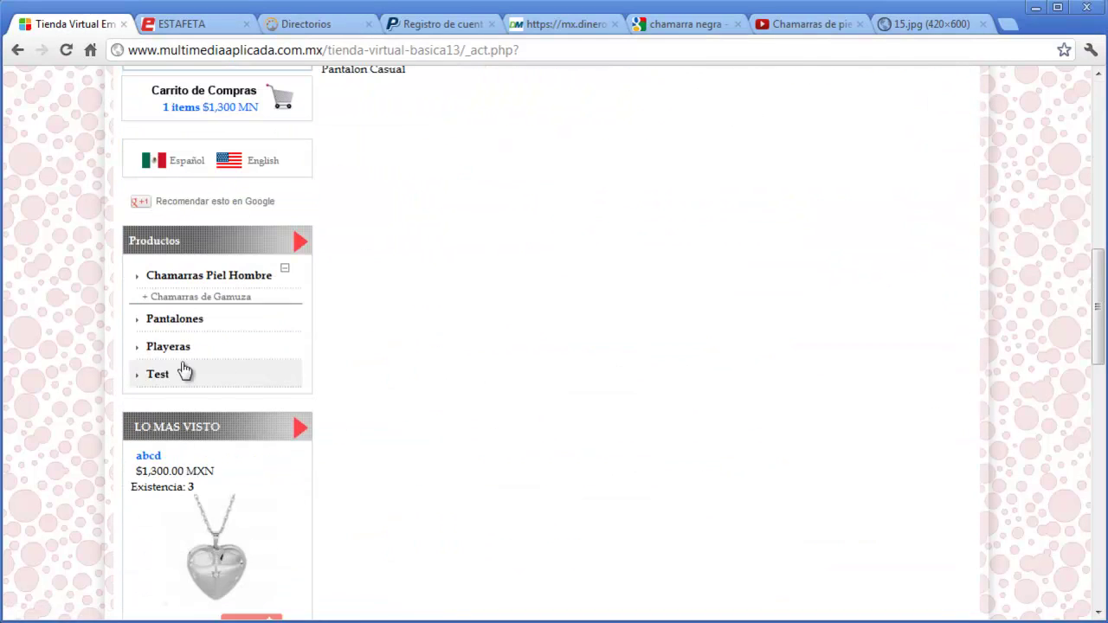
- Browse the three imported Pantalones products, then go to the Chat operator login
click(173, 322)
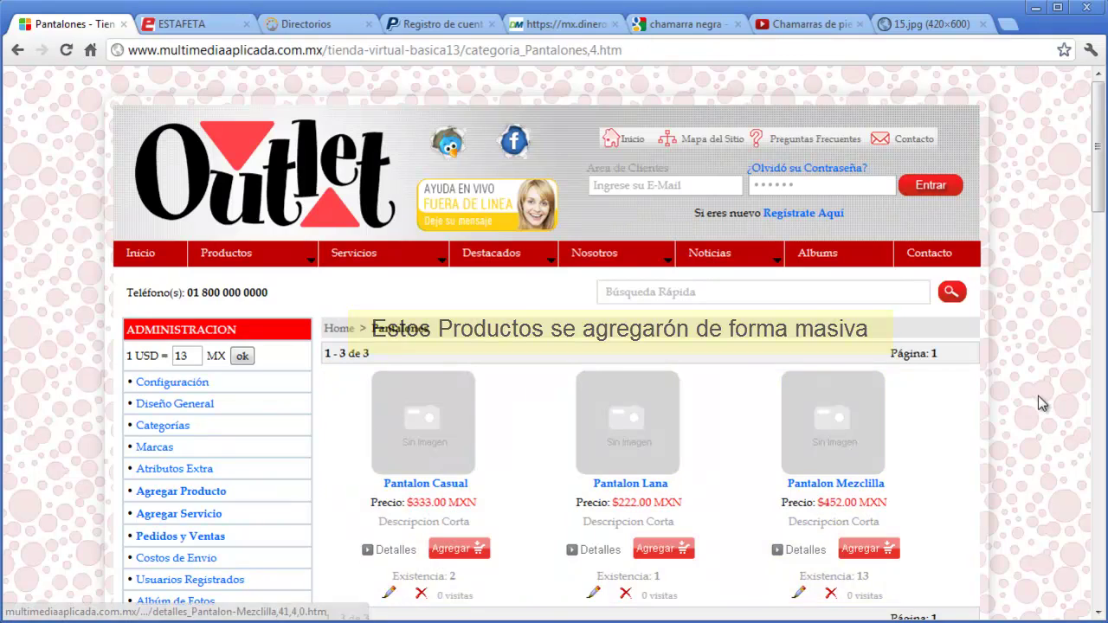
scroll(1038, 395, down, 7)
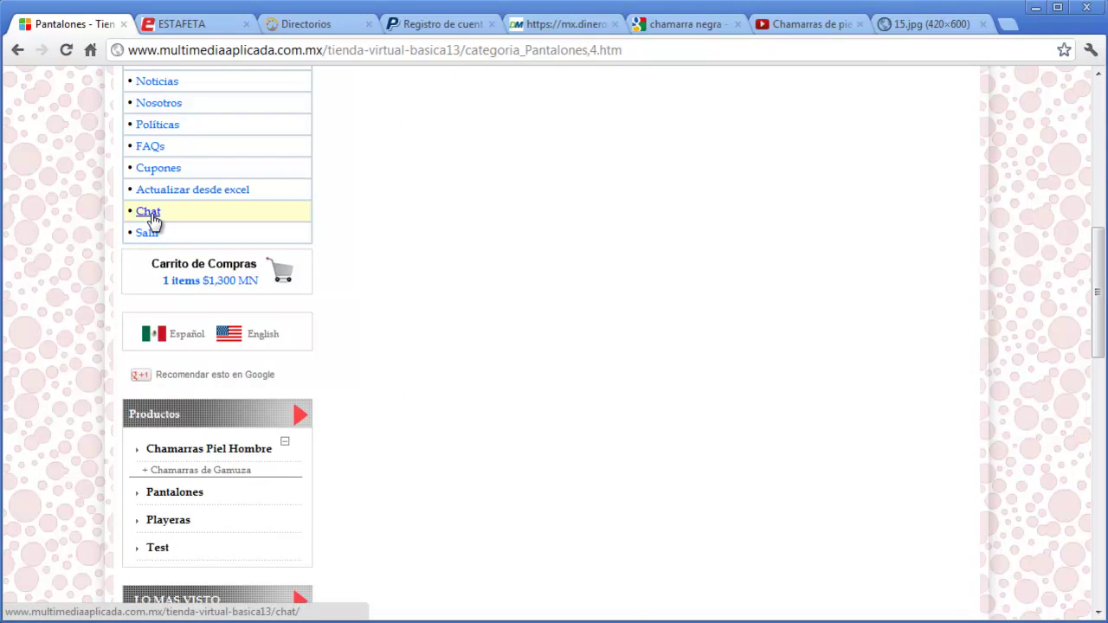
scroll(386, 307, up, 7)
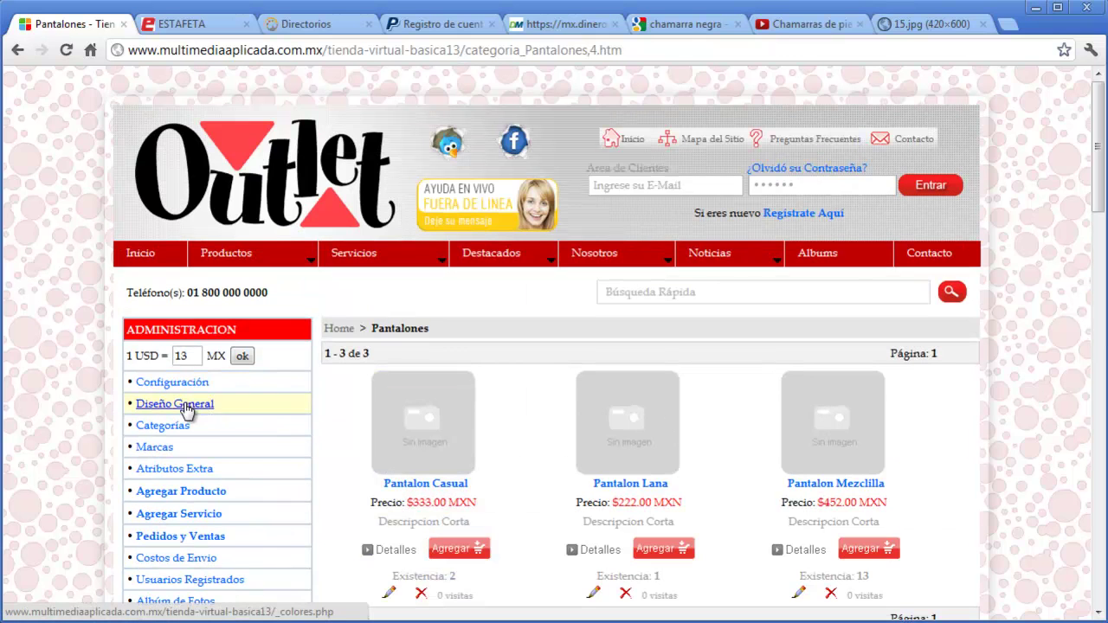
scroll(300, 458, down, 7)
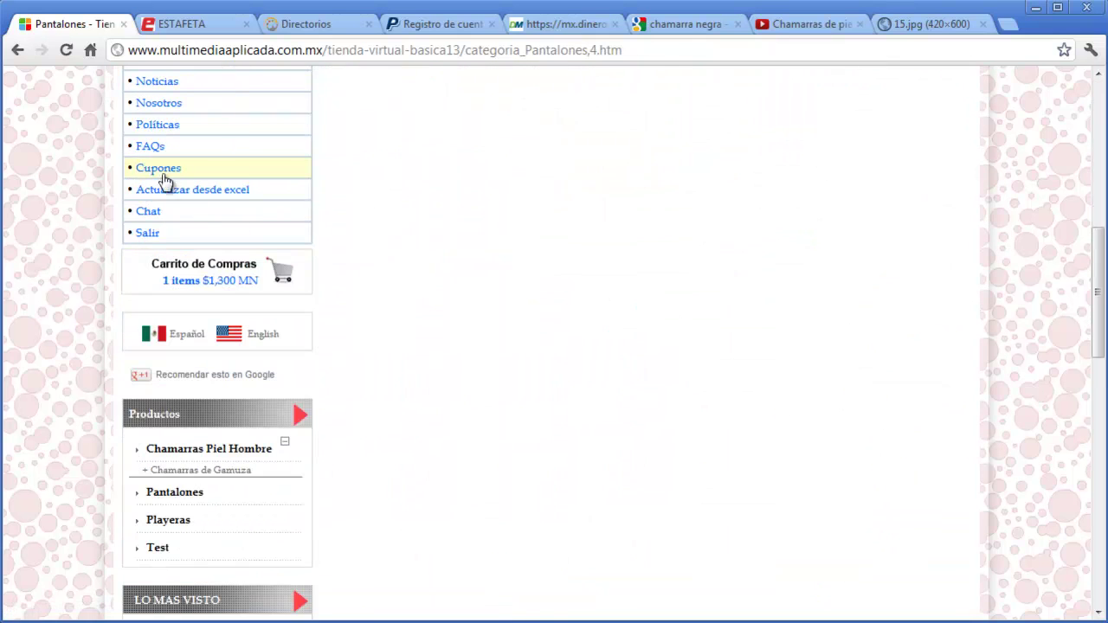
click(148, 211)
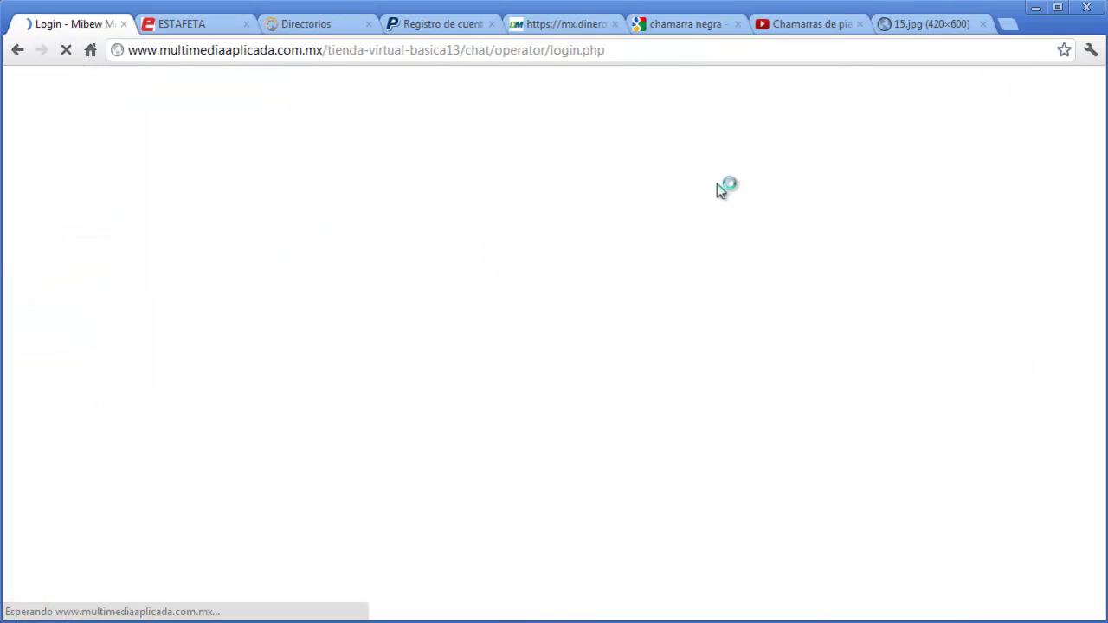
- Sign in to Mibew Messenger with the operator username and password
click(721, 95)
text(info)
key(Tab)
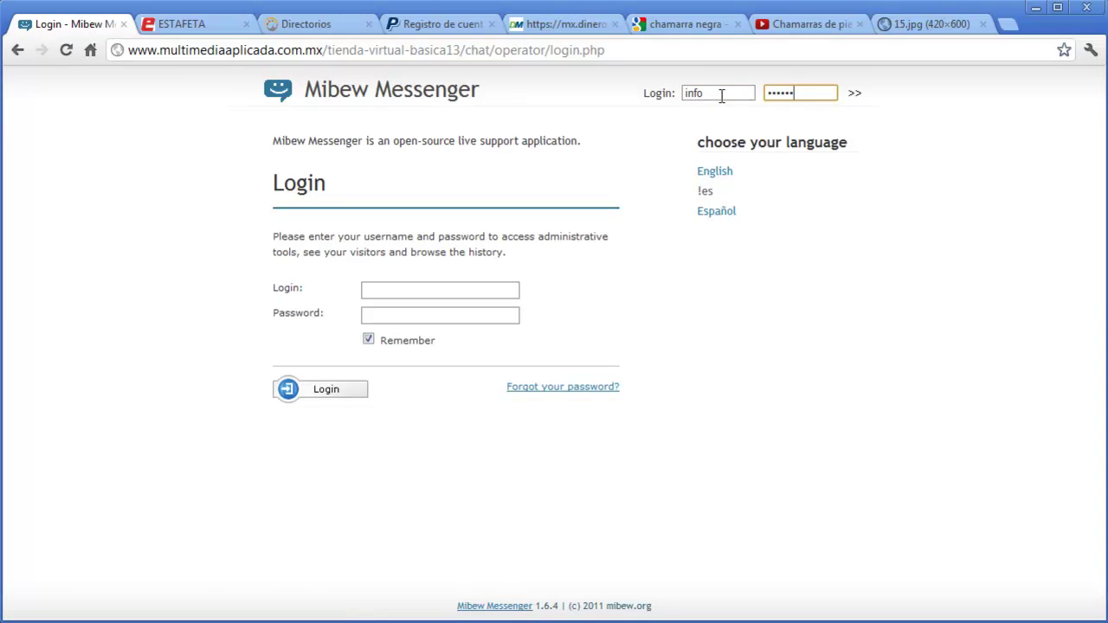
key(Return)
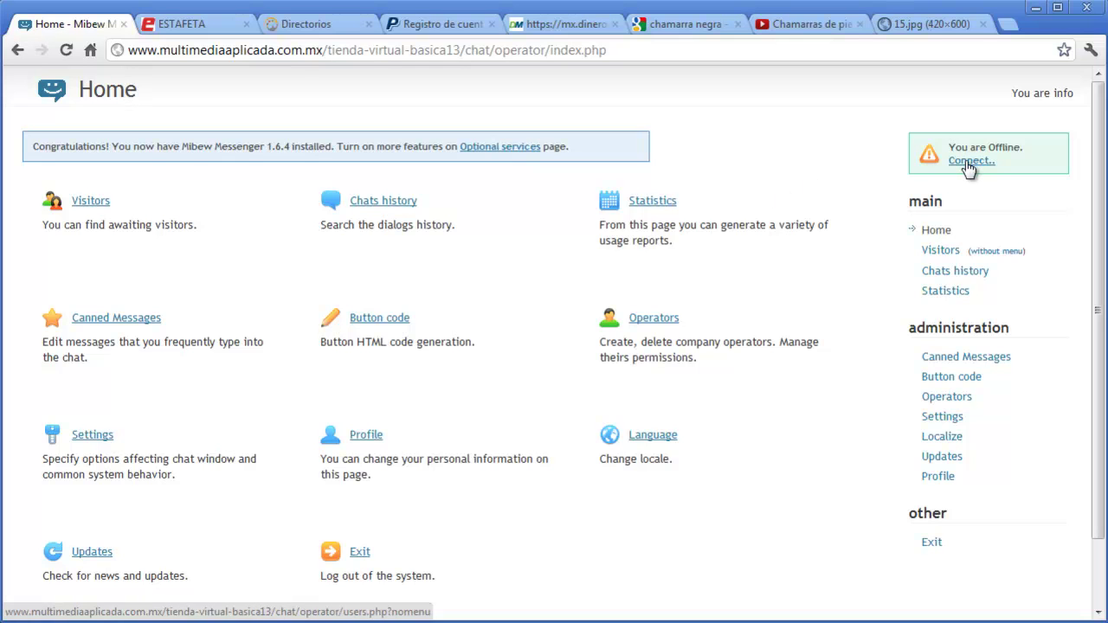
- Connect the operator online, then return to the store tab to check the chat status
click(966, 162)
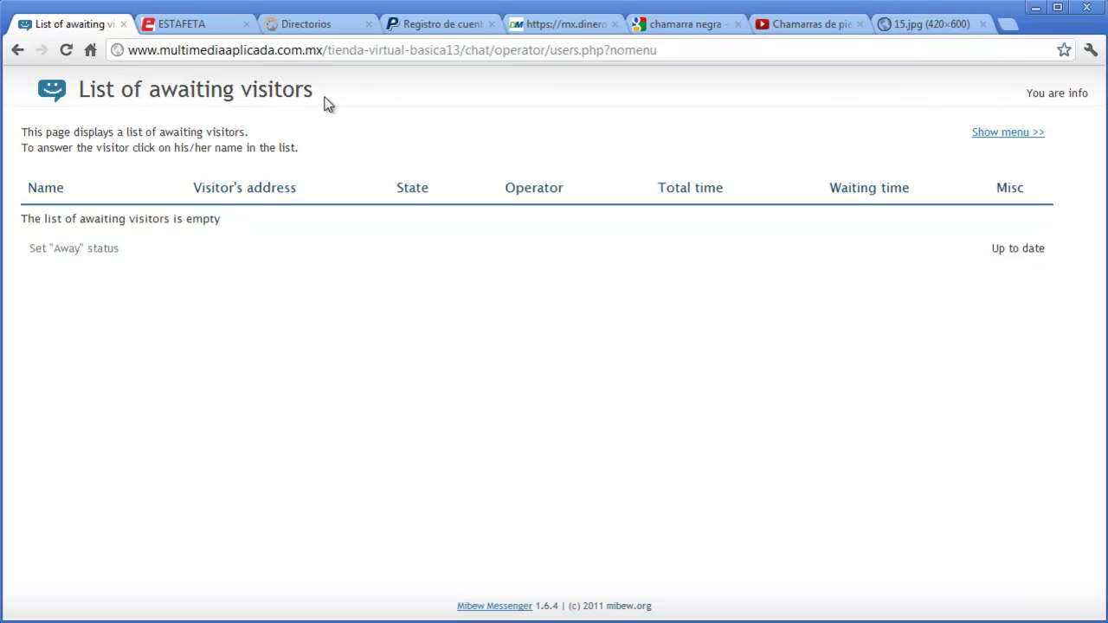
click(199, 50)
click(186, 24)
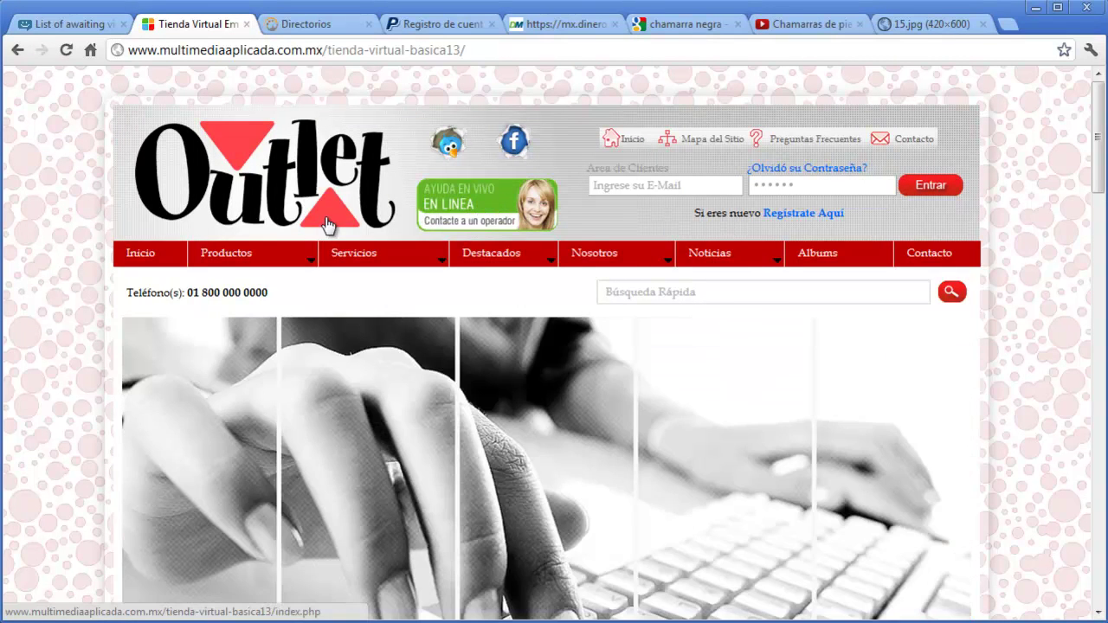
- Add Chamarras de Piel Negra from the Outlet home page to the cart, totalling $1,800 MXN
click(328, 217)
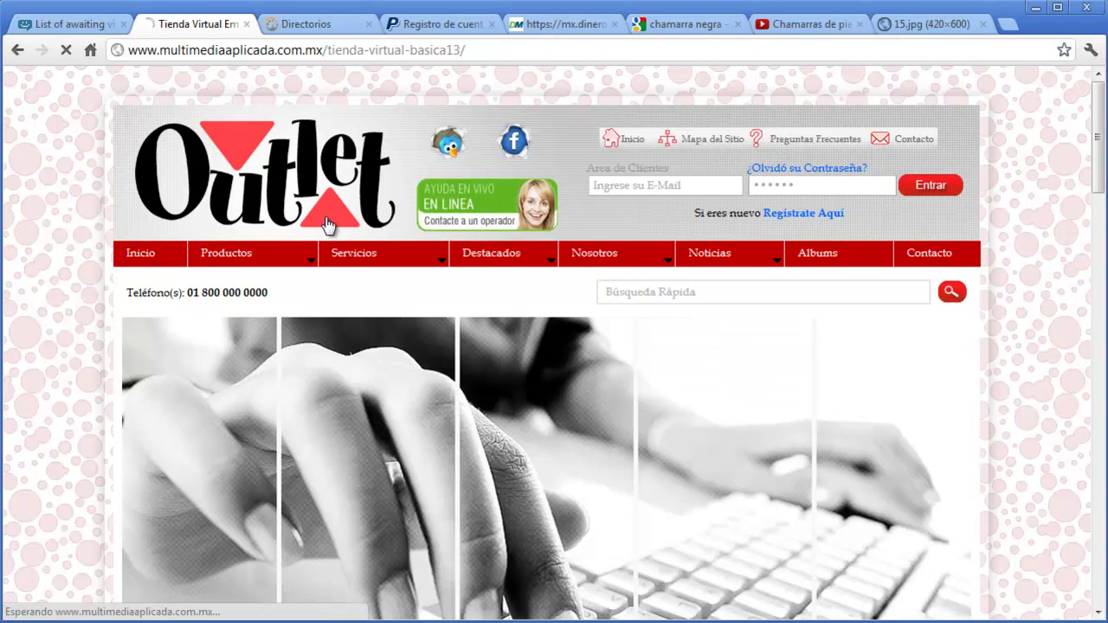
scroll(416, 376, down, 10)
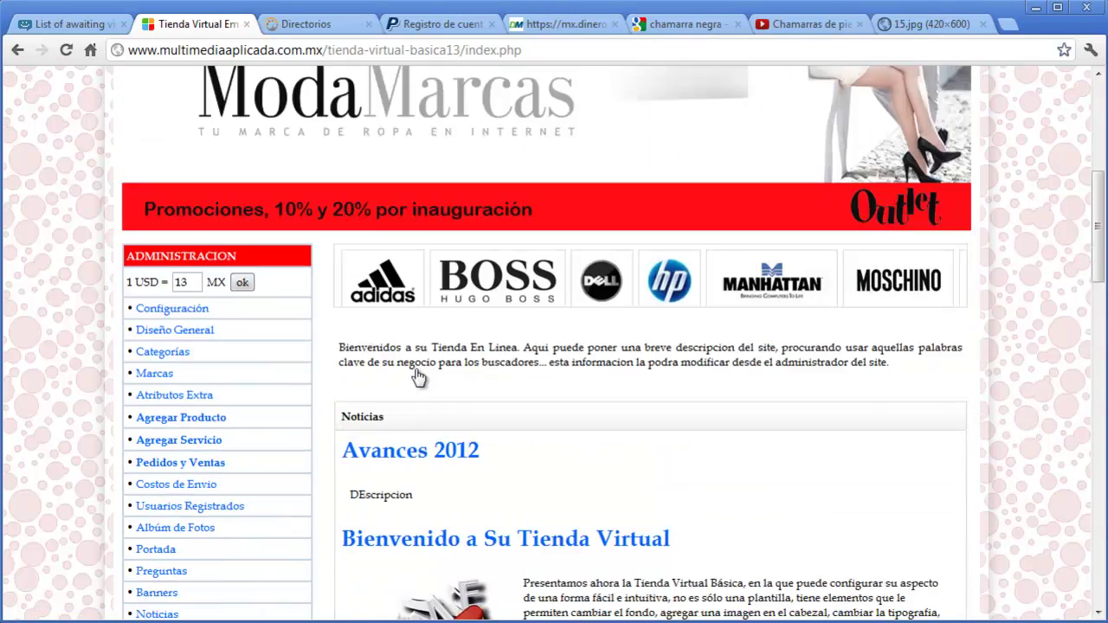
scroll(416, 377, down, 4)
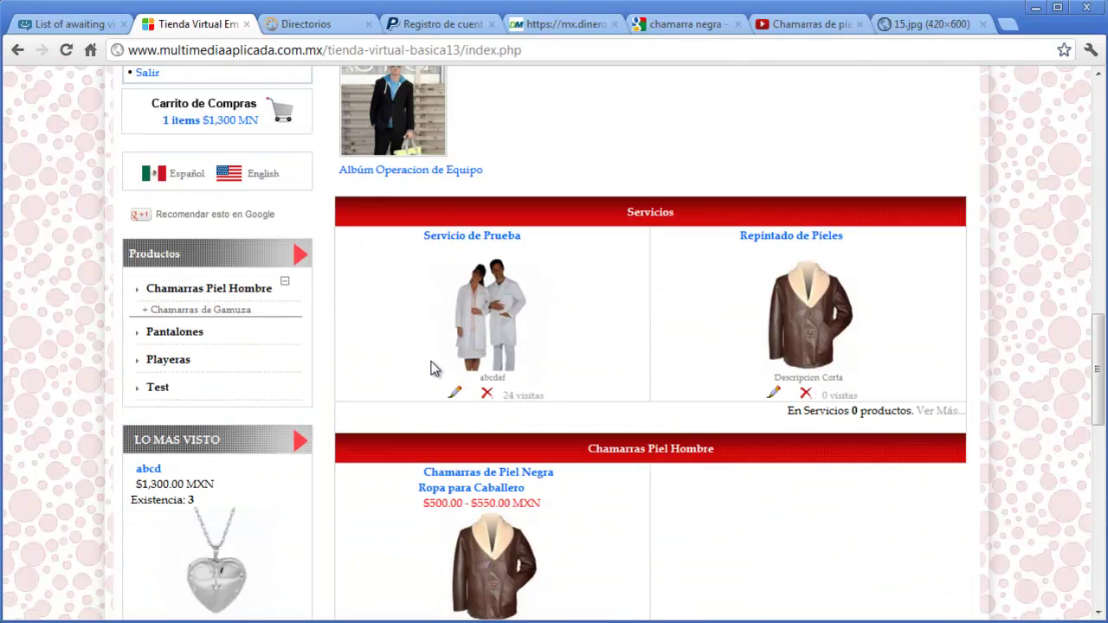
scroll(432, 370, down, 3)
click(524, 384)
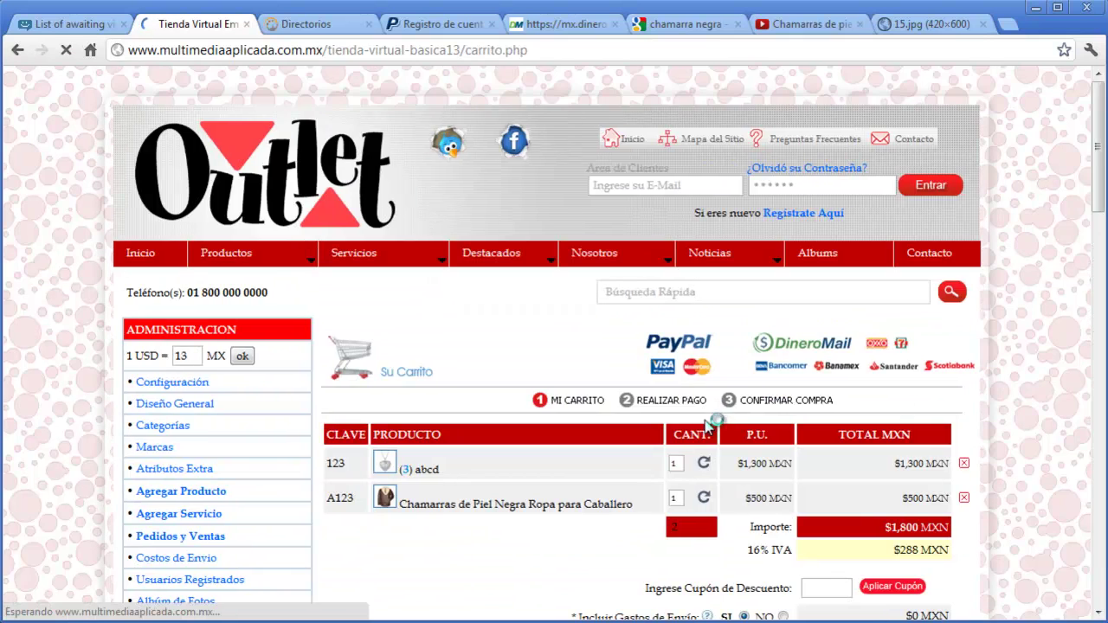
scroll(1043, 437, down, 4)
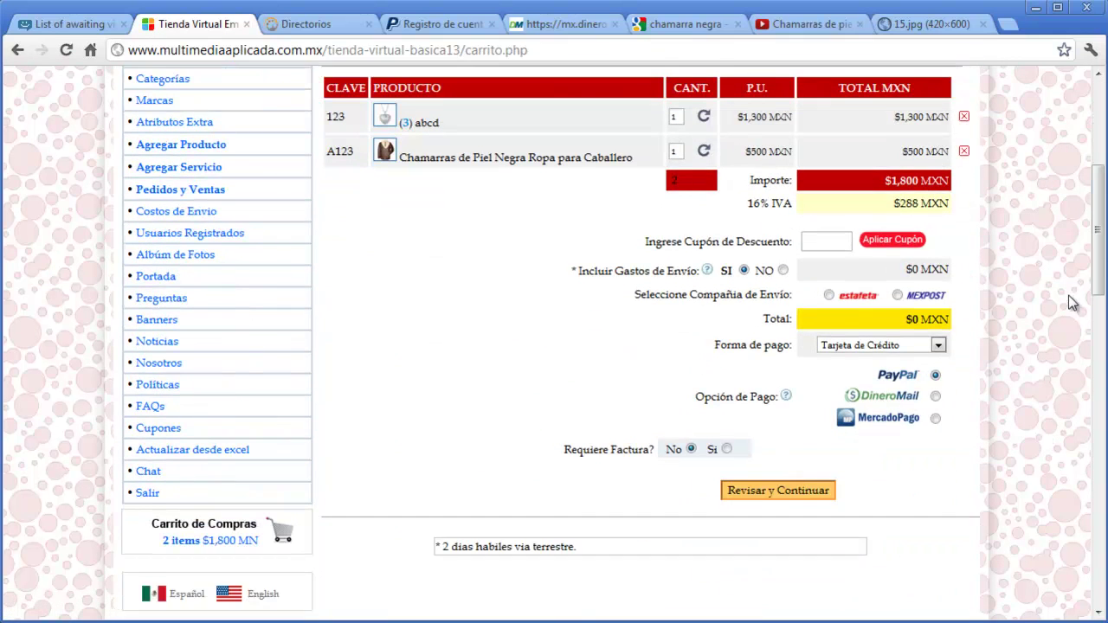
scroll(951, 346, up, 1)
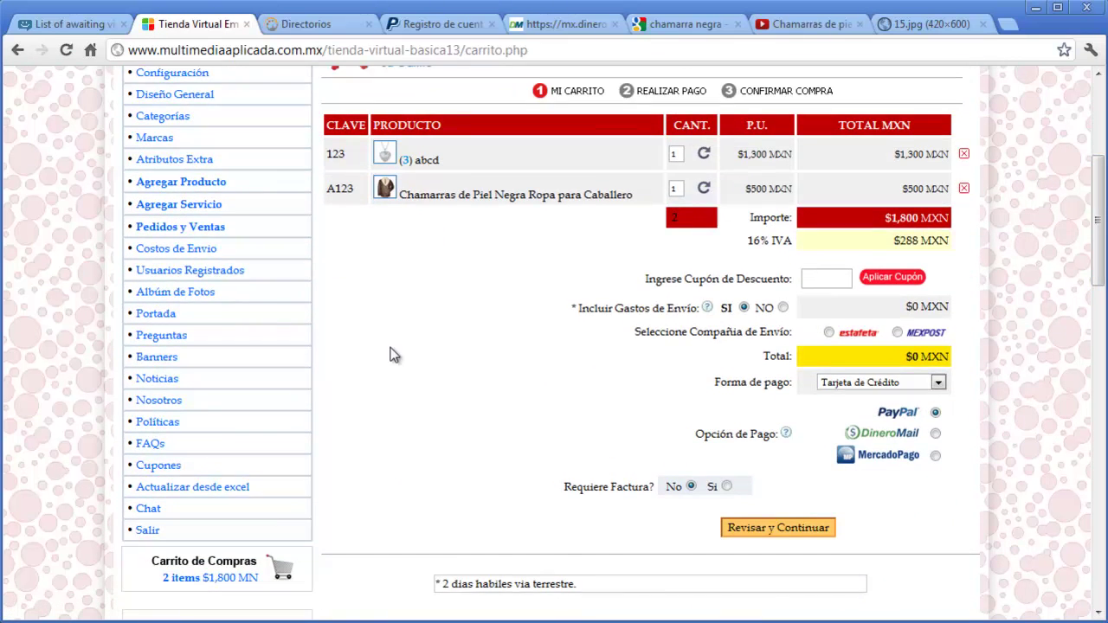